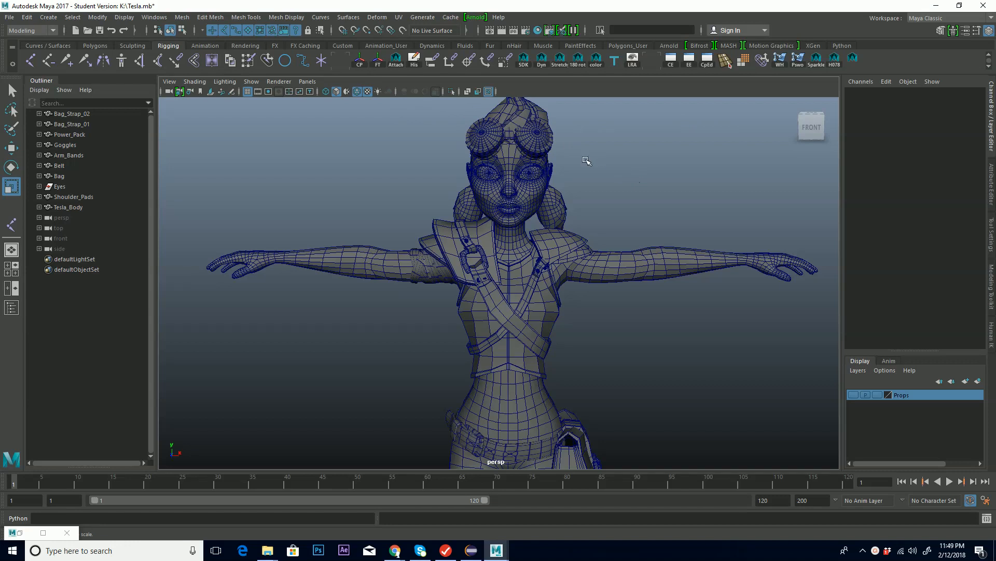
Examine the character's wireframe mesh from the front, from head and outstretched arms down to the boots
scroll(612, 174, "down", 6)
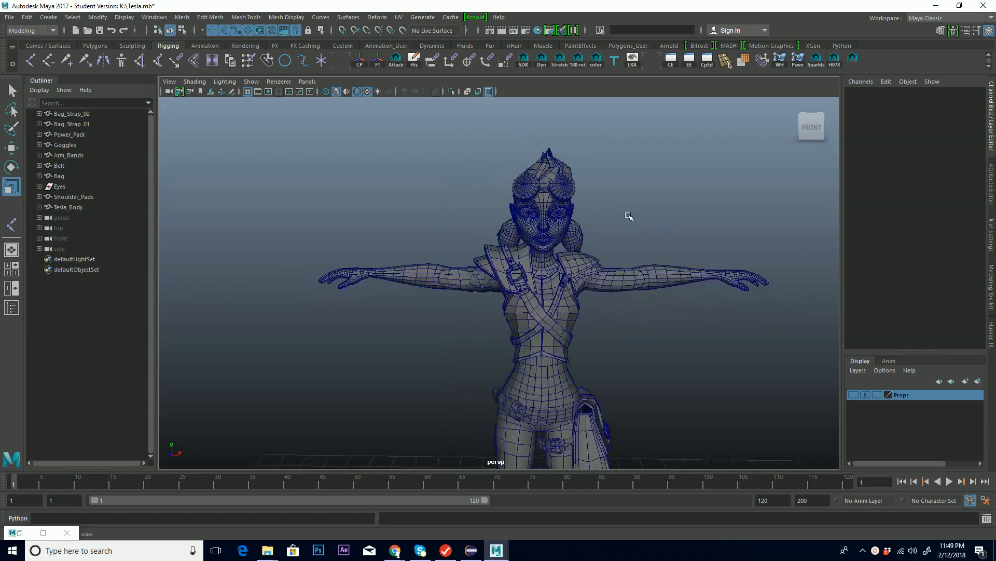
left_click_drag(642, 276, 619, 276, "alt")
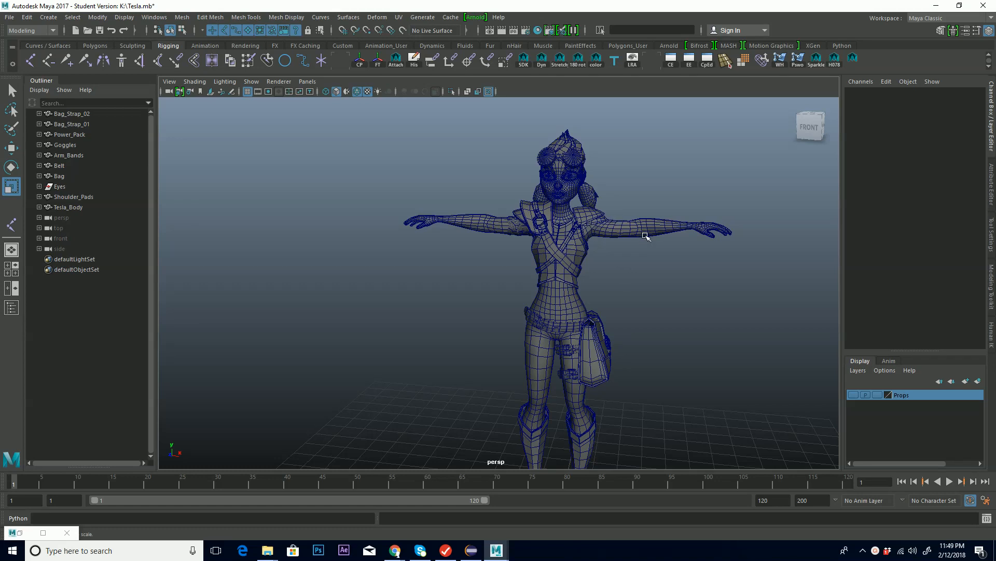
middle_click_drag(630, 258, 630, 230, "alt")
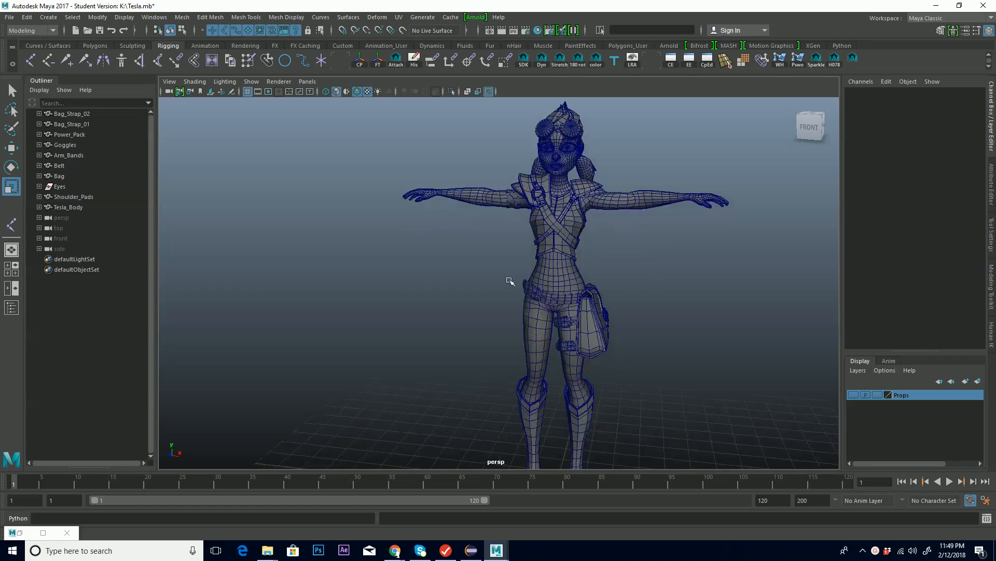
right_click_drag(509, 280, 734, 242, "alt")
middle_click_drag(671, 224, 527, 319, "alt")
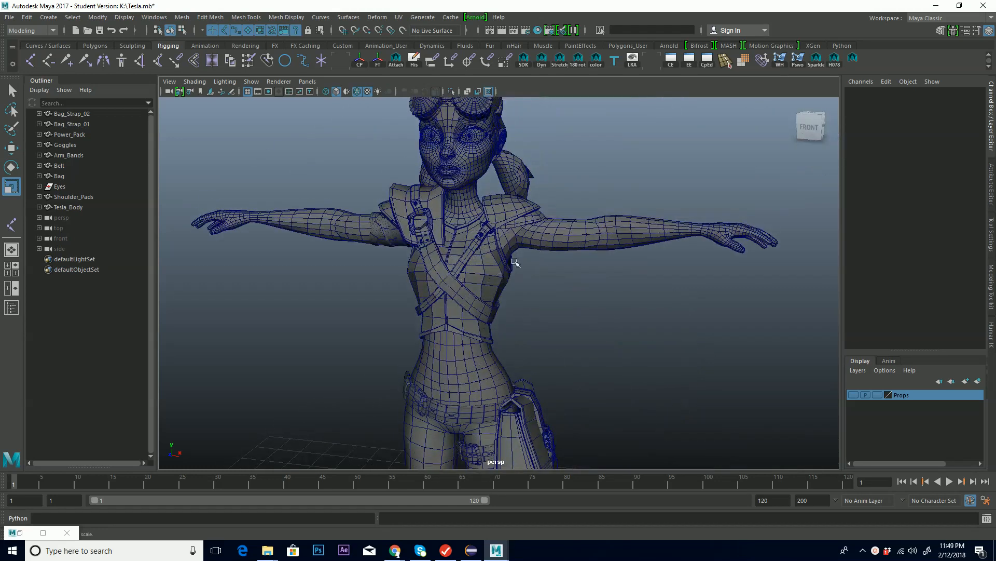
middle_click_drag(521, 244, 629, 266, "alt")
right_click_drag(670, 267, 499, 268, "alt")
middle_click_drag(661, 286, 647, 268, "alt")
middle_click_drag(605, 324, 565, 247, "alt")
middle_click_drag(563, 301, 523, 357, "alt")
mouse_move(505, 281)
middle_mouse_down("alt")
mouse_move(518, 271)
mouse_move(511, 151)
middle_mouse_up("alt")
middle_click_drag(529, 371, 552, 335, "alt")
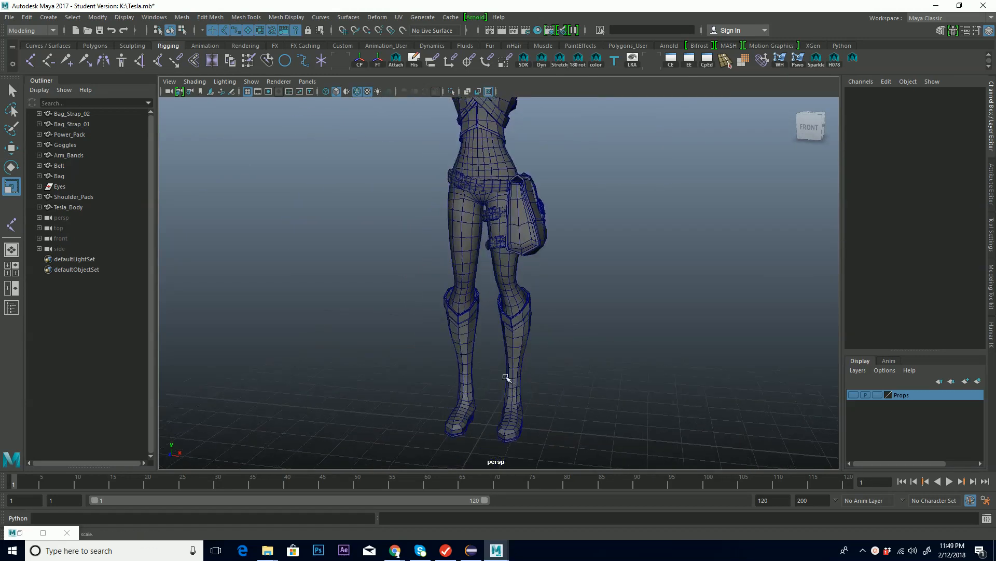
middle_click_drag(523, 184, 513, 318, "alt")
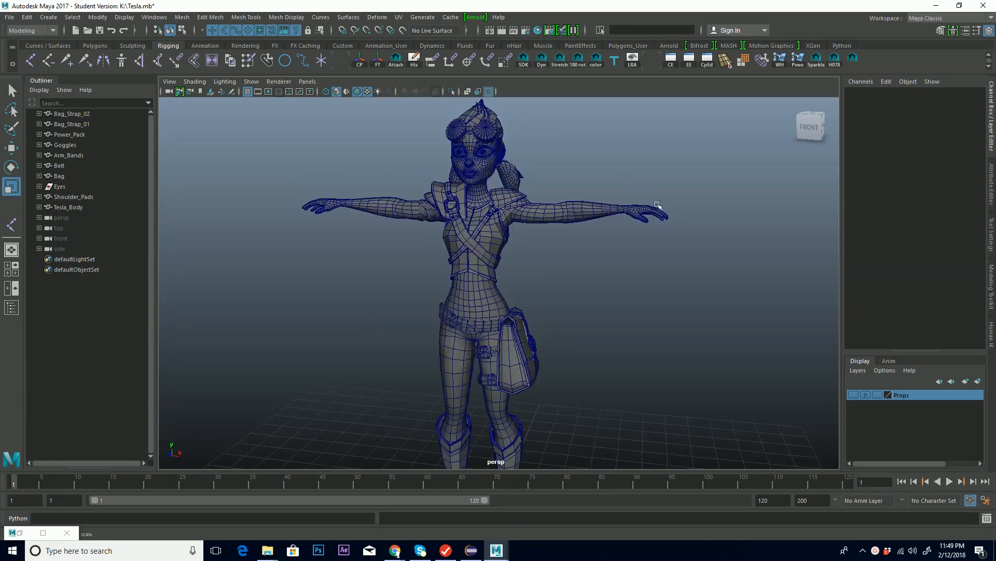
Inspect the mesh of the character's face, shoulders and torso from the front
middle_click_drag(567, 243, 649, 227, "alt")
right_click_drag(632, 228, 652, 213, "alt")
middle_click_drag(614, 170, 578, 246, "alt")
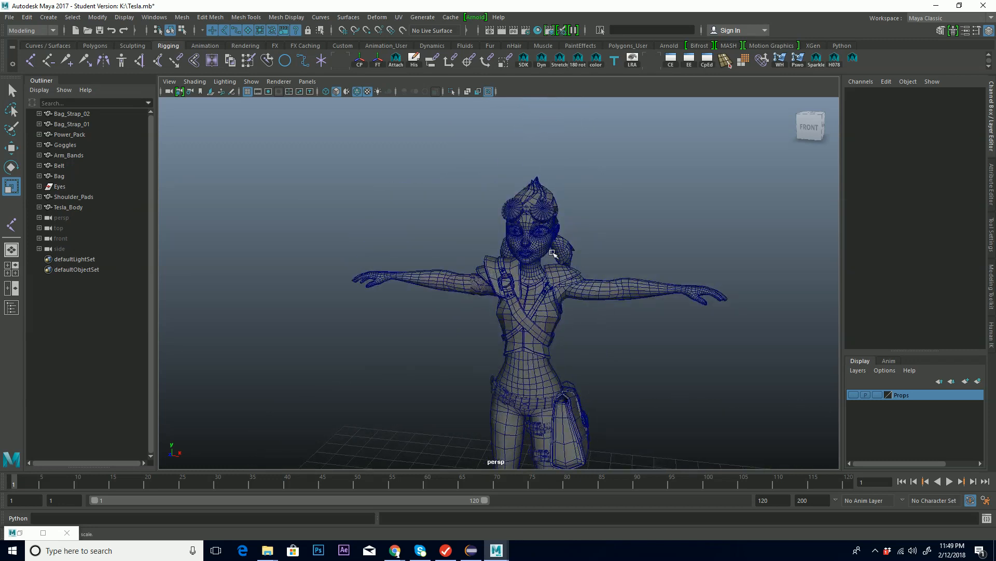
mouse_move(506, 260)
right_mouse_down("alt")
mouse_move(774, 227)
mouse_move(495, 270)
right_mouse_up("alt")
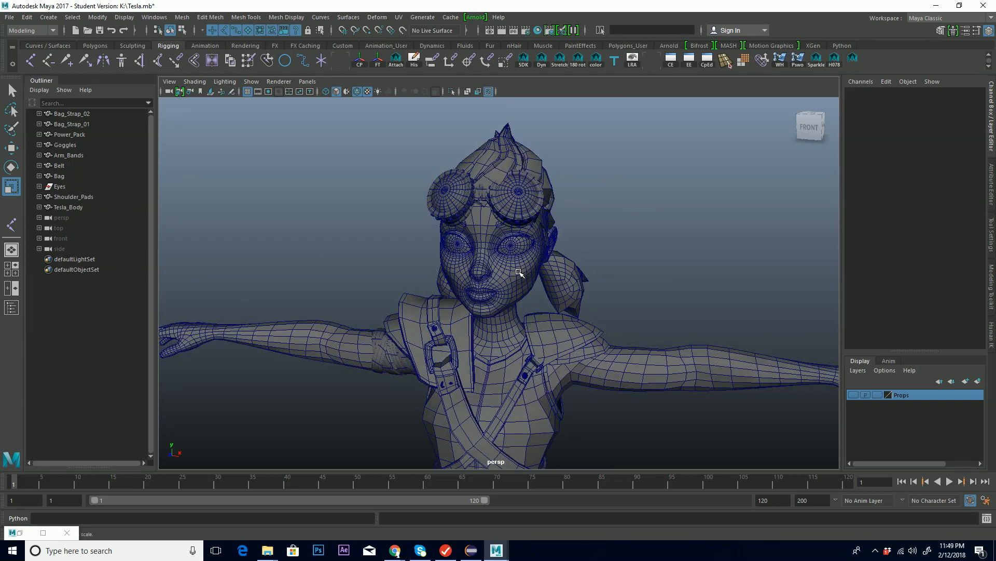
mouse_move(520, 276)
left_mouse_down("alt")
mouse_move(407, 269)
mouse_move(526, 263)
left_mouse_up("alt")
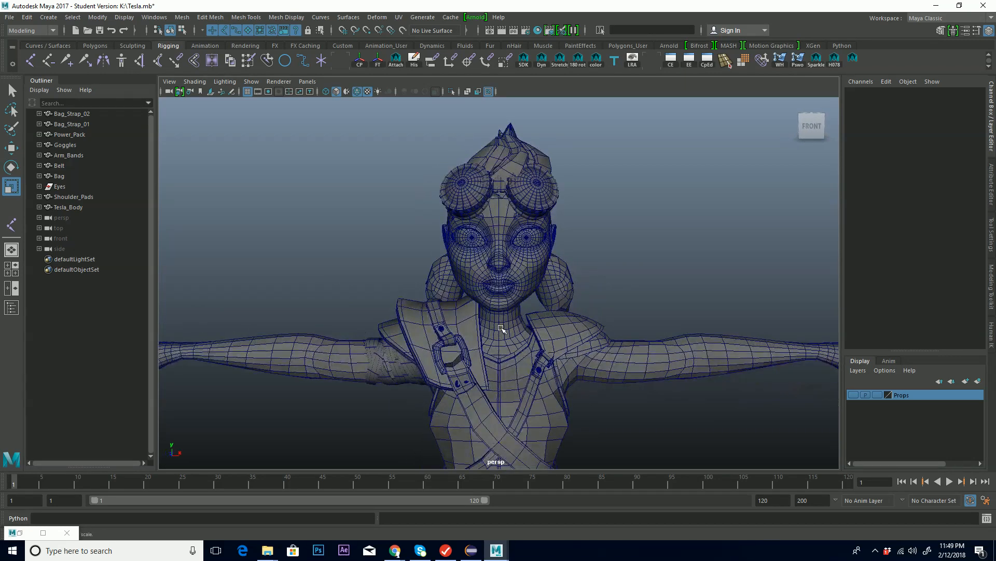
middle_click_drag(511, 323, 568, 285, "alt")
right_click_drag(569, 285, 463, 252, "alt")
middle_click_drag(584, 363, 607, 184, "alt")
left_click_drag(637, 273, 636, 226, "alt")
middle_click_drag(626, 195, 487, 358, "alt")
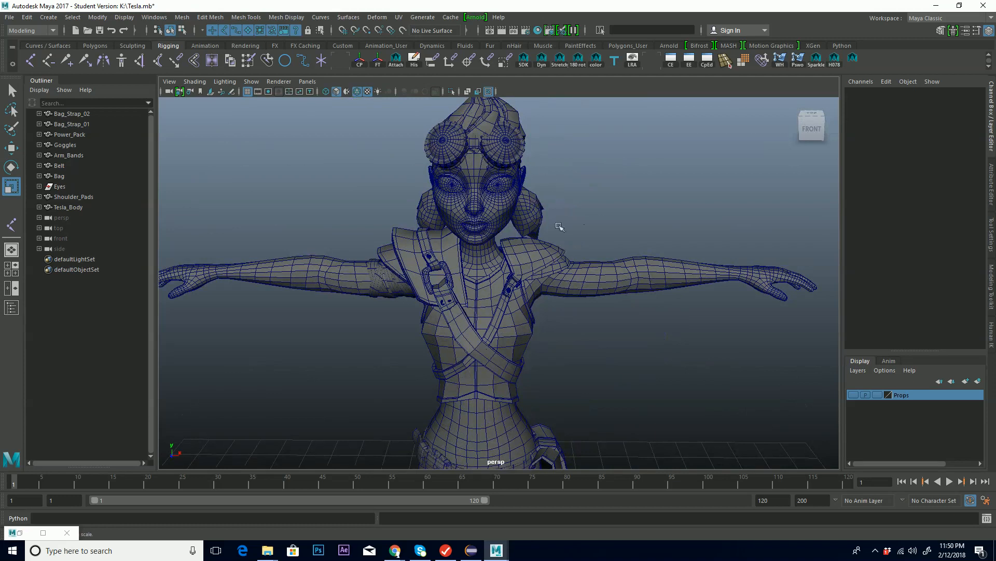
middle_click_drag(582, 269, 585, 243, "alt")
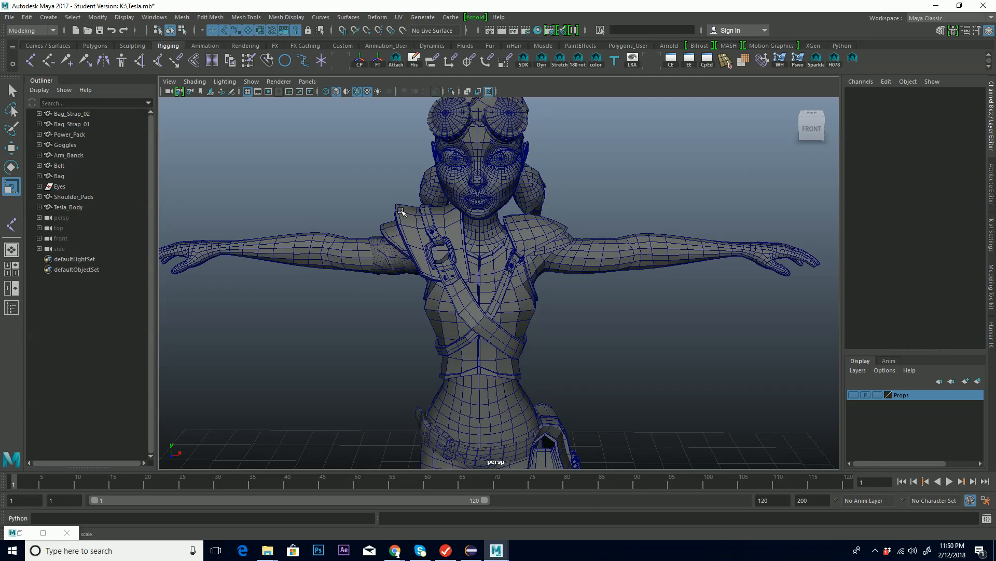
middle_click_drag(559, 247, 579, 287, "alt")
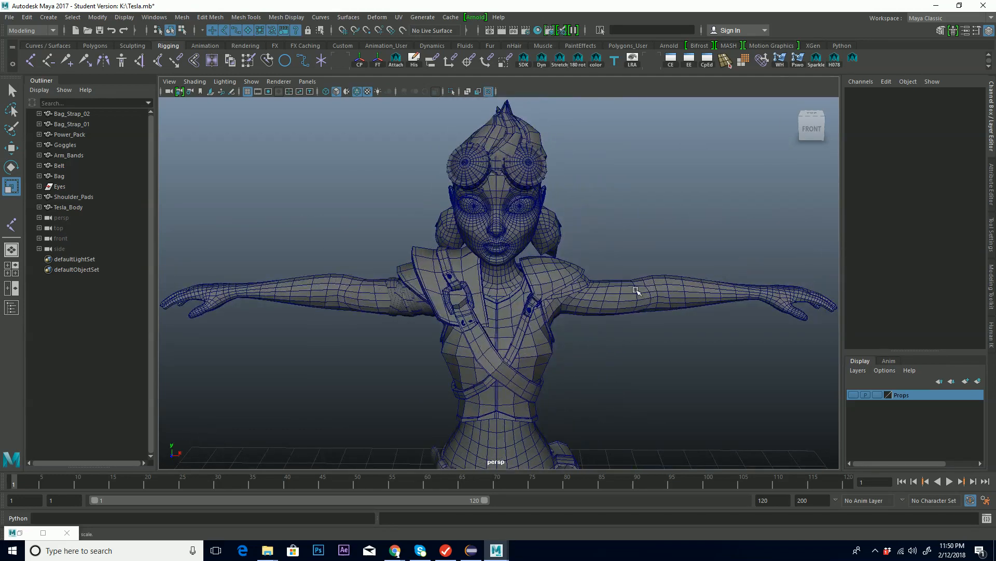
Delete the construction history of the Tesla_Body mesh
left_click(614, 303)
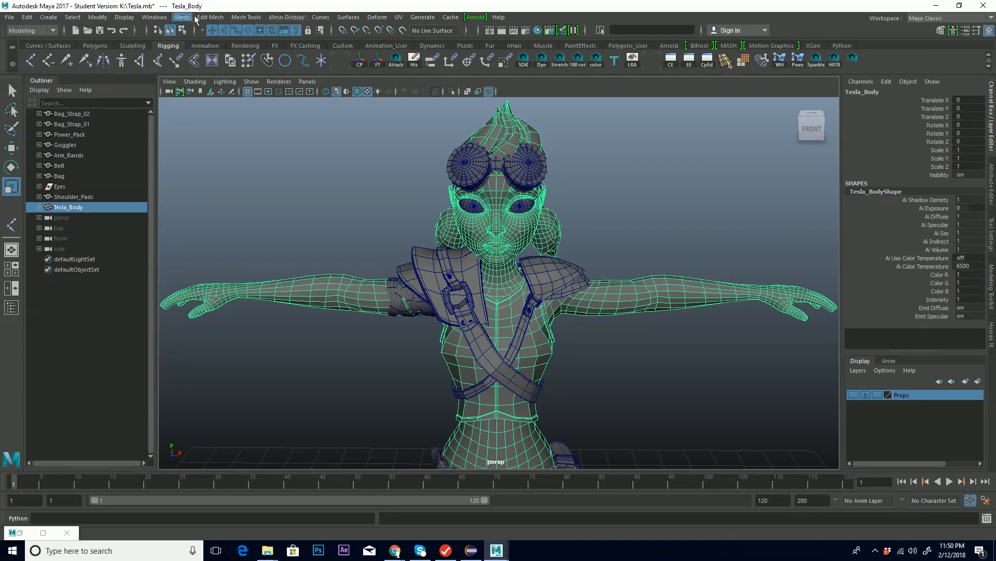
left_click(27, 18)
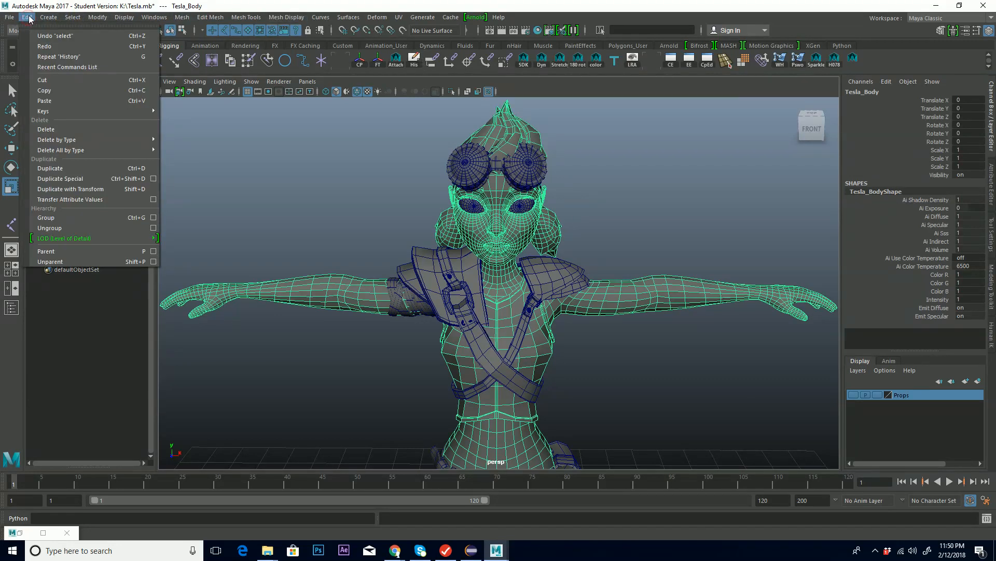
mouse_move(83, 138)
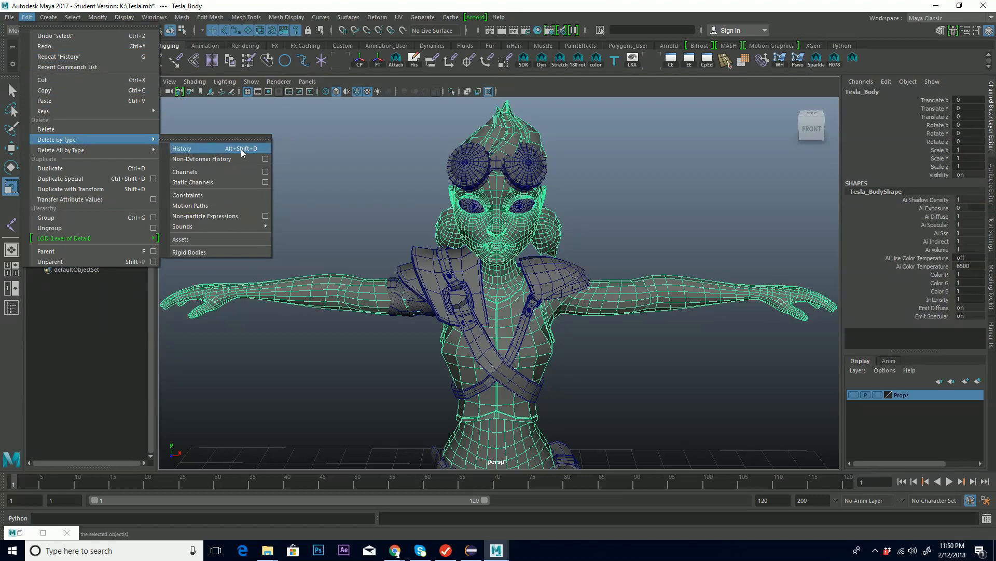
left_click(225, 147)
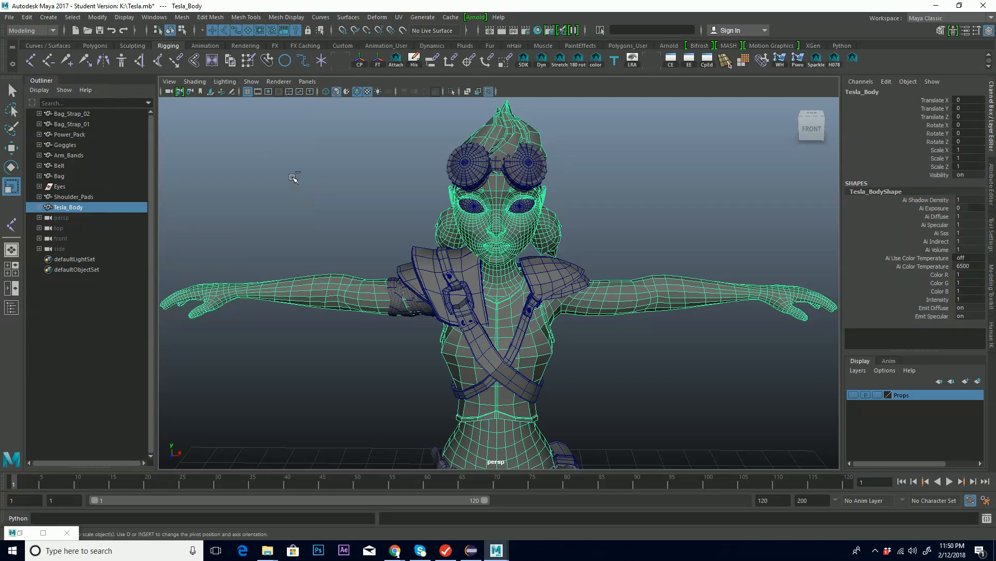
Add the Delete by Type History command to the Rigging shelf and remove that shelf shortcut again
left_click(27, 17)
mouse_move(47, 137)
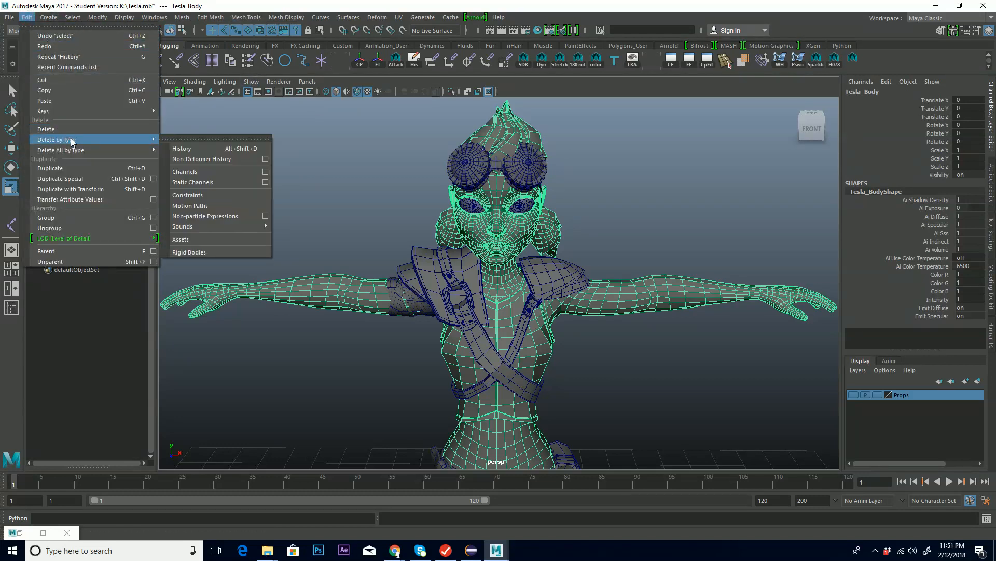
left_click(189, 148, "ctrl+shift")
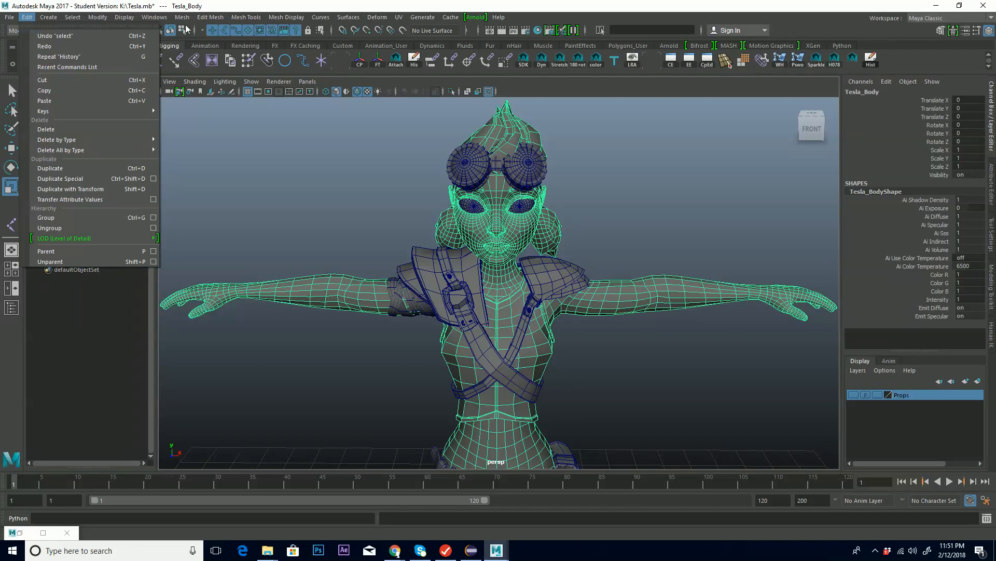
left_click(501, 4)
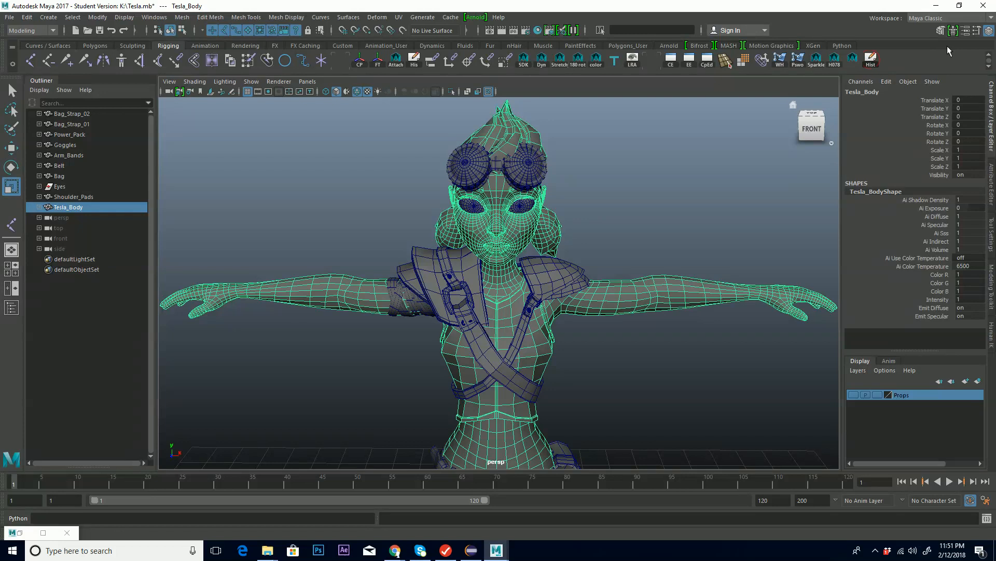
right_click(875, 60)
left_click(896, 98)
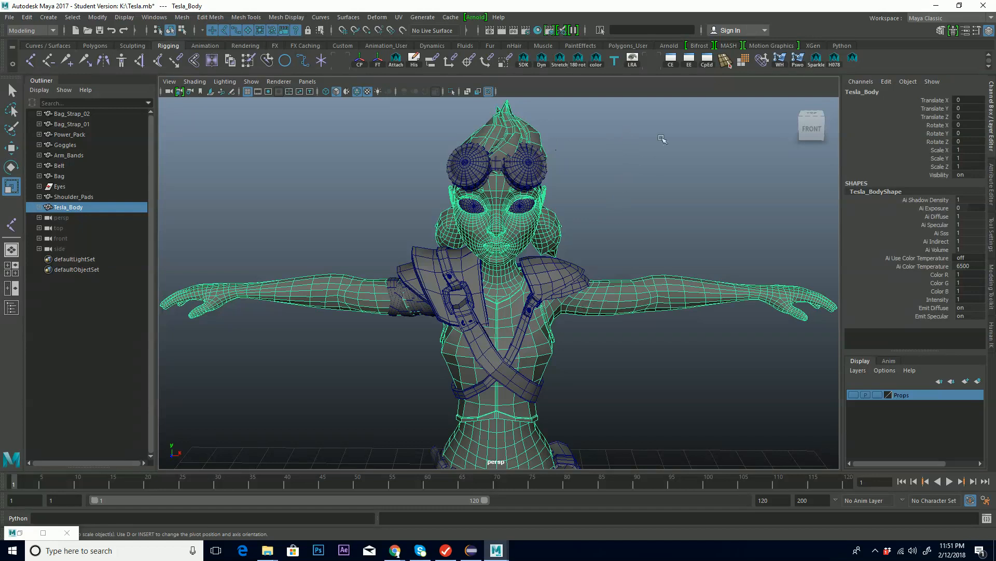
Check the selected Tesla_Body mesh and its props around the torso, hips and legs
middle_click_drag(639, 297, 663, 191, "alt")
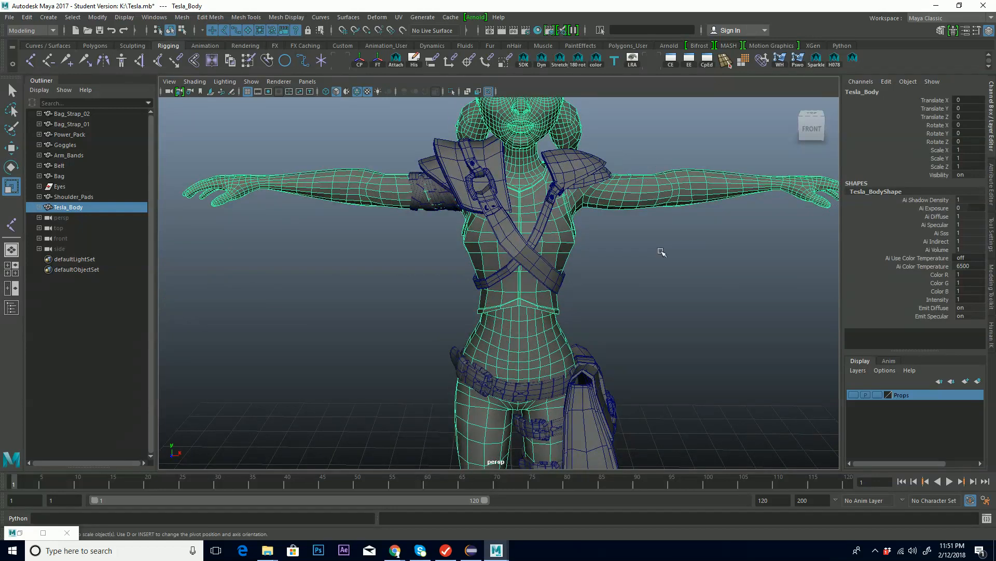
middle_click_drag(584, 205, 539, 262, "alt")
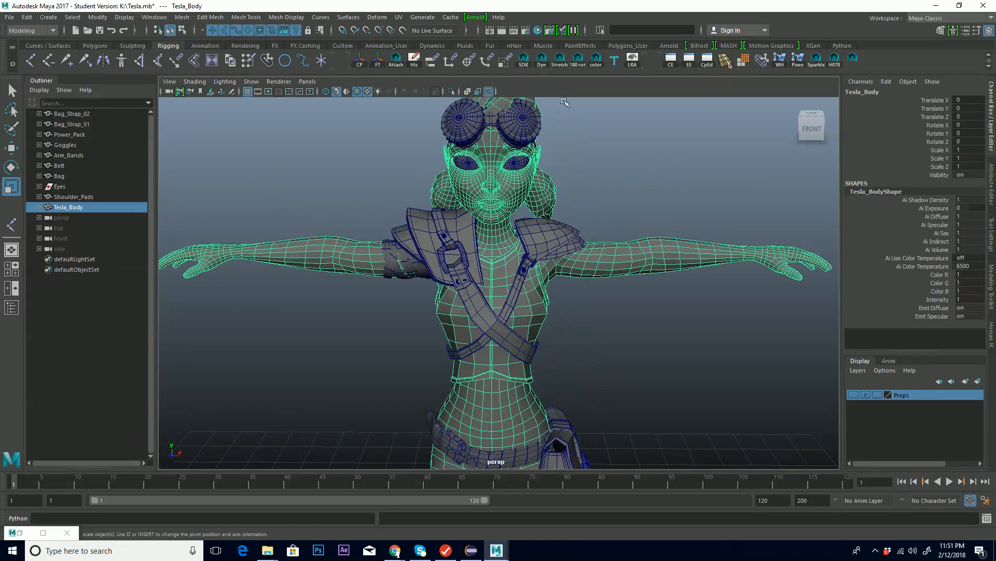
middle_click_drag(536, 265, 602, 273, "alt")
scroll(517, 166, "down", 6)
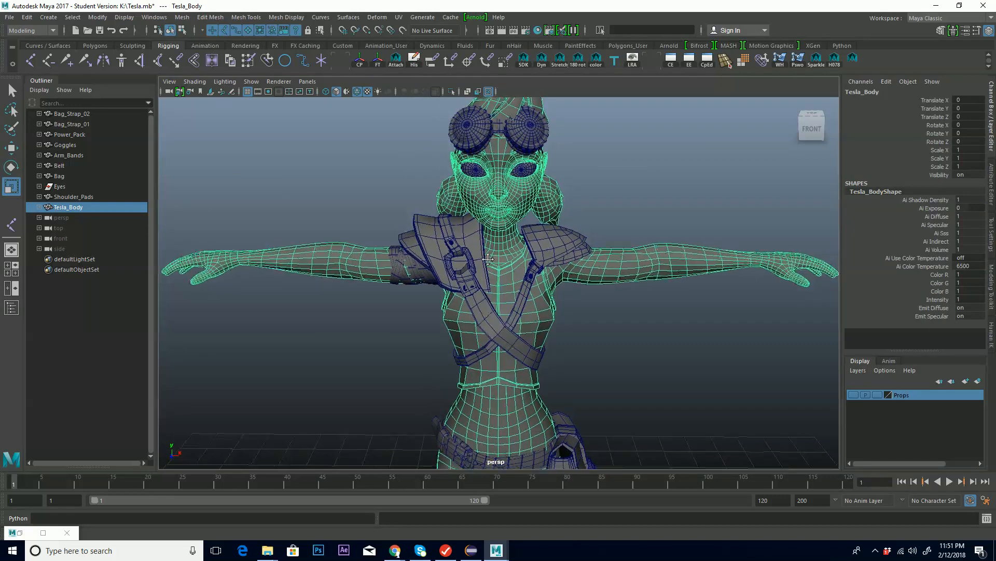
middle_click_drag(576, 294, 596, 194, "alt")
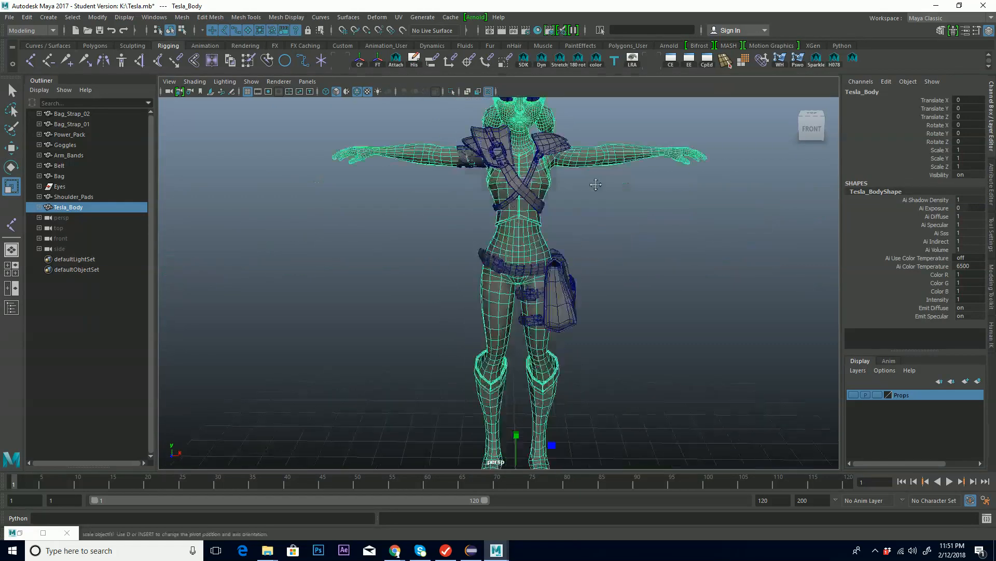
left_click_drag(580, 198, 599, 191, "alt")
middle_click_drag(601, 174, 562, 227, "alt")
left_click_drag(560, 241, 498, 225, "alt")
middle_click_drag(493, 319, 595, 203, "alt")
middle_click_drag(580, 305, 542, 370, "alt")
middle_click_drag(576, 213, 543, 297, "alt")
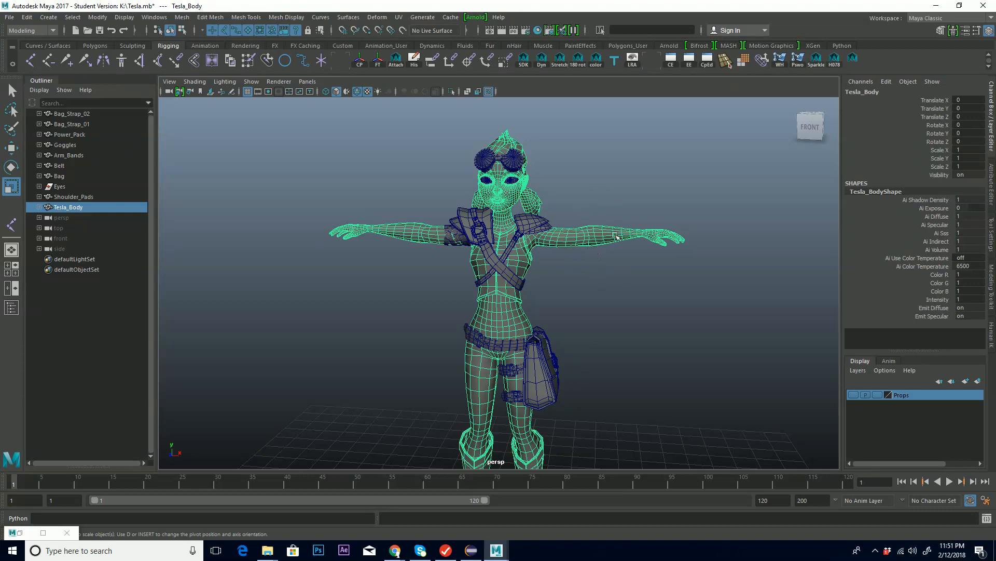
Inspect the edge flow along the character's arm and elbow from the front and the back
middle_click_drag(499, 227, 518, 264, "alt")
right_click_drag(613, 228, 730, 227, "alt")
middle_click_drag(705, 227, 517, 251, "alt")
left_click_drag(518, 252, 383, 256, "alt")
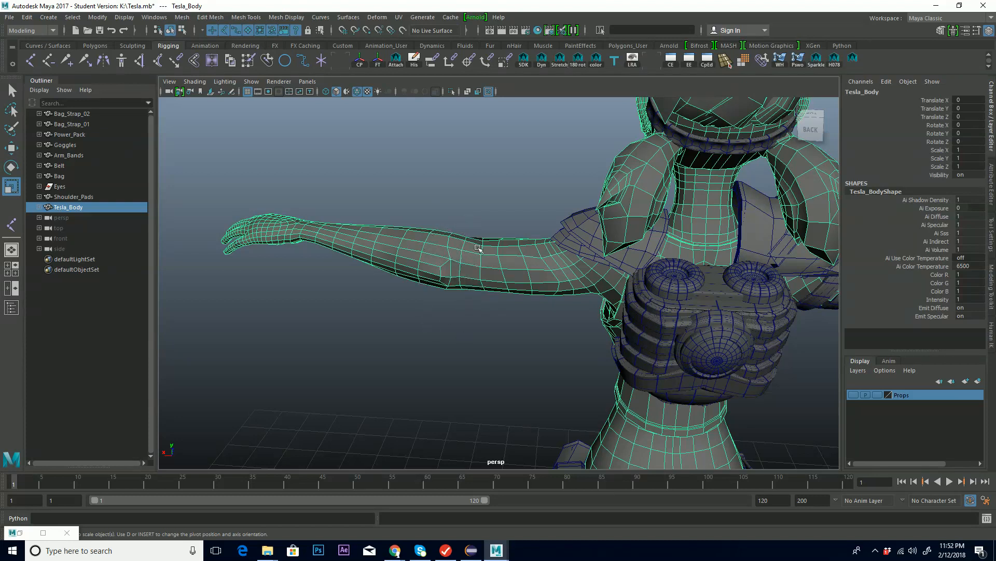
left_click_drag(313, 239, 485, 265, "alt")
middle_click_drag(437, 284, 625, 279, "alt")
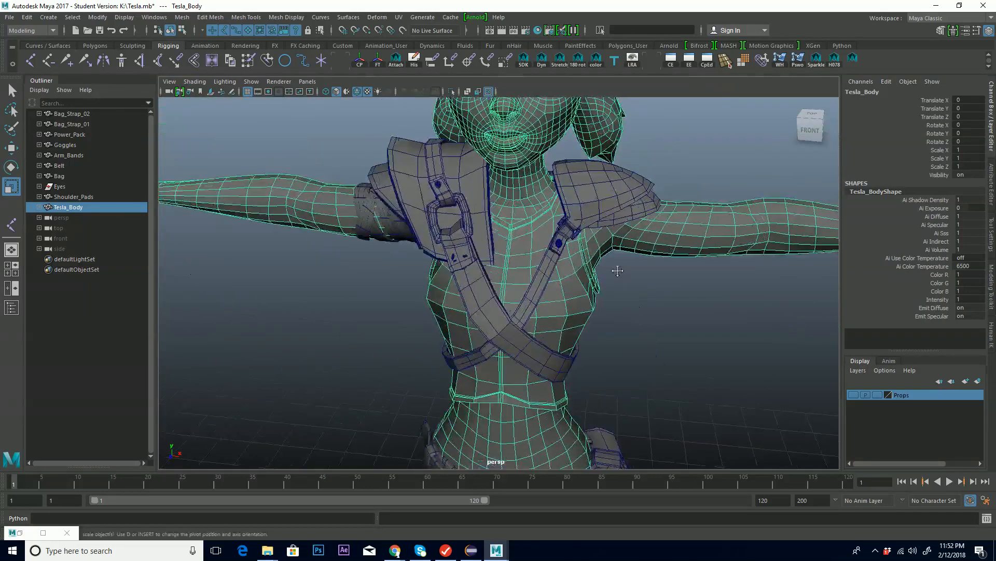
Examine the mesh of the legs, knees and boots from the front and the side
right_click_drag(625, 278, 662, 253, "alt")
middle_click_drag(593, 326, 540, 233, "alt")
left_click_drag(534, 260, 531, 221, "alt")
middle_click_drag(566, 320, 553, 145, "alt")
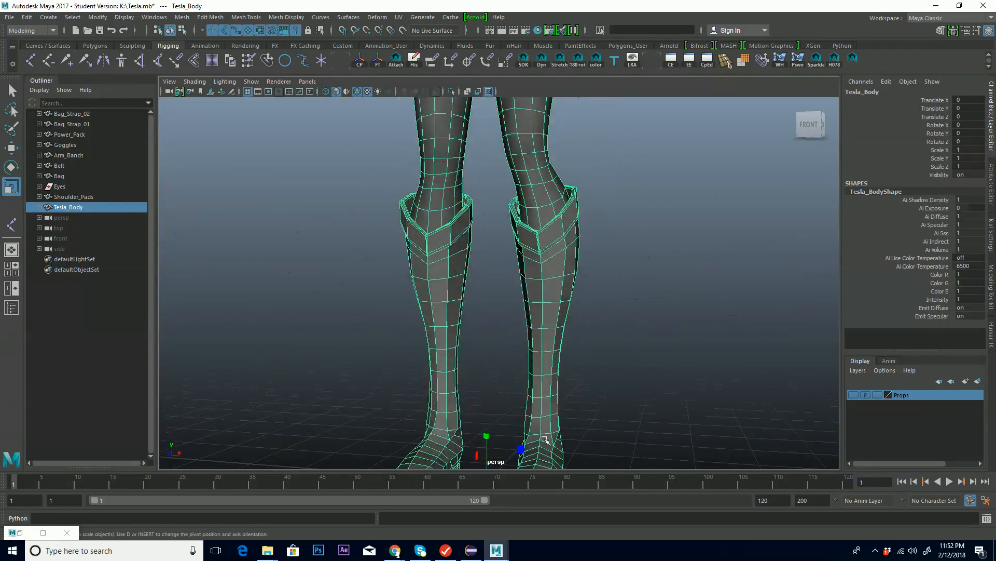
middle_click_drag(545, 440, 515, 316, "alt")
left_click_drag(559, 374, 506, 375, "alt")
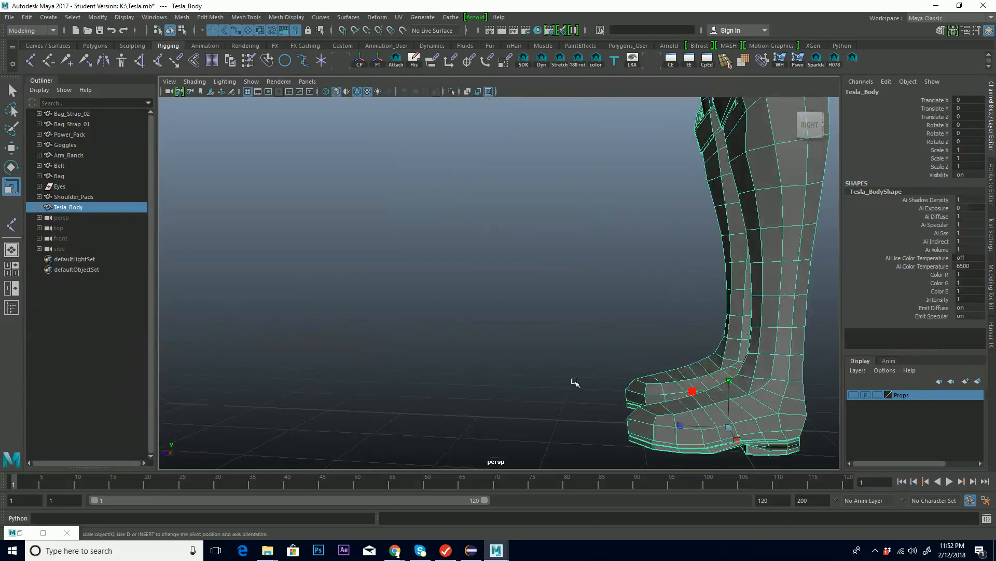
middle_click_drag(658, 394, 543, 368, "alt")
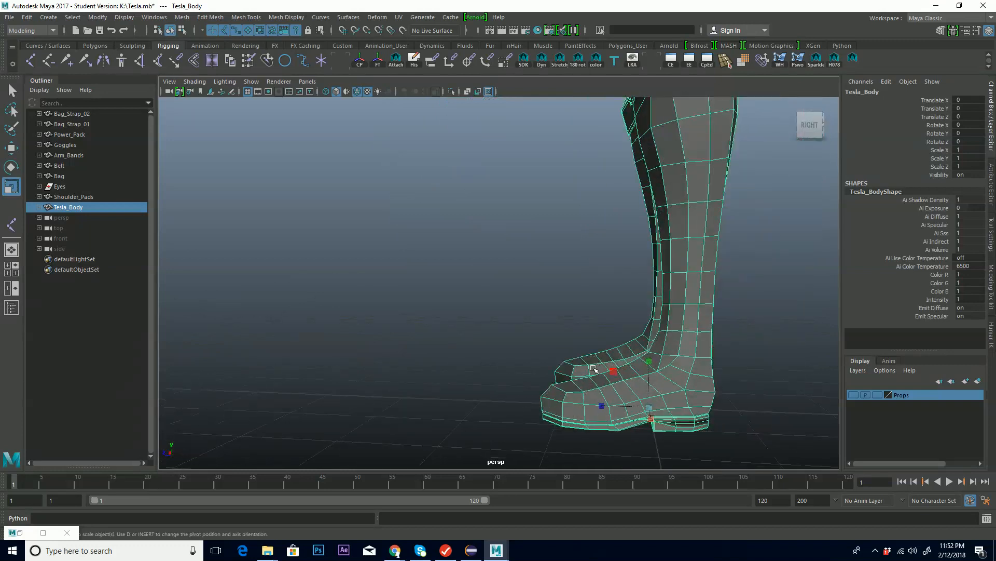
middle_click_drag(693, 273, 729, 326, "alt")
right_click_drag(747, 322, 564, 318, "alt")
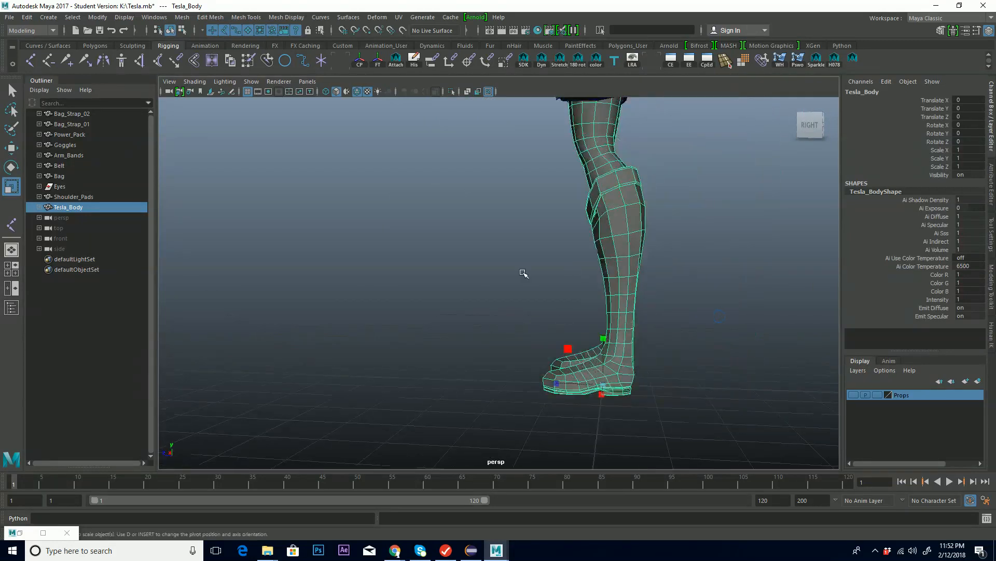
Review the character's upper body, arms and overall T-pose from the front
left_click_drag(524, 273, 659, 282, "alt")
middle_click_drag(443, 141, 467, 344, "alt")
middle_click_drag(464, 189, 485, 379, "alt")
middle_click_drag(540, 293, 469, 295, "alt")
middle_click_drag(444, 245, 512, 240, "alt")
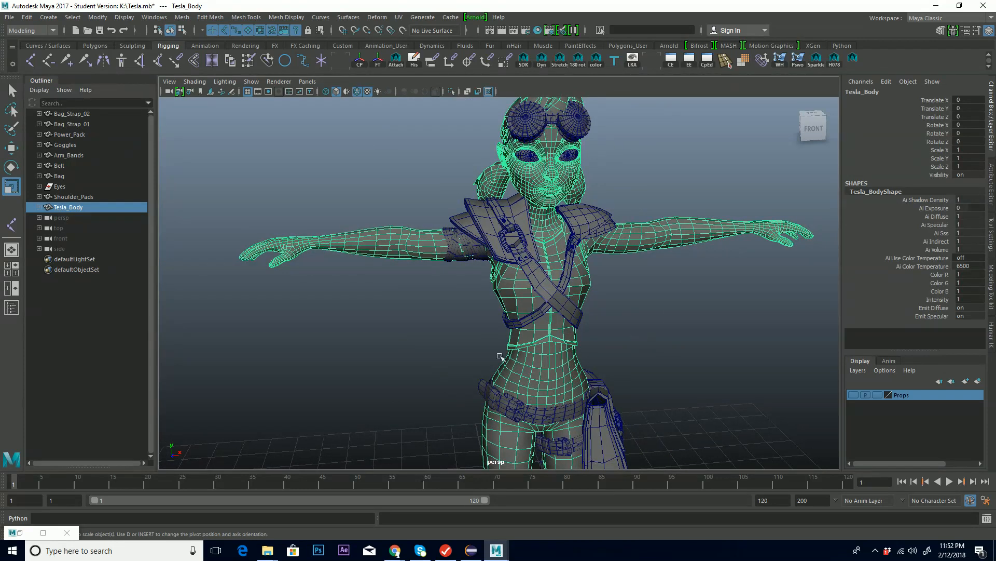
middle_click_drag(620, 240, 572, 293, "alt")
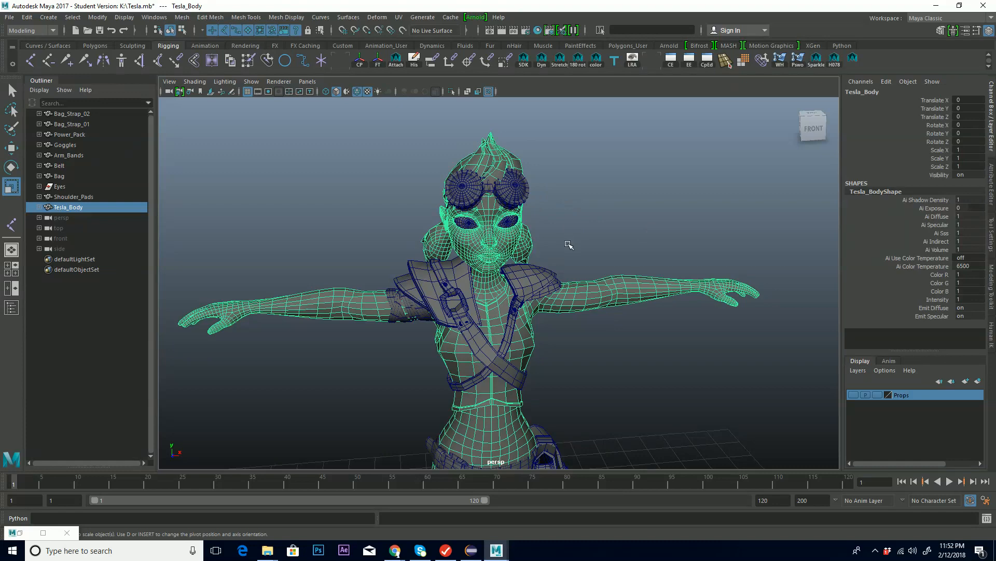
left_click_drag(489, 280, 550, 285, "alt")
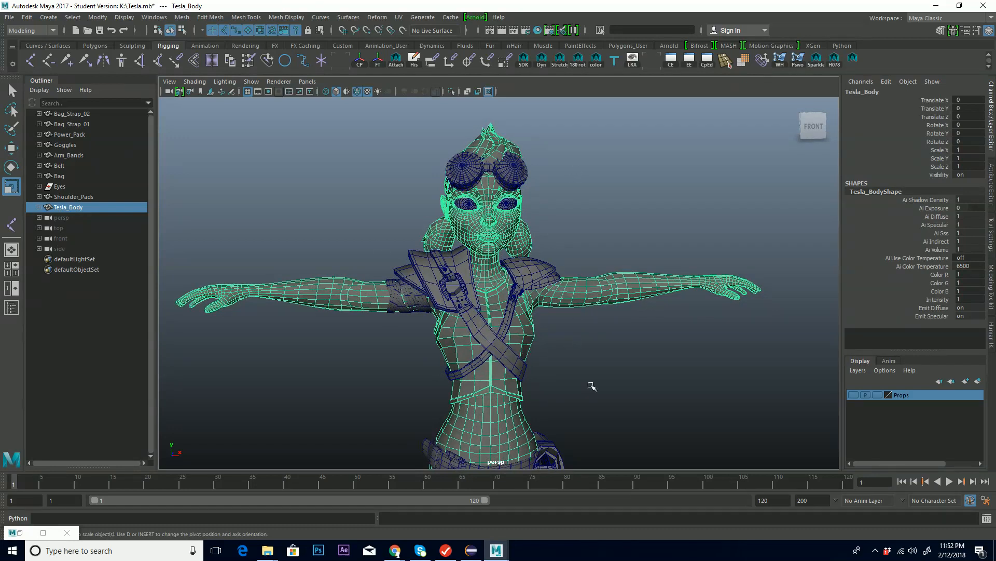
middle_click_drag(464, 327, 632, 356, "alt")
mouse_move(632, 356)
left_mouse_down("alt")
mouse_move(579, 358)
mouse_move(618, 355)
left_mouse_up("alt")
middle_click_drag(540, 176, 503, 358, "alt")
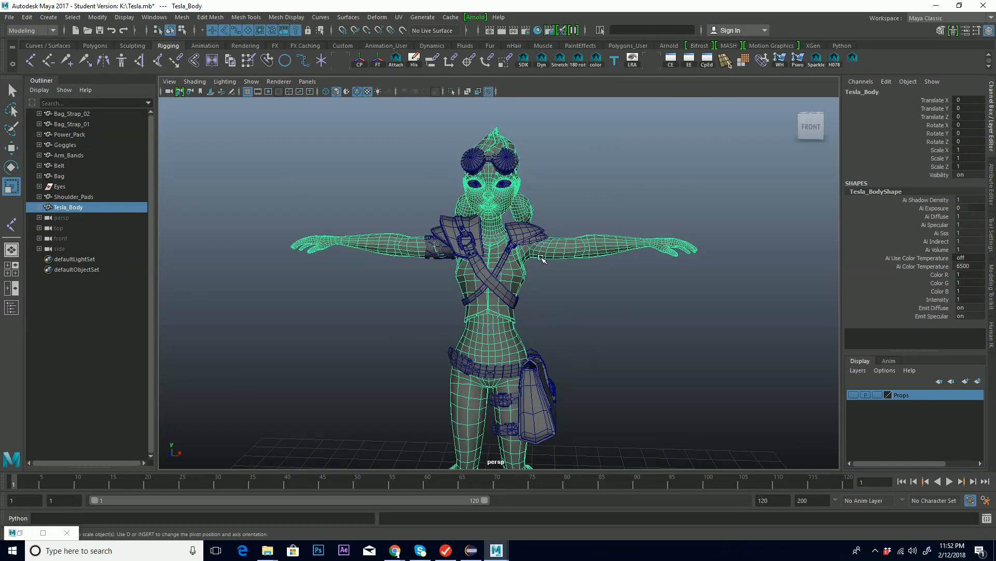
Inspect the character's shoulders, arms and head from the front with the props still shown
scroll(594, 247, "up", 6)
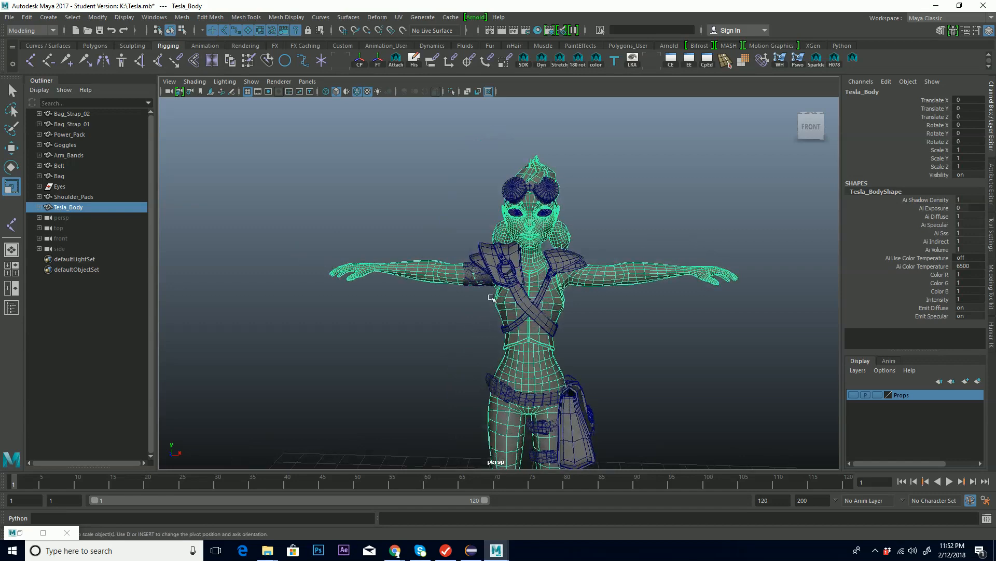
left_click_drag(625, 288, 711, 284, "alt")
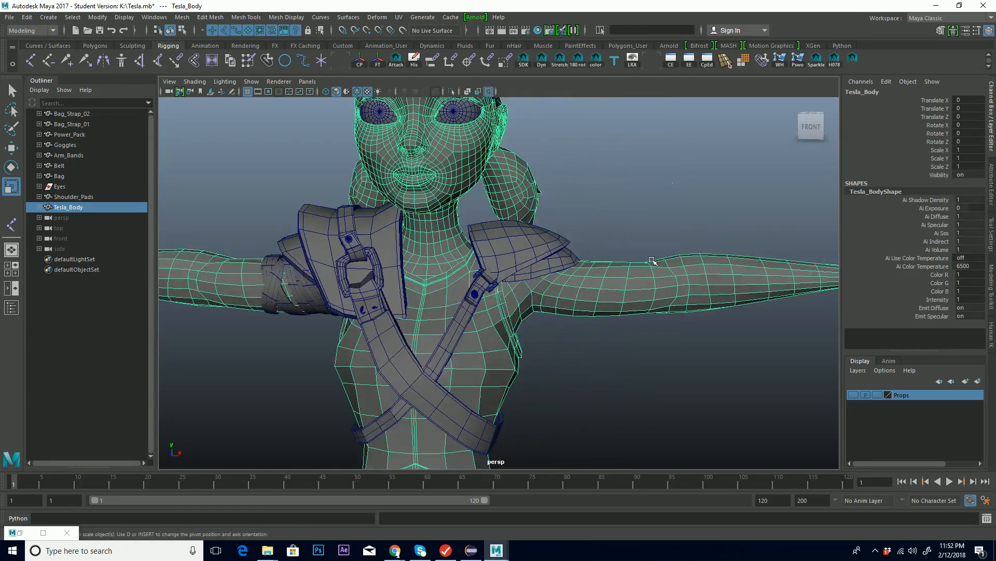
scroll(631, 267, "down", 6)
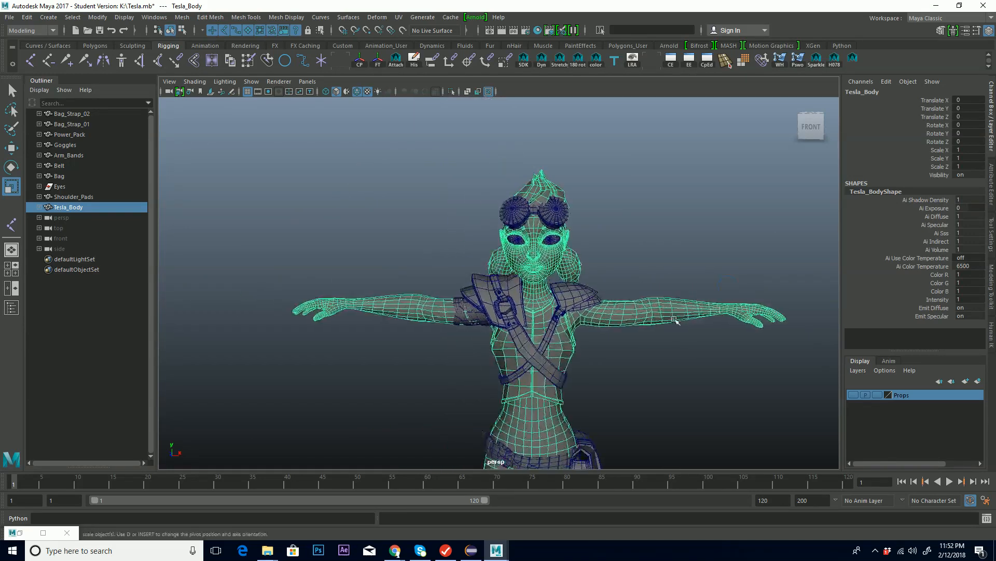
scroll(540, 289, "up", 5)
middle_click_drag(718, 261, 620, 195, "alt")
middle_click_drag(435, 203, 478, 275, "alt")
Hide the Props display layer to isolate the body mesh
middle_click_drag(566, 336, 618, 318, "alt")
middle_click_drag(555, 381, 519, 143, "alt")
middle_click_drag(590, 278, 535, 260, "alt")
left_click(854, 393)
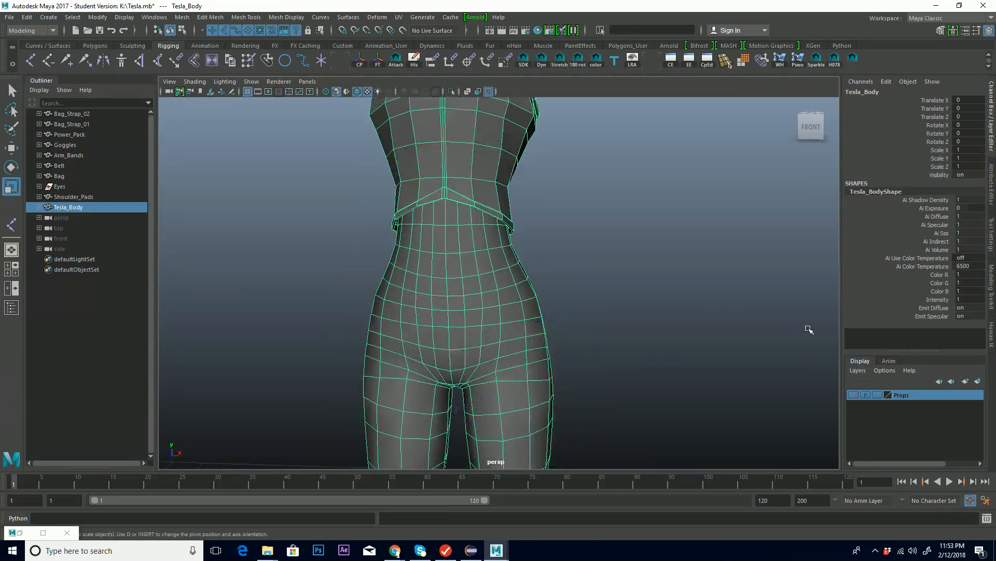
middle_click_drag(550, 215, 637, 416, "alt")
right_click_drag(766, 337, 548, 326, "alt")
middle_click_drag(603, 357, 635, 257, "alt")
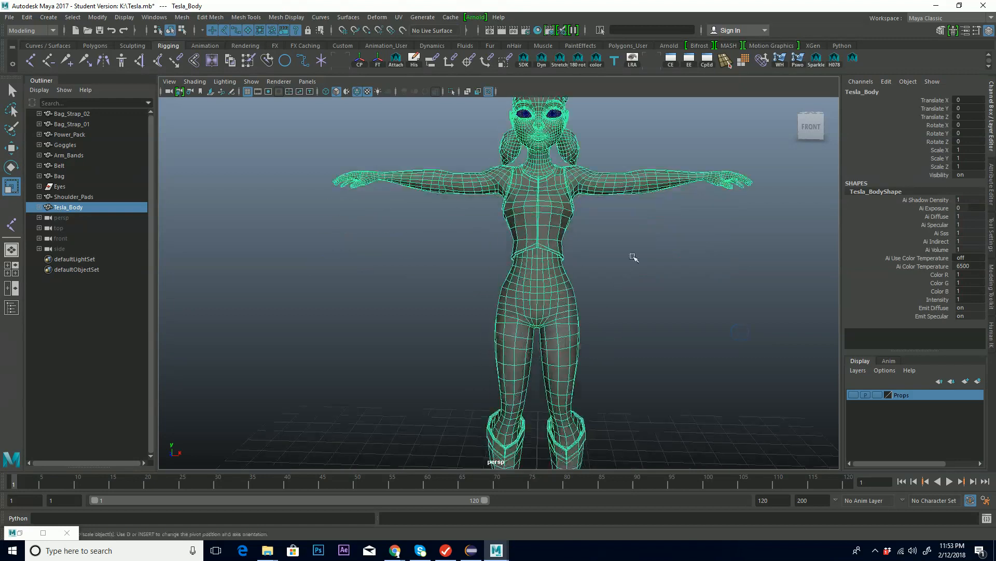
Examine the edge flow of the face around the mouth, nose and eyes from the front
middle_click_drag(587, 205, 610, 279, "alt")
right_click_drag(615, 278, 805, 234, "alt")
middle_click_drag(622, 169, 436, 285, "alt")
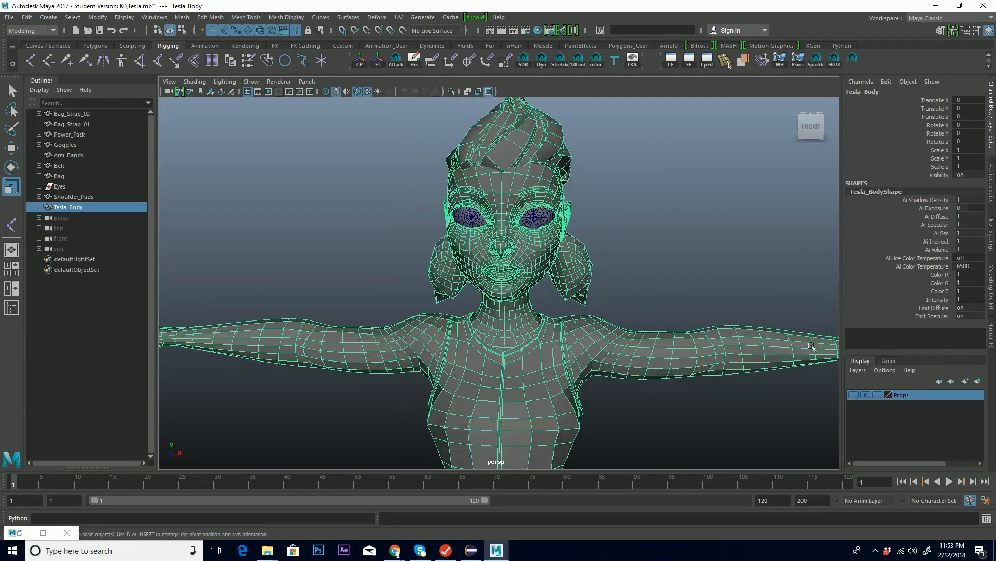
right_click_drag(452, 267, 713, 250, "alt")
middle_click_drag(583, 231, 599, 255, "alt")
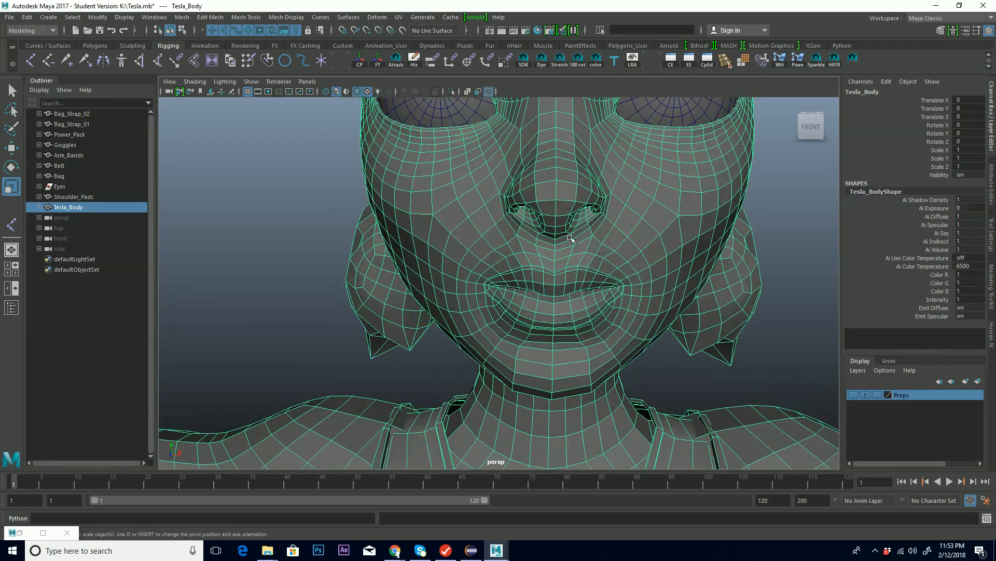
middle_click_drag(544, 234, 494, 432, "alt")
middle_click_drag(516, 332, 557, 228, "alt")
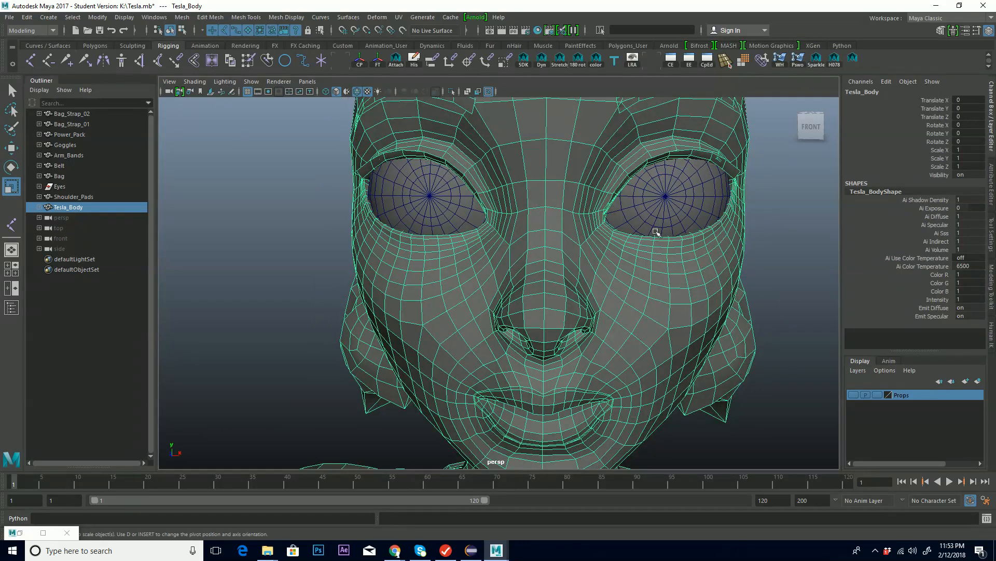
middle_click_drag(753, 202, 629, 261, "alt")
right_click_drag(687, 264, 433, 295, "alt")
middle_click_drag(560, 342, 630, 164, "alt")
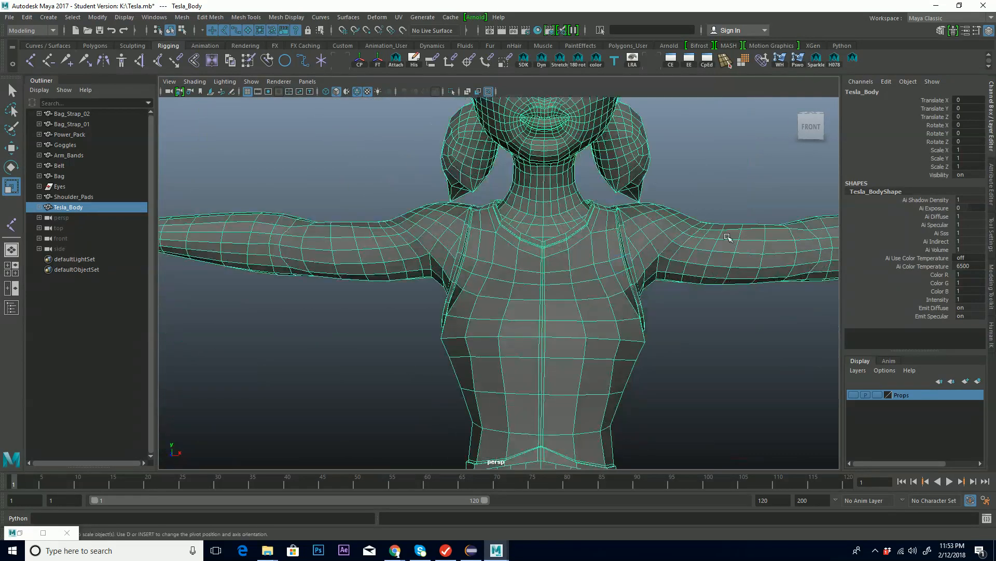
Review the bare body mesh in its T-pose from the front, from the arms and torso to the full figure
middle_click_drag(656, 222, 508, 315, "alt")
right_click_drag(628, 280, 456, 292, "alt")
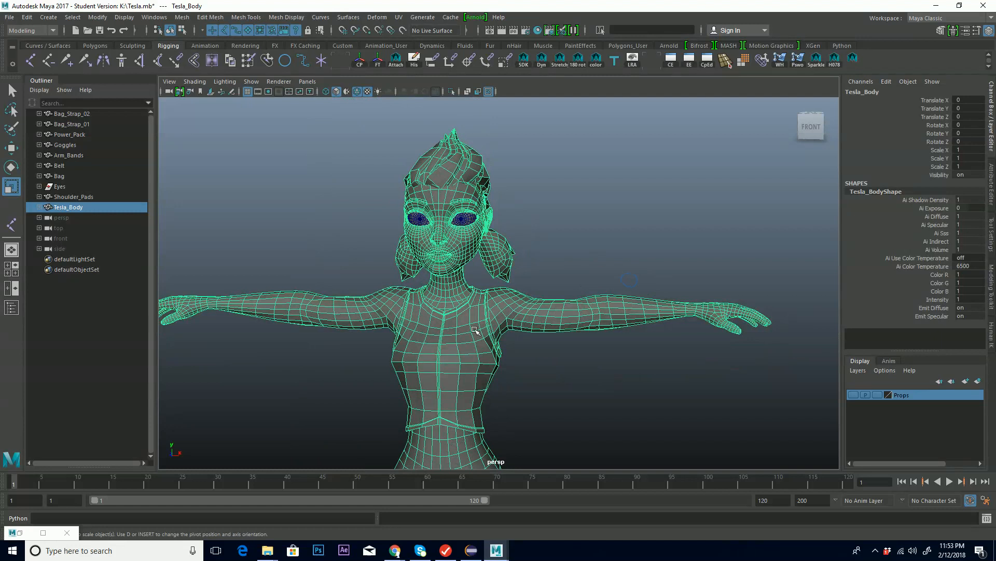
middle_click_drag(523, 345, 689, 300, "alt")
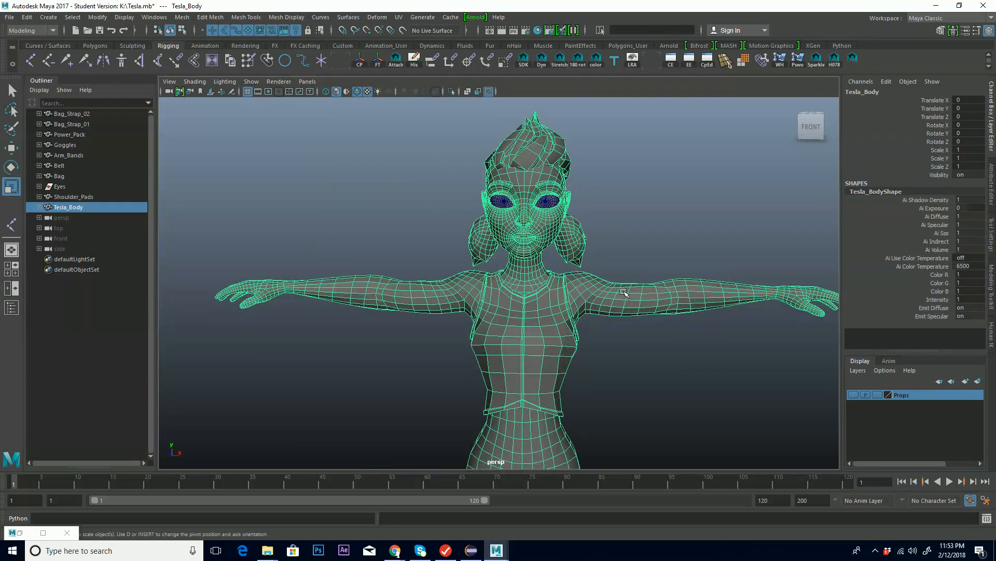
middle_click_drag(678, 322, 629, 233, "alt")
right_click_drag(650, 242, 598, 271, "alt")
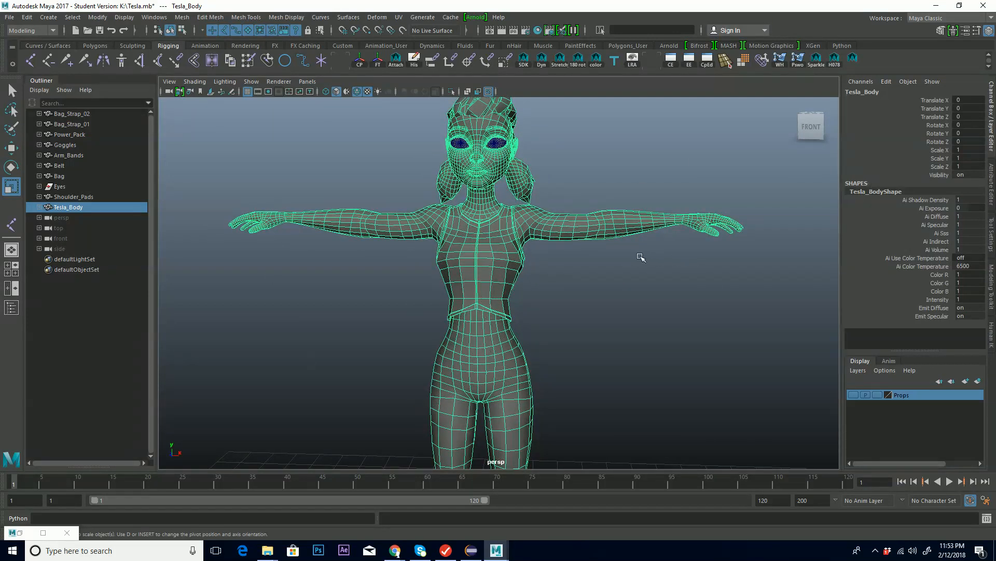
middle_click_drag(552, 336, 638, 267, "alt")
right_click_drag(638, 267, 627, 242, "alt")
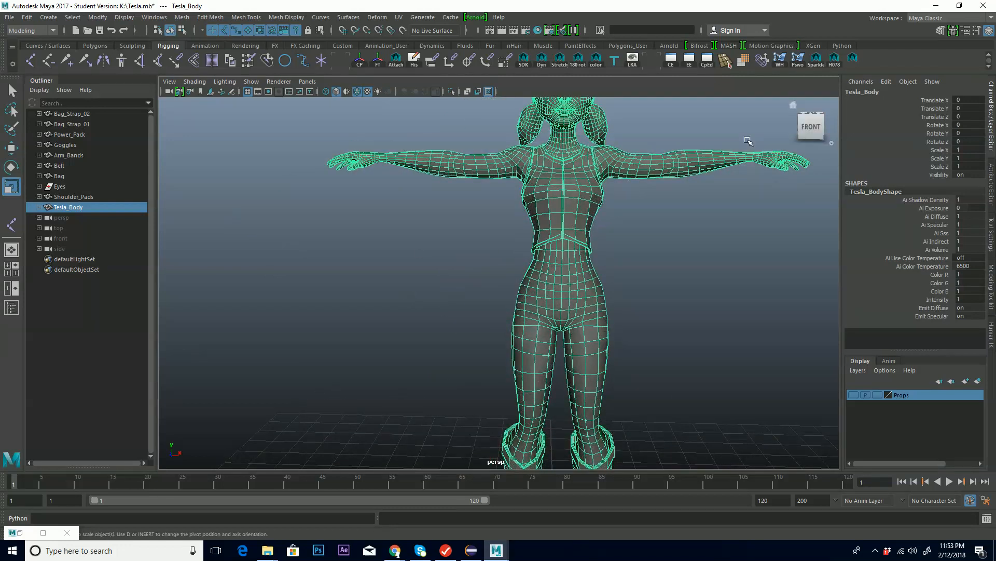
right_click_drag(529, 219, 433, 222, "alt")
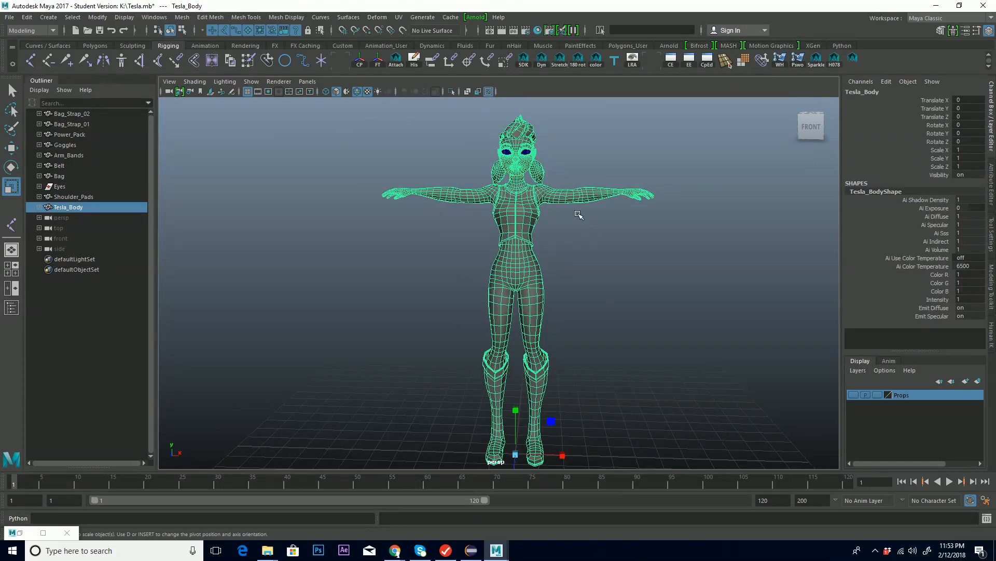
middle_click_drag(463, 331, 542, 279, "alt")
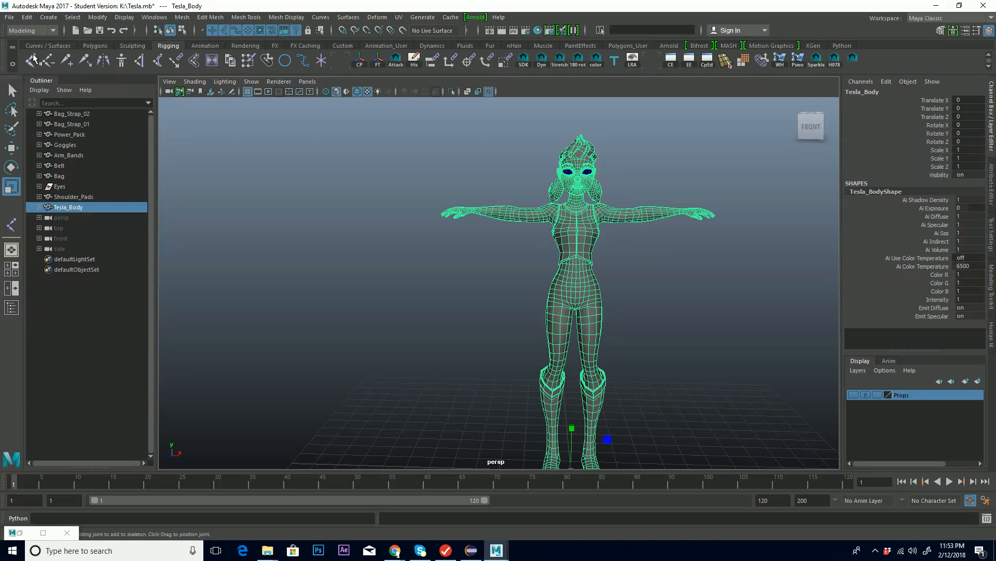
Switch to the Rigging menu set and locate the Create Joints command among the skeleton tools
left_click(52, 30)
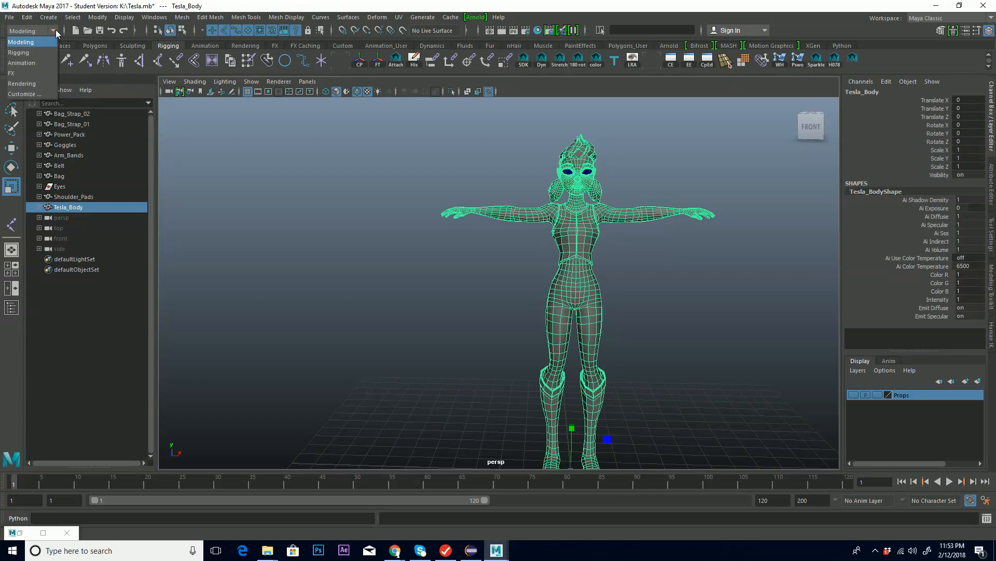
left_click(39, 53)
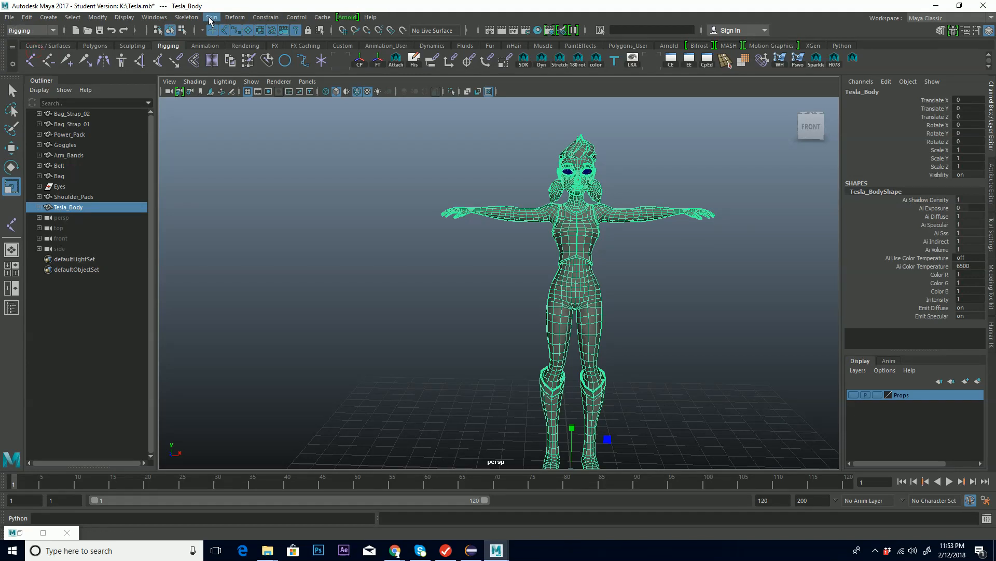
left_click(188, 18)
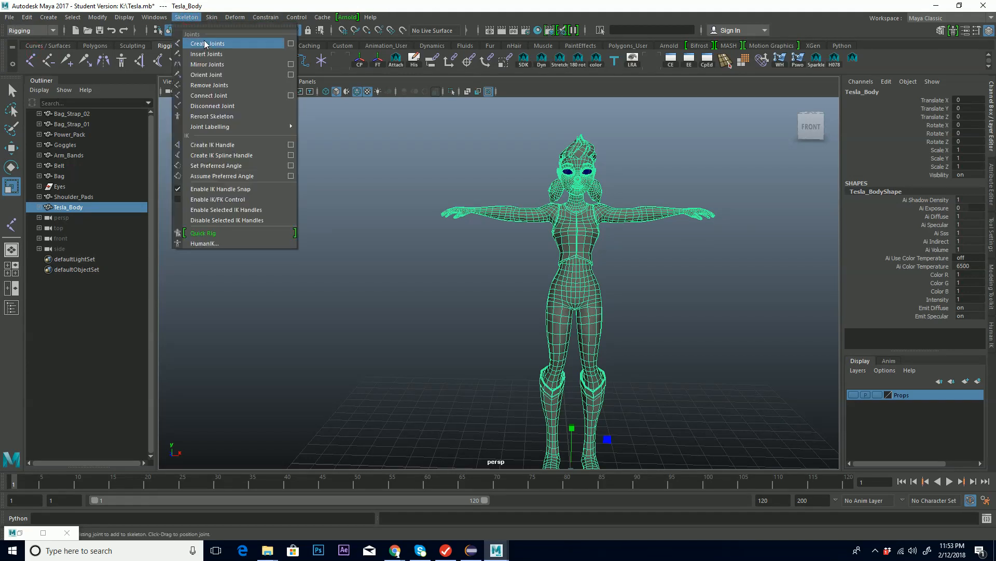
left_click(220, 45)
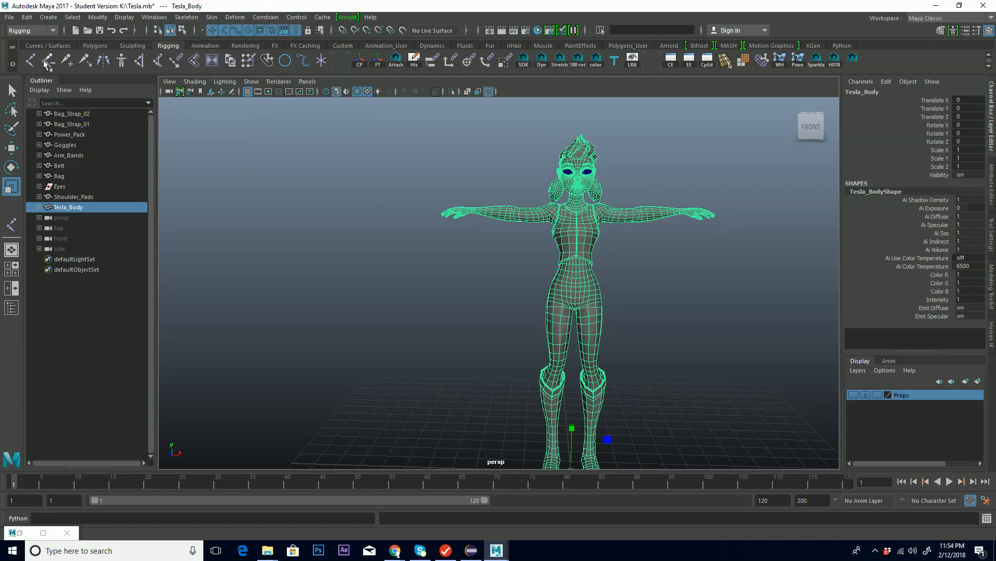
scroll(540, 255, "down", 6)
middle_click_drag(505, 347, 490, 300, "alt")
scroll(466, 307, "up", 1)
right_click_drag(466, 307, 652, 251, "alt")
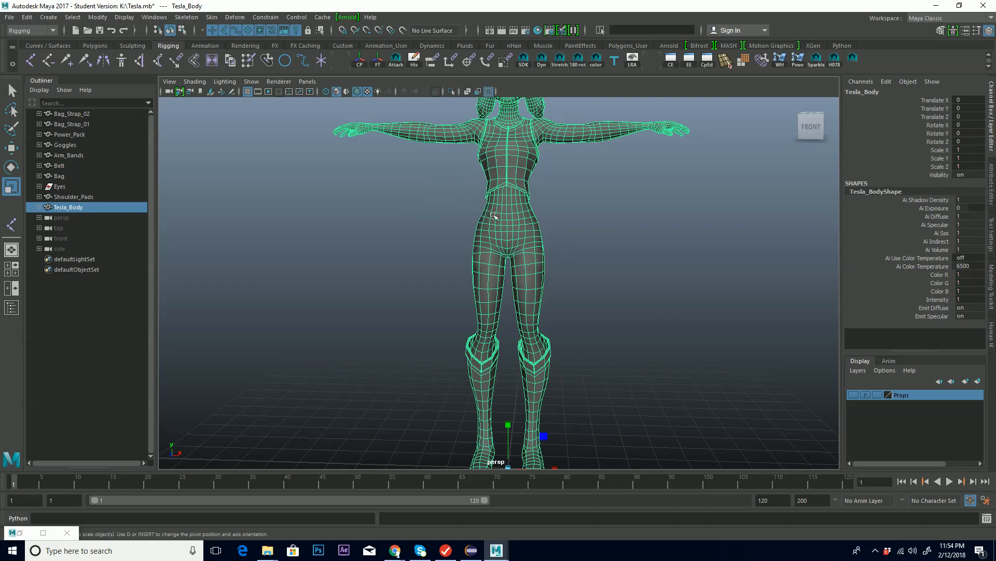
middle_click_drag(493, 216, 491, 247, "alt")
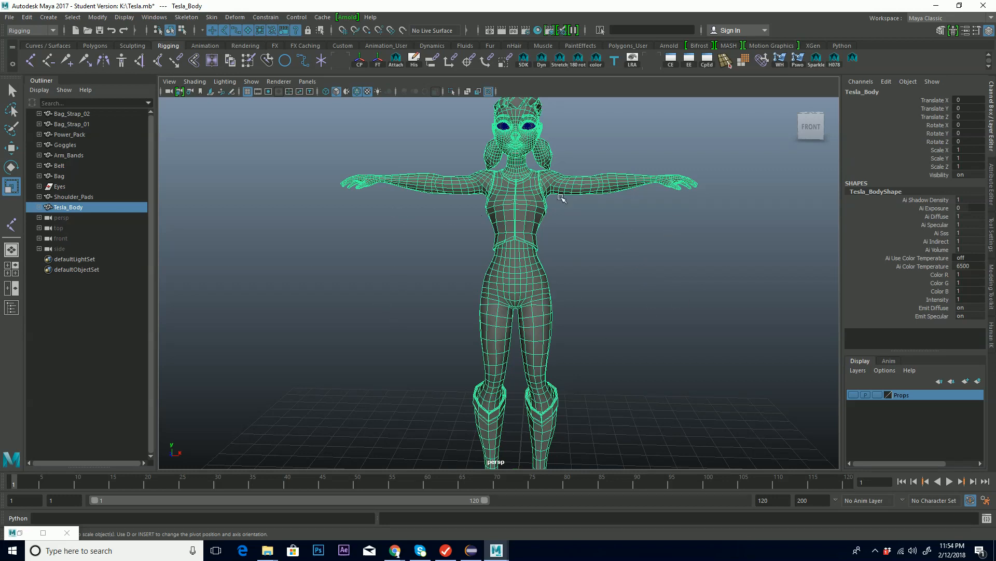
middle_click_drag(610, 241, 582, 275, "alt")
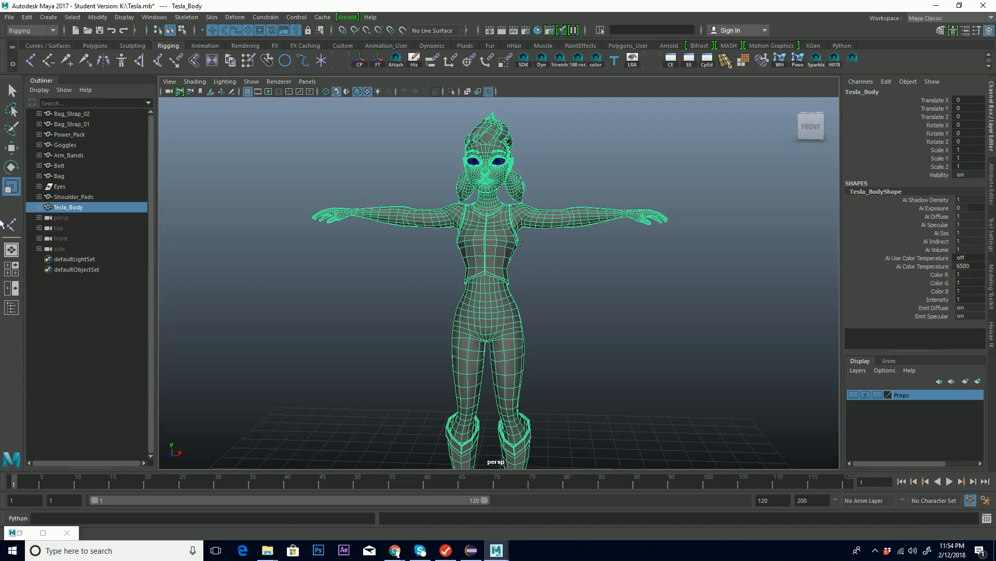
Expand Tesla_Body in the Outliner and turn off the display of shape nodes
left_click(39, 208)
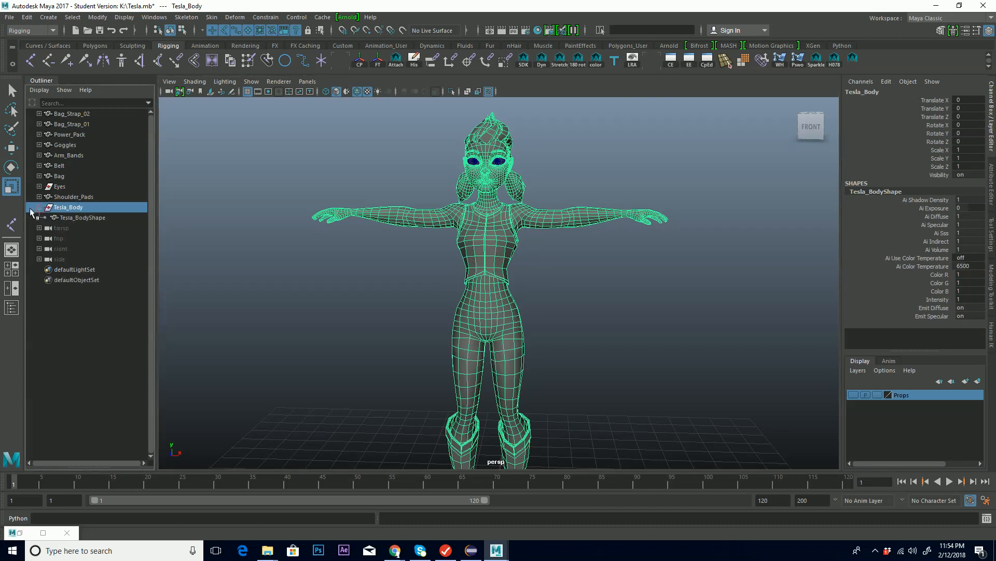
right_click(87, 209)
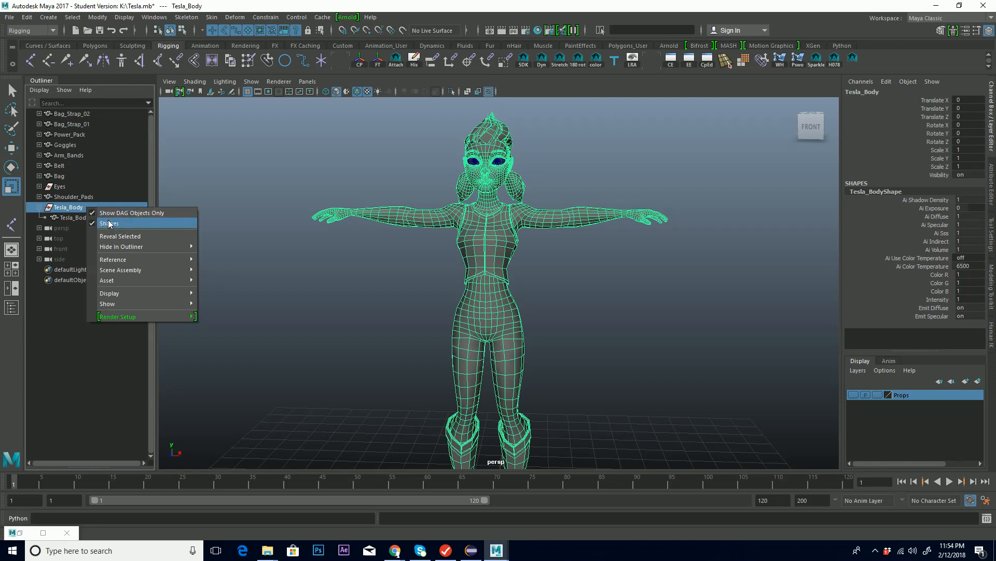
left_click(84, 220)
right_click(87, 206)
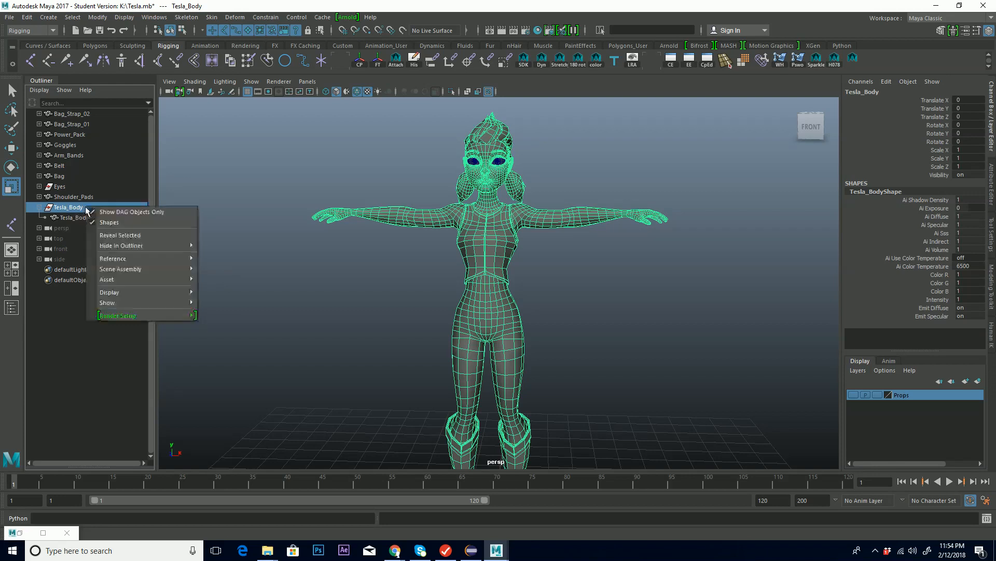
left_click(84, 206)
right_click(80, 207)
left_click(91, 222)
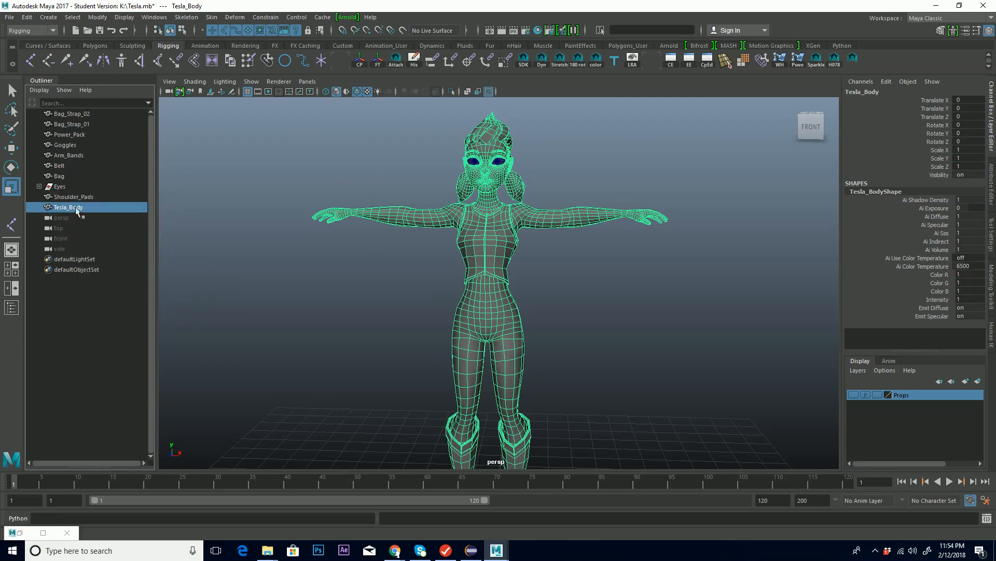
Turn on the display of shape nodes in the Outliner and select Tesla_BodyShape under Tesla_Body
right_click(83, 205)
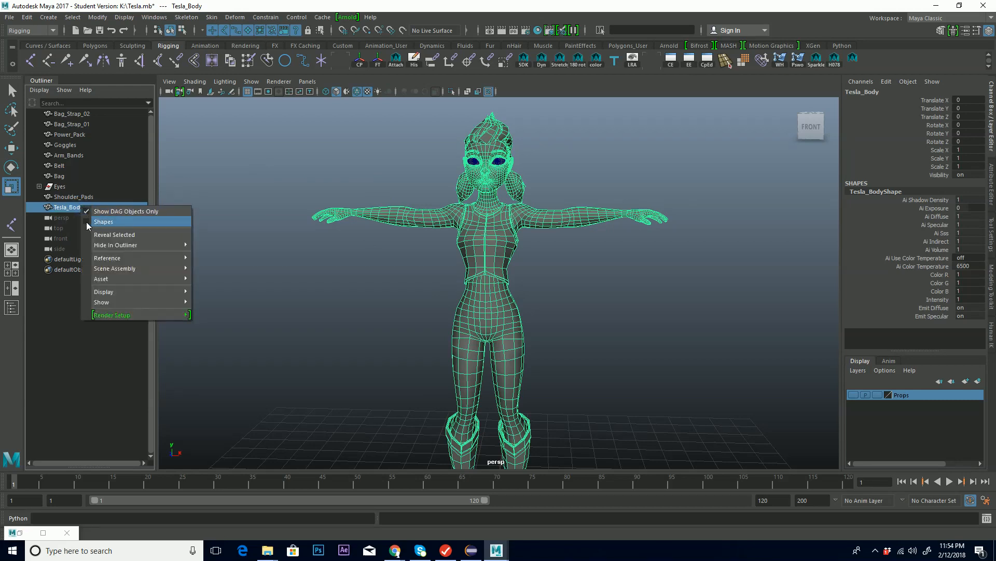
left_click(87, 222)
left_click(88, 217)
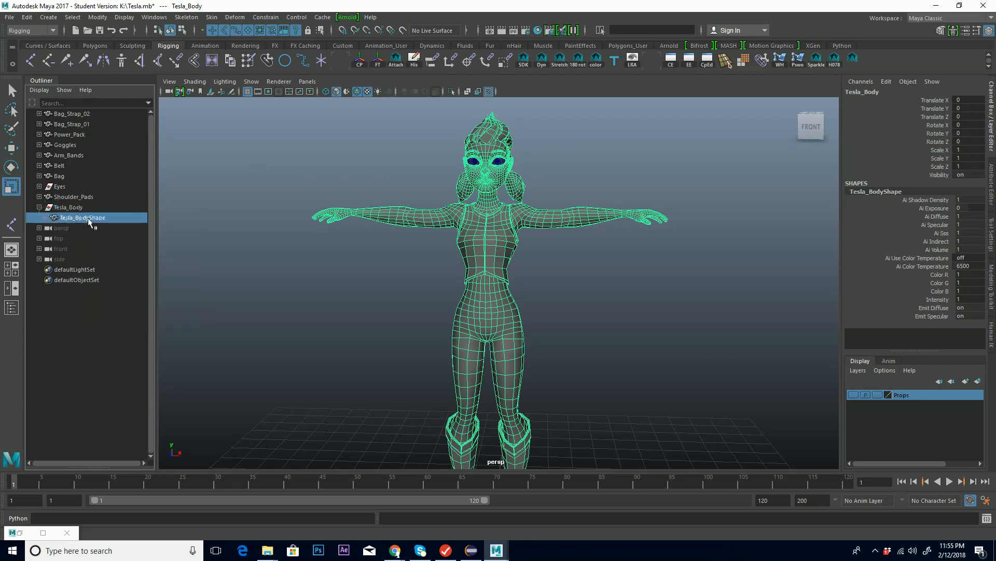
left_click(78, 208)
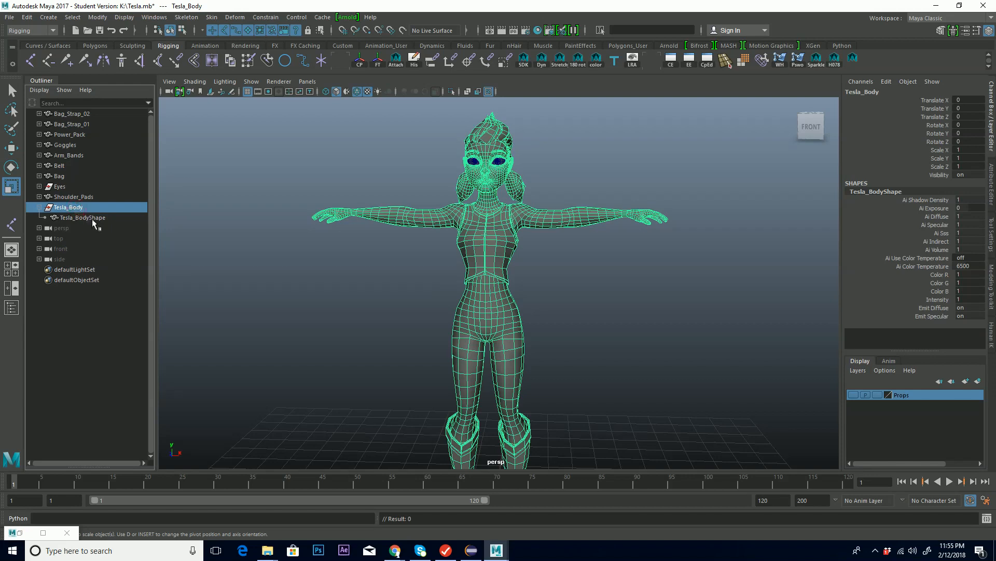
left_click(93, 218)
Create a chain of four joints on the grid beside the character's feet and activate the Scale tool
middle_click_drag(493, 236, 603, 219, "alt")
right_click_drag(603, 220, 513, 266, "alt")
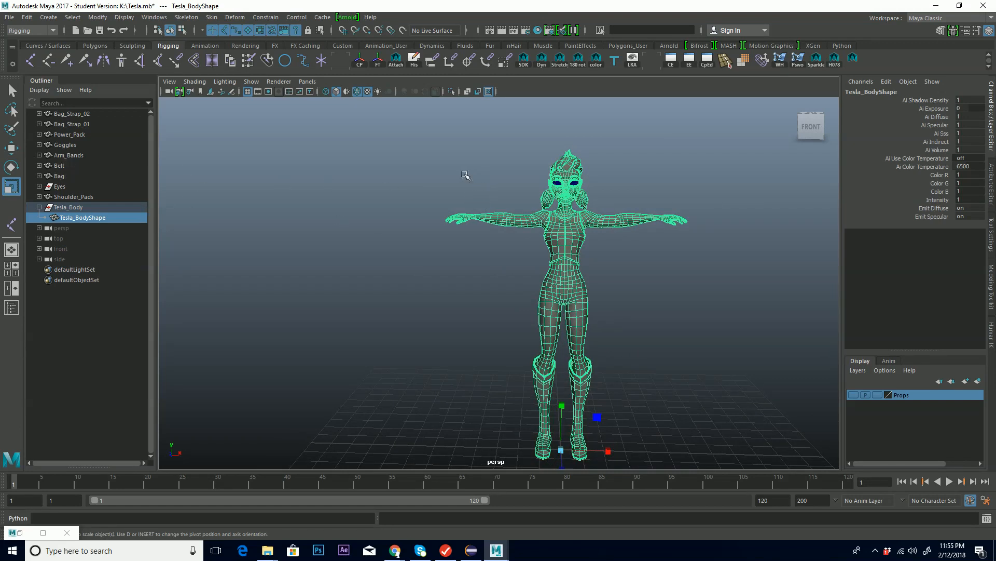
middle_click_drag(563, 295, 566, 260, "alt")
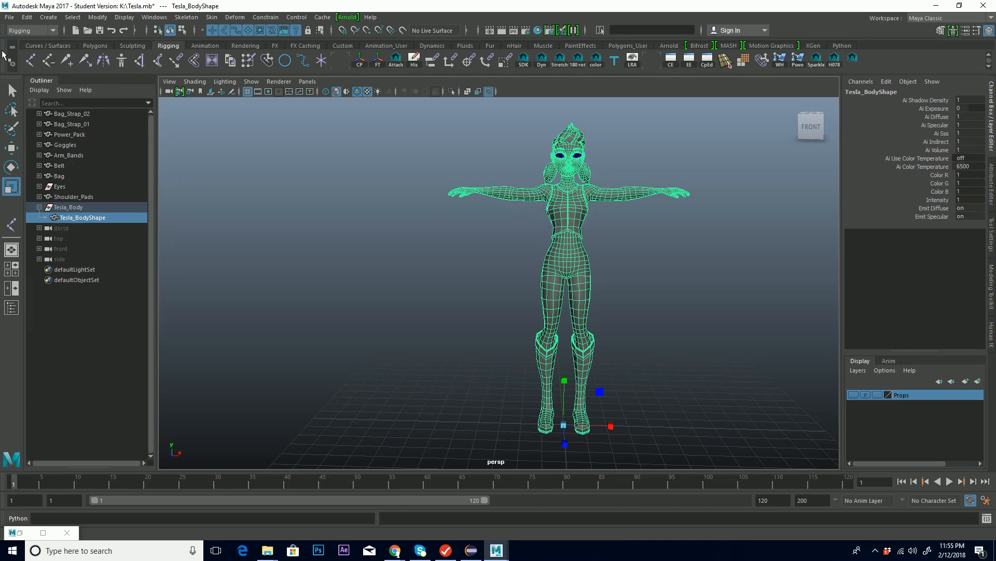
left_click(30, 60)
left_click_drag(469, 249, 495, 320, "alt")
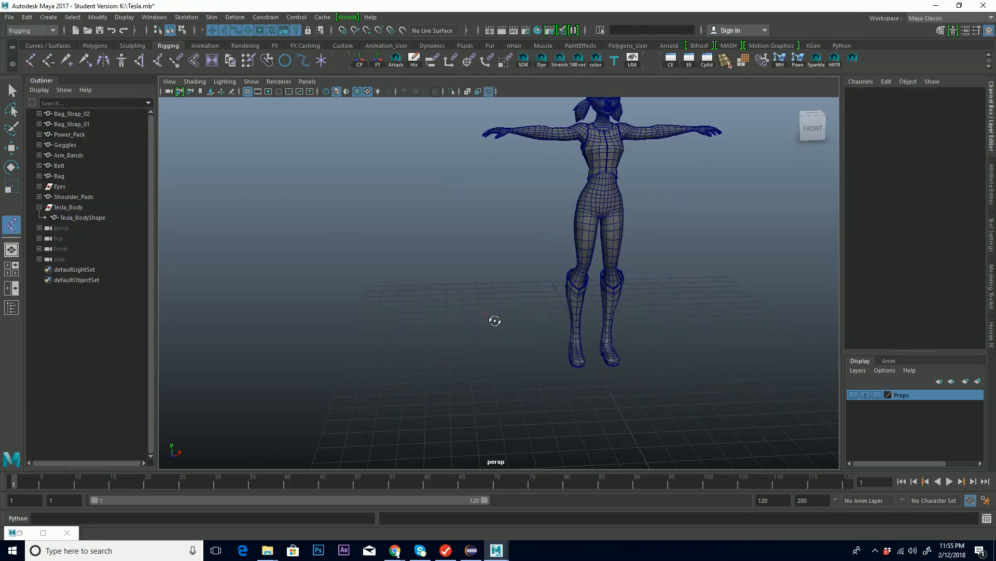
left_click(511, 383)
left_click(478, 330)
left_click(524, 325)
left_click(555, 374)
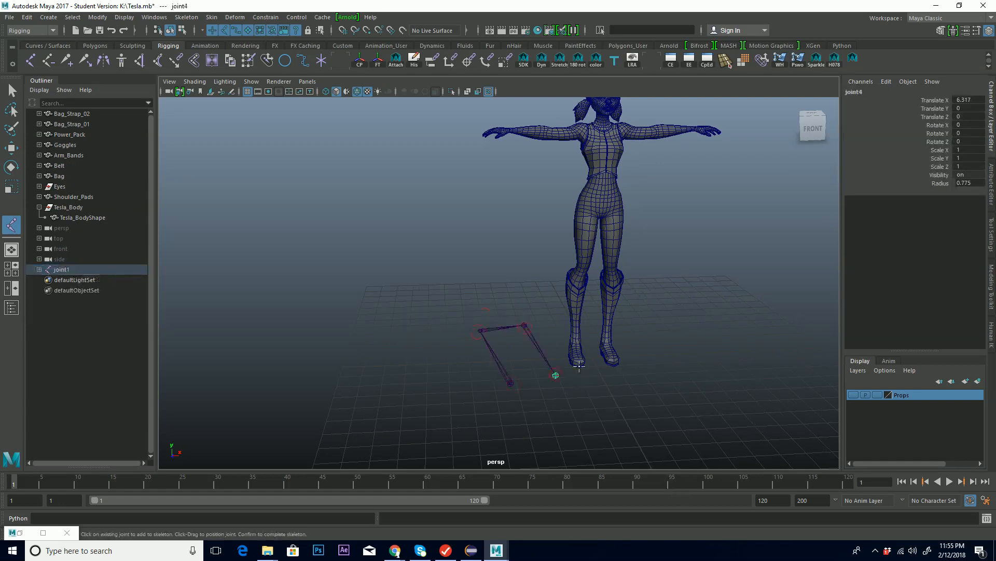
key("Return")
key("r")
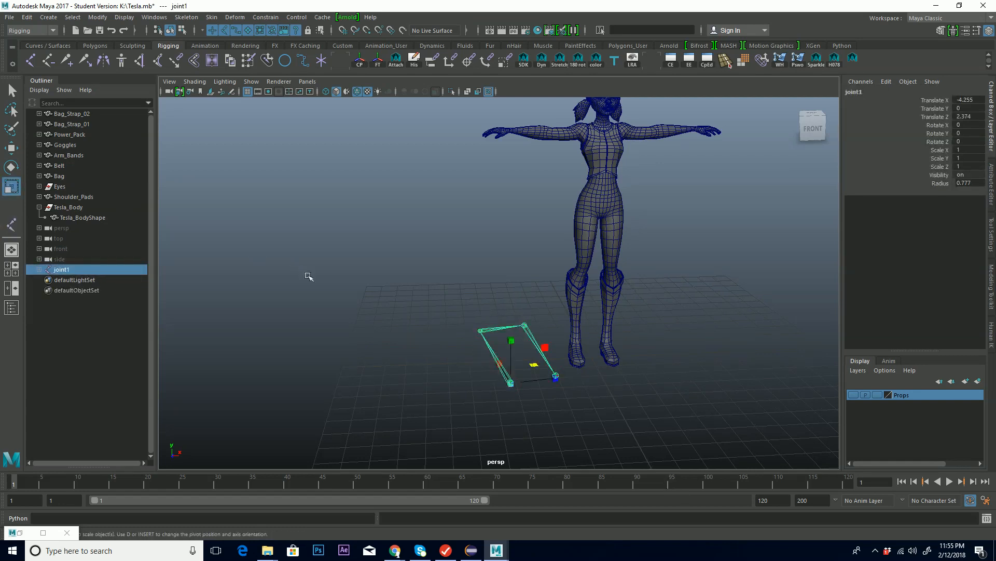
middle_click_drag(544, 370, 534, 362, "alt")
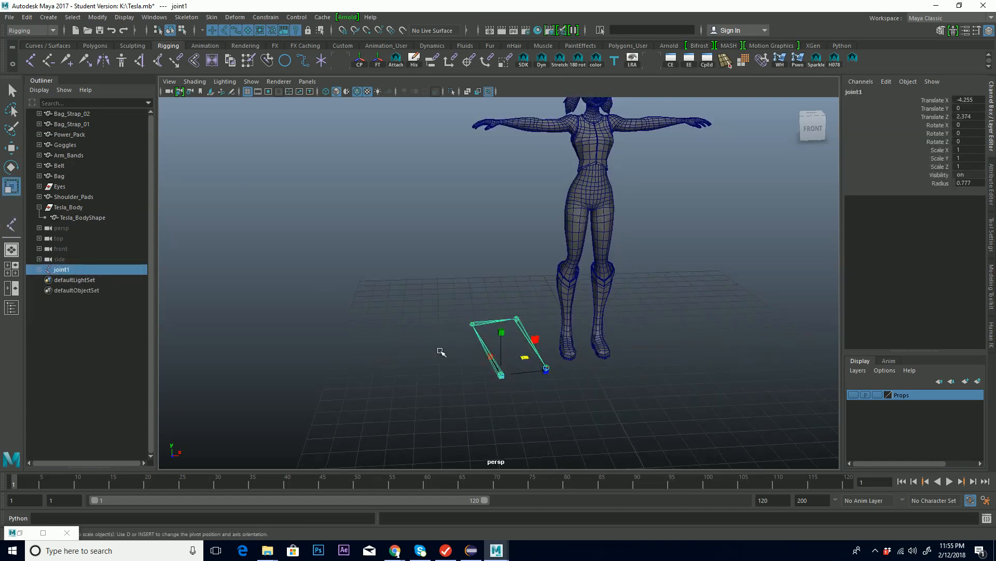
Expand the joint1 hierarchy in the Outliner and examine the four-joint chain from several angles
left_click(39, 268)
left_click(45, 280)
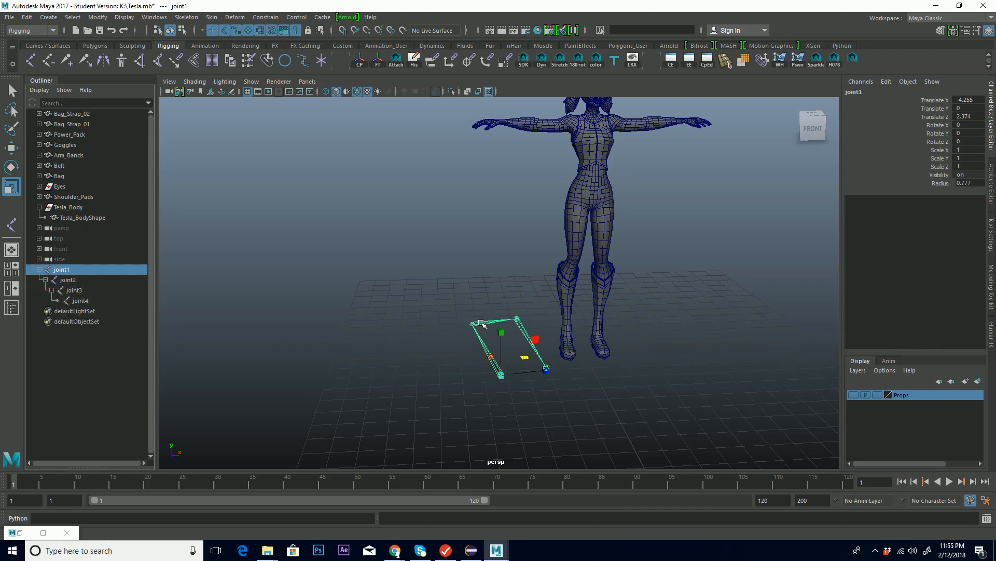
mouse_move(472, 321)
middle_mouse_down("alt")
mouse_move(478, 311)
mouse_move(476, 320)
middle_mouse_up("alt")
mouse_move(538, 366)
left_mouse_down("alt")
mouse_move(498, 359)
mouse_move(550, 359)
mouse_move(507, 374)
mouse_move(444, 363)
mouse_move(493, 372)
mouse_move(537, 355)
left_mouse_up("alt")
middle_click_drag(539, 269, 546, 298, "alt")
left_click_drag(519, 358, 565, 313, "alt")
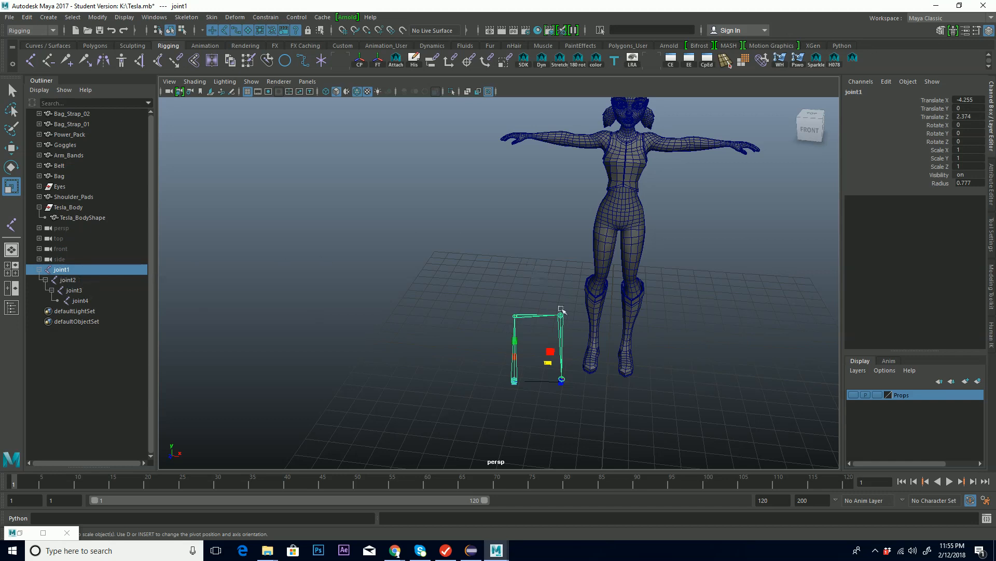
left_click_drag(435, 310, 374, 322, "alt")
left_click_drag(491, 364, 608, 361, "alt")
mouse_move(606, 383)
left_mouse_down("alt")
mouse_move(600, 395)
mouse_move(598, 383)
left_mouse_up("alt")
left_click_drag(547, 358, 515, 328, "alt")
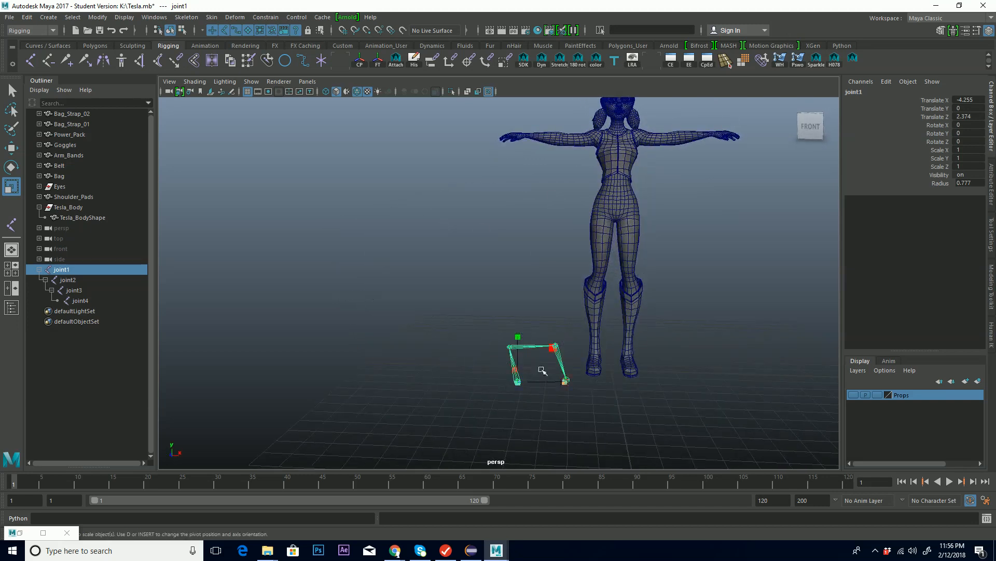
left_click_drag(483, 358, 559, 391, "alt")
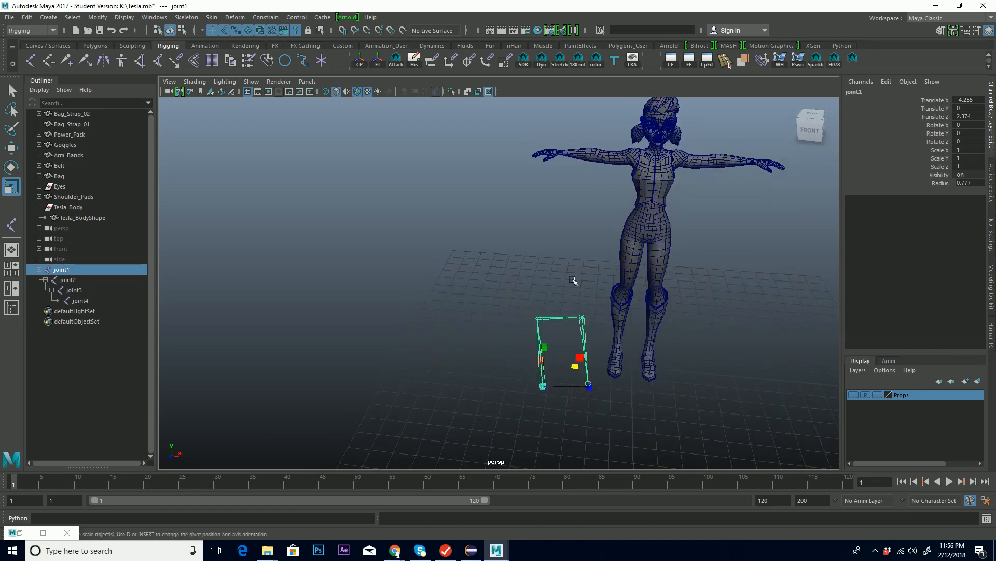
Delete the practice joint chain beside the character's feet
key("Delete")
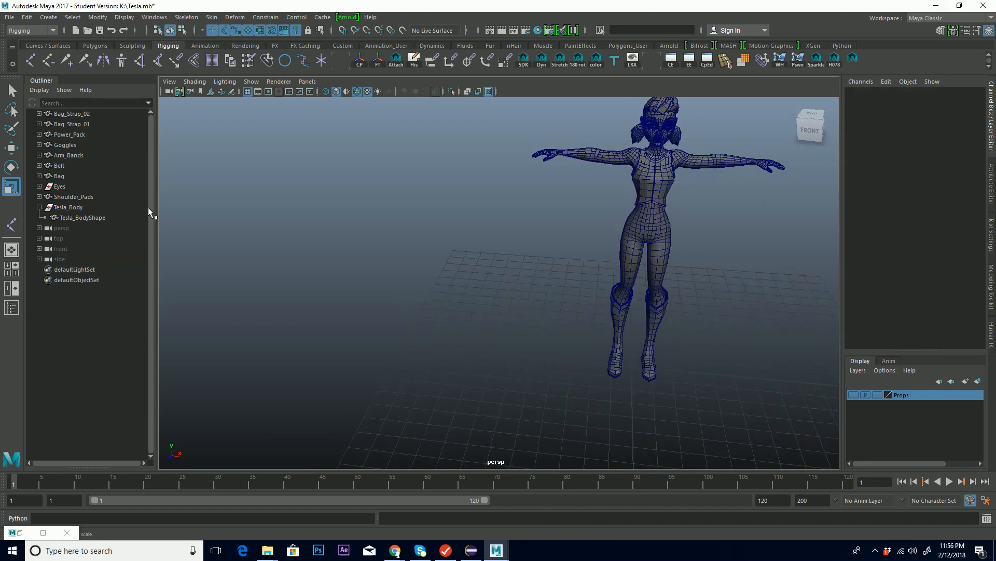
Examine the character's torso, legs, arms and side profile in the perspective view
middle_click_drag(660, 306, 556, 378, "alt")
right_click_drag(556, 381, 697, 337, "alt")
middle_click_drag(695, 338, 694, 283, "alt")
mouse_move(652, 276)
left_mouse_down("alt")
mouse_move(571, 256)
mouse_move(606, 271)
mouse_move(528, 269)
mouse_move(607, 283)
mouse_move(636, 271)
left_mouse_up("alt")
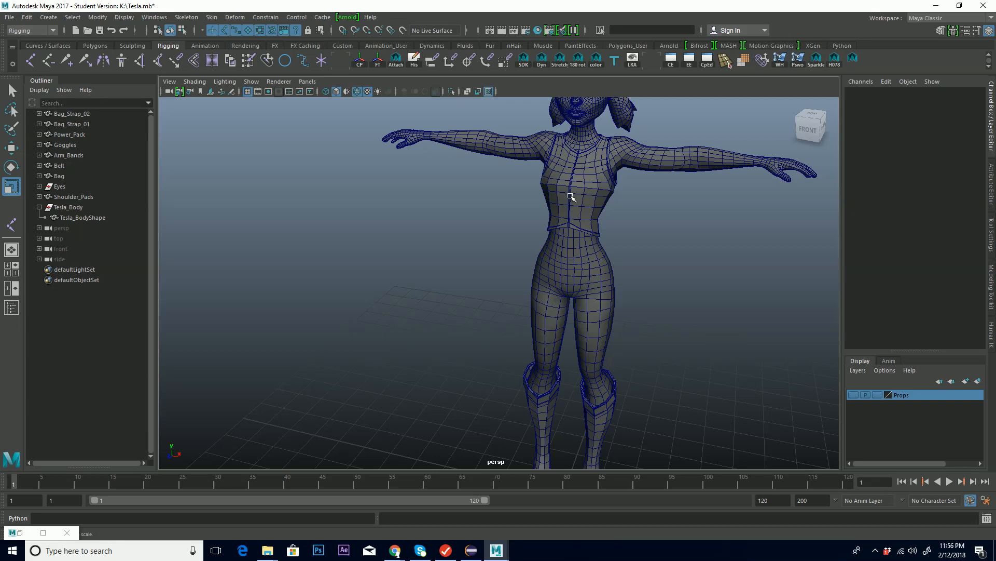
middle_click_drag(667, 287, 655, 257, "alt")
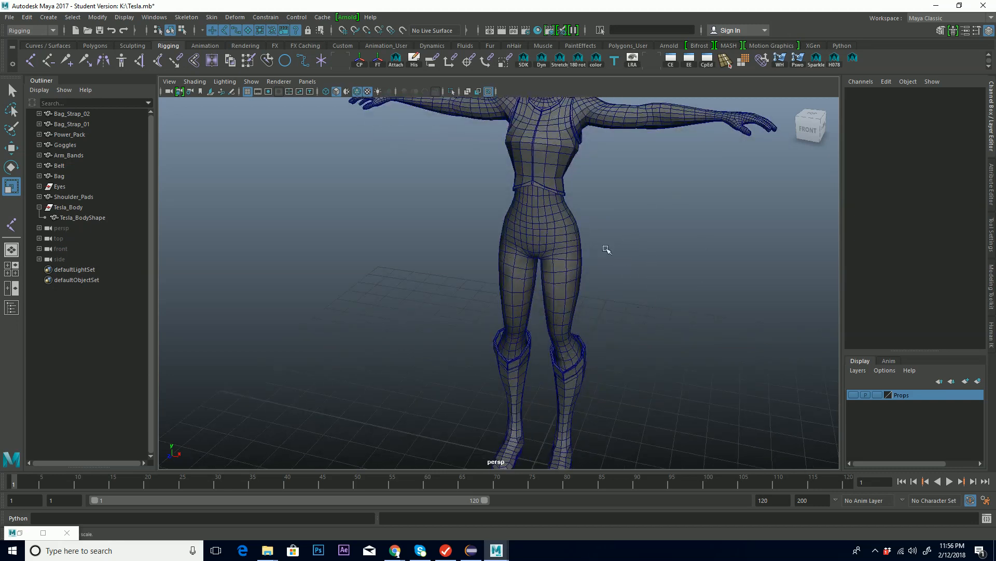
middle_click_drag(633, 292, 663, 253, "alt")
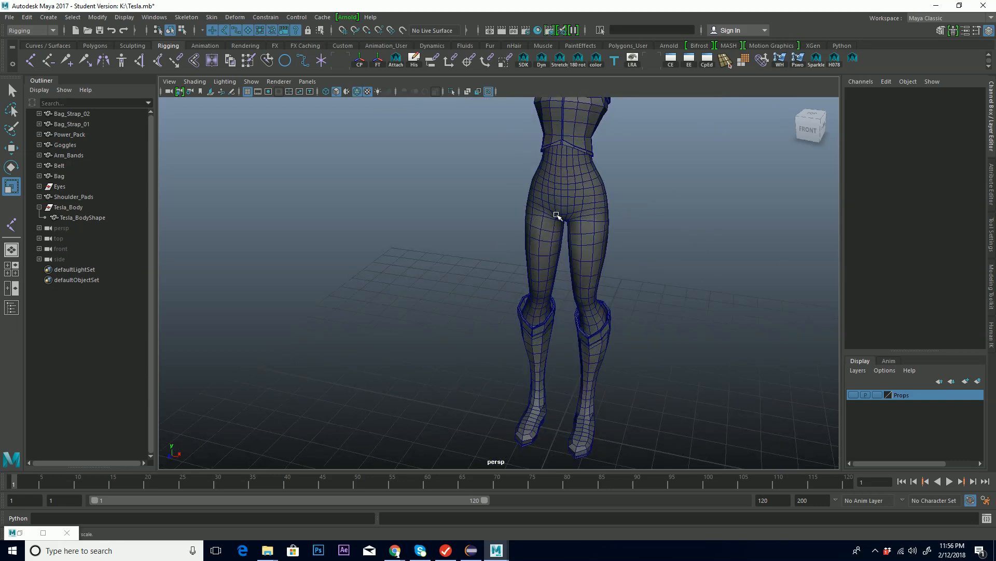
middle_click_drag(570, 190, 538, 303, "alt")
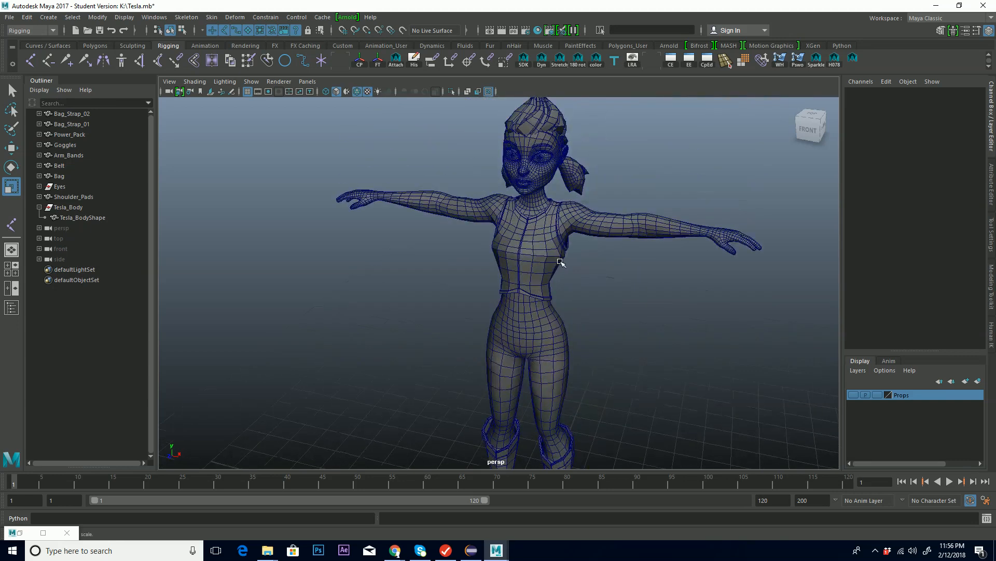
left_click_drag(591, 248, 600, 183, "alt")
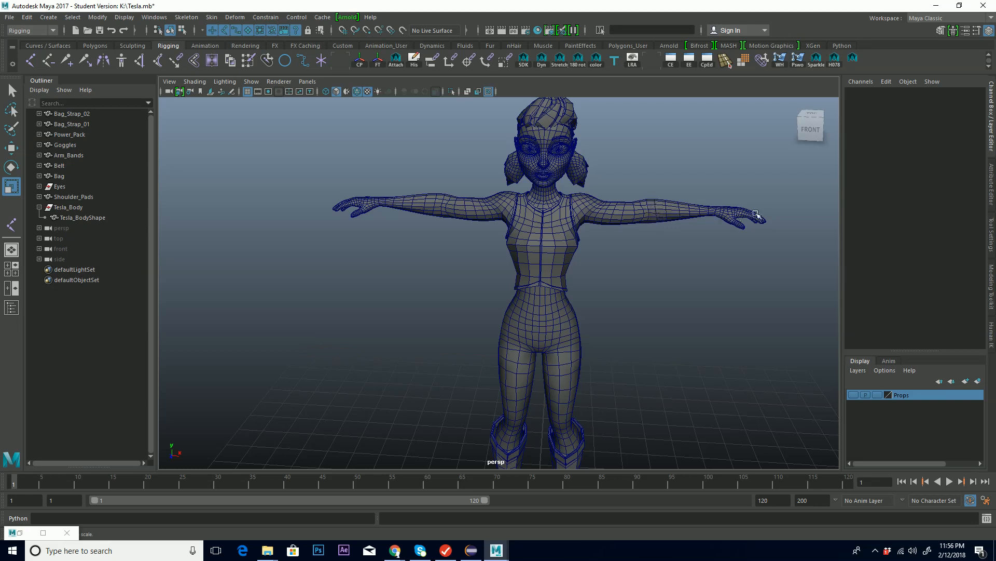
left_click_drag(558, 302, 476, 243, "alt")
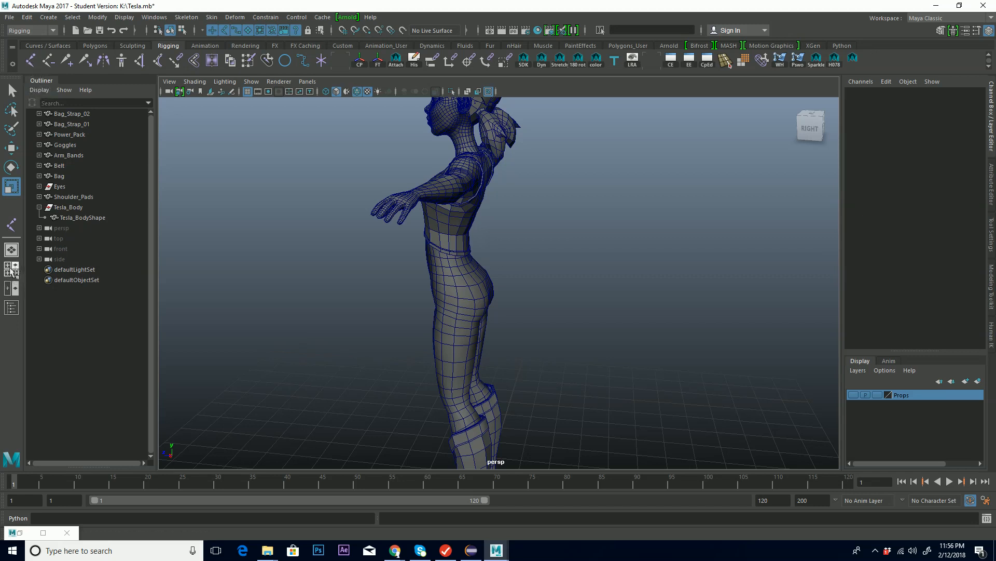
Compare the character in the four-view layout, then inspect it in perspective with the wireframe overlay toggled off and on
key("space")
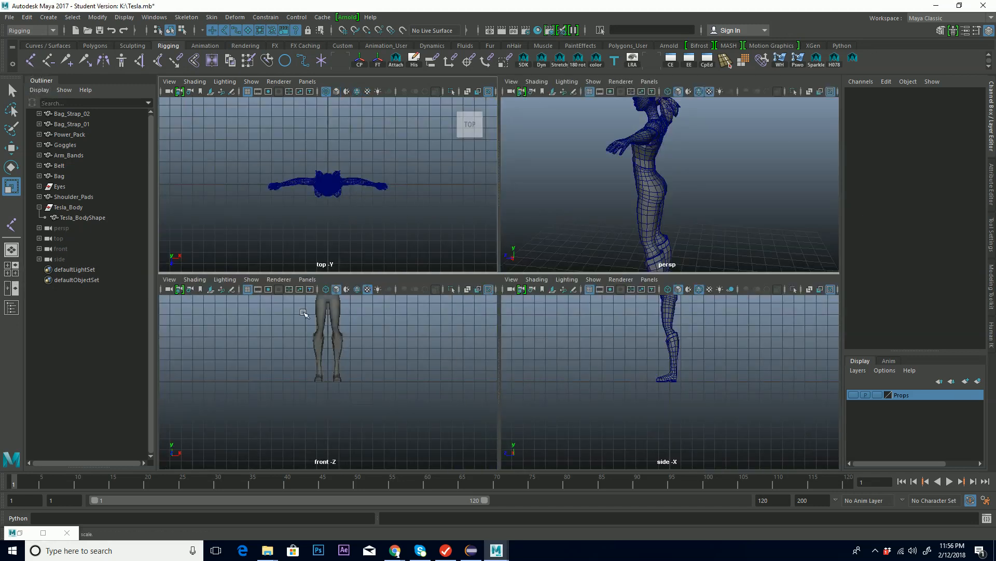
middle_click_drag(673, 339, 650, 399, "alt")
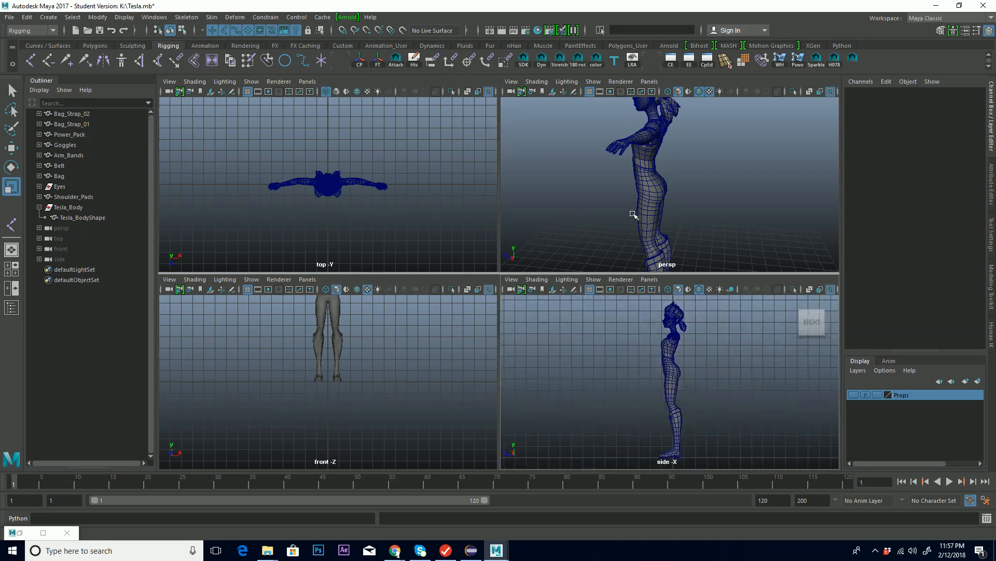
key("space")
left_click_drag(543, 229, 583, 276, "alt")
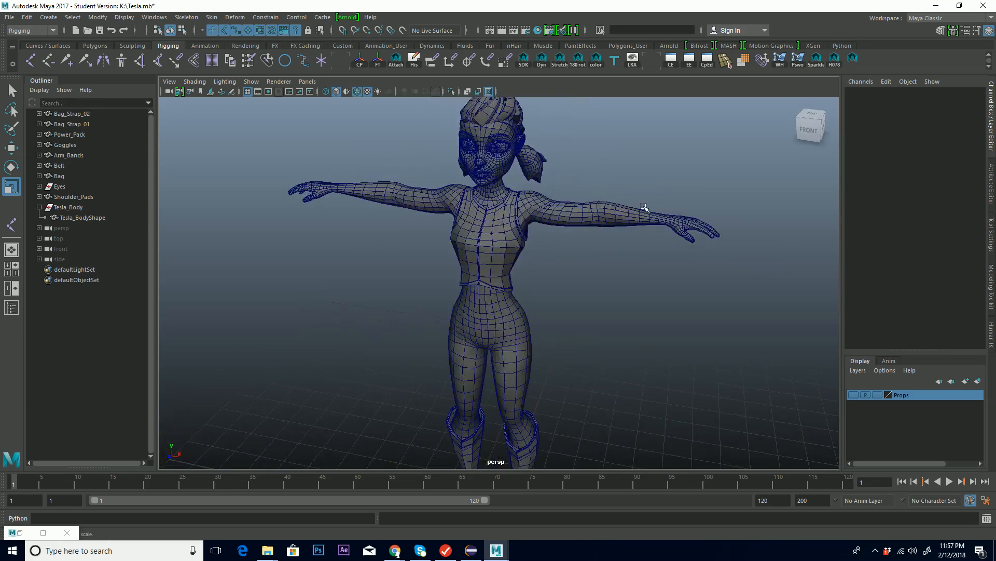
left_click(357, 91)
left_click(358, 91)
left_click_drag(554, 287, 579, 283, "alt")
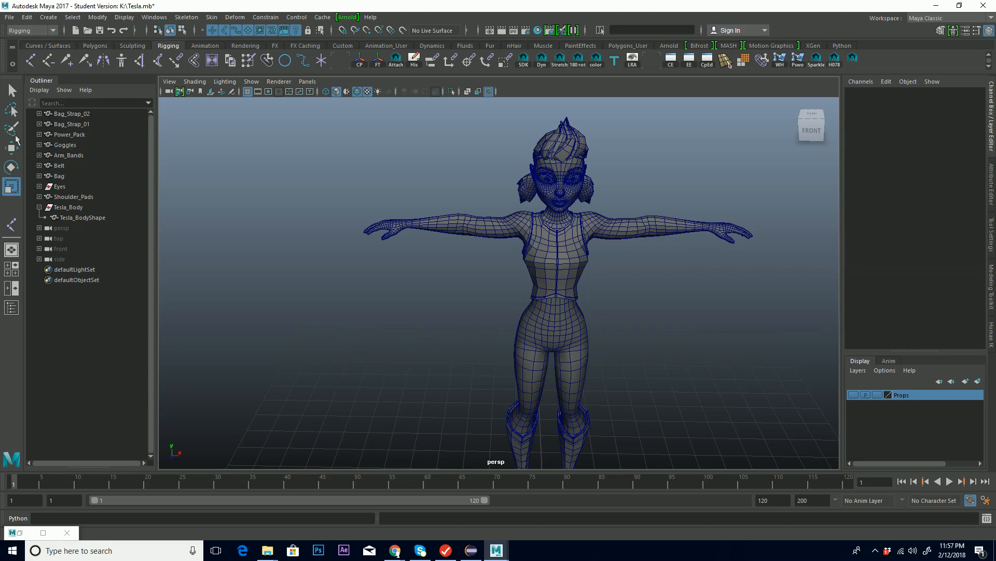
Try to place a joint at the character's waist in the perspective view with Create Joints, then delete it
left_click(31, 62)
middle_click_drag(608, 307, 505, 256, "alt")
mouse_move(523, 295)
left_mouse_down("alt")
mouse_move(555, 290)
mouse_move(526, 283)
left_mouse_up("alt")
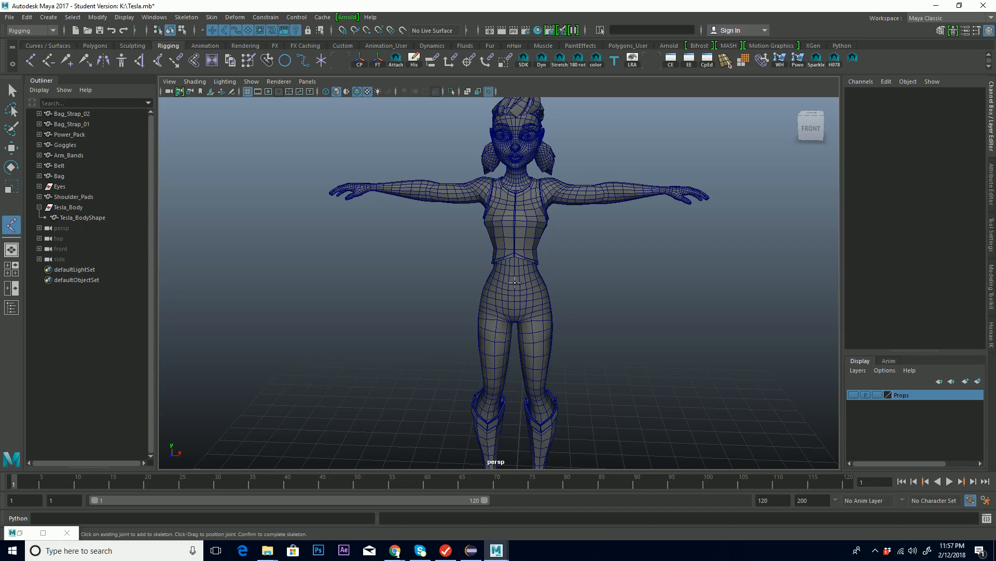
left_click(514, 282)
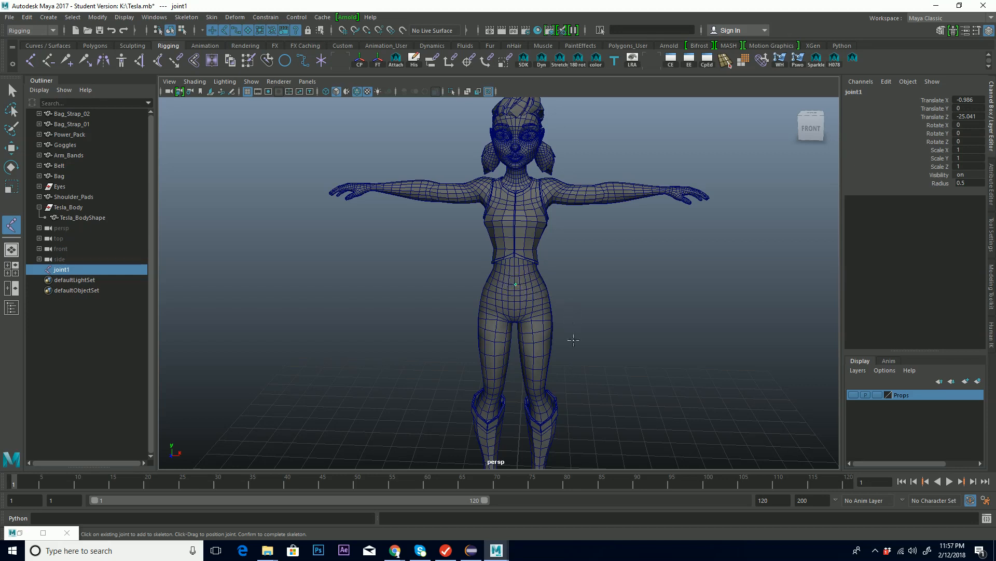
left_click_drag(623, 331, 592, 335, "alt")
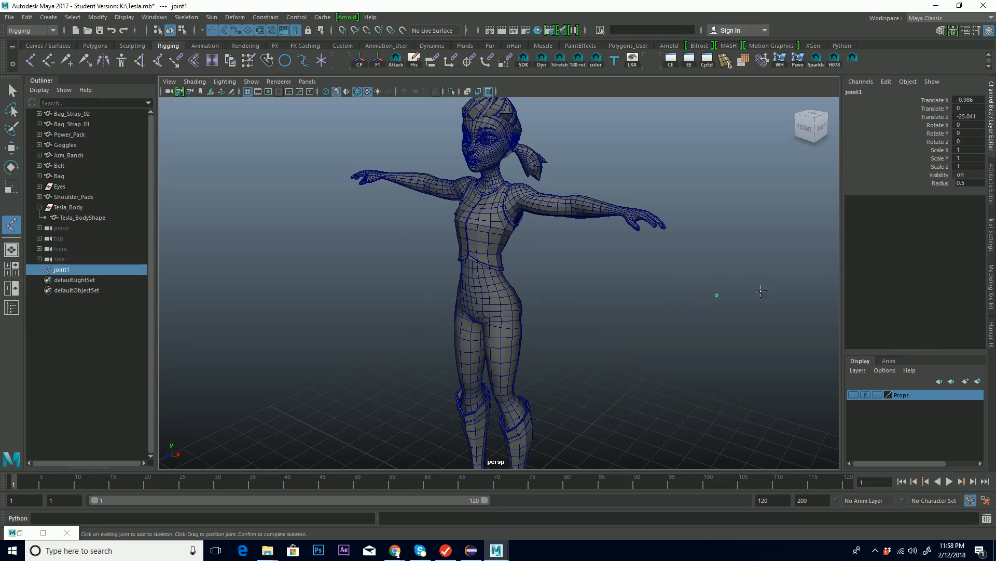
key("Delete")
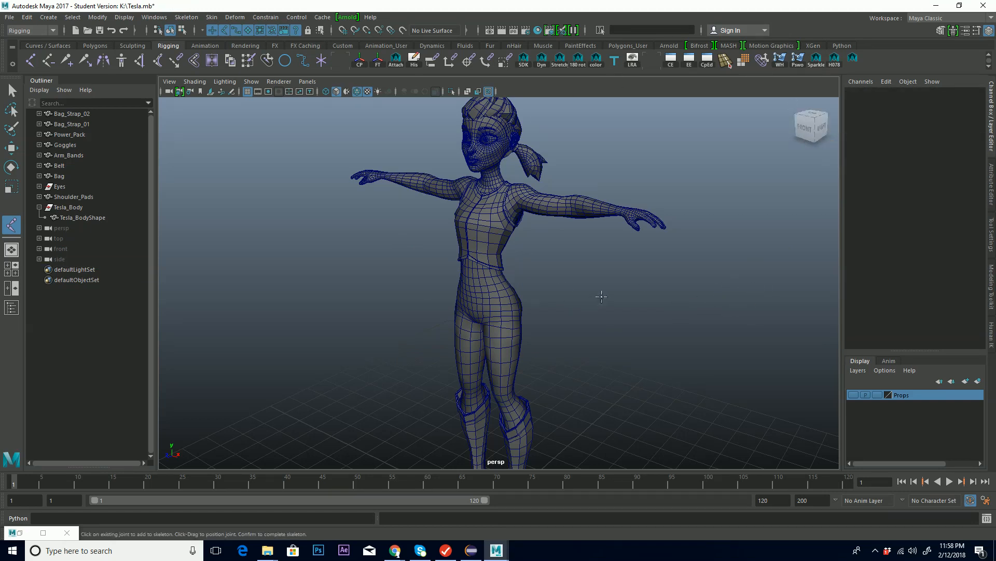
Maximize the side view and frame the character's profile from the head to the lower legs
key("space")
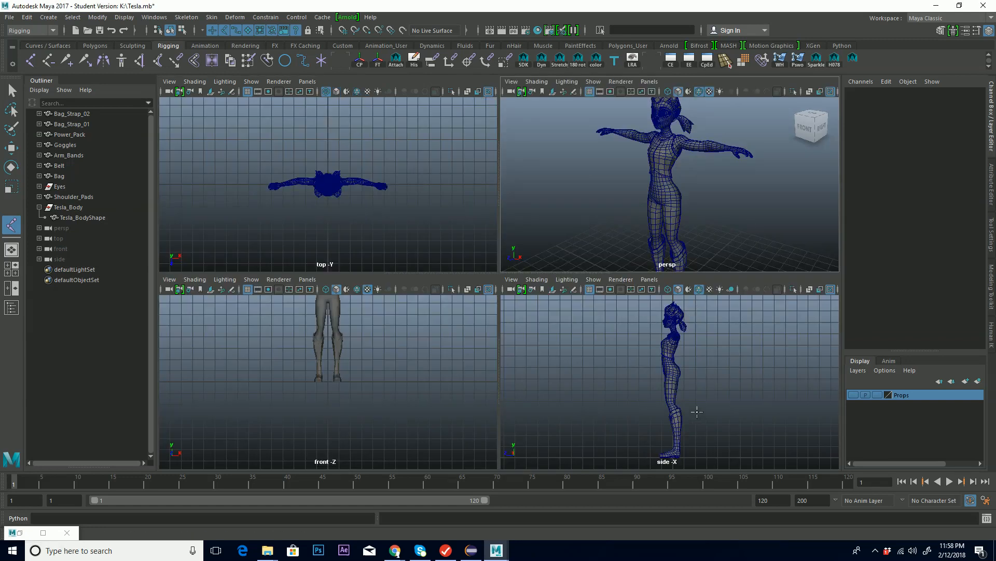
key("space")
scroll(512, 299, "up", 3)
scroll(511, 299, "up", 5)
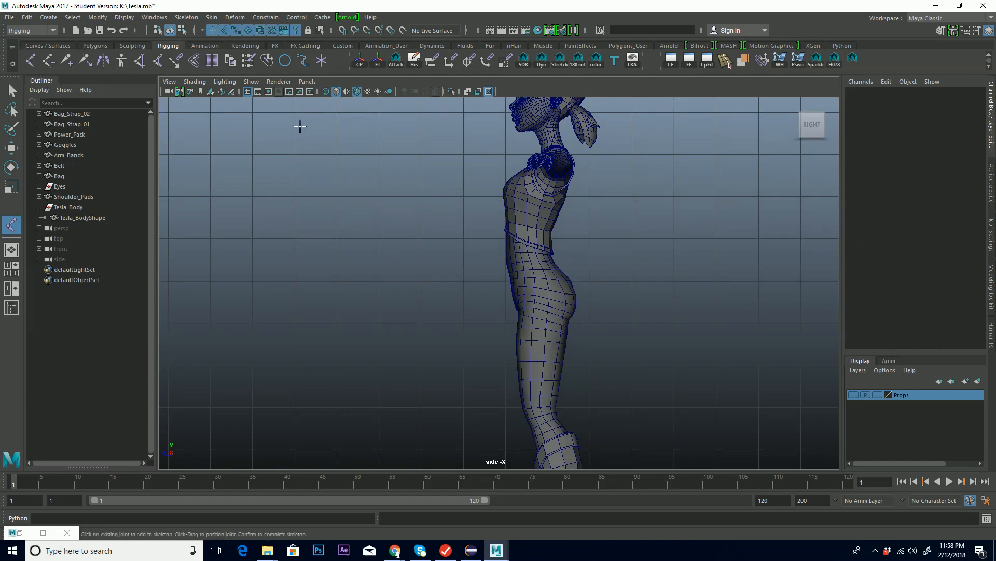
middle_click_drag(551, 245, 550, 295, "alt")
right_click_drag(487, 307, 737, 251, "alt")
middle_click_drag(659, 283, 588, 243, "alt")
right_click_drag(588, 243, 459, 262, "alt")
middle_click_drag(524, 274, 504, 266, "alt")
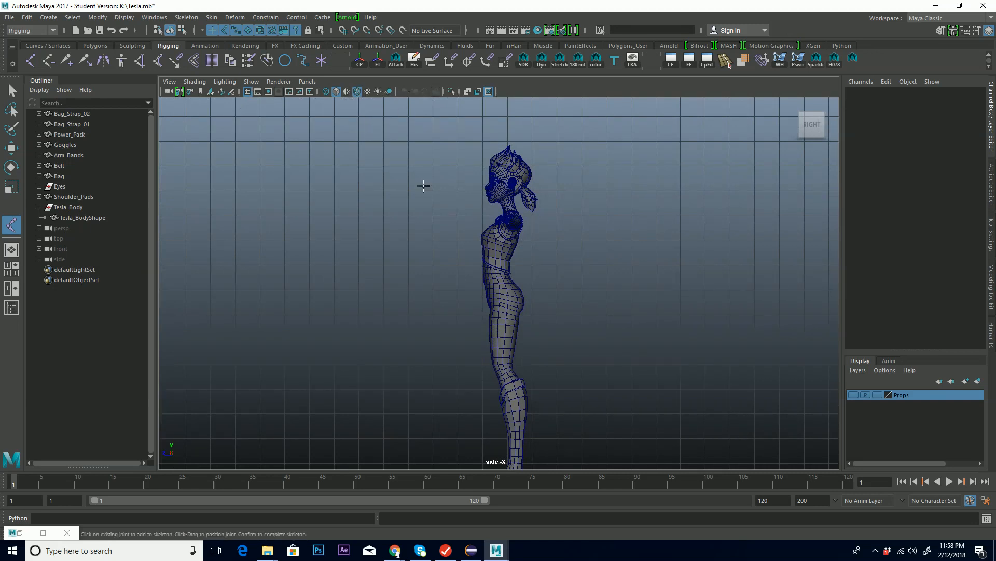
Display the side view in wireframe and frame the character's torso and hips
key("4")
middle_click_drag(597, 288, 621, 298, "alt")
right_click_drag(558, 289, 628, 289, "alt")
middle_click_drag(573, 290, 586, 265, "alt")
right_click_drag(587, 266, 743, 239, "alt")
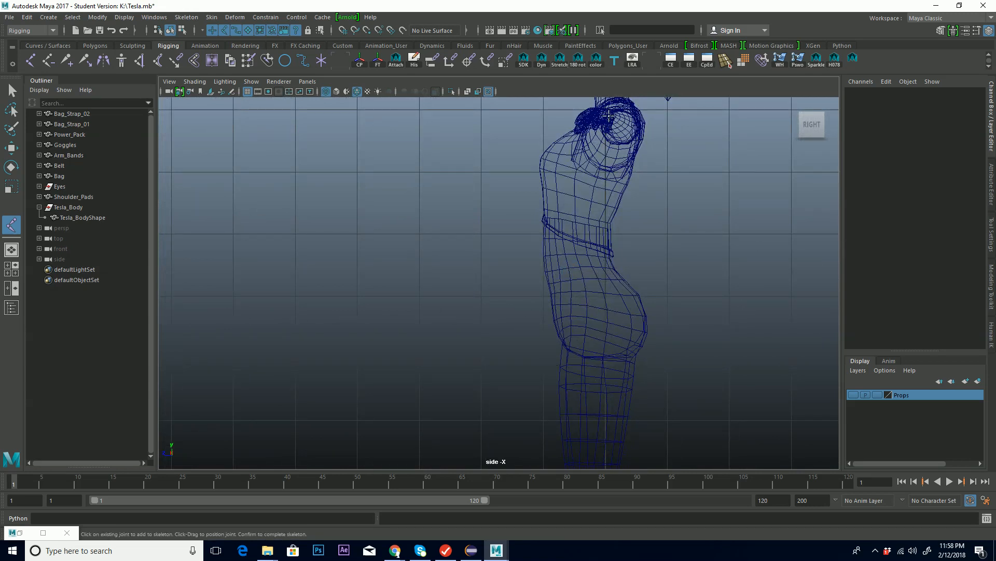
middle_click_drag(596, 207, 500, 259, "alt")
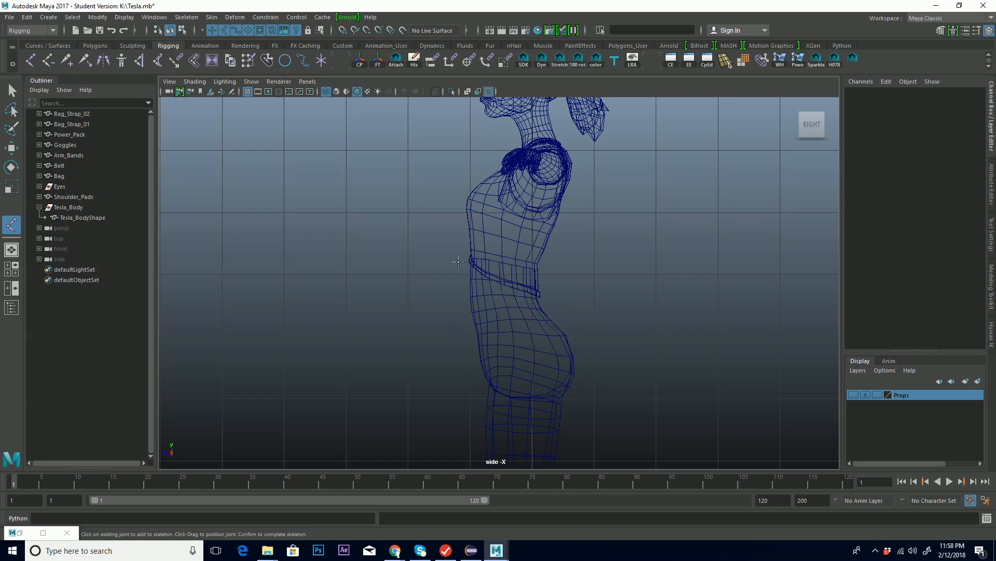
Try to place a joint at the small of the character's back in the side view, then delete it
left_click(533, 300)
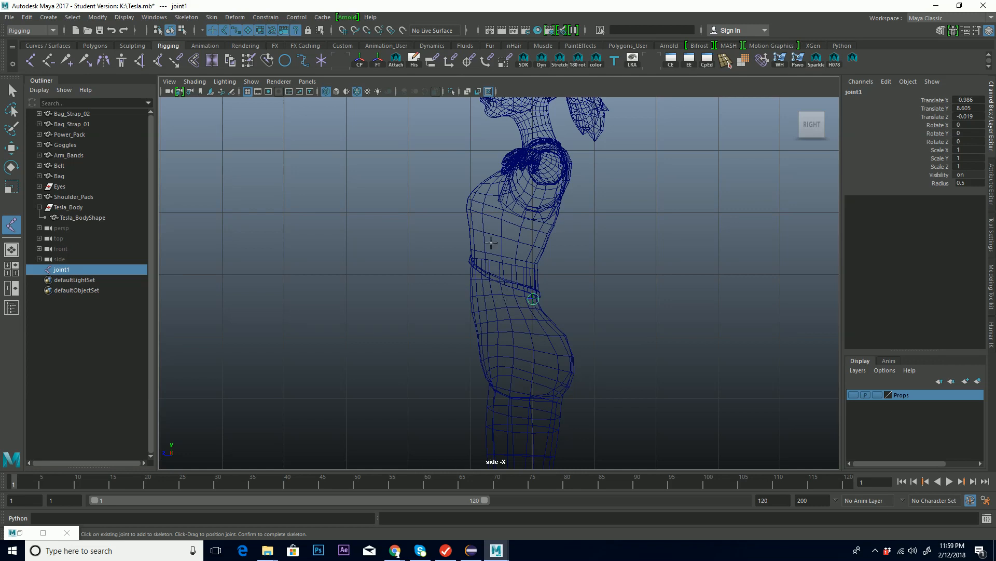
key("Delete")
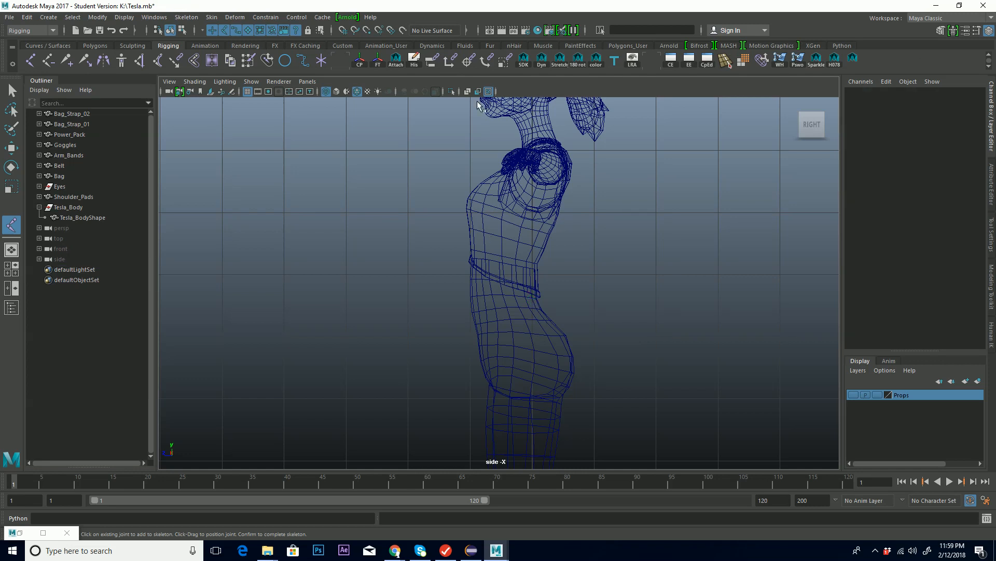
Place a single joint inside the lower torso at about Y 8.23, Z 0.29, leave the joint tool and select that joint
middle_click_drag(522, 297, 546, 280, "alt")
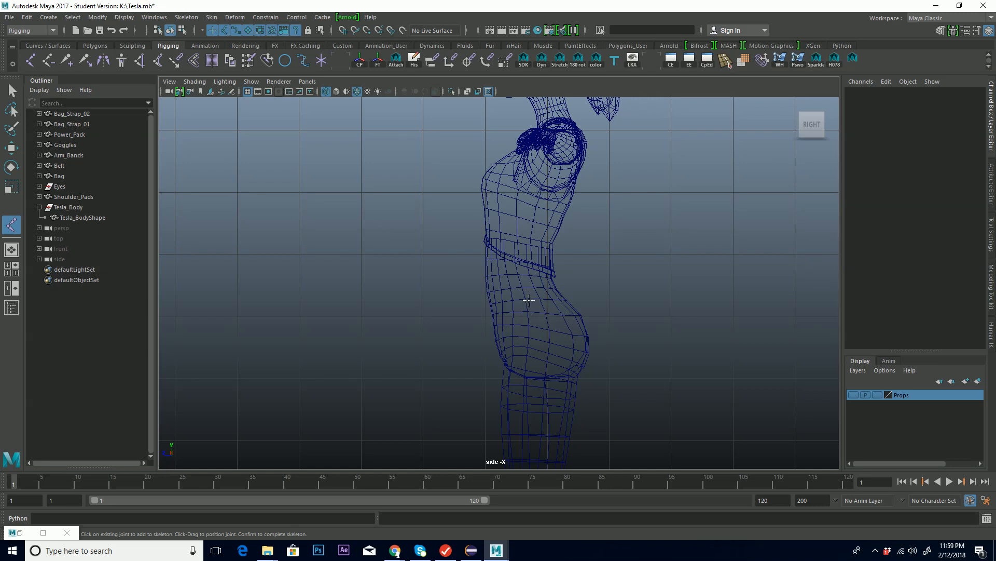
left_click(528, 302)
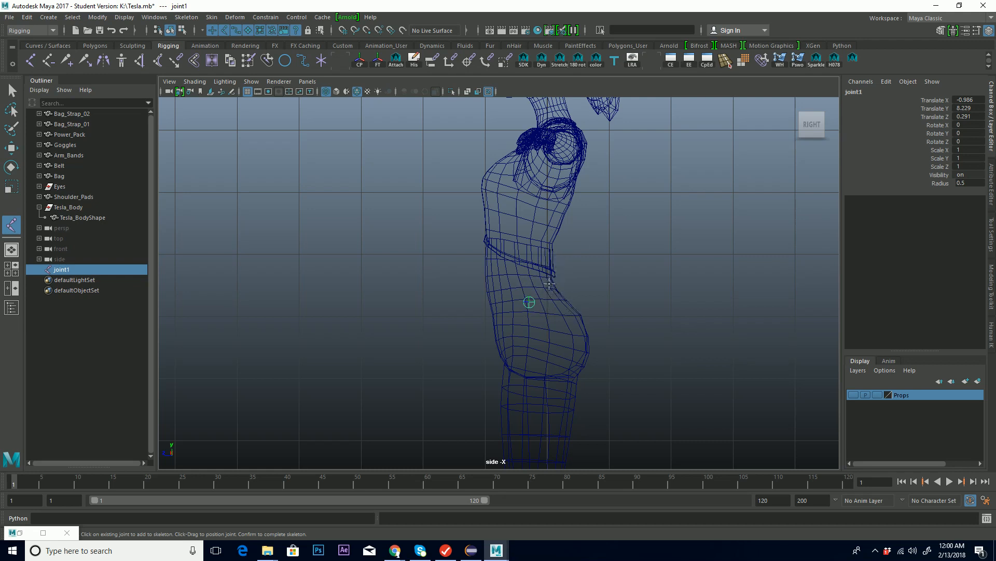
key("ctrl+z")
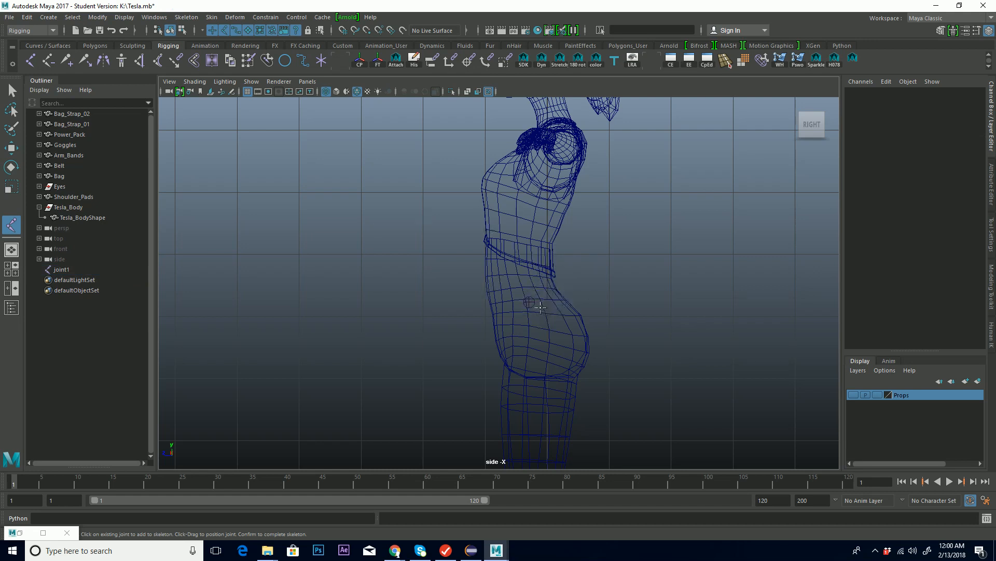
key("q")
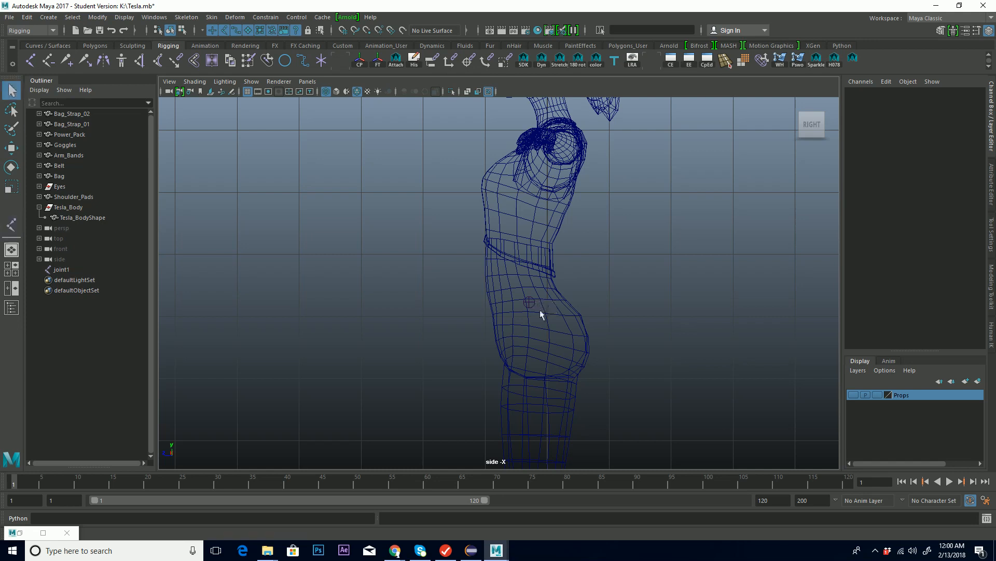
left_click(529, 302)
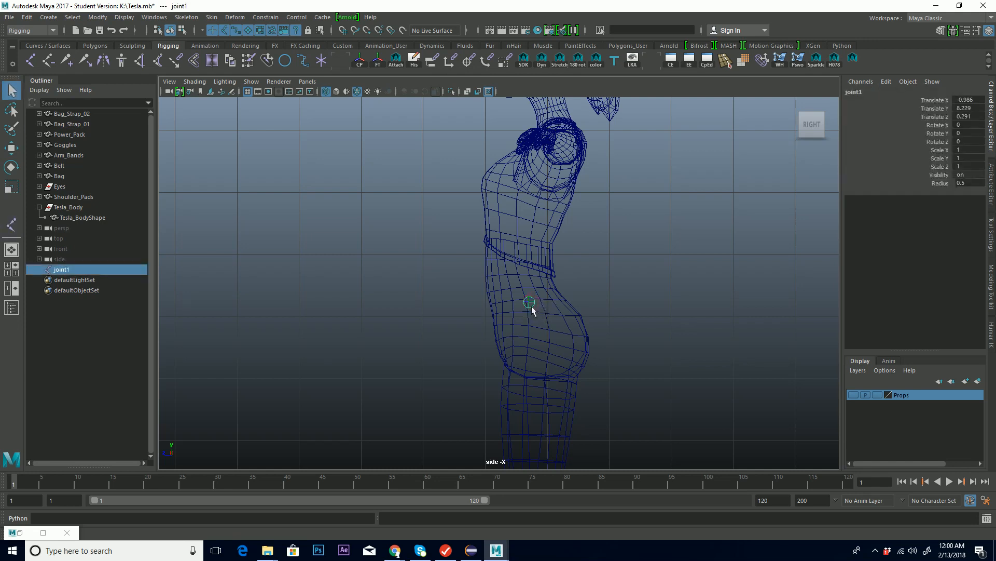
Centre the lower-torso joint on the character in the perspective view by setting its Translate X to 0
key("e")
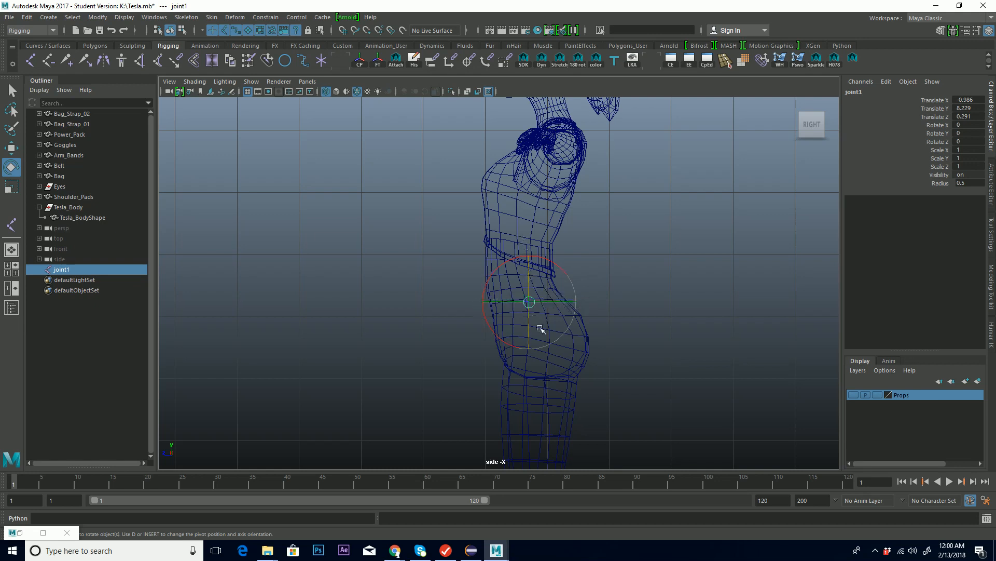
key("space")
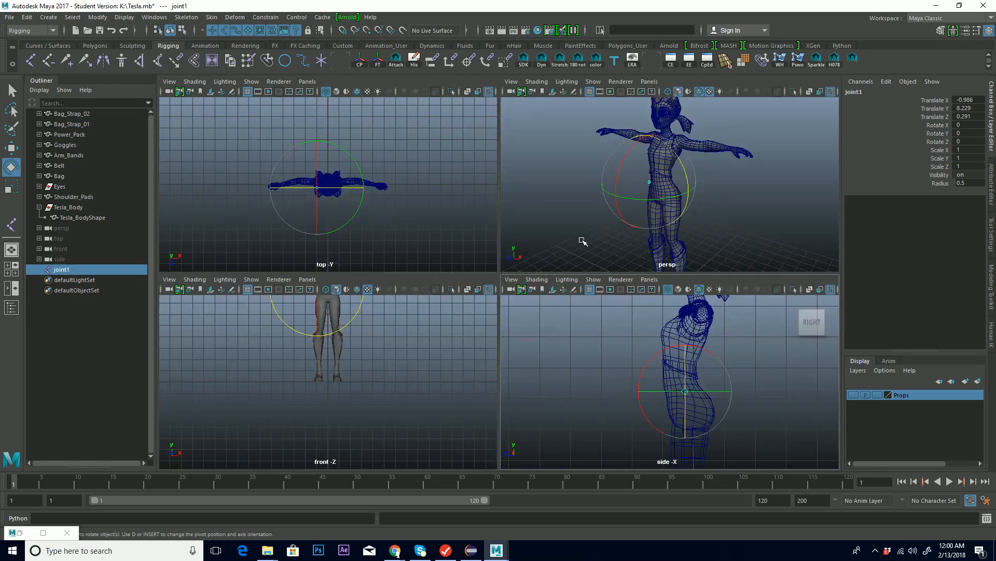
key("space")
left_click_drag(552, 299, 568, 330, "alt")
middle_click_drag(568, 330, 656, 236, "alt")
scroll(661, 264, "down", 2)
left_click_drag(665, 278, 628, 250, "alt")
middle_click_drag(597, 209, 563, 270, "alt")
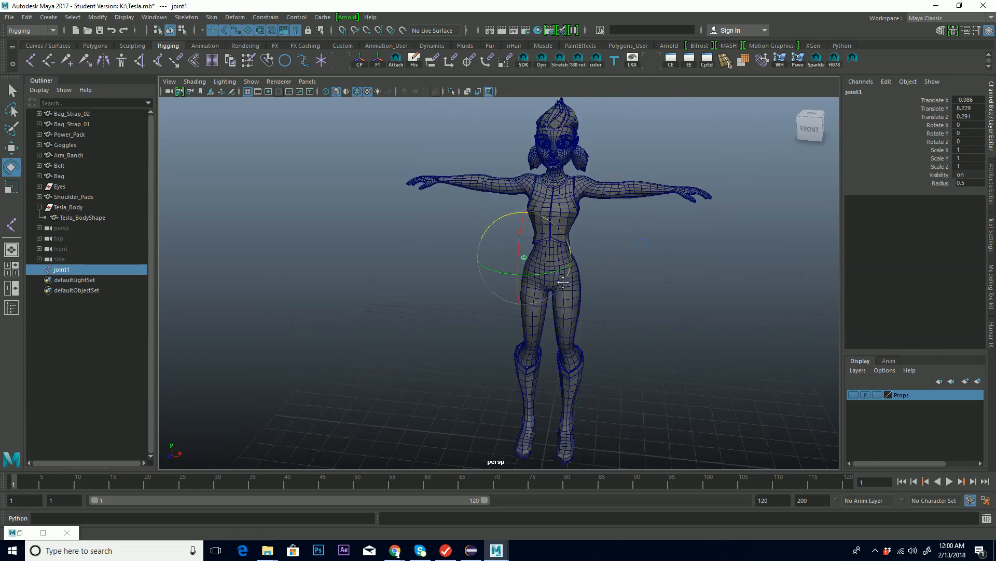
right_click_drag(581, 270, 765, 236, "alt")
left_click_drag(622, 237, 580, 253, "alt")
key("w")
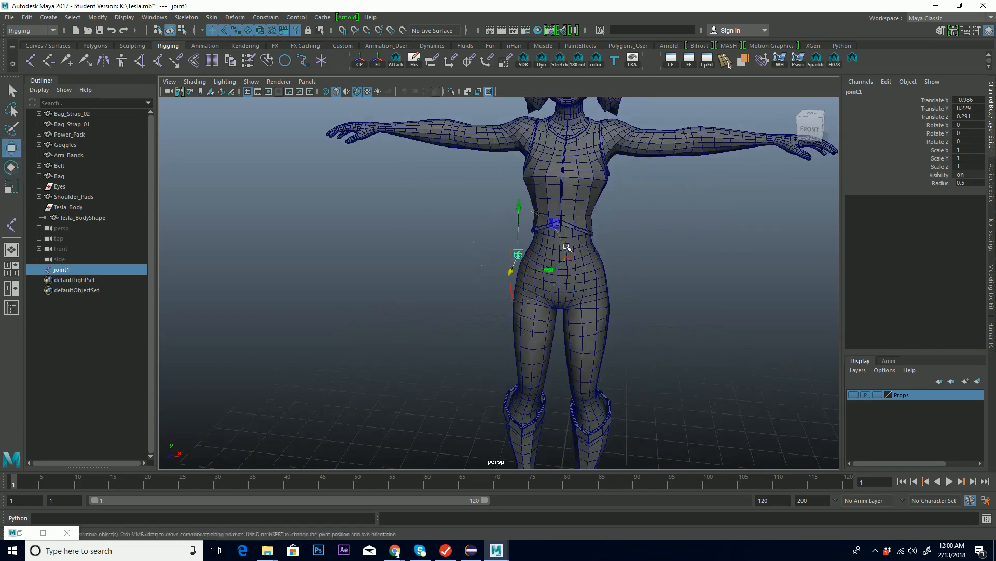
left_click(970, 100)
type("0")
key("Return")
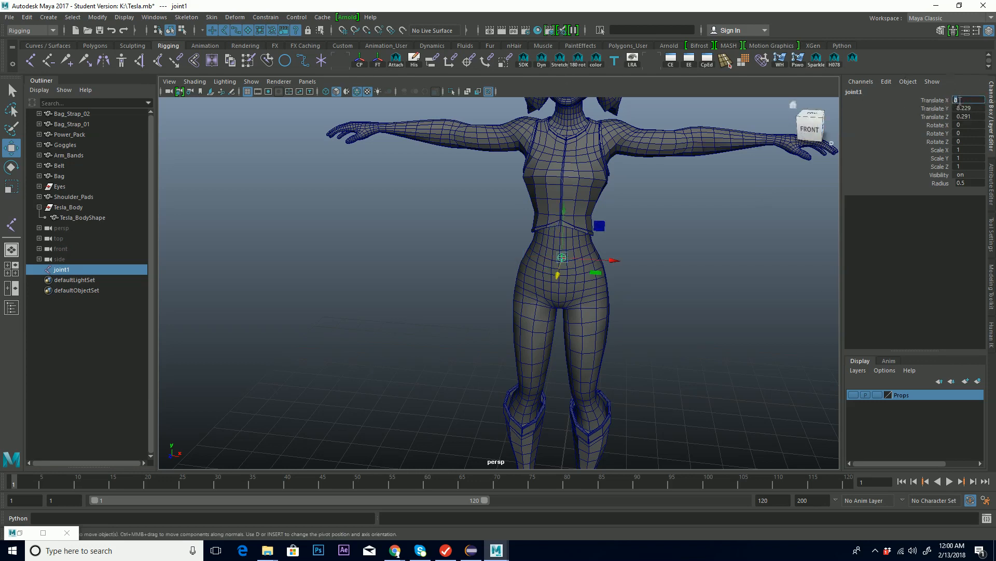
Inspect the joint's position and rotation axes inside the hips from the front and the side in the perspective view
left_click_drag(642, 287, 612, 294, "alt")
key("e")
left_click_drag(547, 291, 462, 227, "alt")
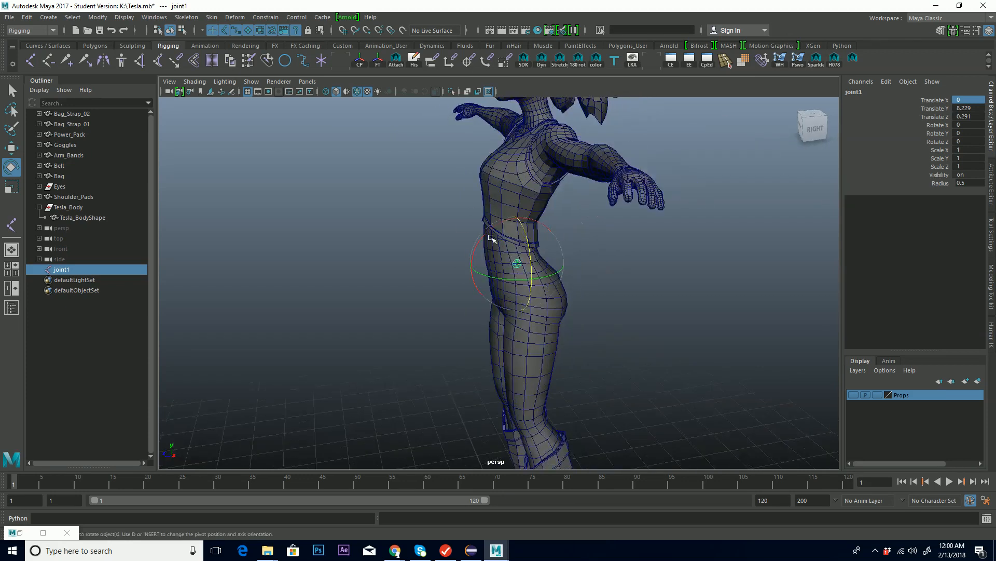
left_click_drag(535, 241, 615, 229, "alt")
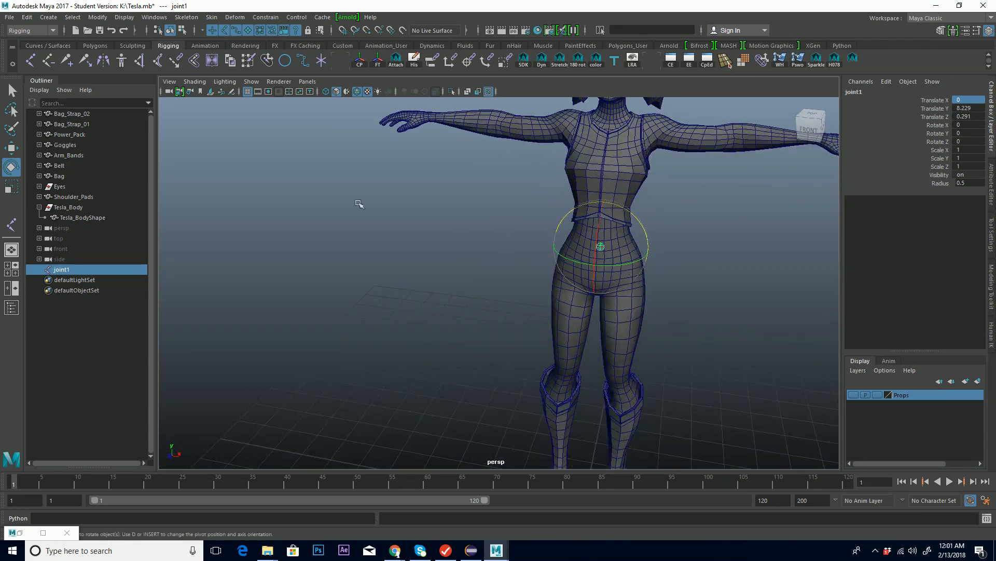
left_click_drag(725, 281, 601, 218, "alt")
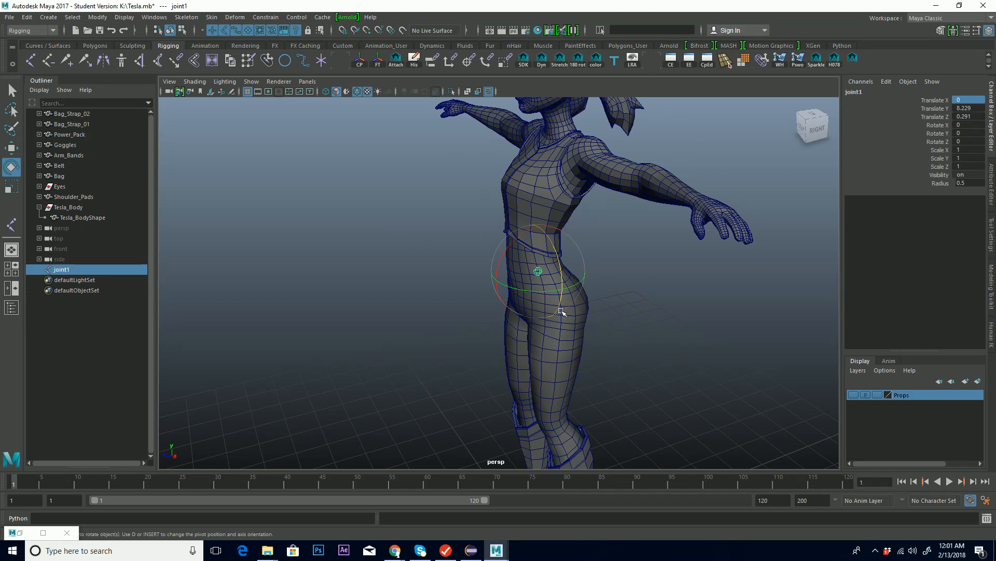
left_click_drag(632, 298, 610, 285, "alt")
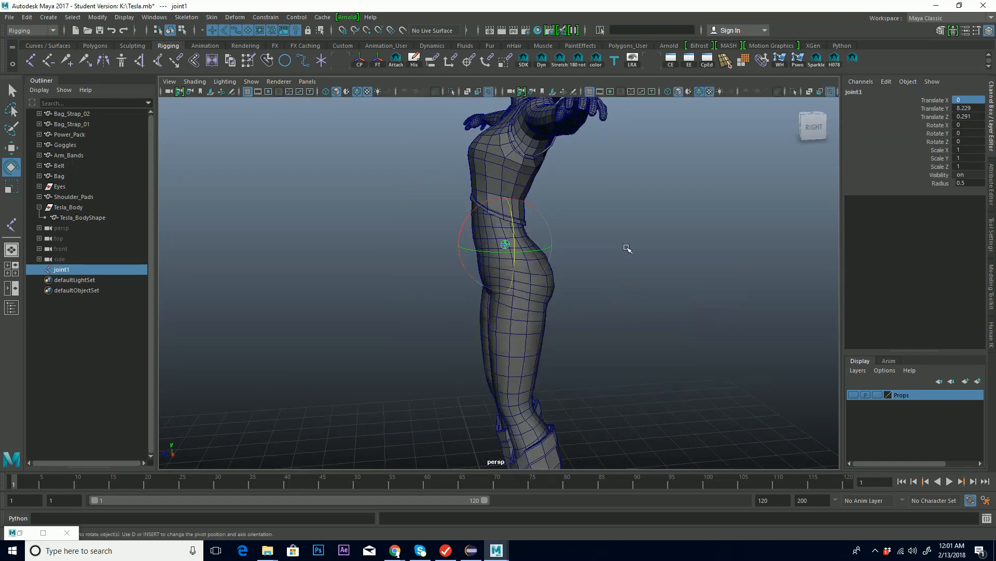
Place a second, separate joint just above the lower-torso joint in the side view, at about Y 8.49, Z 0.38
key("space")
key("space")
middle_click_drag(542, 293, 545, 307, "alt")
right_click_drag(545, 307, 715, 236, "alt")
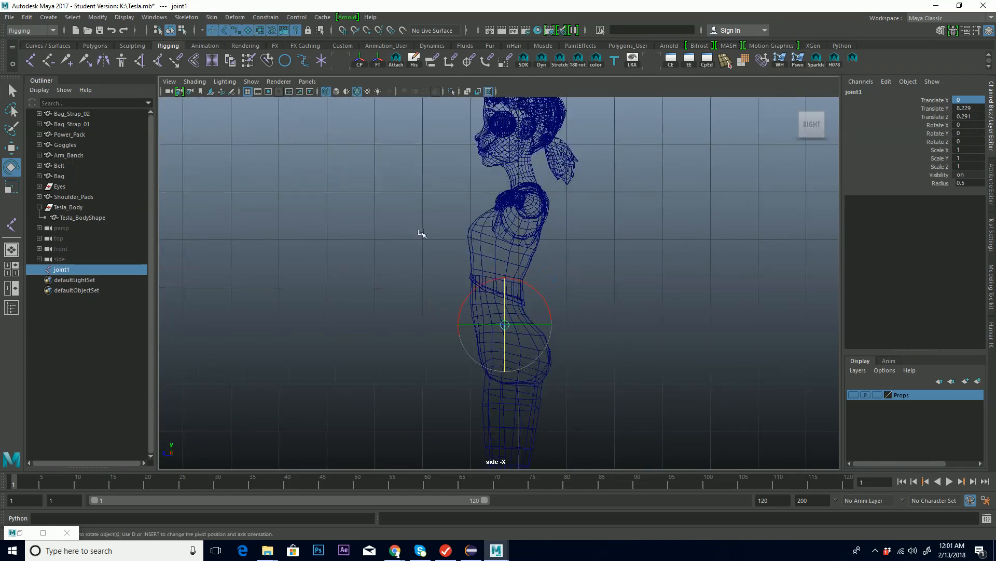
left_click(30, 60)
middle_click_drag(530, 286, 551, 253, "alt")
right_click_drag(552, 253, 854, 184, "alt")
middle_click_drag(588, 220, 558, 285, "alt")
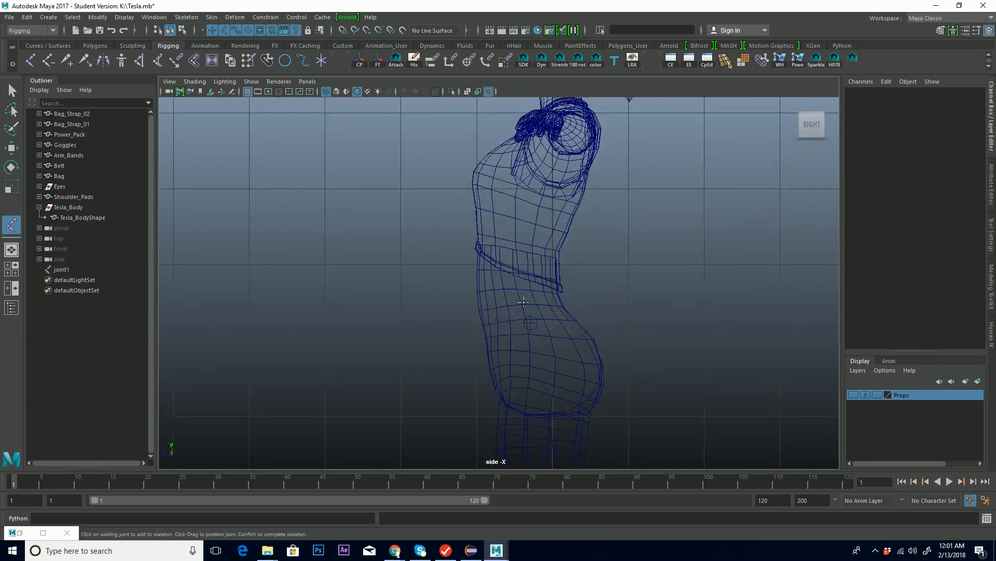
left_click(523, 302)
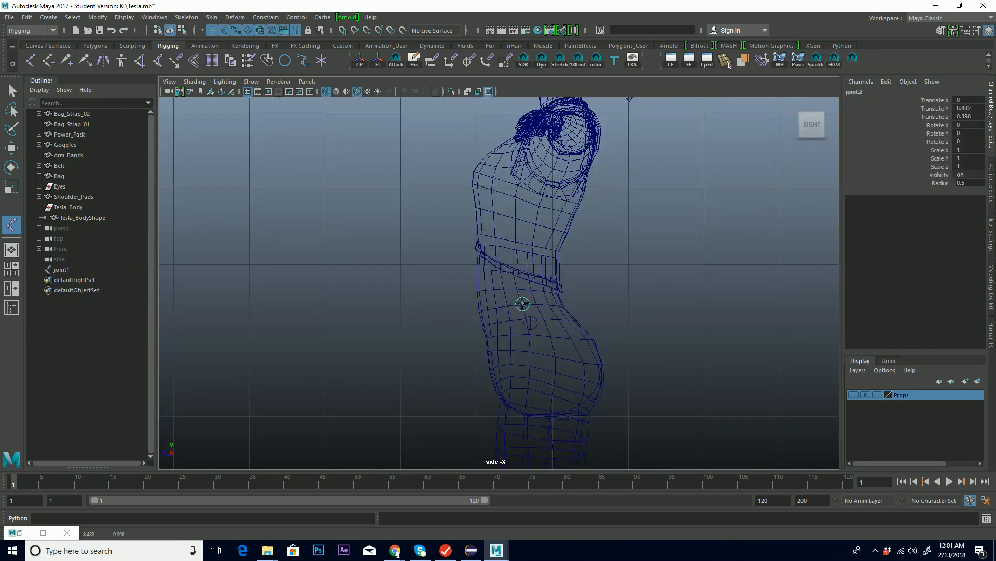
left_click_drag(523, 303, 524, 303)
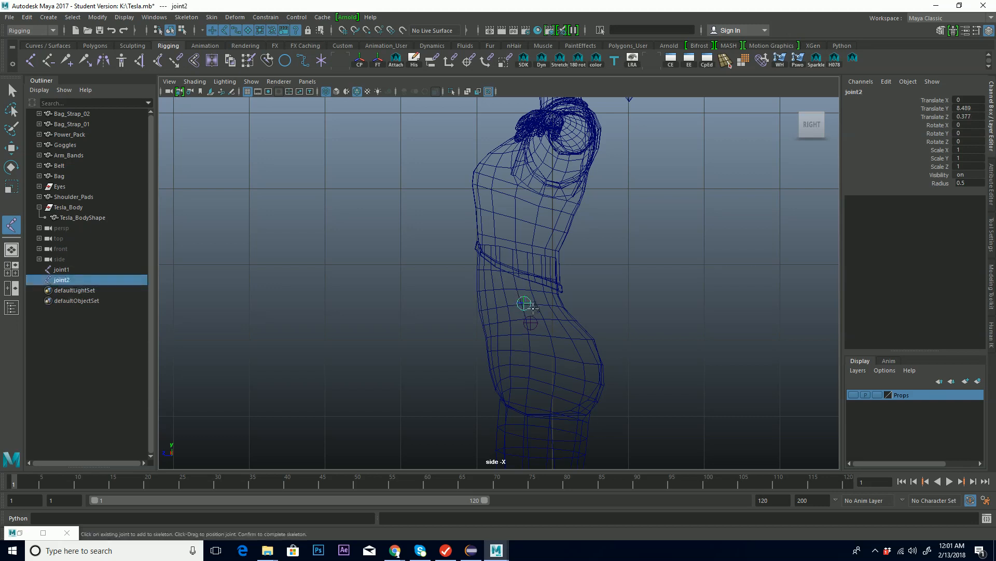
Try to place a joint at the waist with a connected joint in the chest, and undo both
key("g")
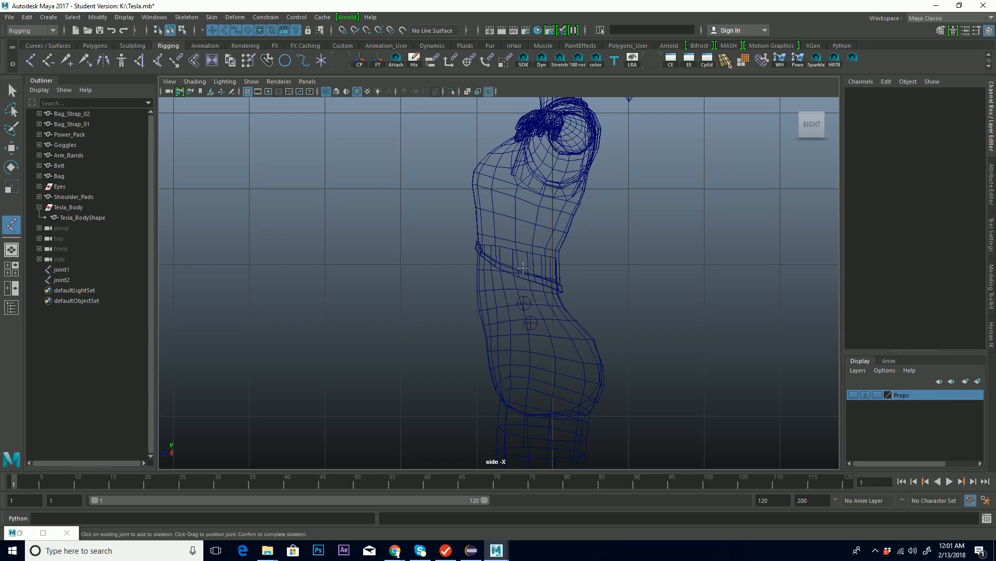
left_click(518, 261)
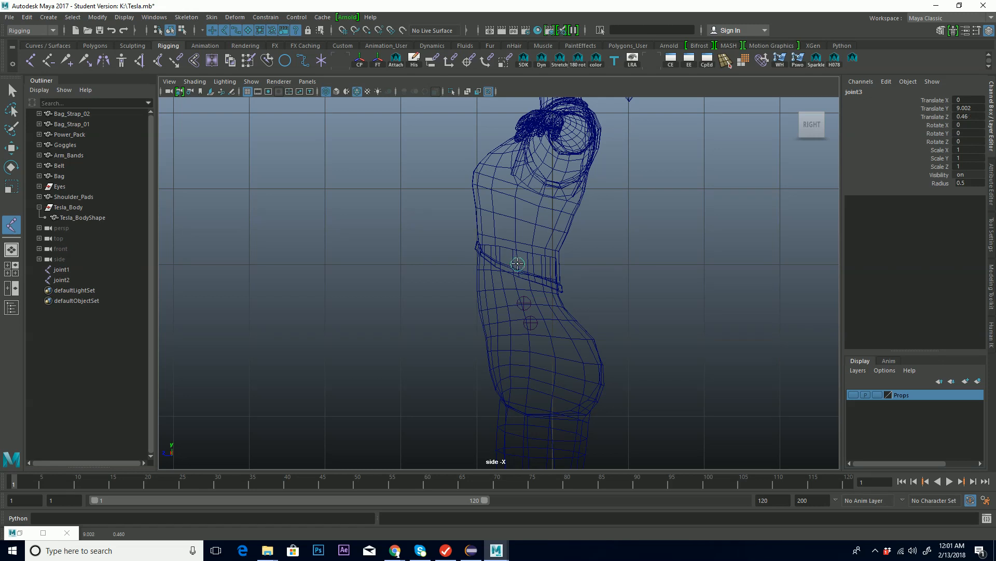
key("Return")
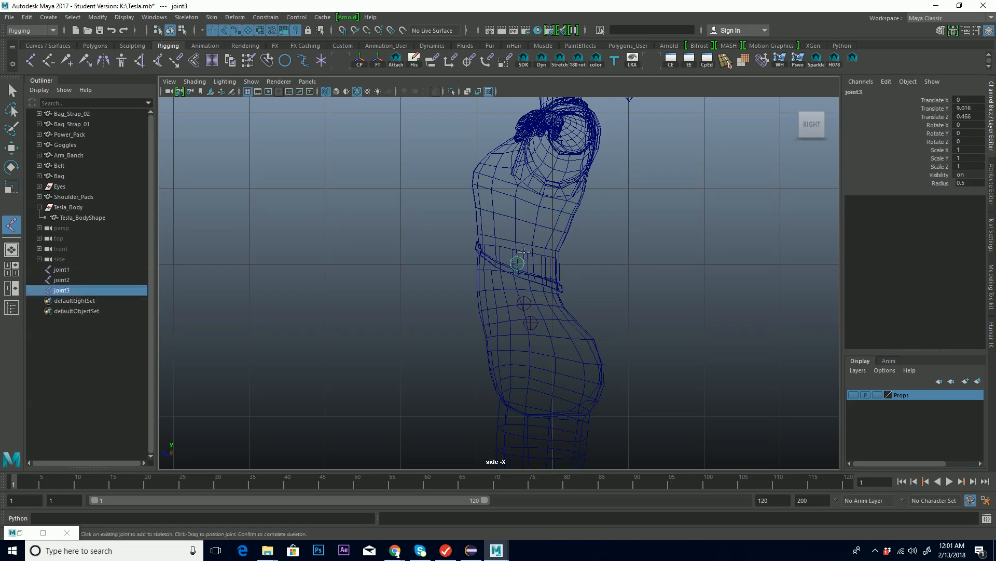
left_click(526, 199)
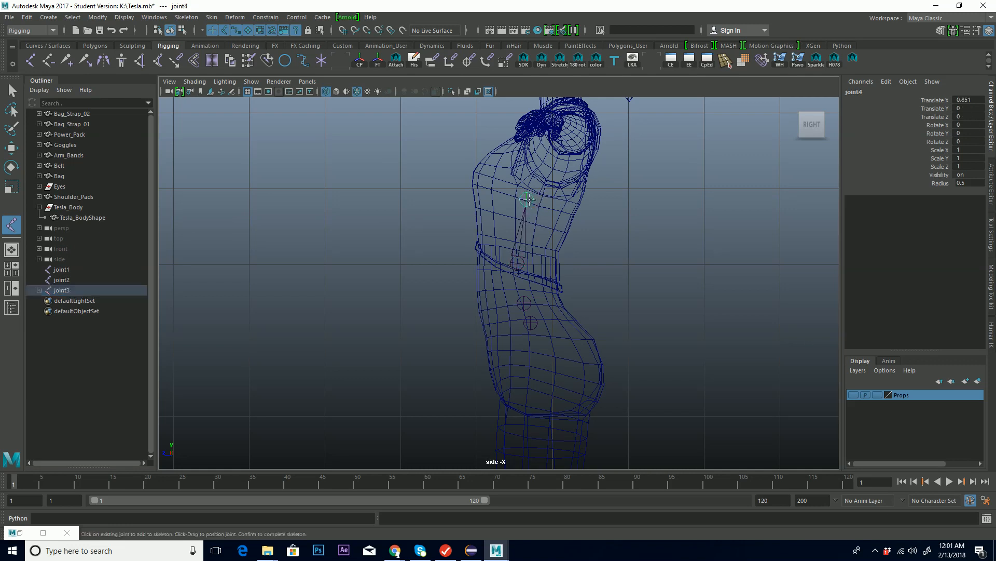
key("ctrl+z")
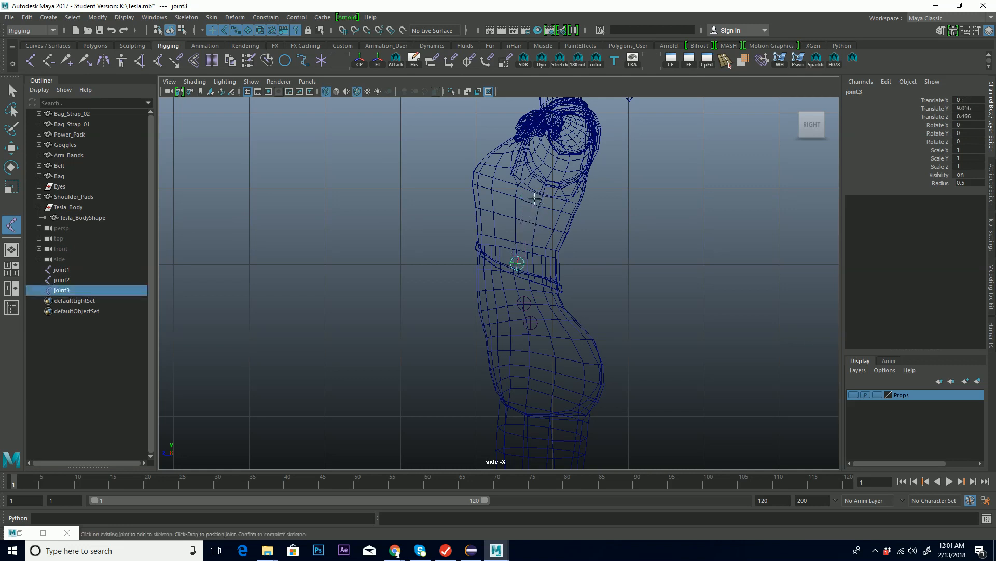
key("y")
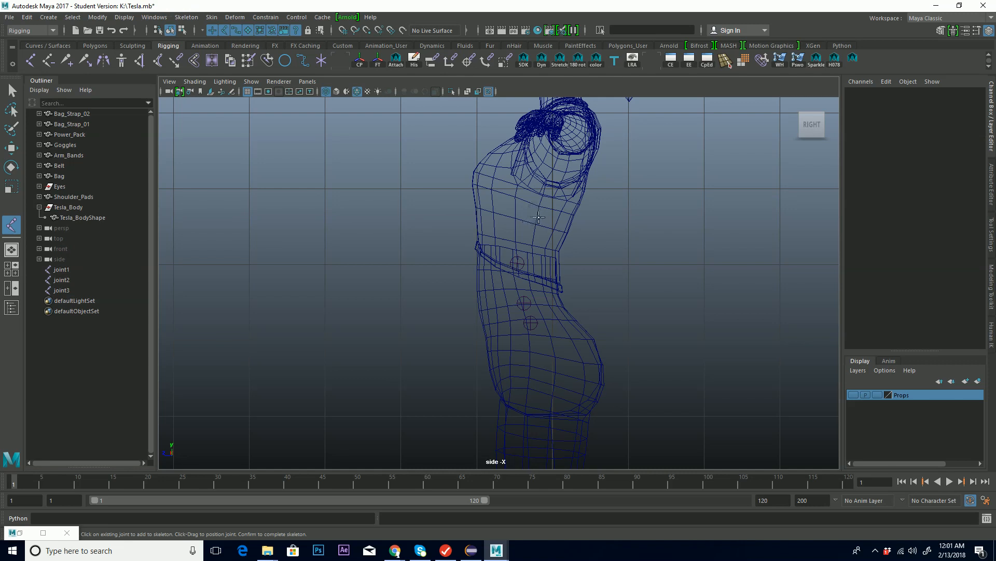
key("ctrl+z")
key("ctrl+z")
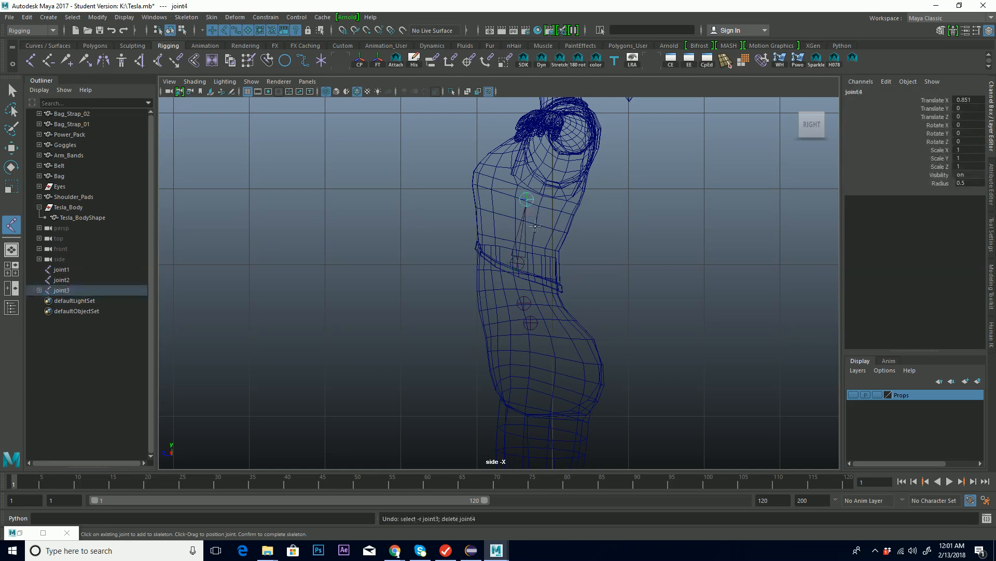
key("ctrl+z")
key("ctrl+z")
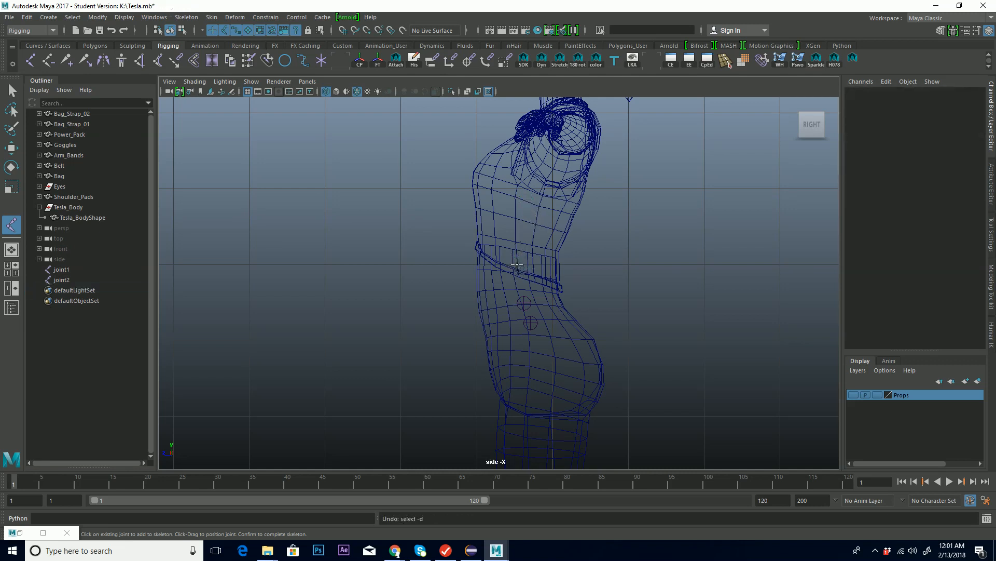
Place separate joints at the waist, about Y 8.95, Z 0.47, and in the chest, about Y 9.60, Z 0.45, and leave the joint tool
left_click(517, 266)
left_click_drag(517, 266, 517, 268)
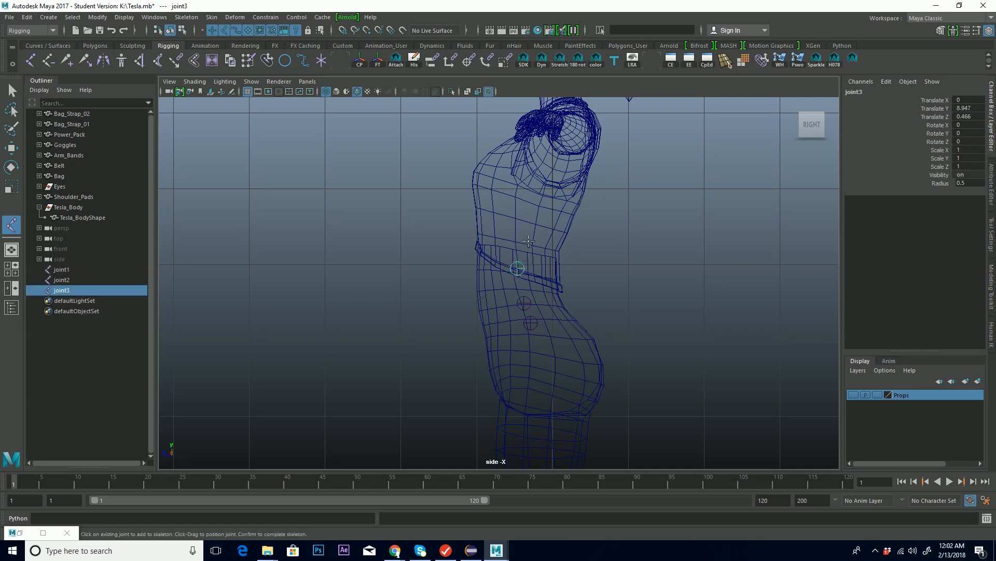
key("y")
left_click_drag(524, 218, 518, 219)
key("Return")
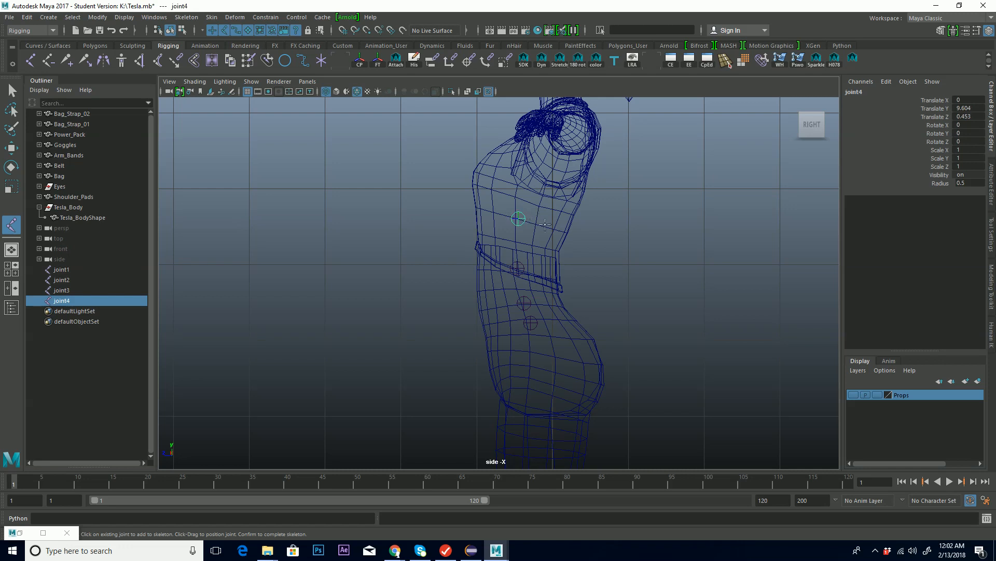
key("q")
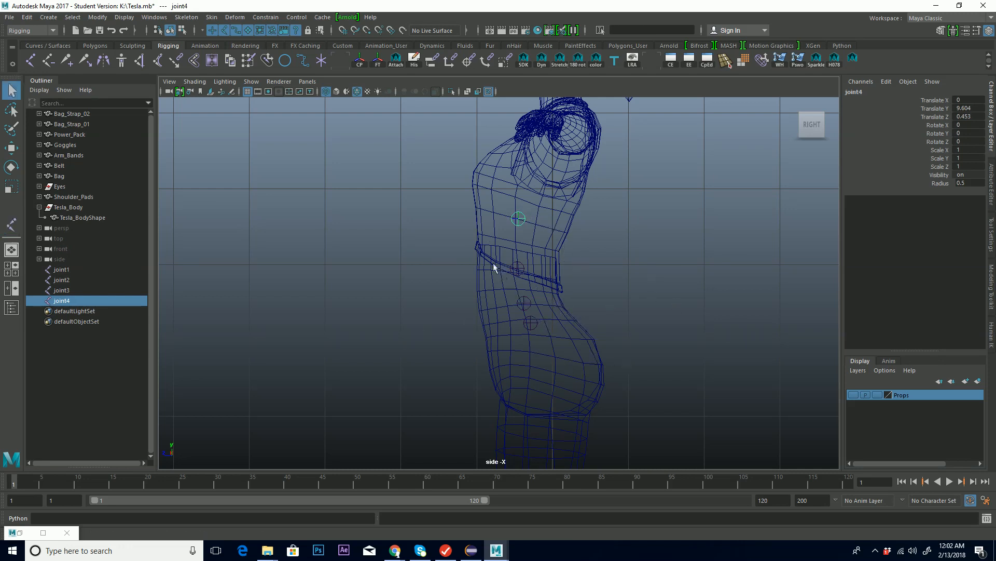
Draw a zigzag chain of five connected joints in the empty space behind the character and finish the chain
left_click(30, 61)
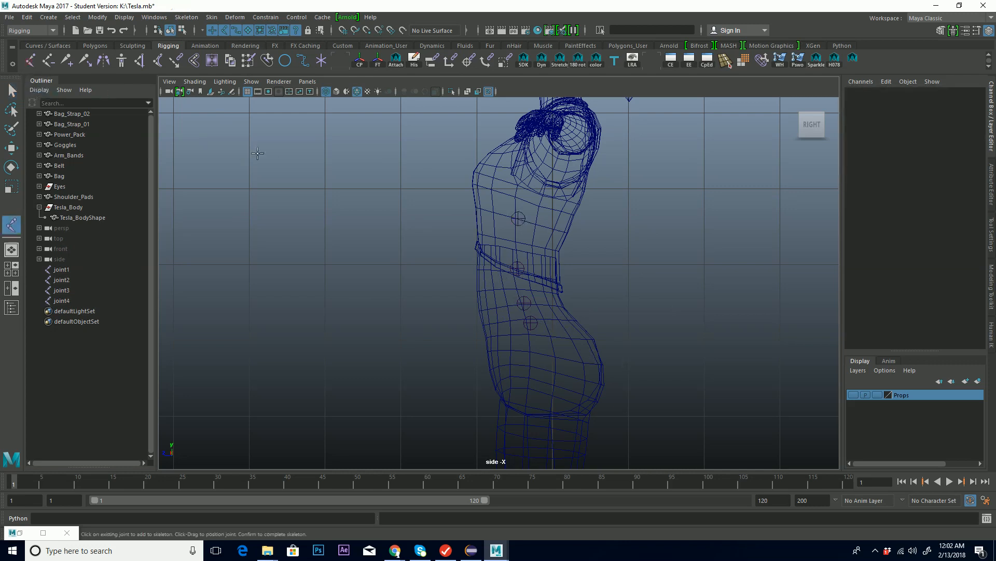
left_click(704, 385)
left_click(667, 346)
left_click(674, 313)
left_click(726, 262)
left_click(723, 227)
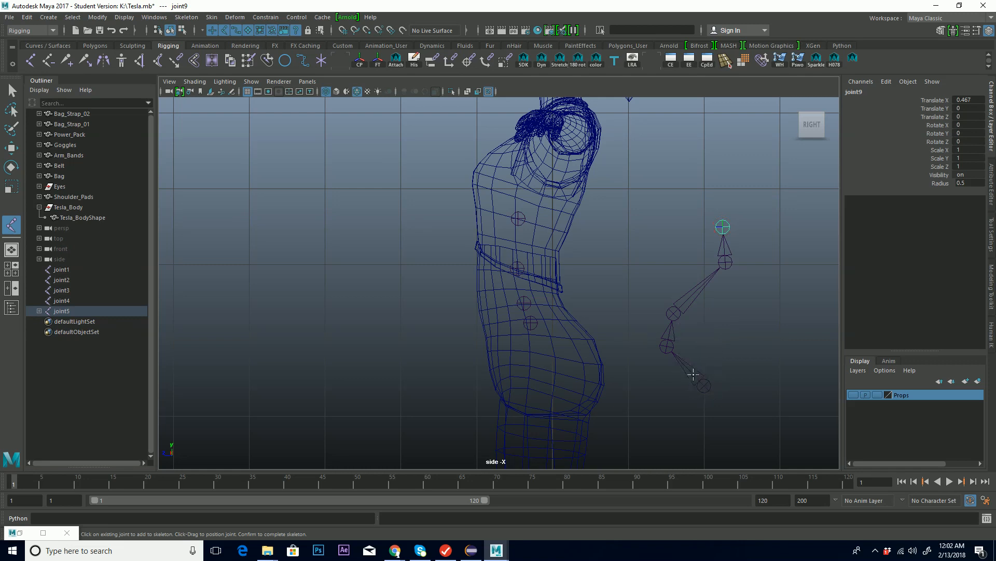
key("Return")
Examine the rotation axes of individual joints in the demonstration chain and compare the chain with the separate torso joints
key("e")
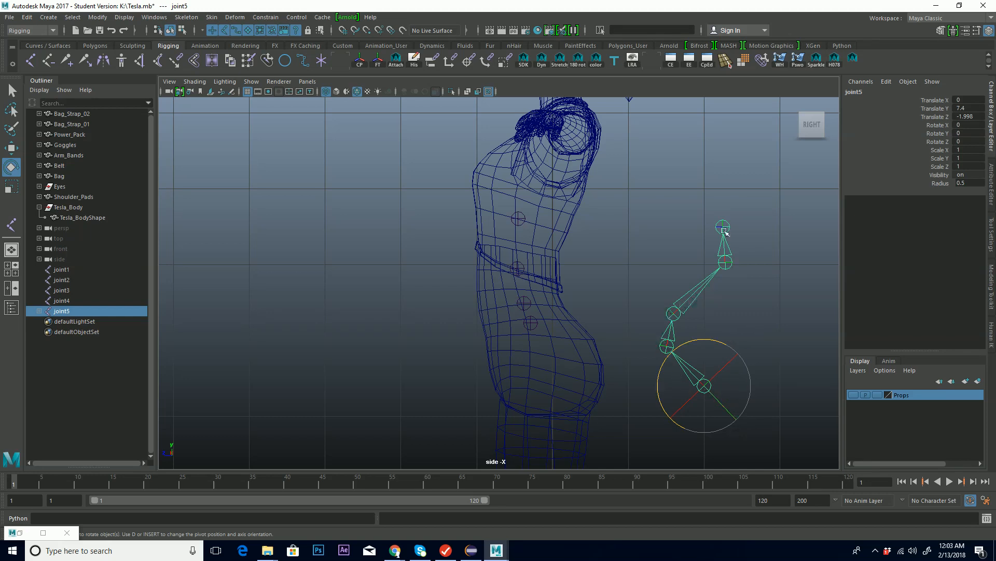
left_click(665, 345)
left_click(699, 294)
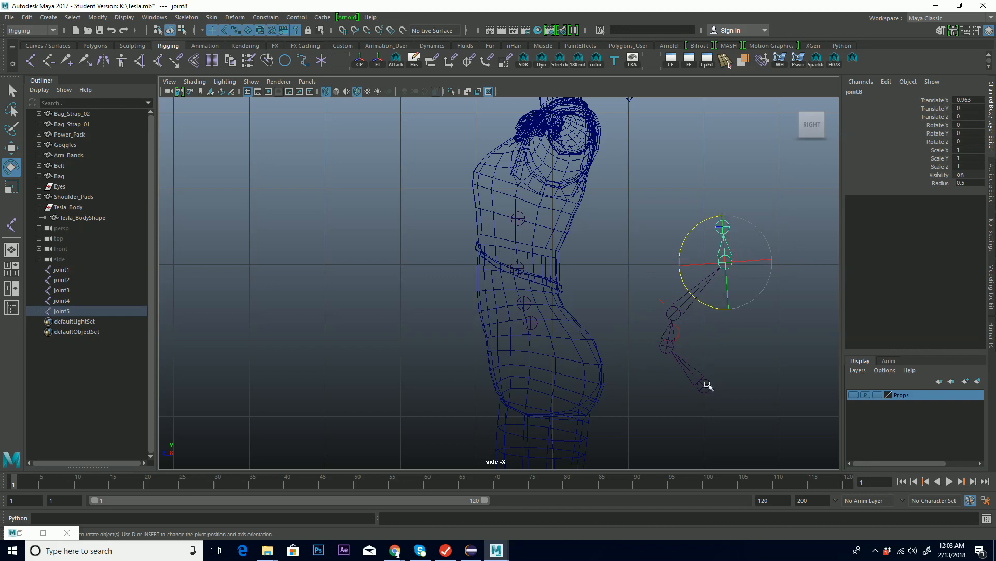
left_click(710, 385)
left_click(666, 346)
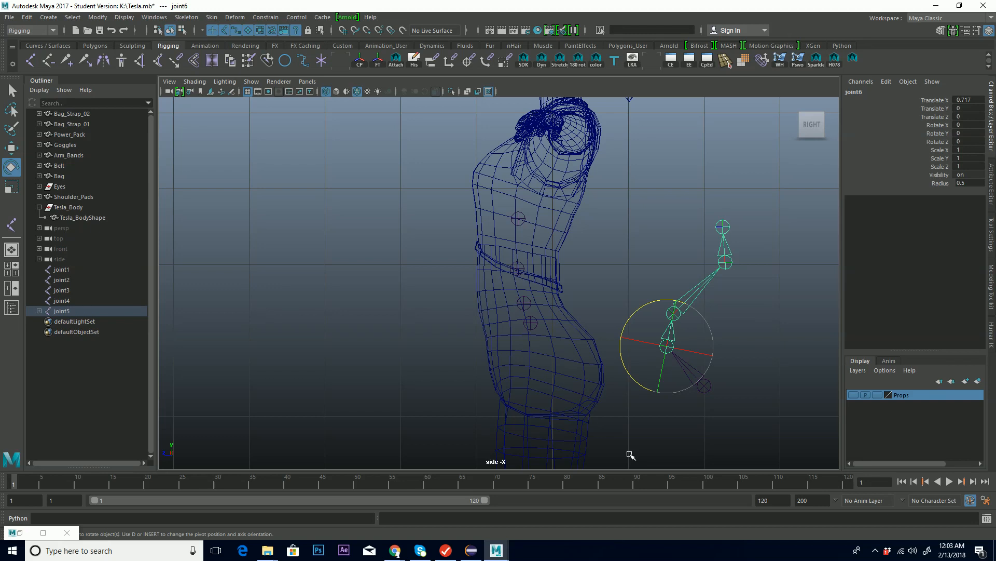
scroll(631, 454, "up", 2)
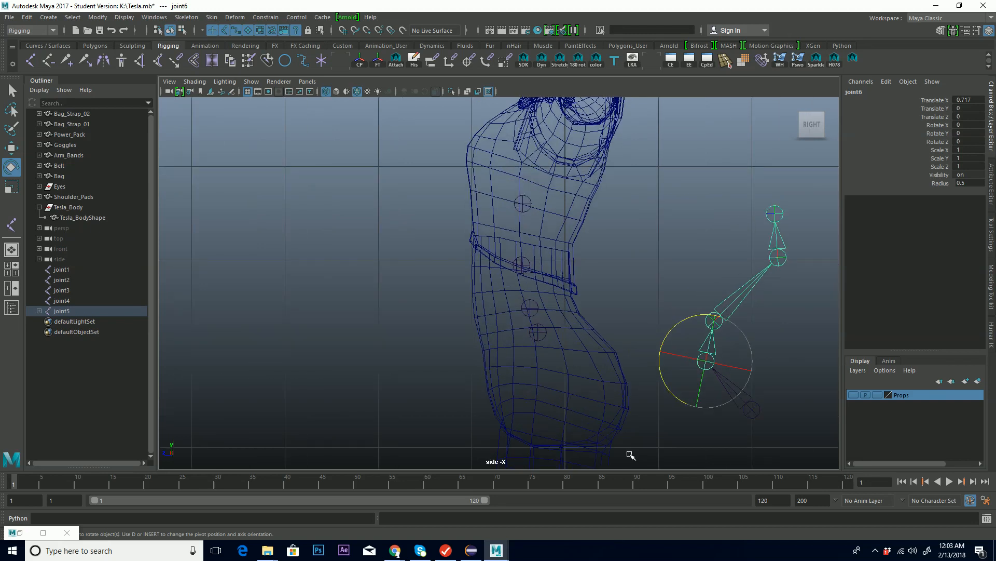
scroll(711, 238, "down", 4)
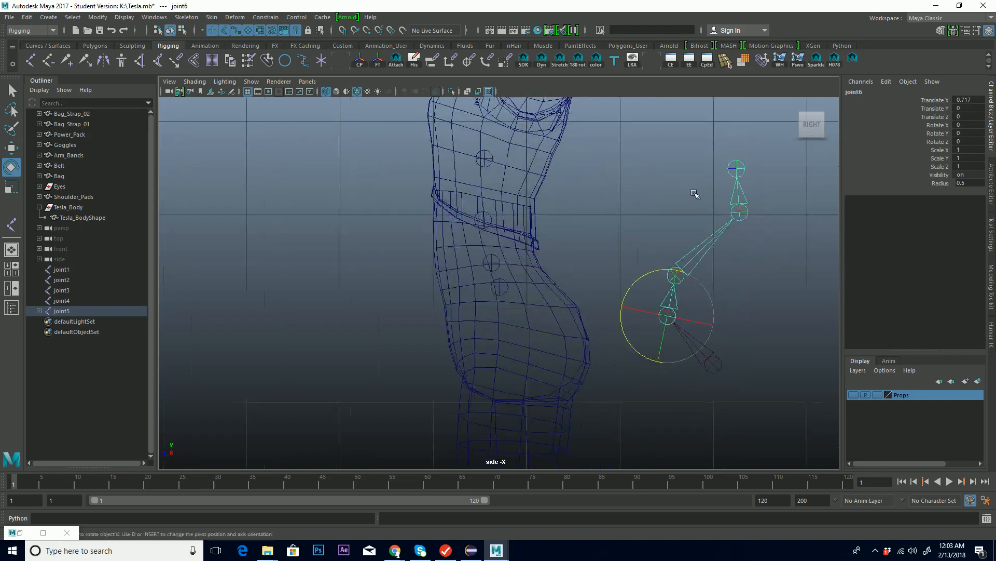
scroll(580, 214, "up", 2)
scroll(664, 213, "up", 3)
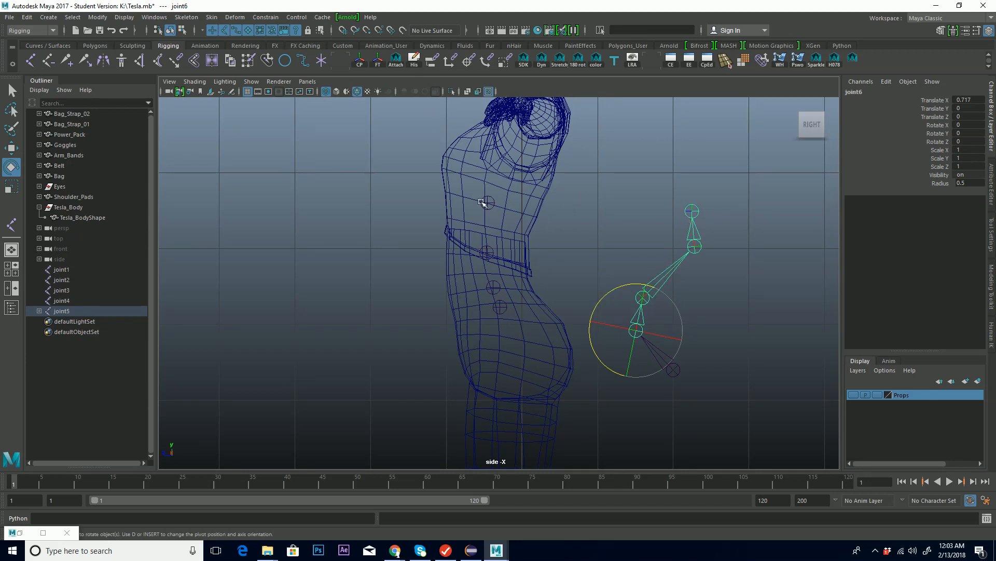
Select the root of the demonstration chain behind the character and delete the whole chain
middle_click_drag(769, 329, 769, 301, "alt")
key("Up")
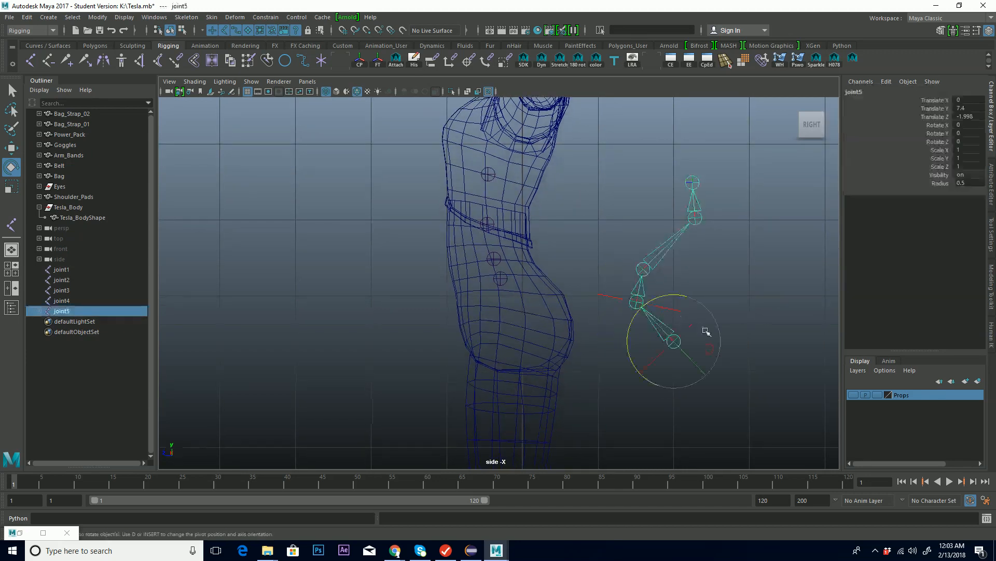
key("Delete")
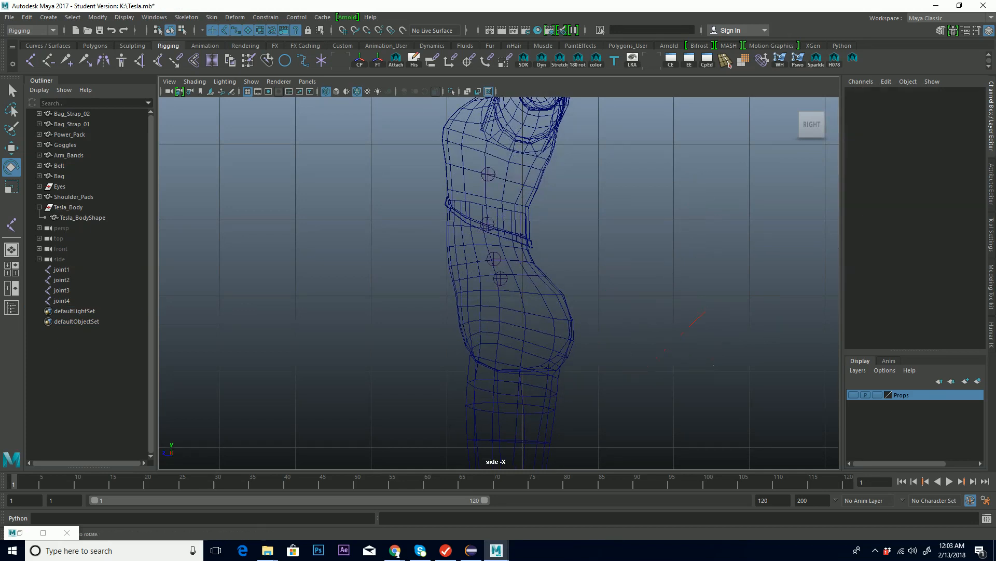
Parent the chest joint to the waist joint in the side view
middle_click_drag(533, 178, 578, 165, "alt")
left_click(525, 173)
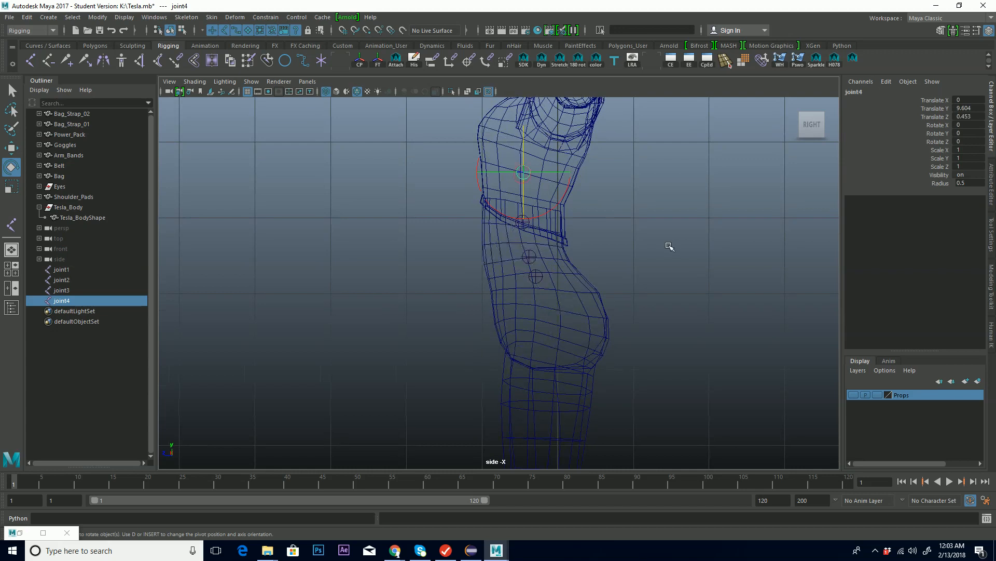
key("q")
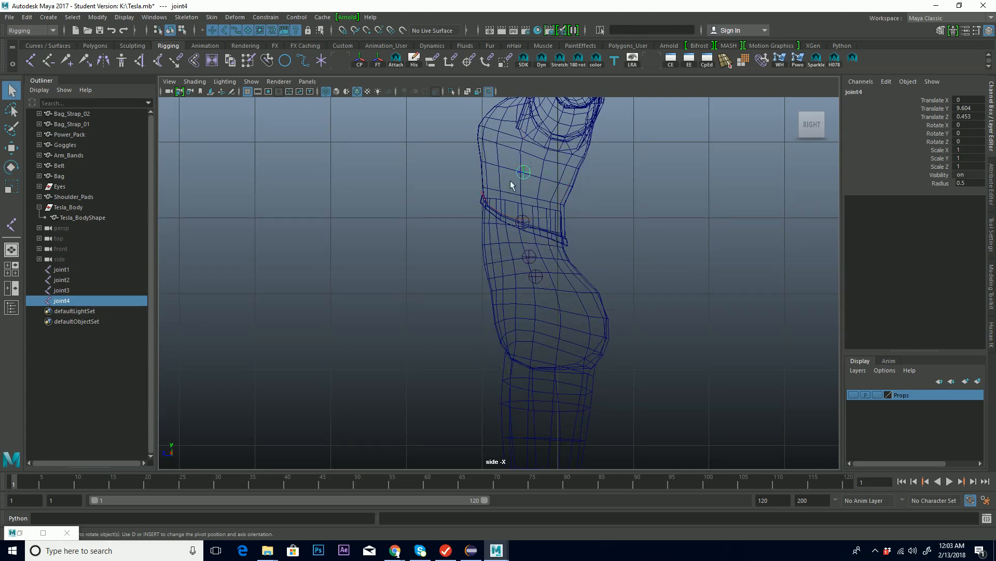
left_click(524, 222, "shift")
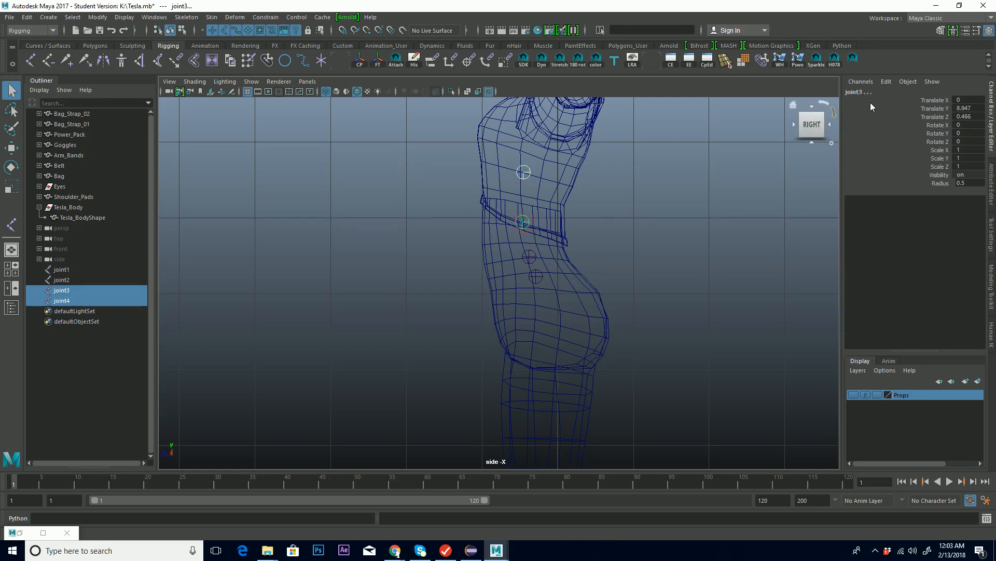
key("p")
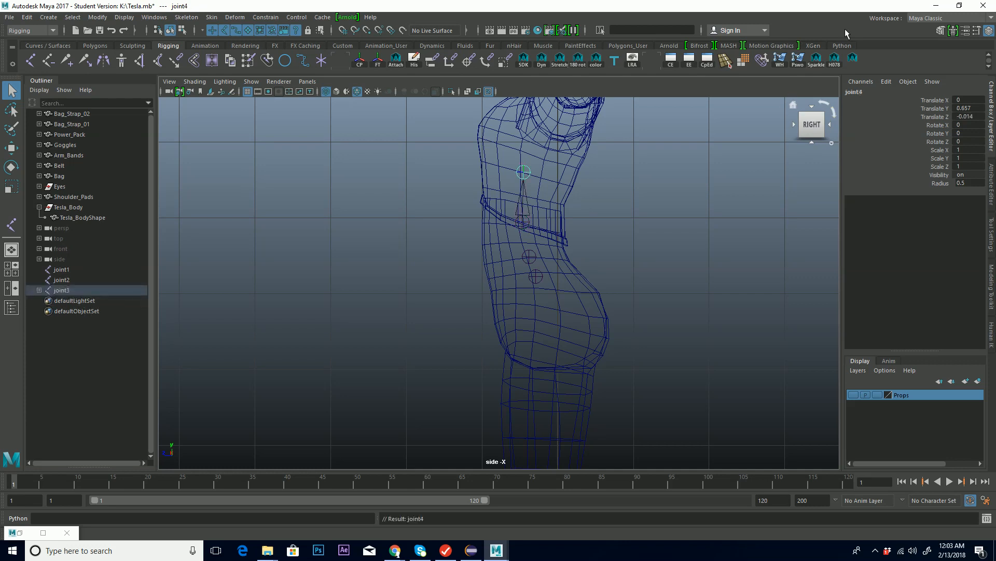
Parent the waist joint to the lower spine joint, and the lower spine joint to the root joint
left_click(522, 222)
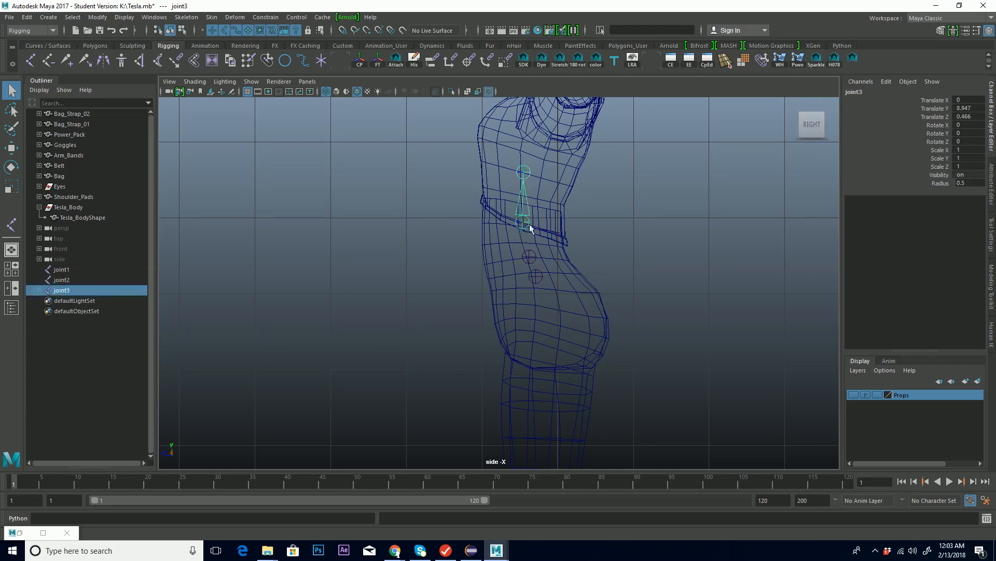
left_click(530, 257, "shift")
key("p")
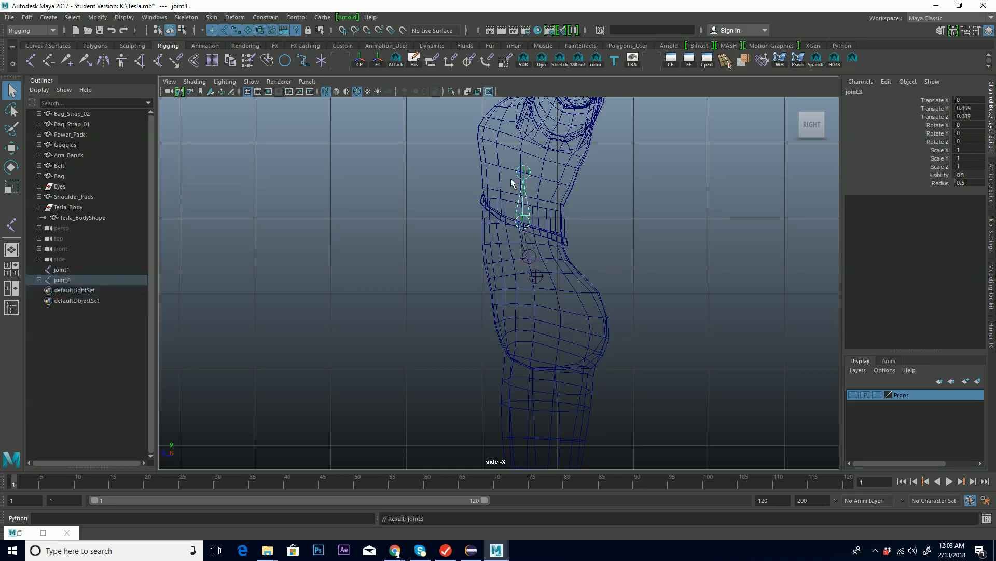
key("Up")
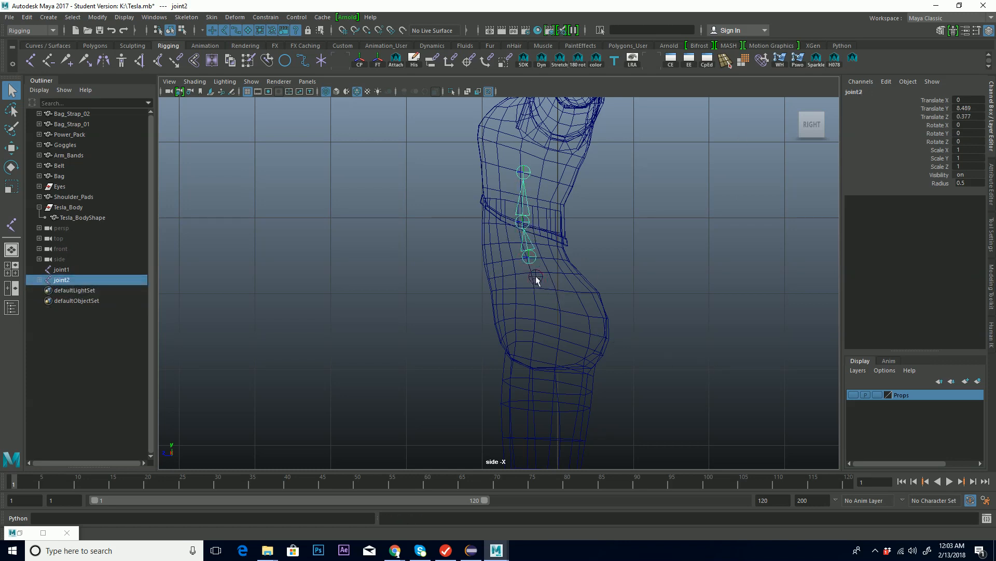
left_click(536, 275, "shift")
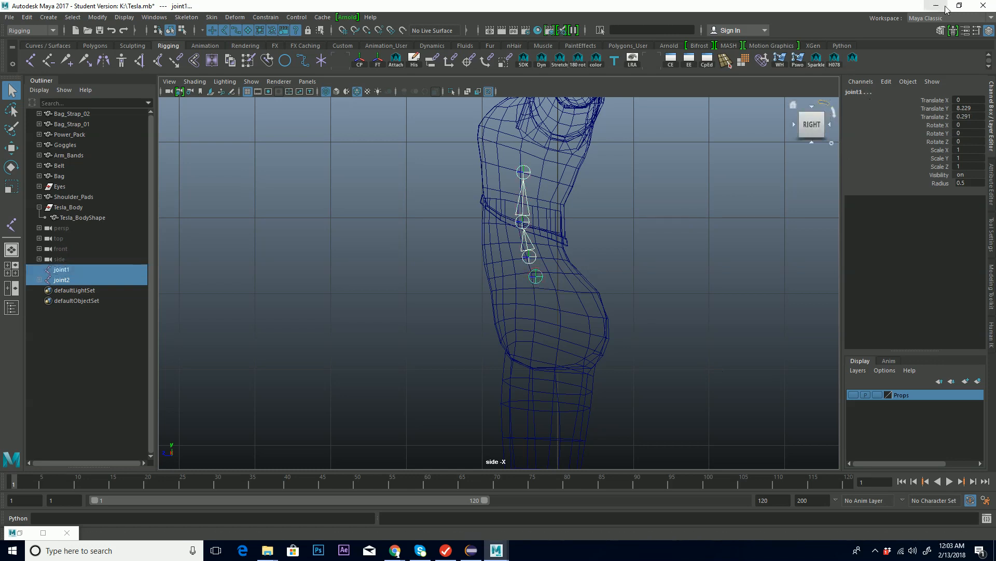
key("p")
Rename the root joint at the base of the spine chain Root_Sk
left_click(633, 271)
left_click(536, 276)
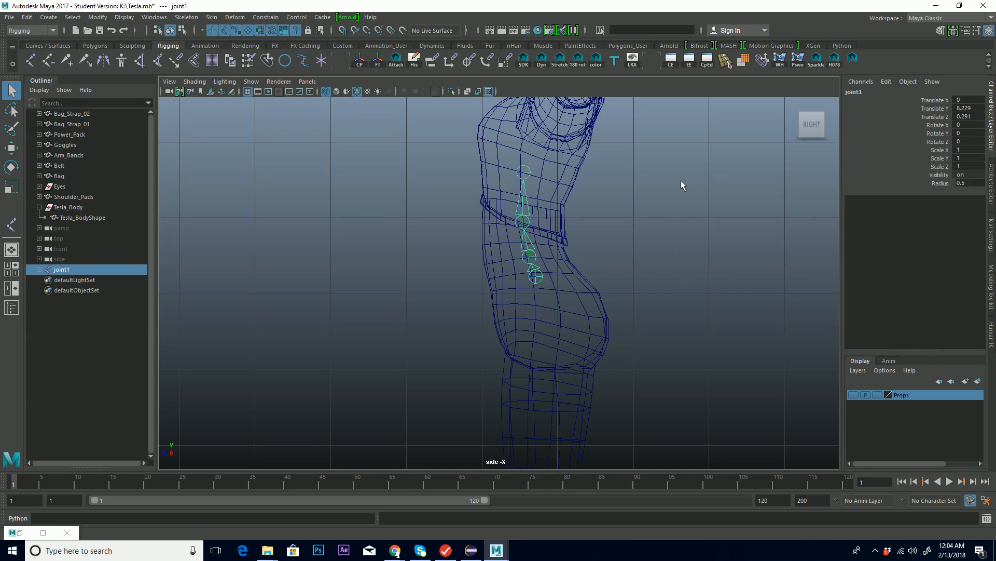
mouse_move(816, 129)
left_click(877, 92)
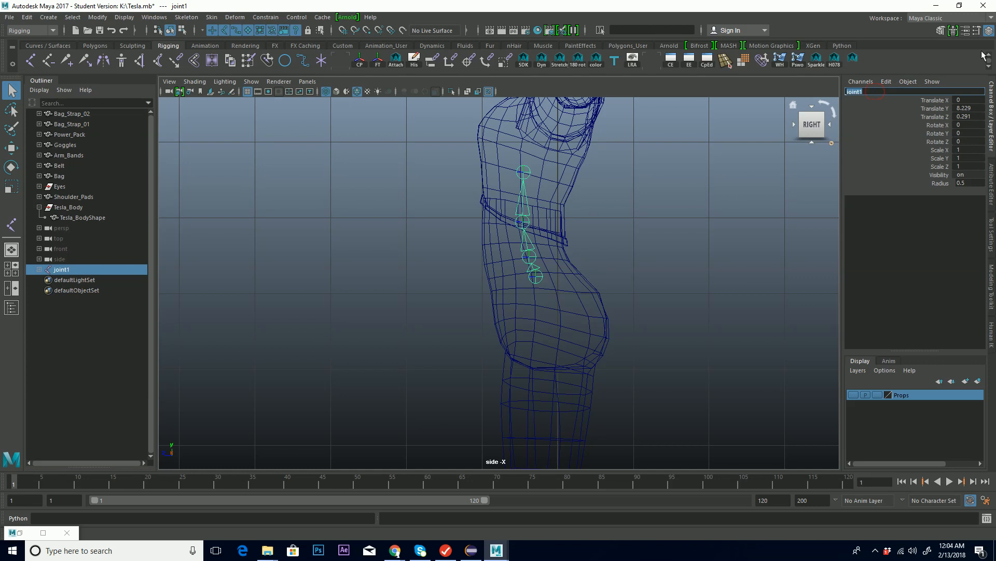
type("Root")
type(" Sk")
key("Return")
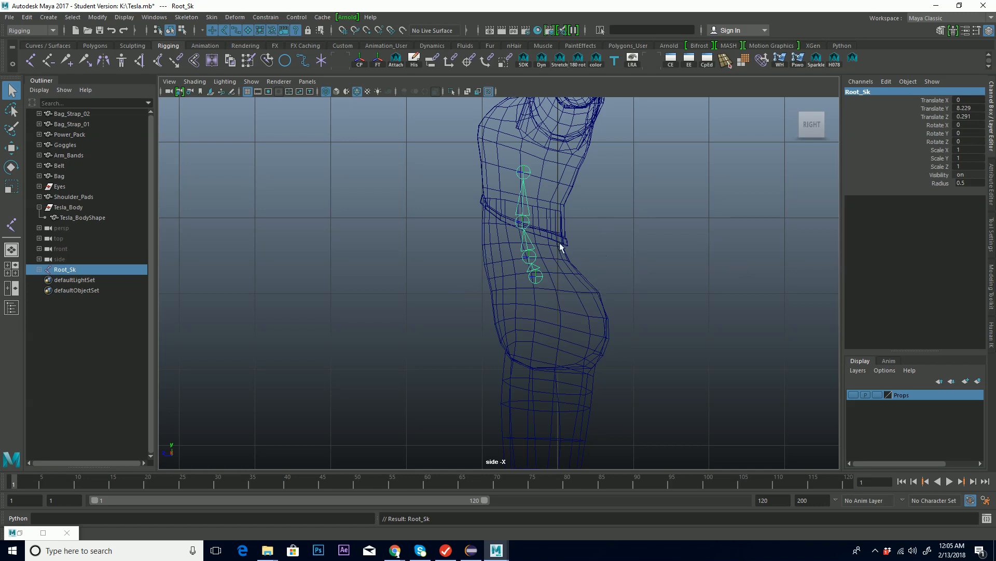
Rename the lower spine joint directly above the root Low_Back_Sk
left_click(530, 257)
double_click(876, 92)
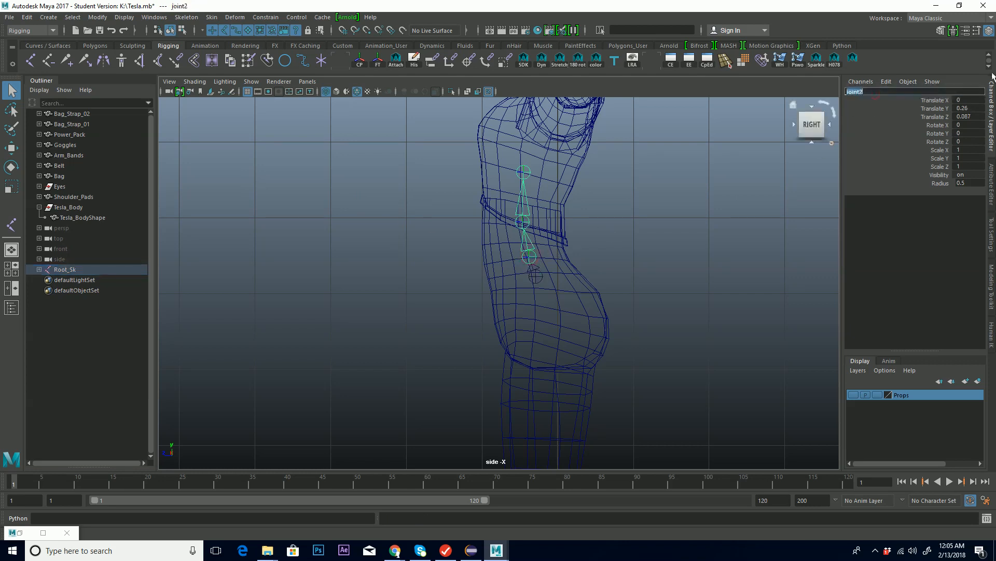
type("Low_BAck_Sk")
key("Return")
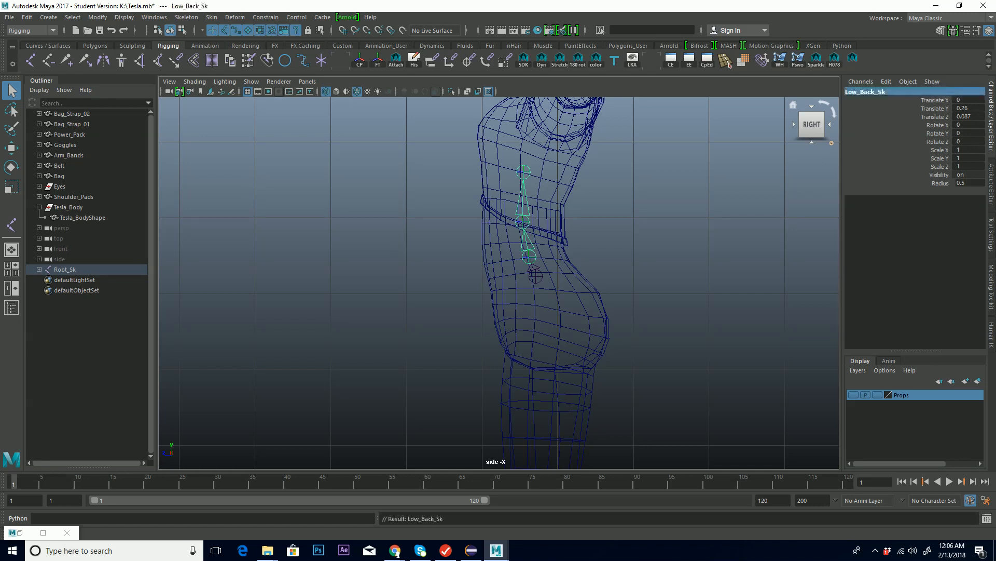
Rename the waist joint, the child of the lower back joint, Mid_Back_Sk
key("Down")
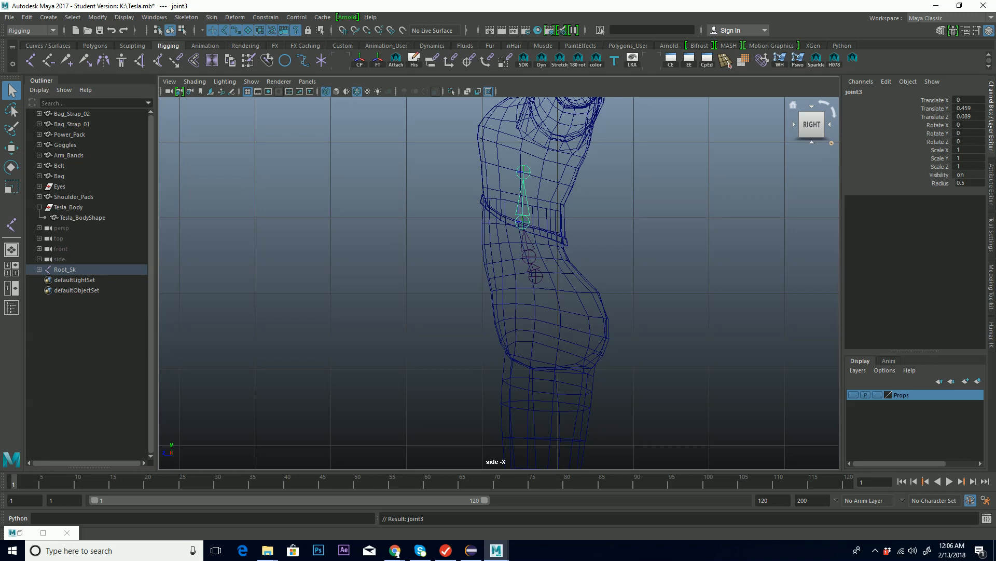
double_click(849, 92)
type("Mi")
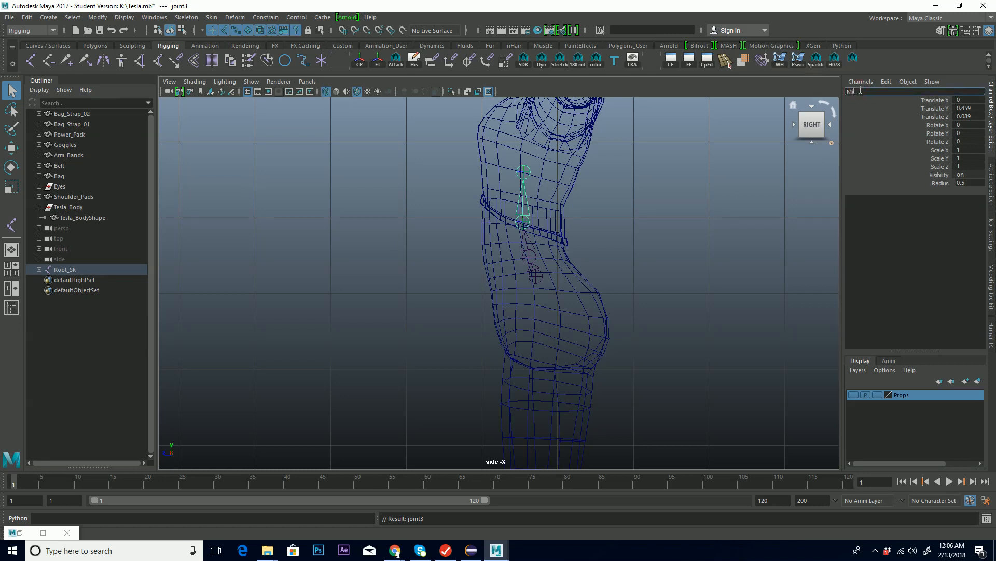
type("d_Back_Sk")
key("Return")
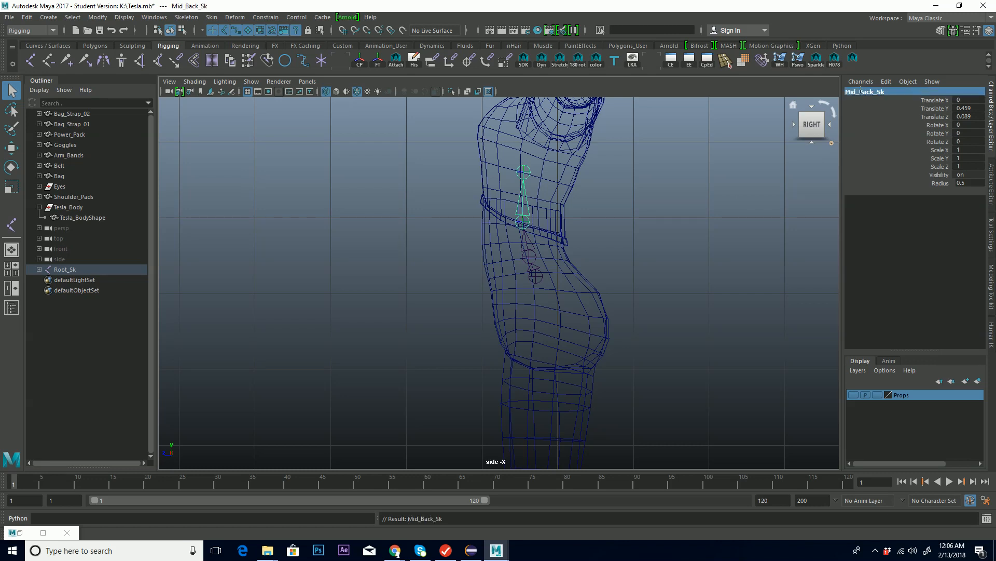
Rename the chest joint at the end of the spine chain Up_Back_Sk
key("Down")
double_click(859, 92)
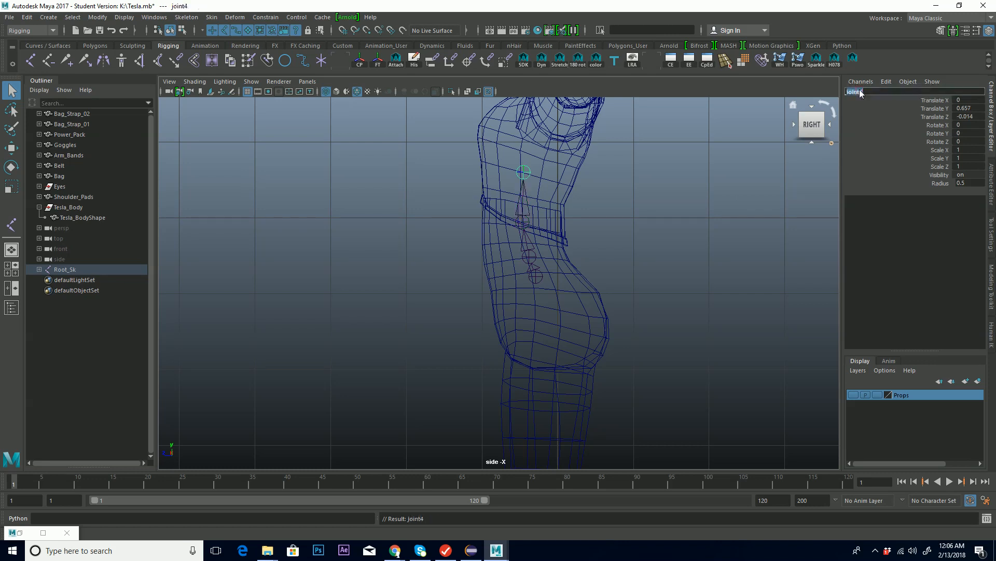
type("Up_Back_Sk")
key("Return")
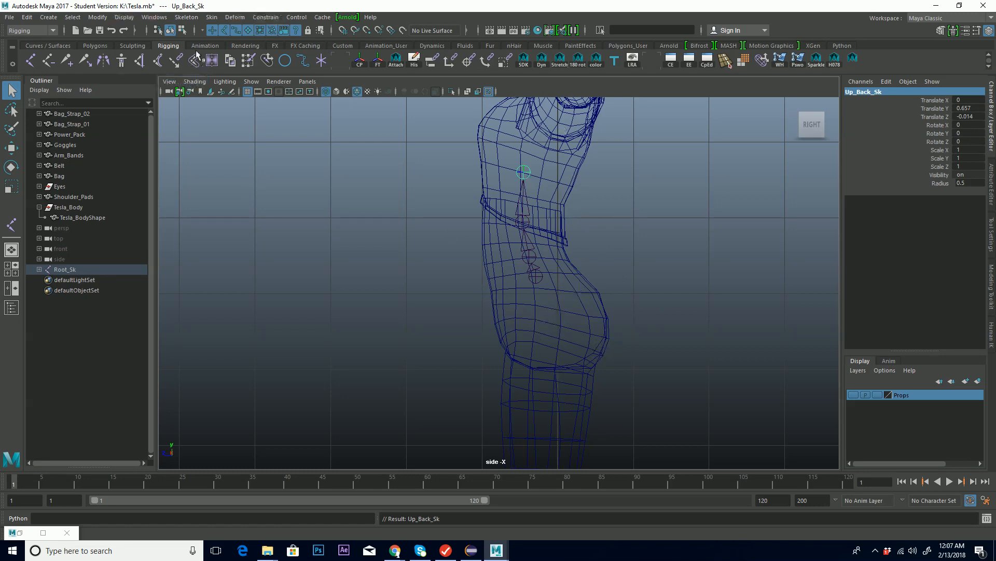
Place a separate pelvis joint below the root at about Y 7.79, Z 0.17 and finish it
left_click(30, 61)
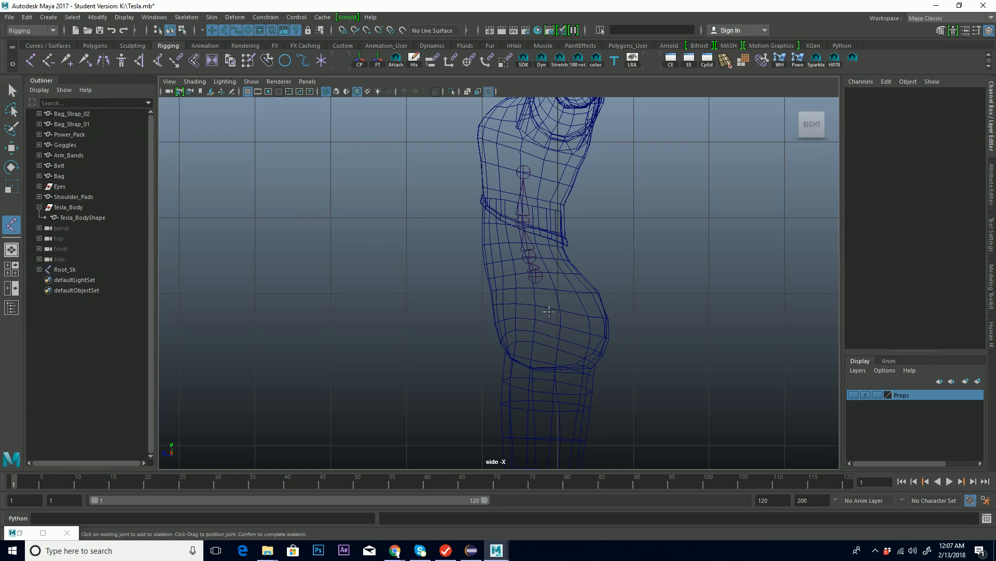
left_click(545, 310)
left_click_drag(545, 310, 546, 309)
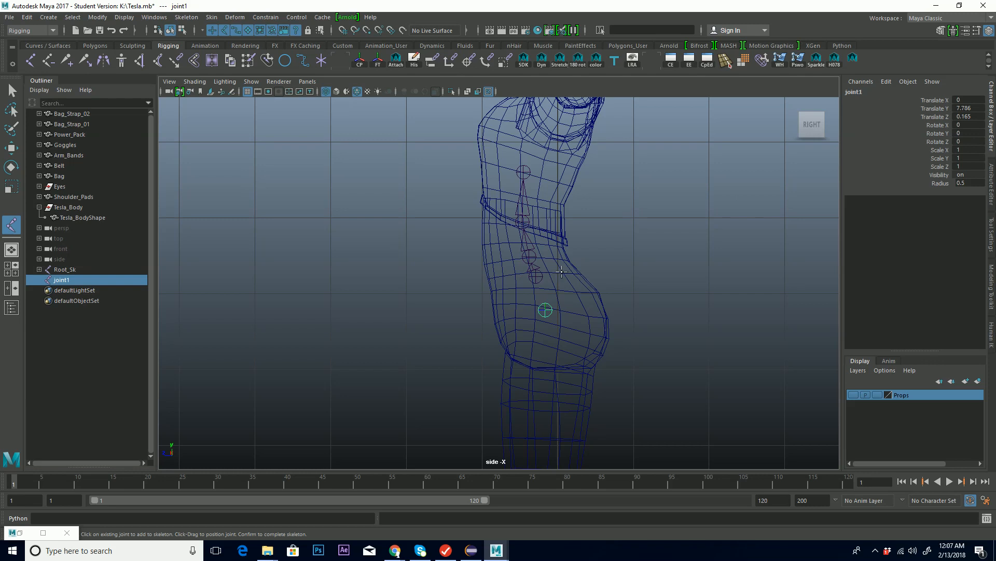
key("Return")
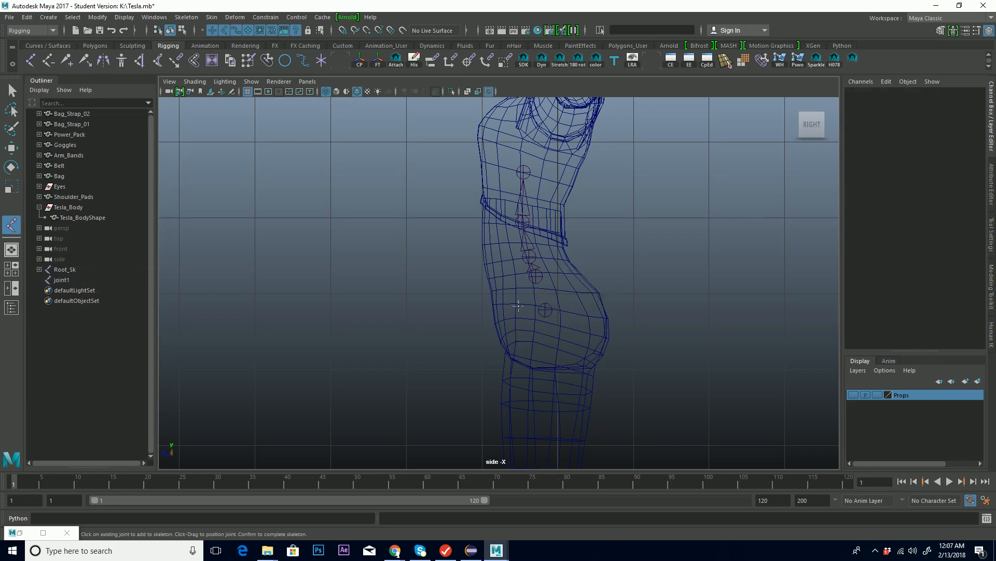
Dismiss the recovery media reminder and start a leg chain with a hip joint below the pelvis joint, about Y 7.53, Z 0.08
key("space")
middle_click_drag(609, 317, 607, 136, "alt")
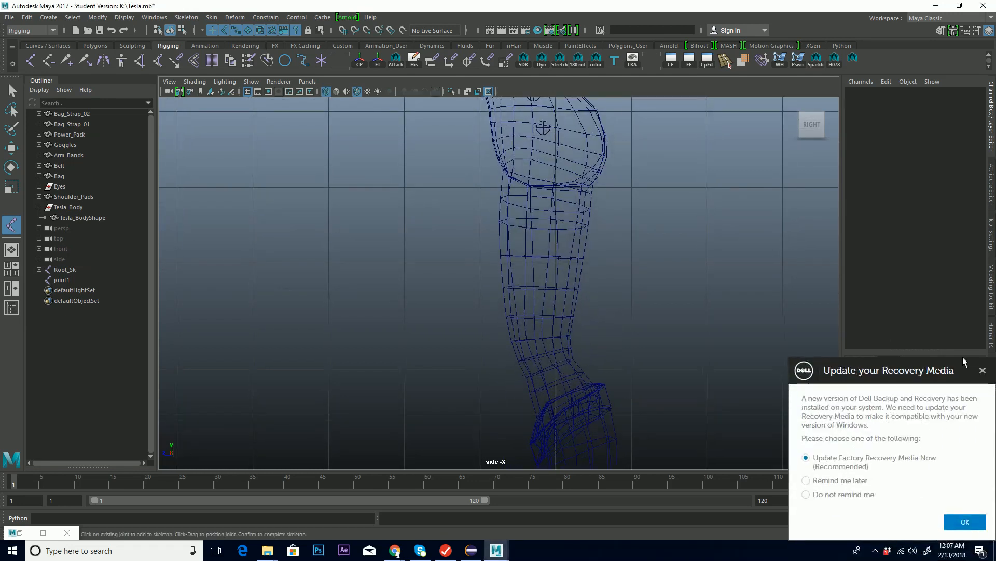
left_click(982, 371)
middle_click_drag(542, 172, 562, 156, "alt")
middle_click_drag(617, 234, 623, 178, "alt")
right_click_drag(643, 208, 551, 225, "alt")
middle_click_drag(551, 225, 528, 280, "alt")
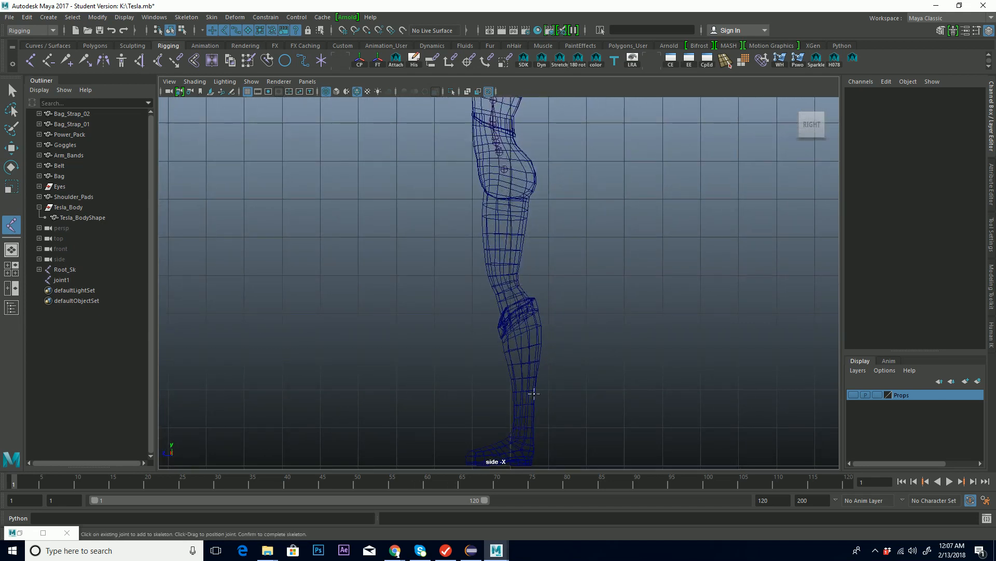
mouse_move(545, 357)
middle_mouse_down("alt")
mouse_move(558, 334)
mouse_move(554, 351)
middle_mouse_up("alt")
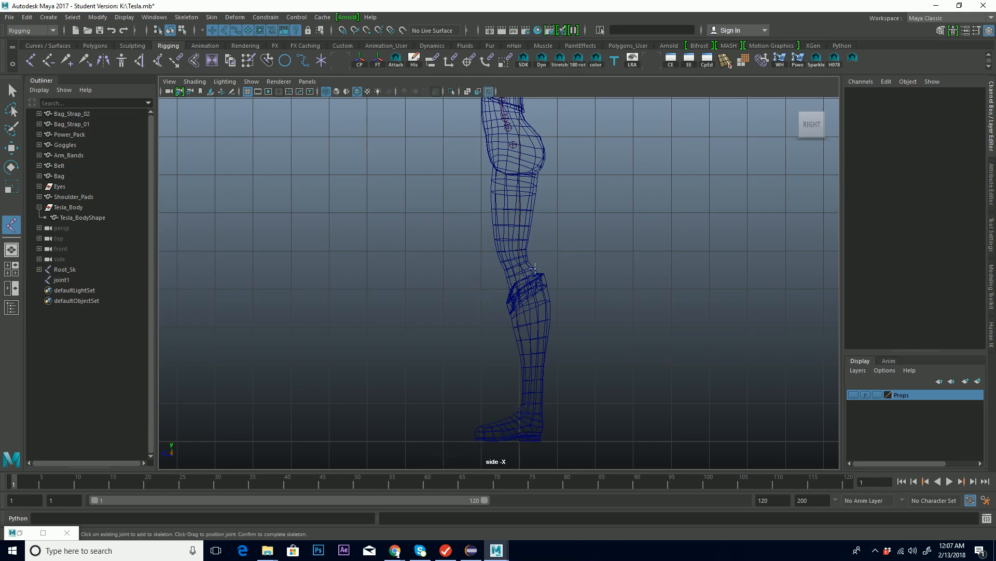
middle_click_drag(540, 256, 534, 314, "alt")
right_click_drag(597, 291, 769, 230, "alt")
middle_click_drag(538, 184, 535, 250, "alt")
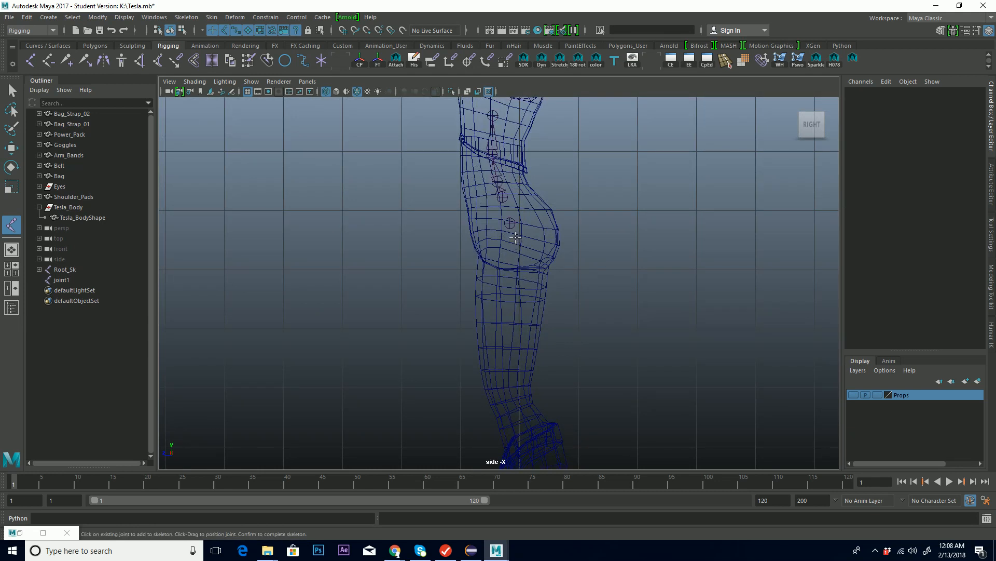
left_click(514, 237)
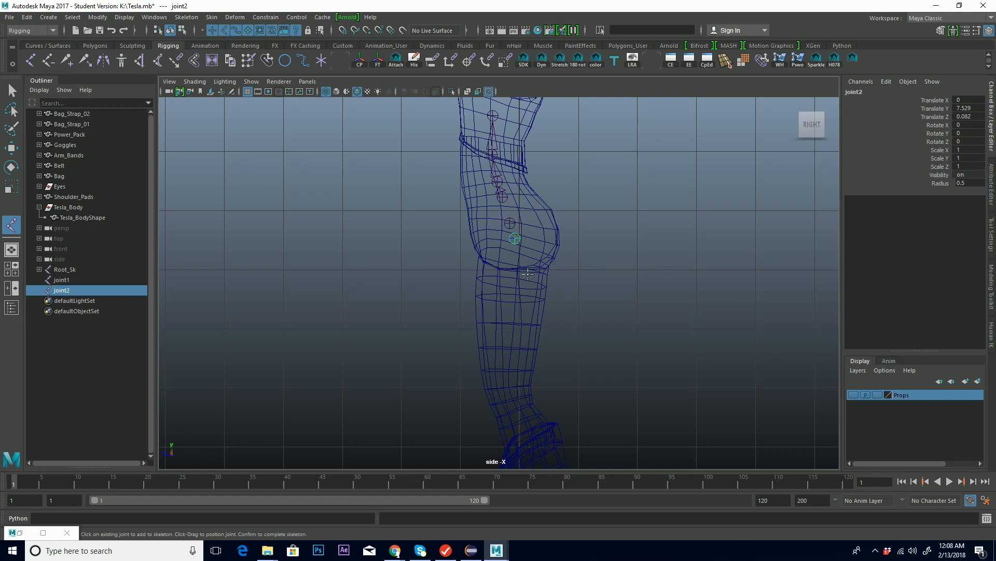
Continue the leg chain with a knee joint at about Y 4.78, Z 0.16 and an ankle joint about 4.2 units from the knee
middle_click_drag(536, 307, 518, 203, "alt")
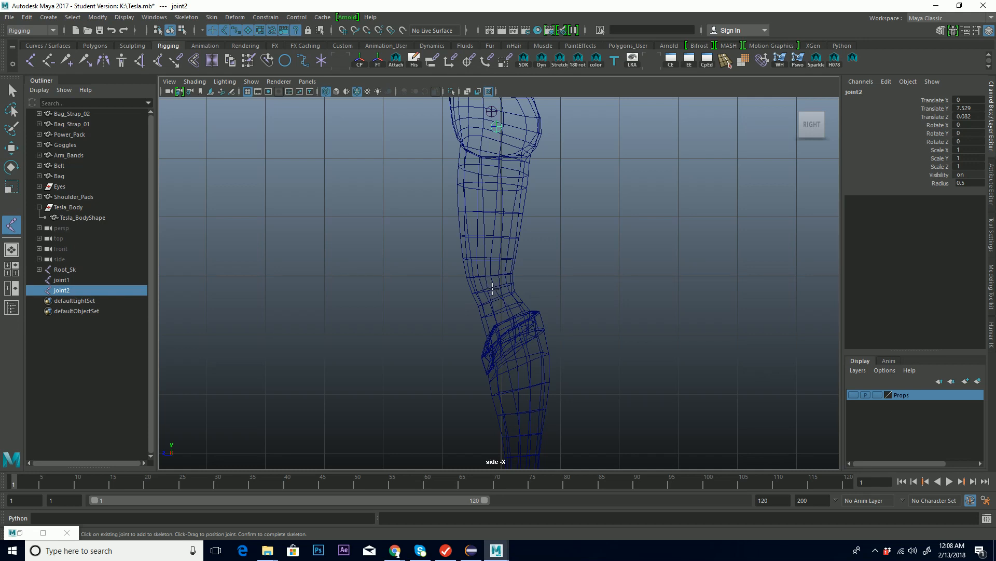
left_click(492, 288)
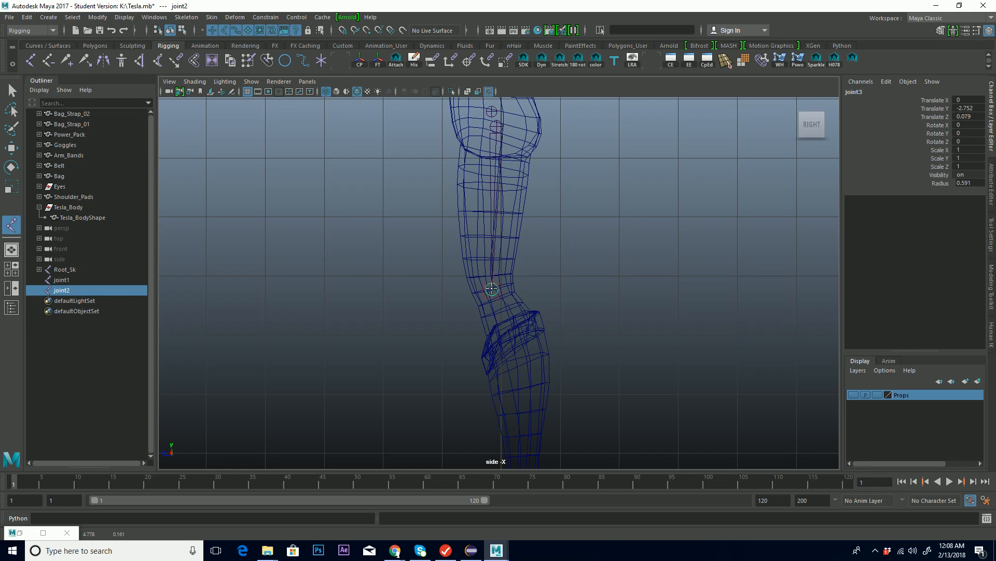
key("Return")
middle_click_drag(535, 350, 514, 126, "alt")
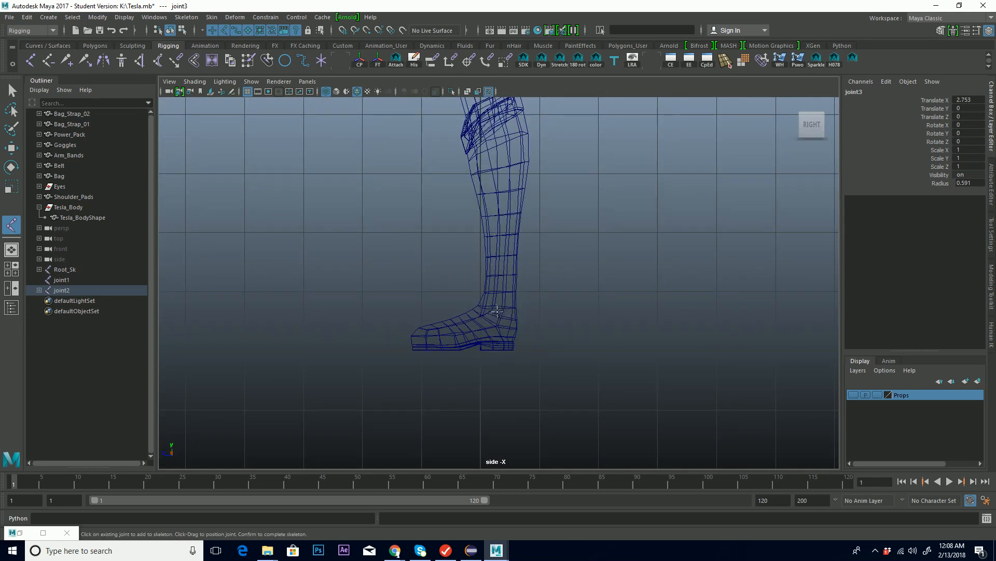
left_click_drag(497, 312, 498, 314)
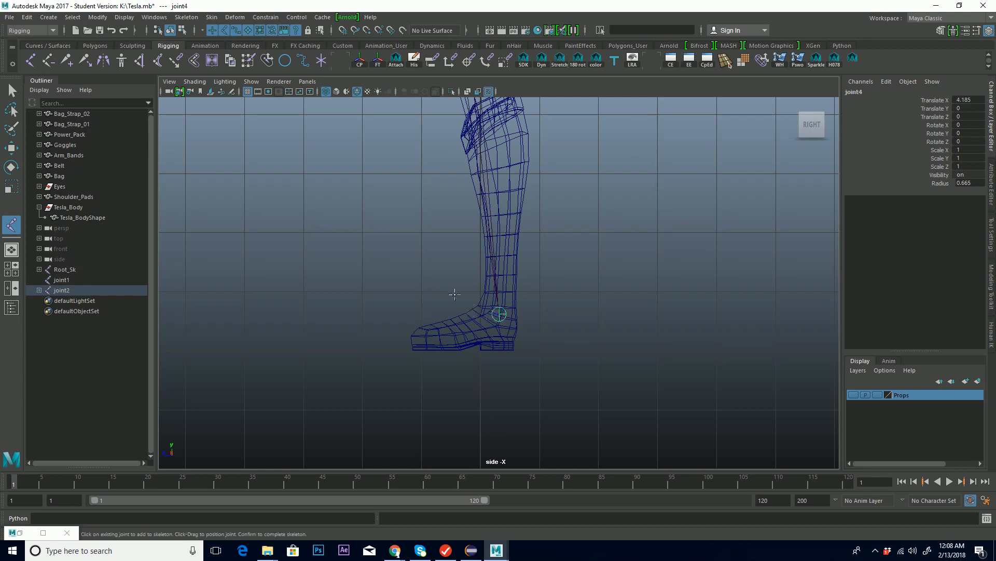
Try to extend the leg chain from the ankle with joints at the ball and toe of the foot
scroll(442, 319, "up", 4)
middle_click_drag(500, 326, 566, 244, "alt")
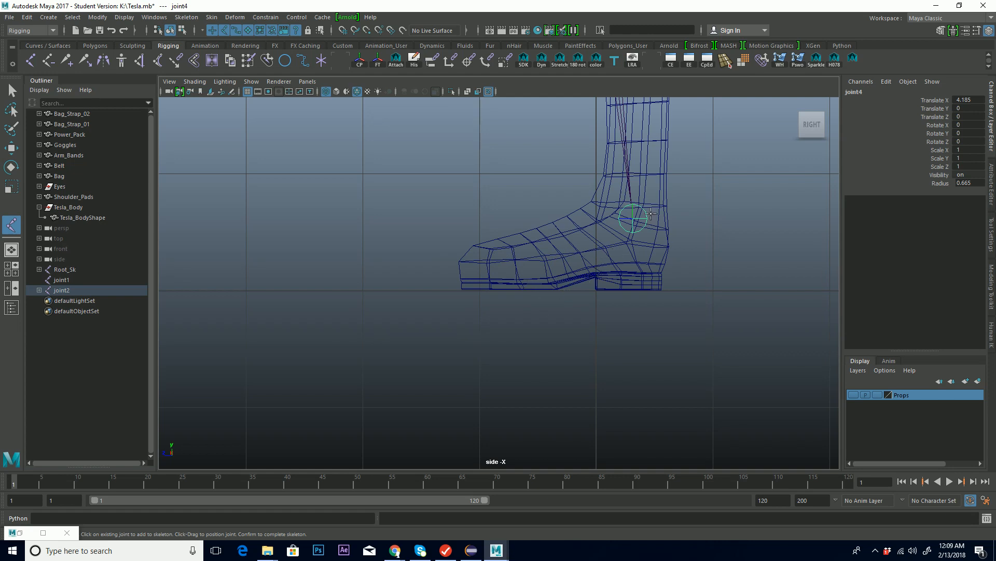
left_click(554, 289)
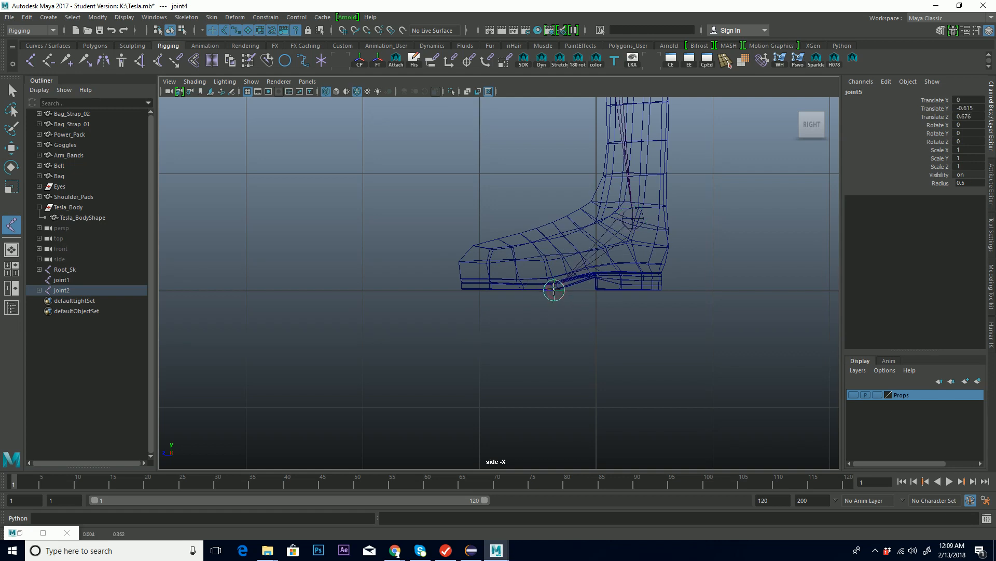
key("Return")
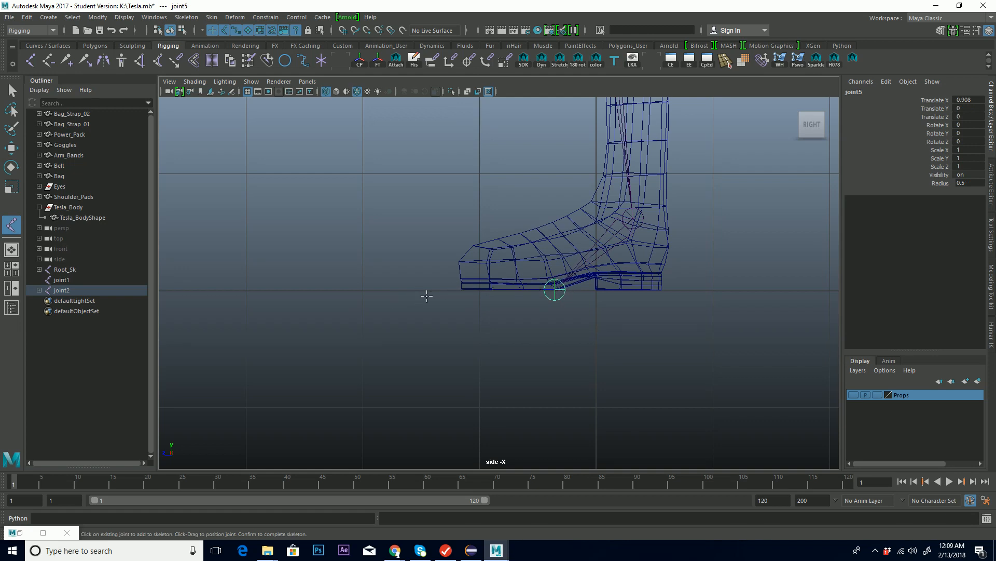
left_click_drag(490, 291, 443, 253)
key("ctrl+z")
key("ctrl+z")
left_click_drag(552, 194, 519, 174, "shift")
key("ctrl+z")
key("ctrl+z")
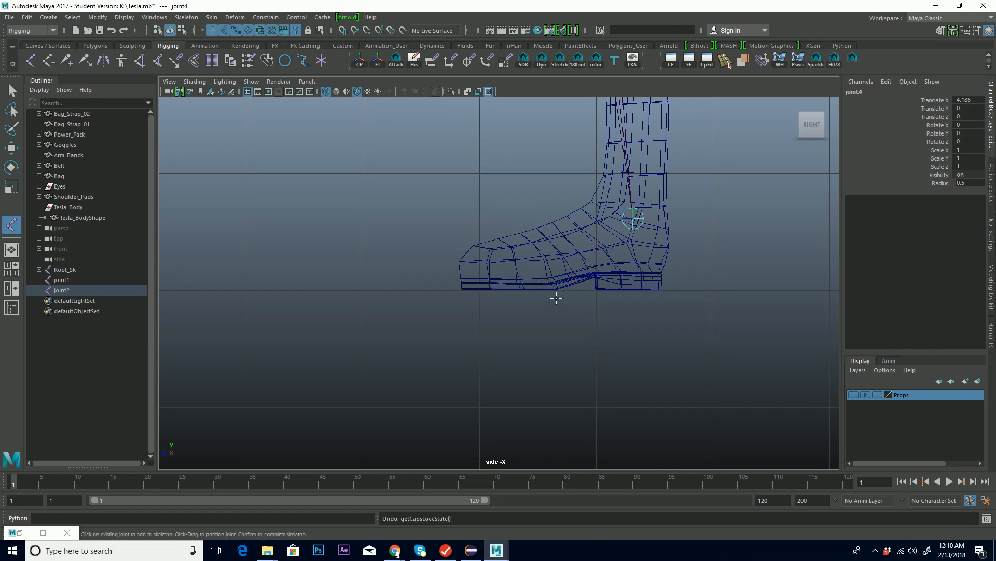
left_click(554, 291)
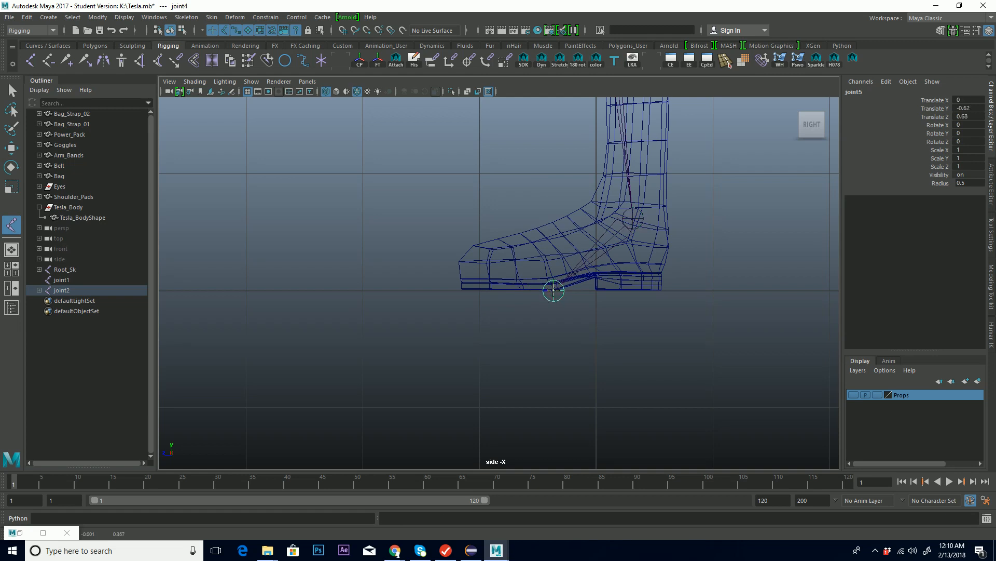
left_click_drag(552, 188, 481, 229)
key("ctrl+z")
key("ctrl+z")
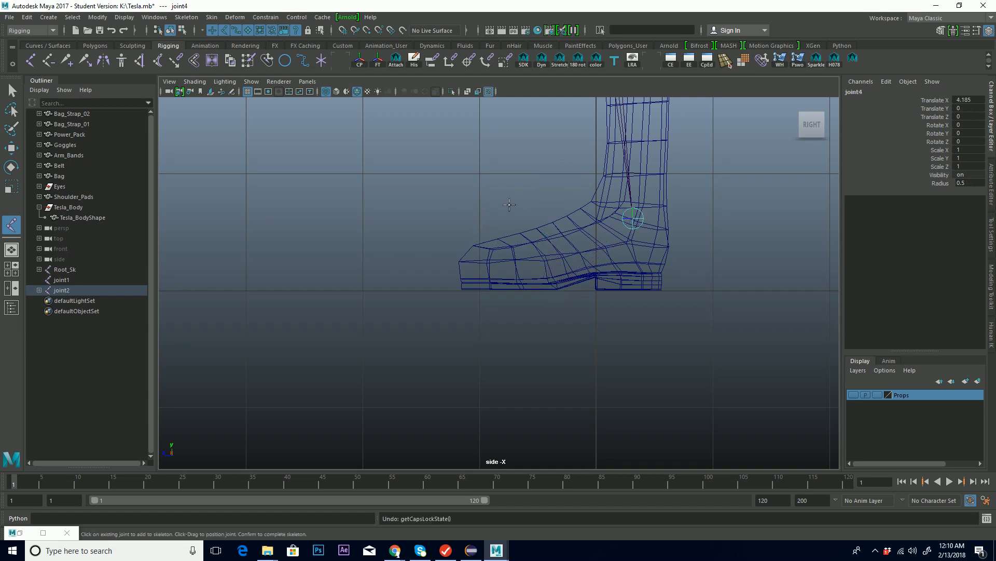
Extend the leg chain with a ball joint about 0.92 units from the ankle and a toe joint about 0.8 units further, and finish it
left_click(554, 291)
left_click(460, 290)
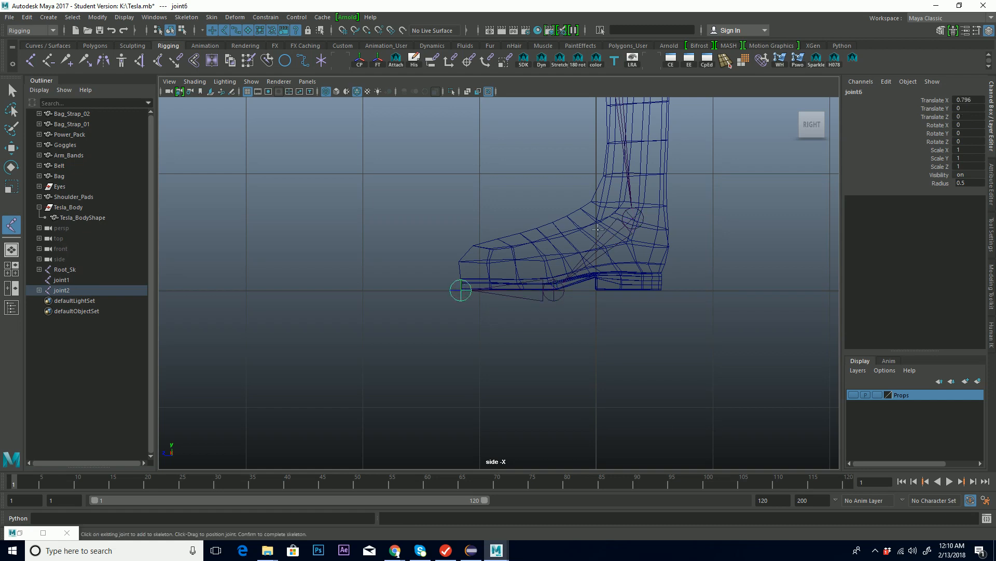
scroll(571, 280, "down", 6)
scroll(536, 262, "up", 5)
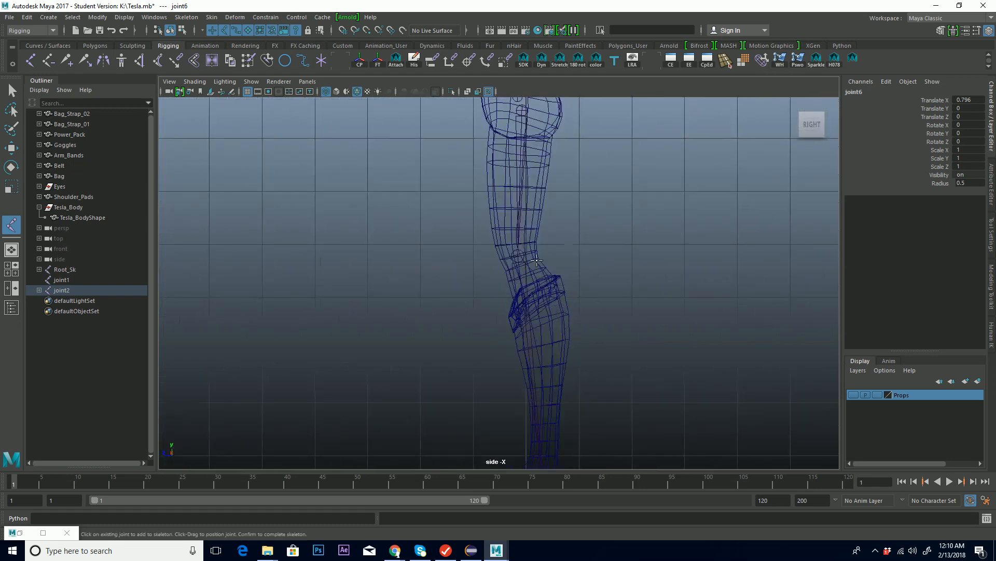
key("q")
Rename the joint just below the root as Pelvis_Sk and parent it to Root_Sk
middle_click_drag(533, 115, 527, 205, "alt")
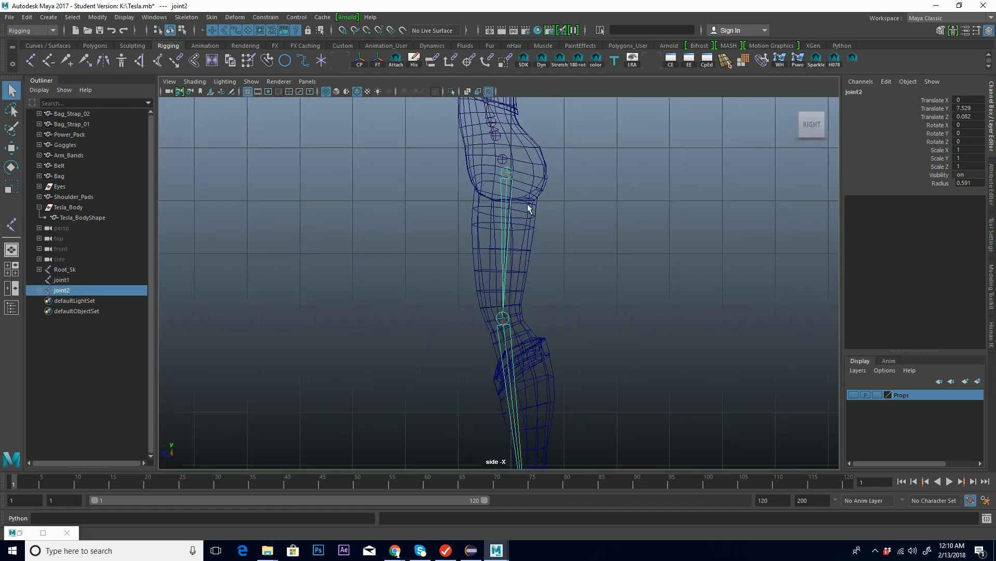
left_click(504, 157)
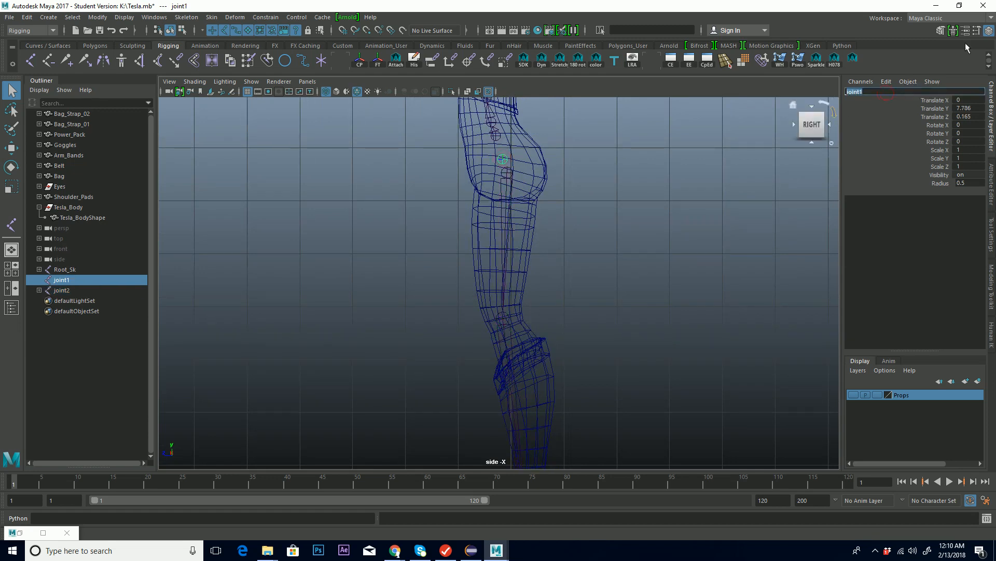
type("Pelbis_Sk")
key("Return")
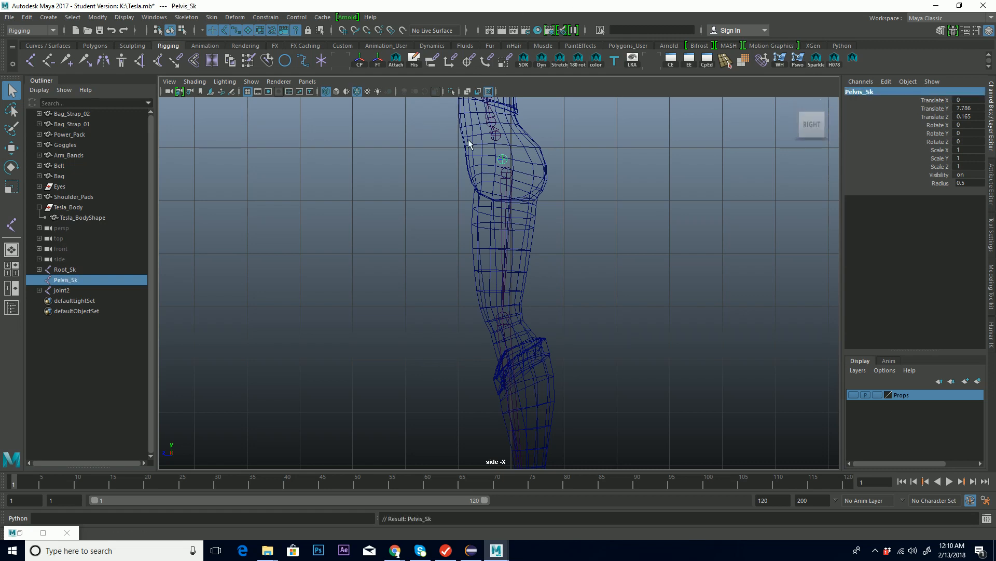
left_click(509, 138, "shift")
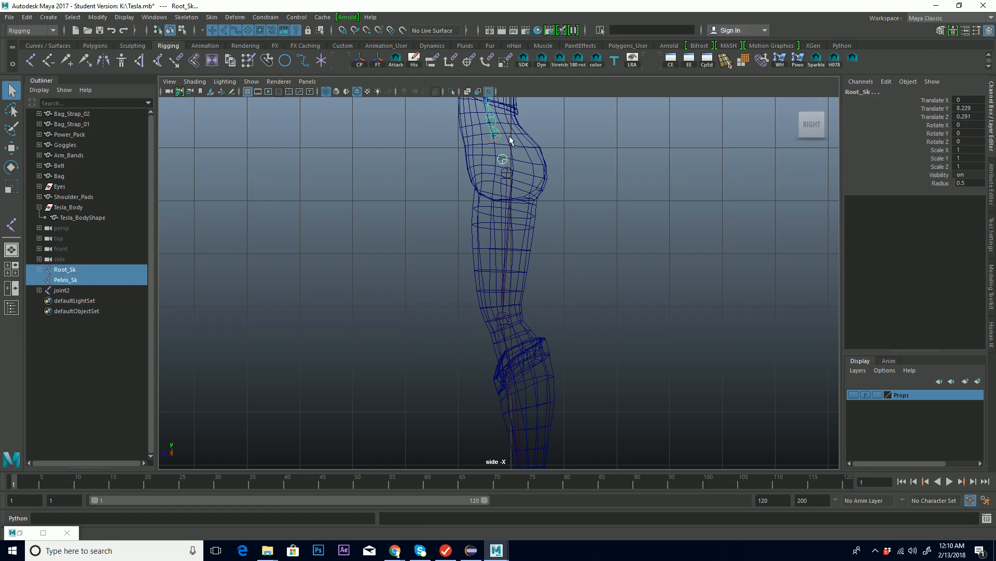
key("p")
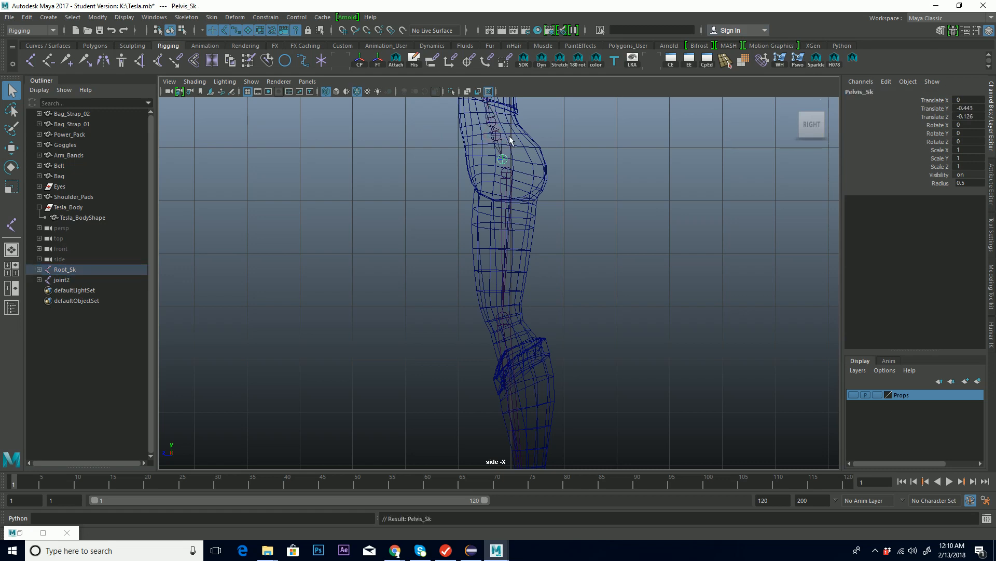
Rename the leg chain's hip joint as L_Hip_Sk and its knee joint as L_Knee_Sk
left_click(510, 175)
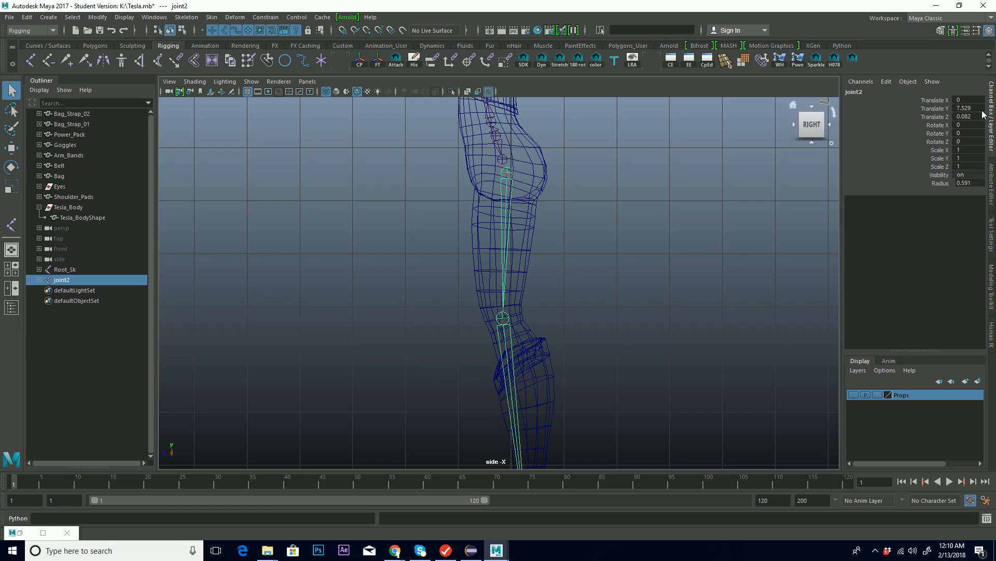
double_click(852, 92)
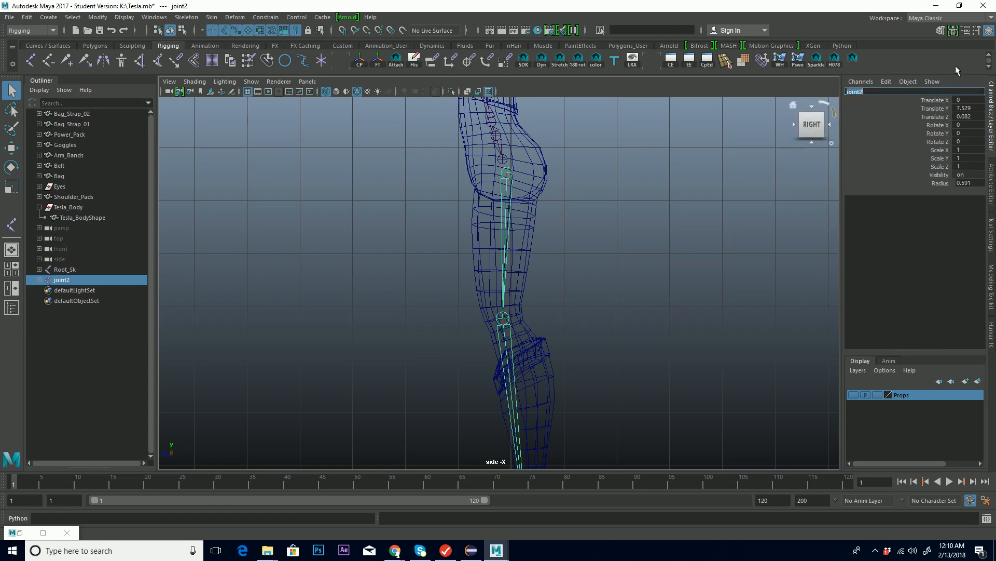
type("L_Hip_Sk")
key("Return")
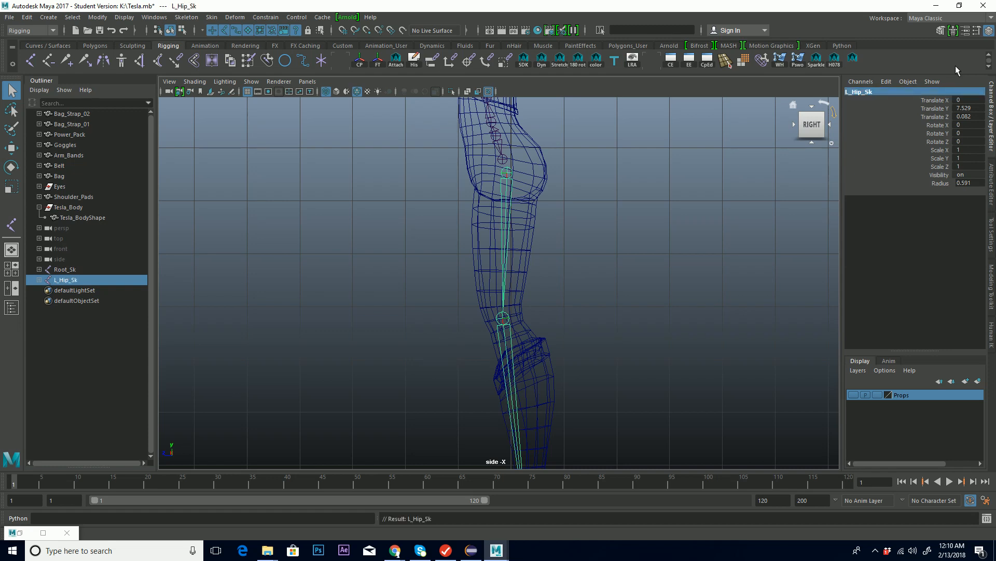
key("Down")
left_click(915, 95)
type("L_Knee")
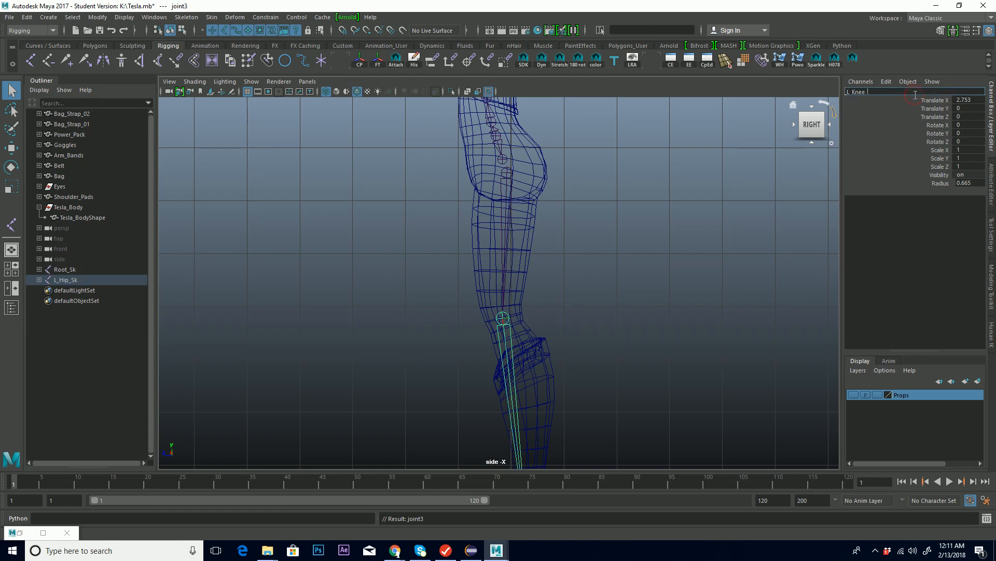
type("_Sk")
key("Return")
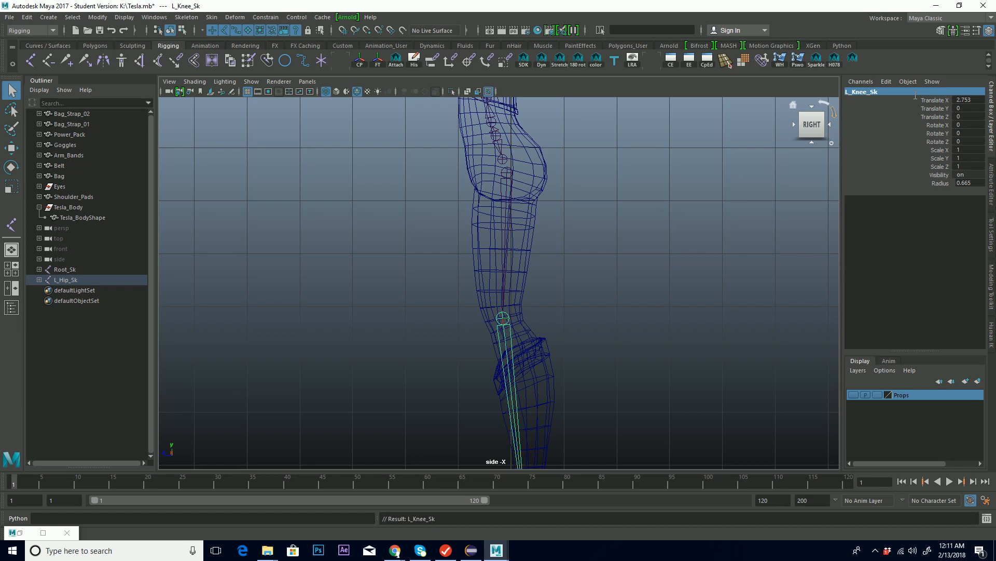
Rename the ankle joint below the knee as L_Ankle_Sk
key("Down")
middle_click_drag(682, 315, 680, 175, "alt")
left_click(885, 92)
type("L")
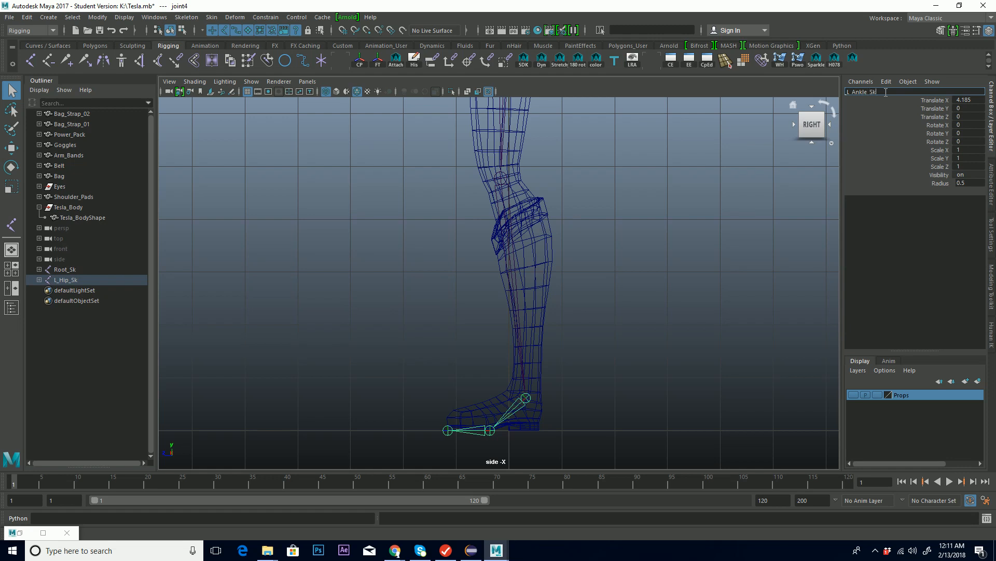
key("Return")
Rename the joint at the ball of the foot as L_Ball_Sk and the end joint as L_Toe_Sk
key("Down")
double_click(885, 92)
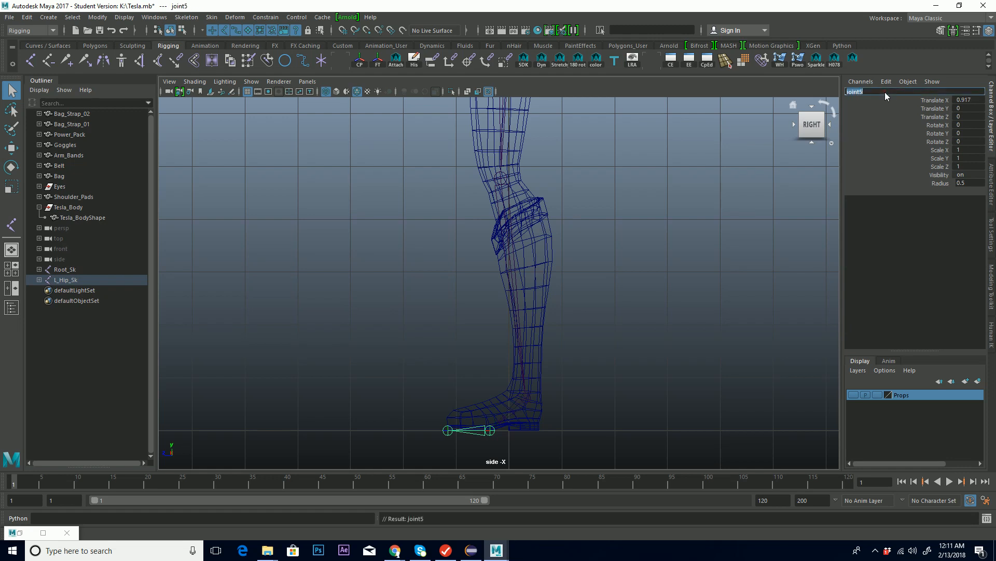
type("L_Toe_Sk")
key("Return")
key("Down")
double_click(885, 92)
type("L")
key("Return")
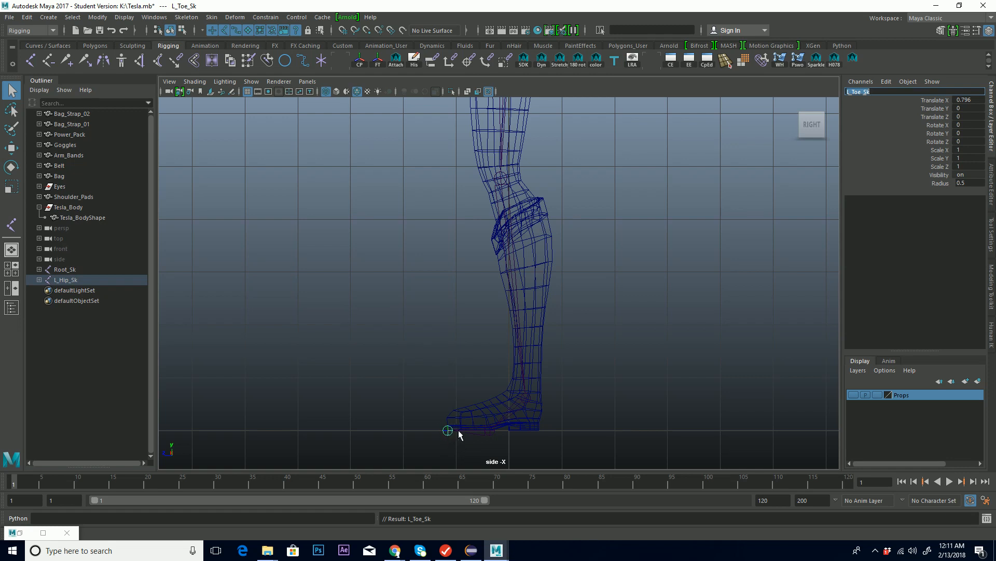
Examine the ball and toe joints and their rotation axes up close in the perspective view
left_click(491, 431)
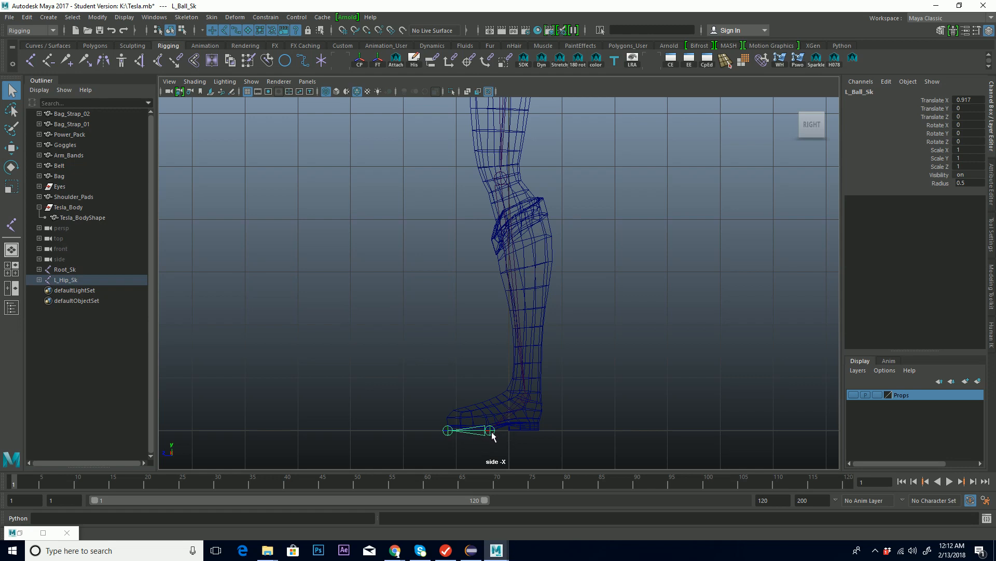
key("e")
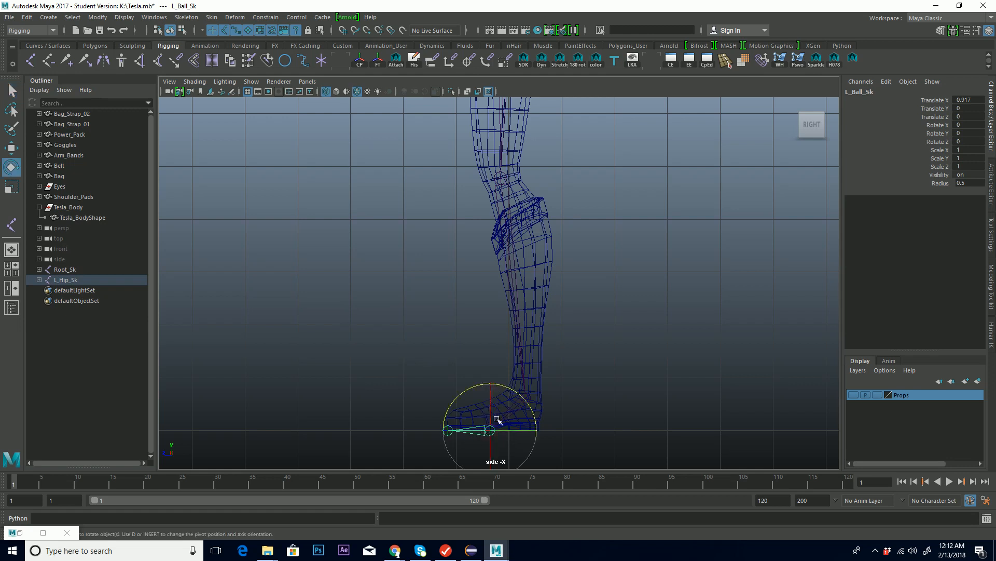
key("space")
key("space")
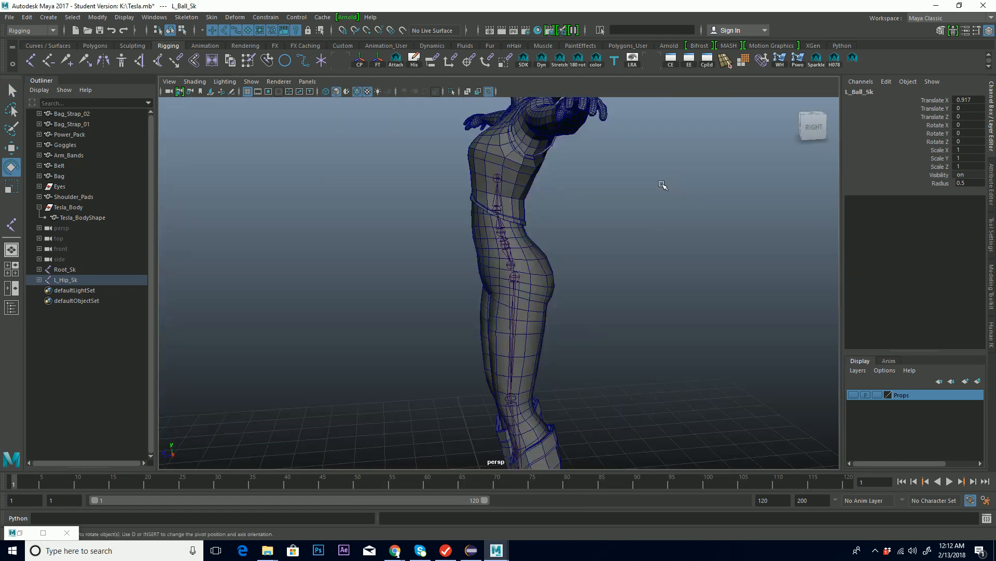
key("f")
left_click_drag(652, 260, 714, 283, "alt")
right_click_drag(679, 223, 594, 250, "alt")
left_click_drag(594, 254, 542, 261, "alt")
left_click(541, 259)
mouse_move(561, 296)
left_mouse_down("alt")
mouse_move(540, 302)
mouse_move(550, 280)
left_mouse_up("alt")
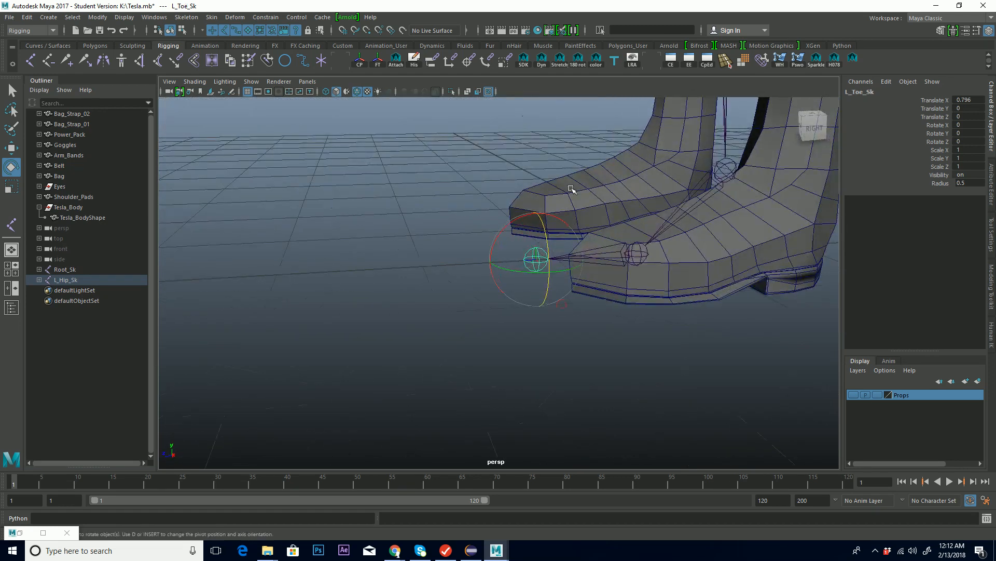
Try the foot chain without its toe joint and undo the deletion
left_click(572, 189)
left_click_drag(620, 237, 634, 220, "alt")
left_click(607, 228)
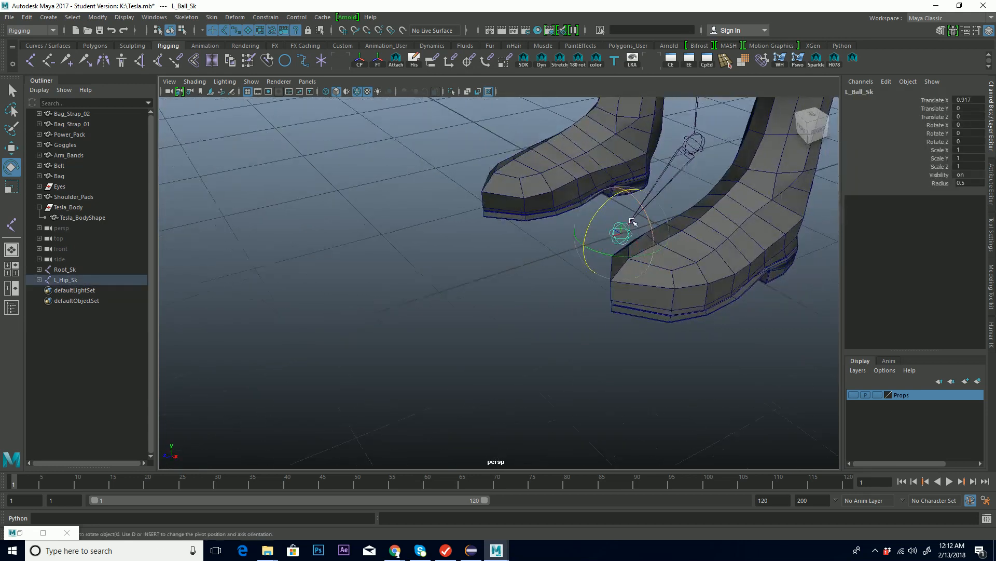
key("ctrl+z")
key("ctrl+z")
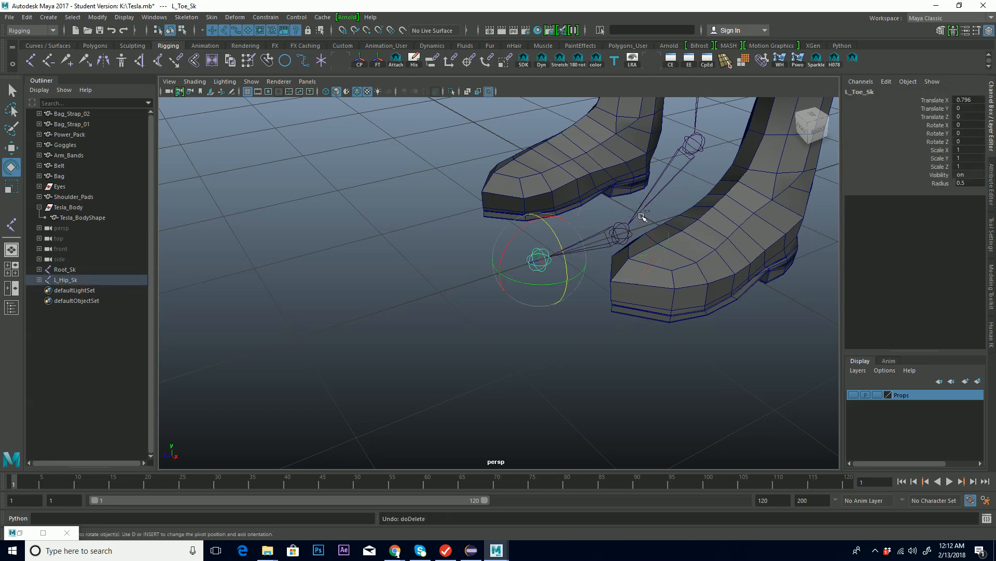
Examine the placement of the leg chain relative to the character's legs in the perspective and side views
middle_click_drag(673, 197, 711, 200, "alt")
right_click_drag(712, 201, 538, 215, "alt")
middle_click_drag(701, 169, 707, 228, "alt")
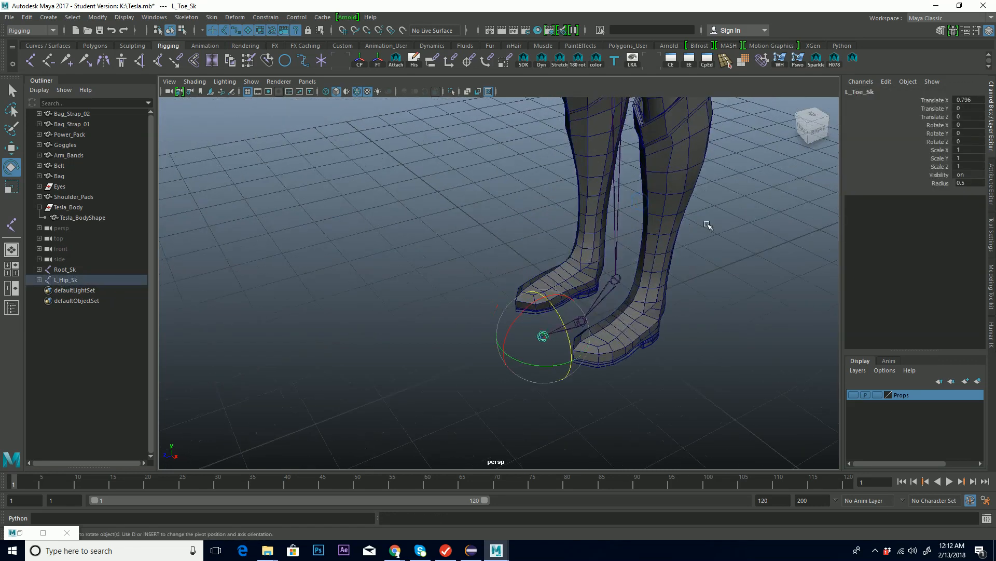
right_click_drag(708, 229, 516, 215, "alt")
left_click_drag(545, 204, 602, 165, "alt")
middle_click_drag(582, 134, 559, 234, "alt")
key("space")
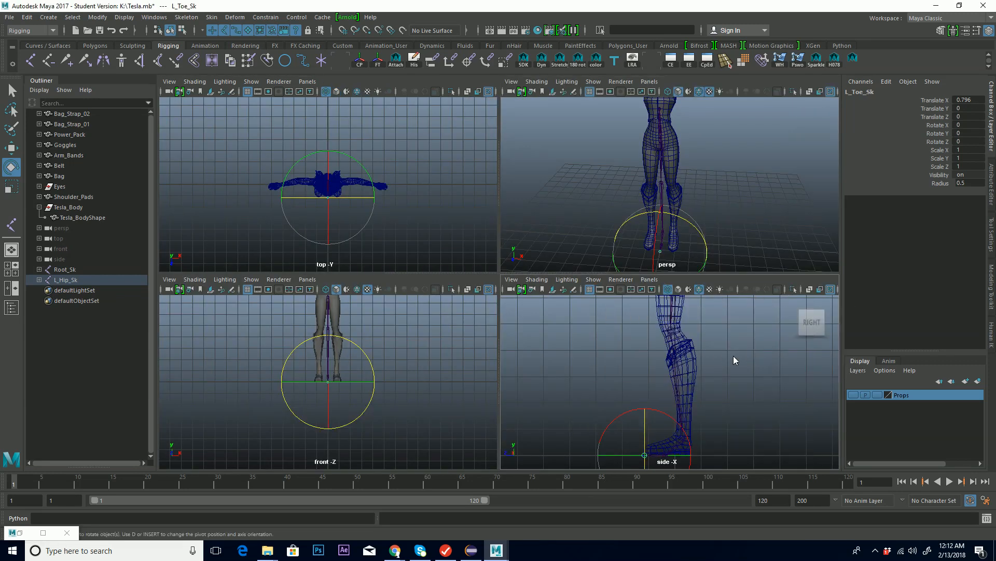
key("space")
right_click_drag(703, 331, 540, 251, "alt")
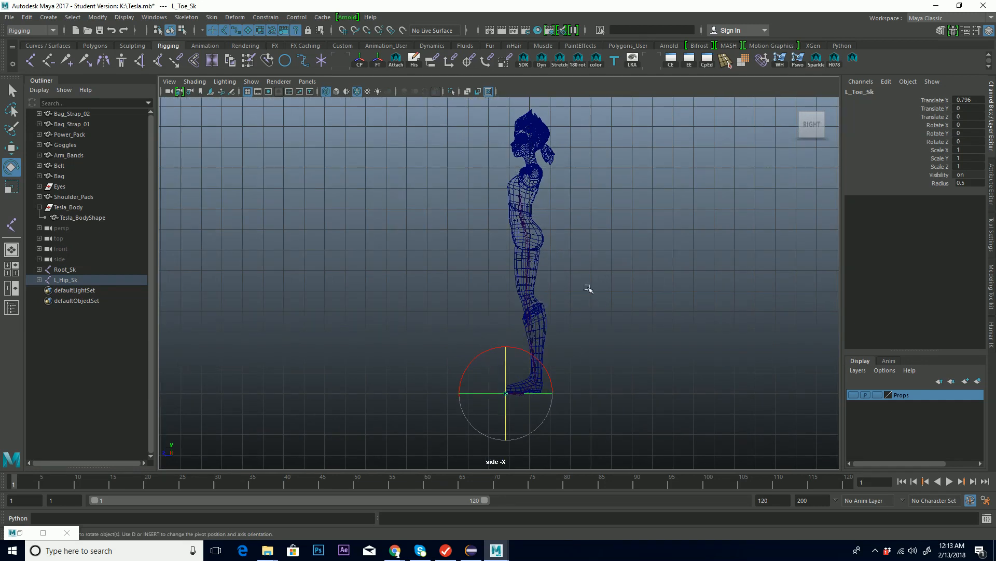
key("space")
left_click_drag(614, 178, 635, 173, "alt")
Move the L_Hip_Sk chain sideways into the character's left leg in the front view, to about X 0.77
key("space")
middle_click_drag(455, 246, 430, 355, "alt")
mouse_move(514, 273)
middle_mouse_down("alt")
mouse_move(520, 284)
mouse_move(476, 298)
middle_mouse_up("alt")
key("4")
right_click_drag(476, 298, 721, 253, "alt")
mouse_move(575, 262)
middle_mouse_down("alt")
mouse_move(625, 246)
mouse_move(596, 228)
mouse_move(596, 143)
middle_mouse_up("alt")
left_click(516, 259)
key("w")
left_click_drag(548, 157, 574, 156)
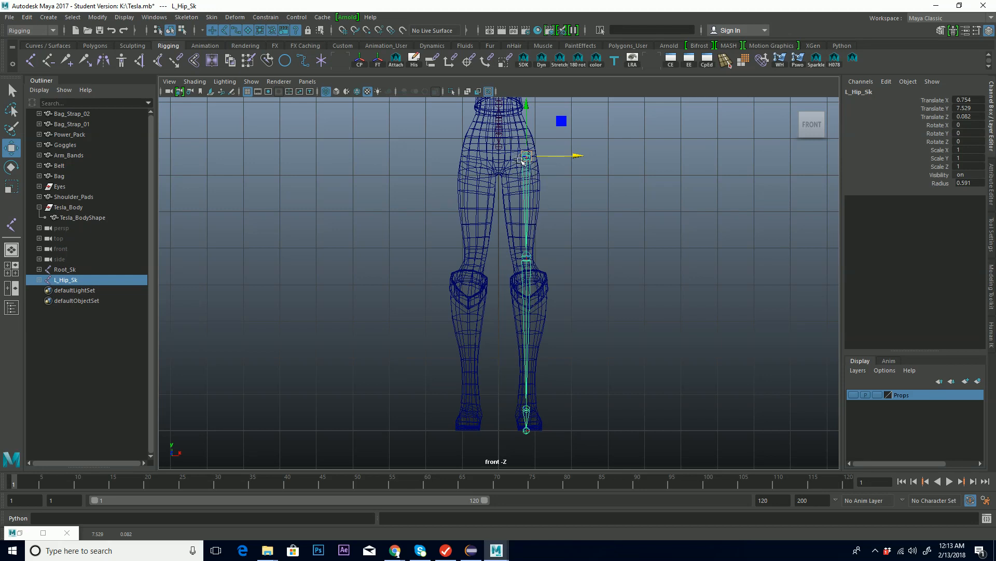
left_click_drag(579, 156, 574, 157)
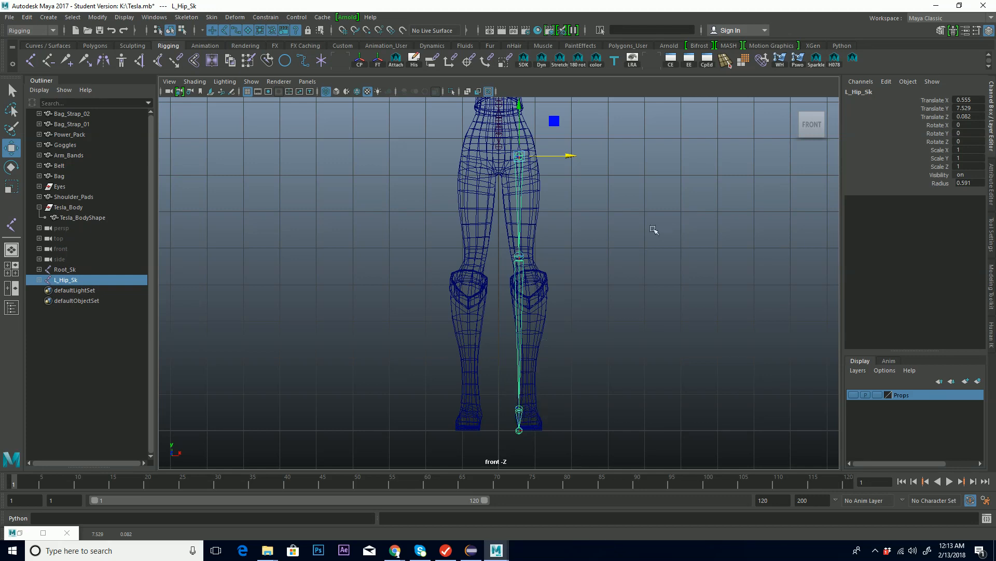
left_click_drag(575, 158, 576, 156)
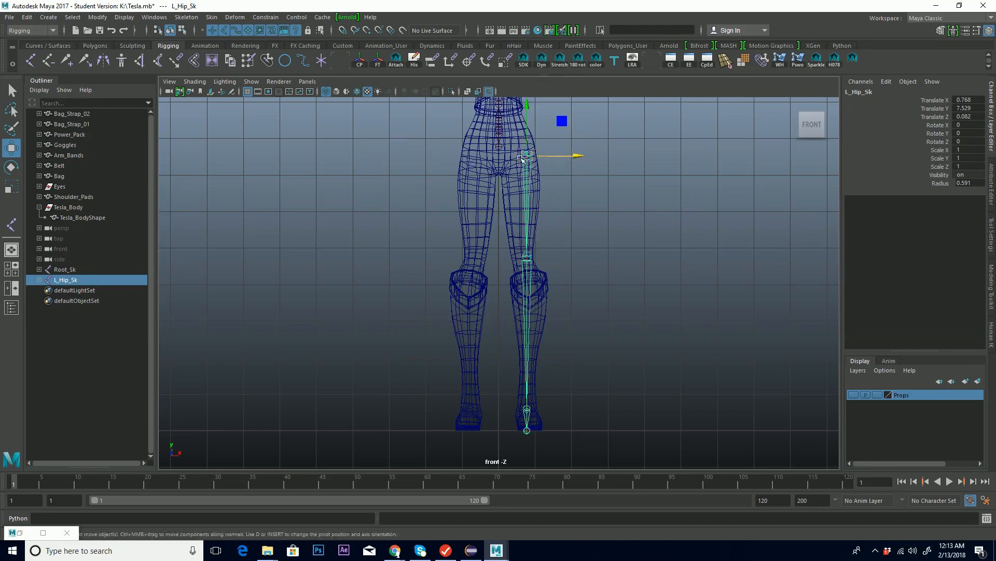
mouse_move(530, 179)
middle_mouse_down("alt")
mouse_move(532, 187)
mouse_move(535, 167)
middle_mouse_up("alt")
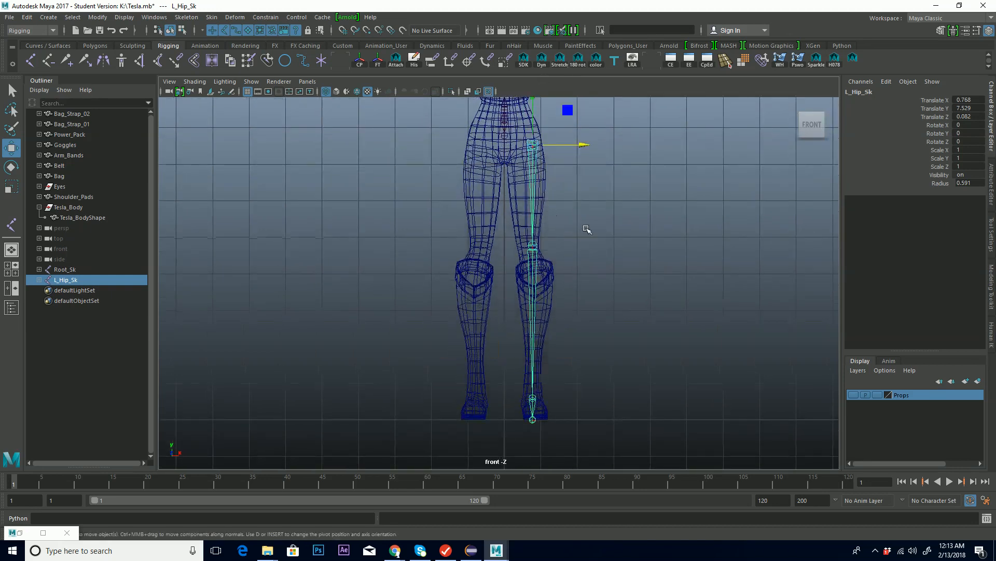
Examine the alignment of the hip, knee, ankle and foot joints with the leg mesh in the side view
key("space")
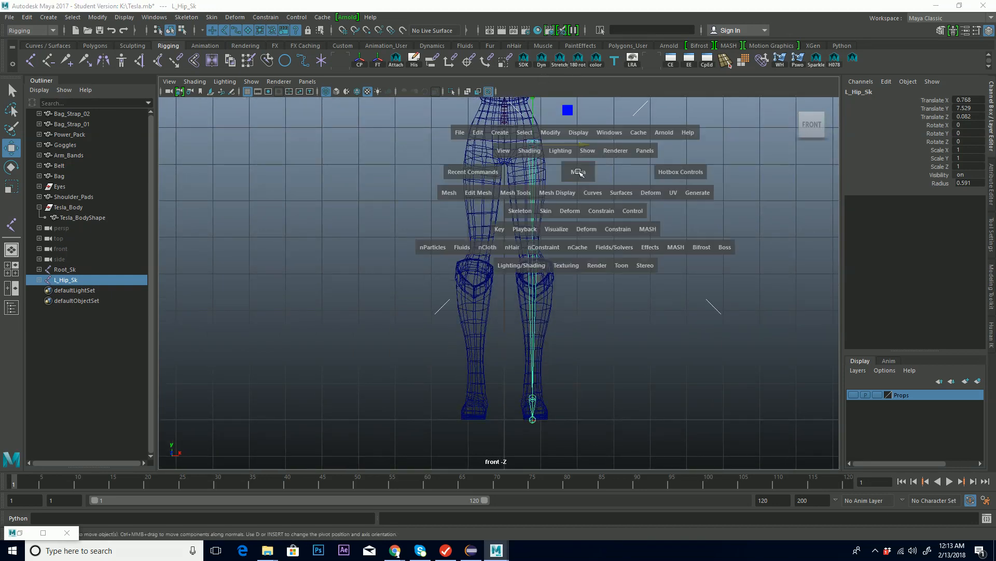
key("space")
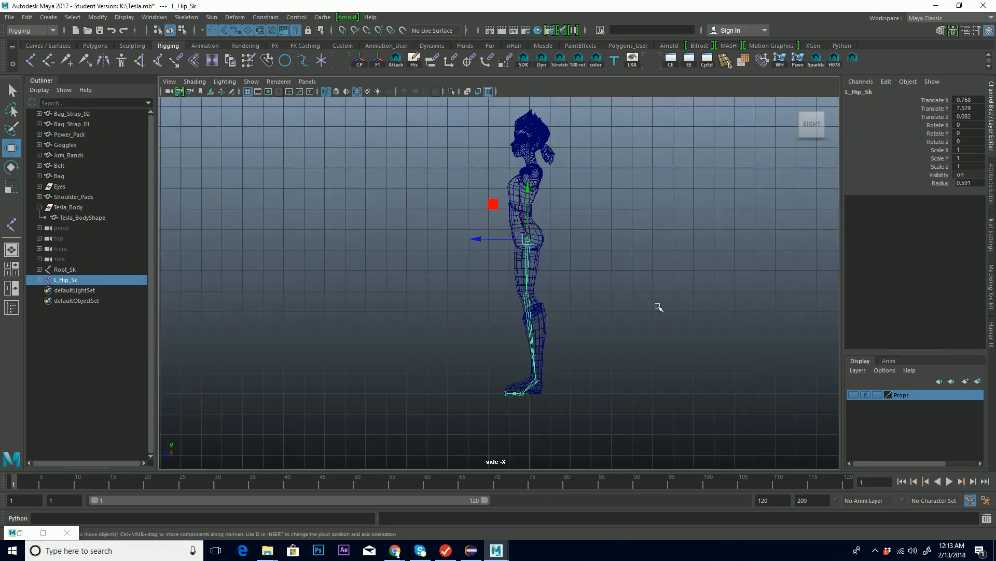
middle_click_drag(492, 326, 543, 303, "alt")
right_click_drag(544, 304, 841, 256, "alt")
middle_click_drag(714, 276, 558, 227, "alt")
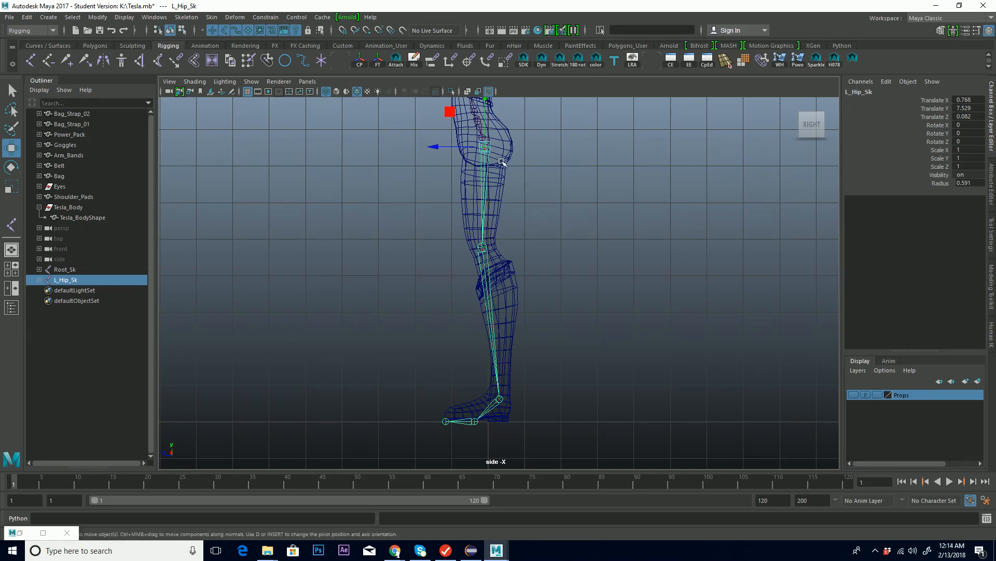
middle_click_drag(494, 317, 519, 264, "alt")
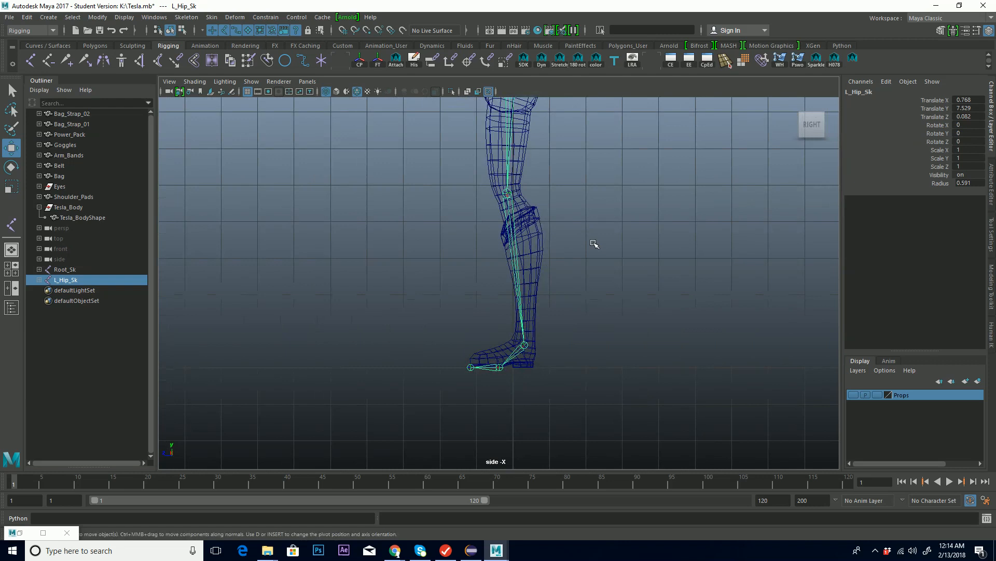
middle_click_drag(546, 221, 546, 244, "alt")
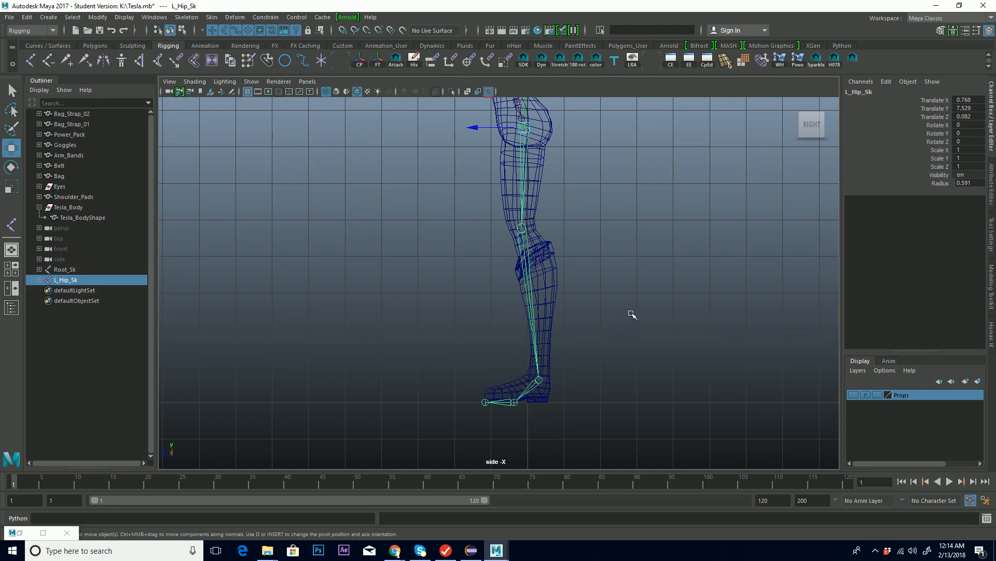
Draw a straight vertical test chain of three joints behind the leg mesh in the side view
middle_click_drag(495, 207, 526, 238, "alt")
right_click_drag(526, 239, 555, 244, "alt")
middle_click_drag(555, 244, 501, 226, "alt")
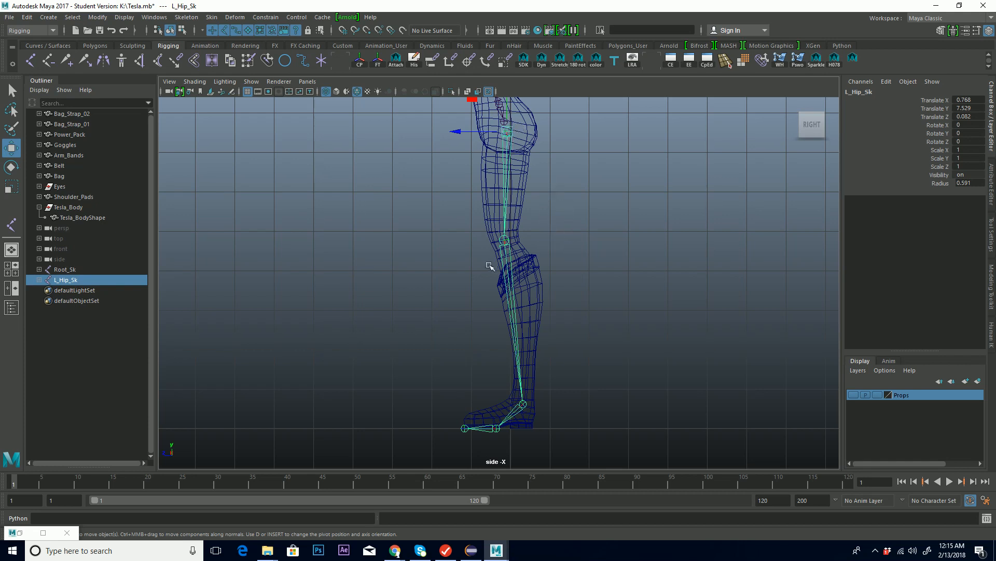
middle_click_drag(507, 177, 524, 193, "alt")
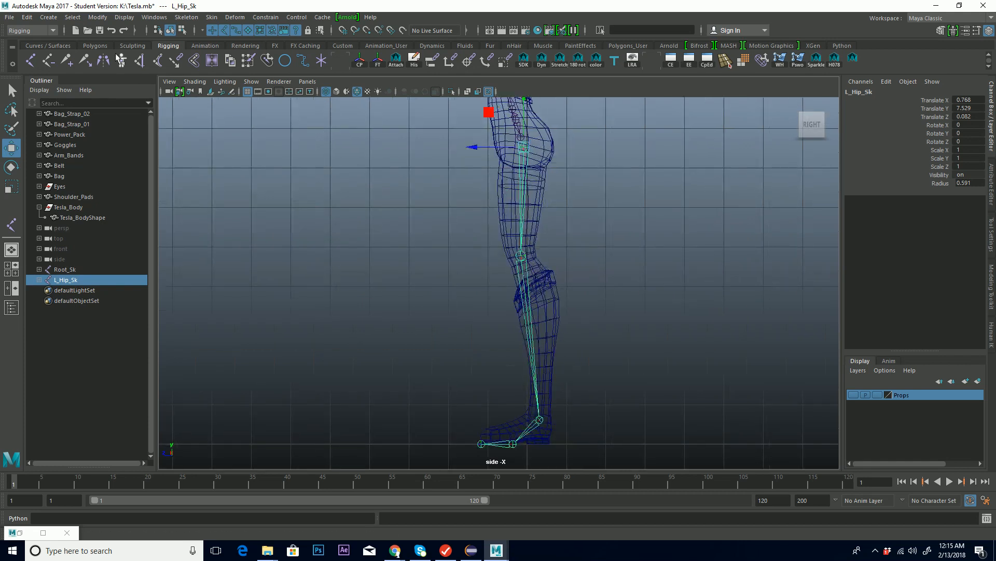
left_click(32, 61)
middle_click_drag(454, 270, 391, 227, "alt")
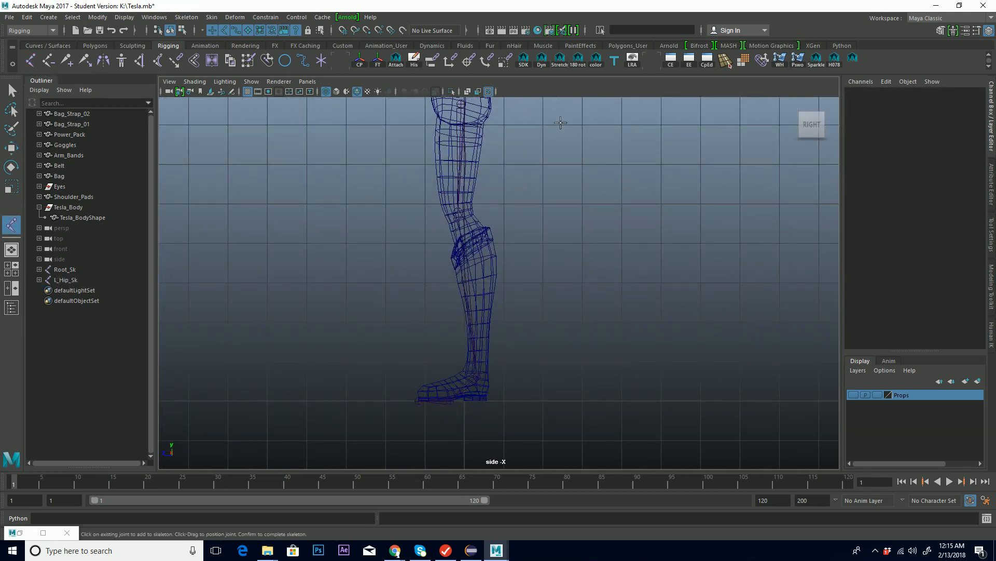
left_click(563, 116)
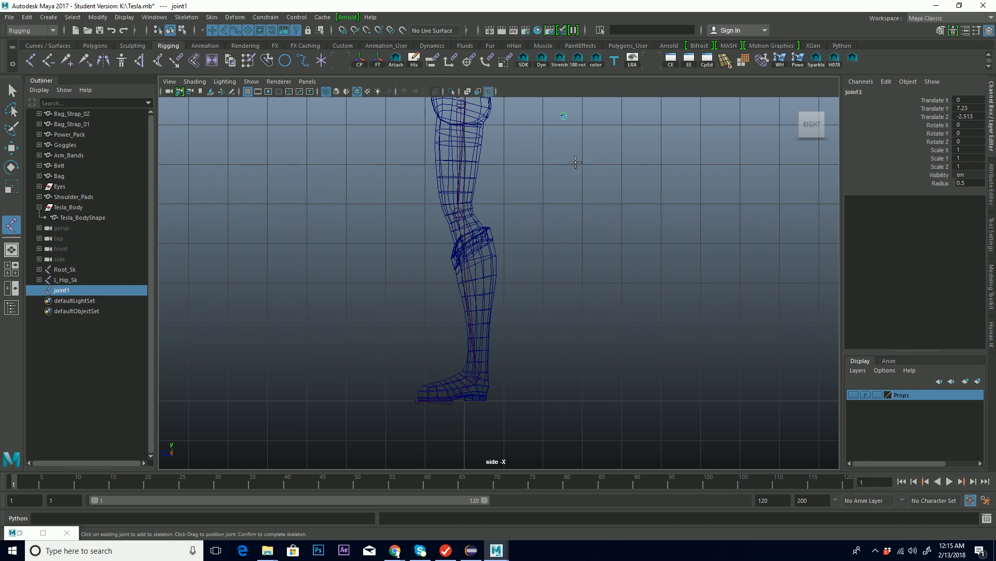
left_click_drag(568, 169, 563, 255)
left_click_drag(564, 365, 563, 400)
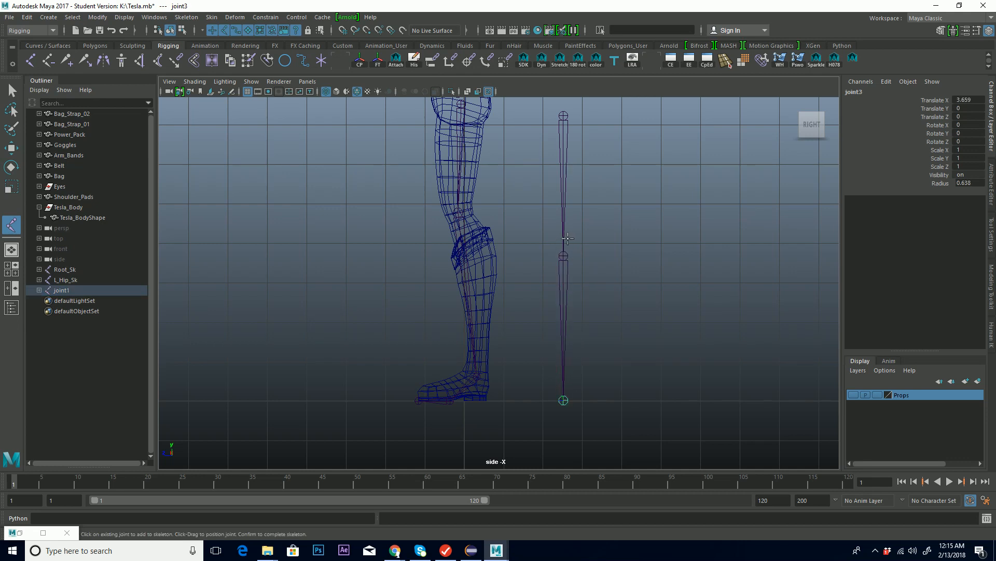
Try moving only the test chain's middle joint forward about 0.23 in pivot editing mode, and undo the move
key("w")
left_click(565, 256)
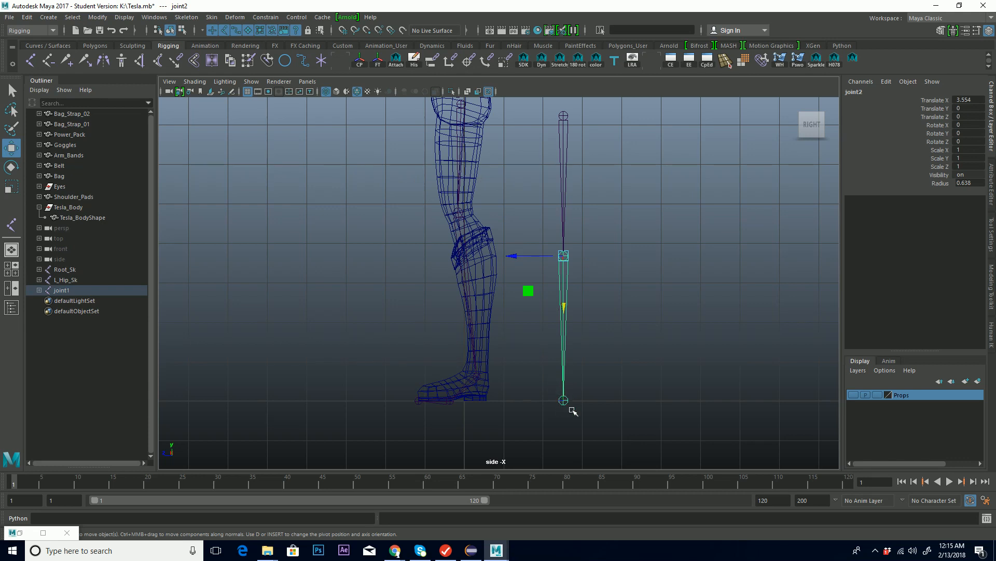
middle_click_drag(526, 261, 502, 276, "alt")
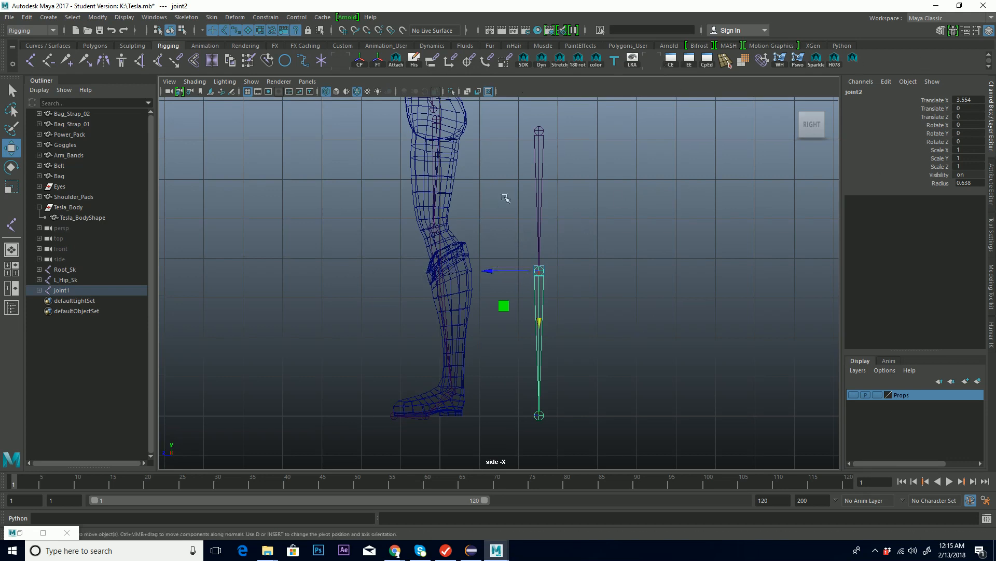
middle_click_drag(520, 267, 515, 240, "alt")
right_click_drag(515, 241, 683, 229, "alt")
middle_click_drag(655, 223, 613, 281, "alt")
right_click_drag(613, 282, 450, 279, "alt")
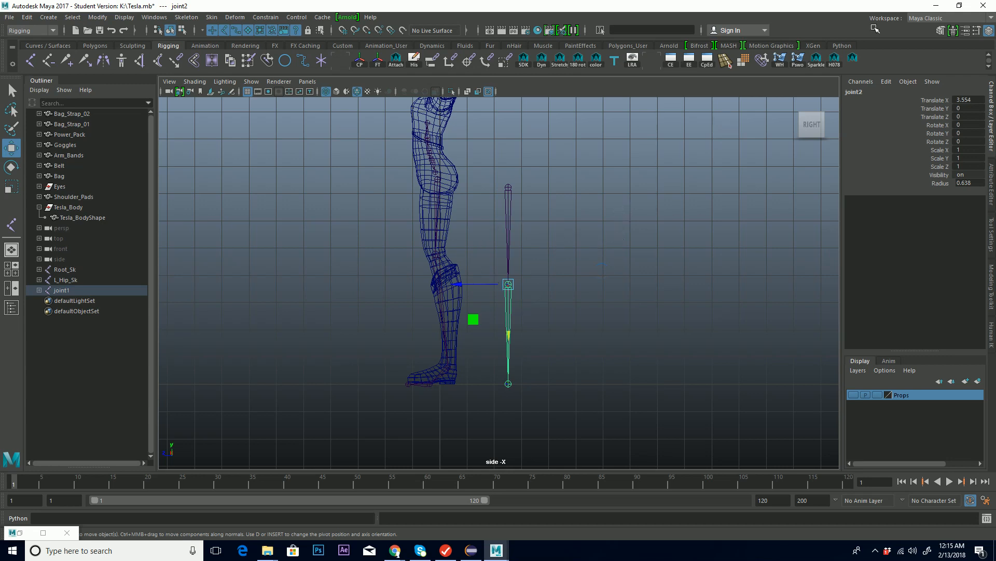
key("Insert")
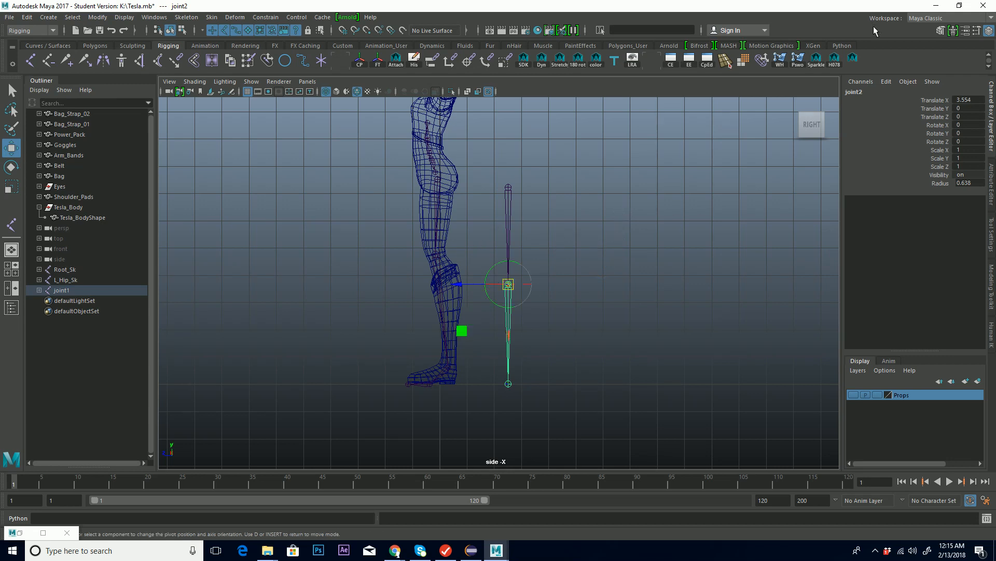
middle_click_drag(461, 288, 465, 280, "alt")
right_click_drag(465, 280, 700, 259, "alt")
middle_click_drag(565, 249, 545, 272, "alt")
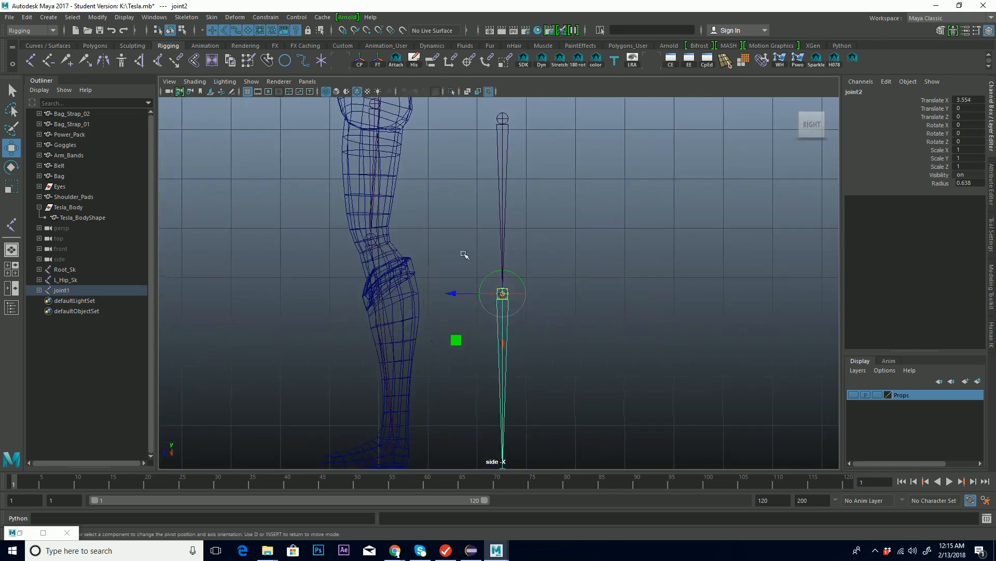
middle_click_drag(516, 341, 571, 309, "alt")
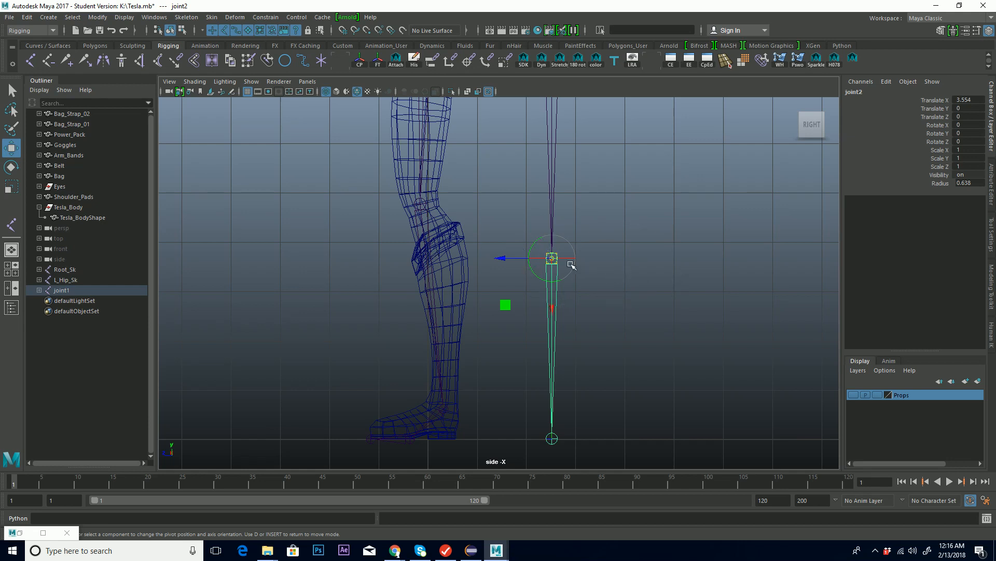
left_click_drag(503, 258, 494, 259)
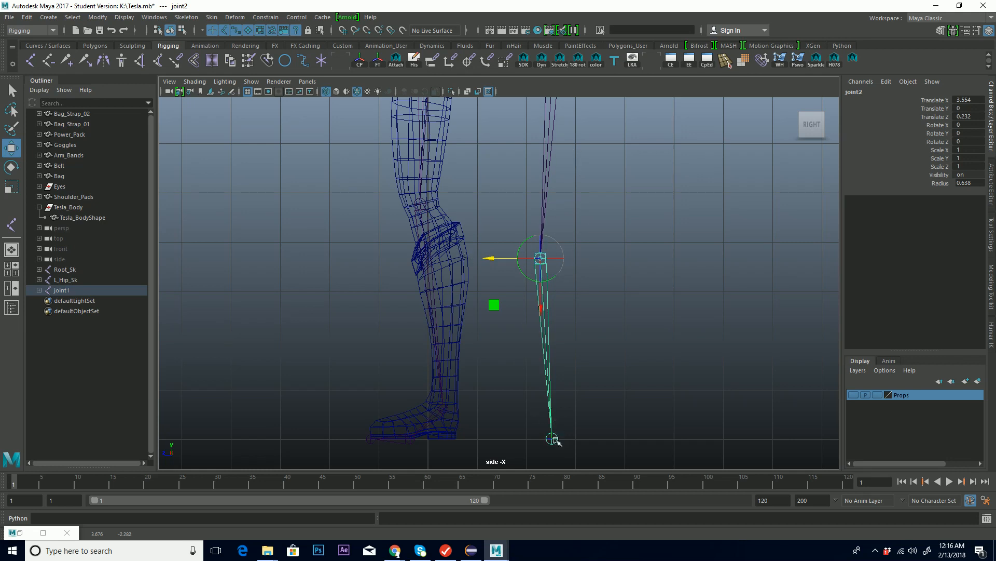
key("ctrl+z")
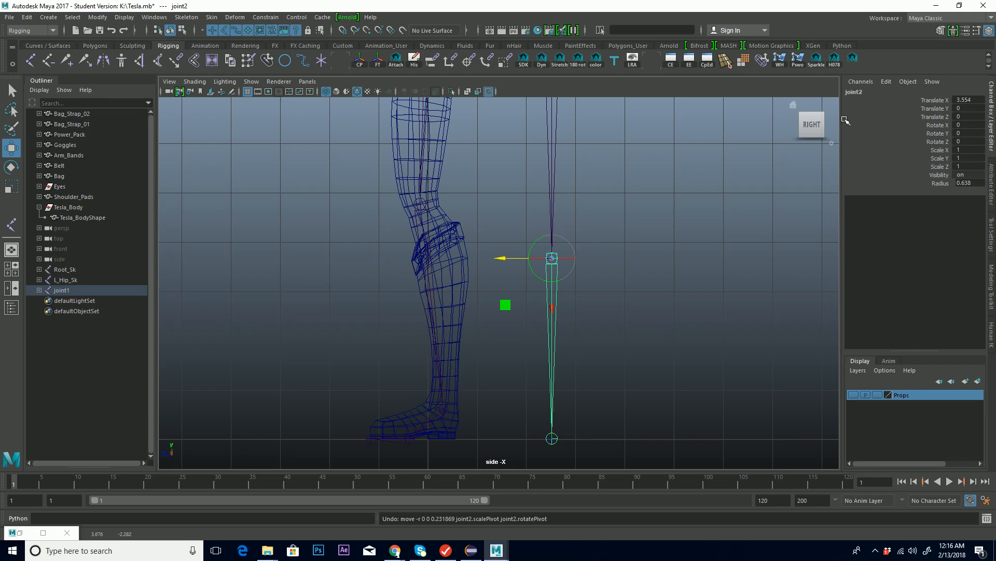
Try moving the test chain's middle joint together with its child joint forward about 0.5, and undo the move
key("w")
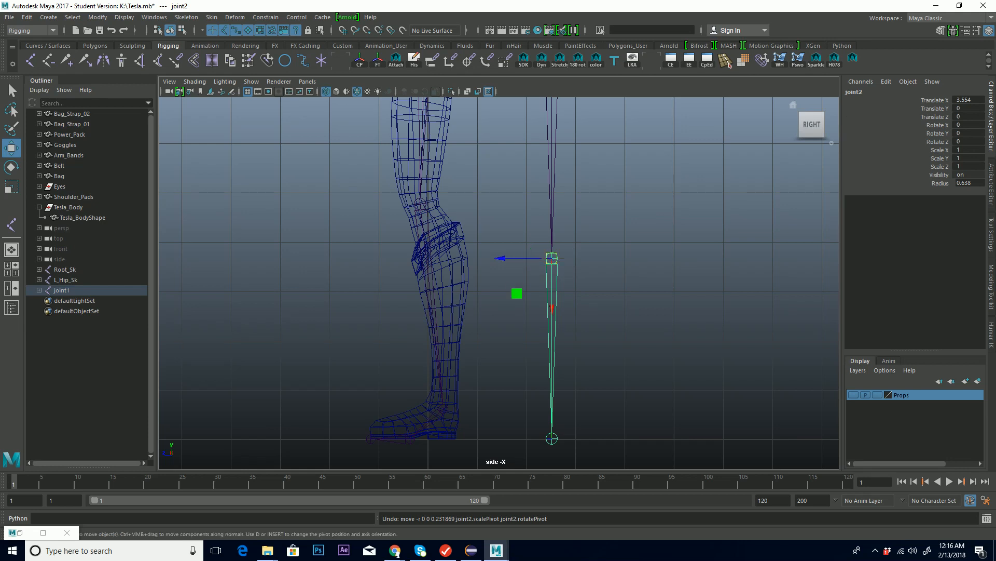
left_click(502, 260)
left_click_drag(501, 260, 477, 259)
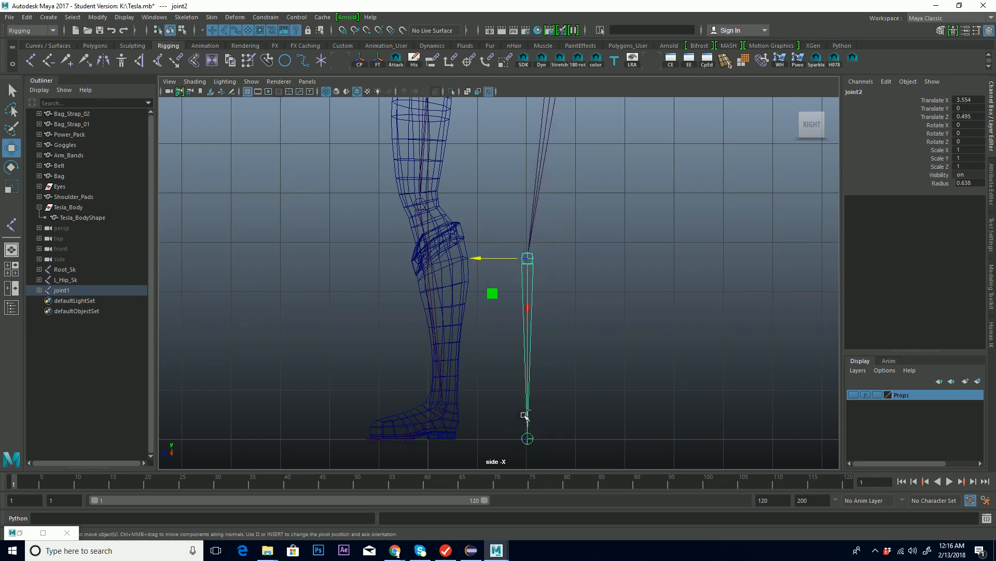
key("ctrl+z")
middle_click_drag(598, 186, 580, 126, "alt")
right_click_drag(580, 127, 542, 231, "alt")
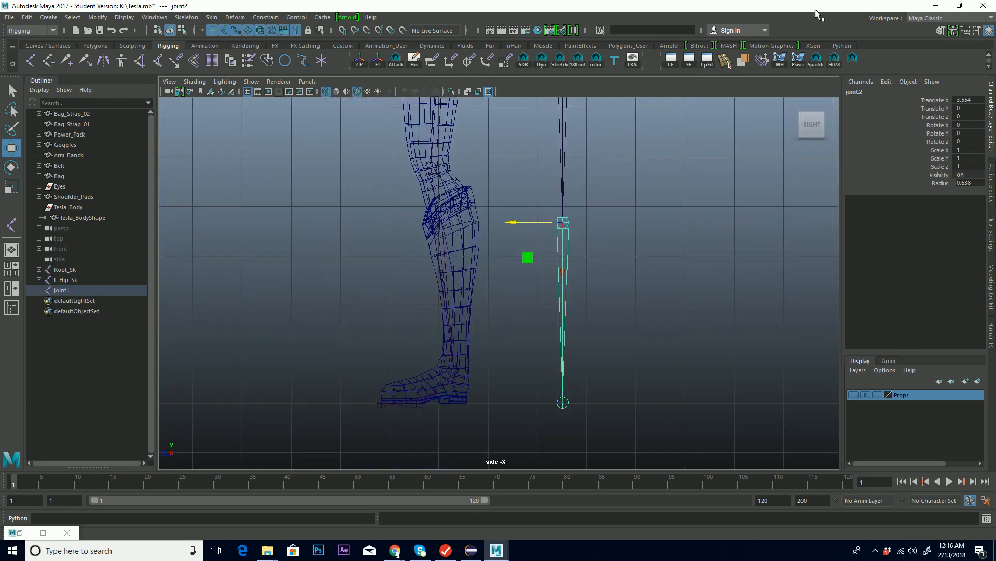
Shift only the test chain's middle joint slightly forward in pivot editing mode, to about Z 0.02, for a slight knee bend
key("Insert")
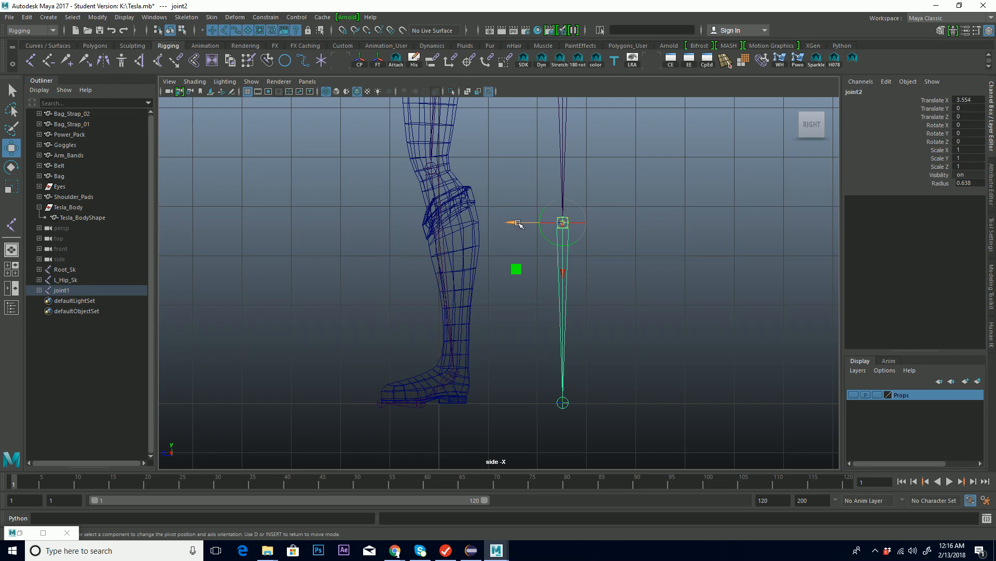
left_click_drag(516, 222, 513, 224)
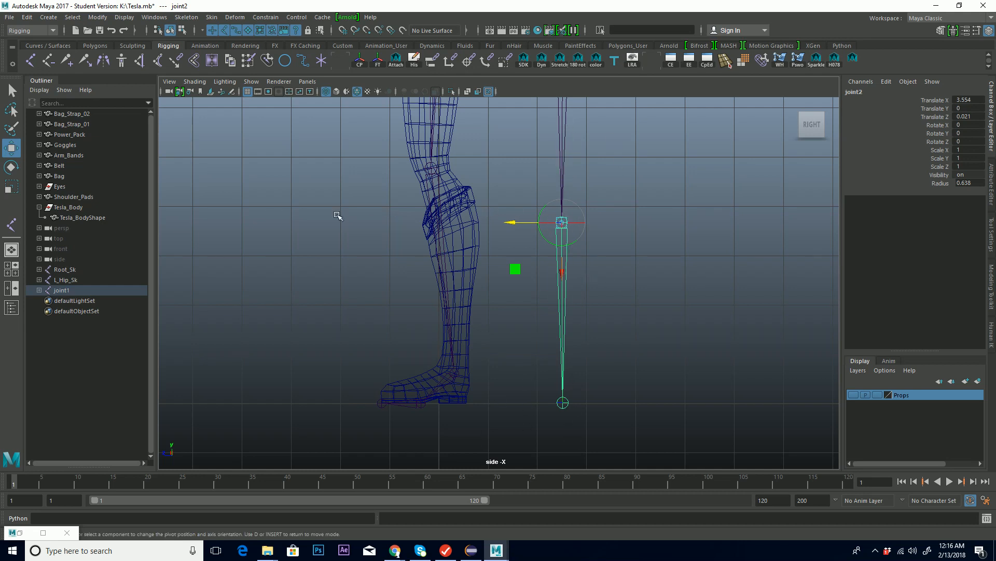
middle_click_drag(537, 215, 550, 233, "alt")
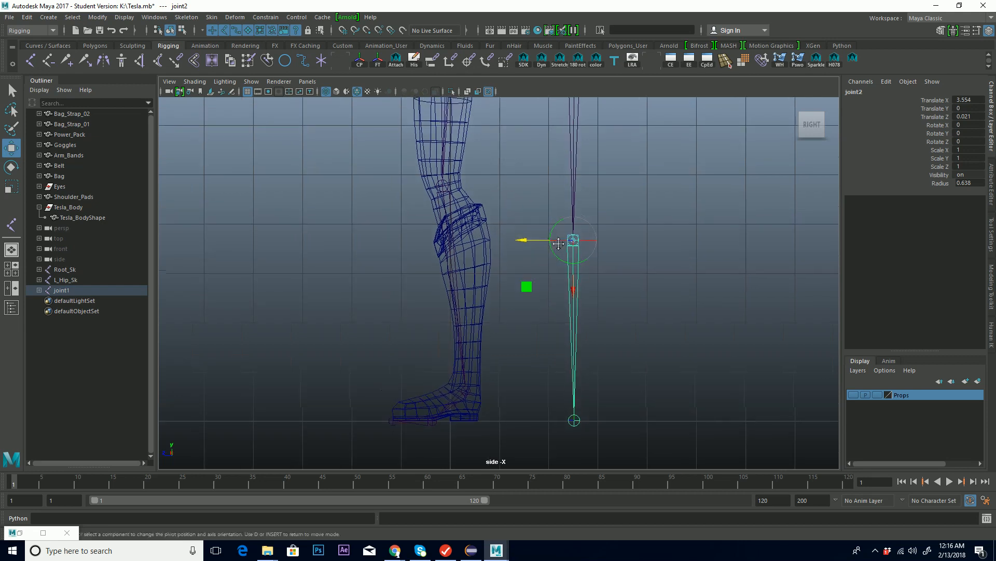
middle_click_drag(540, 272, 543, 318, "alt")
right_click_drag(543, 318, 525, 265, "alt")
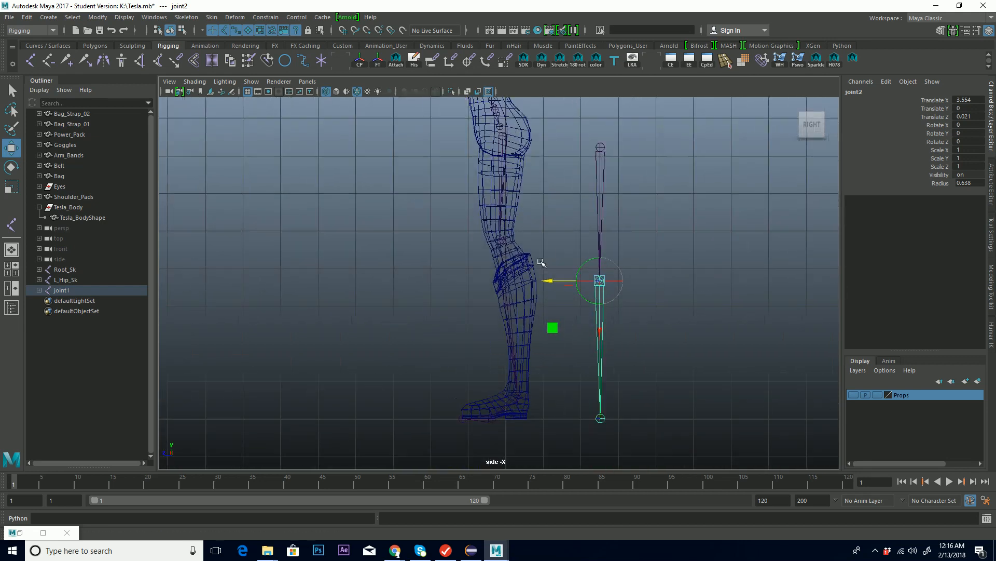
middle_click_drag(525, 265, 614, 275, "alt")
middle_click_drag(687, 236, 661, 214, "alt")
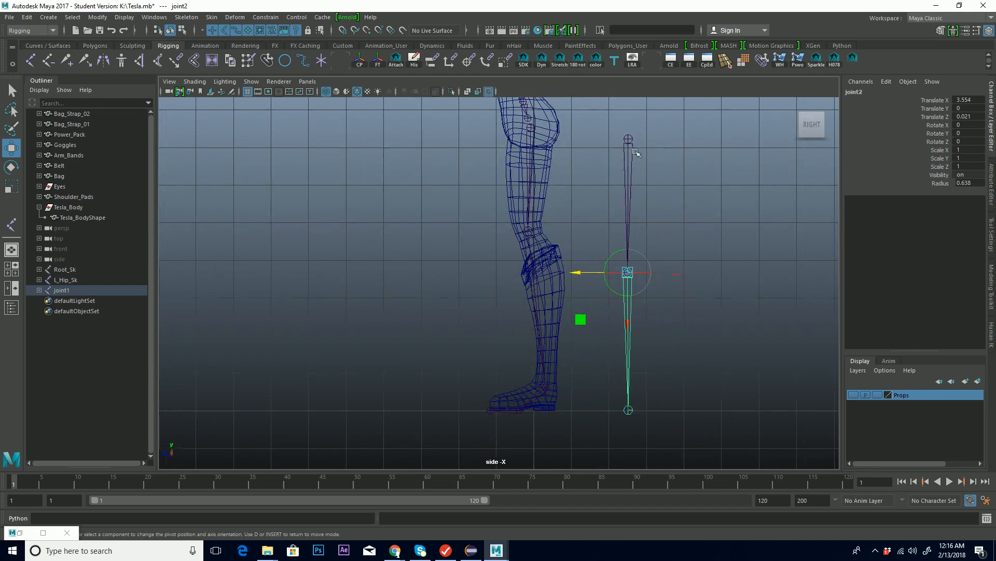
middle_click_drag(637, 152, 620, 154, "alt")
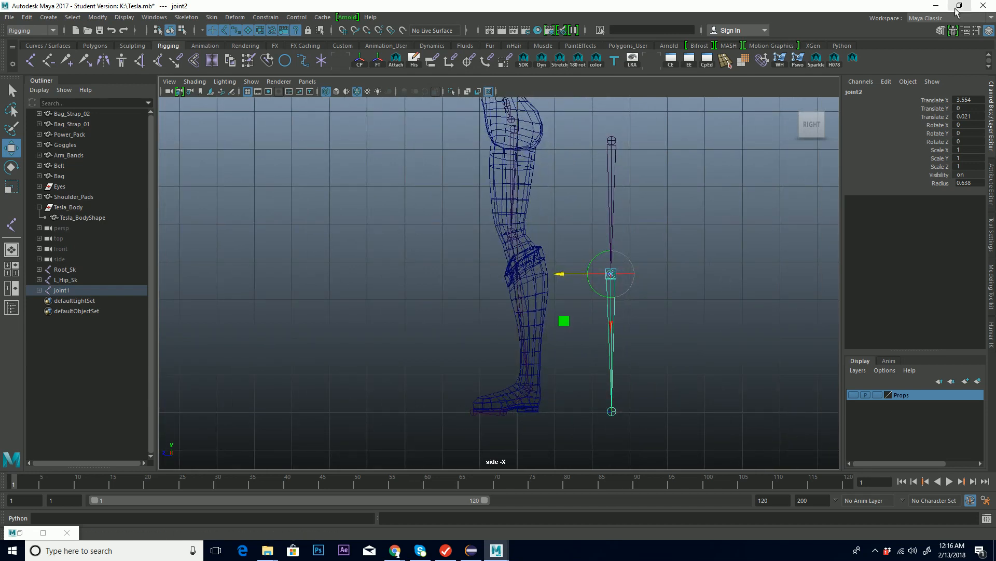
Delete the whole three-joint test chain behind the leg
key("w")
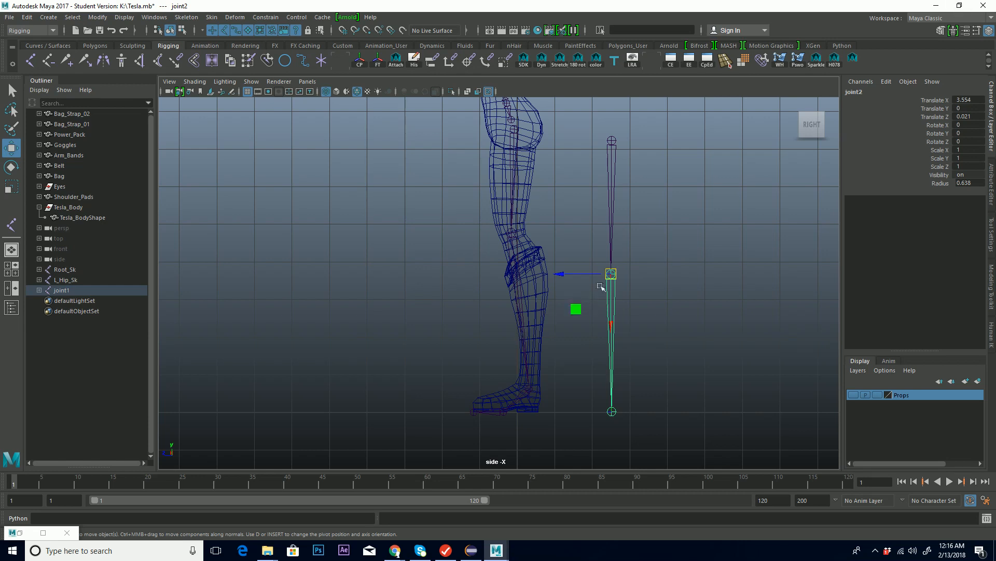
left_click(614, 152)
key("Delete")
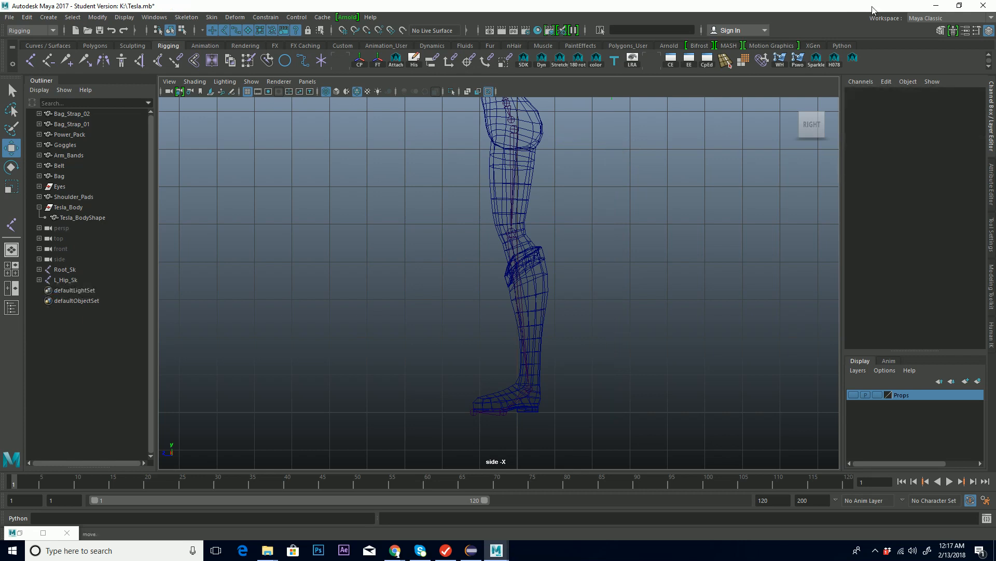
Parent the L_Hip_Sk leg chain to the Pelvis_Sk joint
middle_click_drag(554, 203, 608, 270, "alt")
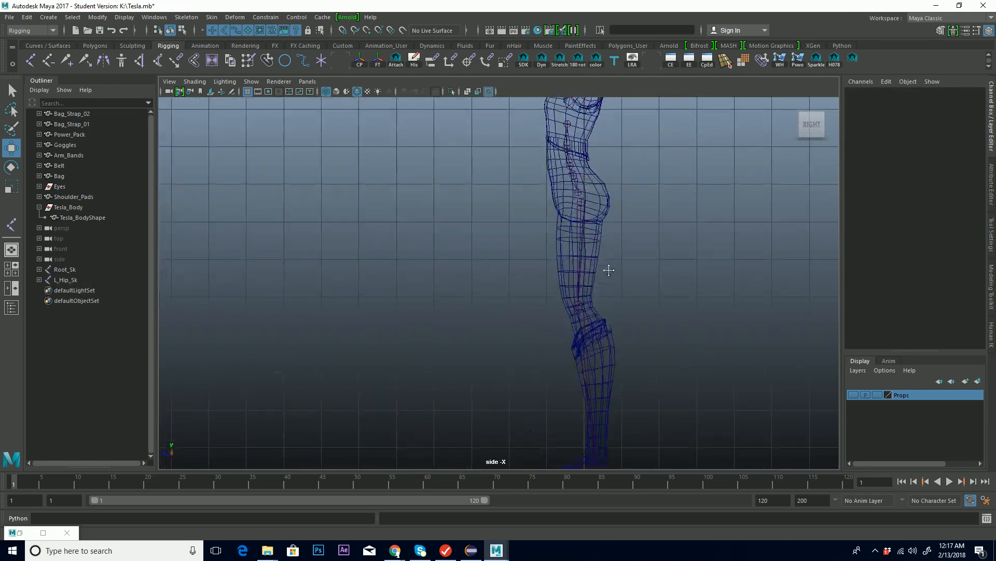
left_click(585, 212)
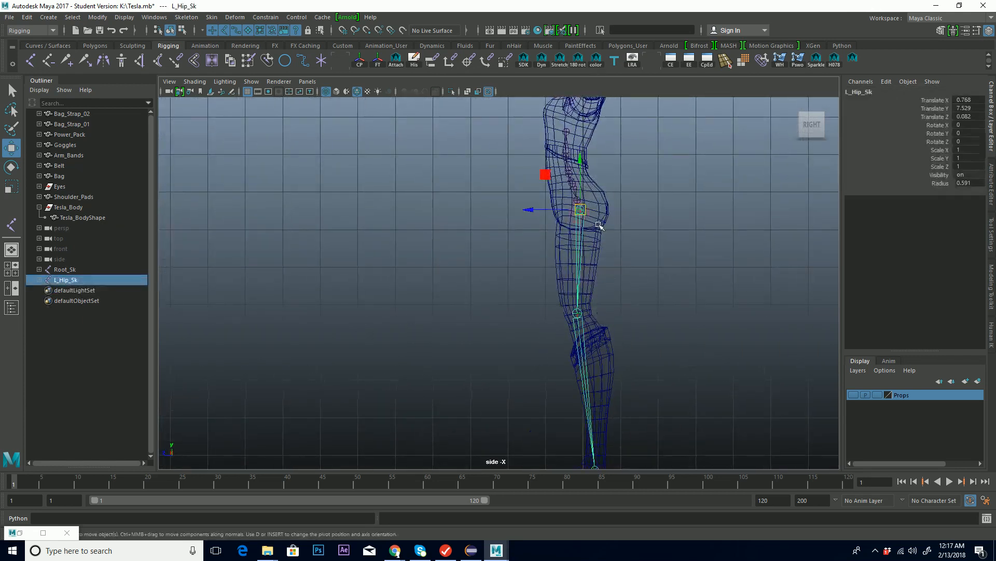
key("q")
left_click(583, 207)
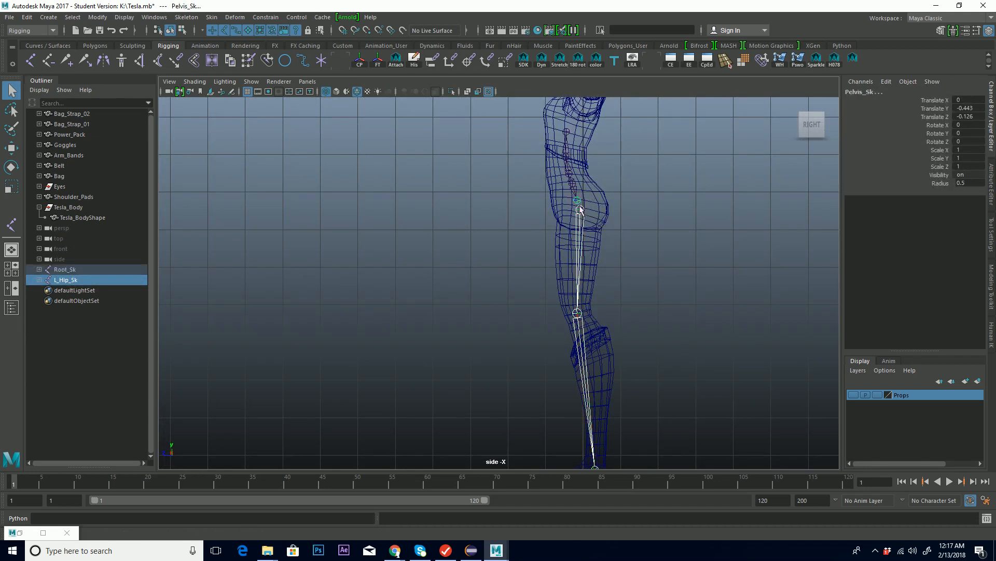
key("p")
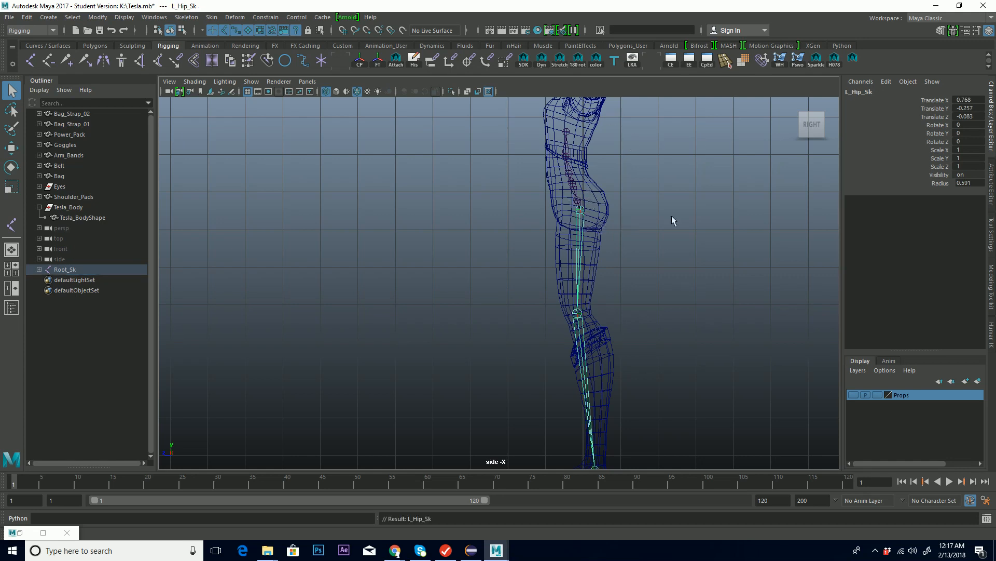
Examine the connection between the pelvis and the left leg chain from the front in the perspective view
key("space")
key("space")
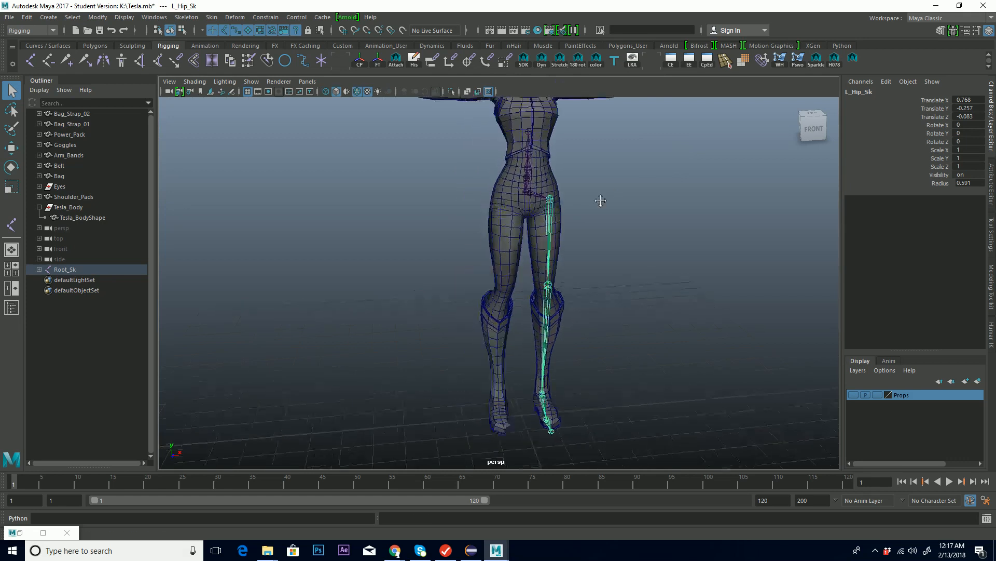
middle_click_drag(601, 201, 614, 206, "alt")
left_click_drag(614, 258, 575, 246, "alt")
middle_click_drag(554, 206, 656, 235, "alt")
right_click_drag(644, 234, 464, 247, "alt")
middle_click_drag(577, 289, 596, 261, "alt")
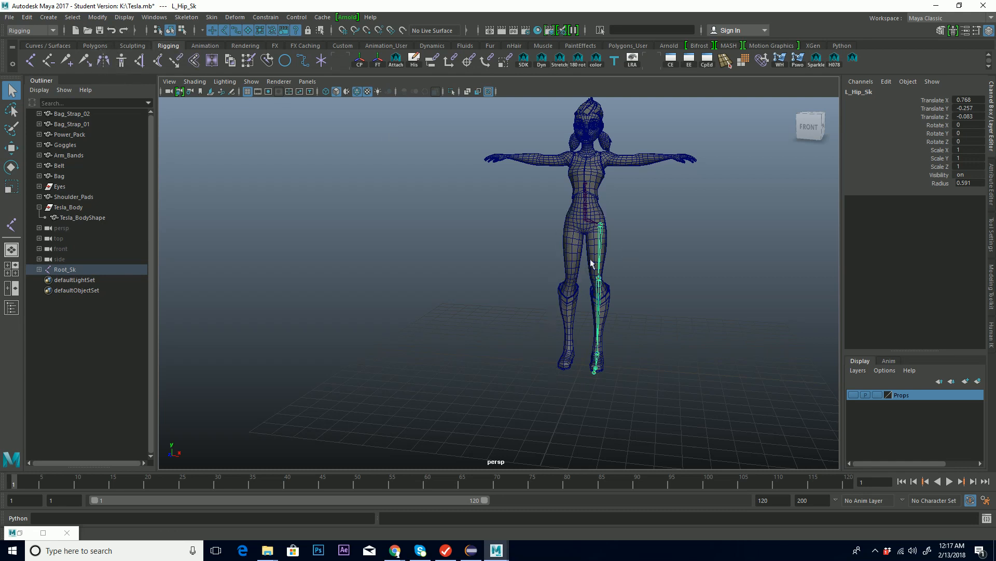
left_click_drag(576, 280, 593, 279, "alt")
right_click_drag(540, 291, 786, 236, "alt")
middle_click_drag(730, 229, 490, 250, "alt")
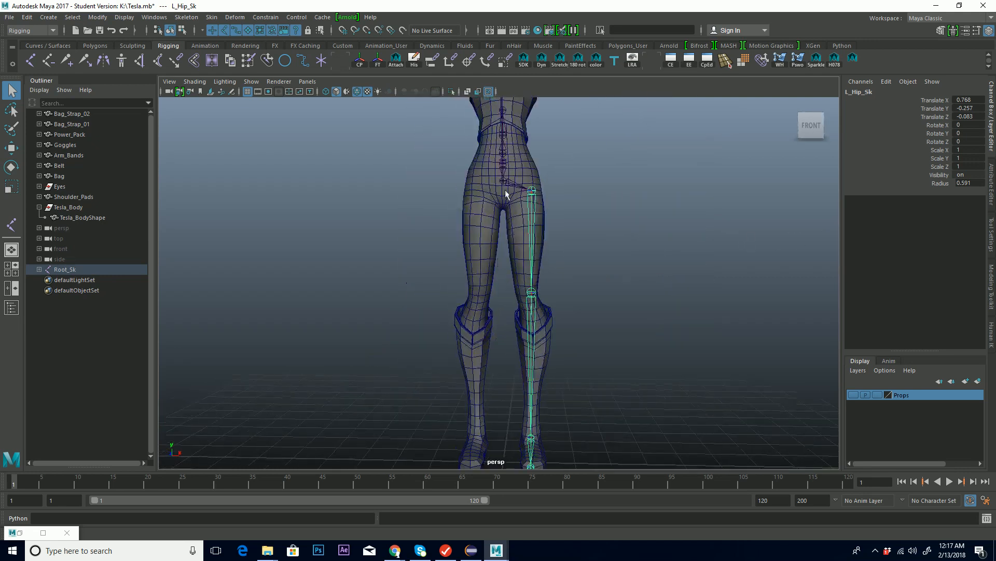
Open the Mirror Joints options for the L_Hip_Sk chain and reset the settings to their defaults
left_click(192, 20)
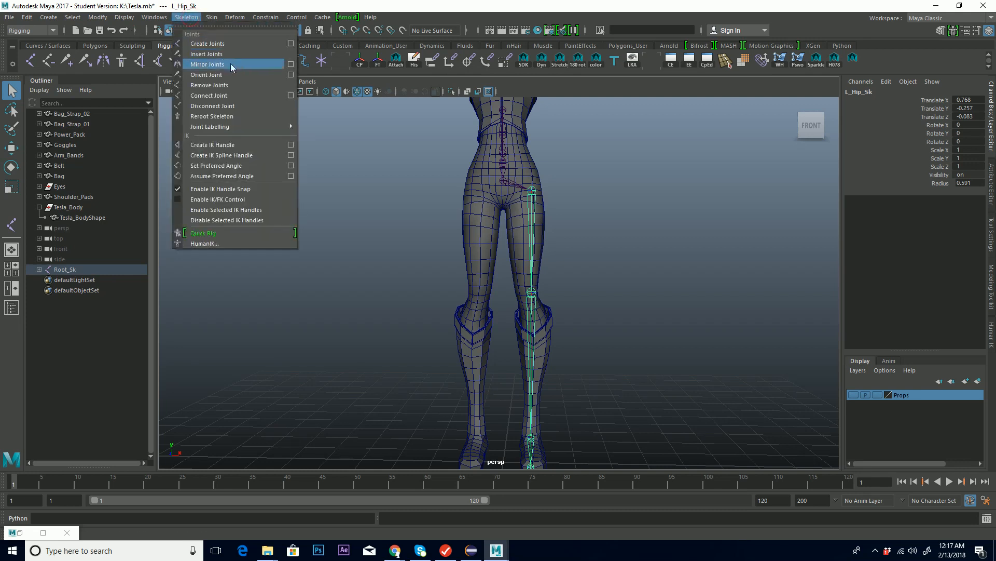
left_click(292, 64)
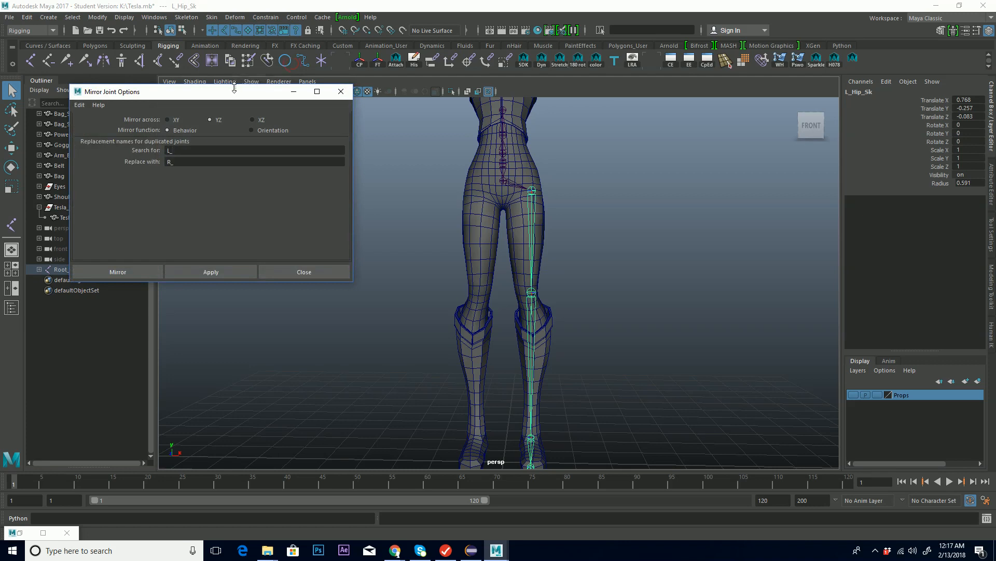
left_click_drag(228, 95, 275, 82)
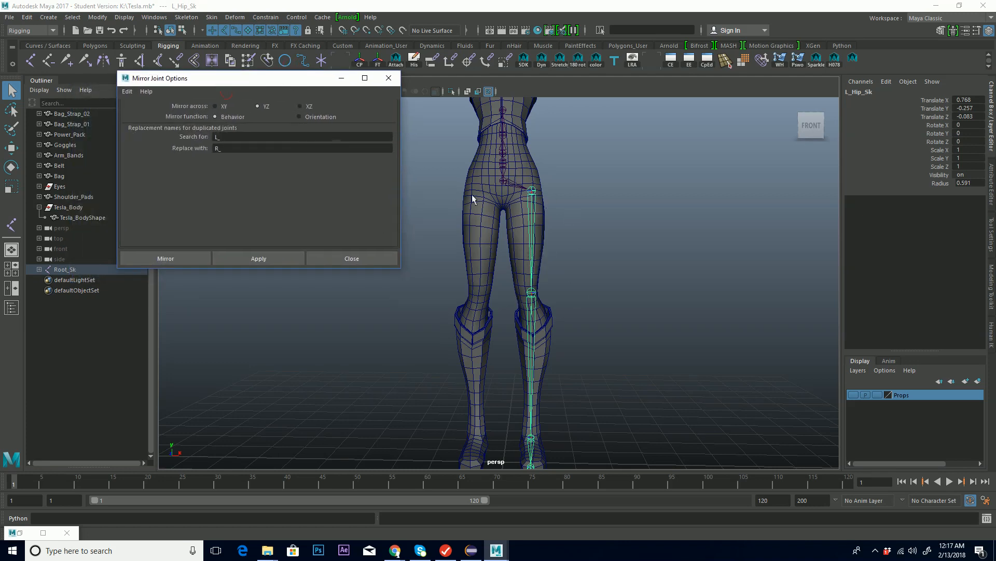
left_click(126, 91)
left_click(136, 111)
middle_click_drag(531, 234, 637, 196, "alt")
right_click_drag(743, 246, 655, 265, "alt")
left_click_drag(616, 335, 585, 338, "alt")
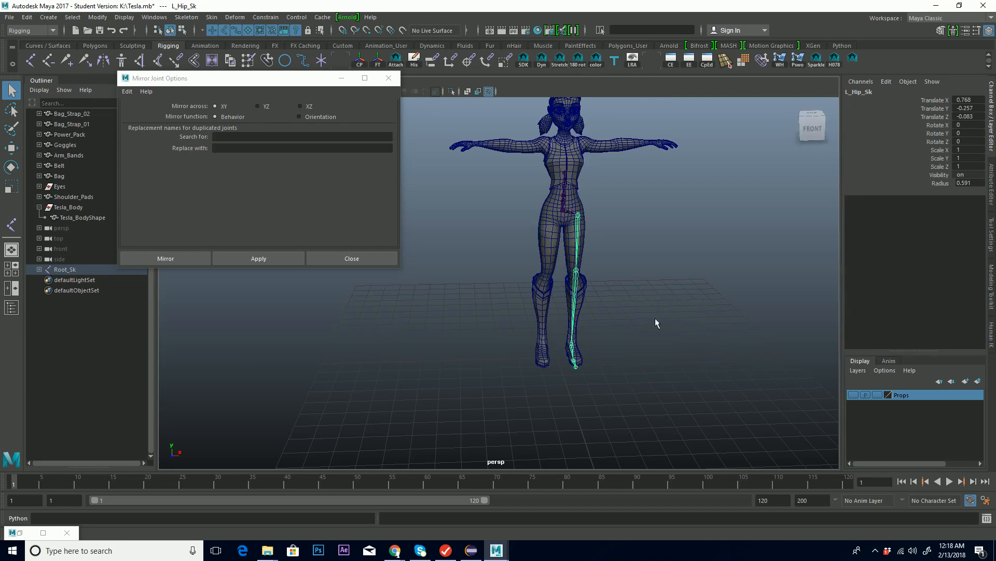
Try to mirror the L_Hip_Sk leg chain across the XY plane with the Behavior function
left_click_drag(628, 323, 501, 224, "alt")
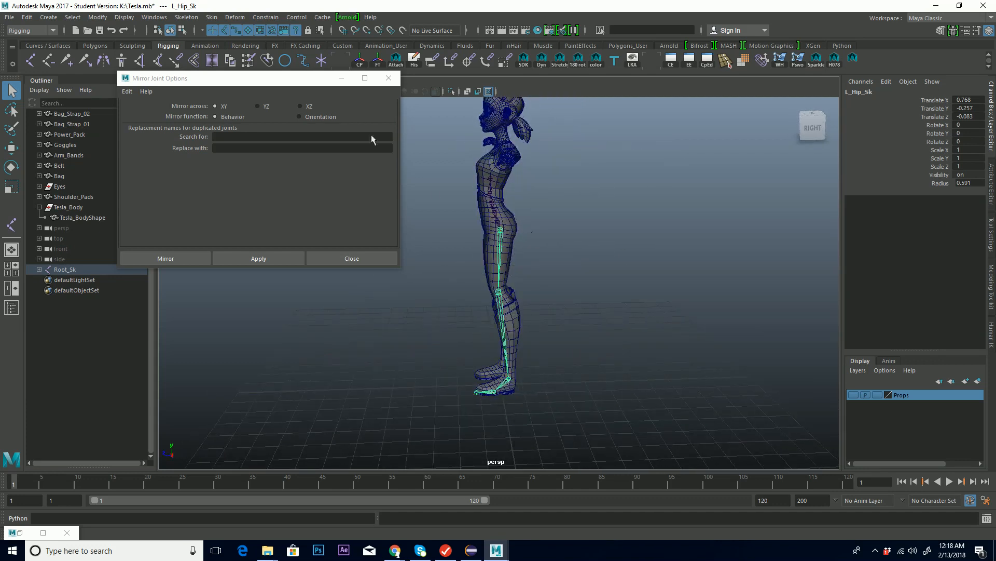
left_click(251, 256)
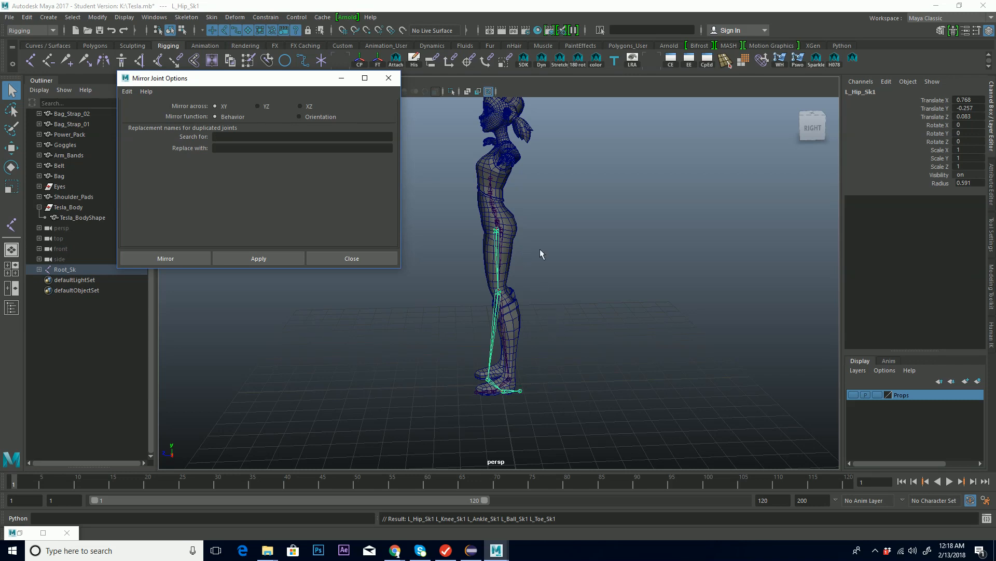
key("ctrl+z")
key("ctrl+z")
key("ctrl+z")
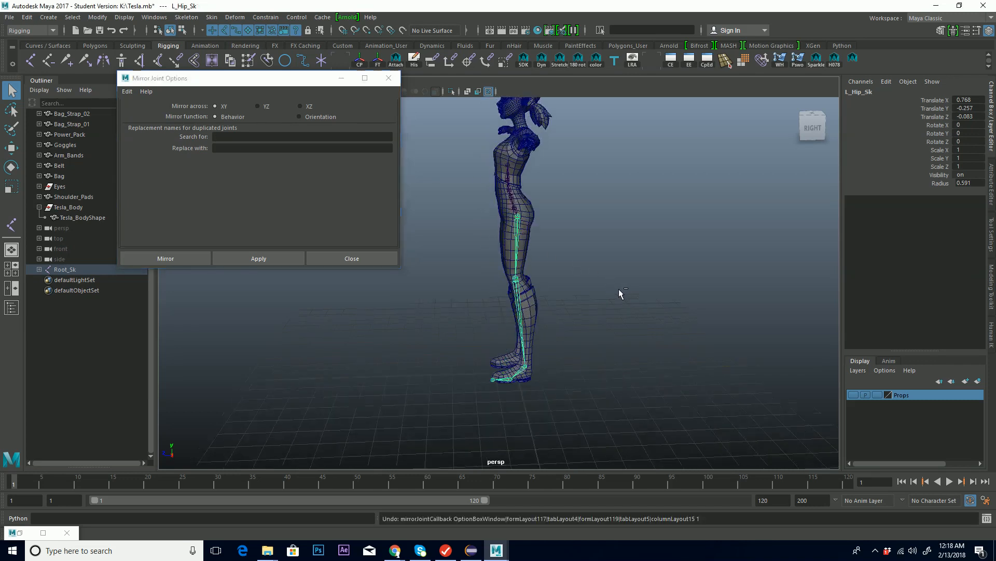
Parent the detached L_Hip_Sk chain back to the Pelvis_Sk joint
left_click_drag(519, 228, 568, 215, "alt")
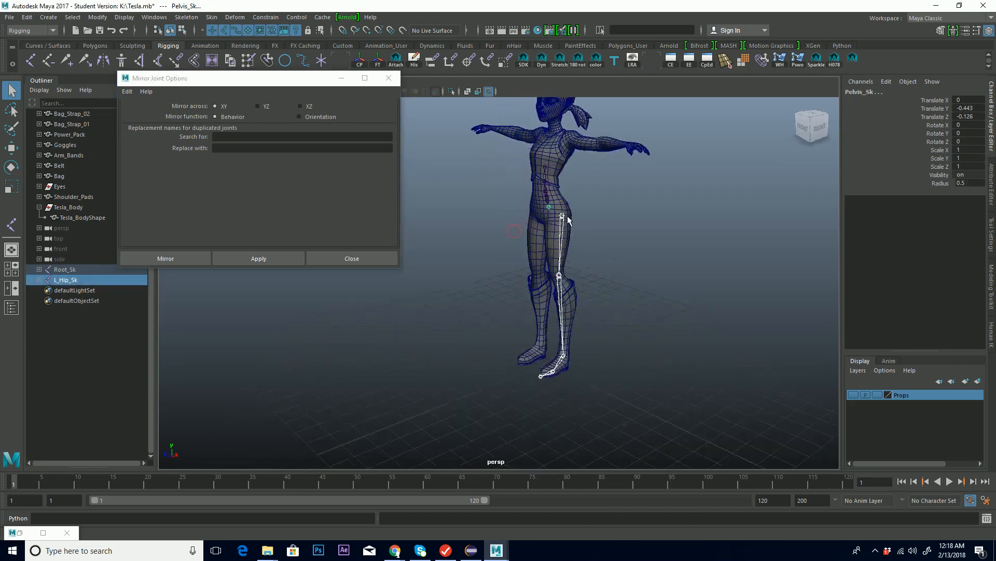
left_click(584, 215)
left_click(563, 215)
left_click(549, 208, "shift")
key("p")
Mirror the L_Hip_Sk chain across YZ with the Behavior function, replacing L_ with R_ in the duplicated joint names
left_click_drag(727, 215, 545, 202, "alt")
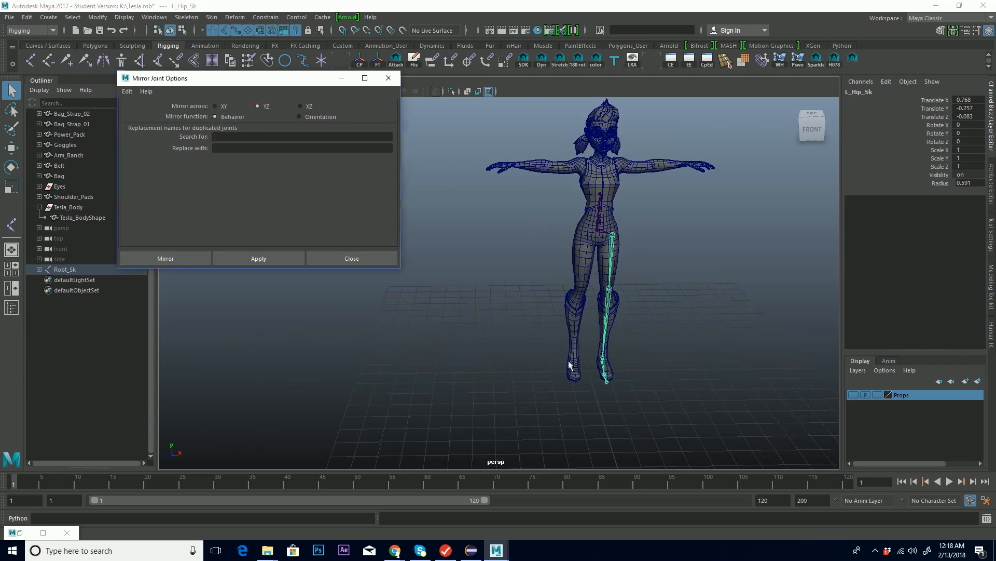
left_click_drag(647, 349, 611, 251, "alt")
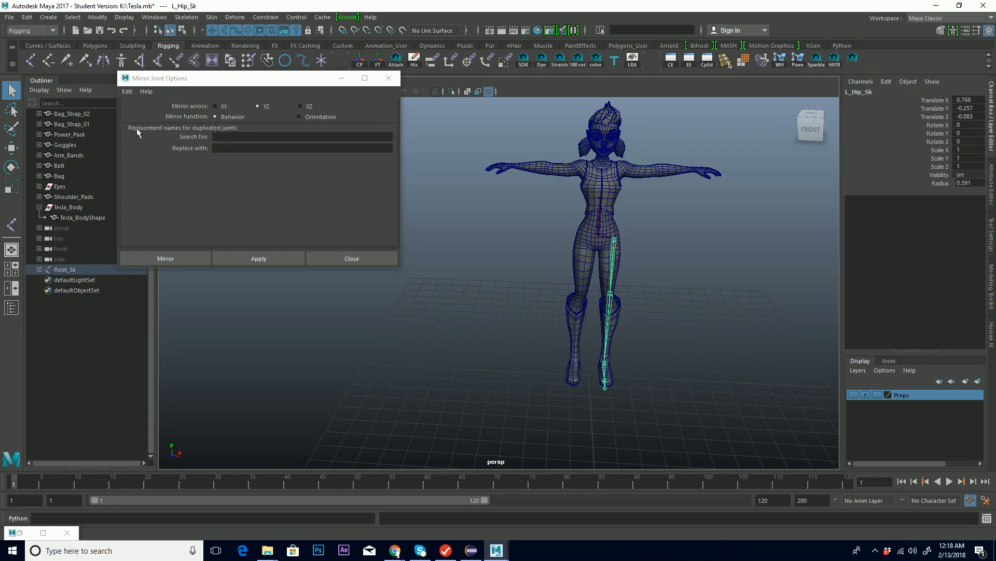
left_click(224, 136)
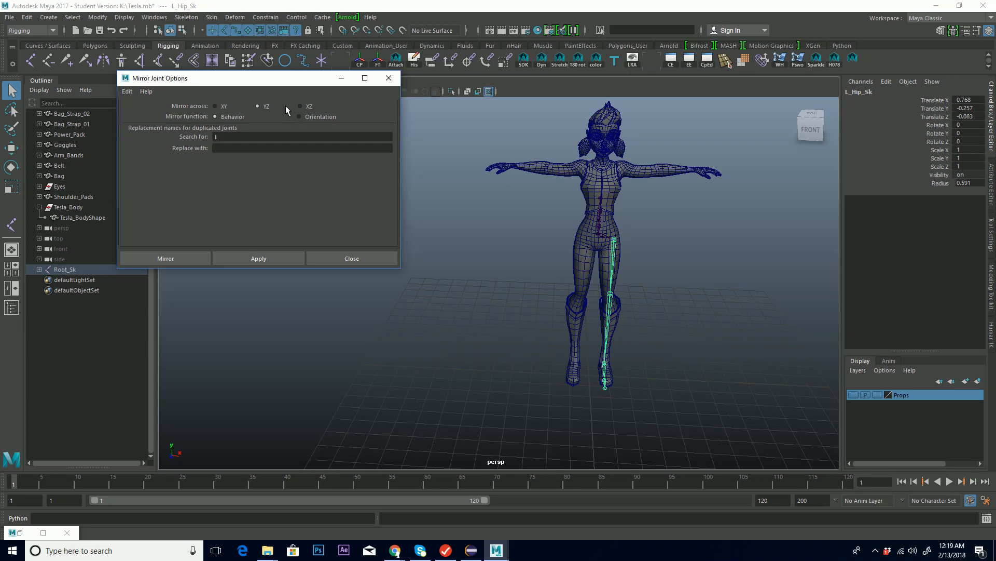
left_click(265, 148)
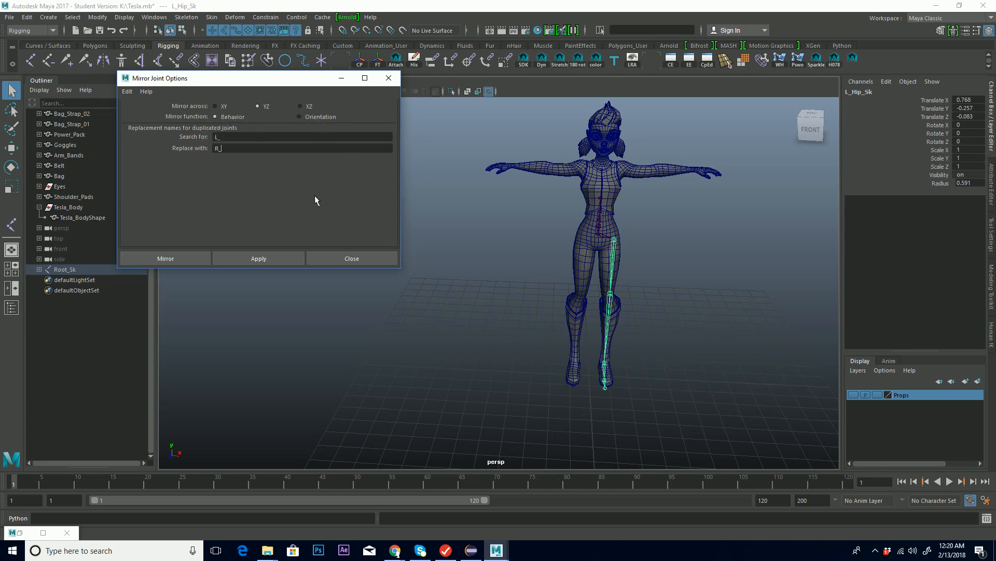
left_click(268, 259)
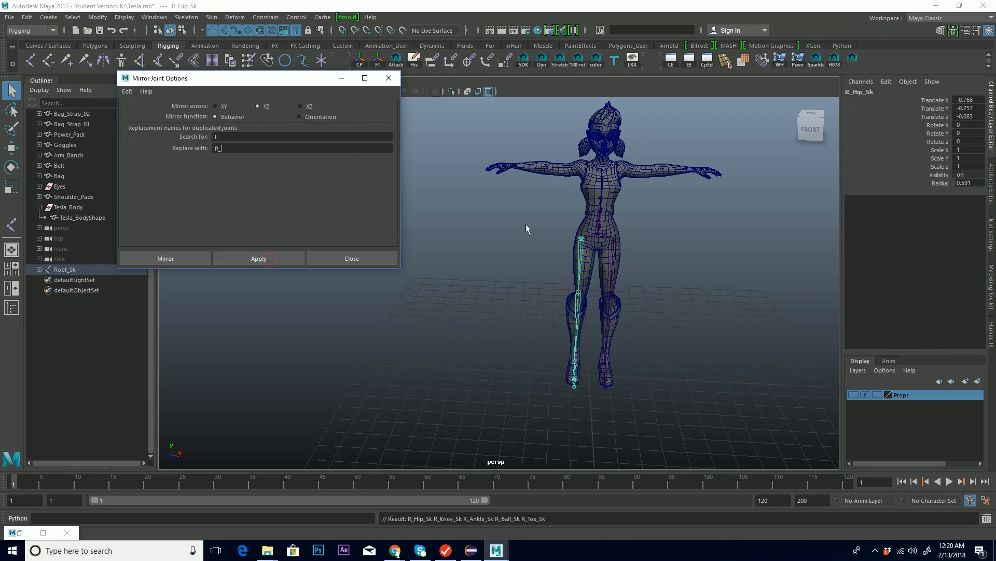
Select the left and right hip joints together with the Move tool and show the tool's settings
left_click(614, 258)
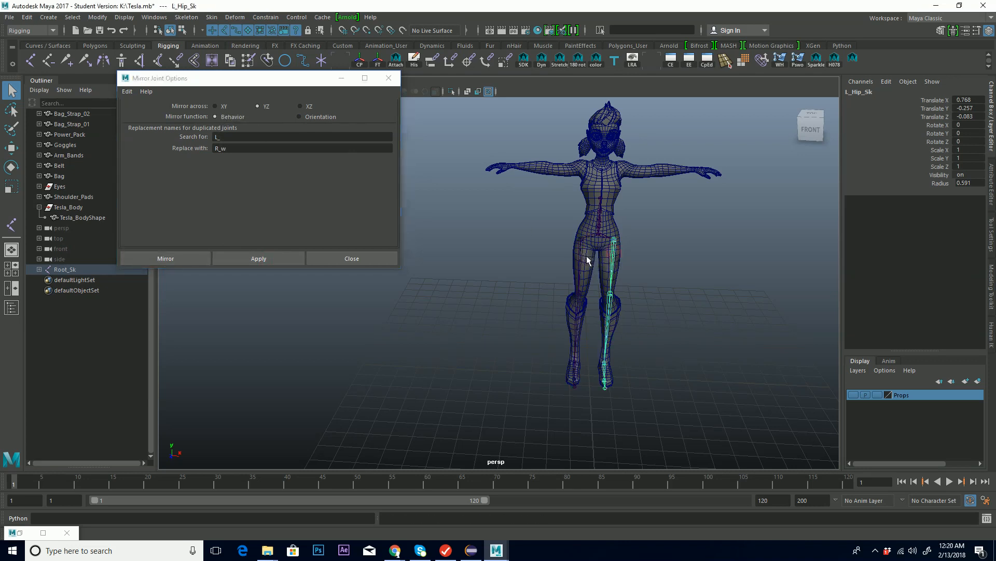
left_click(579, 251, "shift")
middle_click_drag(599, 259, 601, 275, "alt")
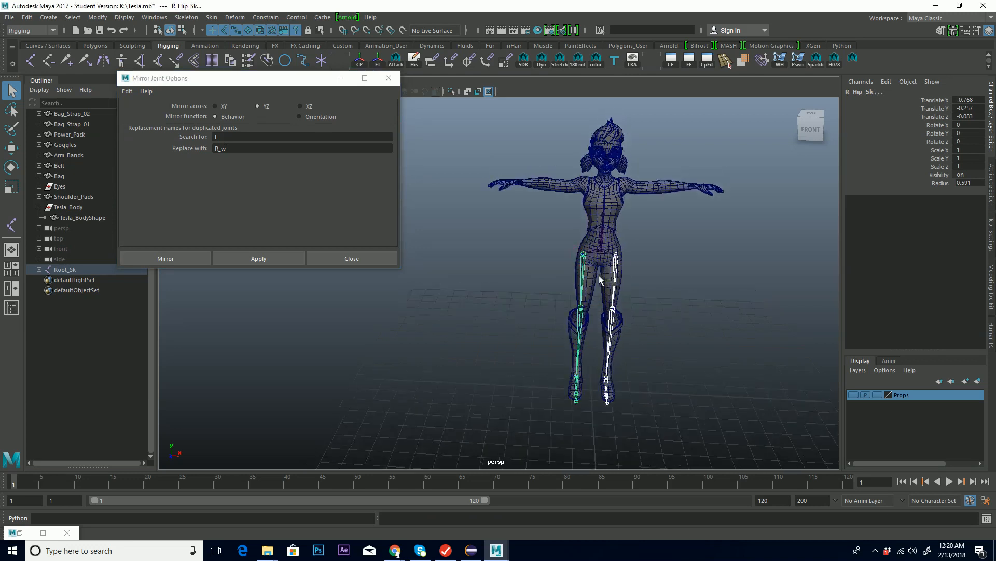
scroll(601, 275, "up", 1)
key("w")
left_click_drag(596, 232, 624, 222, "alt")
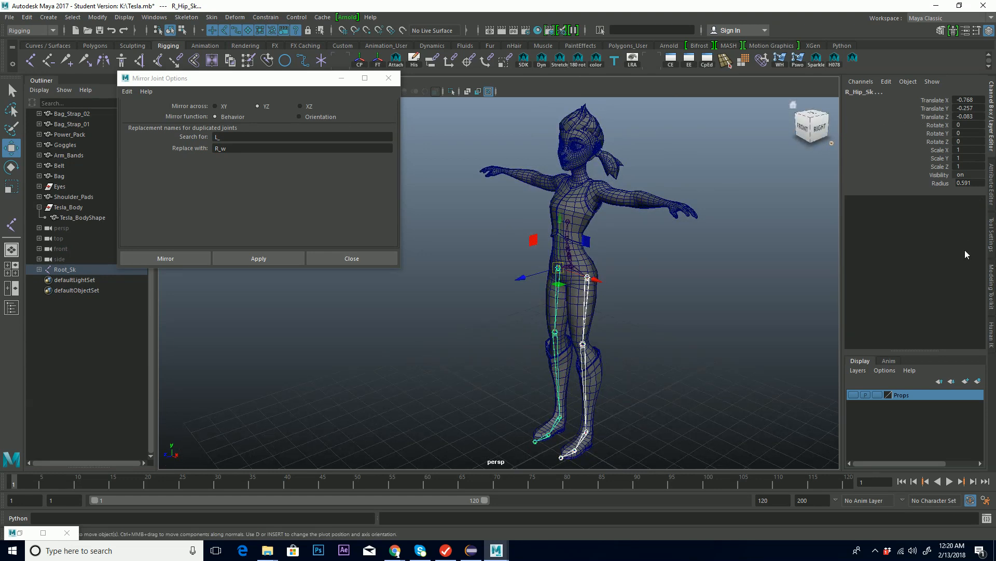
left_click(993, 236)
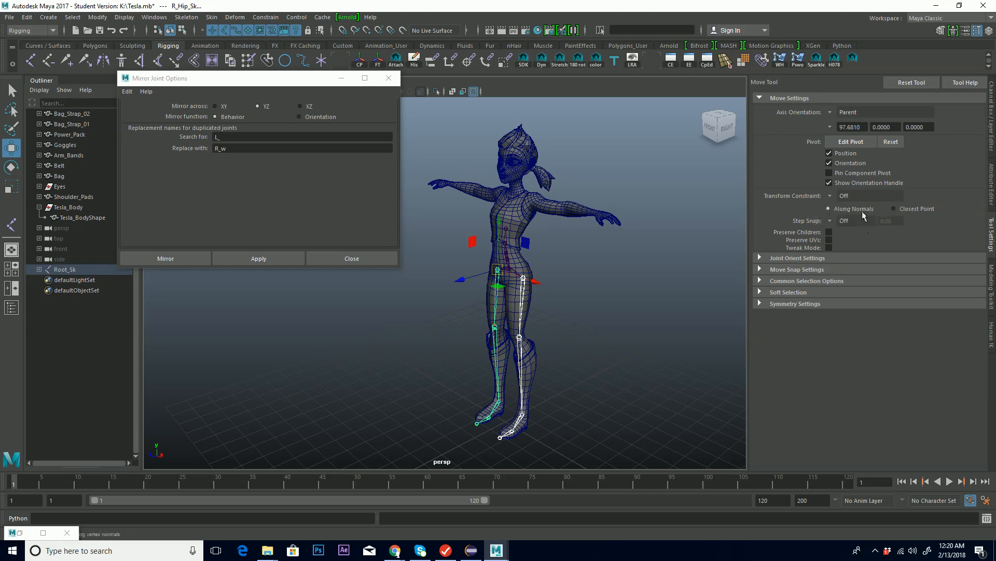
Try moving both hip joints along each axis to compare how the mirrored legs translate, undoing every move
left_click_drag(578, 212, 618, 227, "alt")
left_click_drag(550, 214, 552, 206)
key("ctrl+z")
left_click_drag(633, 235, 566, 234, "alt")
left_click_drag(467, 270, 450, 273)
key("ctrl+z")
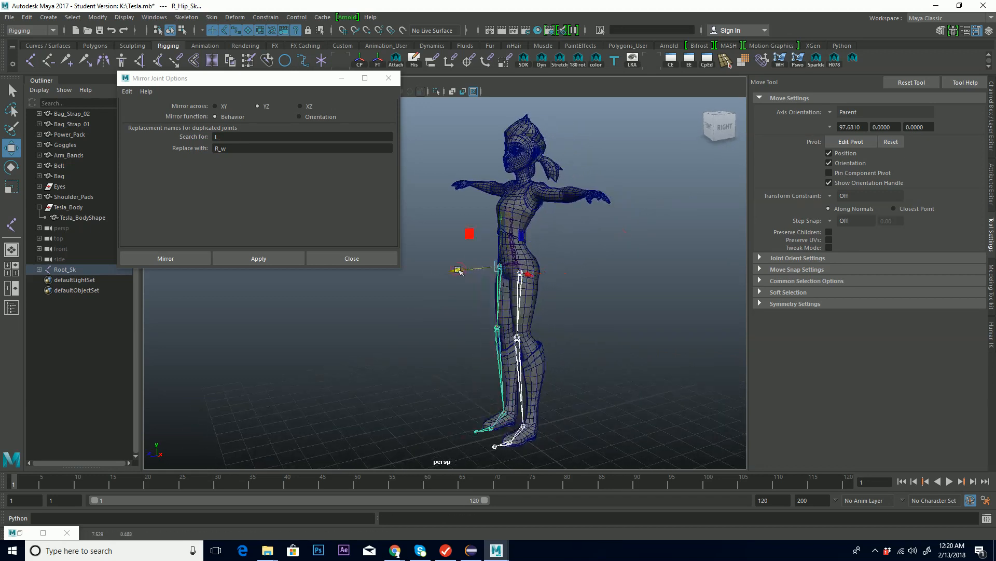
left_click_drag(538, 274, 548, 278)
key("ctrl+z")
Try rotating both hip joints together to compare the mirrored leg rotation, restoring the original pose
left_click_drag(511, 307, 533, 307, "alt")
key("e")
left_click_drag(526, 261, 562, 259, "alt")
key("ctrl+z")
key("ctrl+z")
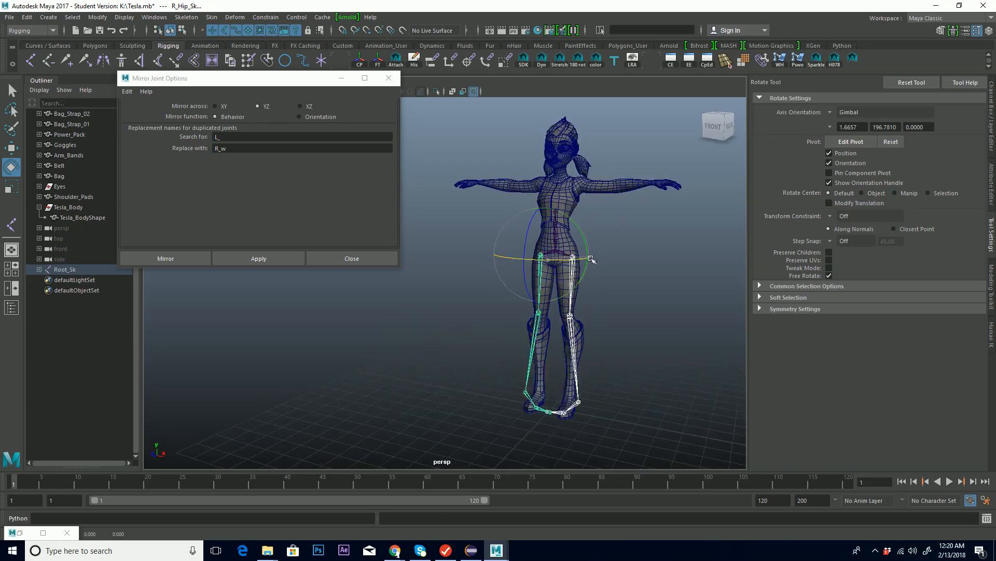
key("ctrl+z")
middle_click_drag(598, 263, 614, 235, "alt")
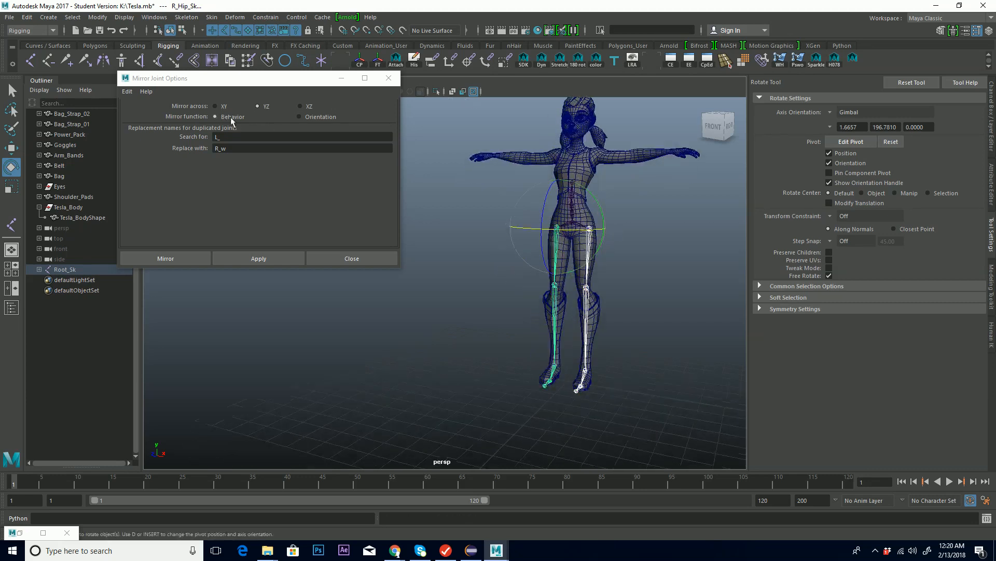
Undo the Behavior mirror of the leg chain, going back to only the L_Hip_Sk chain
left_click(586, 312)
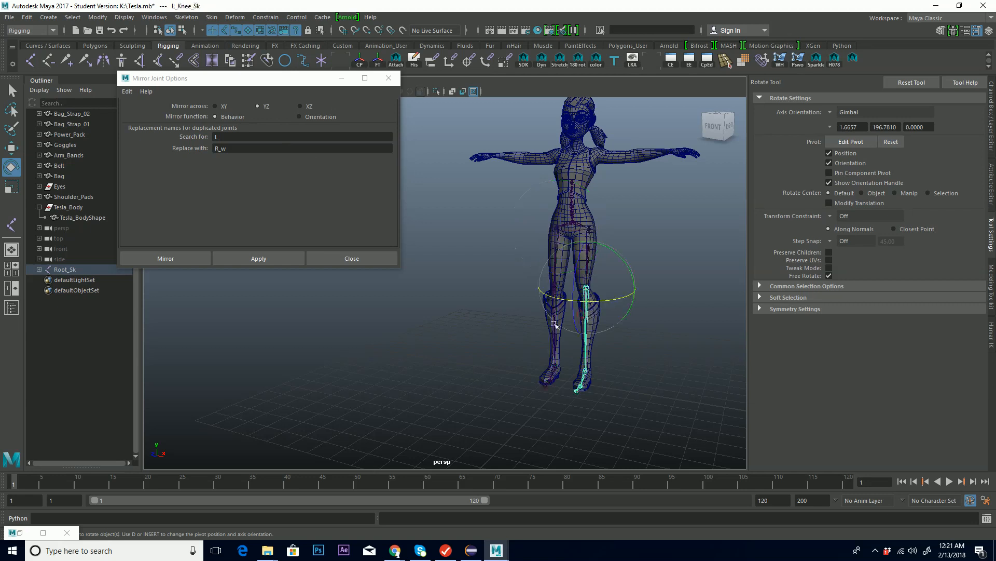
left_click(554, 339)
left_click(621, 287)
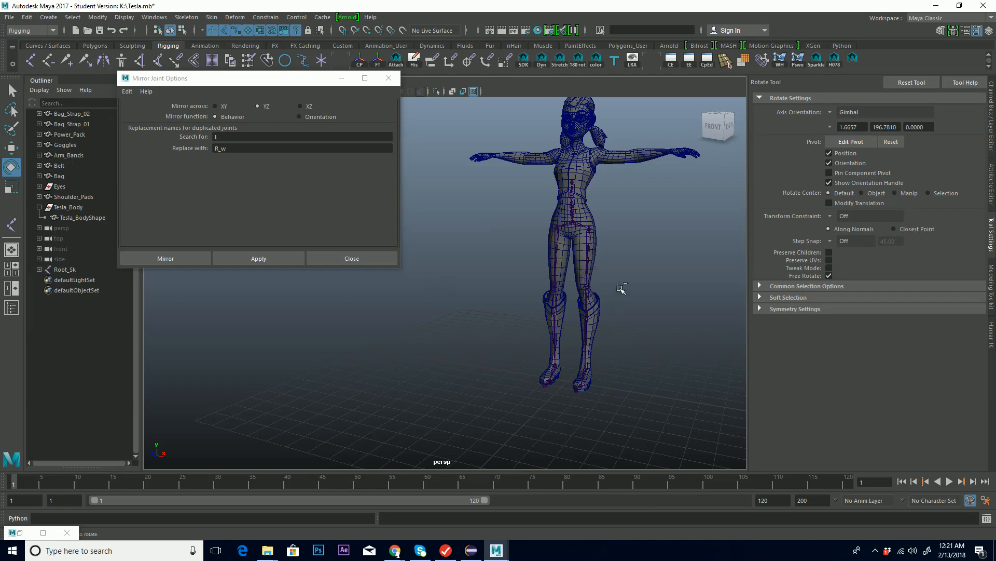
key("ctrl+z")
key("ctrl+z")
key("ctrl+z")
key("ctrl+z")
key("ctrl+z")
key("ctrl+z")
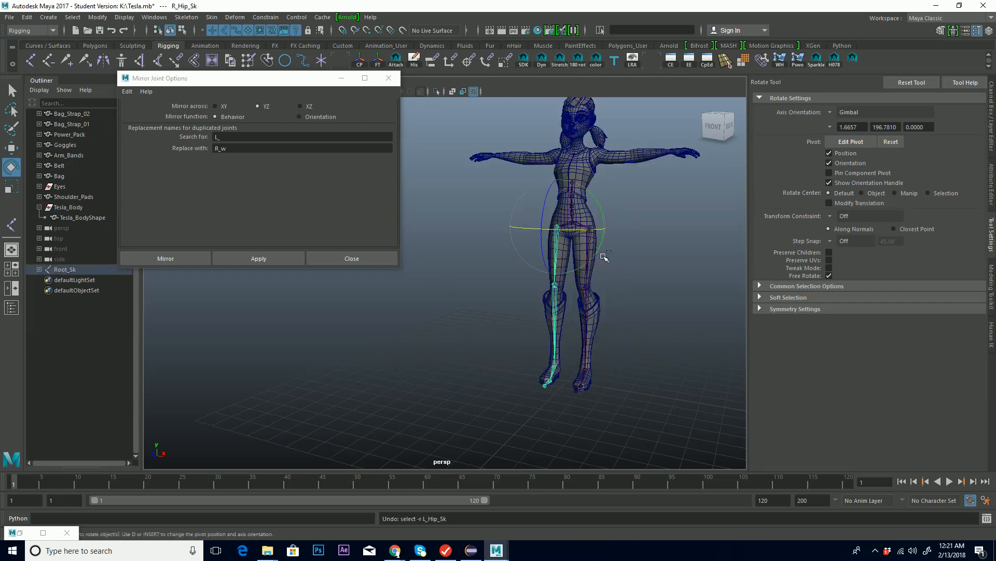
Mirror the L_Hip_Sk chain across YZ with the Orientation function, replacing L_ with R_, and select both hip joints
left_click(301, 116)
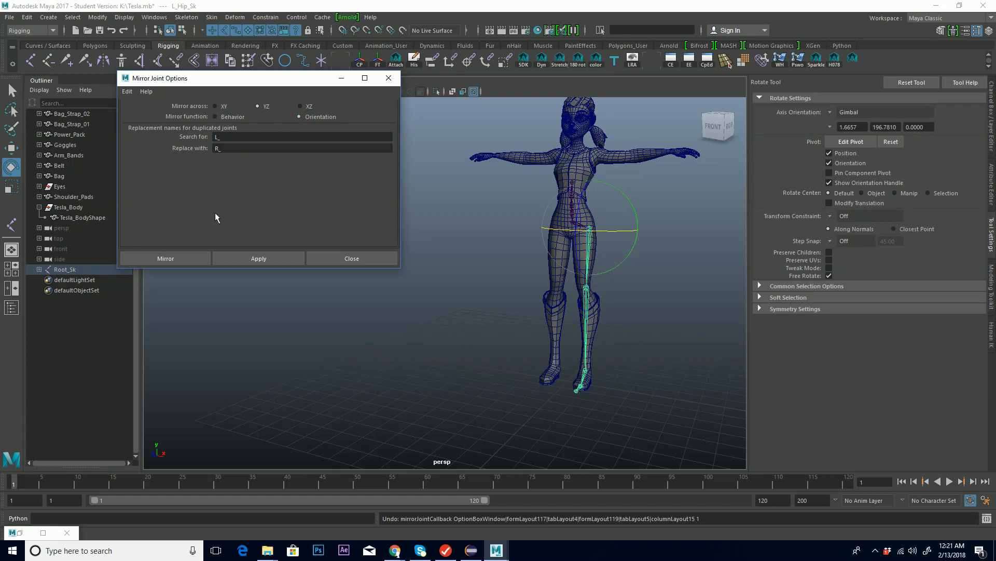
left_click(258, 259)
middle_click_drag(642, 270, 642, 283, "alt")
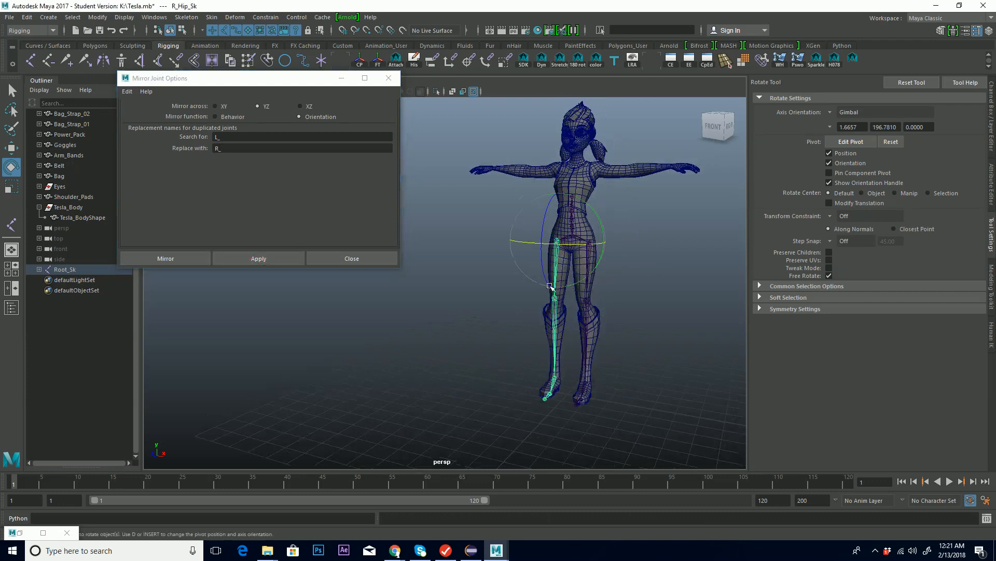
right_click_drag(642, 283, 734, 251, "alt")
middle_click_drag(734, 251, 642, 253, "alt")
left_click(650, 236, "shift")
Try rotating the left and right hips of the Orientation-mirrored legs together, undoing each rotation
right_click_drag(650, 266, 524, 274, "alt")
left_click_drag(548, 287, 540, 284, "alt")
mouse_move(541, 205)
left_mouse_down()
mouse_move(556, 184)
mouse_move(542, 216)
left_mouse_up()
left_click_drag(608, 201, 595, 231)
key("ctrl+z")
key("ctrl+z")
Try moving both Orientation-mirrored hip joints along their axes, undoing each move and checking the axes from side and front
middle_click_drag(526, 325, 535, 272, "alt")
left_click_drag(536, 272, 615, 169, "alt")
key("w")
key("ctrl+z")
mouse_move(658, 201)
left_mouse_down()
mouse_move(676, 199)
mouse_move(648, 197)
mouse_move(655, 199)
left_mouse_up()
key("ctrl+z")
left_click_drag(635, 237, 591, 237, "alt")
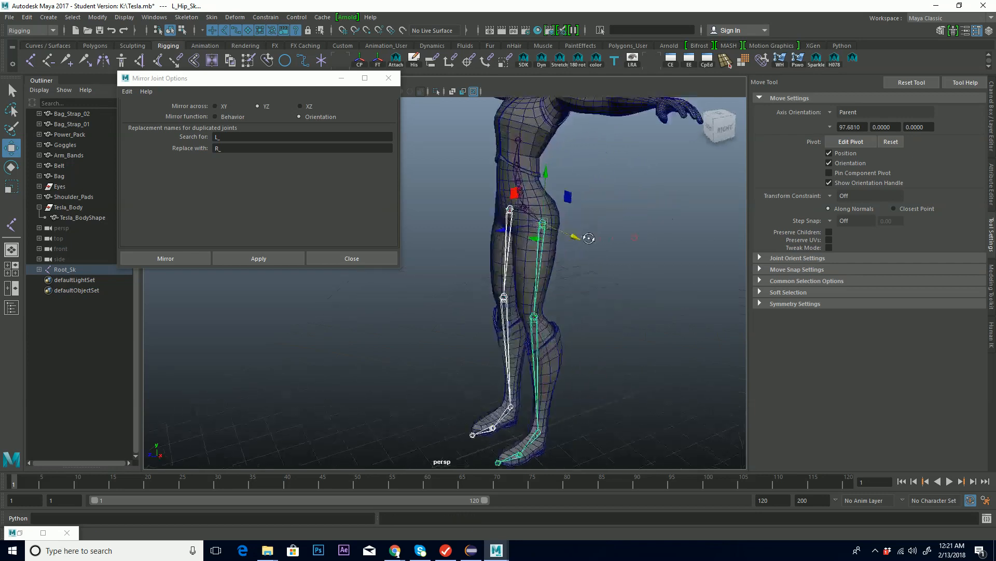
left_click_drag(503, 228, 629, 239)
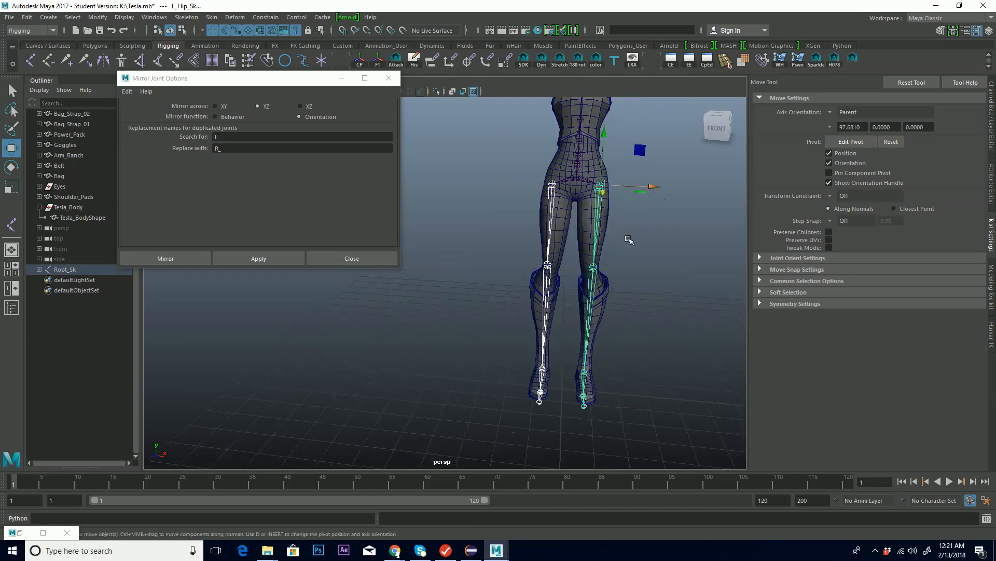
Test-rotate both hip joints once more and undo back through the Orientation mirror of the leg chain
key("e")
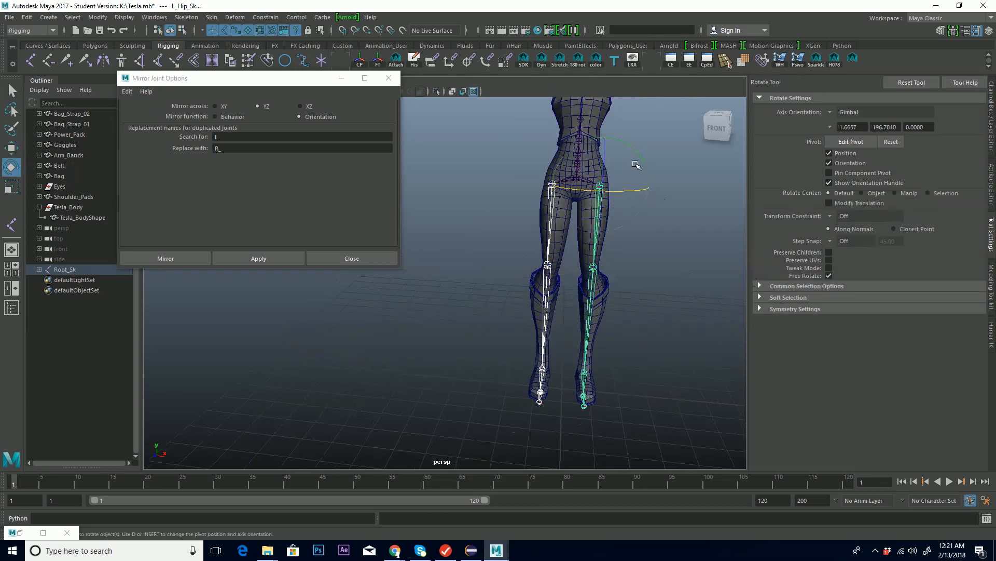
left_click_drag(623, 191, 662, 173)
key("ctrl+z")
key("ctrl+z")
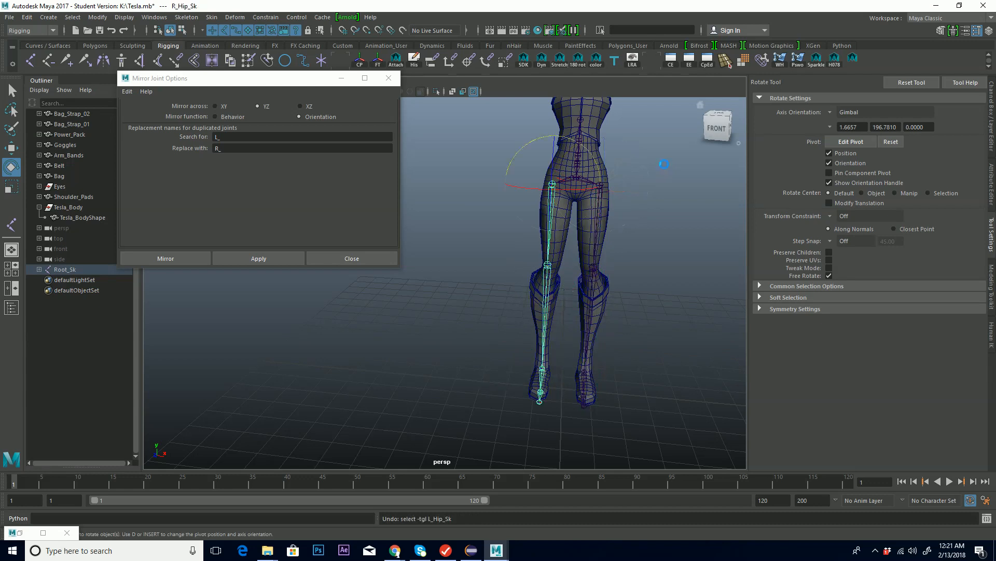
key("ctrl+z")
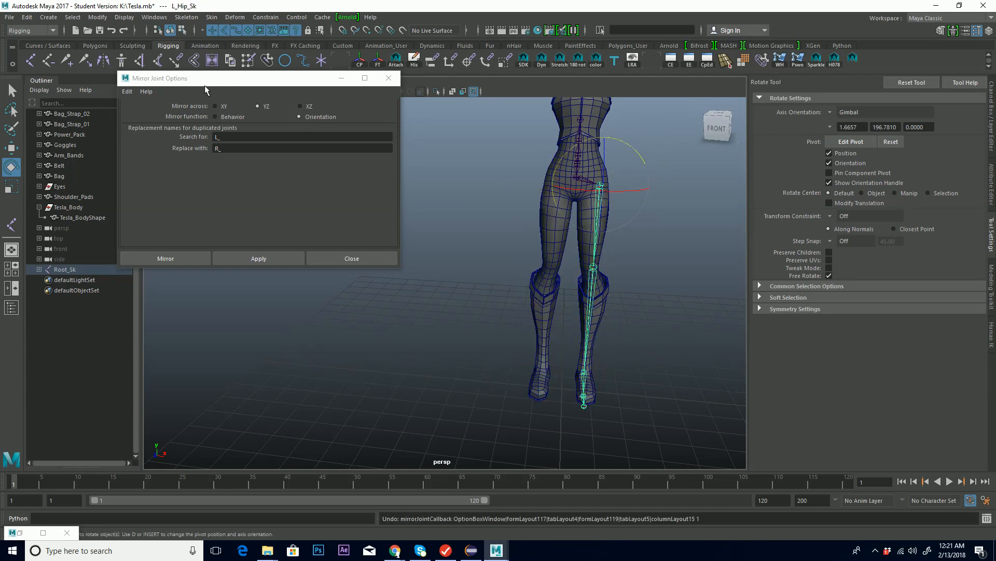
Mirror the L_Hip_Sk chain across YZ with the Behavior function and L_ replaced by R_, and bring back the channel attributes
left_click(215, 115)
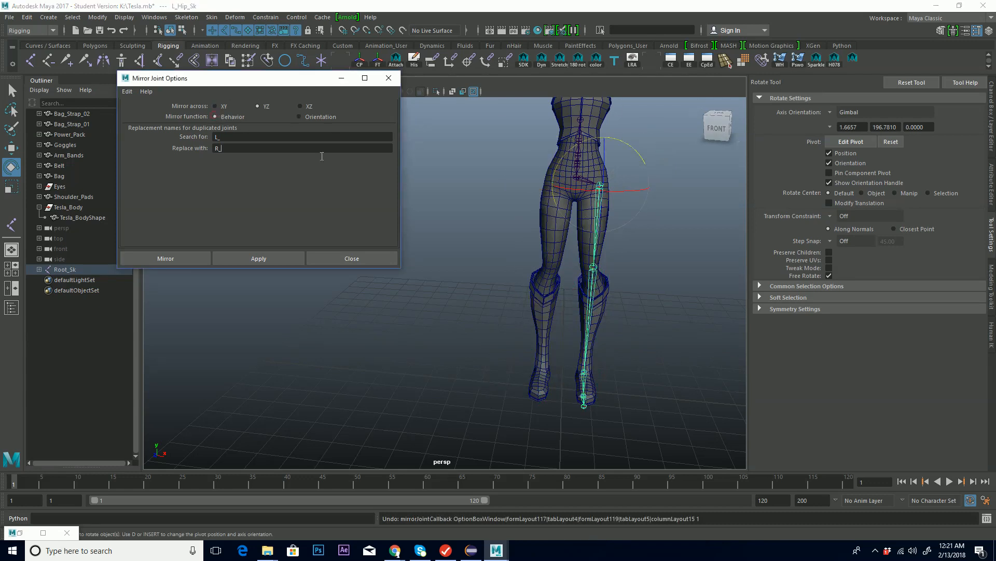
left_click(264, 258)
left_click(341, 77)
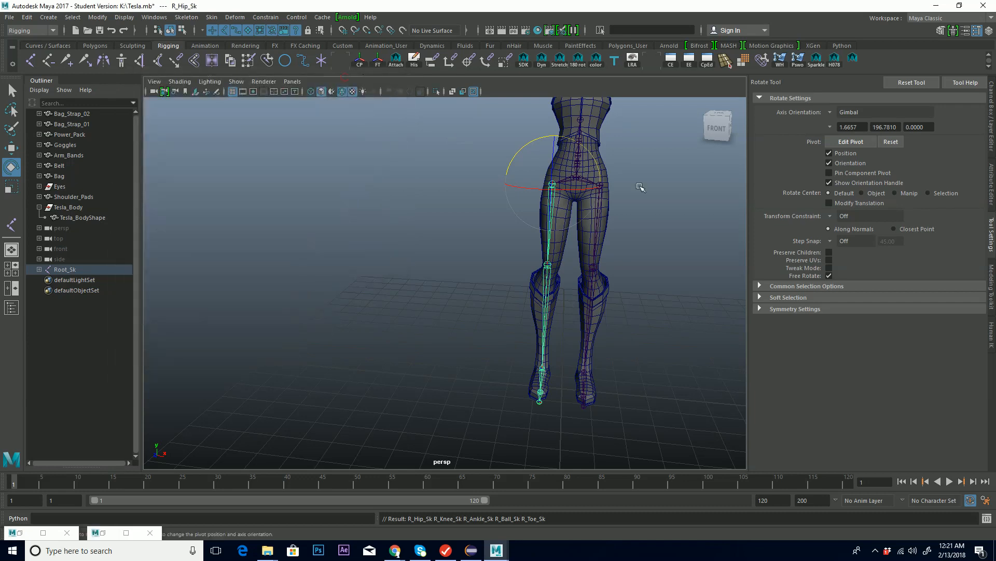
left_click(993, 115)
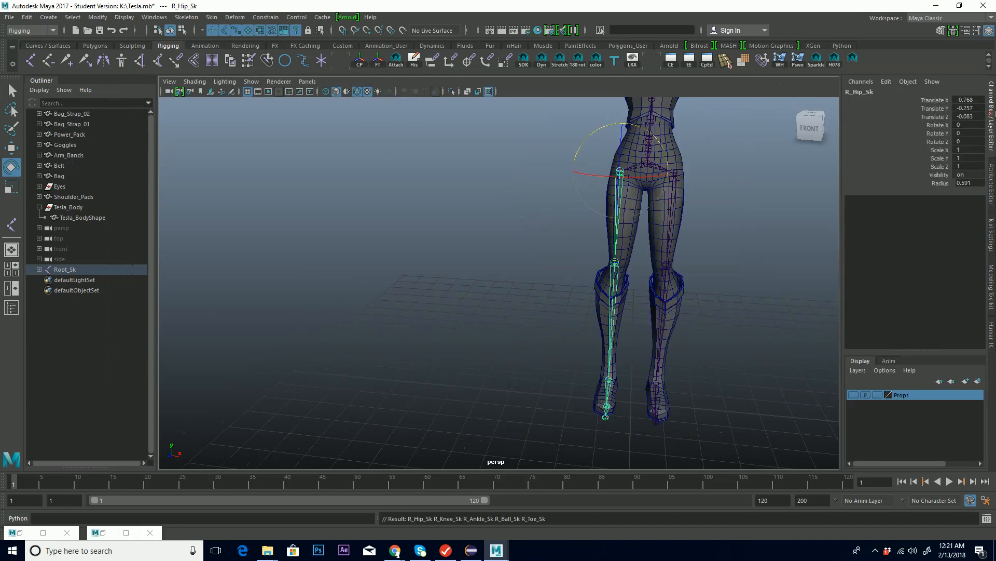
Examine both leg chains, their pelvis connections and the spine joints from several angles in the perspective view
left_click(673, 212)
left_click(616, 215)
middle_click_drag(626, 256, 638, 212, "alt")
left_click_drag(638, 212, 555, 187, "alt")
middle_click_drag(556, 187, 488, 275, "alt")
right_click_drag(487, 275, 717, 221, "alt")
middle_click_drag(450, 287, 592, 211, "alt")
left_click_drag(609, 215, 565, 215, "alt")
left_click(427, 243)
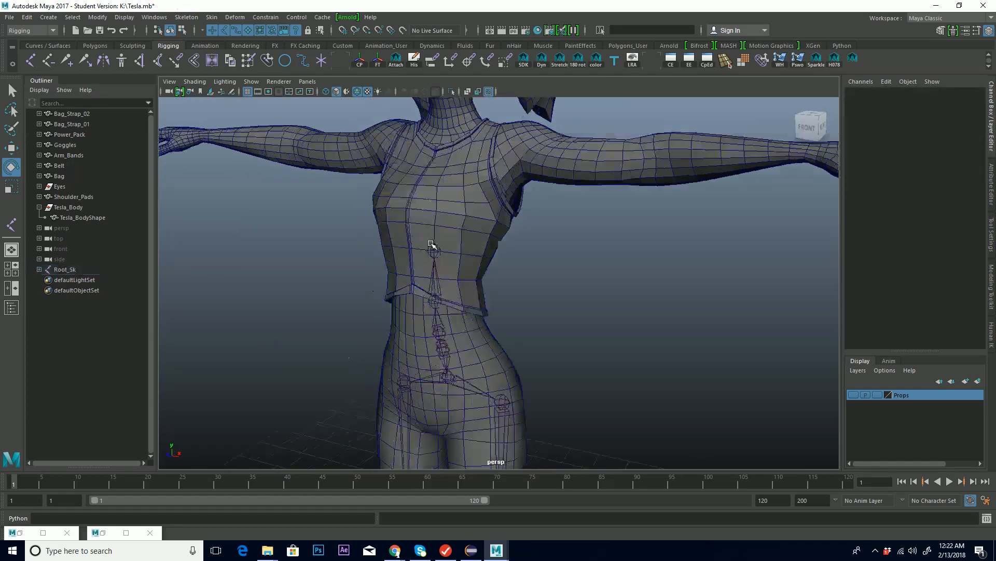
left_click_drag(430, 244, 472, 244, "alt")
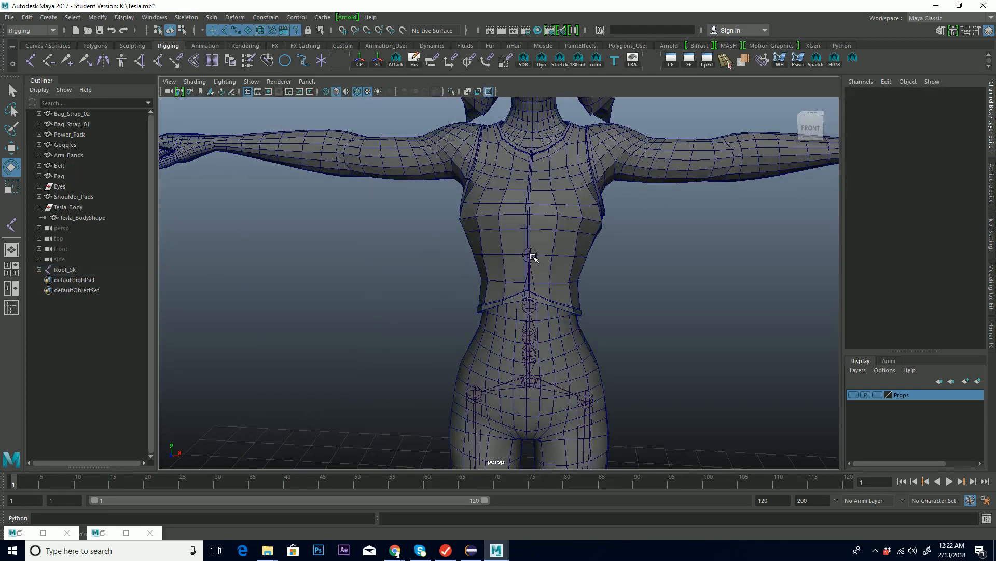
In the front view, place a single new joint on the upper chest, just beside the centre line at about X 0.173, Y 10.795
left_click(535, 256)
key("space")
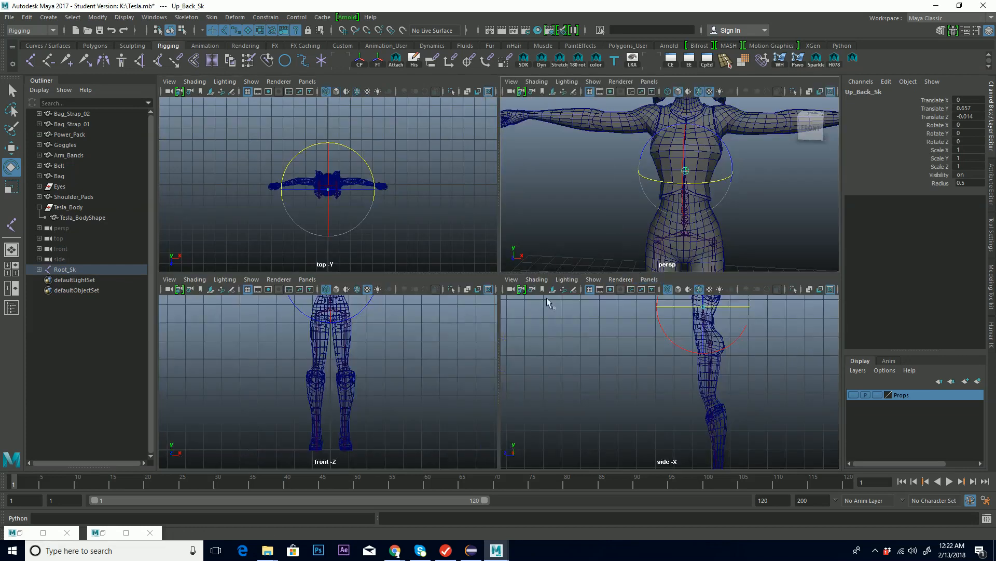
key("space")
key("f")
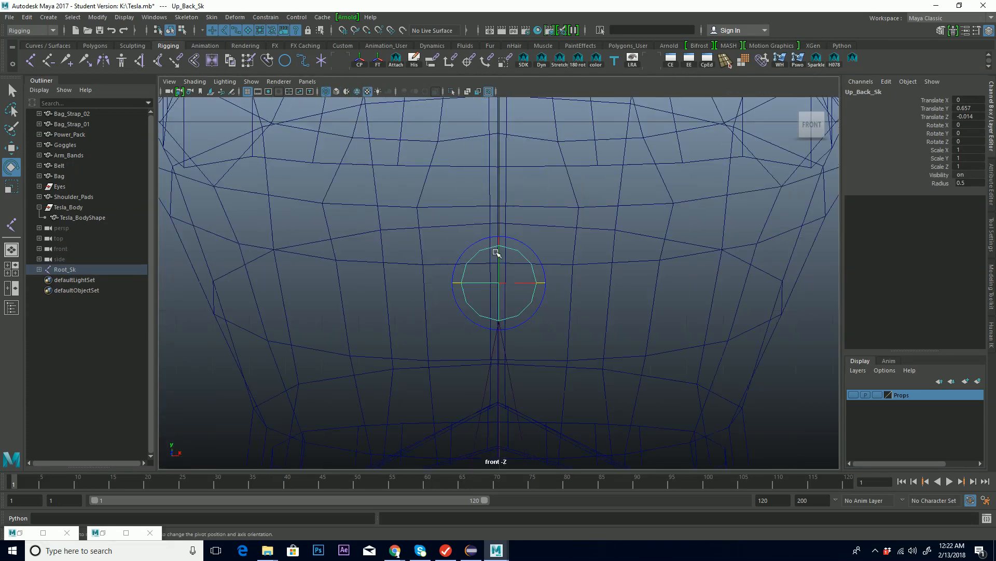
middle_click_drag(600, 200, 618, 269, "alt")
right_click_drag(618, 269, 434, 247, "alt")
middle_click_drag(487, 253, 487, 273, "alt")
right_click_drag(537, 265, 825, 221, "alt")
middle_click_drag(499, 266, 511, 265, "alt")
right_click_drag(571, 254, 896, 191, "alt")
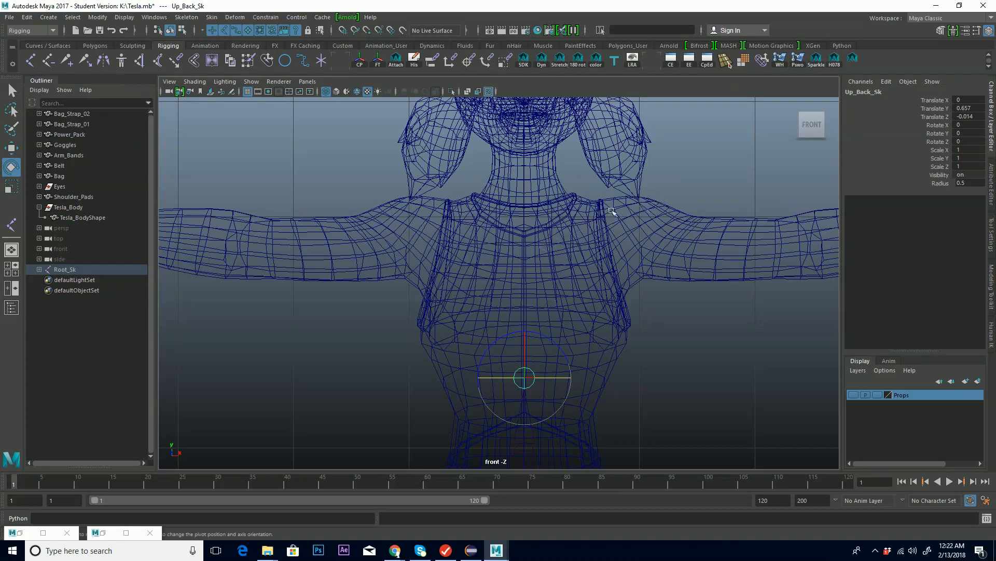
left_click(36, 66)
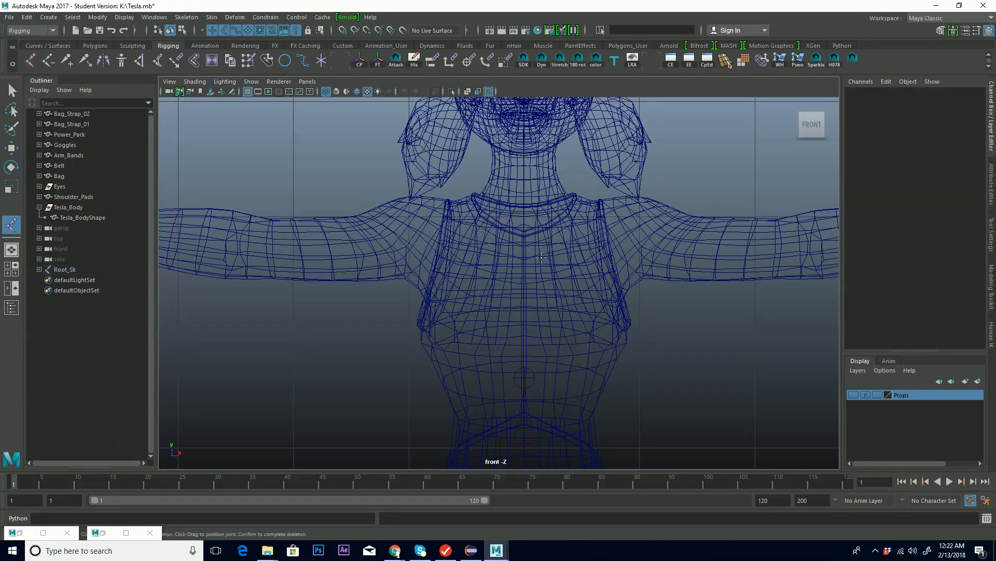
left_click_drag(541, 255, 544, 240)
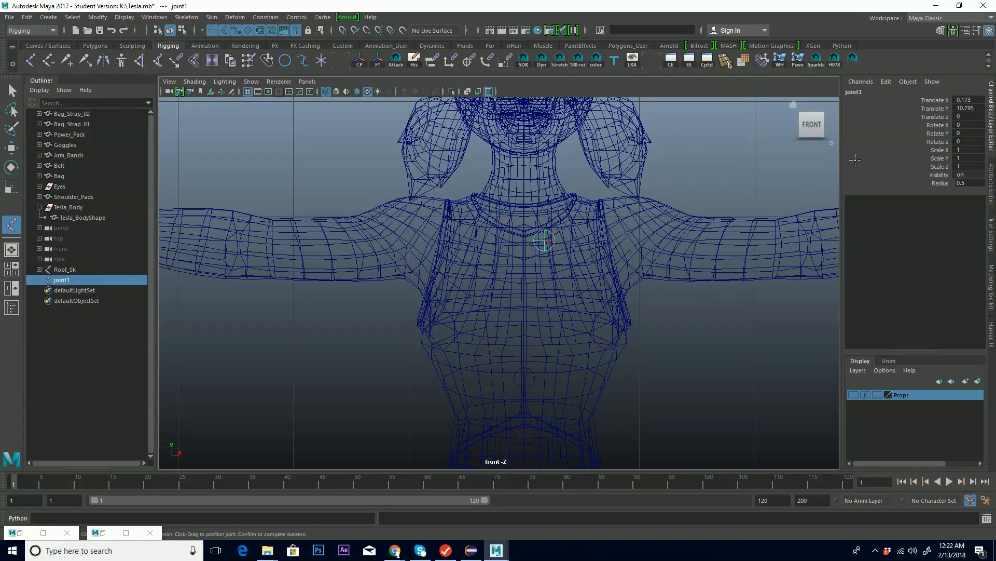
Rename the new upper-chest joint to L_Clavicle_Sk and leave the Joint tool
left_click(879, 92)
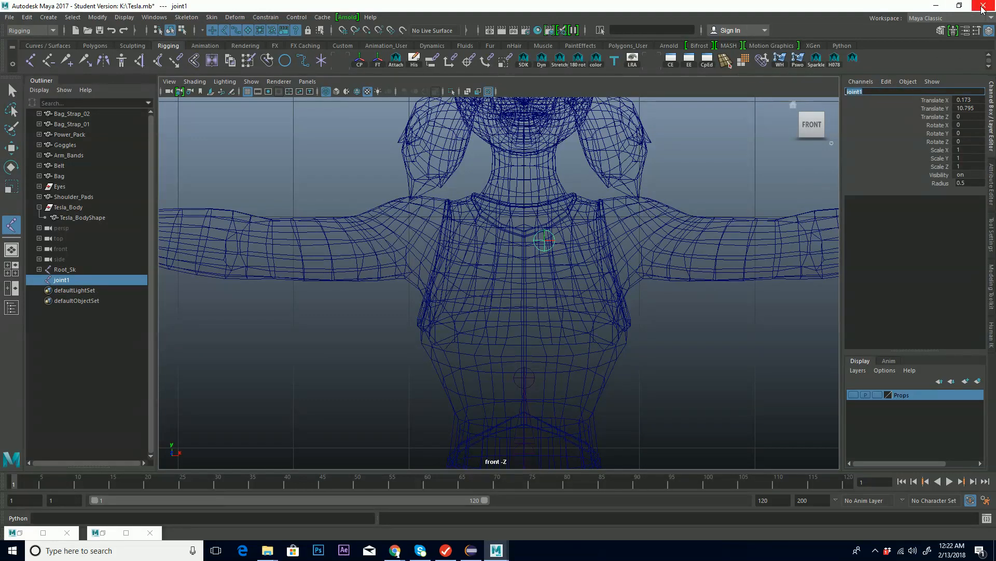
key("BackSpace")
type("L_Clavicle_Sk")
key("Return")
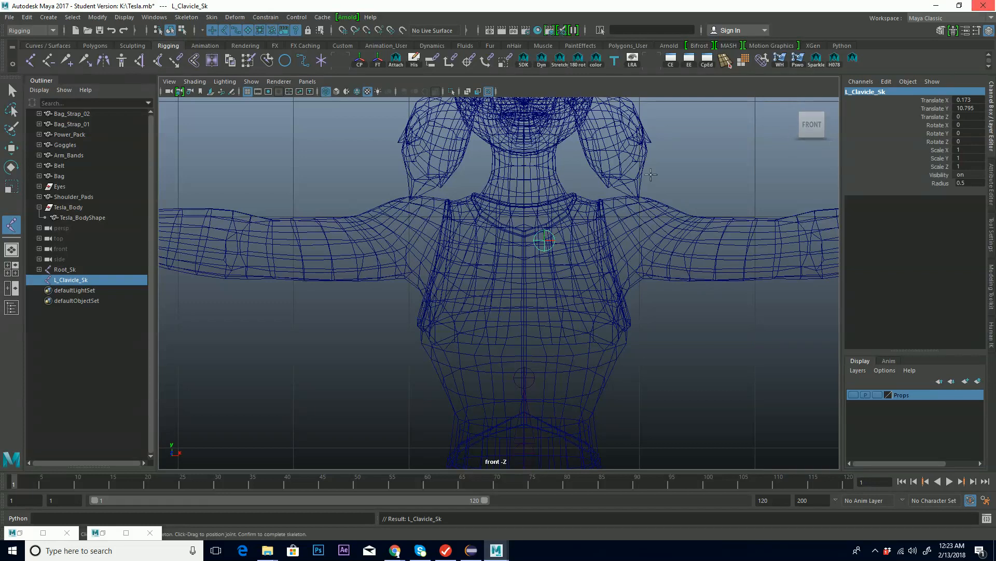
key("q")
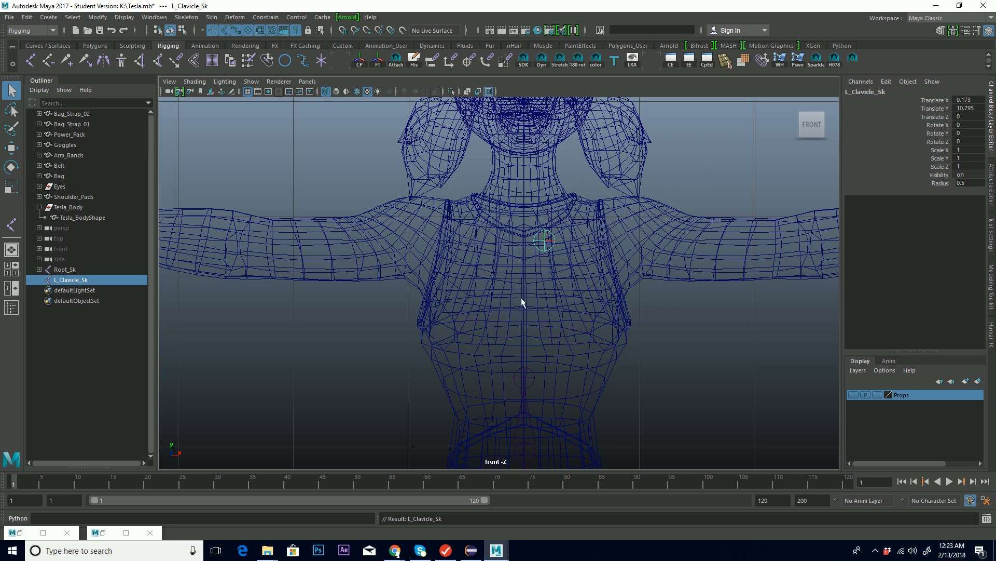
middle_click_drag(613, 267, 705, 242, "alt")
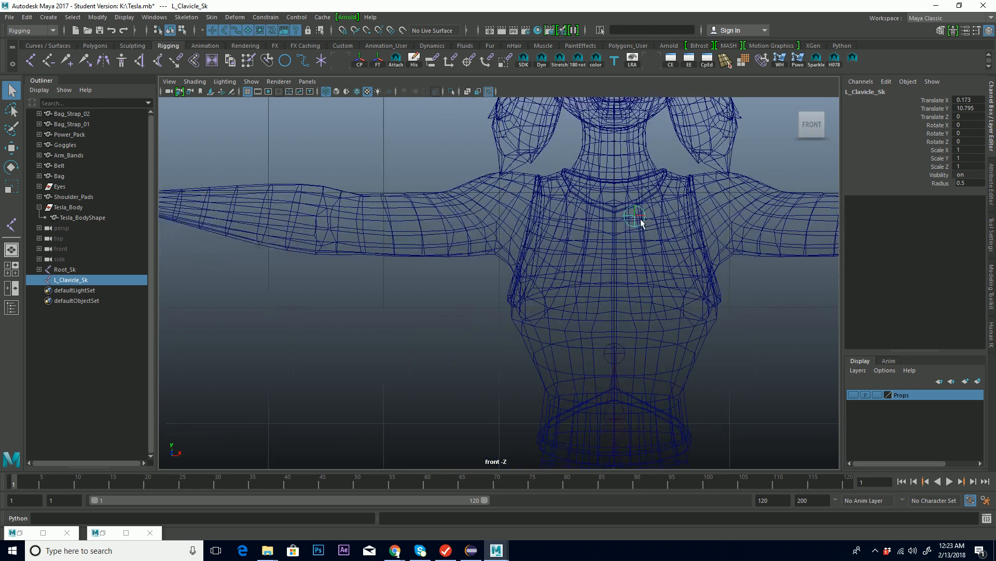
left_click(639, 221)
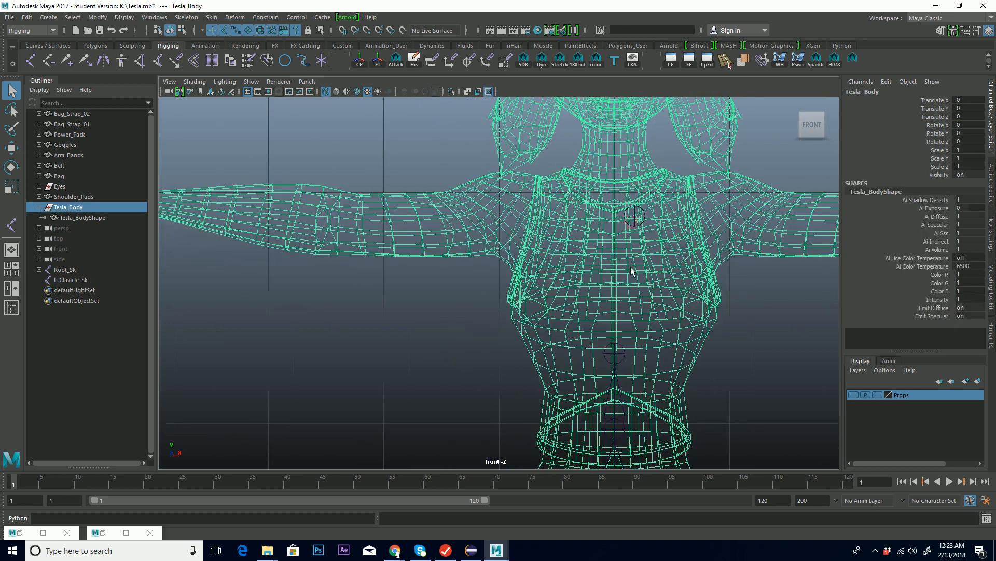
Parent the left clavicle joint to the upper back joint of the spine
left_click(637, 218)
left_click(618, 352)
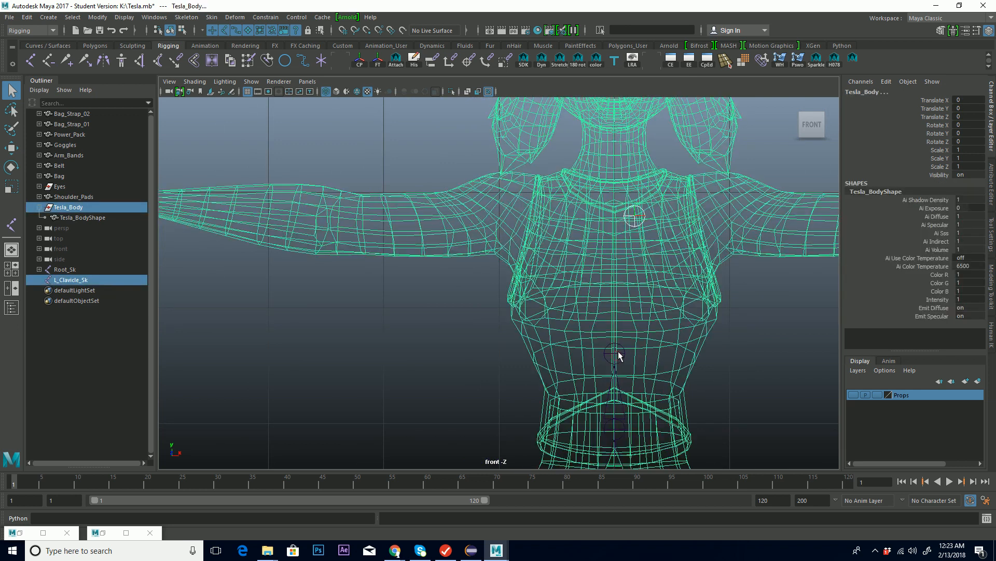
left_click(619, 350)
left_click(660, 326)
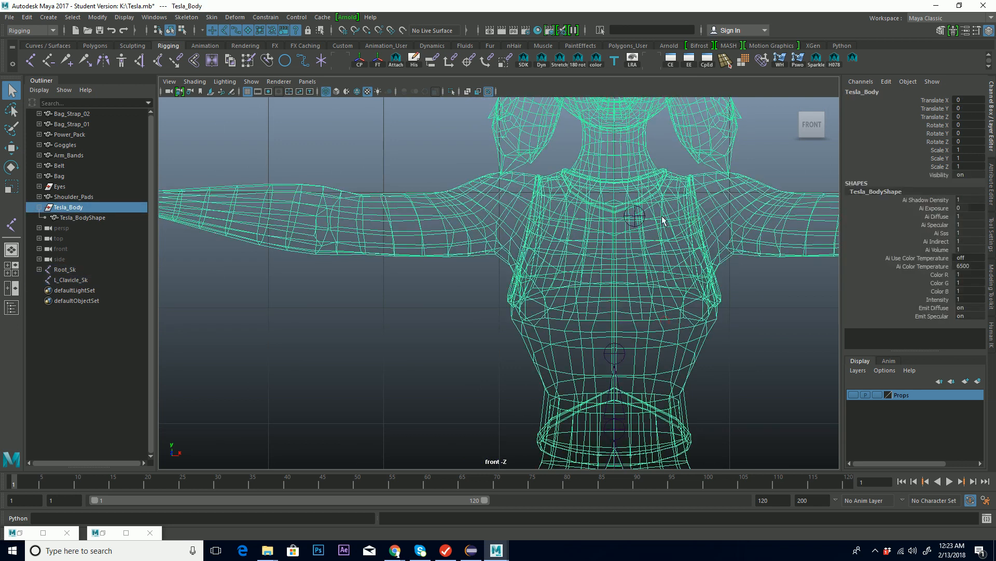
left_click(638, 217)
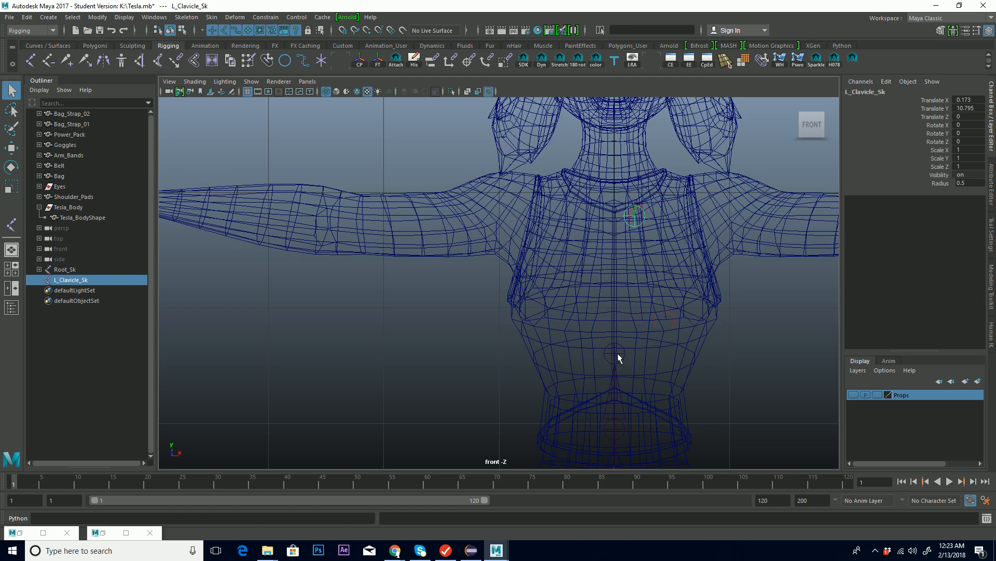
left_click(618, 352, "shift")
key("p")
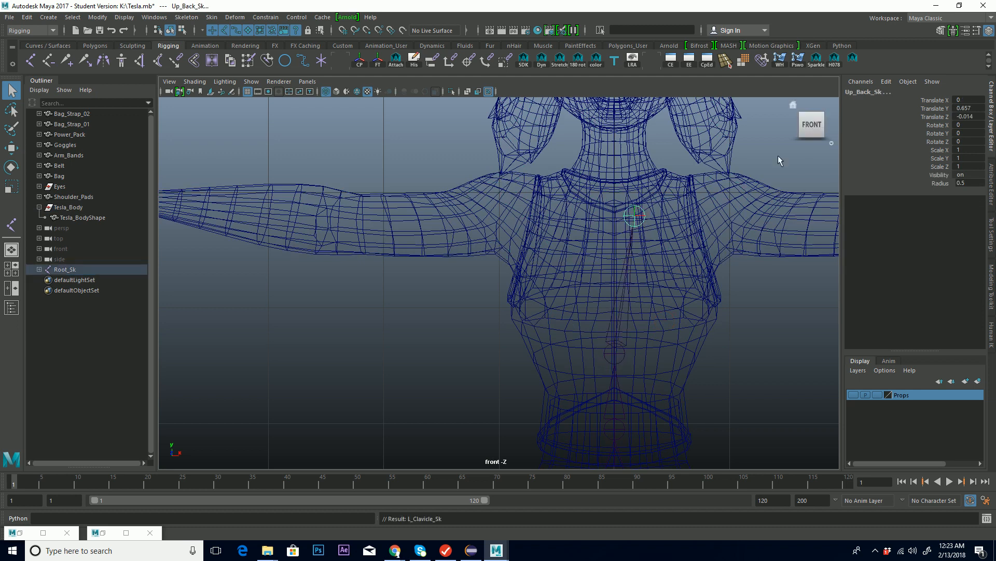
Try to move only the upper back joint up along the spine by editing its pivot
left_click(622, 353)
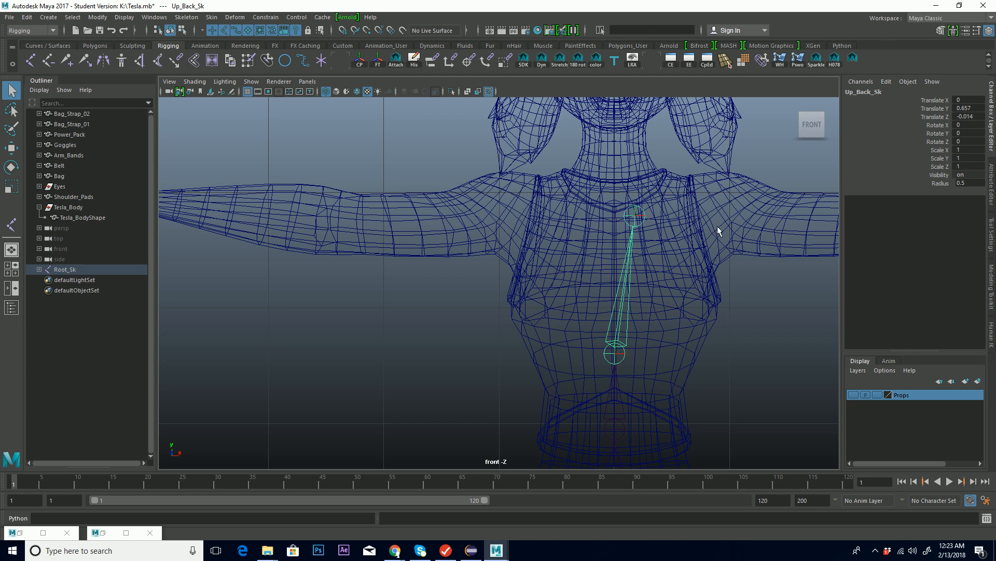
middle_click_drag(734, 289, 730, 290, "alt")
key("w")
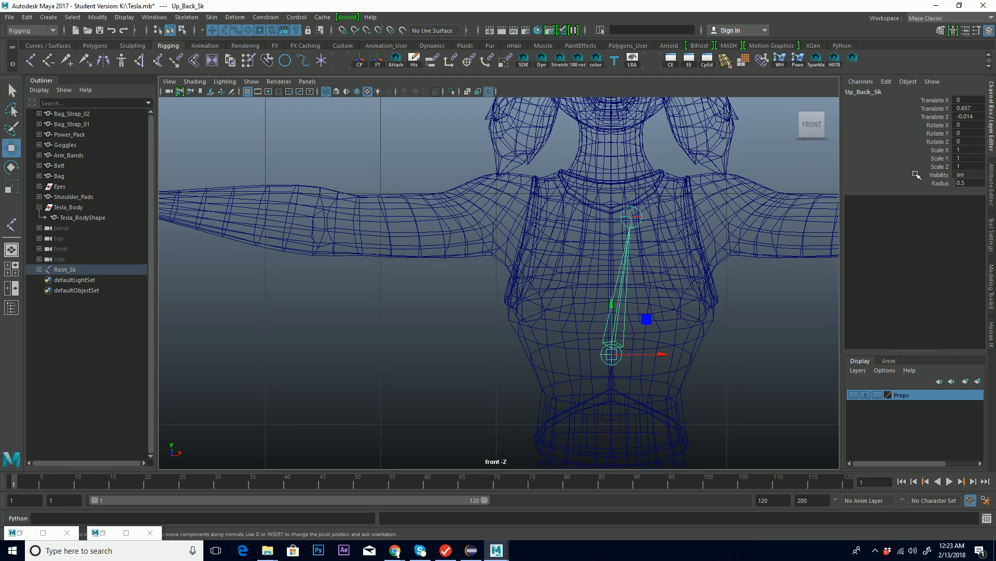
key("d")
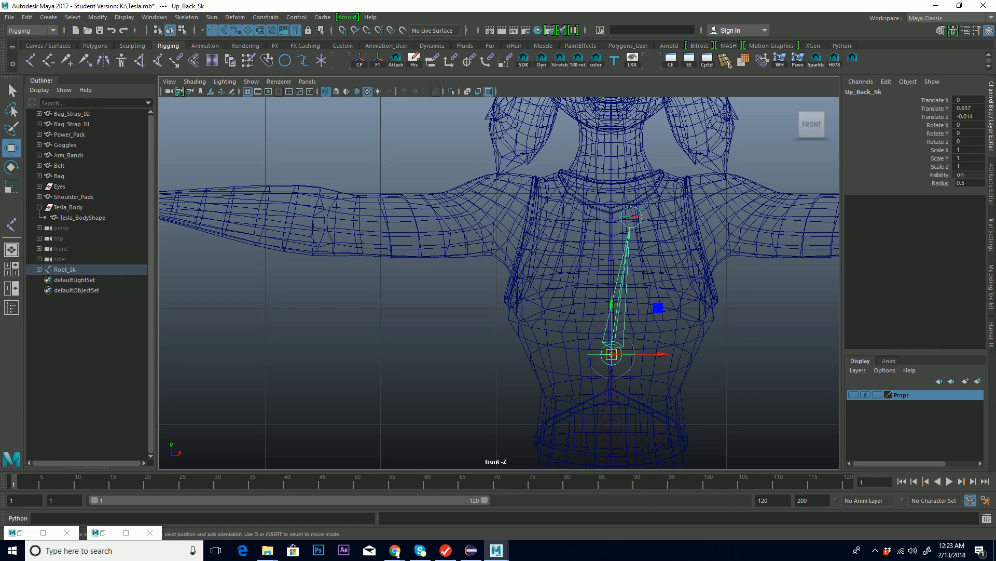
left_click_drag(612, 307, 613, 279)
key("ctrl+z")
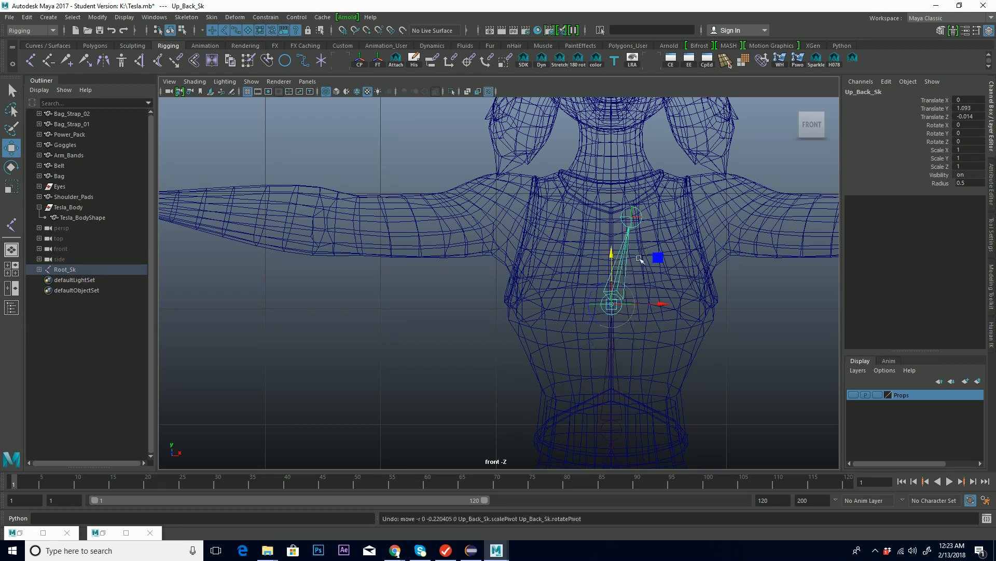
key("ctrl+z")
key("Insert")
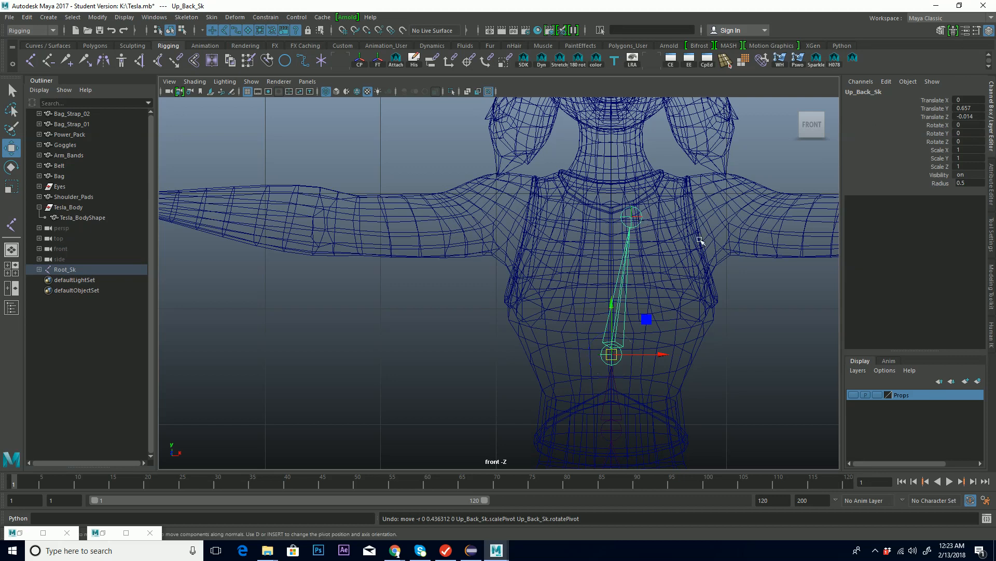
Place a new joint with the Joint tool inside the left shoulder in the front view, at about X 0.83, Y 10.82
middle_click_drag(701, 242, 491, 274, "alt")
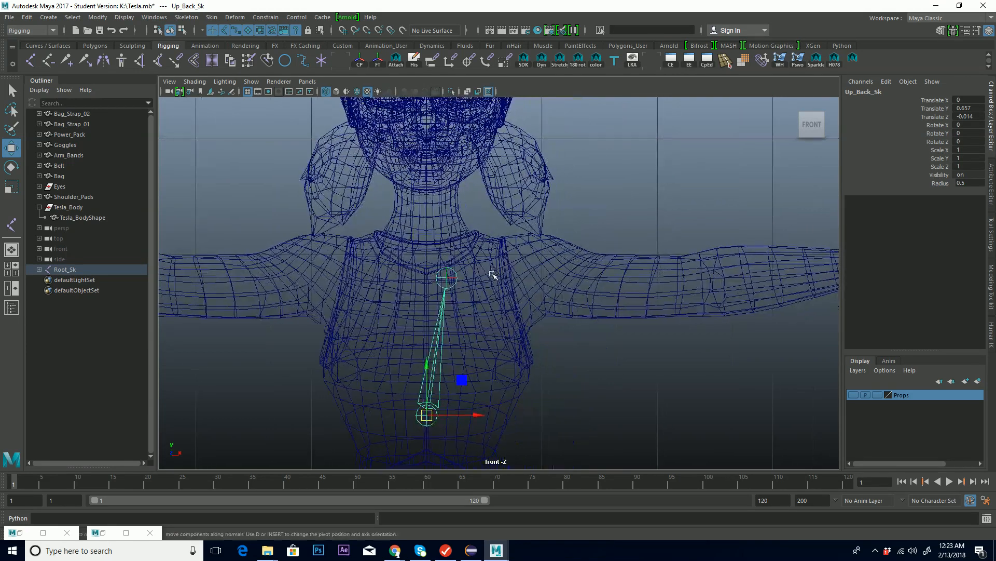
middle_click_drag(619, 285, 488, 286, "alt")
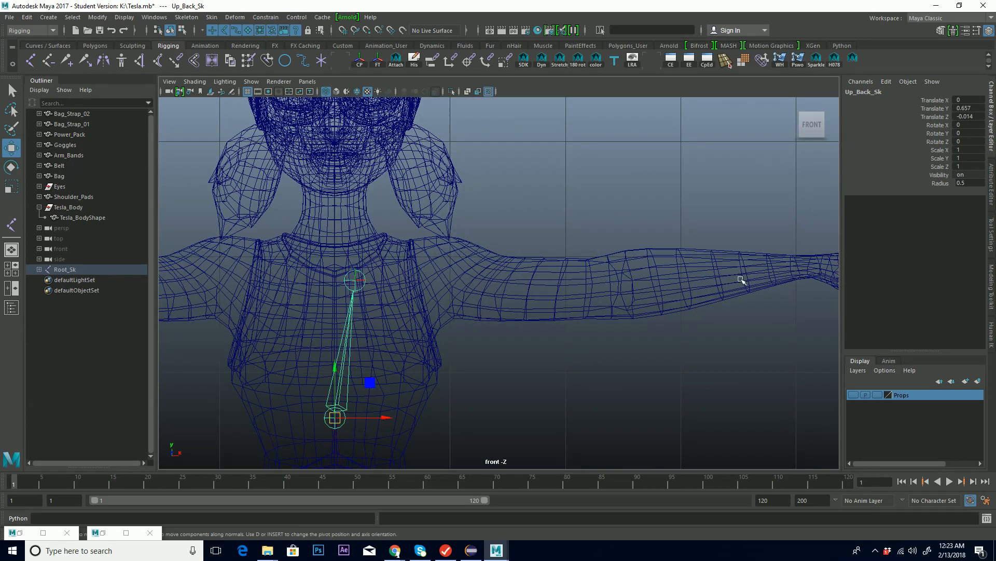
key("space")
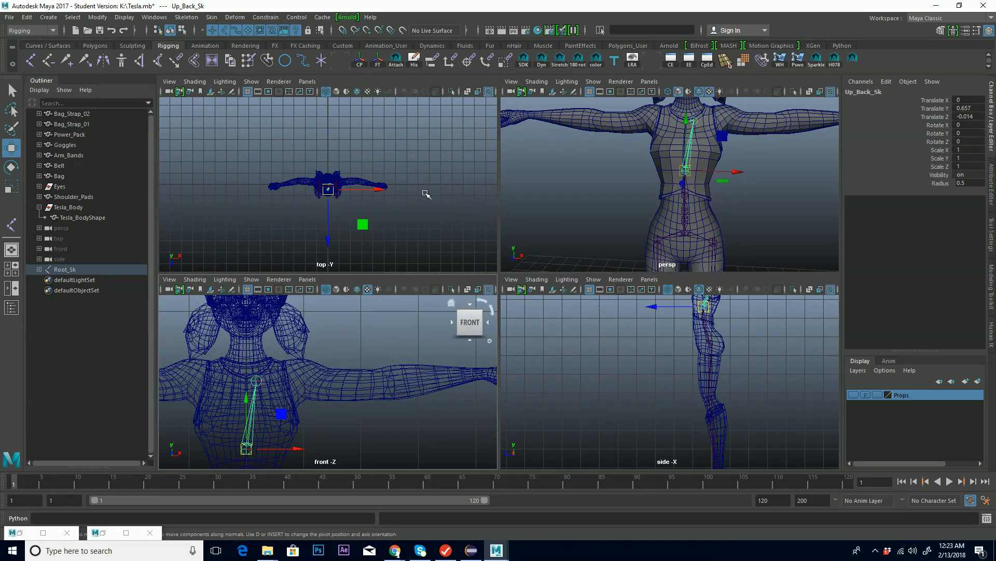
key("space")
middle_click_drag(539, 225, 459, 228, "alt")
right_click_drag(427, 242, 823, 223, "alt")
middle_click_drag(448, 253, 653, 218, "alt")
right_click_drag(499, 237, 814, 200, "alt")
middle_click_drag(699, 187, 480, 263, "alt")
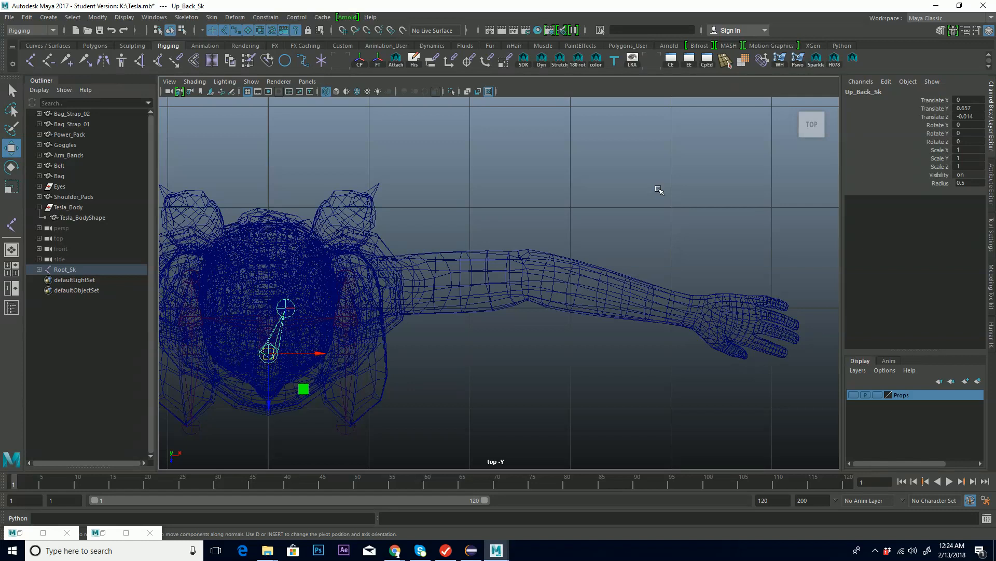
left_click(31, 62)
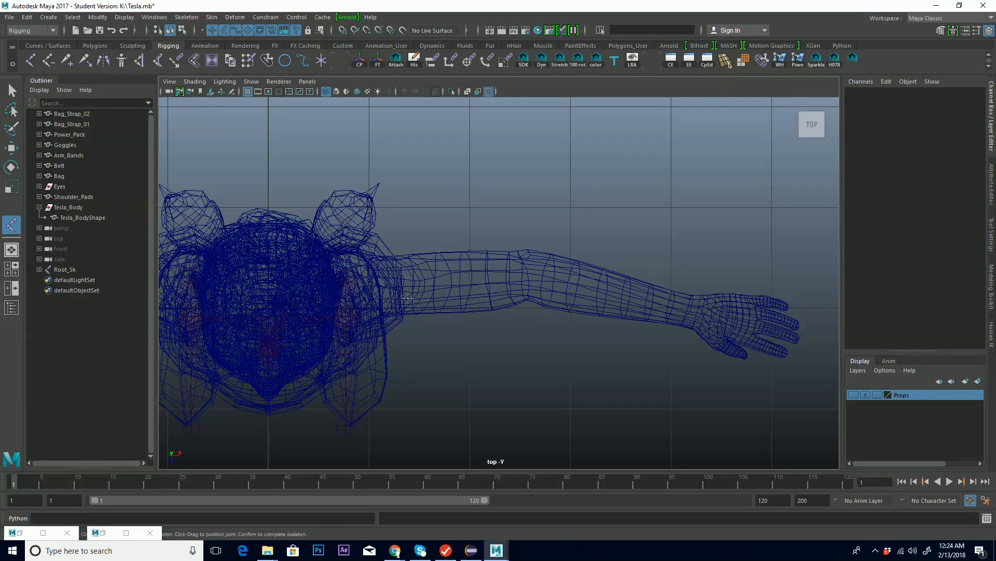
key("space")
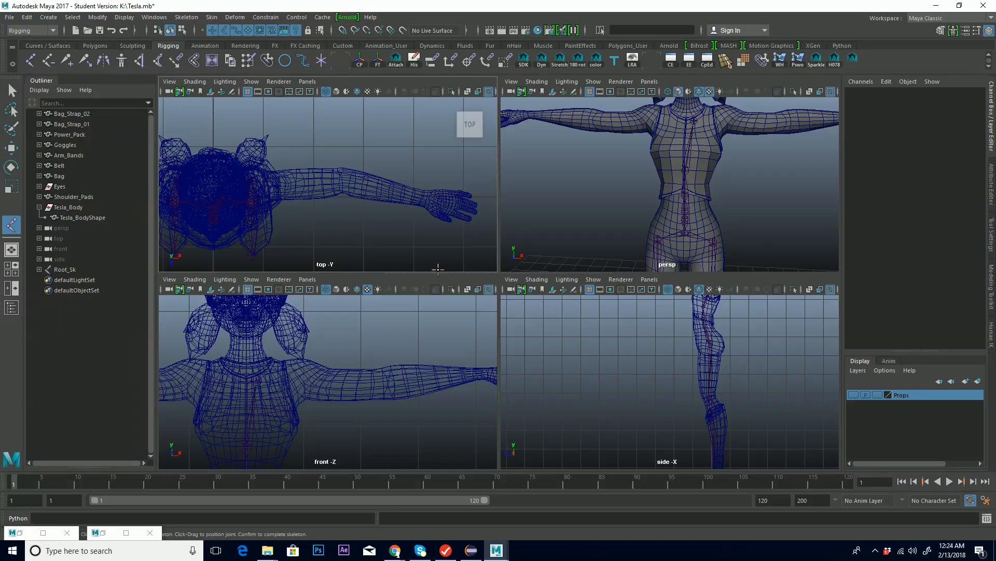
key("space")
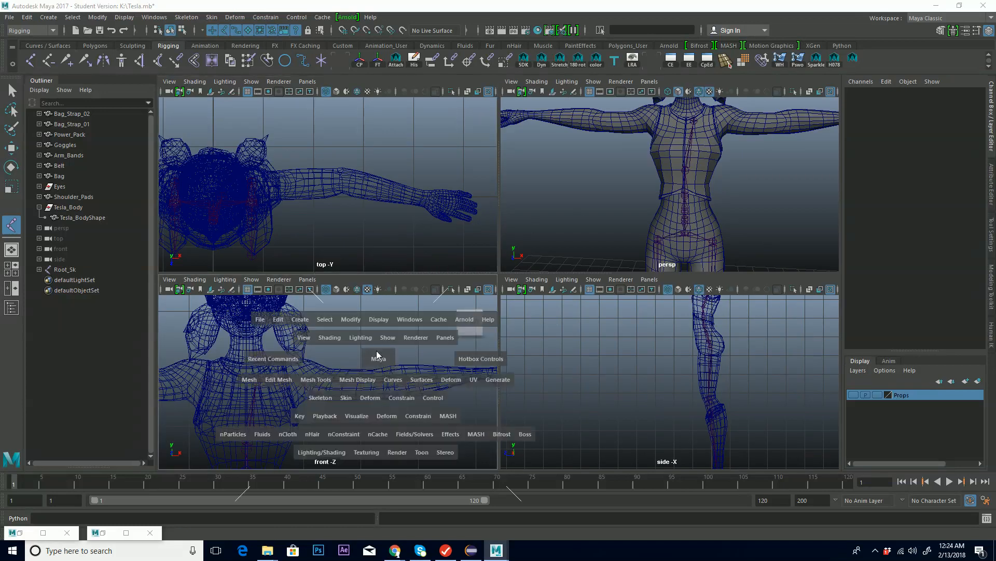
middle_click_drag(434, 284, 335, 233, "alt")
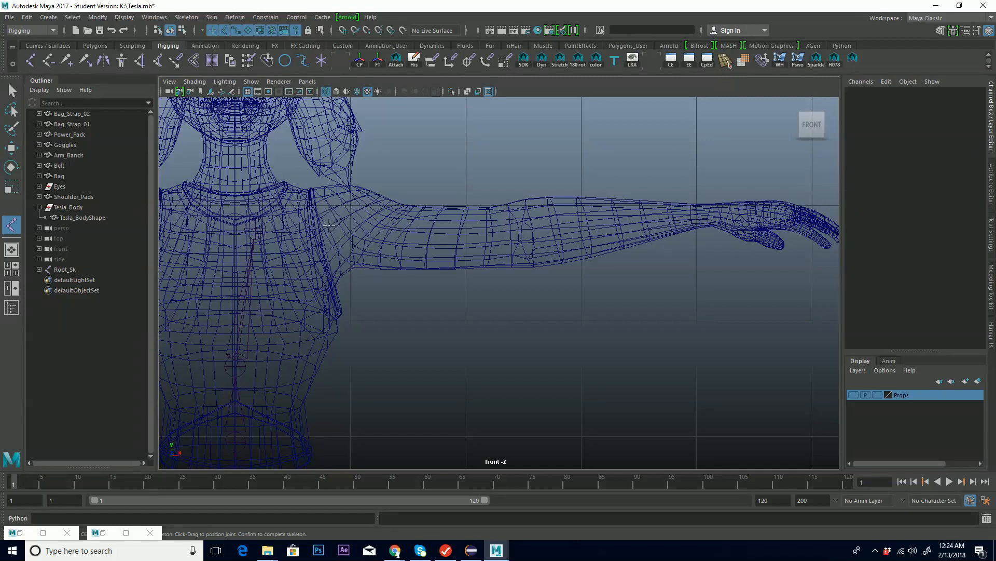
left_click(330, 225)
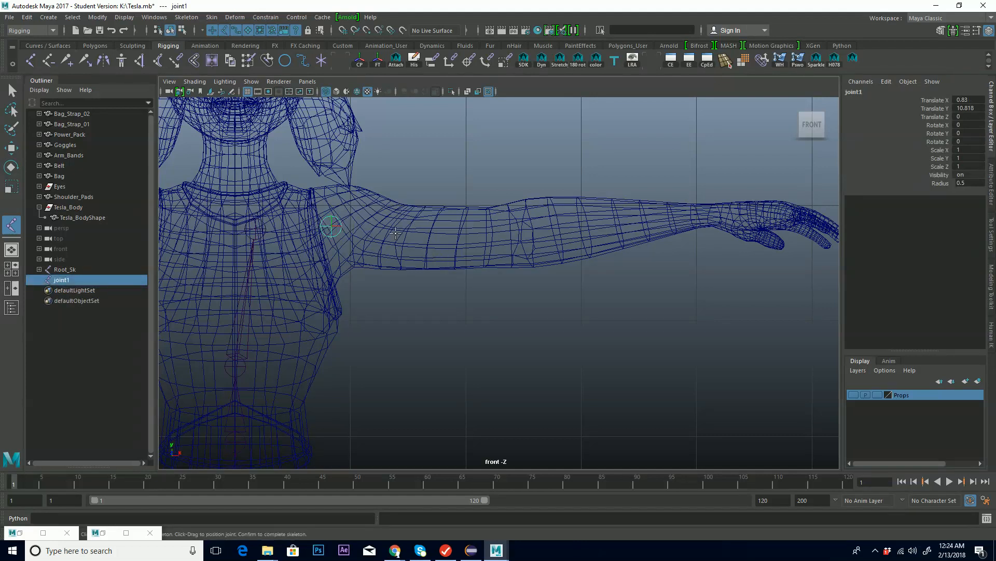
Move the new shoulder joint back to about Z -0.19 in the top view so it sits inside the arm
key("space")
key("space")
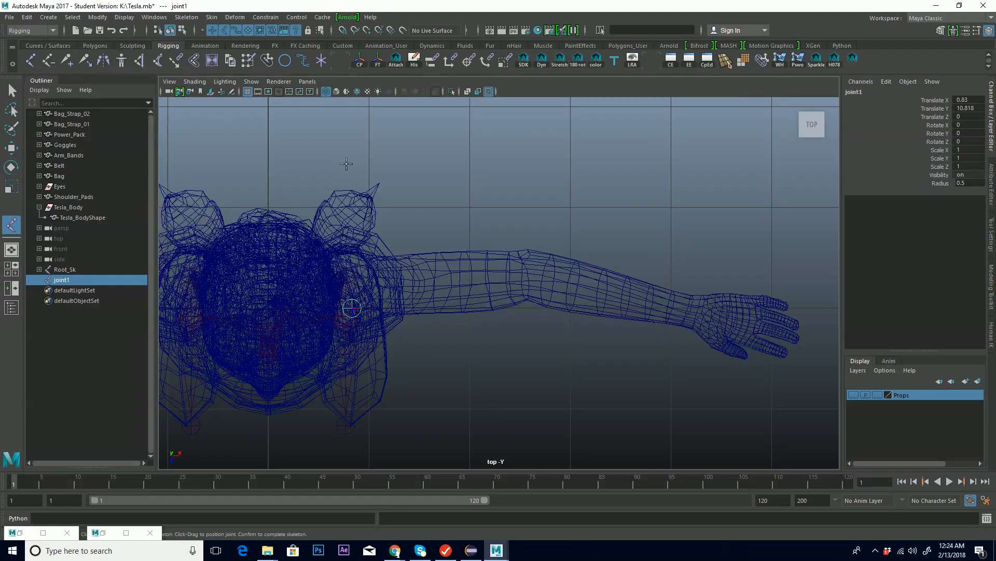
middle_click_drag(473, 259, 458, 255, "alt")
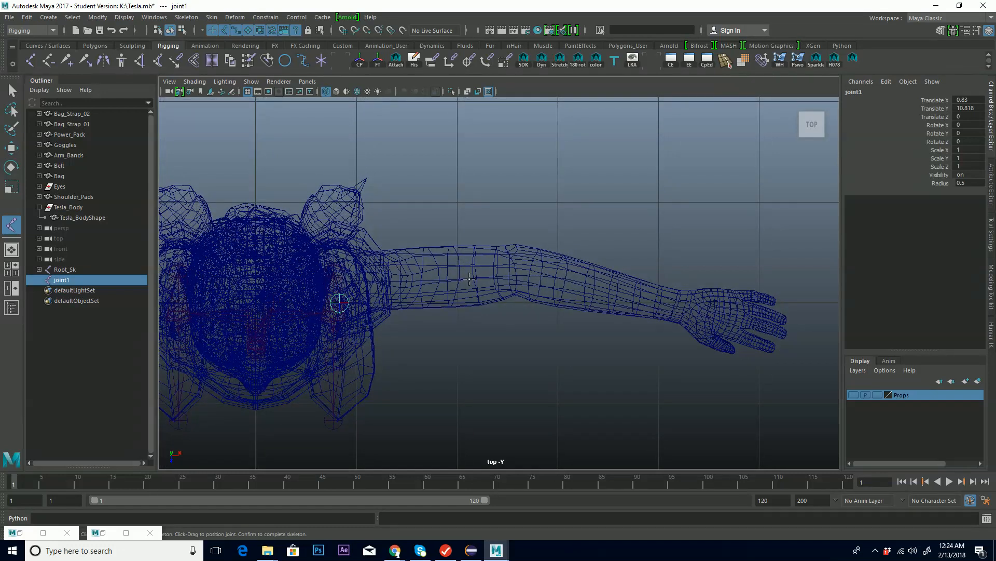
key("w")
left_click_drag(338, 352, 340, 340)
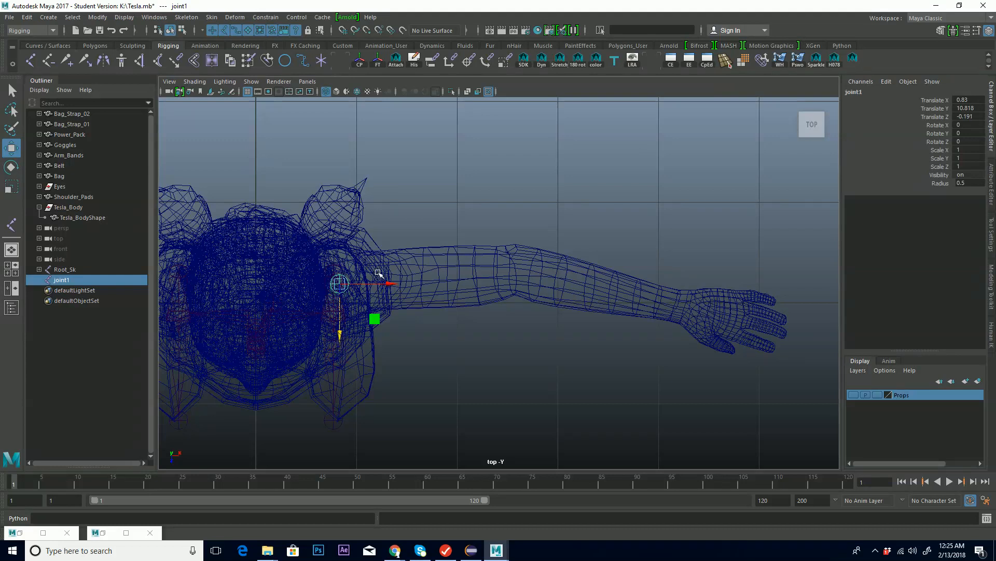
Continue the chain from the shoulder joint in the top view with joints at the elbow, wrist and middle of the hand, and complete it
key("y")
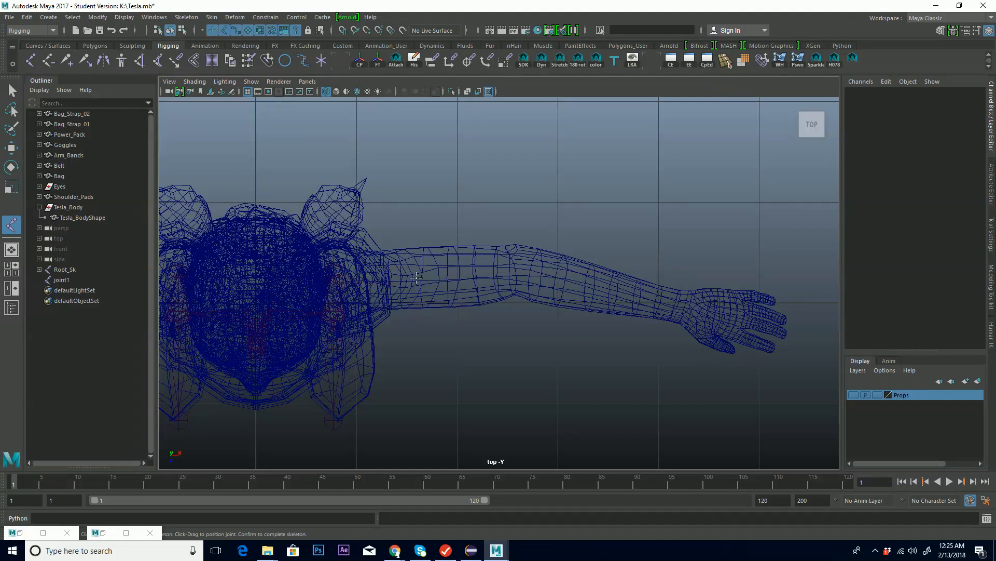
left_click(342, 282)
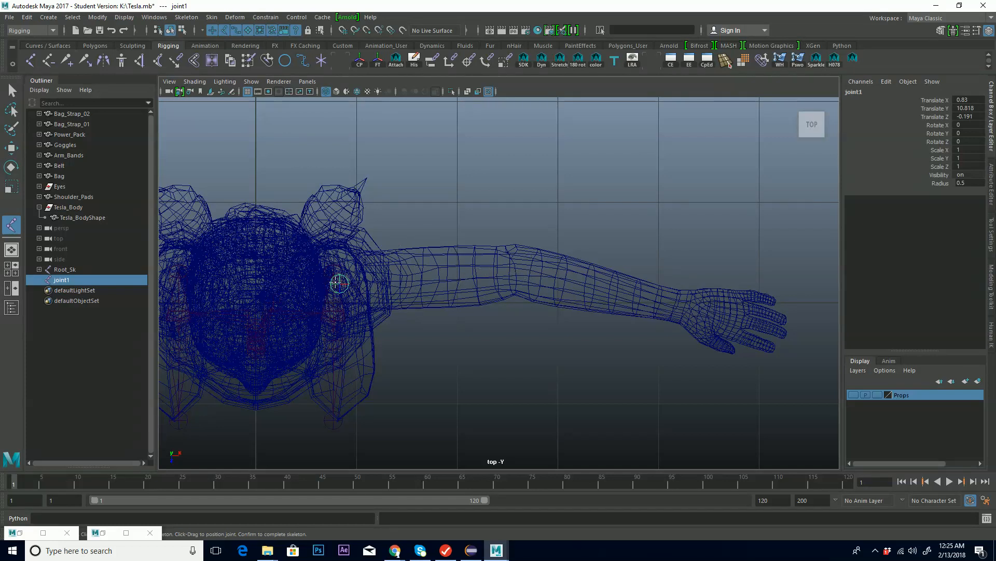
left_click(509, 271)
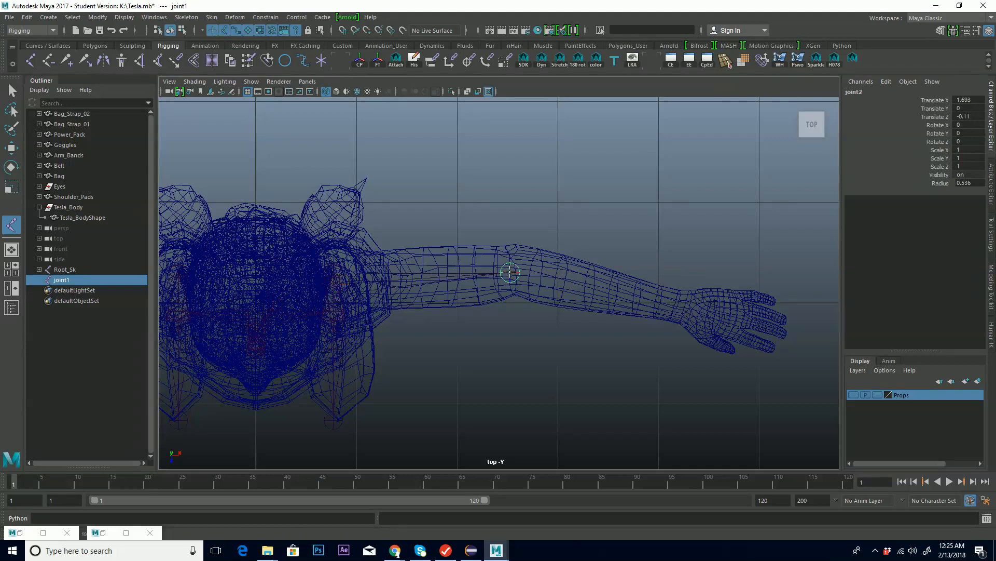
left_click(688, 307)
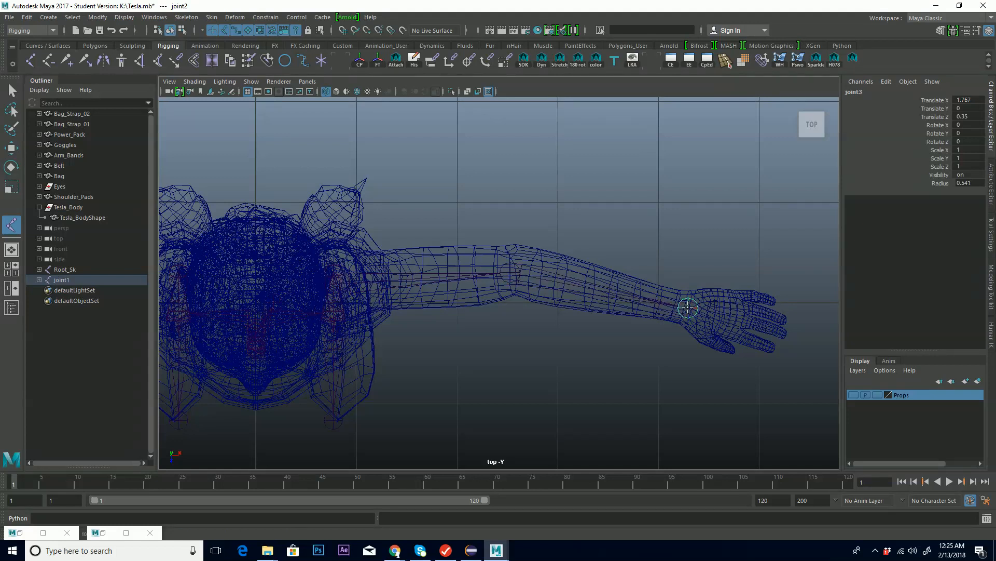
left_click_drag(687, 307, 689, 306)
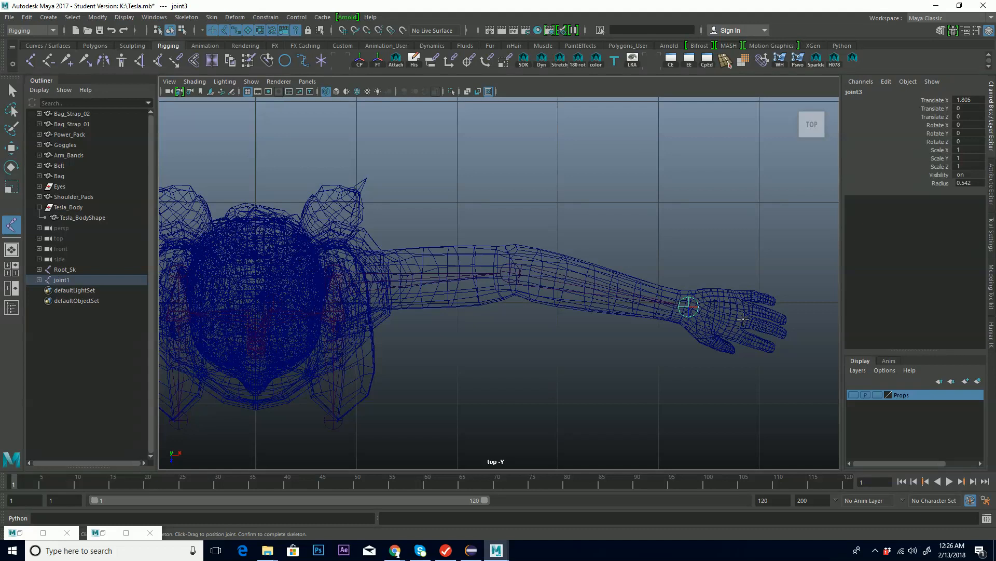
left_click(742, 318)
key("Return")
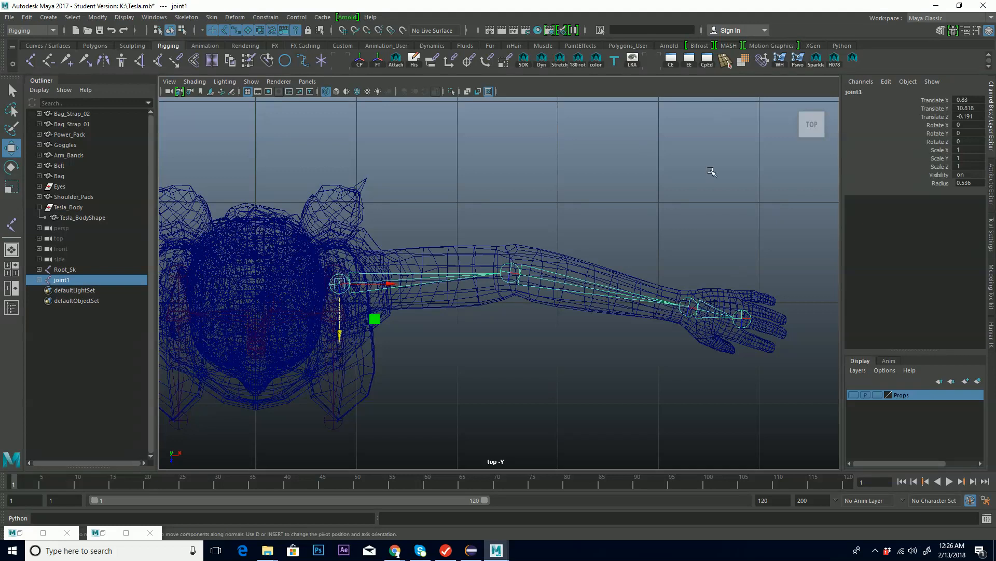
Test the wrist joint's rotation in the perspective view and undo it
left_click(689, 308)
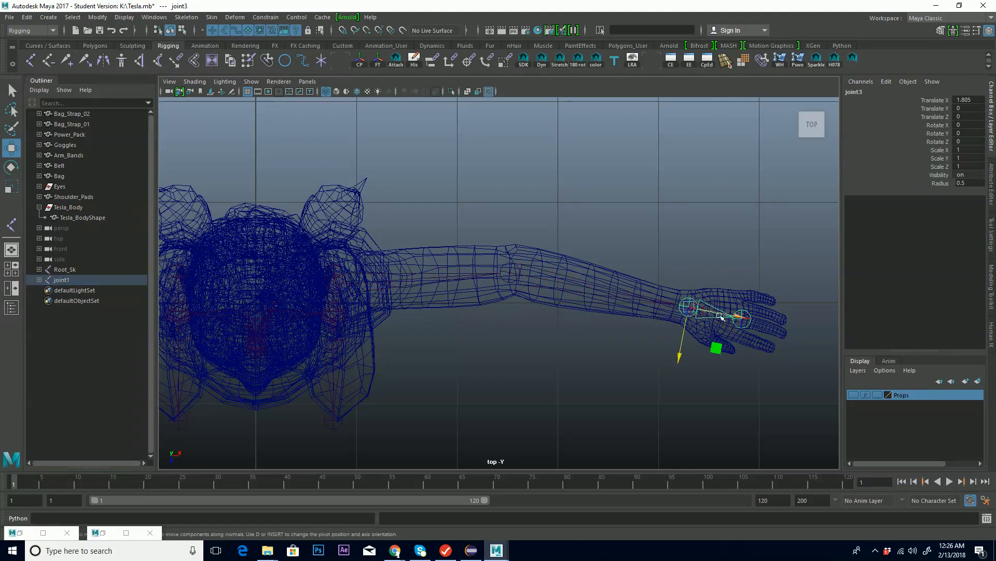
key("space")
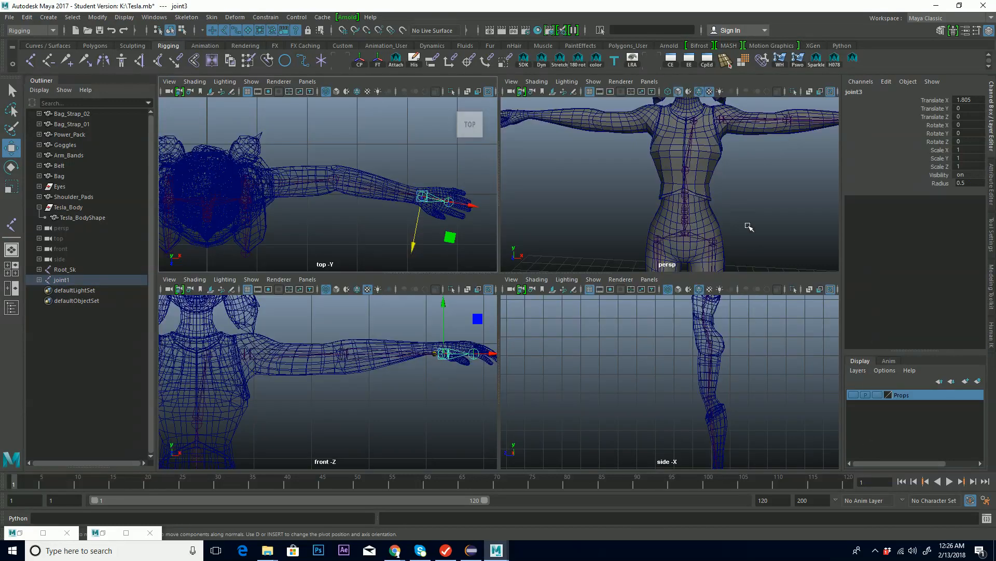
key("space")
middle_click_drag(785, 192, 550, 303, "alt")
right_click_drag(649, 283, 591, 274, "alt")
left_click_drag(696, 291, 571, 291, "alt")
right_click_drag(454, 285, 809, 232, "alt")
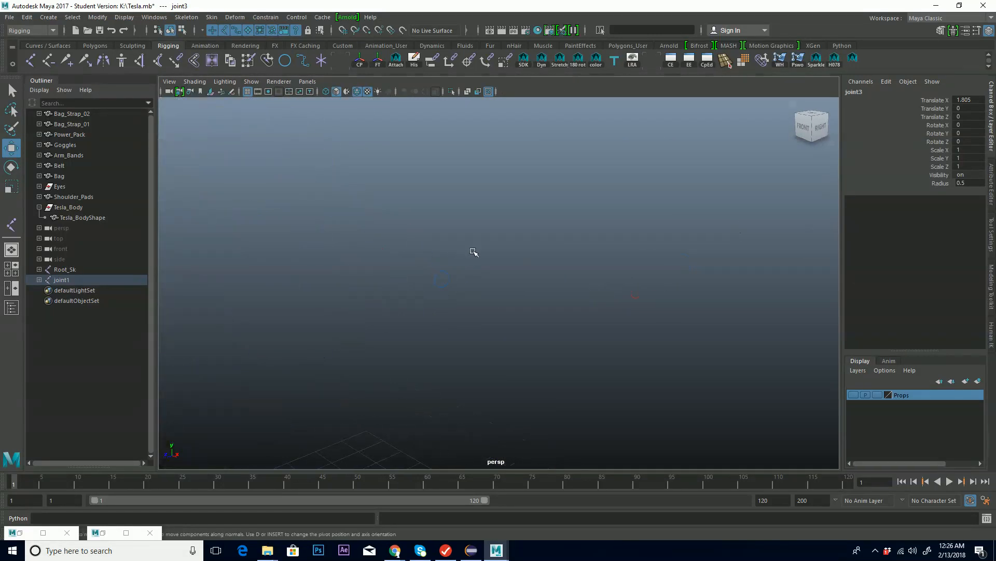
middle_click_drag(472, 252, 623, 244, "alt")
scroll(629, 231, "down", 5)
left_click_drag(558, 232, 430, 226, "alt")
key("e")
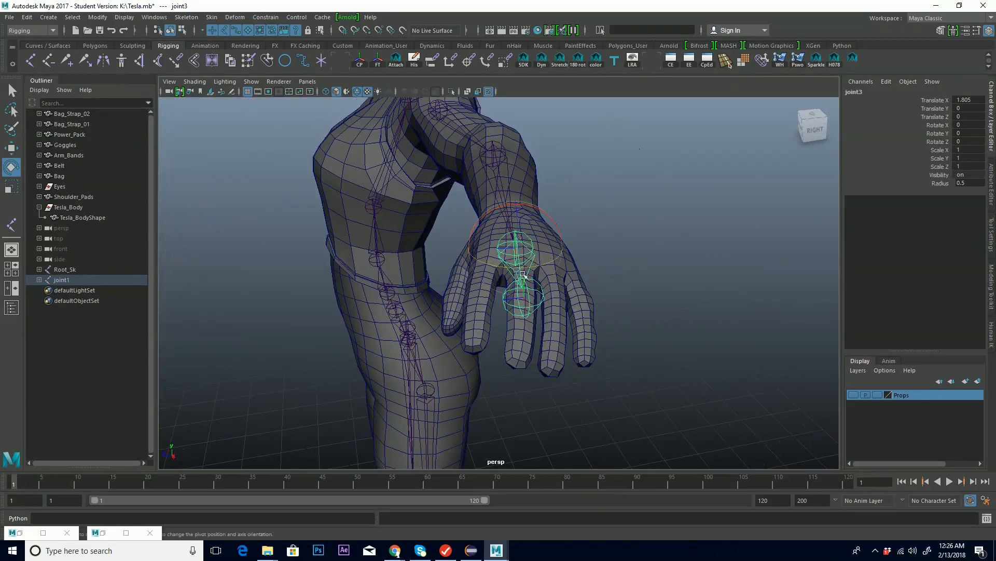
left_click_drag(518, 213, 525, 223)
key("ctrl+z")
Raise the whole arm chain from its shoulder joint to about Translate Y 10.89 and check its fit inside the arm mesh
left_click_drag(441, 245, 577, 225, "alt")
middle_click_drag(398, 227, 698, 211, "alt")
right_click_drag(698, 210, 531, 216, "alt")
middle_click_drag(532, 217, 623, 193, "alt")
left_click_drag(534, 238, 565, 230, "alt")
left_click(626, 191)
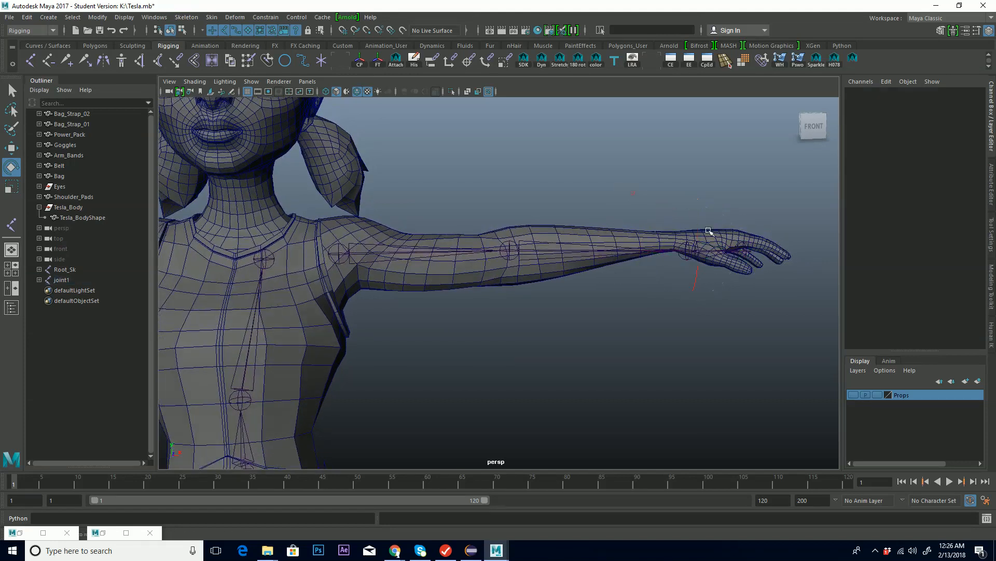
left_click_drag(706, 262, 706, 258, "alt")
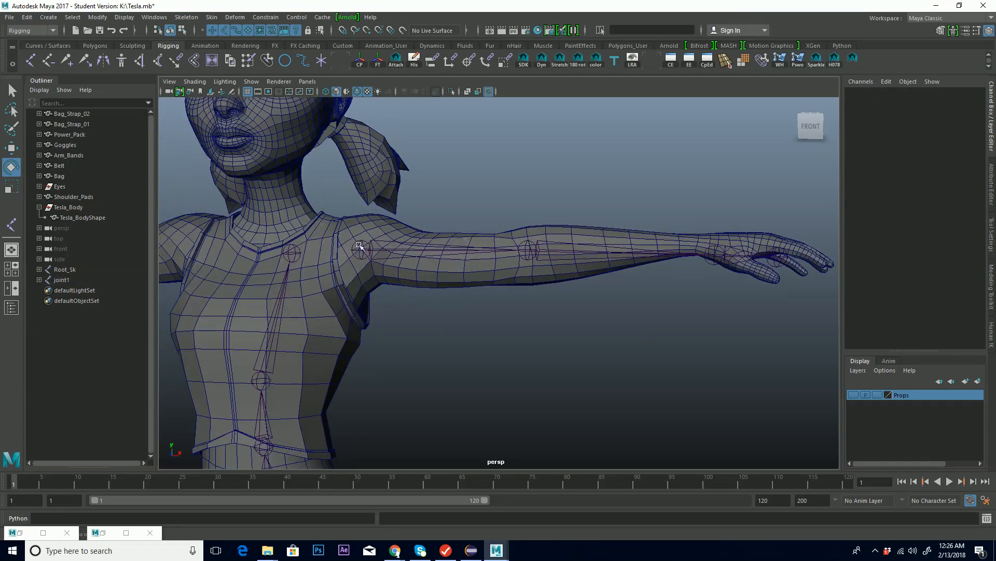
left_click(360, 247)
left_click_drag(360, 247, 432, 262, "alt")
left_click_drag(629, 286, 616, 289, "alt")
key("w")
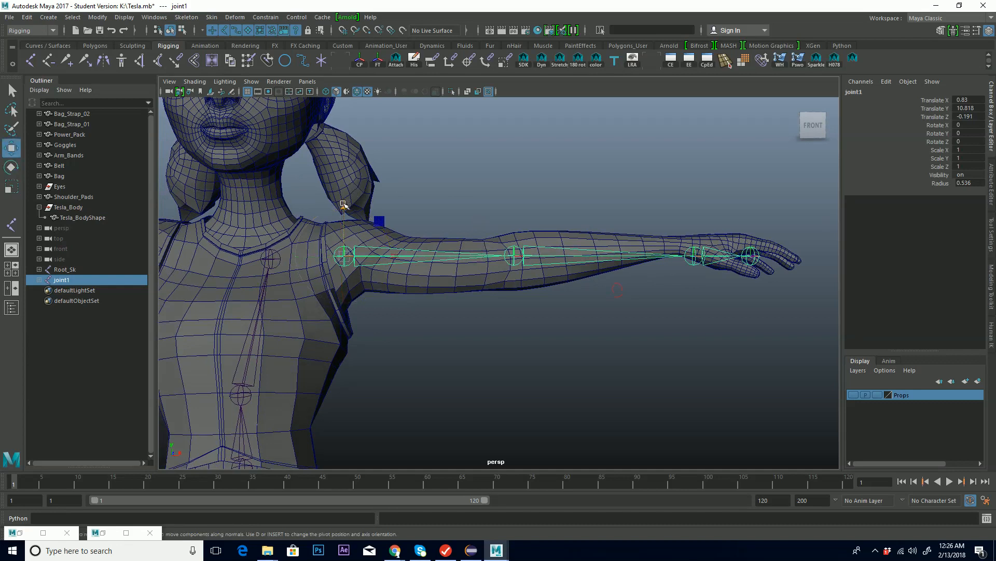
left_click_drag(342, 205, 340, 197)
left_click_drag(697, 266, 786, 225, "alt")
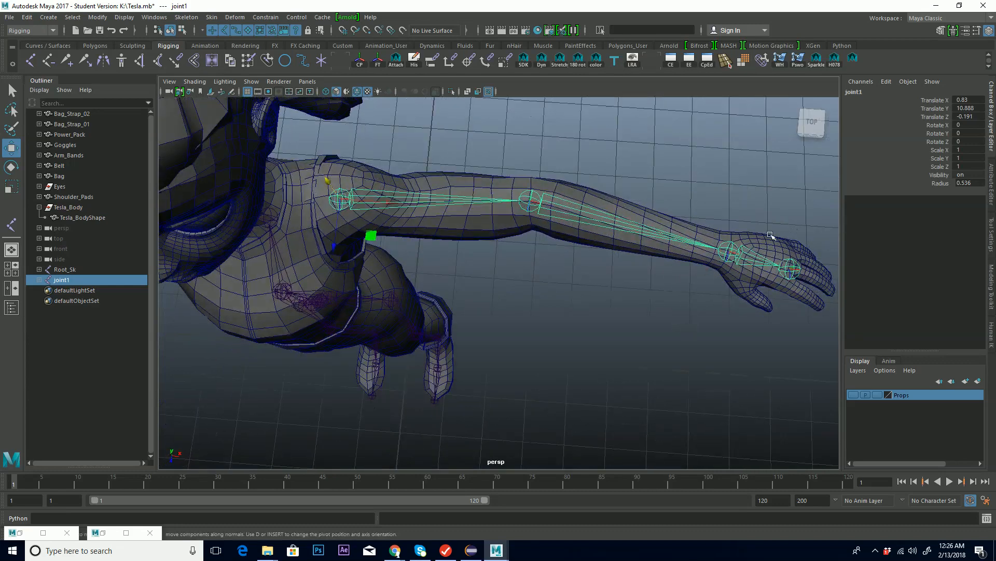
Test-rotate the arm chain from the shoulder joint about its X axis and undo the rotations
left_click_drag(619, 253, 610, 218, "alt")
left_click_drag(402, 229, 465, 175, "alt")
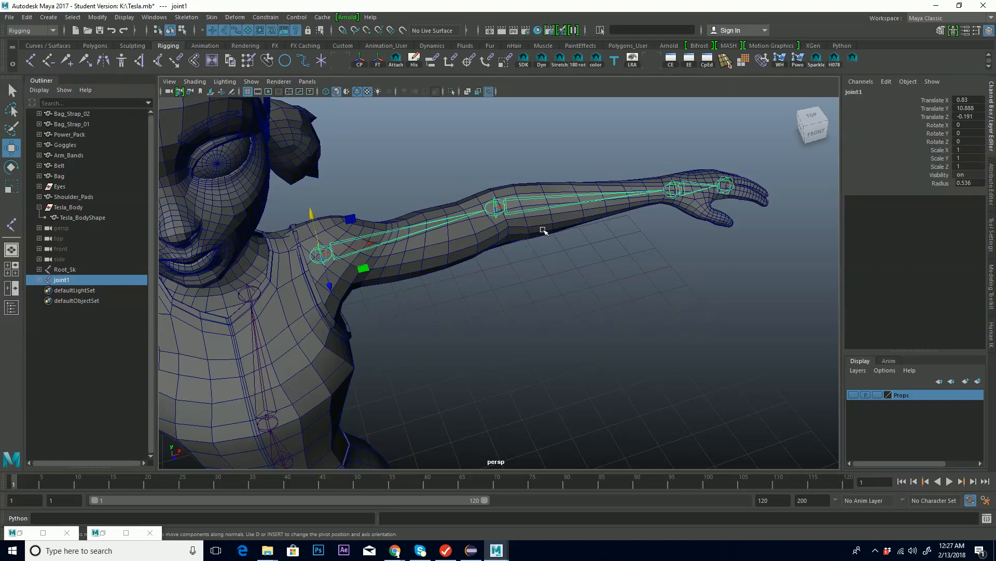
left_click_drag(544, 230, 418, 194, "alt")
key("e")
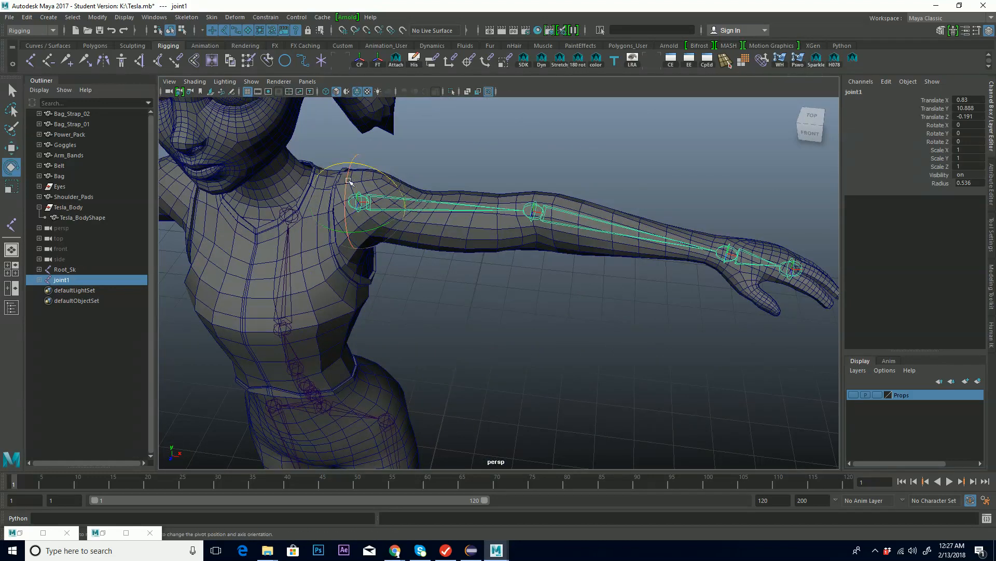
left_click_drag(349, 175, 573, 200)
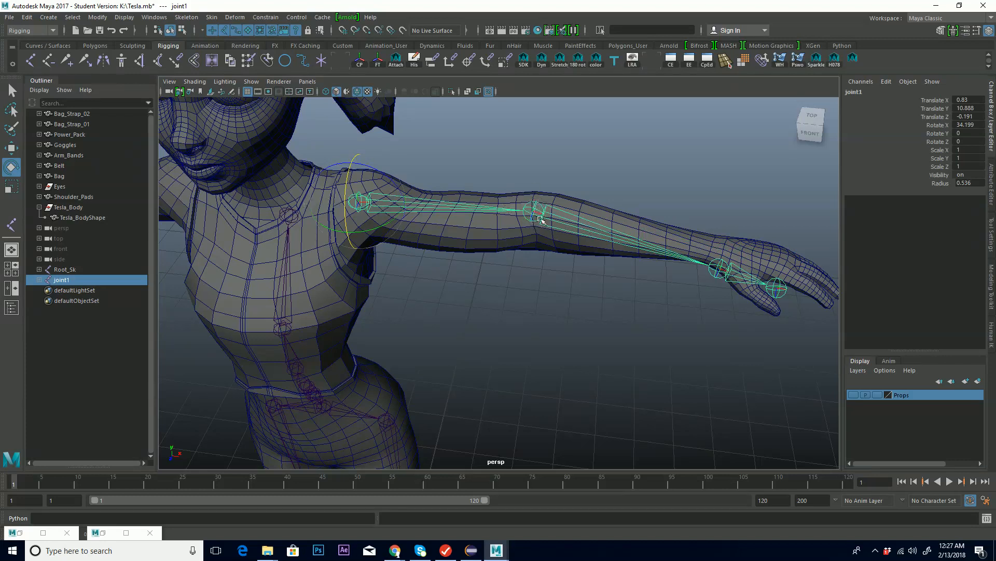
left_click_drag(346, 189, 753, 247)
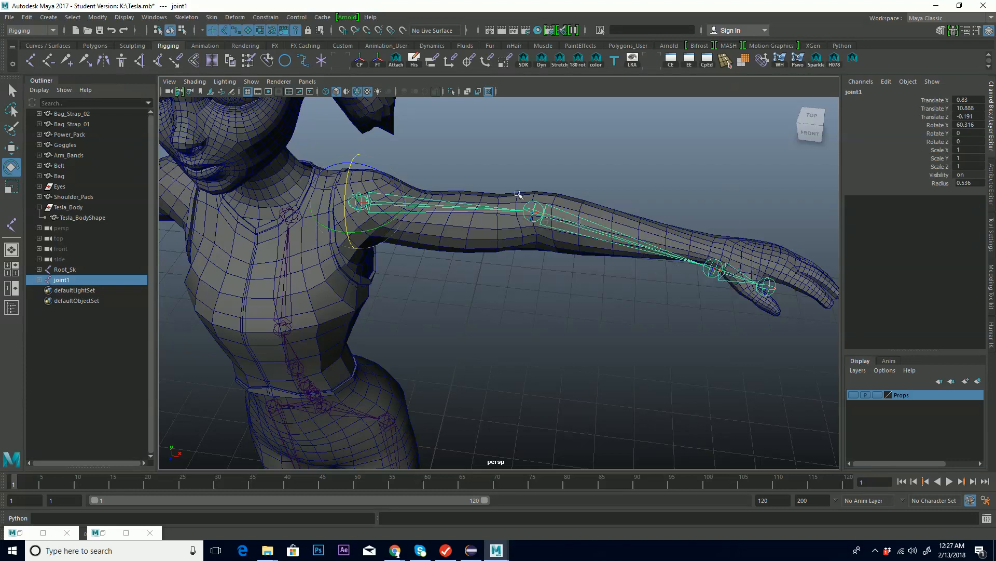
left_click_drag(347, 194, 355, 163)
key("ctrl+z")
key("ctrl+z")
key("ctrl+z")
key("ctrl+z")
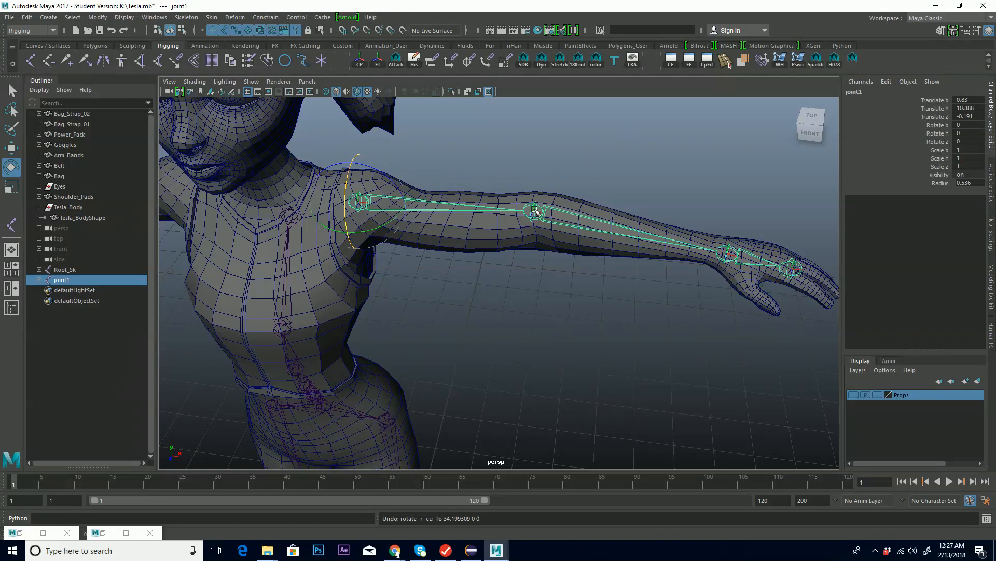
Check the elbow joint's placement in the arm mesh and raise the wrist joint slightly to Translate Y 0.054
left_click(536, 211)
mouse_move(550, 213)
left_mouse_down("alt")
mouse_move(543, 208)
mouse_move(560, 202)
mouse_move(550, 195)
mouse_move(534, 223)
mouse_move(534, 194)
mouse_move(530, 213)
mouse_move(541, 199)
left_mouse_up("alt")
key("ctrl+z")
mouse_move(675, 202)
left_mouse_down("alt")
mouse_move(594, 207)
mouse_move(628, 226)
mouse_move(681, 208)
left_mouse_up("alt")
right_click_drag(706, 237, 644, 245, "alt")
left_click_drag(592, 251, 646, 252, "alt")
right_click_drag(563, 244, 763, 206, "alt")
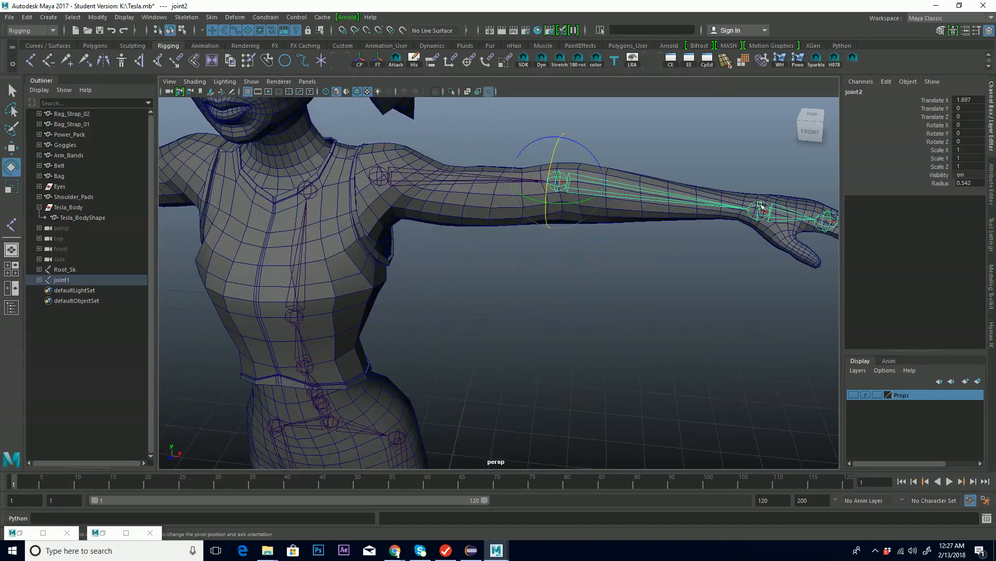
middle_click_drag(763, 206, 660, 226, "alt")
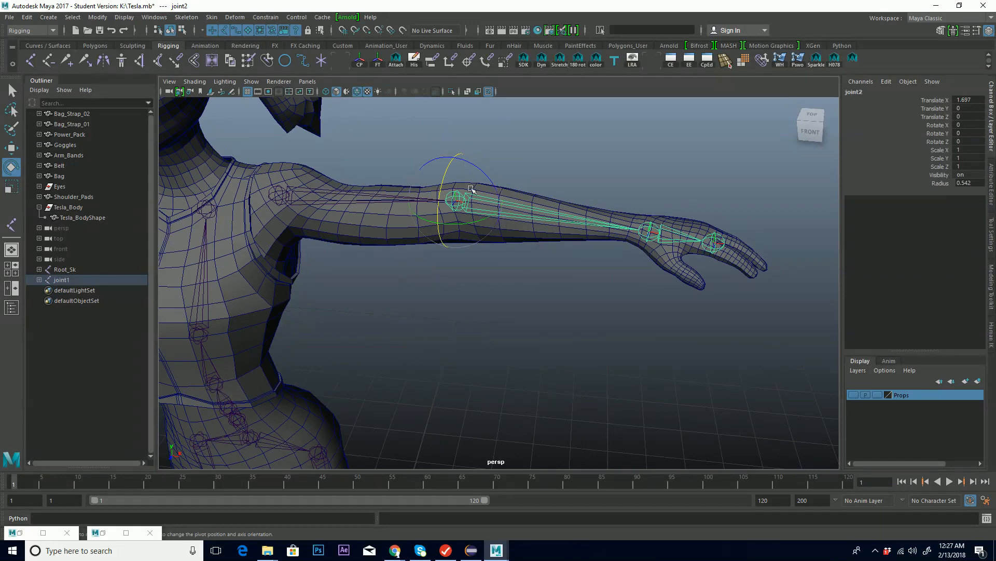
left_click_drag(469, 230, 658, 237, "alt")
left_click(659, 236)
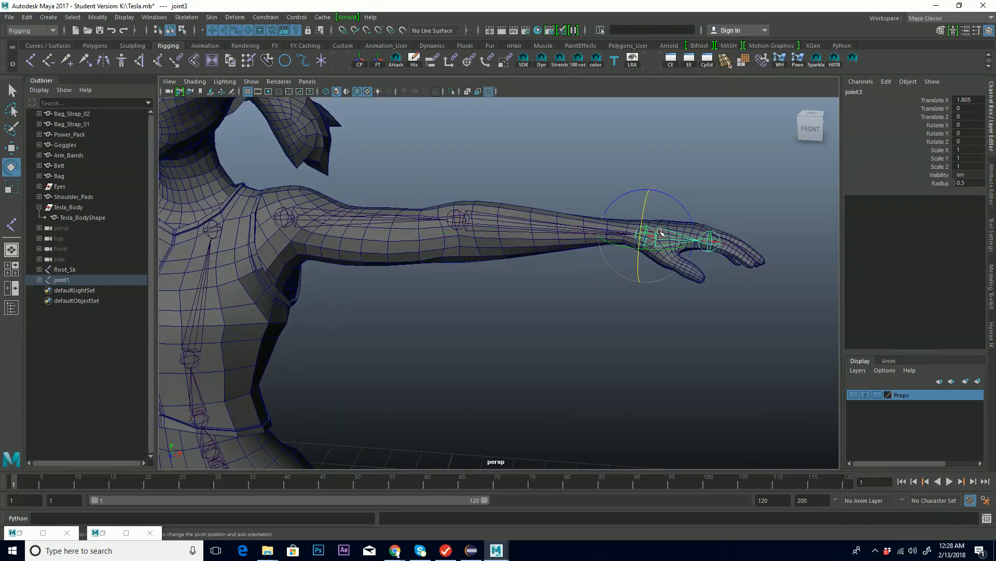
key("w")
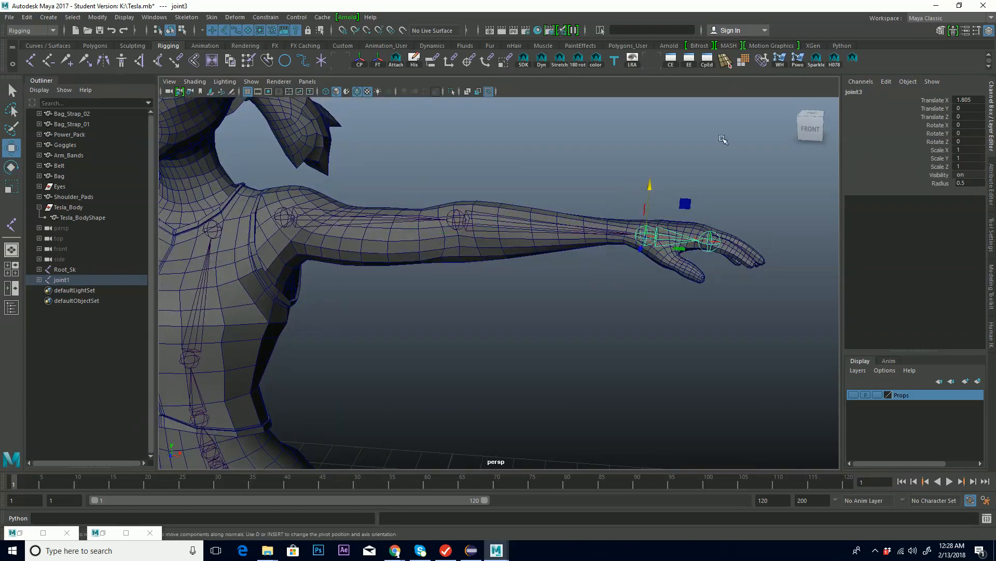
left_click_drag(657, 188, 648, 251)
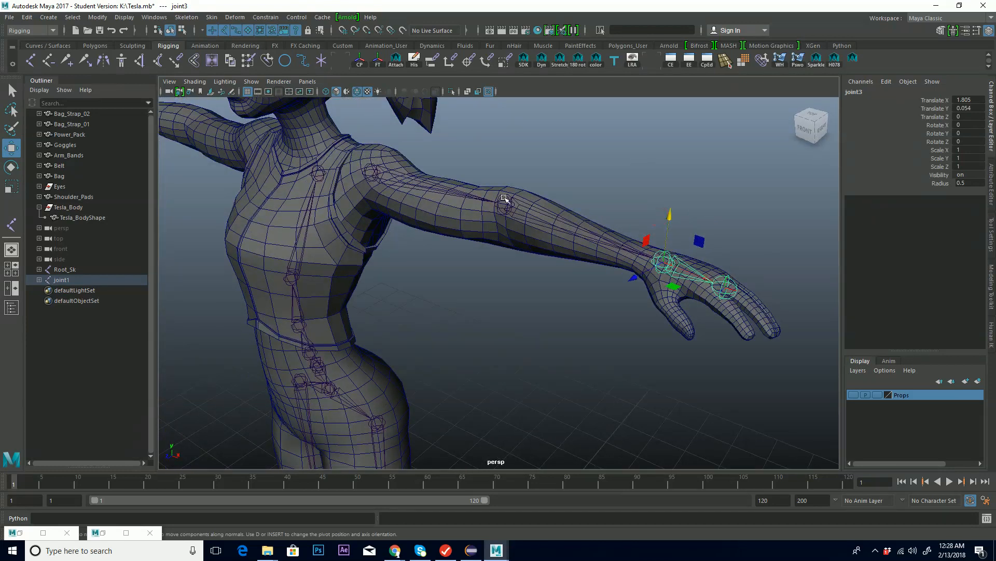
Test-rotate the elbow joint about its X axis and undo the rotation
left_click_drag(535, 202, 500, 216, "alt")
left_click(496, 213)
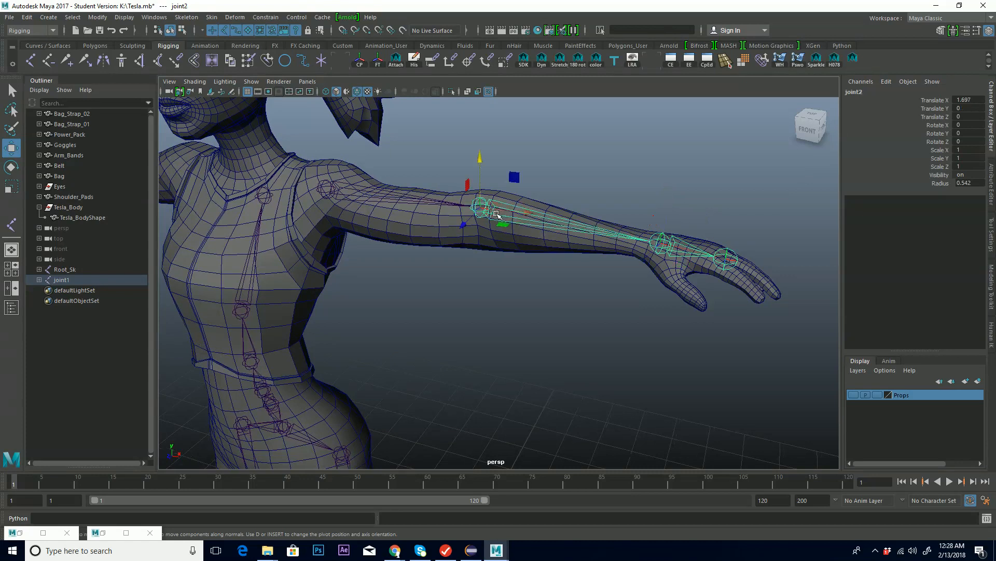
key("e")
left_click_drag(474, 173, 665, 181)
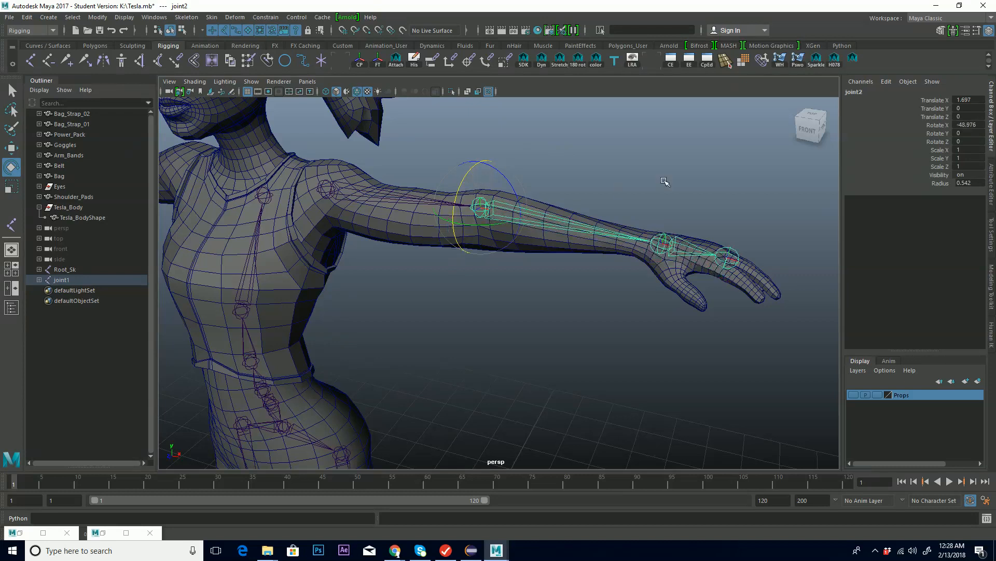
key("ctrl+z")
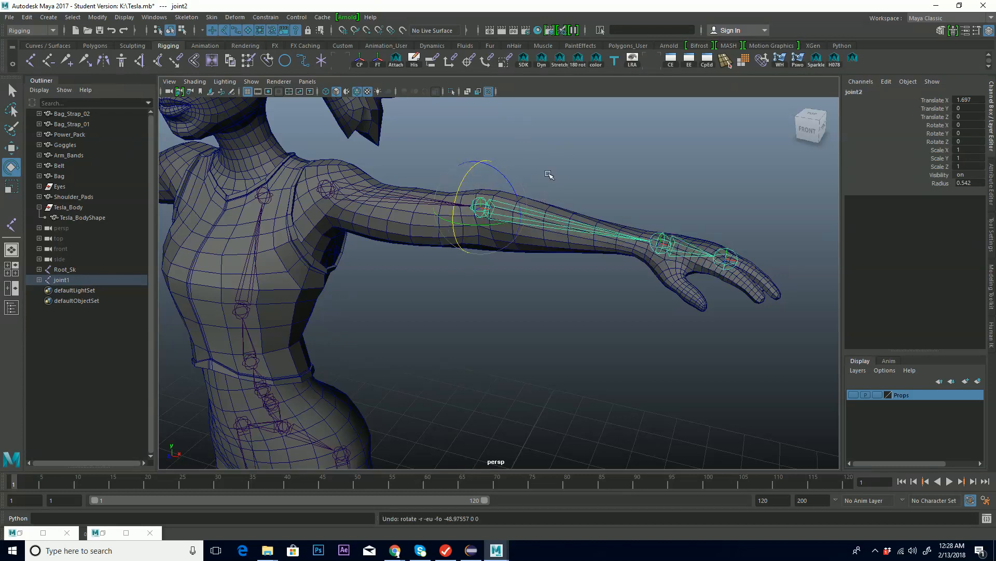
Undo the wrist joint's upward move and select the elbow joint again
middle_click_drag(627, 202, 671, 194, "alt")
right_click_drag(672, 193, 603, 218, "alt")
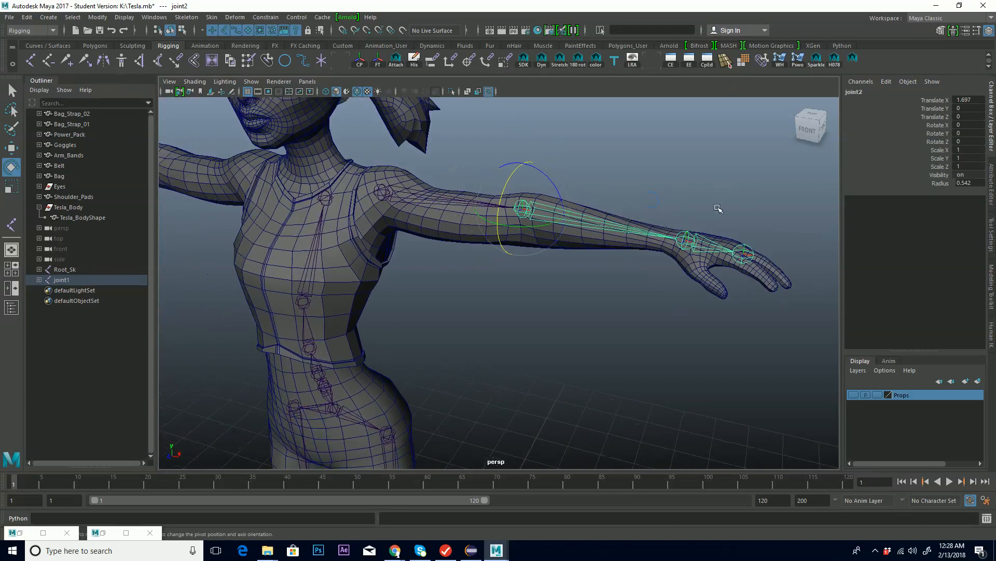
key("ctrl+z")
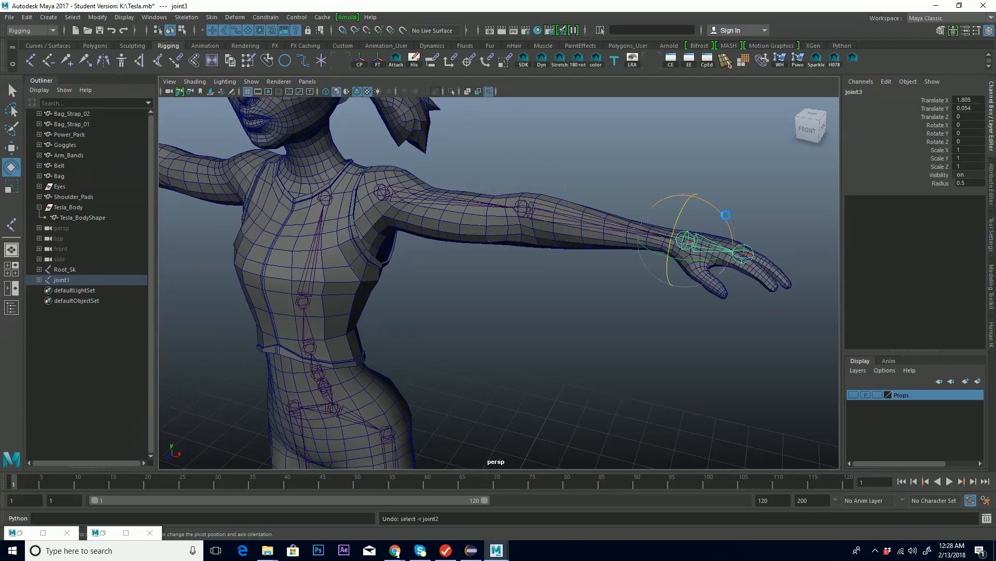
key("ctrl+z")
left_click(524, 207)
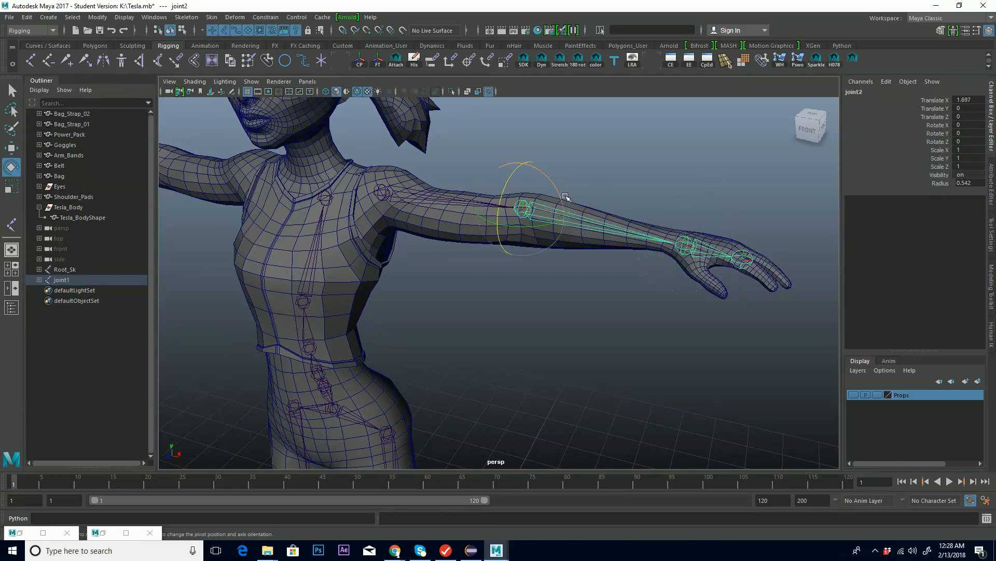
Check the arm chain from above and from the front, and open the Orient Joint options for the elbow joint
middle_click_drag(621, 204, 640, 208, "alt")
left_click_drag(620, 233, 574, 182, "alt")
middle_click_drag(573, 181, 514, 194, "alt")
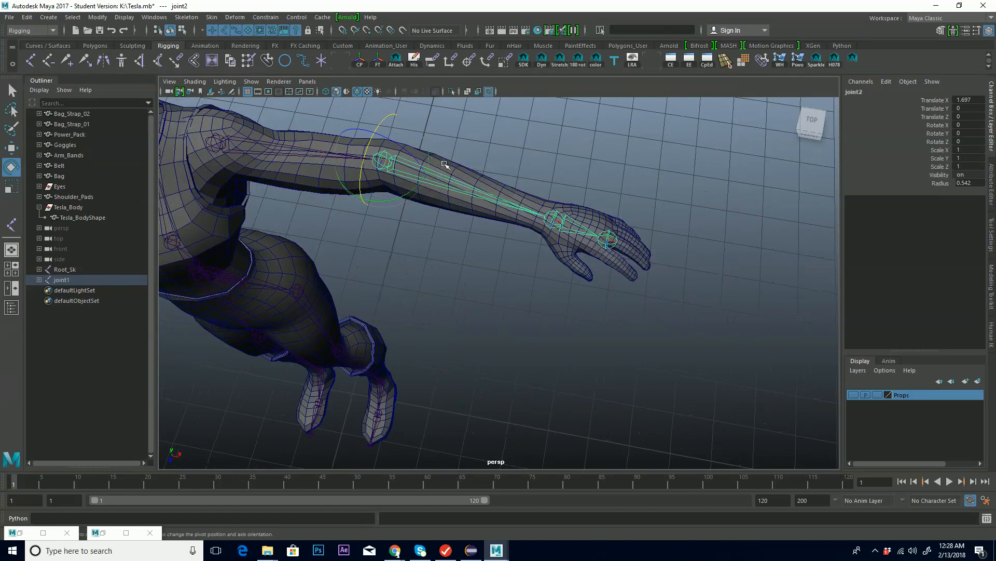
left_click_drag(485, 219, 523, 188, "alt")
middle_click_drag(416, 194, 668, 197, "alt")
left_click_drag(595, 242, 624, 235, "alt")
left_click_drag(419, 252, 454, 250, "alt")
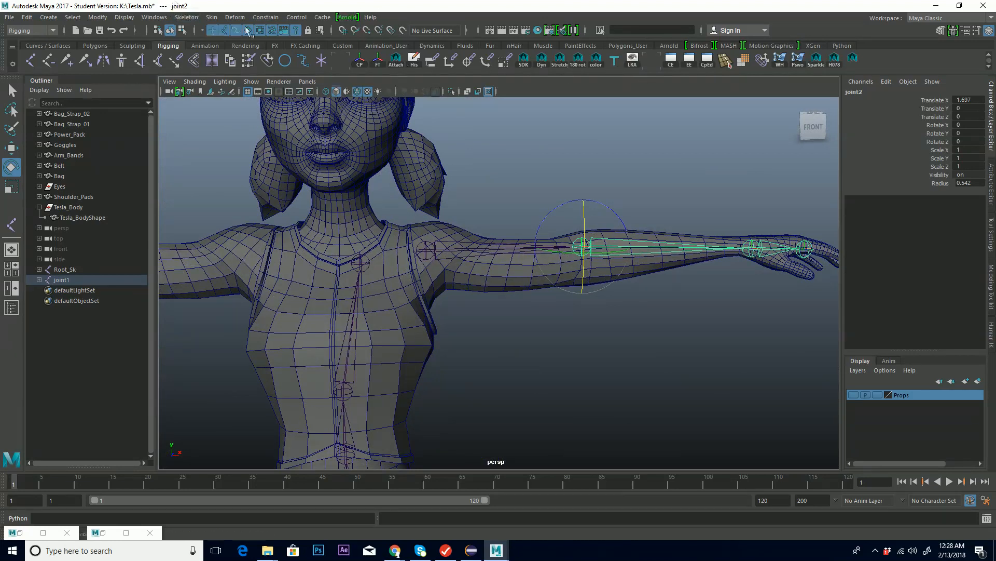
left_click(185, 19)
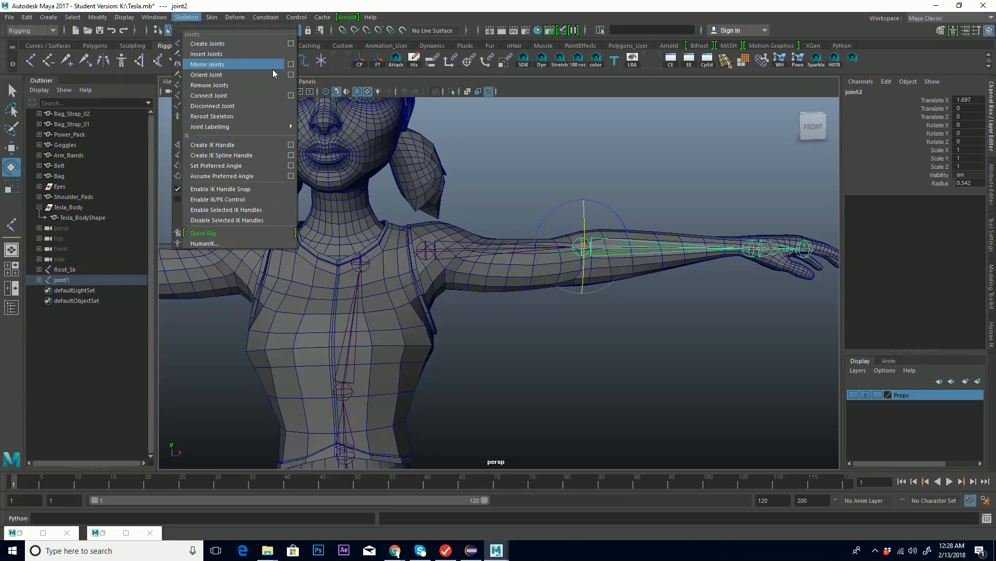
left_click(290, 77)
left_click_drag(272, 82, 336, 81)
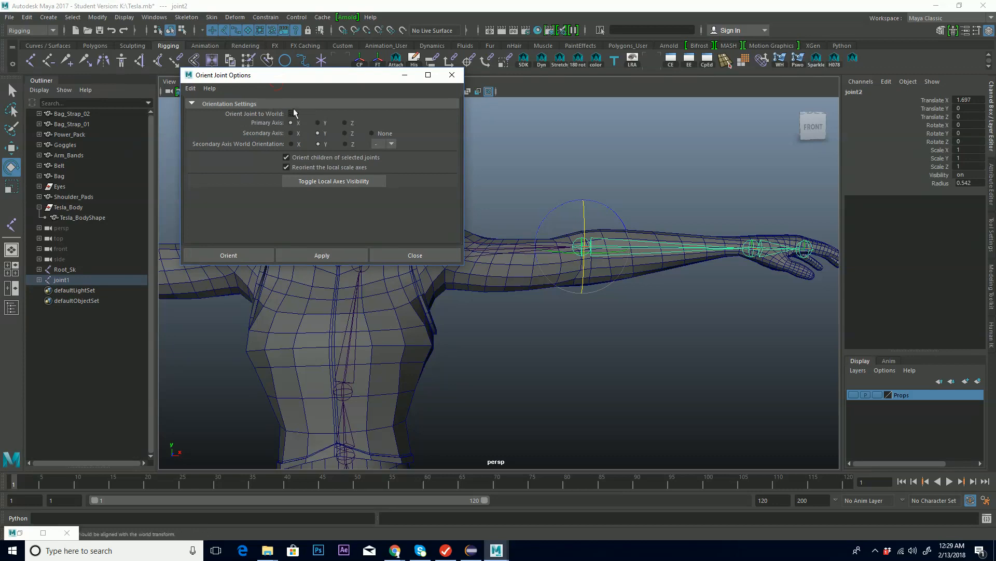
Select the upper back joint and compare its rotation axes with the direction of the arm chain
middle_click_drag(415, 288, 452, 237, "alt")
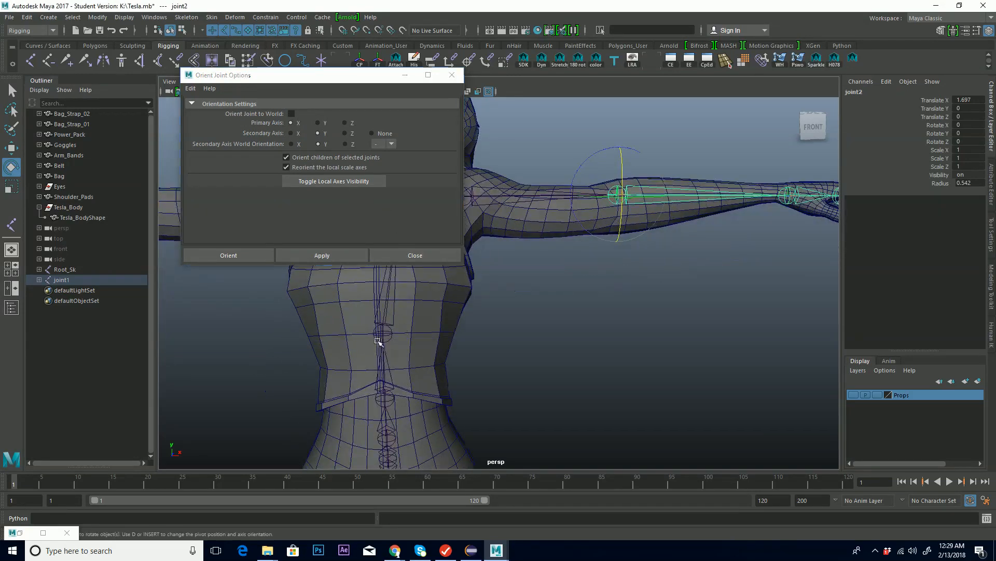
left_click(379, 341)
left_click_drag(378, 341, 478, 299, "alt")
middle_click_drag(674, 225, 646, 292, "alt")
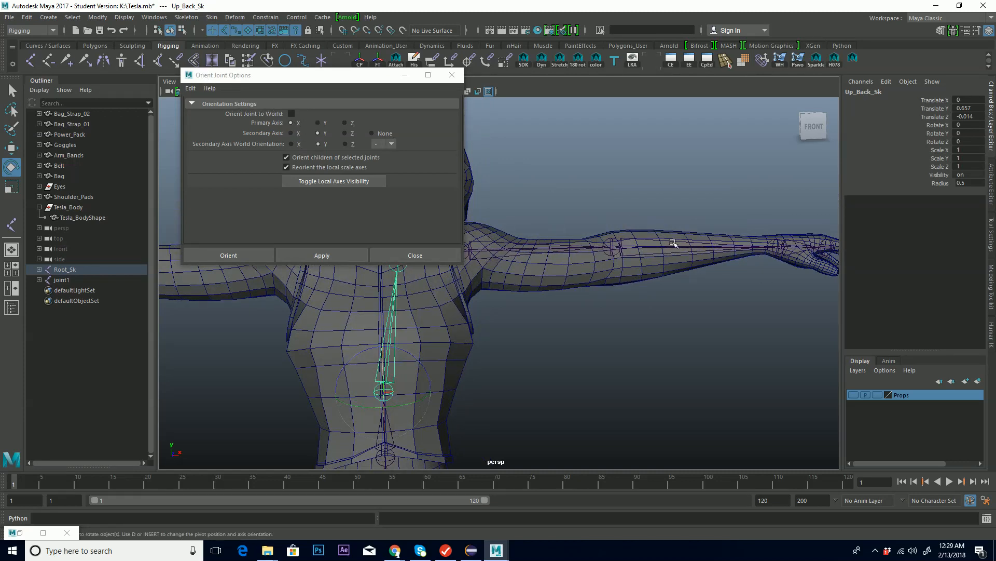
left_click_drag(625, 243, 644, 235, "alt")
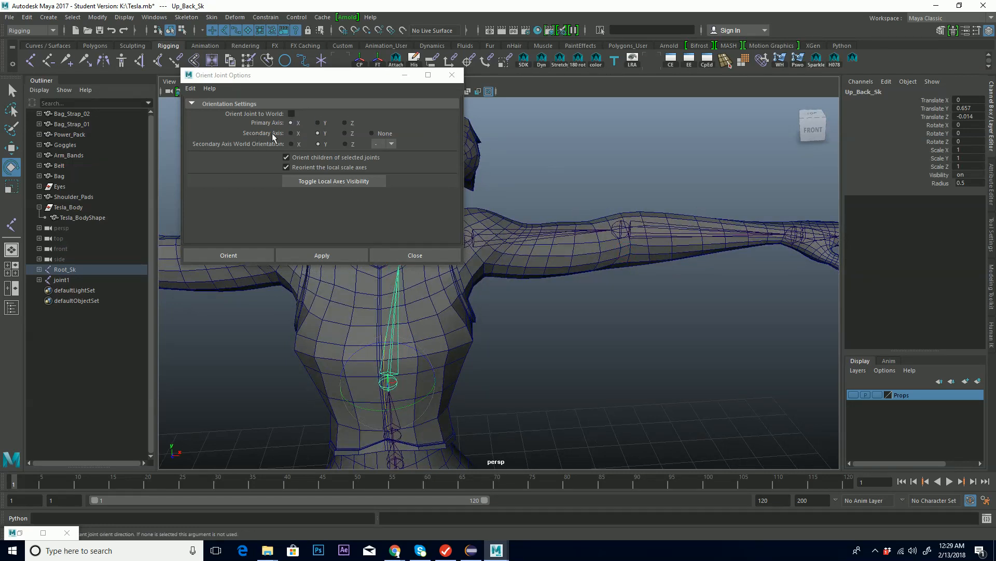
left_click_drag(677, 251, 636, 231, "alt")
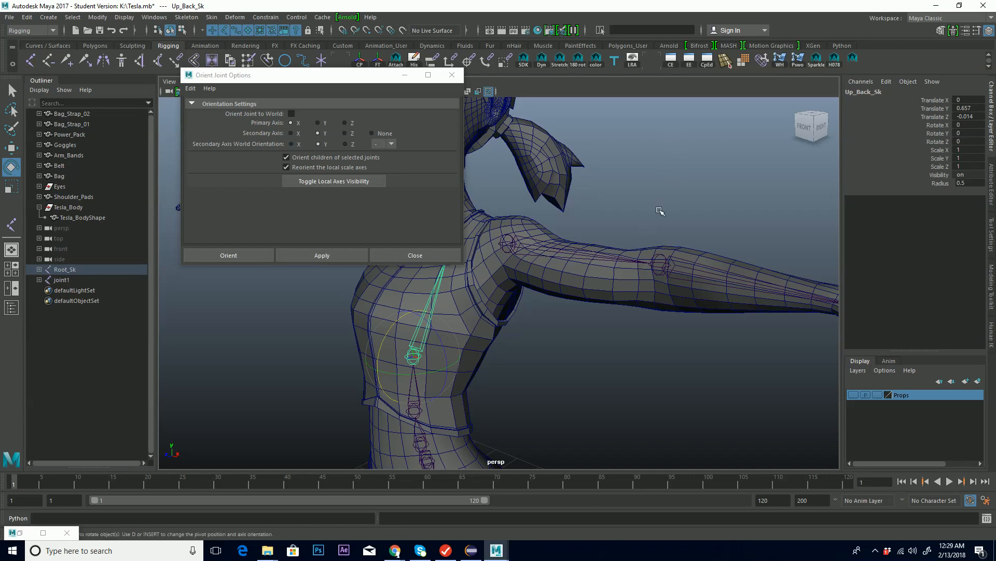
middle_click_drag(680, 238, 676, 240, "alt")
Orient the elbow joint and its children with the Secondary Axis World Orientation set to Z, keeping the options open
left_click(665, 269)
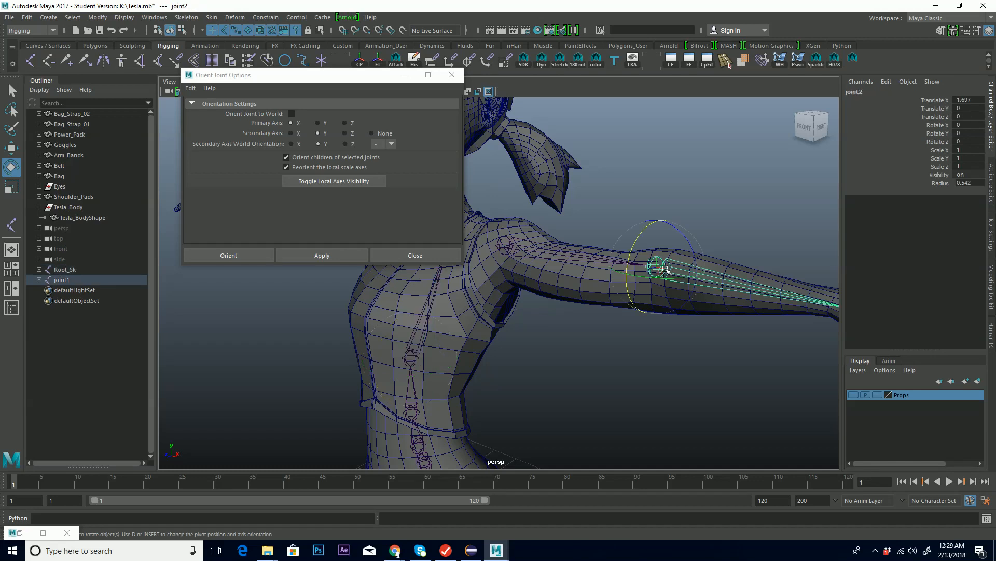
key("w")
middle_click_drag(681, 206, 662, 204, "alt")
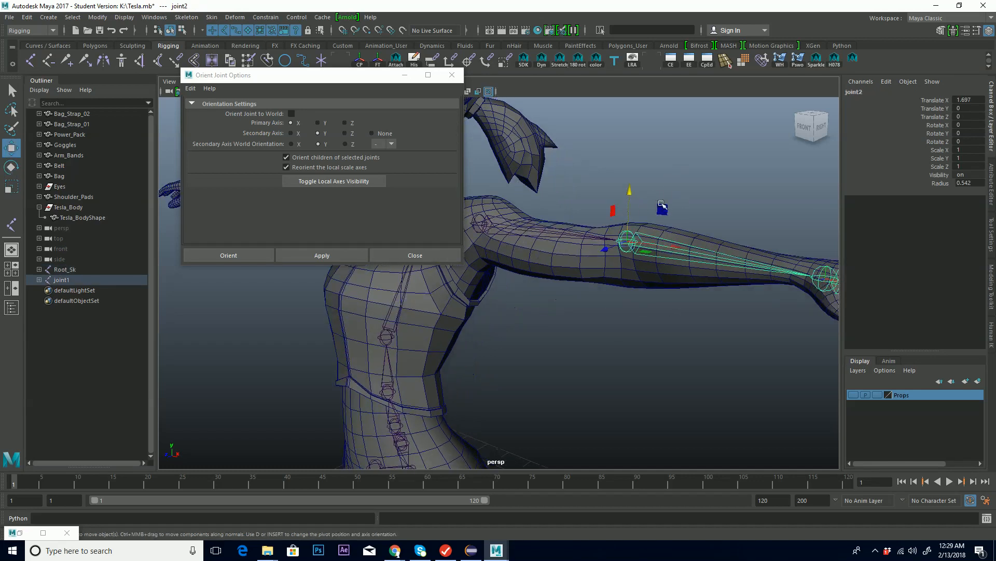
left_click_drag(624, 227, 635, 221, "alt")
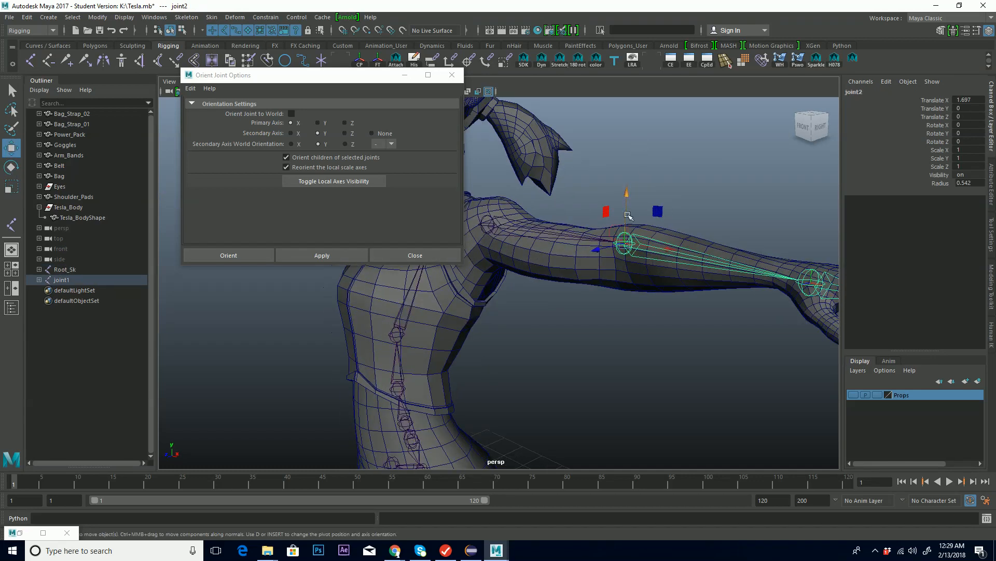
left_click_drag(563, 188, 738, 192, "alt")
middle_click_drag(781, 197, 653, 216, "alt")
left_click(715, 186)
left_click(683, 213)
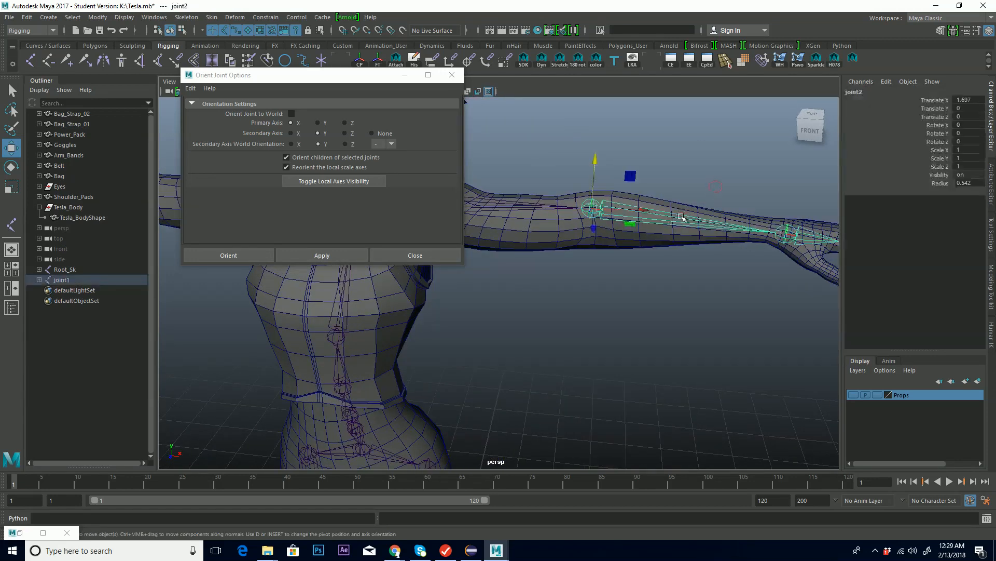
left_click(346, 144)
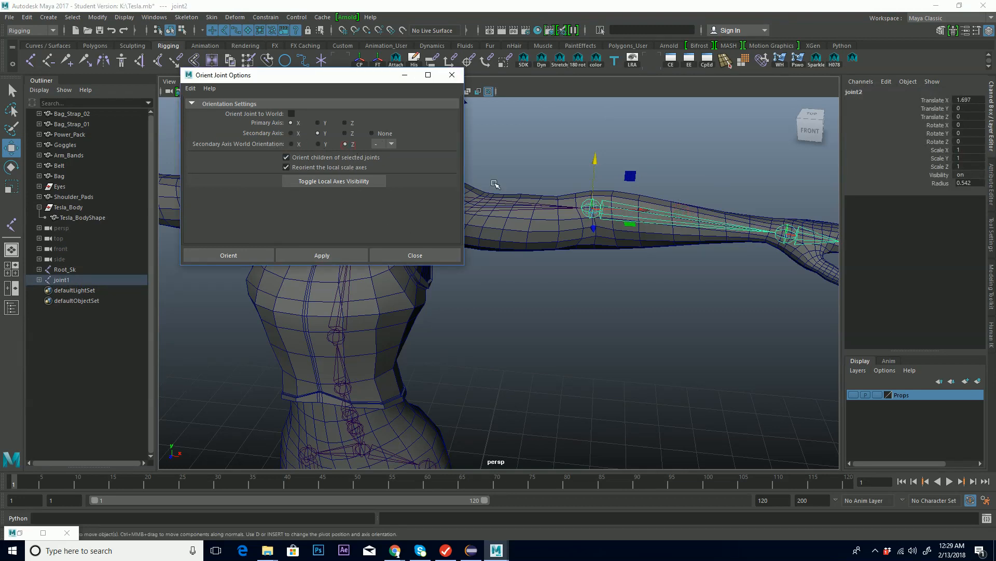
left_click(332, 254)
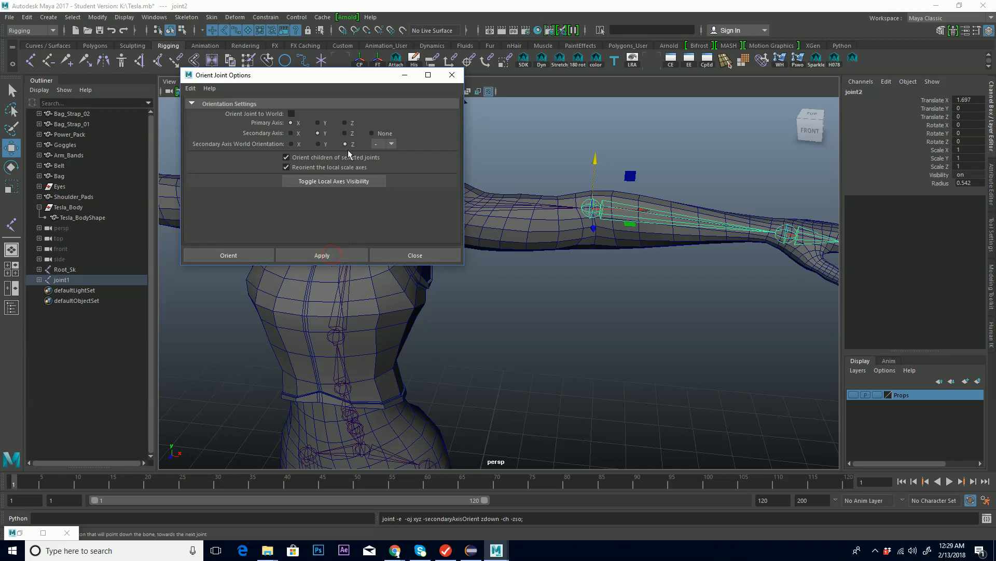
Switch the Move tool to Object axis orientation, test-move the elbow joint along its local Z axis and undo the move
left_click_drag(633, 240, 602, 250, "alt")
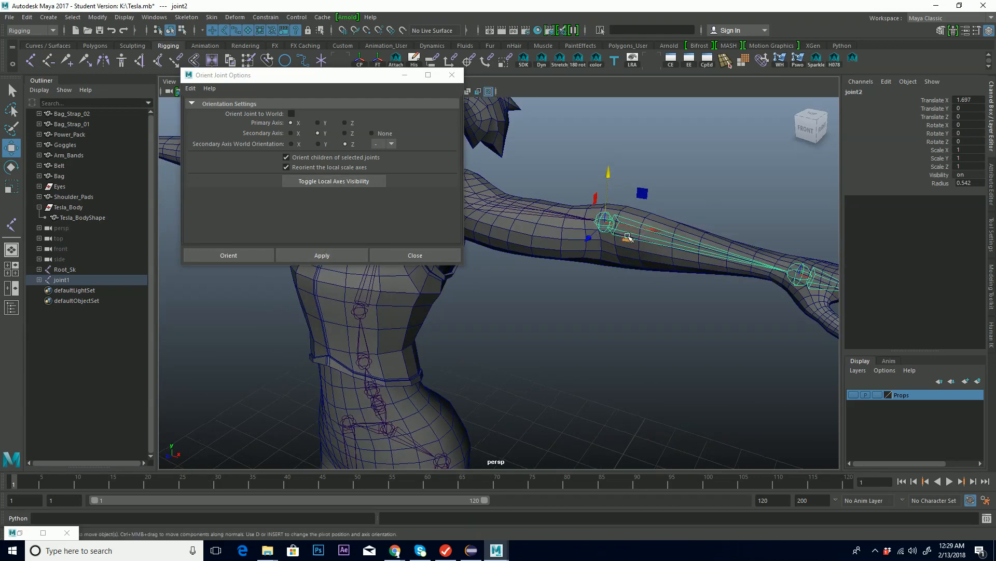
key("w")
left_click(644, 233)
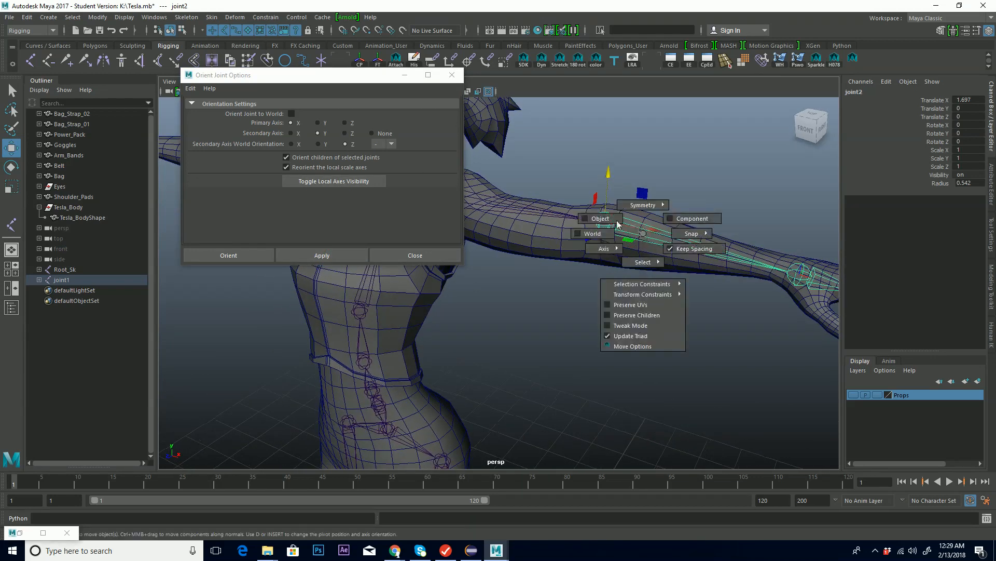
left_click(600, 219)
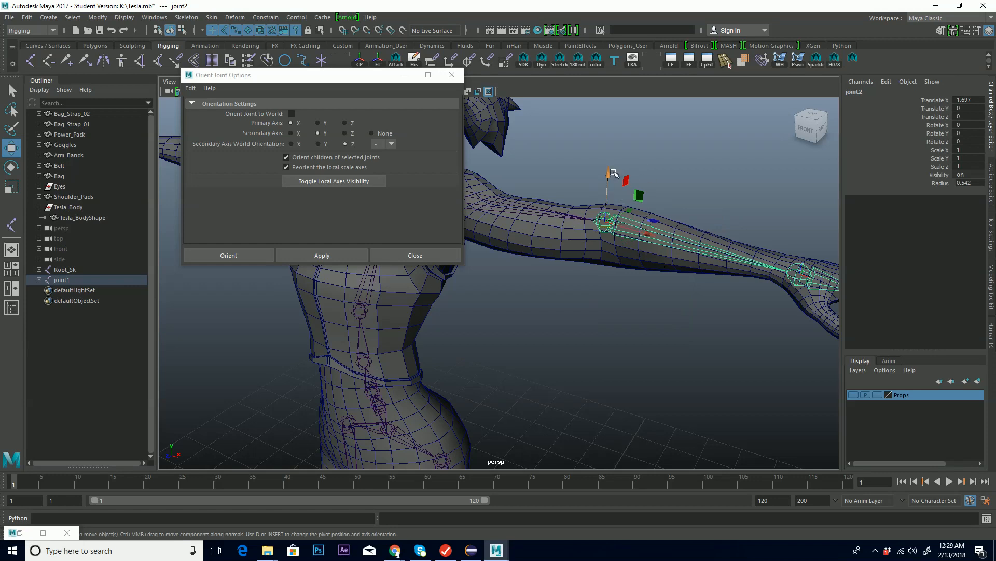
left_click_drag(599, 198, 592, 152, "alt")
key("ctrl+z")
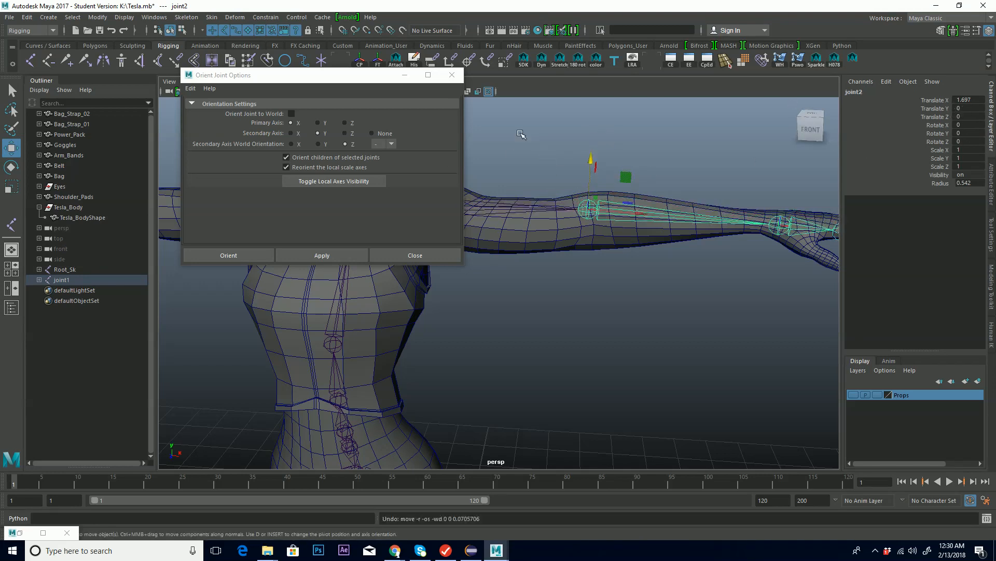
Try orienting the elbow joint and its children with the Secondary Axis set to Z, test-move the joint and undo the move
left_click(345, 133)
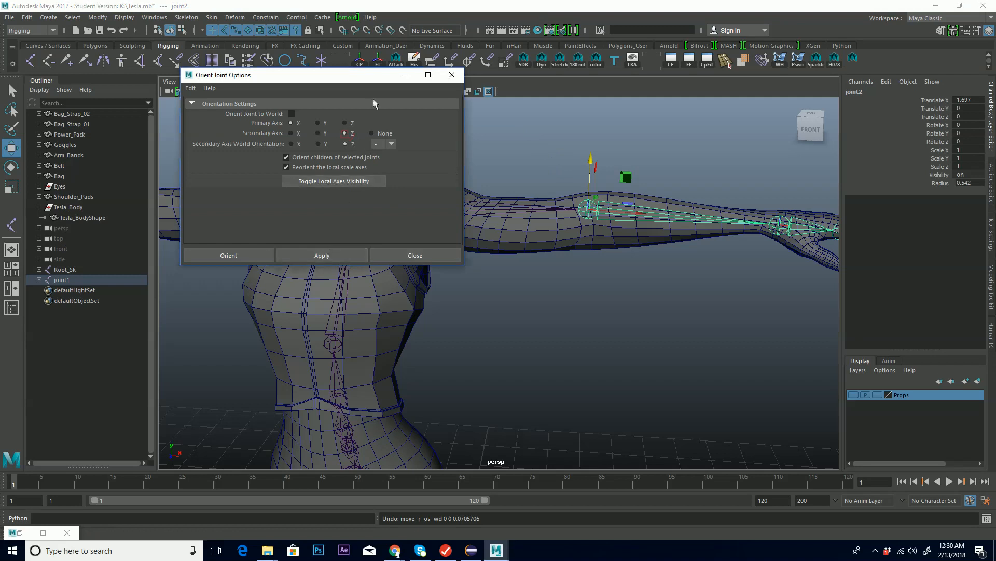
left_click(329, 254)
left_click_drag(566, 231, 617, 200, "alt")
key("ctrl+z")
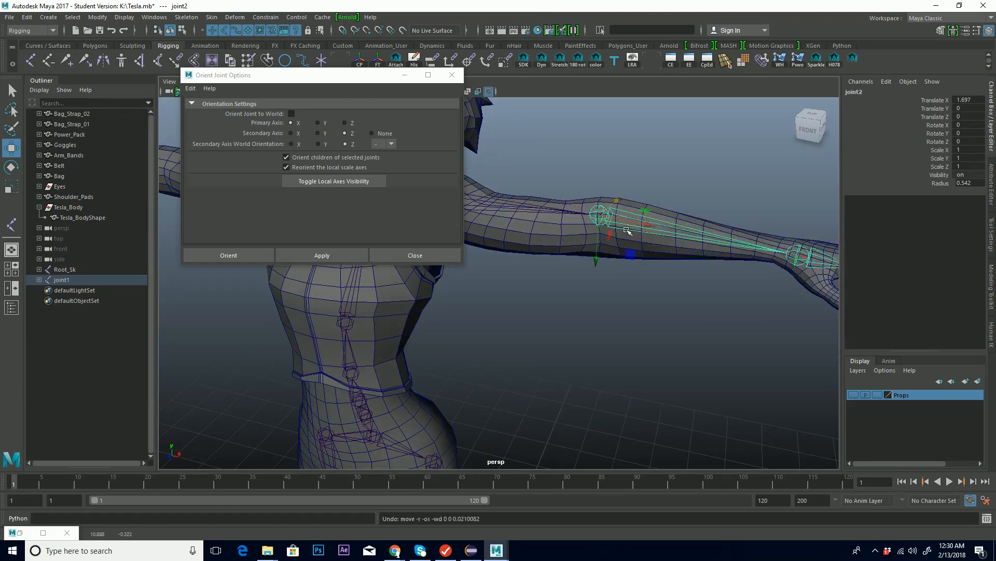
Switch the Move tool to Parent axis orientation, test-move the elbow joint along its Y axis and undo the move
key("w")
left_click(631, 230)
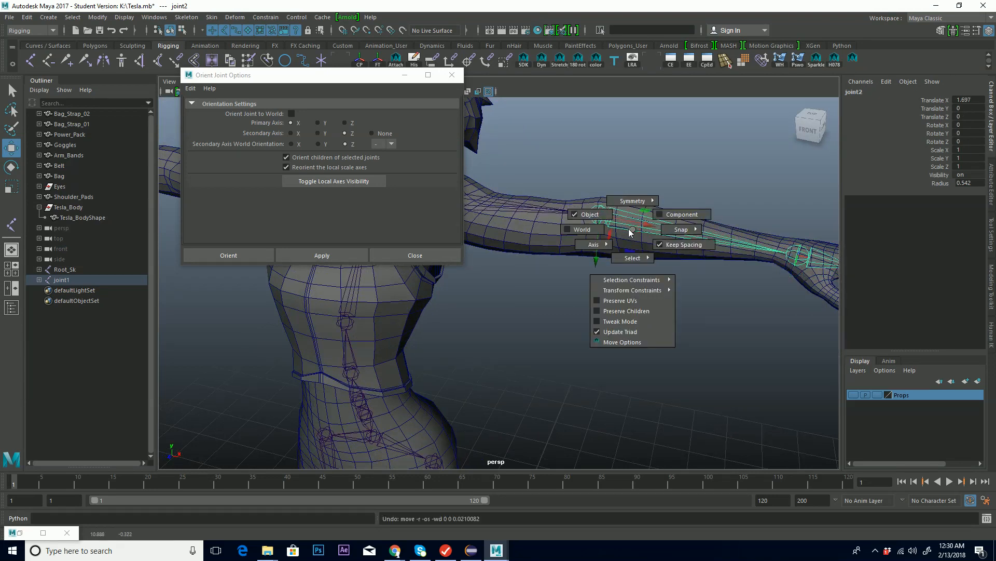
left_click_drag(616, 239, 565, 244)
left_click_drag(596, 161, 598, 151)
key("ctrl+z")
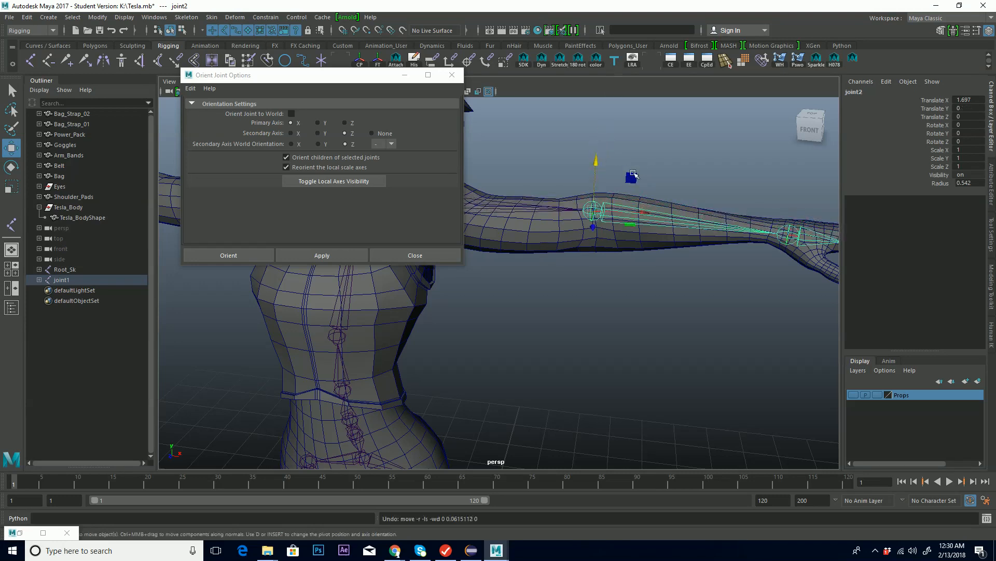
Return the Move tool to Object axis orientation, test the elbow joint's local axes with a move and undo it
middle_click_drag(638, 229, 660, 218, "alt")
left_click_drag(661, 218, 603, 227, "alt")
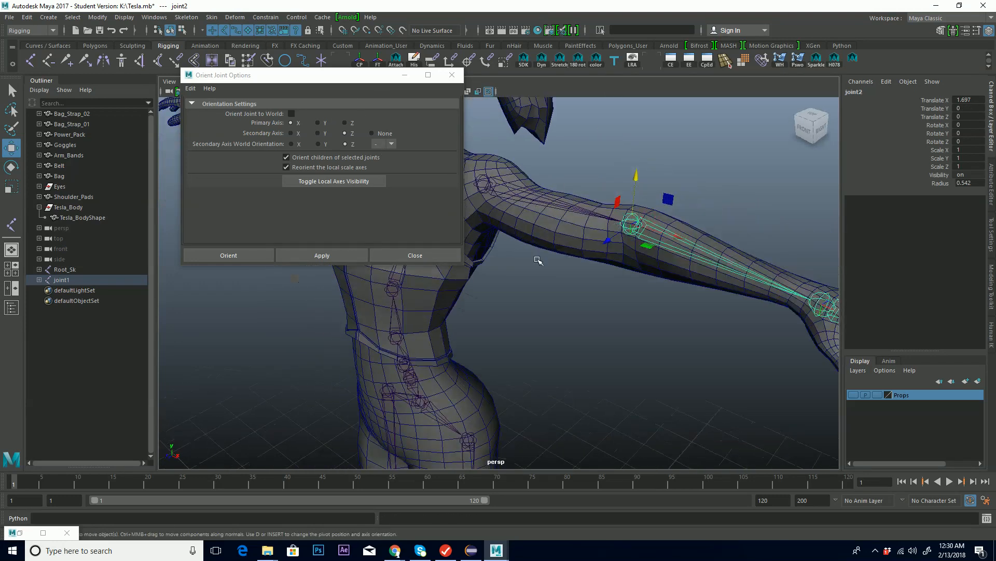
left_click_drag(669, 249, 689, 217, "alt")
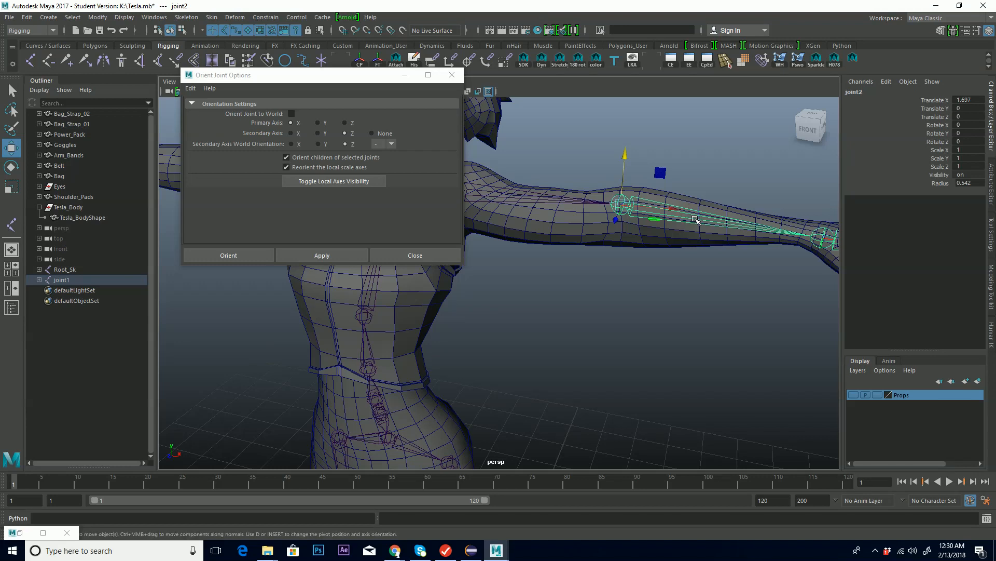
key("w")
left_click(695, 221)
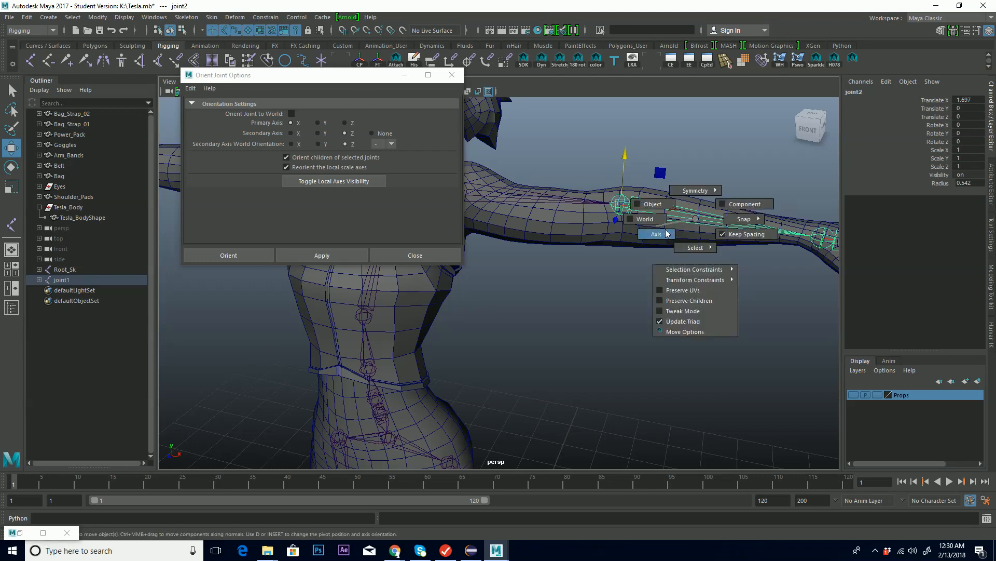
left_click(656, 205)
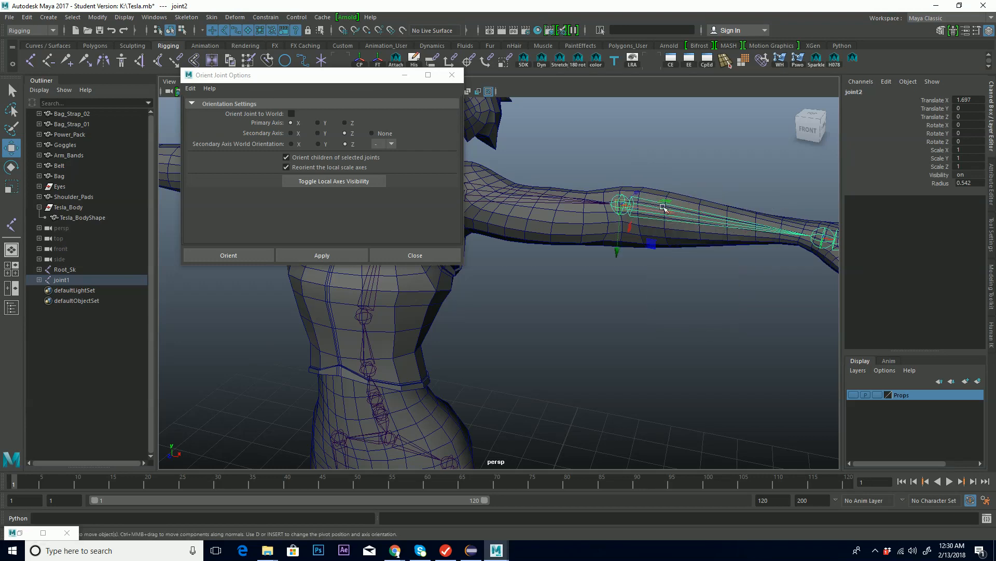
left_click_drag(648, 229, 624, 252, "alt")
key("ctrl+z")
Orient the elbow joint and its children with both the Secondary Axis and the Secondary Axis World Orientation set to Y
mouse_move(649, 205)
left_mouse_down("alt")
mouse_move(668, 209)
mouse_move(634, 210)
left_mouse_up("alt")
left_click(317, 132)
left_click(318, 144)
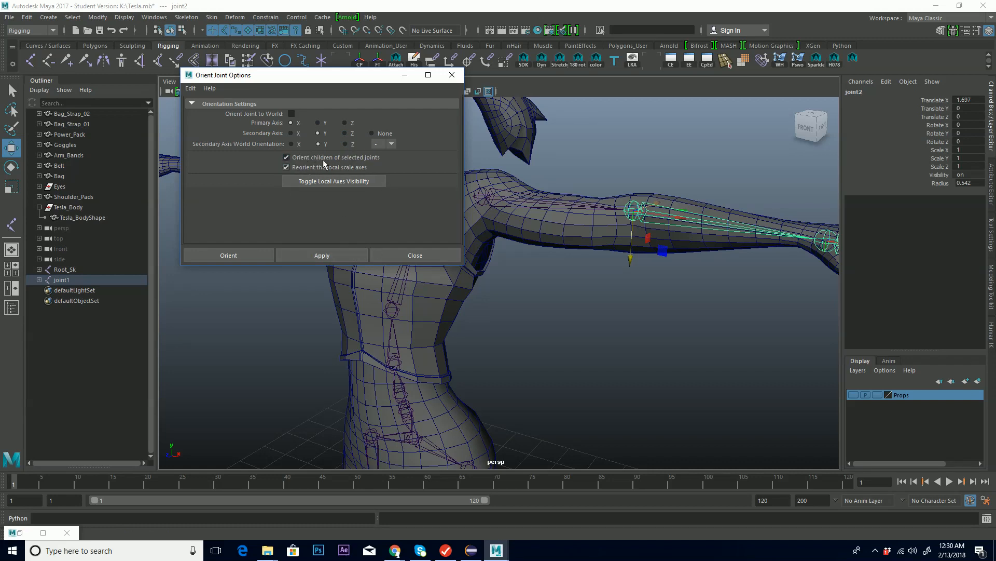
left_click(336, 253)
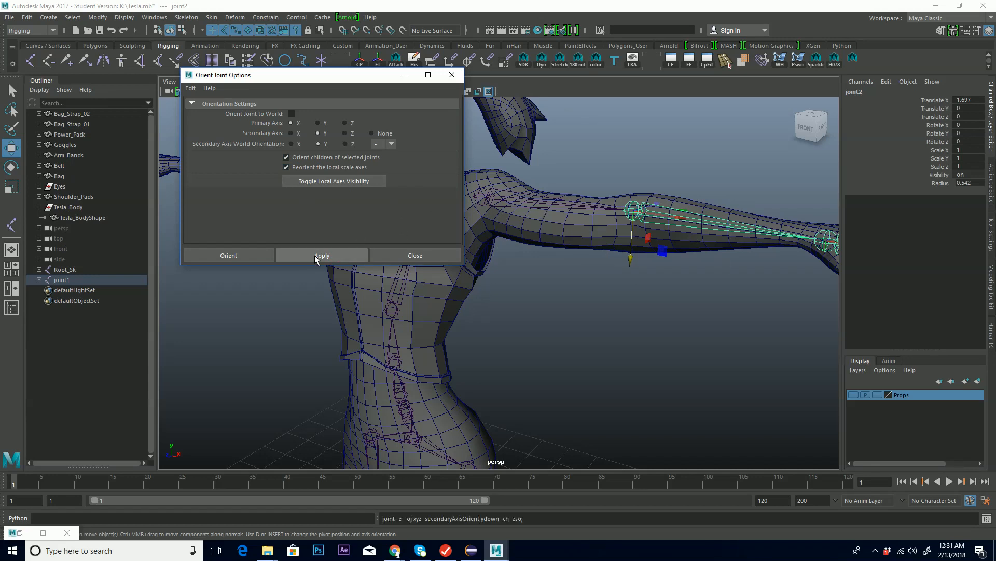
Test-rotate the elbow joint about its X axis and undo the rotation
middle_click_drag(621, 234, 598, 250, "alt")
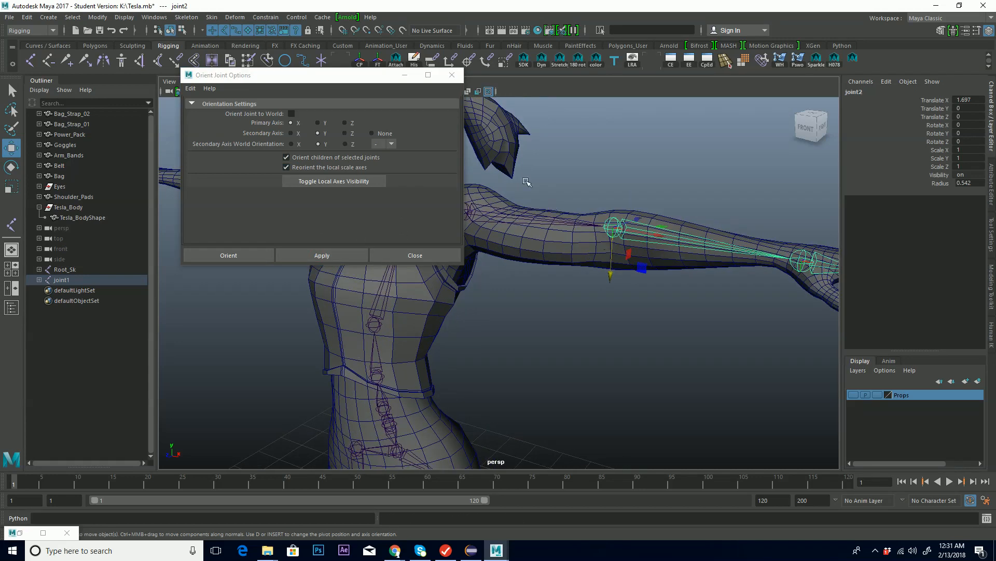
left_click_drag(549, 194, 756, 214, "alt")
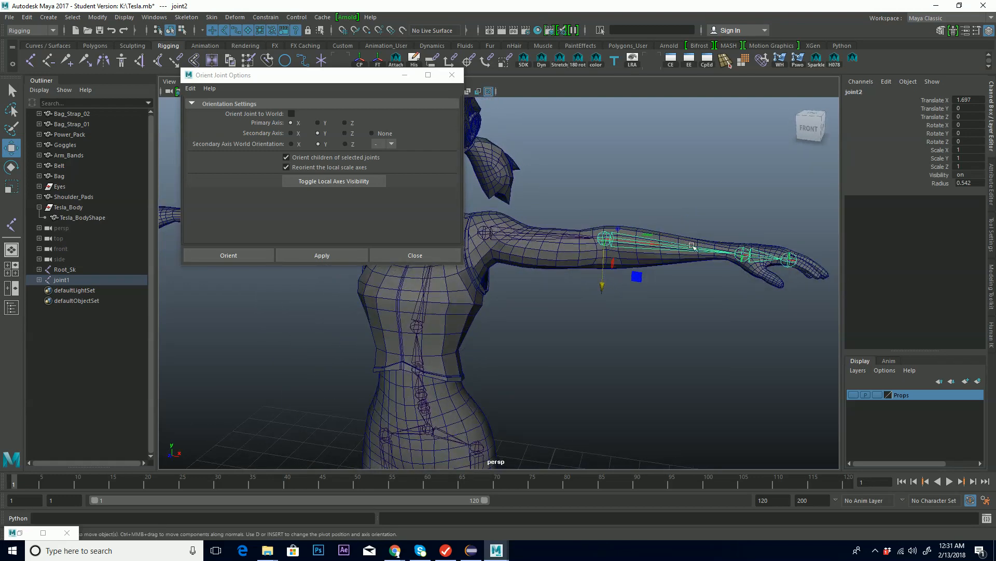
left_click_drag(687, 249, 633, 269, "alt")
key("e")
mouse_move(598, 210)
left_mouse_down()
mouse_move(594, 218)
mouse_move(609, 213)
left_mouse_up()
key("ctrl+z")
Test-move the elbow joint along its local axes and undo the moves
key("w")
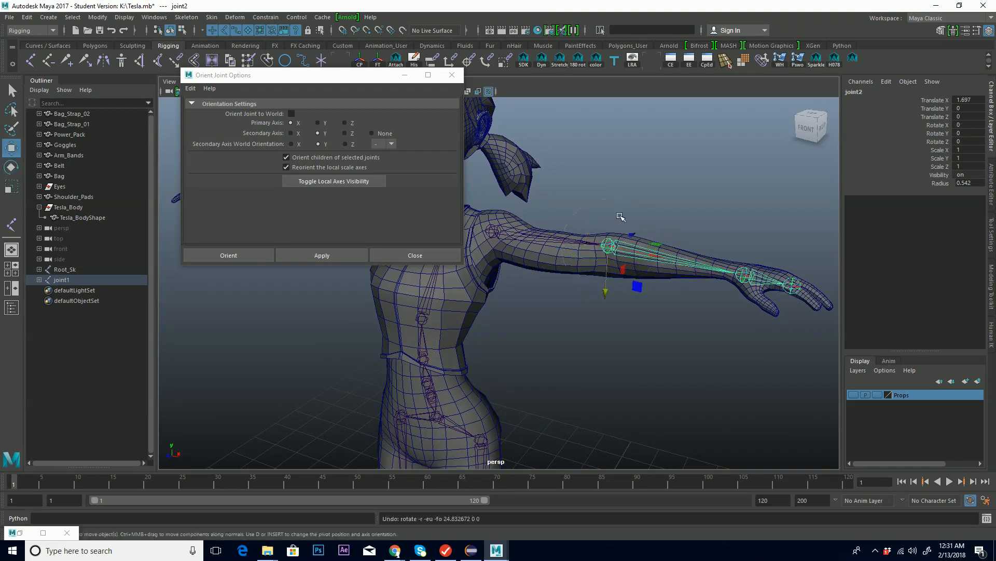
left_click_drag(606, 294, 660, 259)
key("ctrl+z")
mouse_move(643, 262)
middle_mouse_down()
mouse_move(659, 249)
mouse_move(652, 258)
middle_mouse_up()
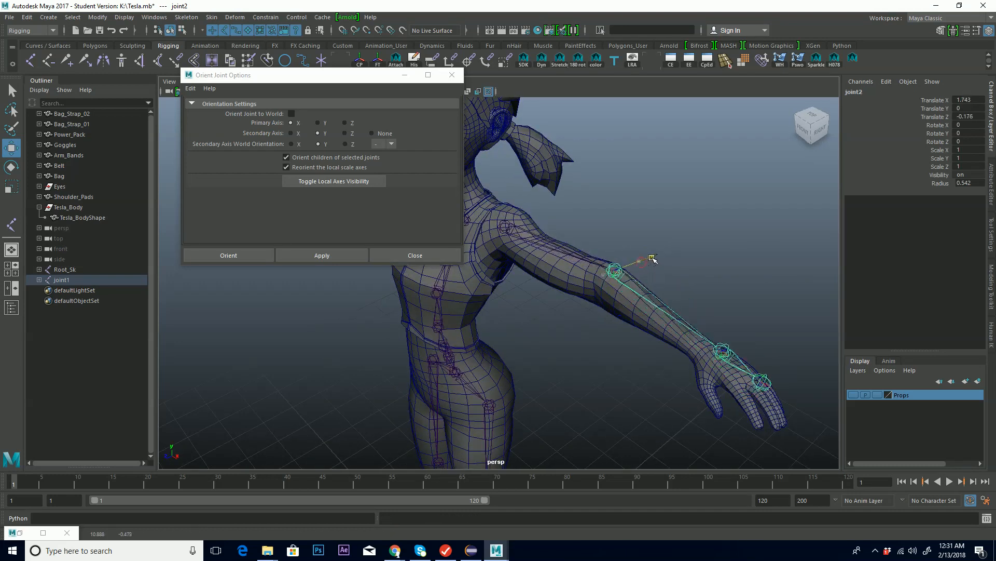
key("ctrl+z")
key("ctrl+z")
key("ctrl+z")
Set the Move tool's axis orientation to Parent, test-move the elbow joint and undo the moves
left_click_drag(614, 296, 625, 280, "alt")
key("w")
left_click(635, 286)
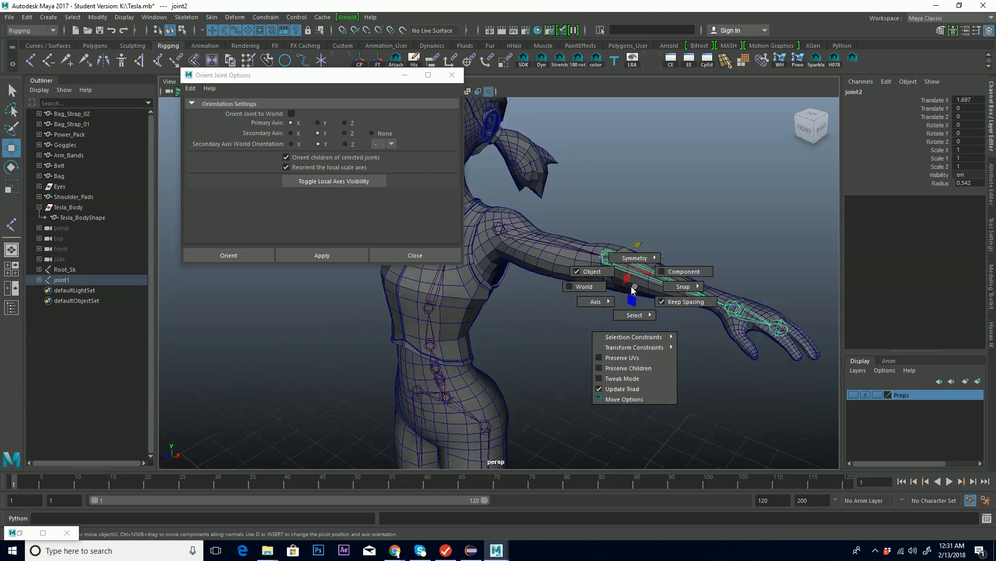
left_click(608, 302)
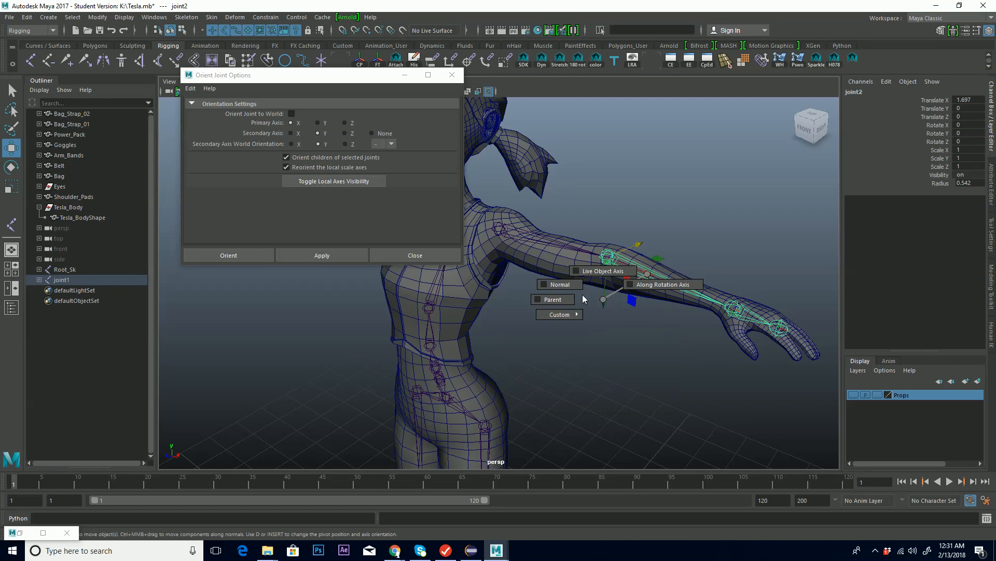
left_click(553, 299)
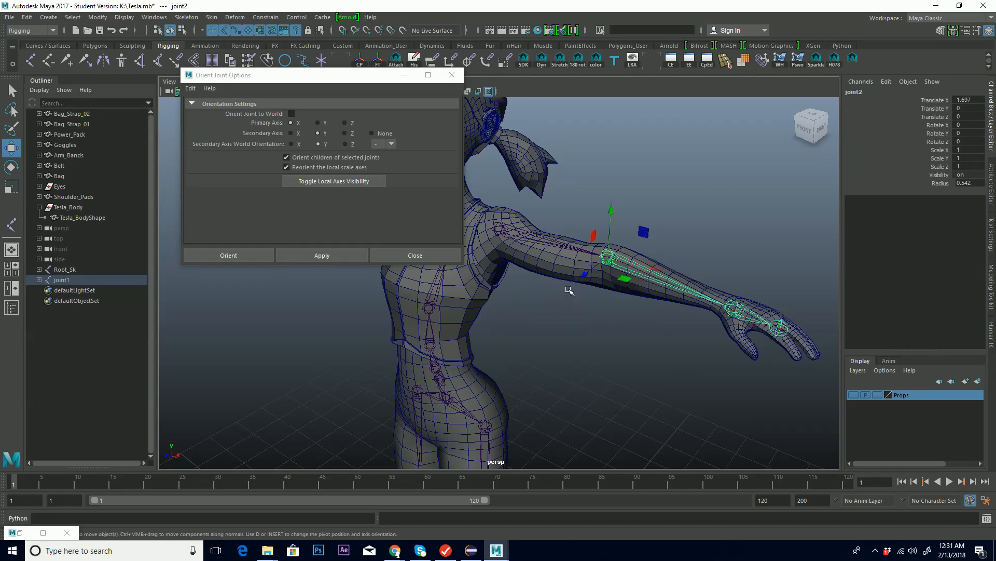
left_click_drag(581, 271, 607, 177)
key("ctrl+z")
key("ctrl+z")
Close the Orient Joint Options
middle_click_drag(638, 189, 718, 185, "alt")
right_click_drag(718, 185, 696, 190, "alt")
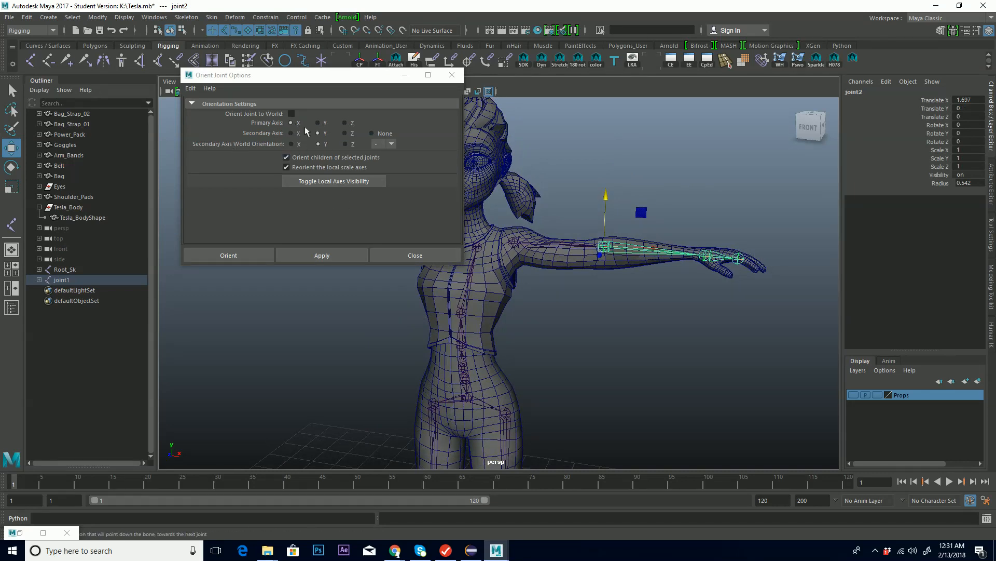
left_click_drag(364, 75, 397, 72)
left_click(460, 70)
Activate the Rotate tool on the elbow joint and set its axis orientation to Object
middle_click_drag(613, 199, 542, 210, "alt")
right_click_drag(542, 210, 808, 215, "alt")
left_click_drag(741, 226, 684, 207, "alt")
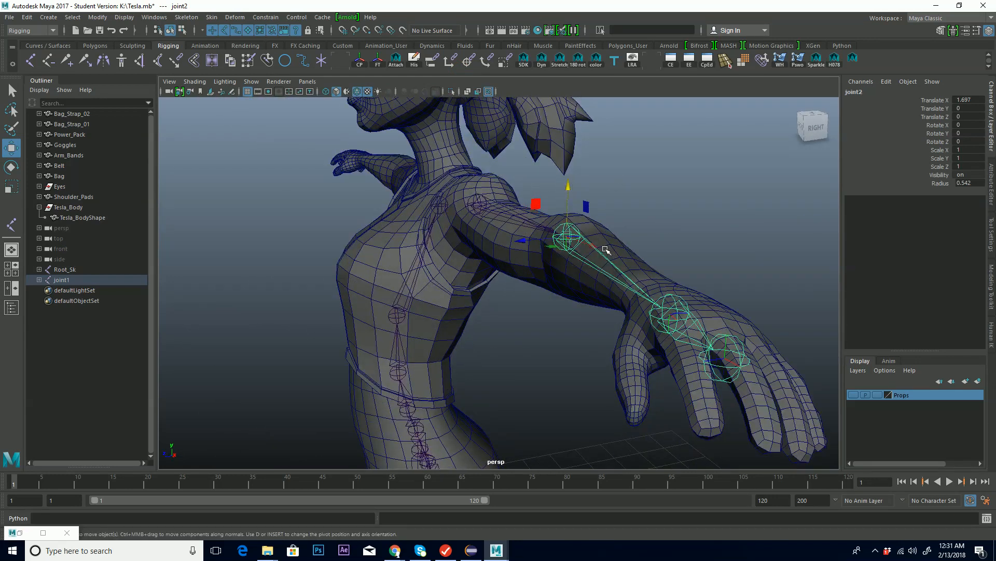
left_click_drag(582, 241, 547, 164, "alt")
left_click_drag(541, 230, 551, 227, "alt")
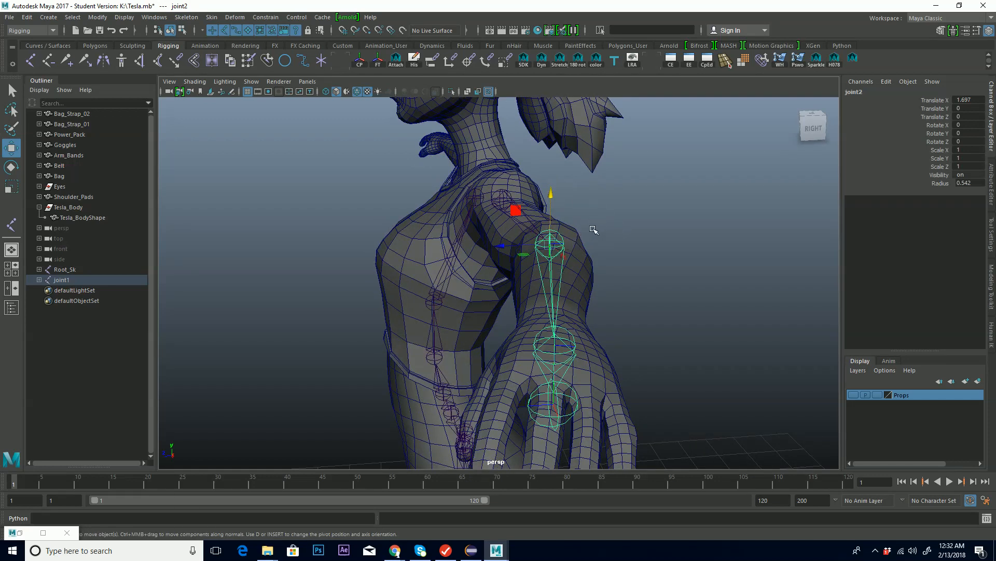
key("e")
left_click(601, 233)
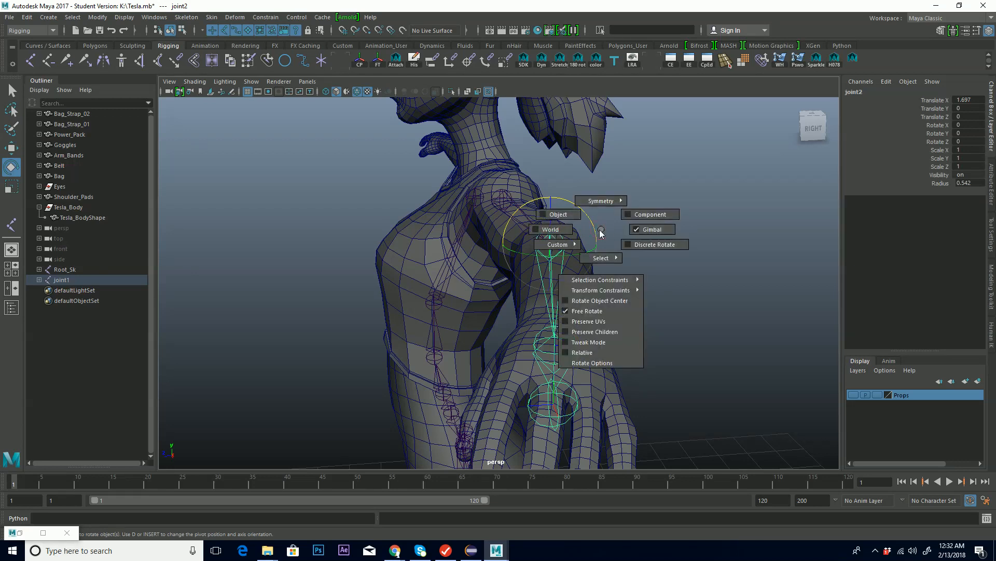
left_click(565, 217)
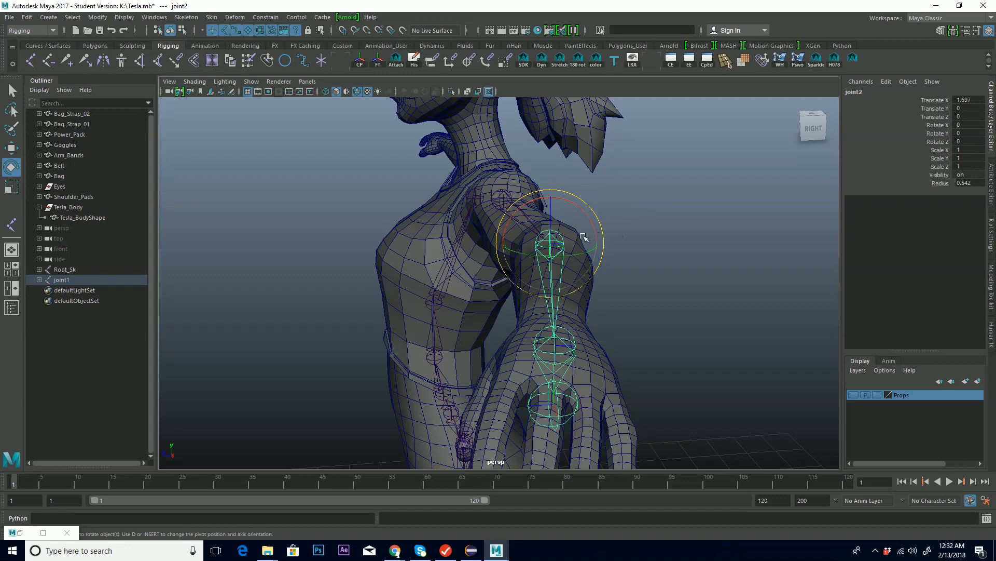
right_click(584, 237, "shift")
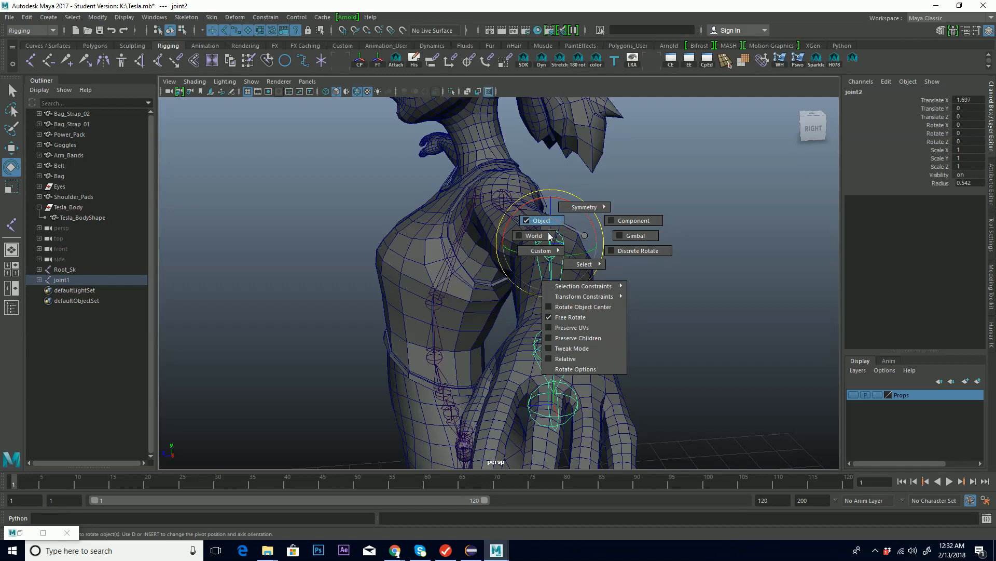
left_click_drag(564, 227, 546, 222)
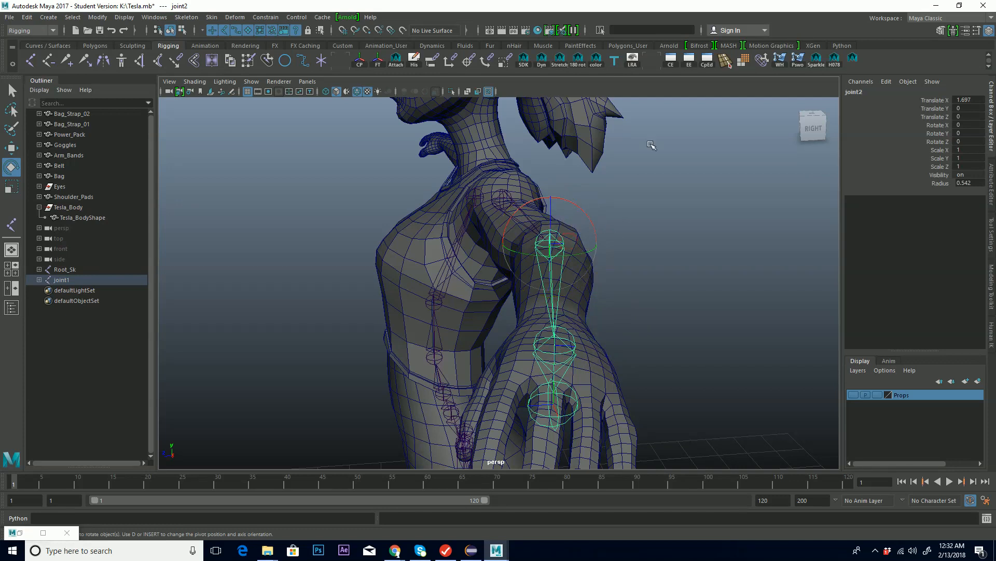
Try to realign the elbow joint's manipulator axes in pivot editing mode and undo the changes
left_click_drag(538, 260, 543, 223, "alt")
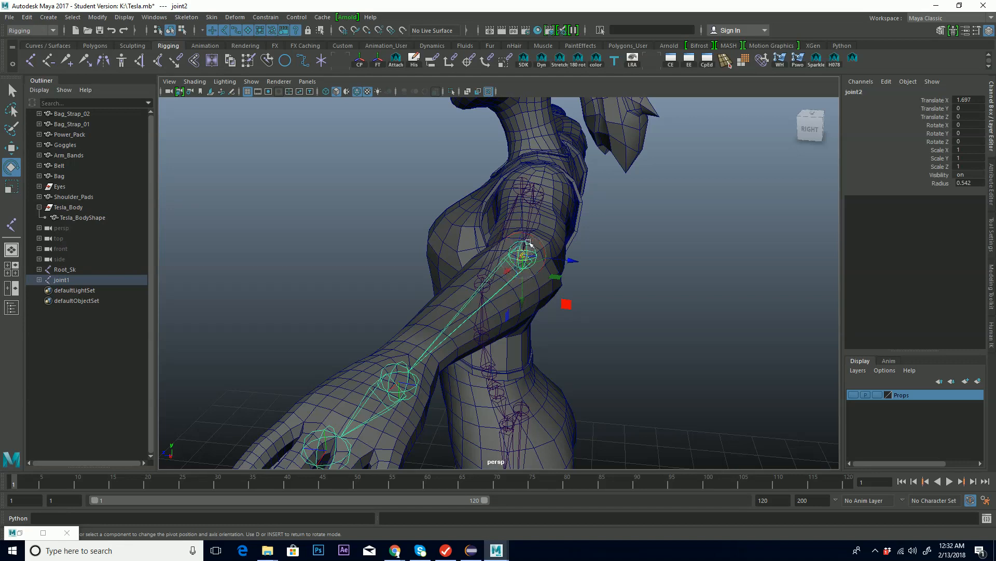
mouse_move(540, 240)
left_mouse_down()
mouse_move(549, 260)
mouse_move(510, 274)
mouse_move(511, 254)
mouse_move(607, 252)
mouse_move(546, 252)
left_mouse_up()
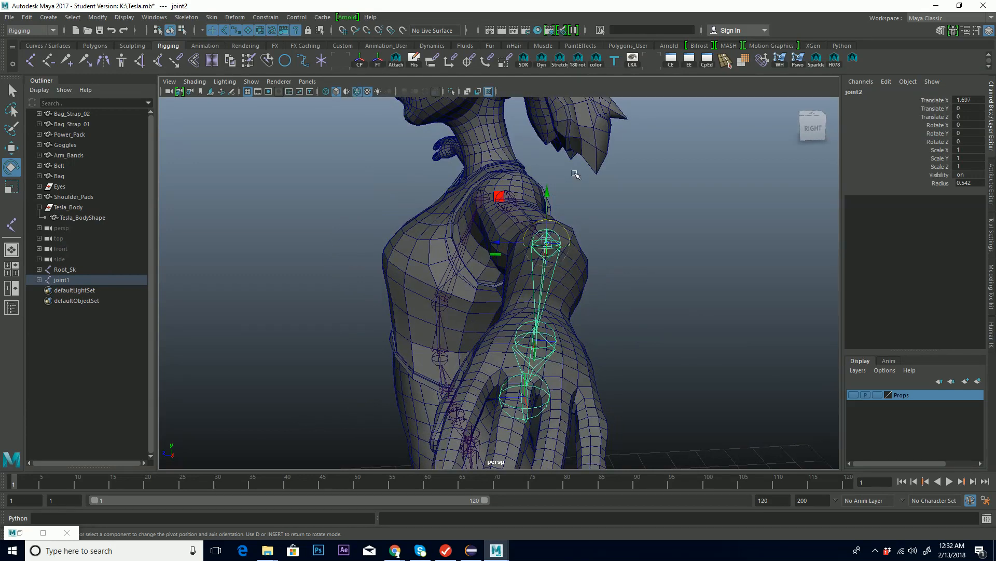
key("Insert")
left_click_drag(530, 208, 569, 264, "alt")
key("w")
key("e")
key("ctrl+z")
key("ctrl+z")
Test-rotate the elbow joint around its custom pivot orientation and undo both the rotation and the pivot change
key("d")
left_click_drag(560, 268, 581, 259, "alt")
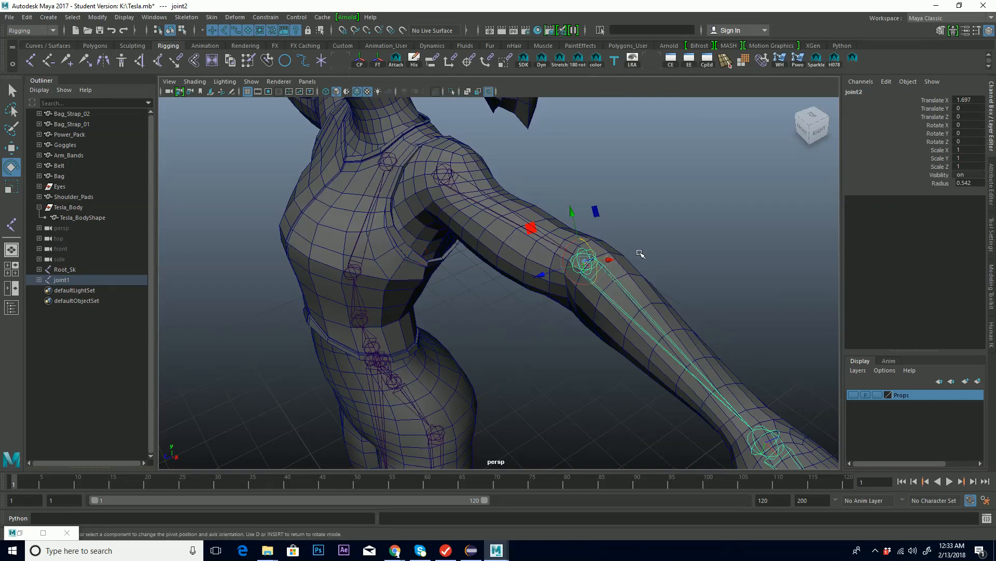
key("d")
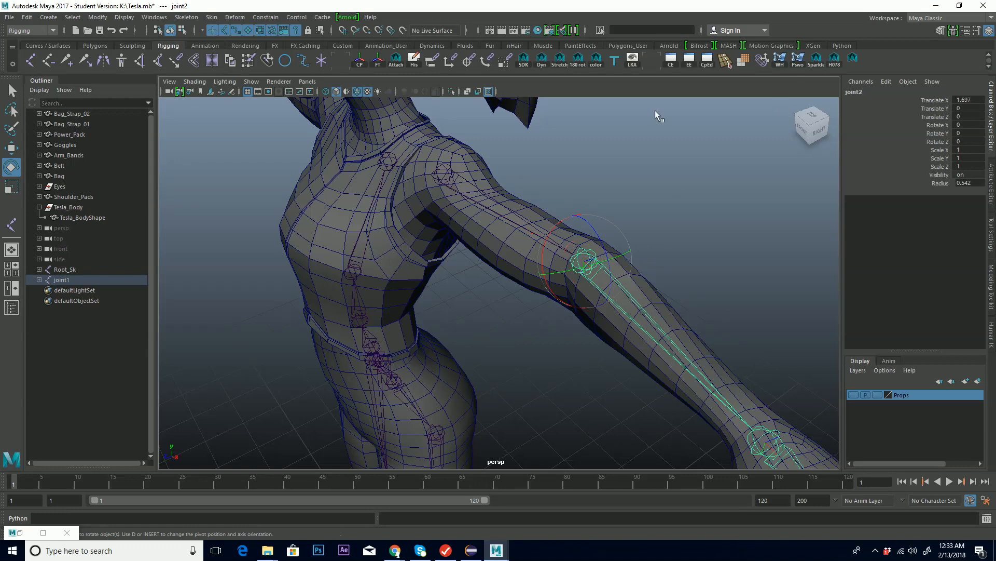
left_click_drag(567, 270, 585, 272, "alt")
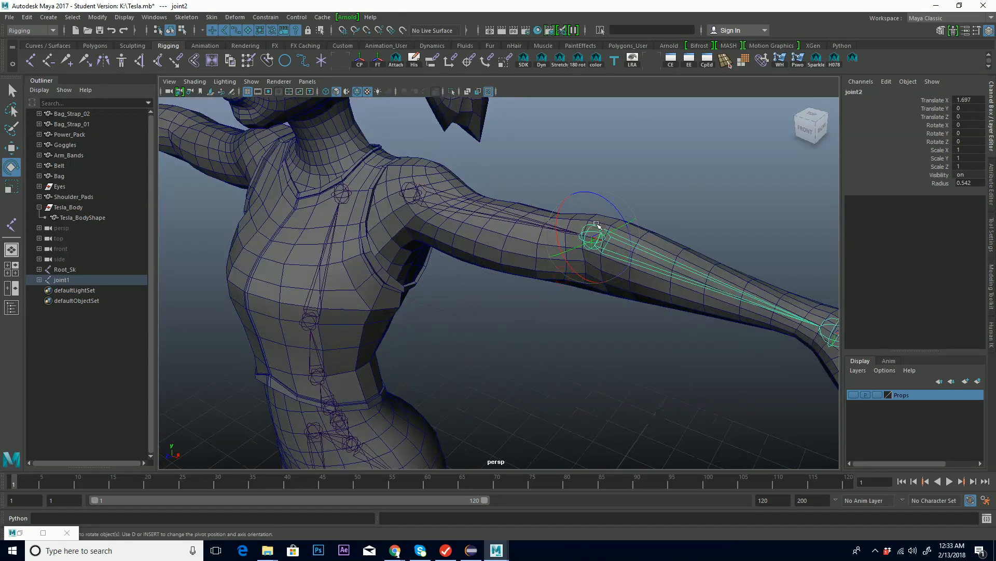
mouse_move(559, 221)
left_mouse_down()
mouse_move(563, 228)
mouse_move(582, 218)
mouse_move(564, 207)
left_mouse_up()
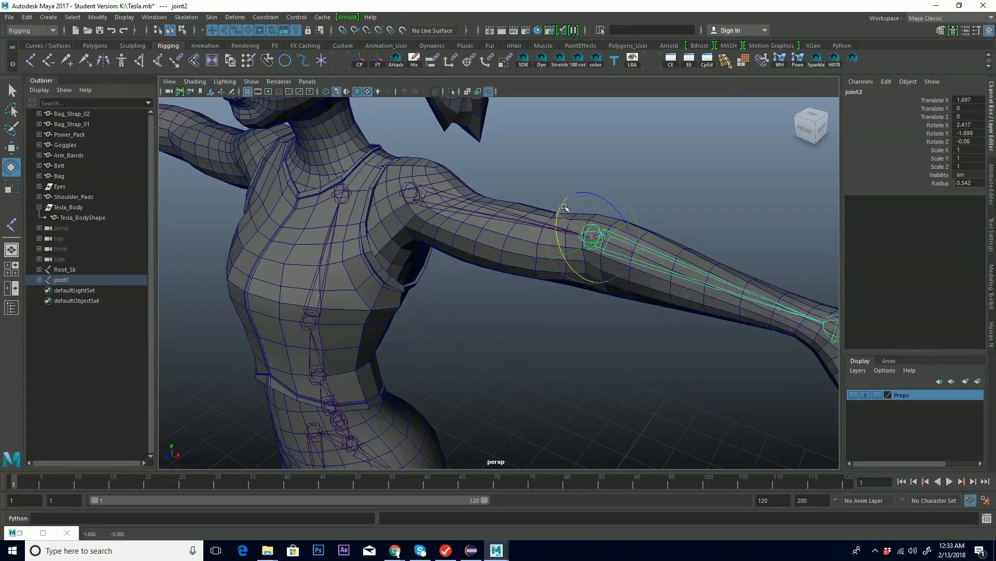
key("ctrl+z")
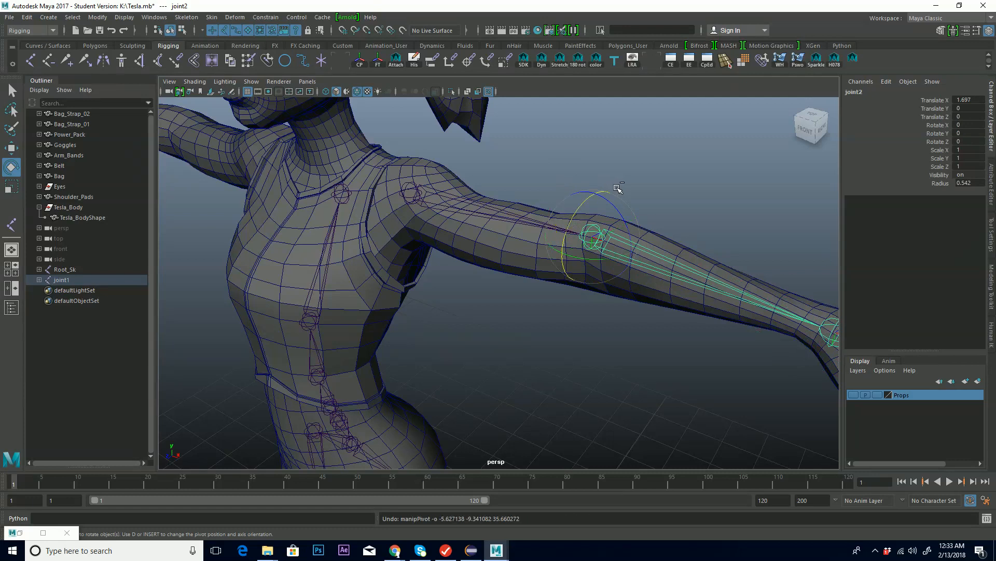
Switch to component selection mode and enable the miscellaneous components so the arm joints' Local Rotation Axes are selectable
left_click_drag(705, 273, 664, 217, "alt")
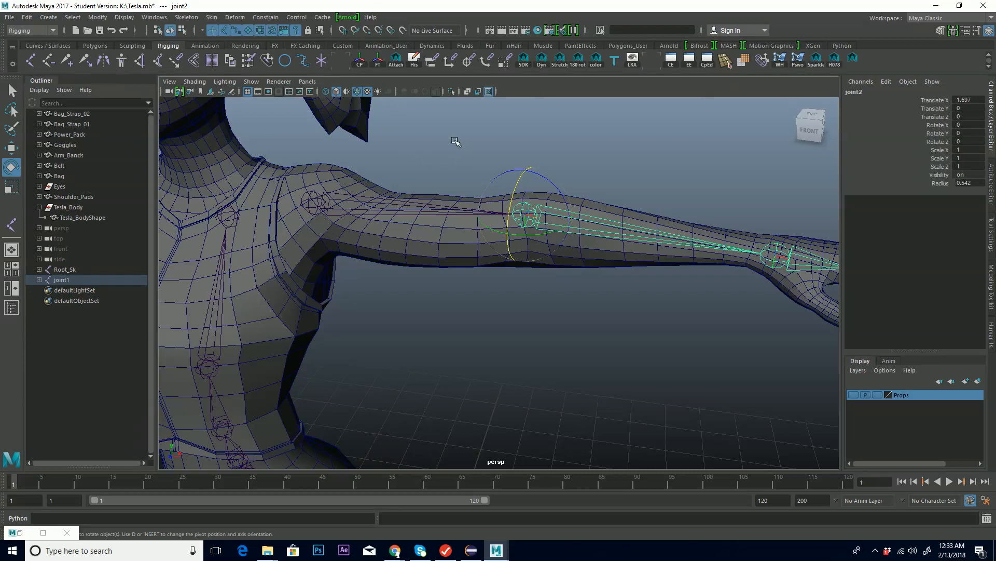
left_click_drag(441, 150, 461, 163, "alt")
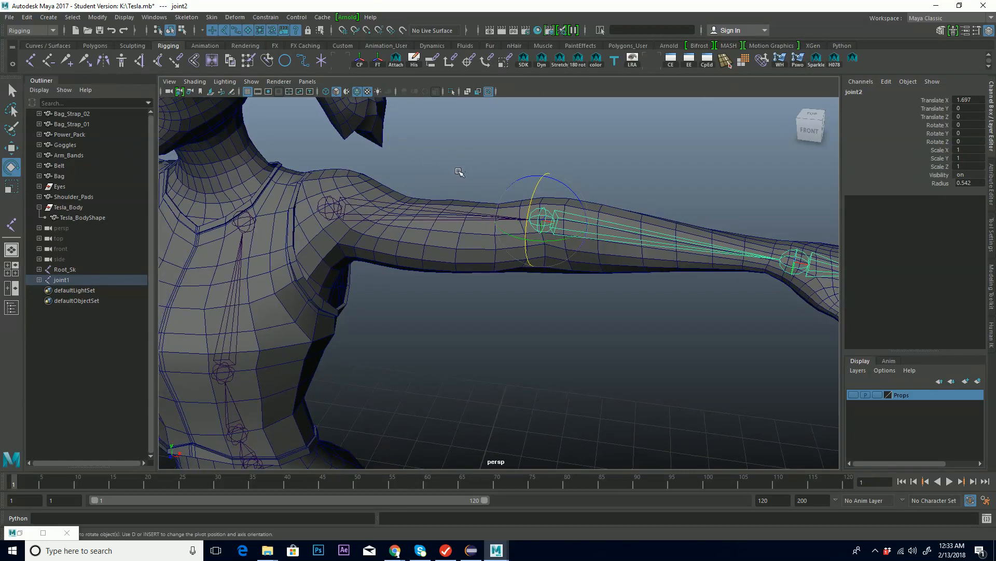
key("F8")
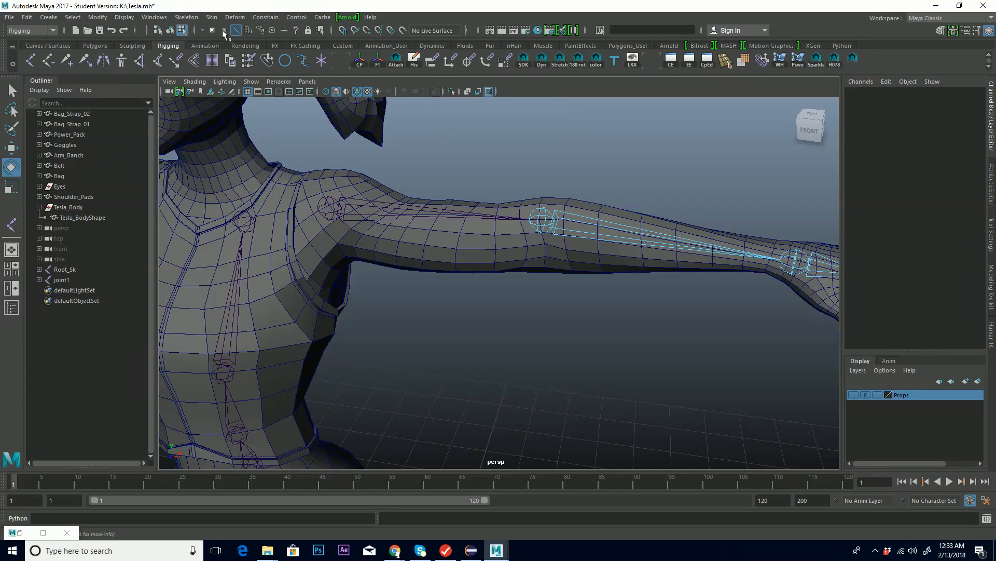
left_click(295, 30)
right_click(295, 30)
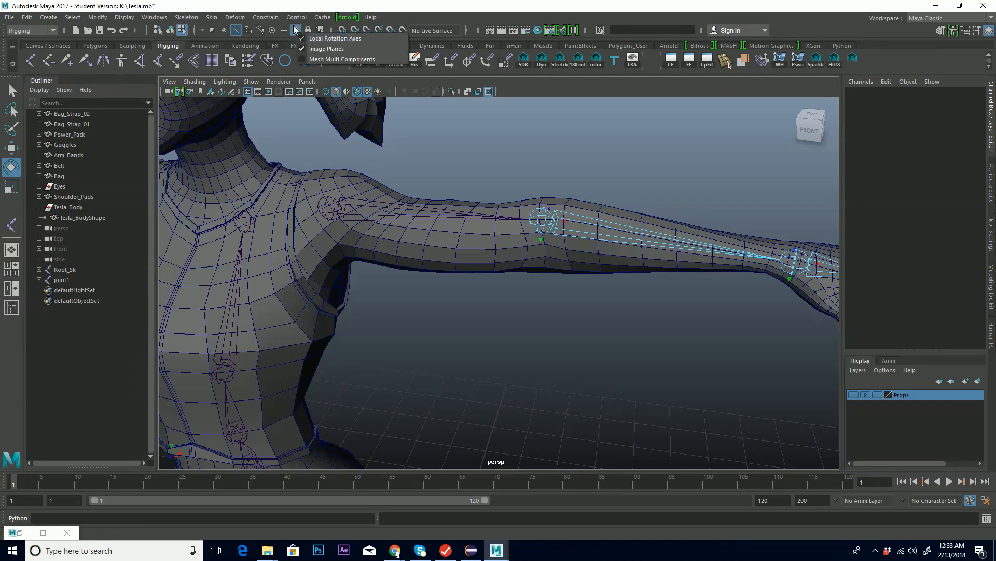
Select the elbow joint's local rotation axis, test-rotate it and undo the rotation
left_click(297, 30)
left_click(544, 242)
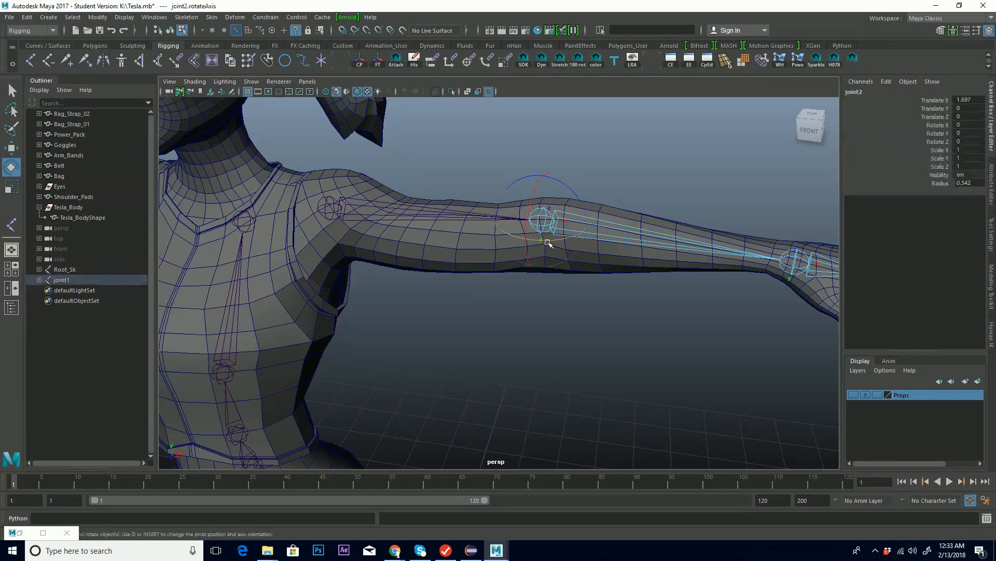
left_click_drag(569, 258, 535, 191, "alt")
key("ctrl+z")
mouse_move(595, 250)
left_mouse_down("alt")
mouse_move(536, 249)
mouse_move(590, 245)
left_mouse_up("alt")
left_click_drag(527, 196, 560, 186)
key("ctrl+z")
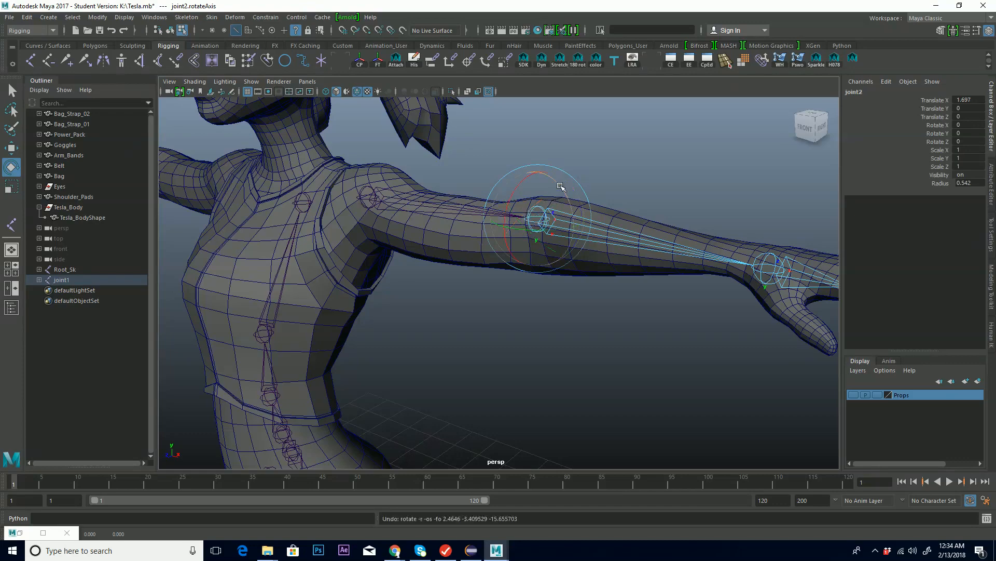
left_click_drag(571, 237, 613, 175, "alt")
left_click_drag(662, 214, 639, 209, "alt")
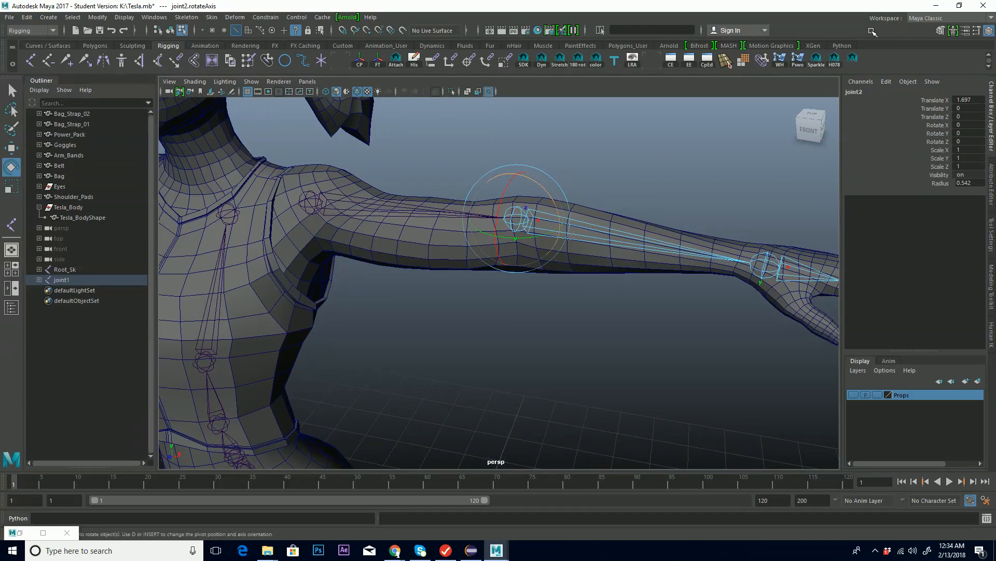
Return to object selection mode, keeping the elbow joint active for rotation
key("F8")
left_click_drag(628, 208, 663, 218, "alt")
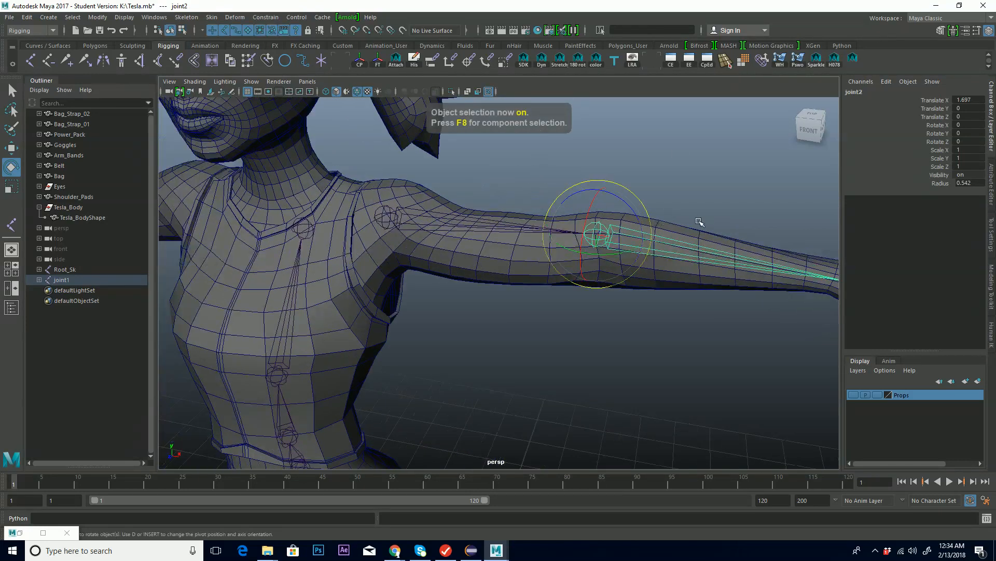
right_click_drag(699, 222, 562, 220, "alt")
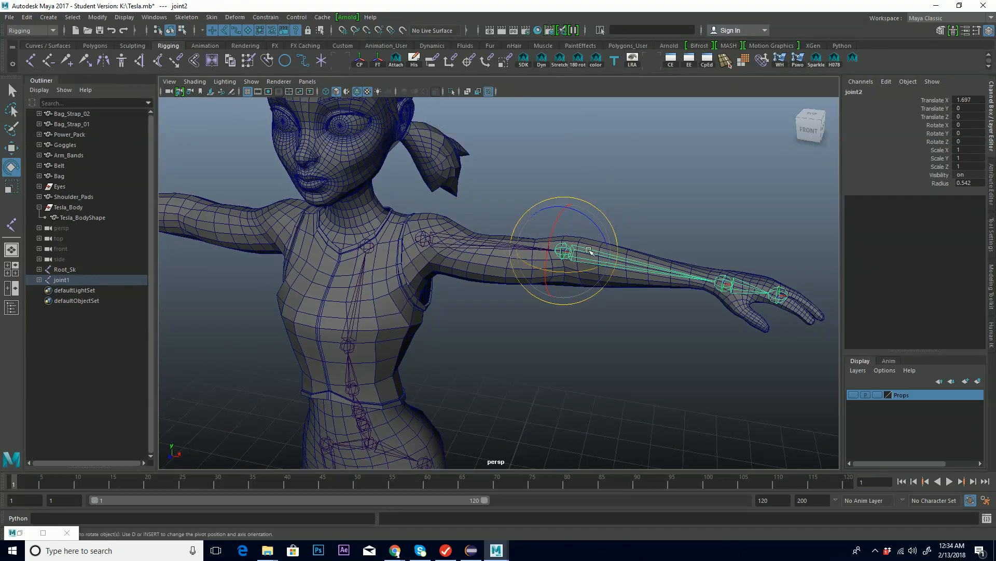
left_click_drag(535, 258, 602, 224, "alt")
Toggle pivot editing mode on and off for the elbow joint to compare its manipulators
key("Insert")
key("Insert")
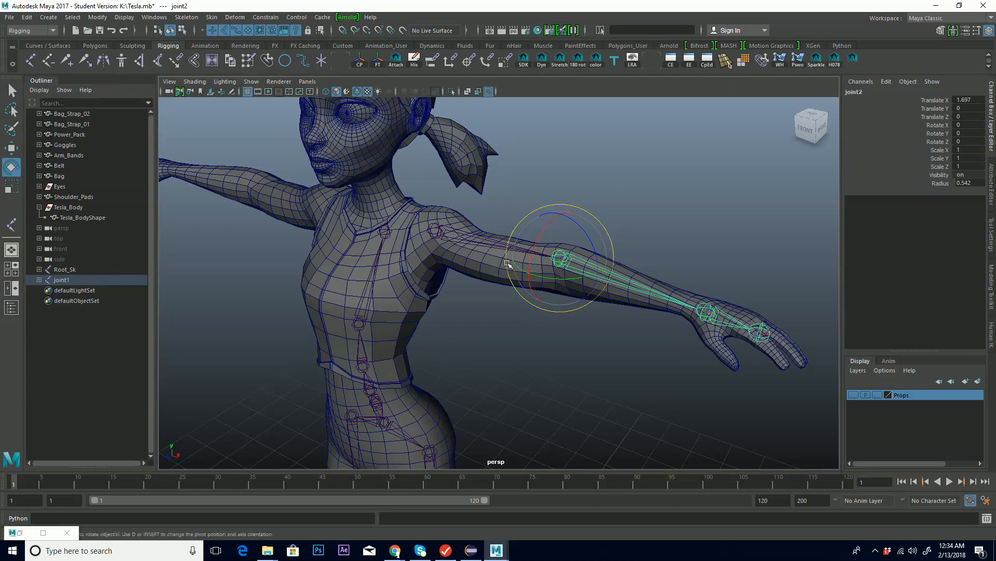
left_click_drag(613, 219, 626, 253, "alt")
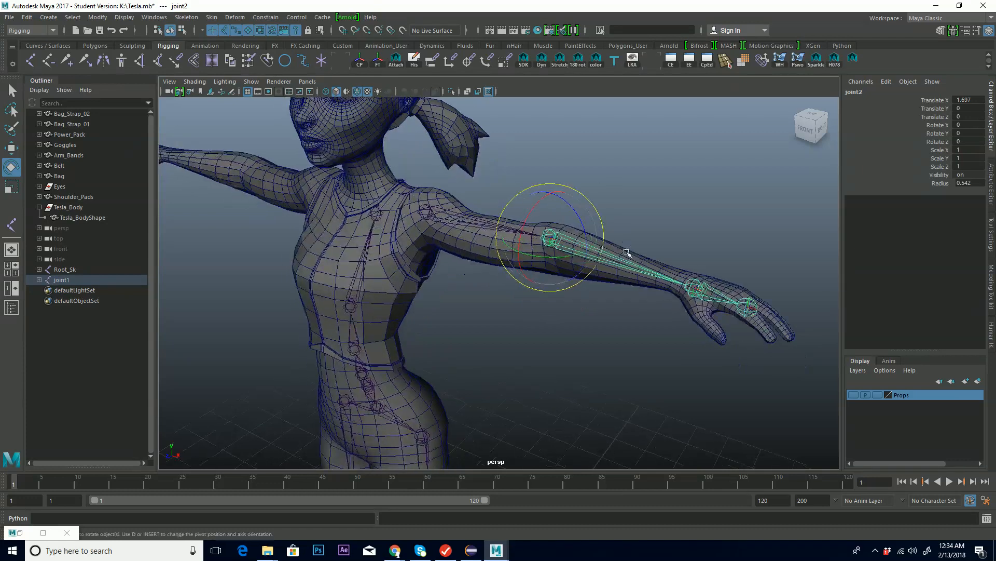
key("d")
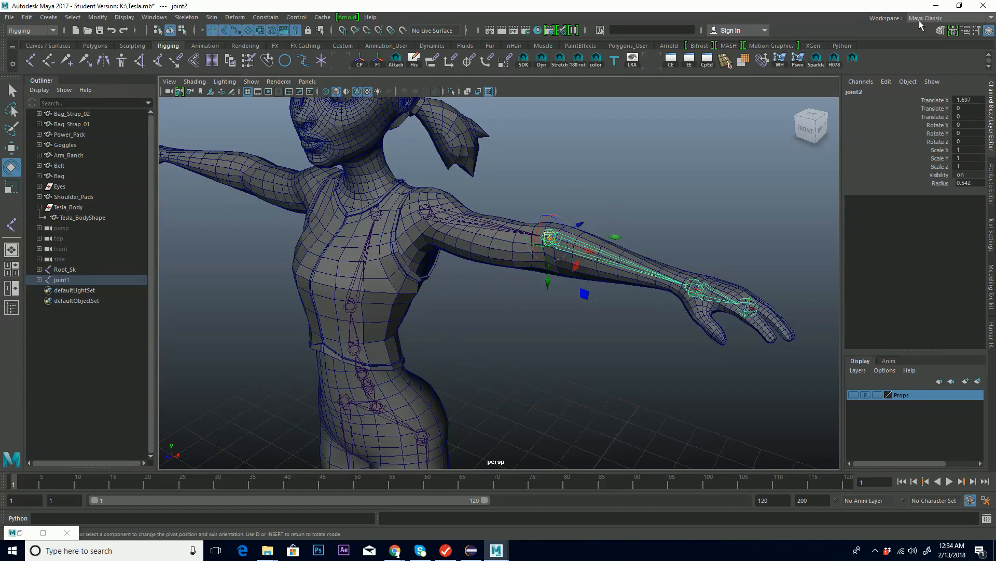
key("d")
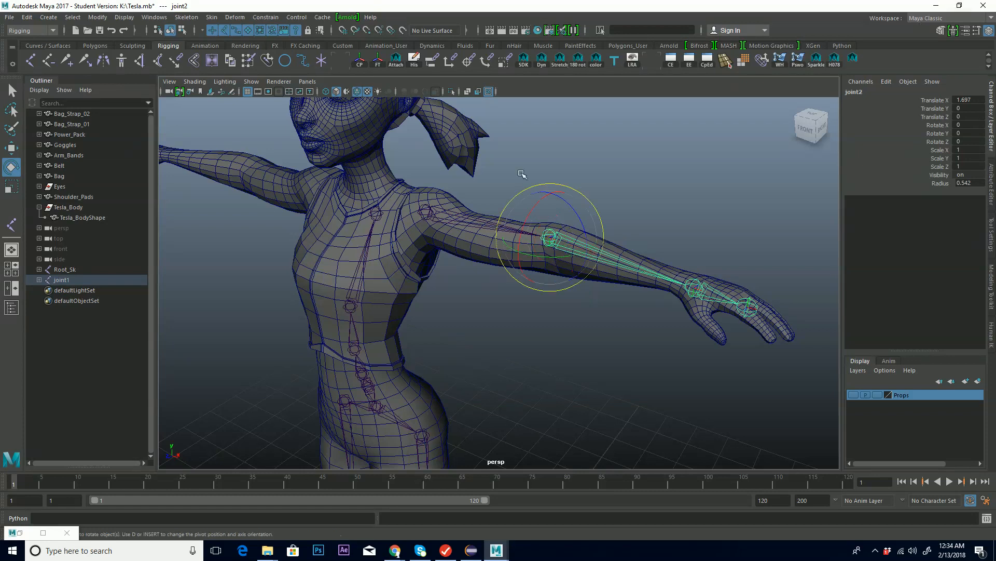
left_click_drag(714, 264, 612, 249, "alt")
left_click_drag(472, 245, 507, 261, "alt")
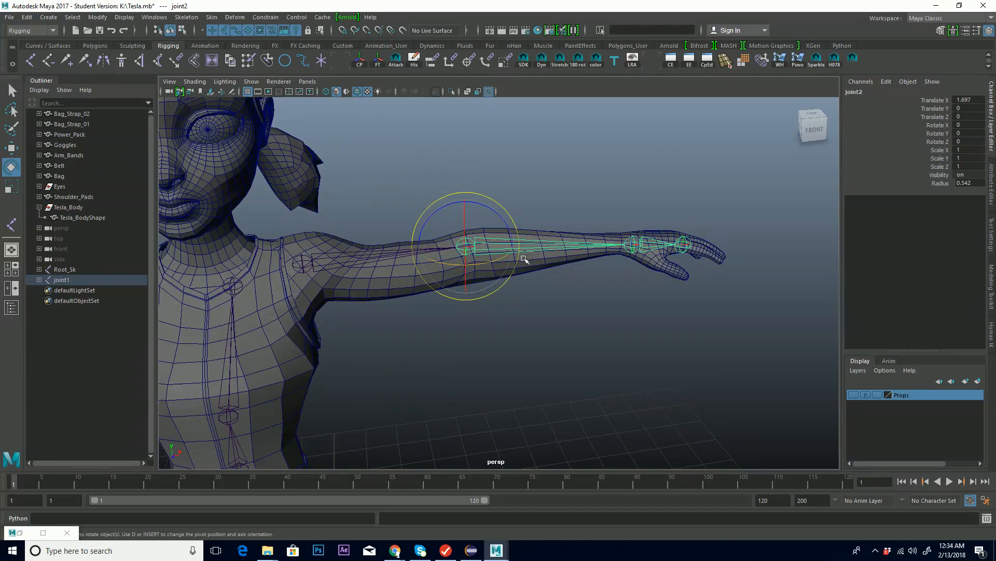
Select the root joint of the left arm chain and rename it L_Shoulder_Sk
left_click(307, 266)
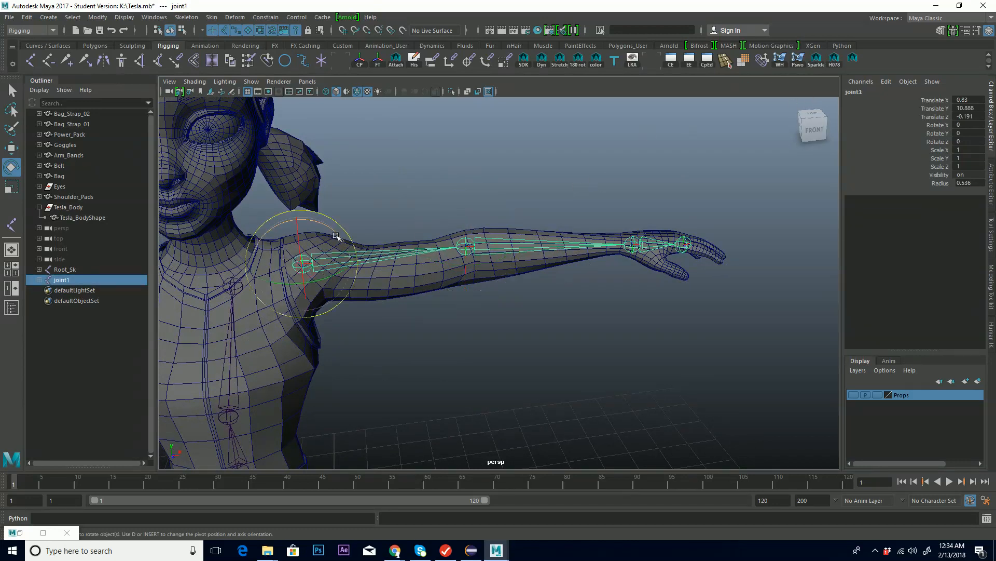
left_click(233, 285)
left_click(320, 262)
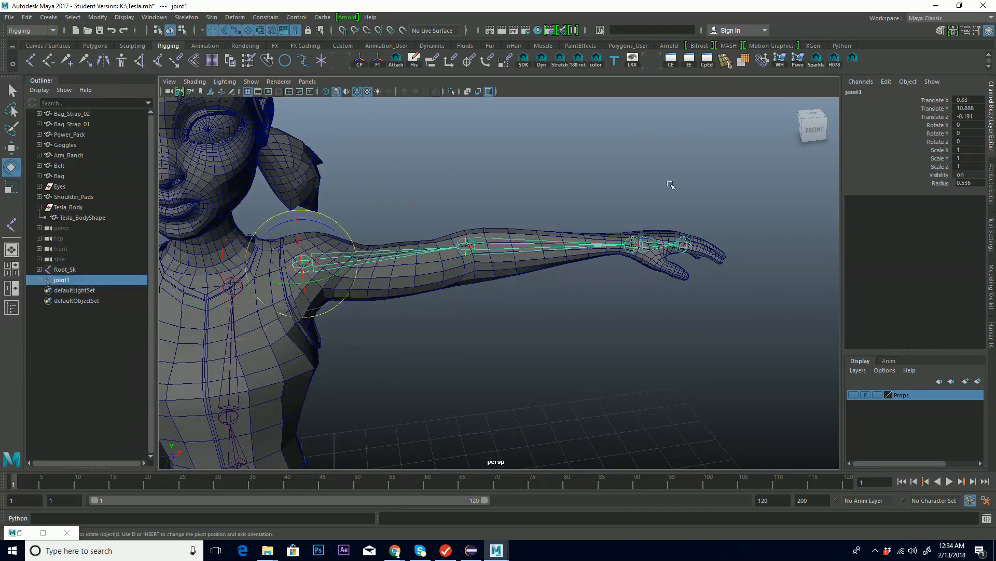
left_click(863, 92)
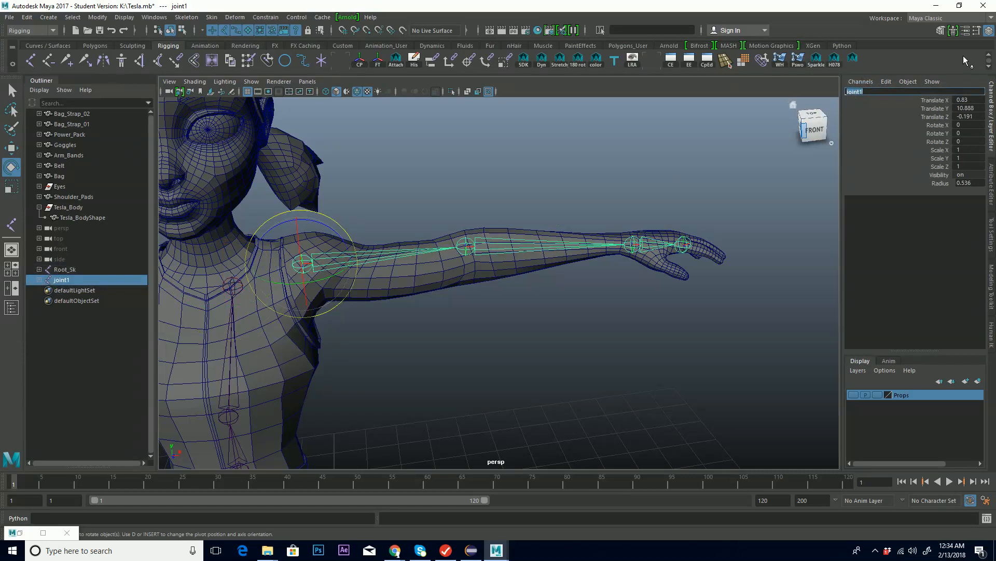
type("L")
type("_Shoulder_Sk")
key("Return")
Move down the arm hierarchy to the elbow joint and rename it L_Elbow_Sk
key("Down")
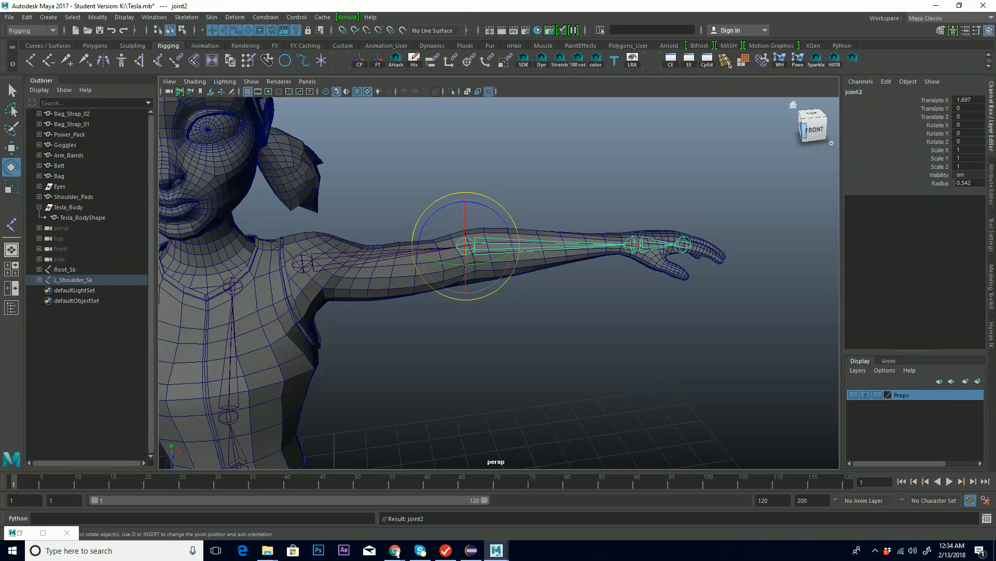
left_click(895, 91)
key("BackSpace")
type("L_Elbow_Sk")
key("Return")
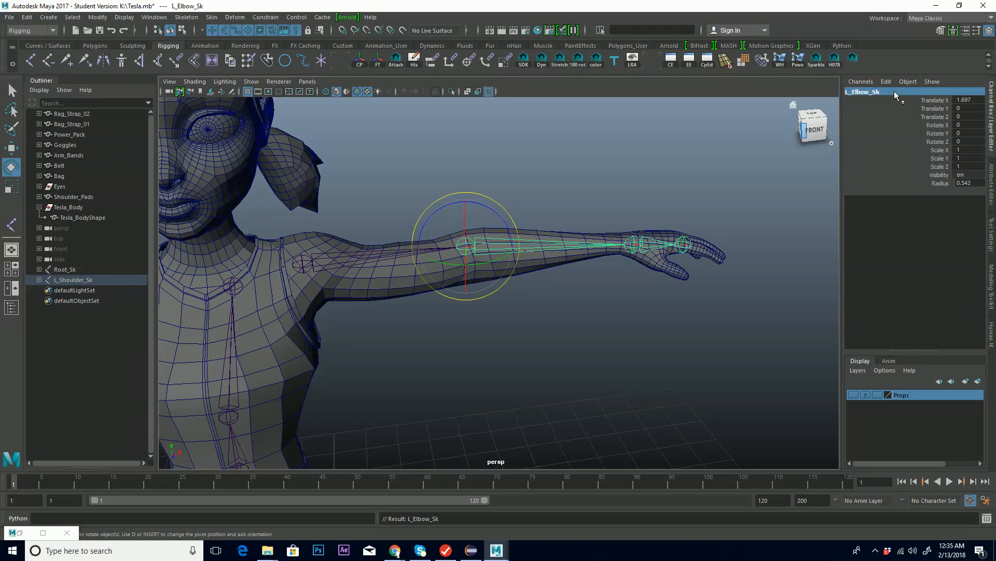
Move down the arm hierarchy to the wrist joint and rename it L_Wrist_Sk
key("Down")
left_click(895, 91)
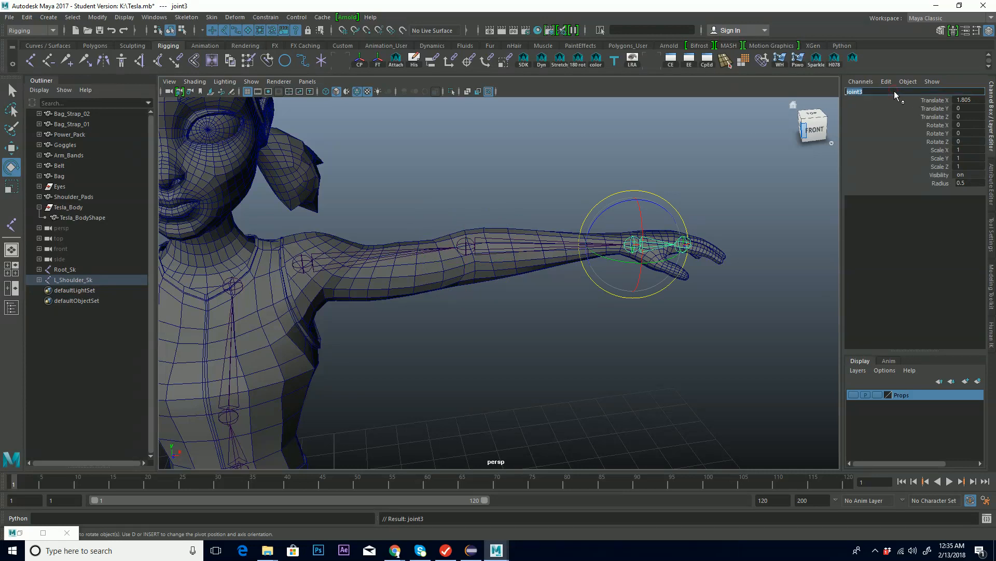
type("L_Wrist_Sk")
key("Return")
Move down to the end joint in the hand and rename it L_Wrist_End
key("Down")
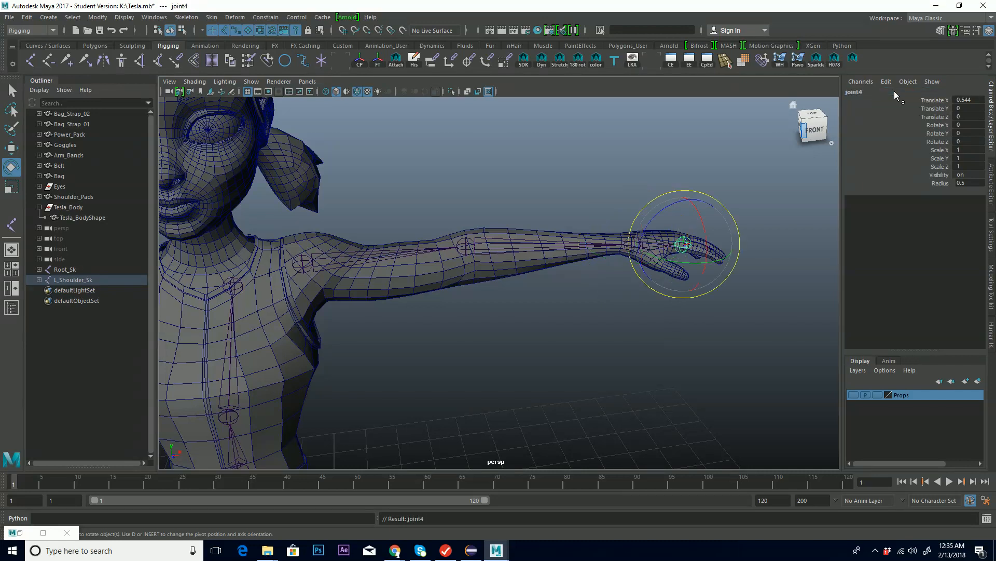
left_click(895, 92)
type("L")
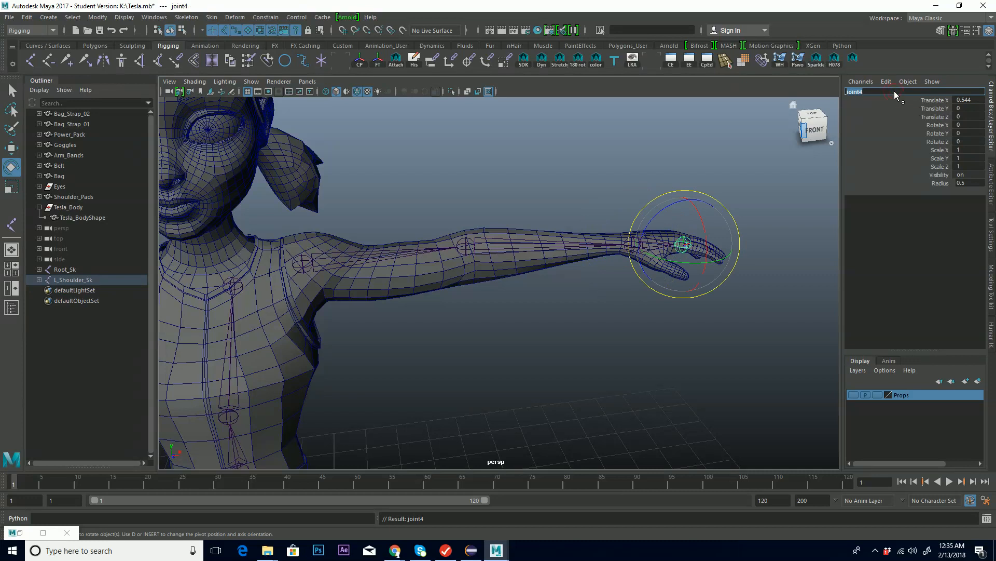
type("_Wrist_End")
key("Return")
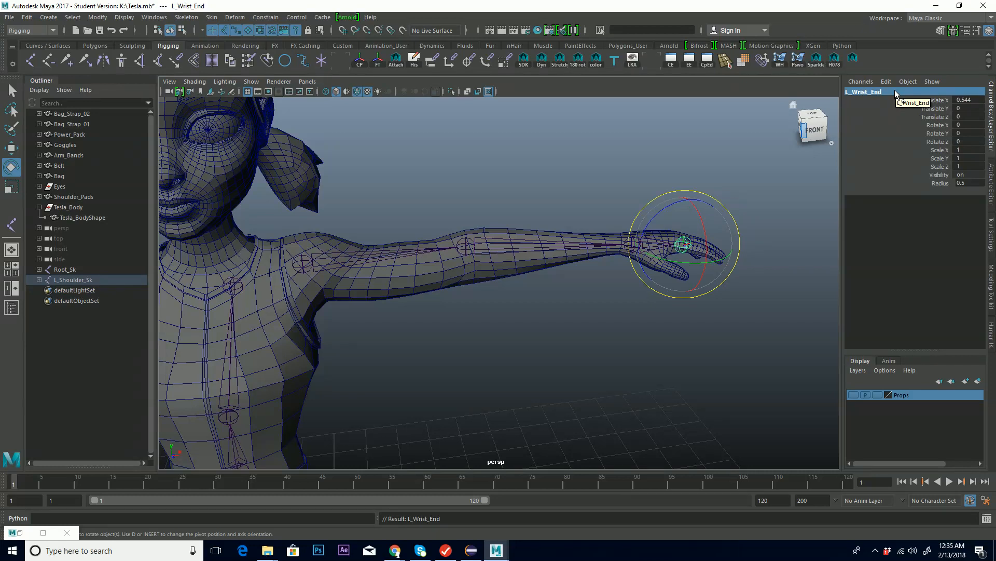
middle_click_drag(698, 274, 693, 251, "alt")
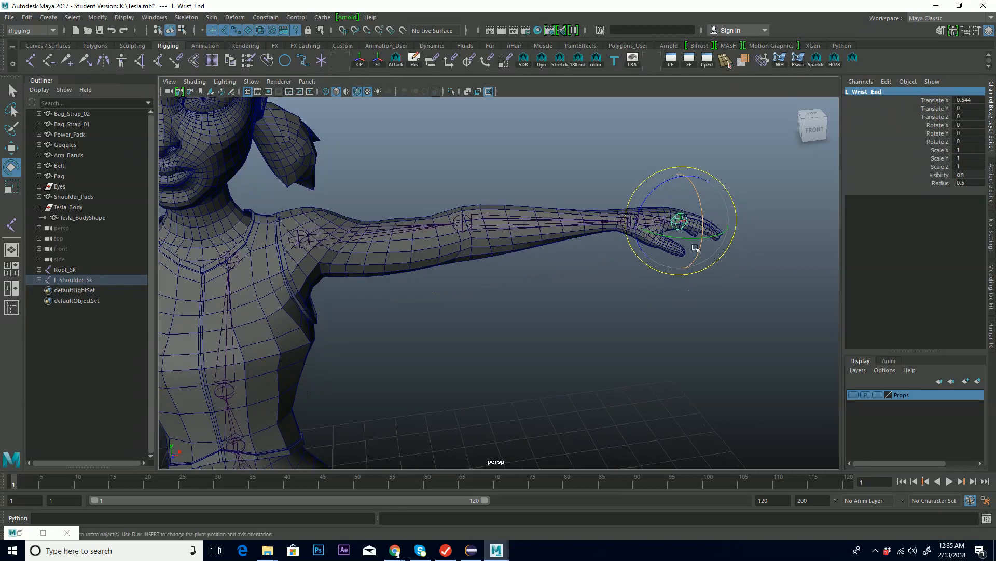
left_click_drag(581, 233, 509, 225, "alt")
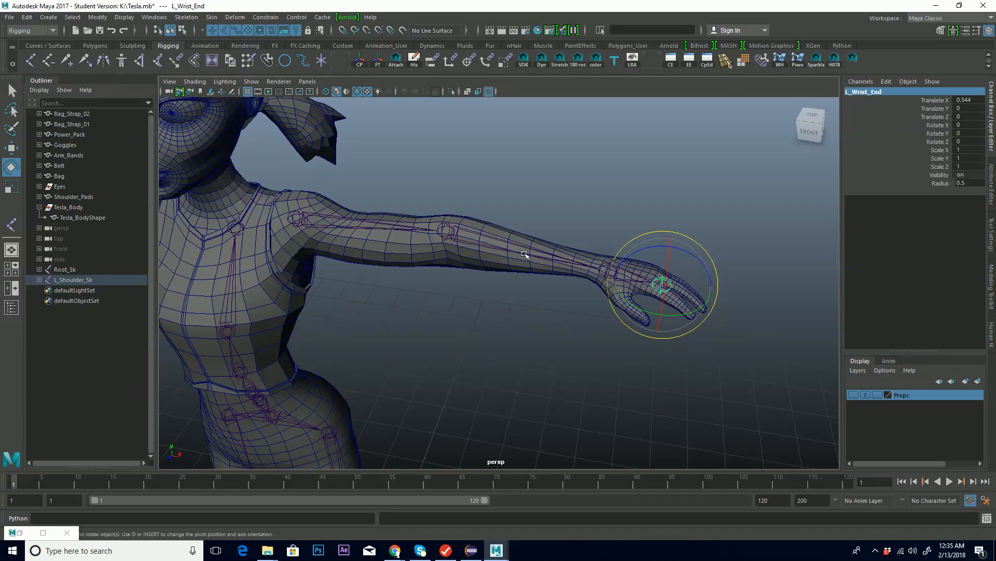
left_click_drag(519, 255, 526, 234, "alt")
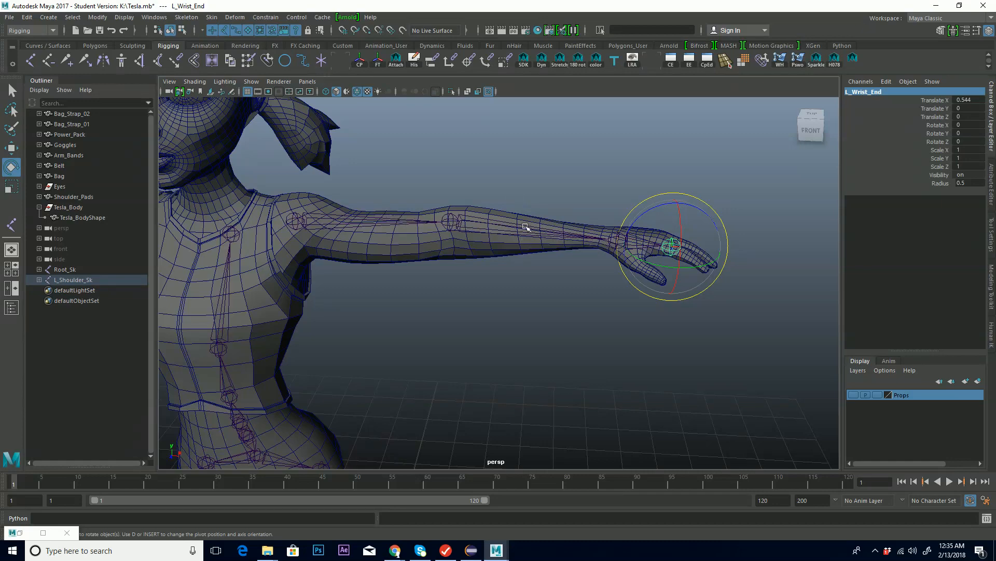
mouse_move(563, 241)
left_mouse_down("alt")
mouse_move(502, 252)
mouse_move(605, 239)
mouse_move(574, 237)
left_mouse_up("alt")
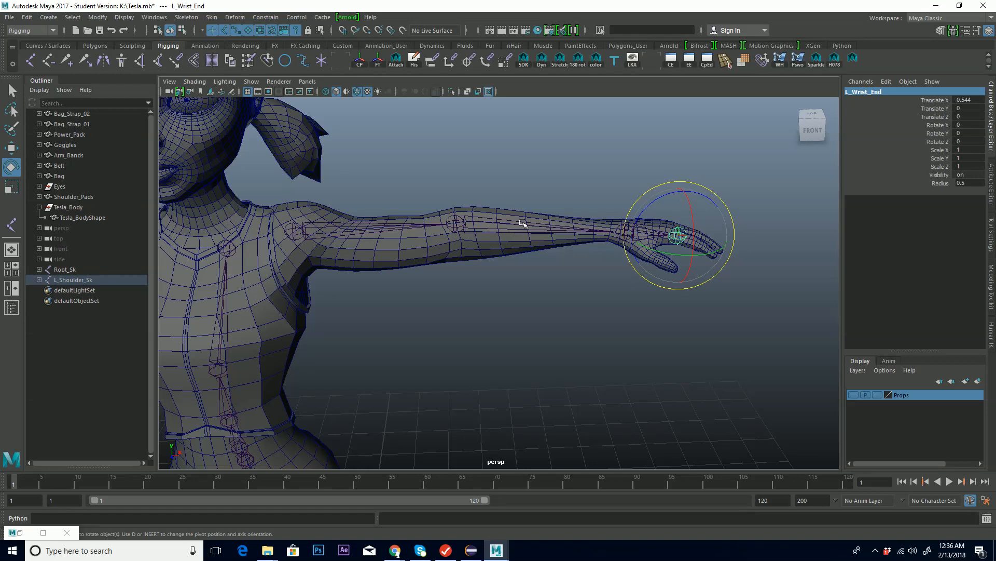
Insert a new joint between the left elbow and wrist, slightly past the middle of the forearm
left_click_drag(513, 227, 534, 272, "alt")
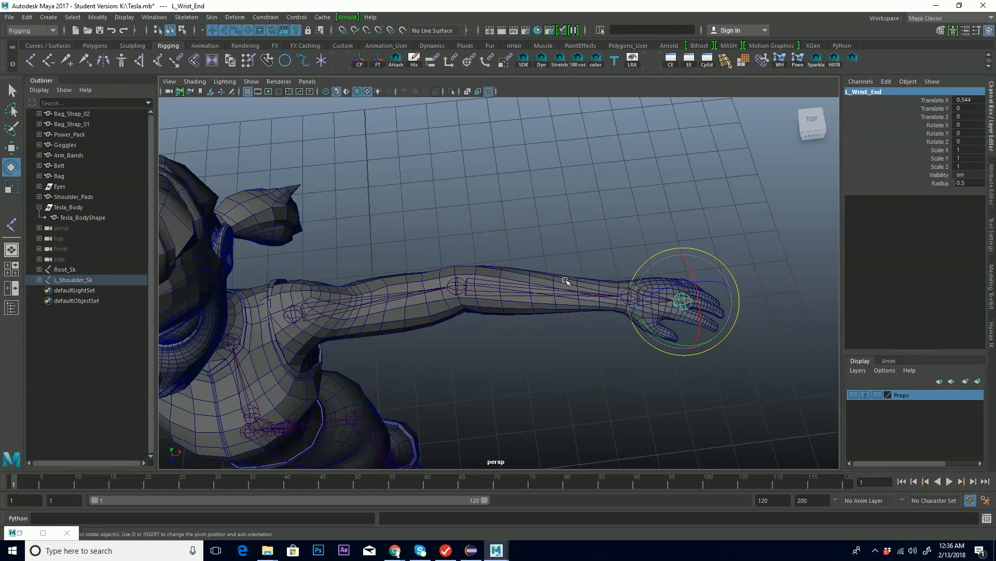
left_click(458, 286)
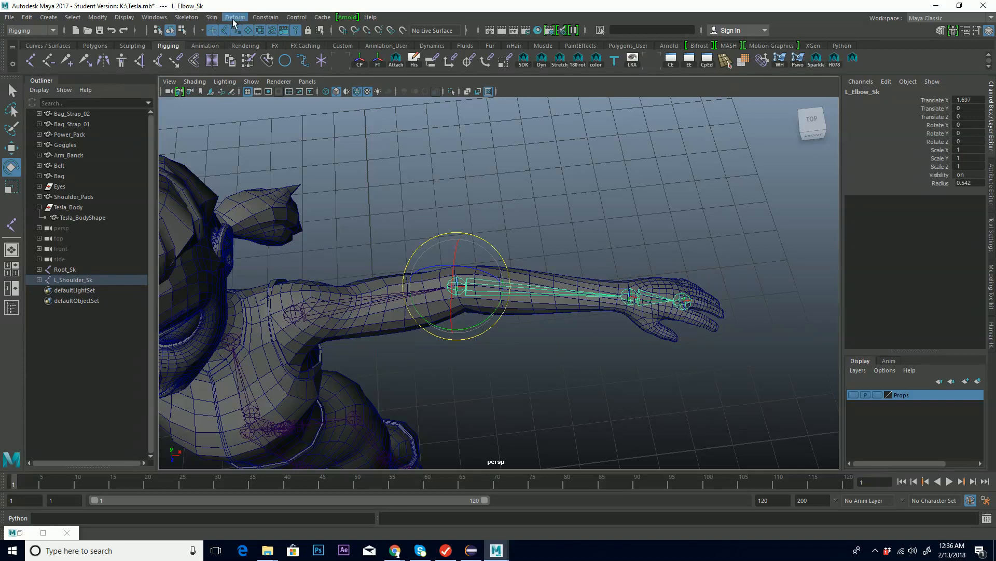
left_click(193, 18)
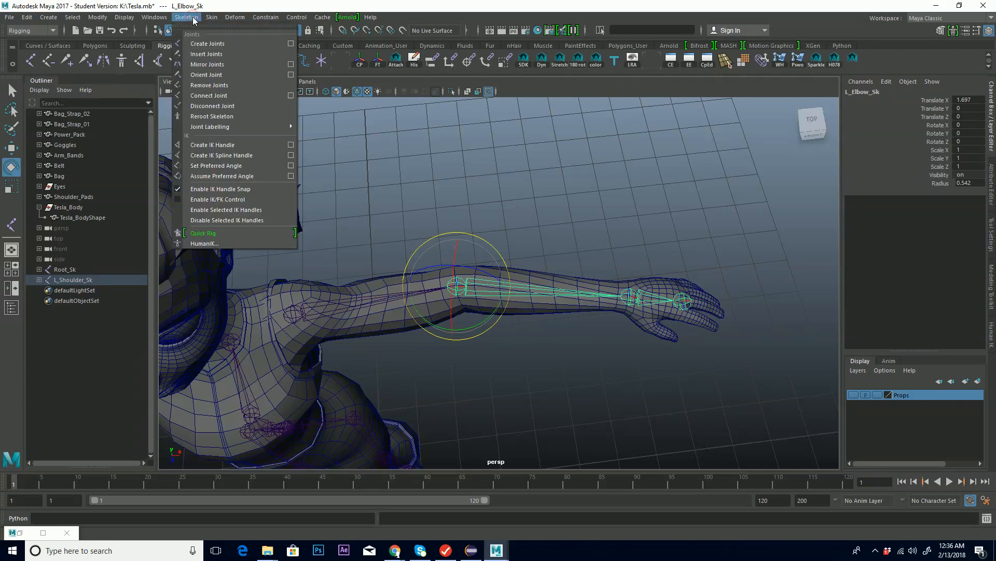
left_click(216, 55)
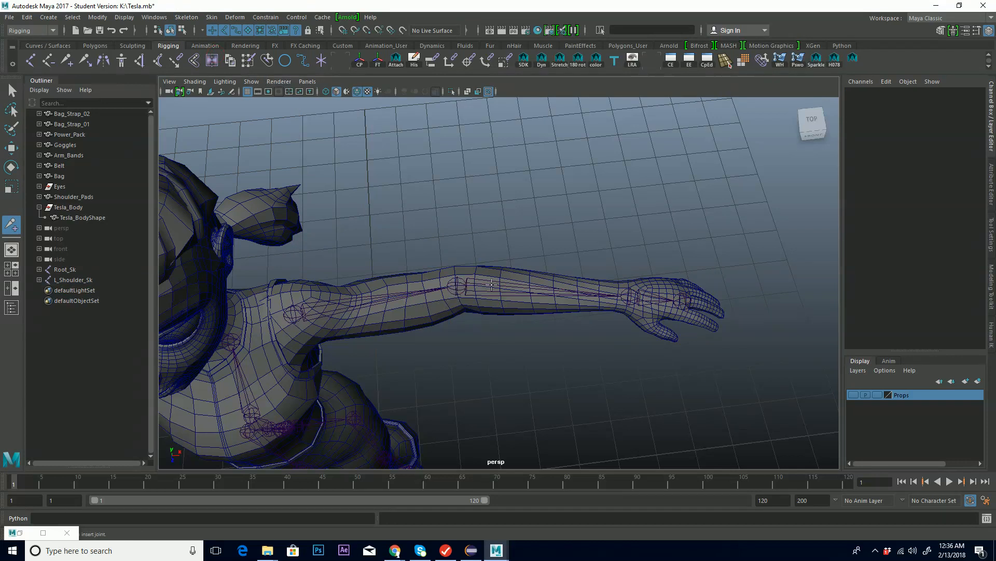
left_click_drag(459, 286, 555, 307)
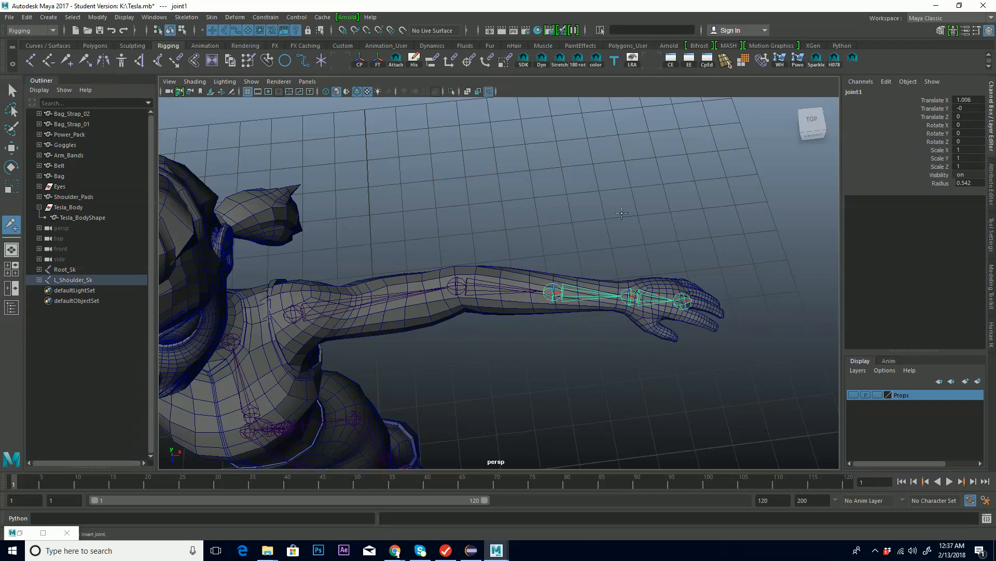
Activate the Rotate tool on the inserted forearm joint and examine its rotation axes
key("e")
left_click_drag(568, 323, 528, 260, "alt")
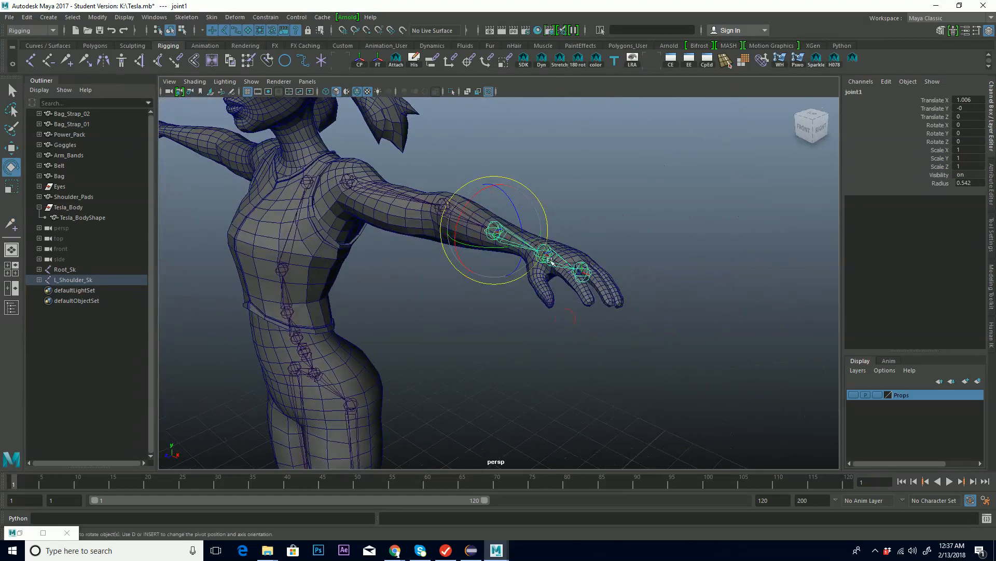
left_click_drag(444, 229, 469, 240, "alt")
key("e")
left_click_drag(550, 267, 600, 260)
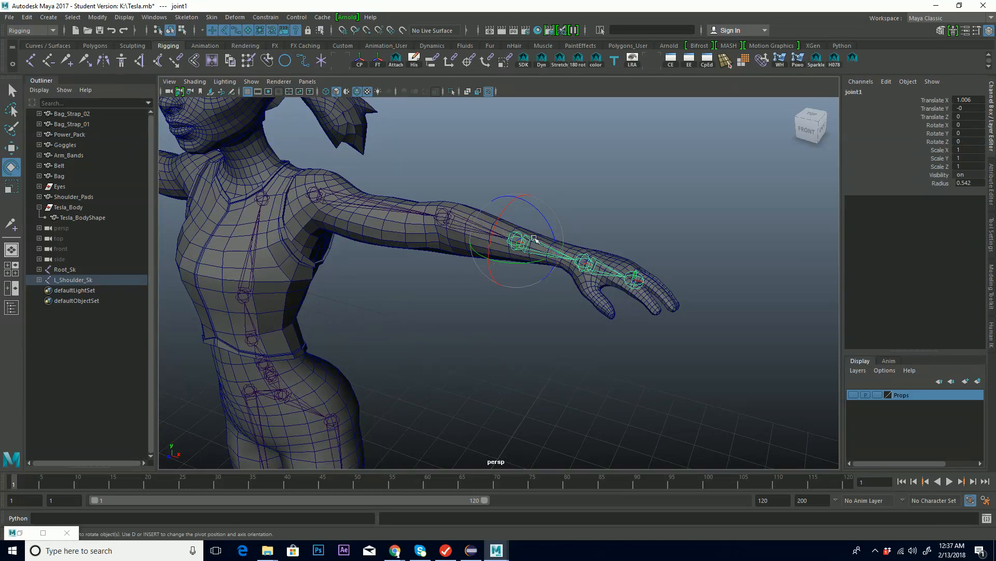
mouse_move(565, 248)
left_mouse_down("alt")
mouse_move(531, 243)
mouse_move(554, 243)
left_mouse_up("alt")
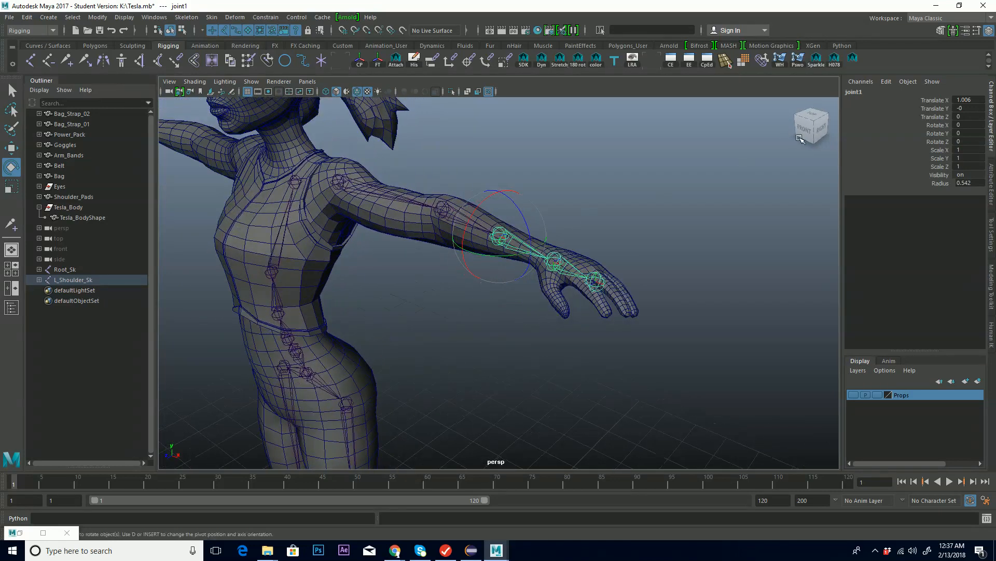
Rename the inserted forearm joint L_Forearm_Sk
left_click(881, 92)
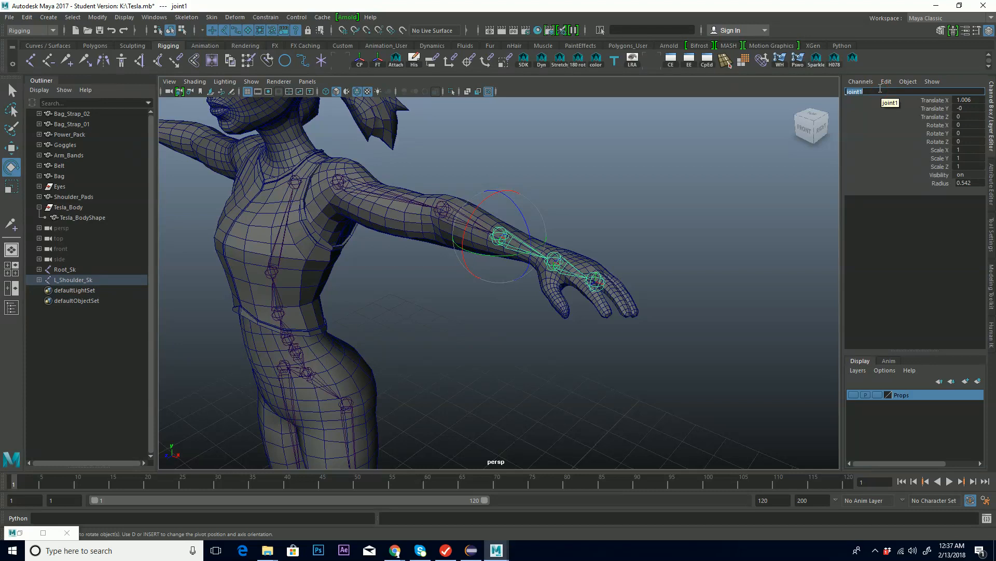
type("L_Forearm_Sk")
key("Return")
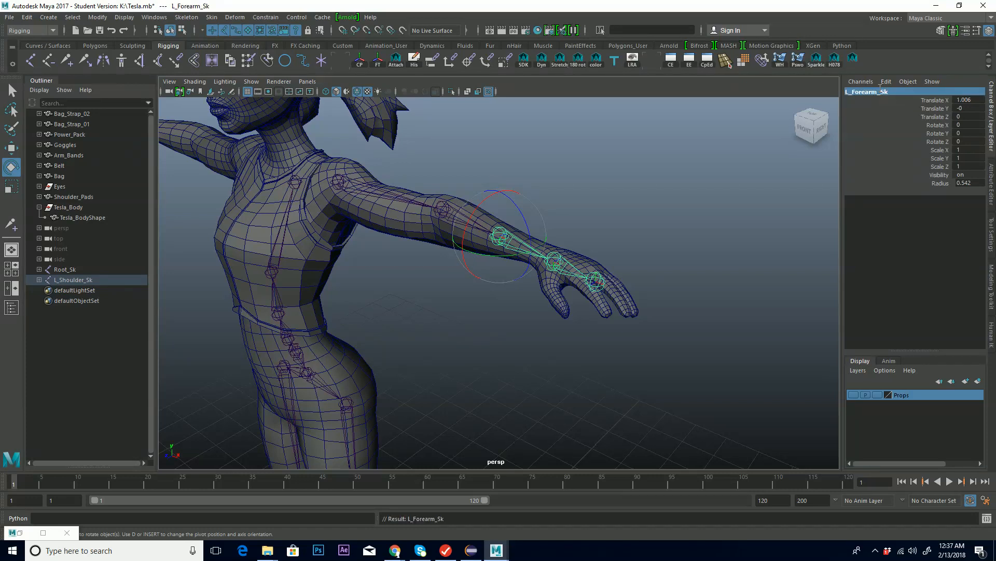
Parent the L_Shoulder_Sk joint to L_Clavicle_Sk so the left arm joins the main skeleton
left_click_drag(536, 231, 414, 214, "alt")
left_click_drag(343, 205, 389, 196, "alt")
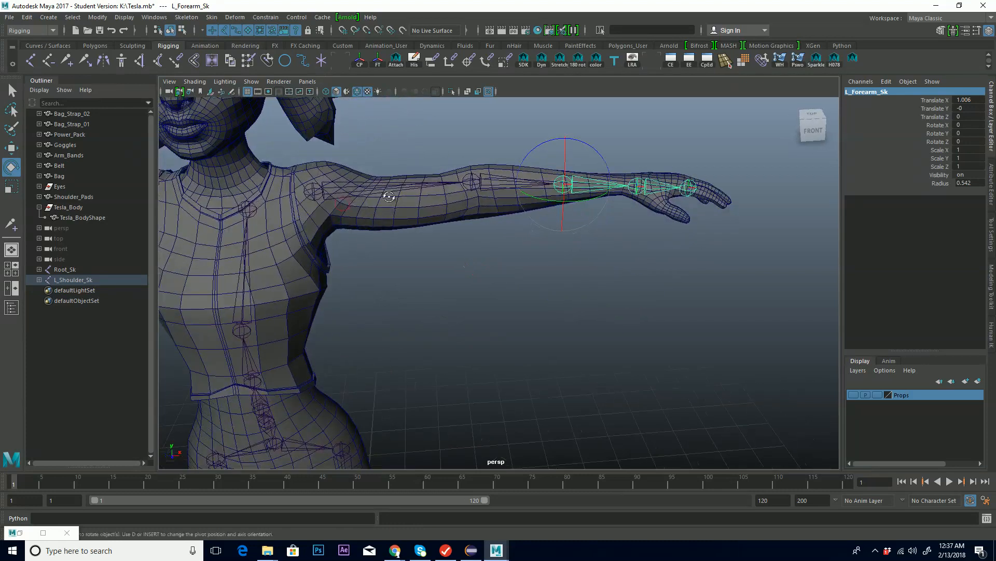
left_click(310, 195)
left_click(251, 211)
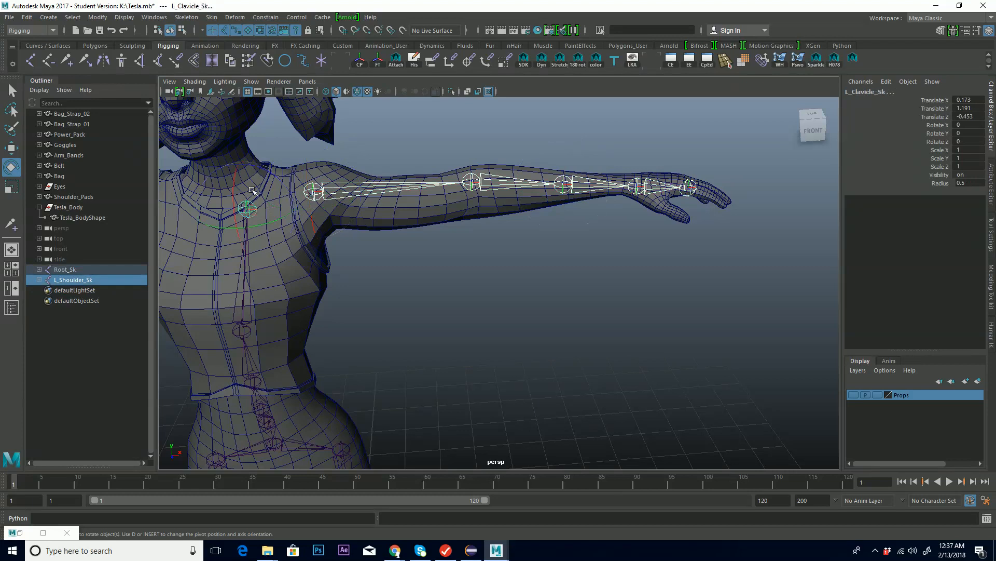
key("p")
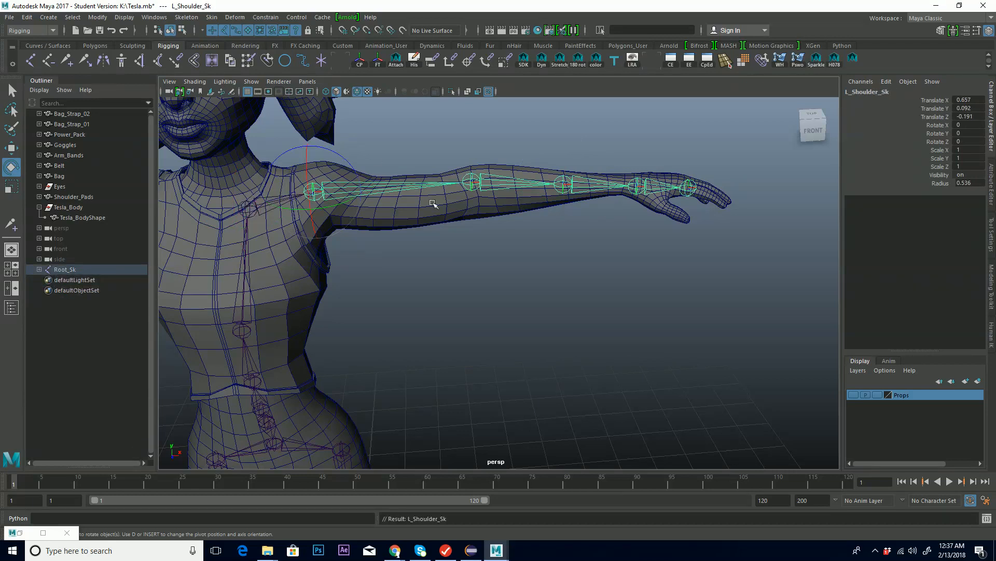
Mirror the left arm chain from L_Clavicle_Sk down to the hand across to the character's right side
middle_click_drag(296, 234, 439, 253, "alt")
right_click_drag(346, 263, 466, 228, "alt")
middle_click_drag(385, 242, 412, 247, "alt")
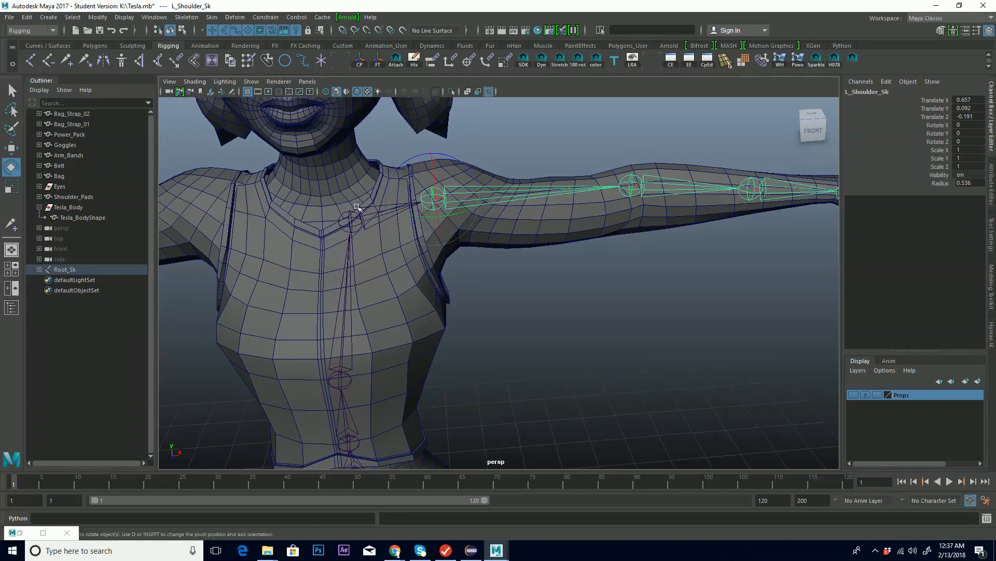
left_click(352, 227)
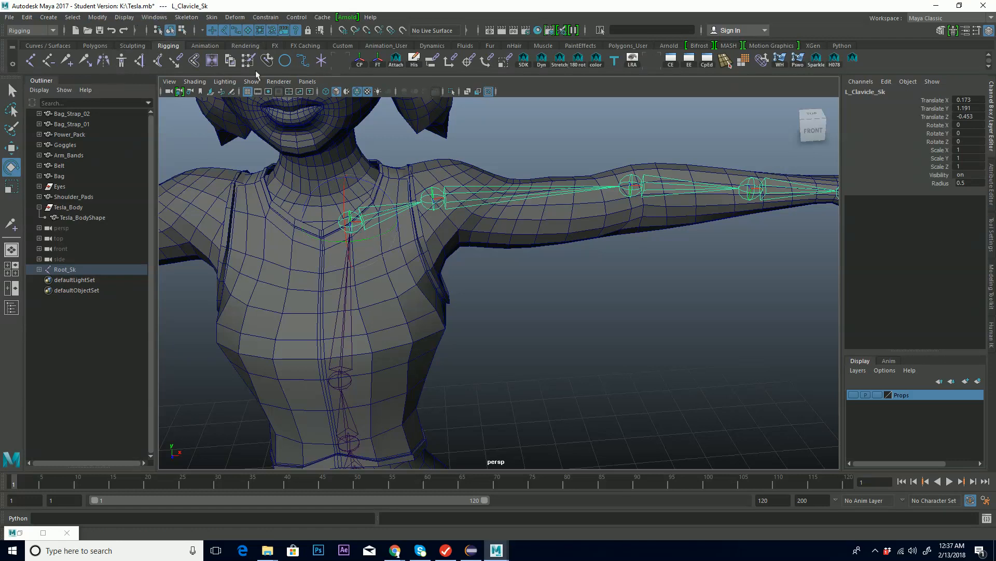
left_click(104, 60)
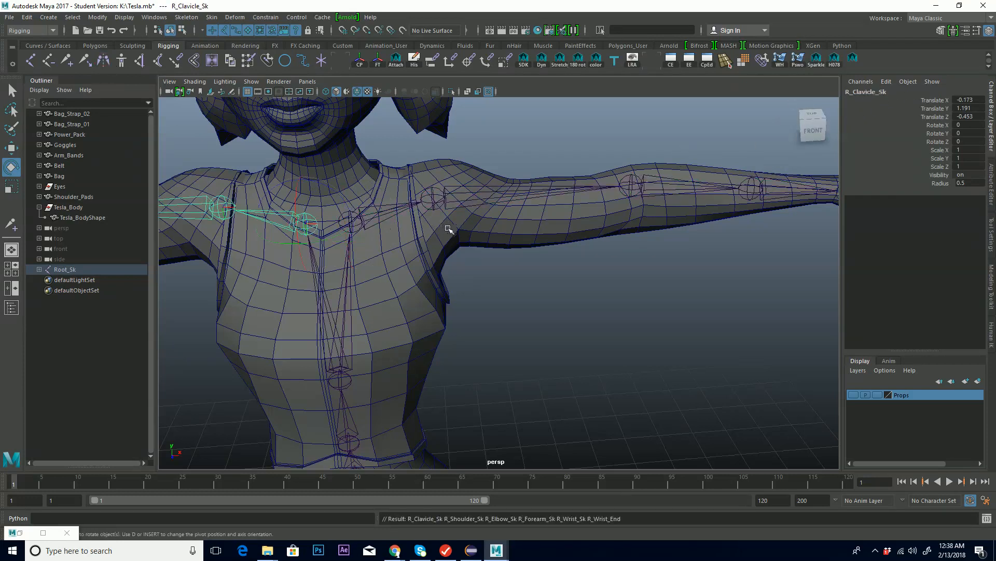
Examine the mirrored right arm chain and how both clavicles connect to the Up_Back_Sk joint
middle_click_drag(416, 244, 614, 225, "alt")
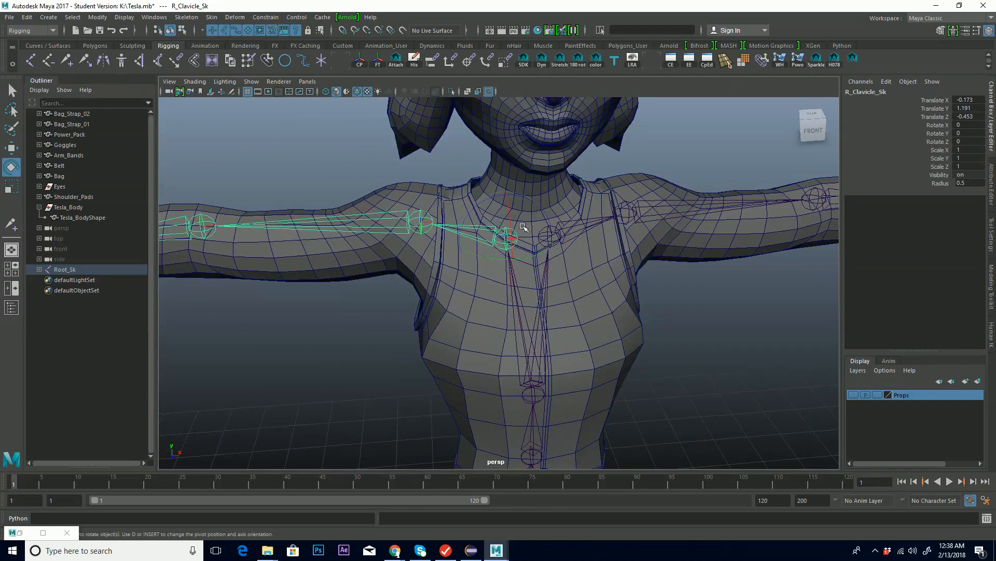
middle_click_drag(452, 237, 685, 206, "alt")
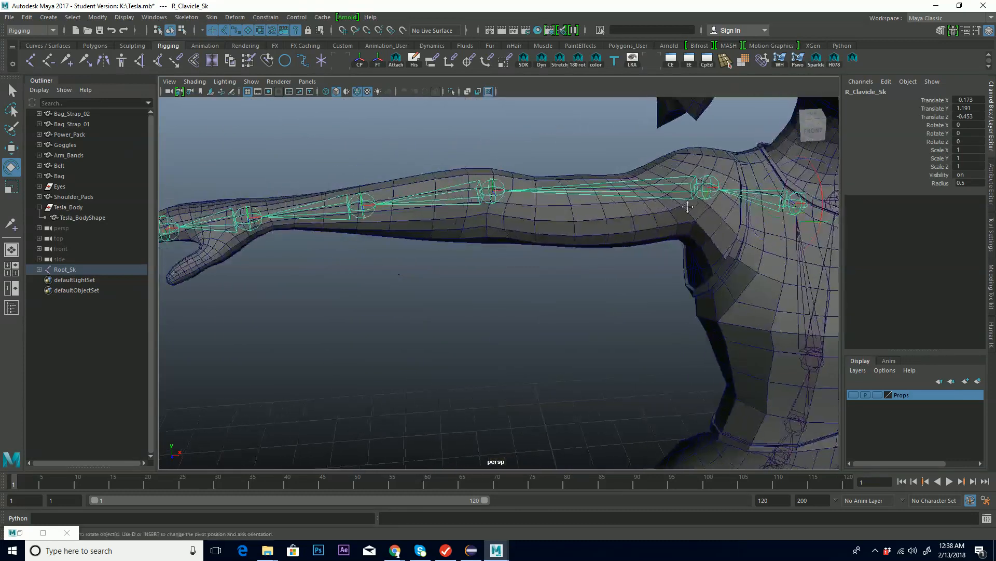
middle_click_drag(616, 223, 456, 233, "alt")
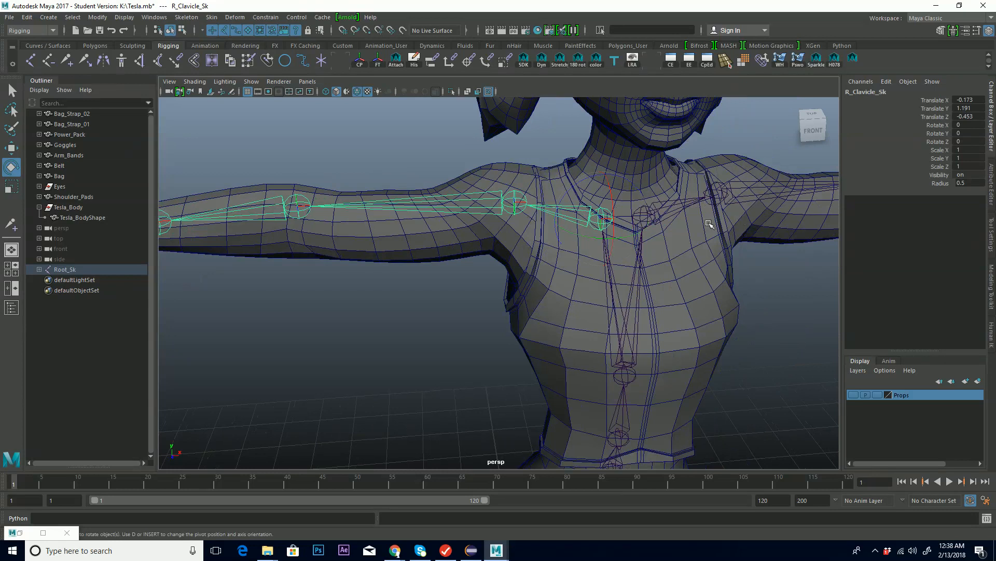
middle_click_drag(710, 215, 626, 218, "alt")
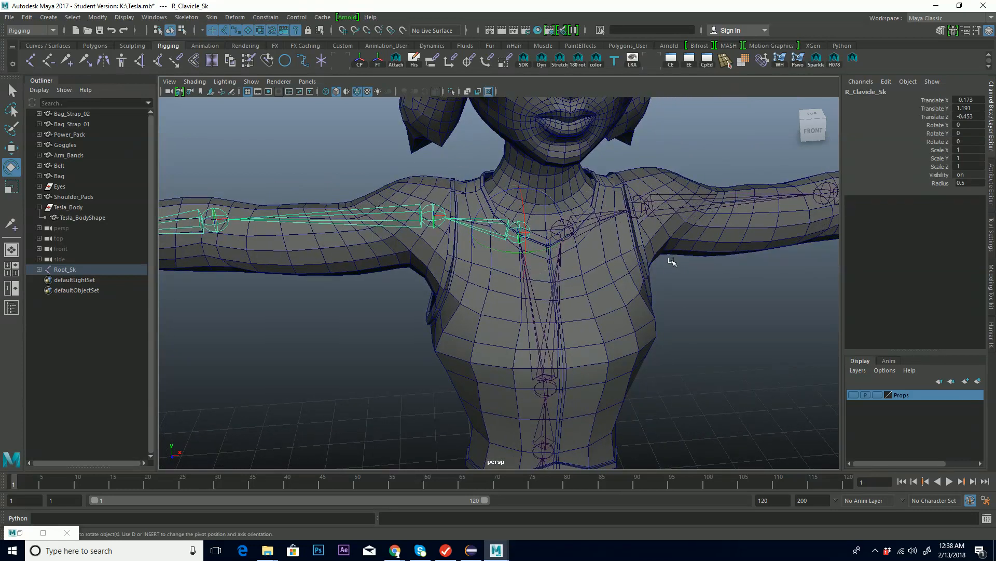
left_click_drag(670, 262, 644, 267, "alt")
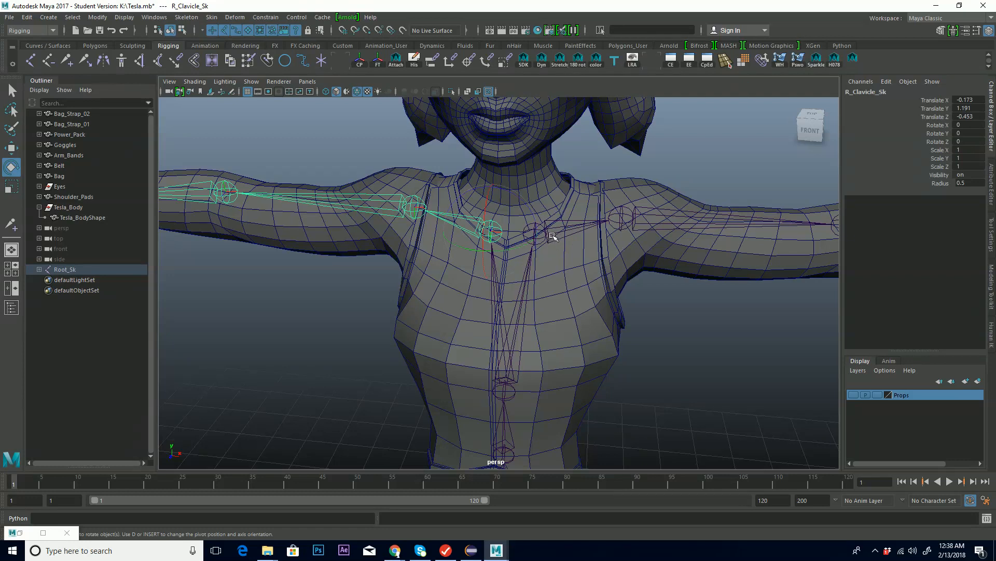
left_click(551, 236)
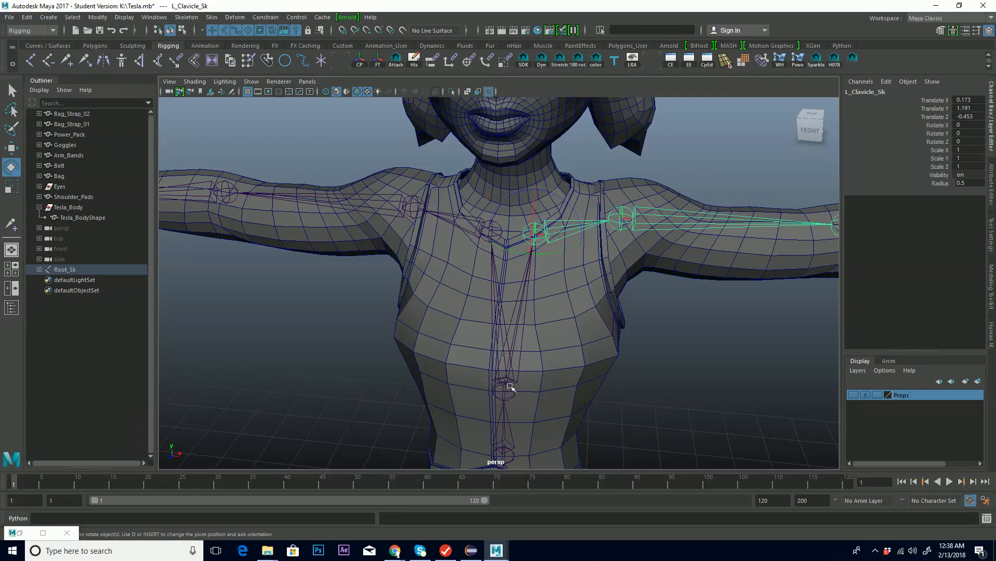
left_click_drag(509, 400, 524, 349, "alt")
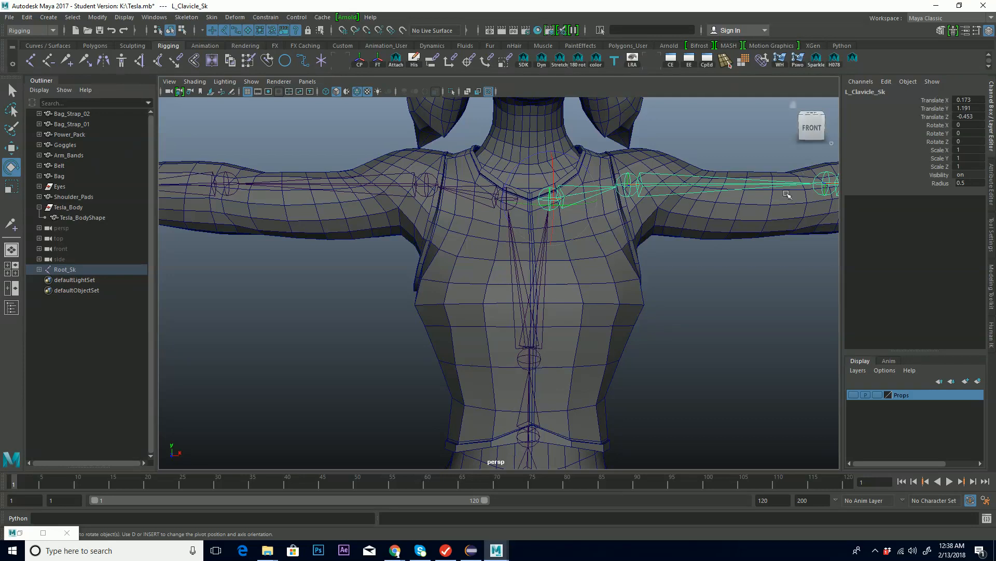
left_click_drag(561, 309, 486, 382, "alt")
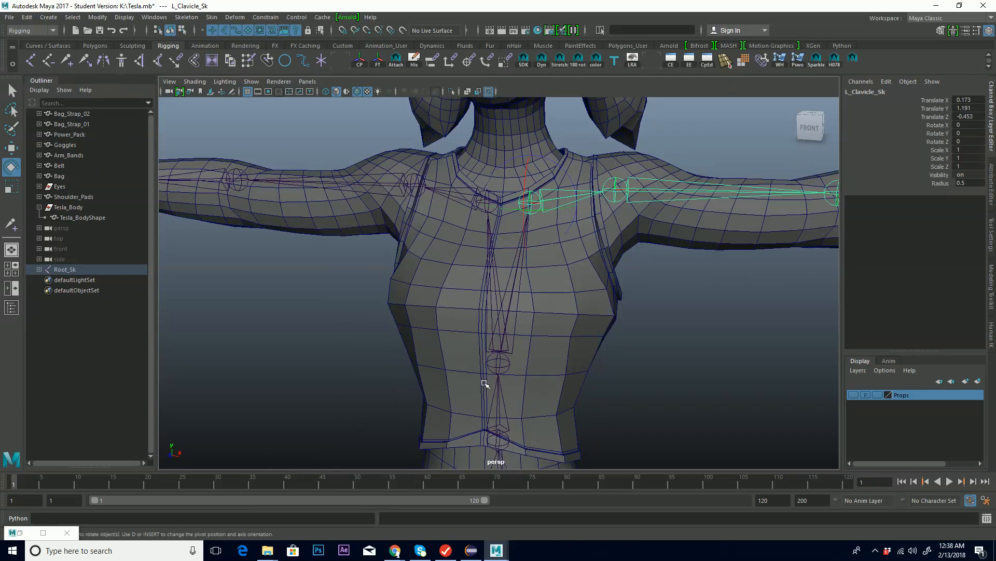
left_click(497, 366)
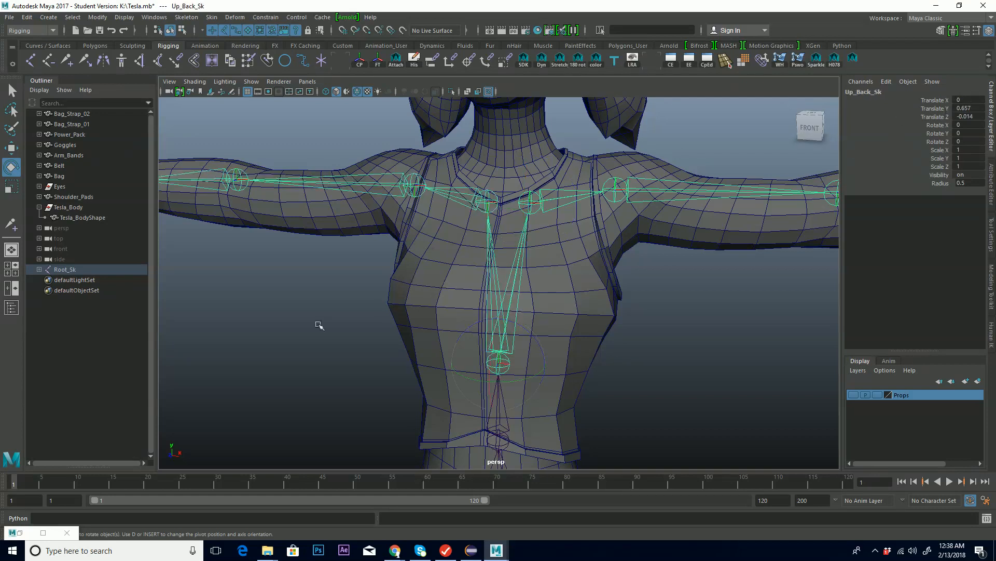
left_click_drag(480, 244, 500, 249, "alt")
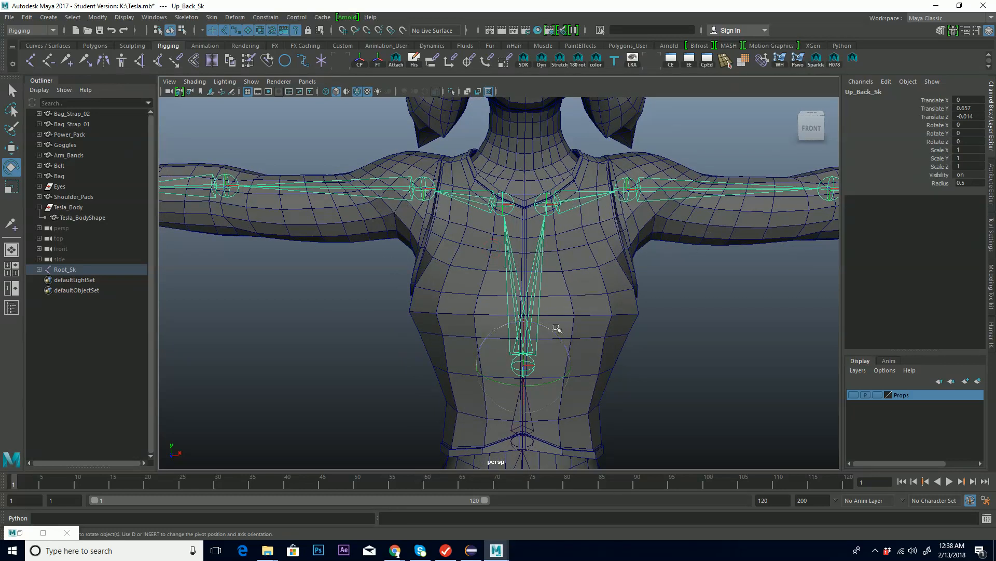
Try mirroring the left arm from L_Shoulder_Sk while it is parented to the clavicle, and discard the attempt
left_click(633, 192)
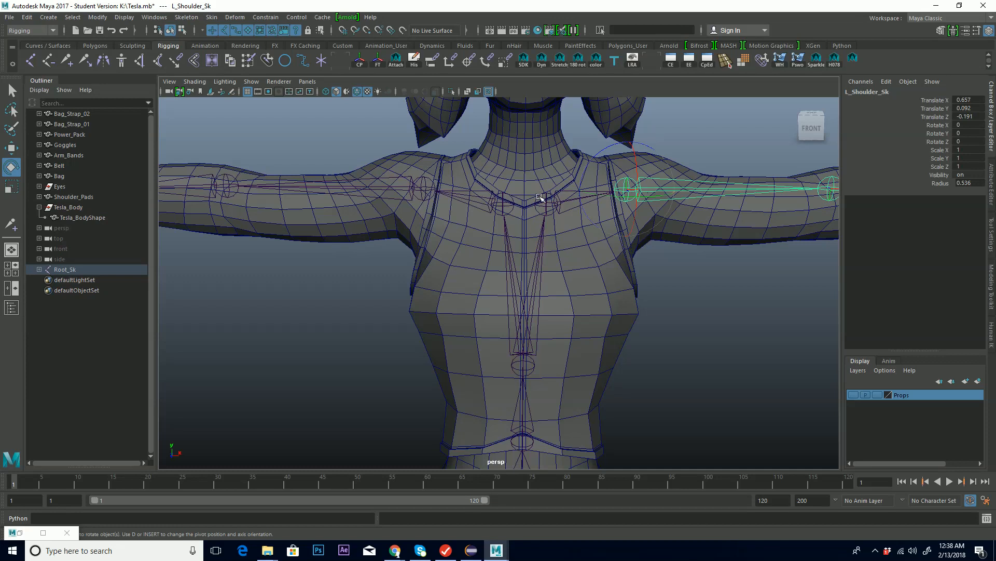
left_click(104, 60)
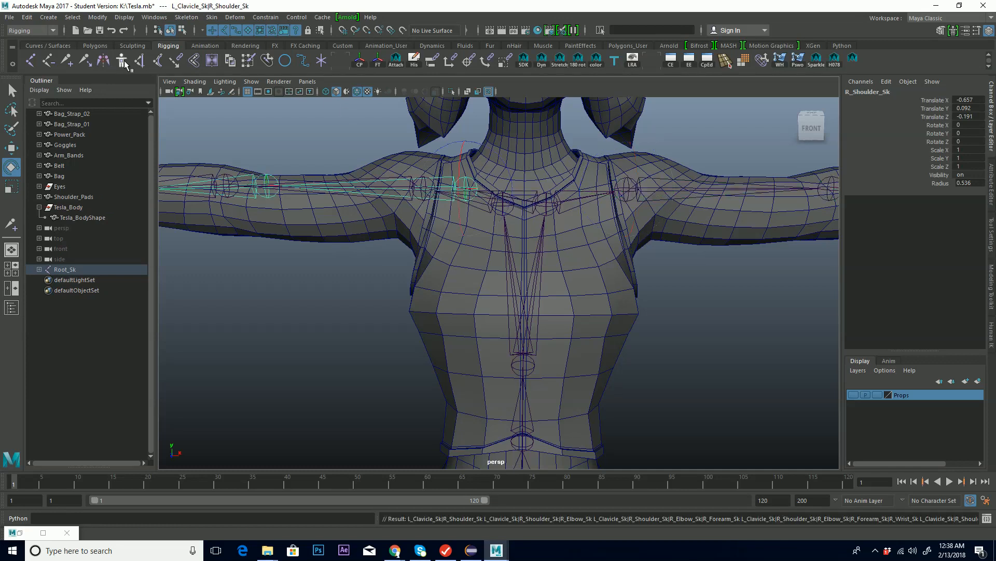
left_click_drag(403, 186, 576, 177, "alt")
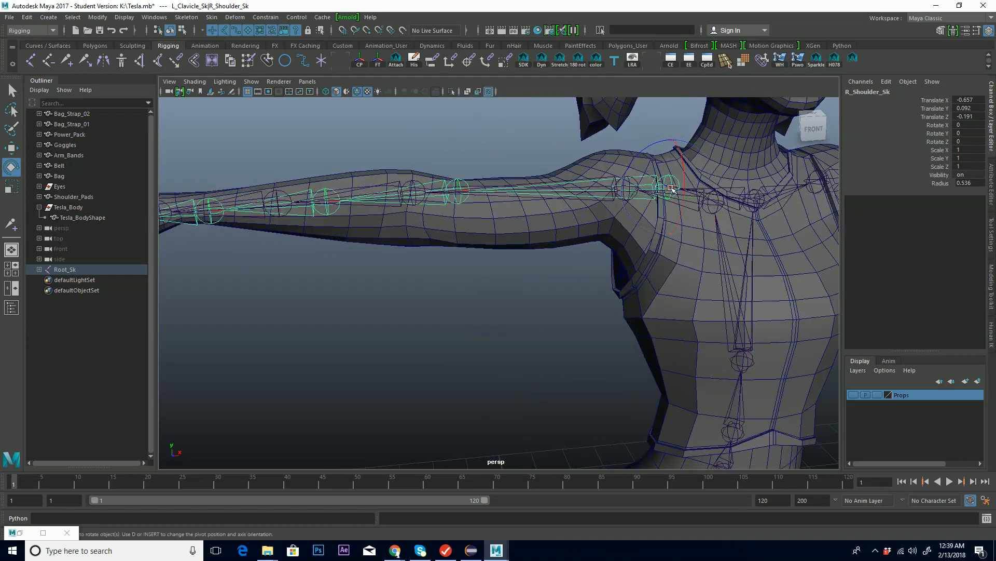
left_click_drag(610, 183, 649, 194, "alt")
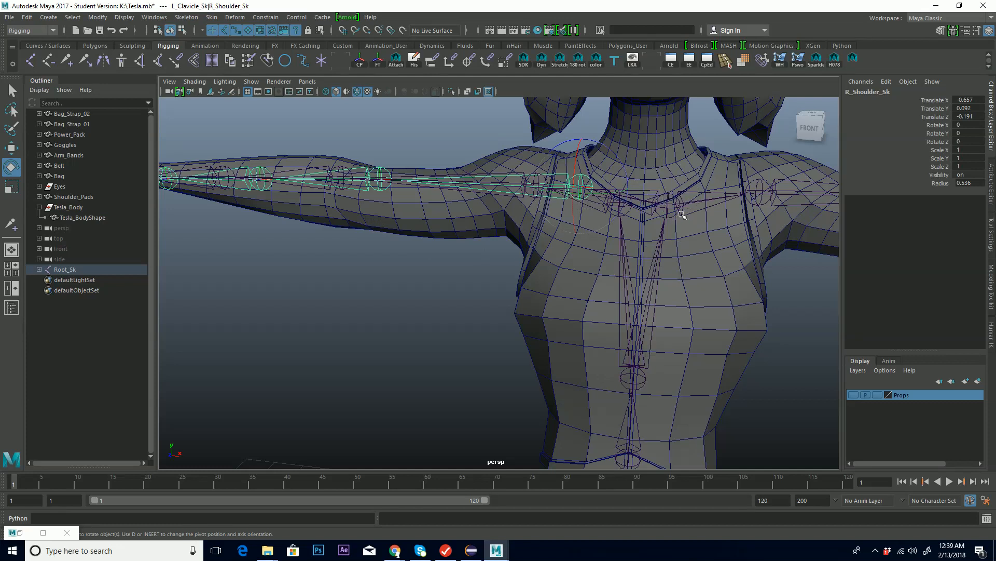
left_click(712, 113)
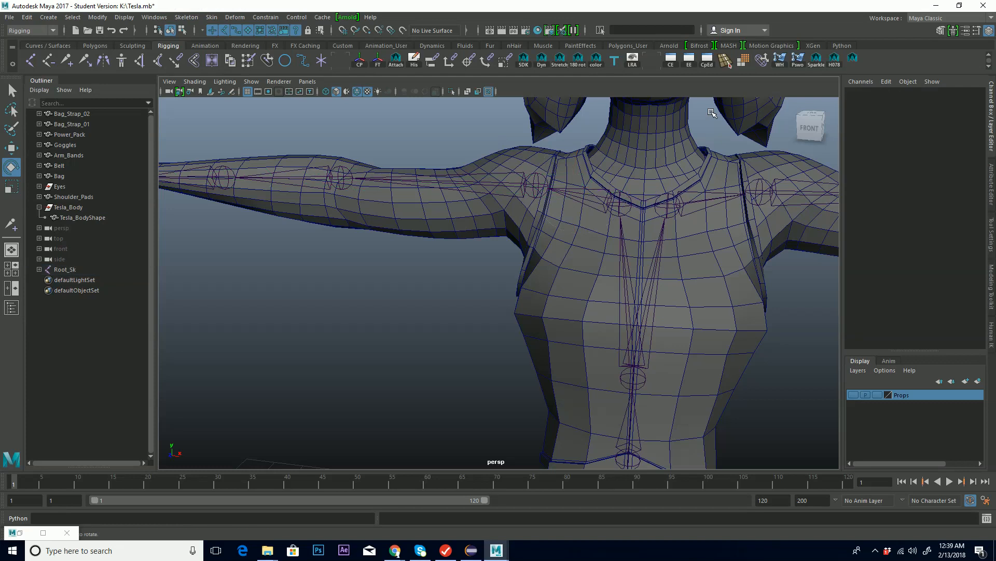
Try unparenting L_Shoulder_Sk from the clavicle and mirroring its arm chain, and undo both operations
left_click(762, 196)
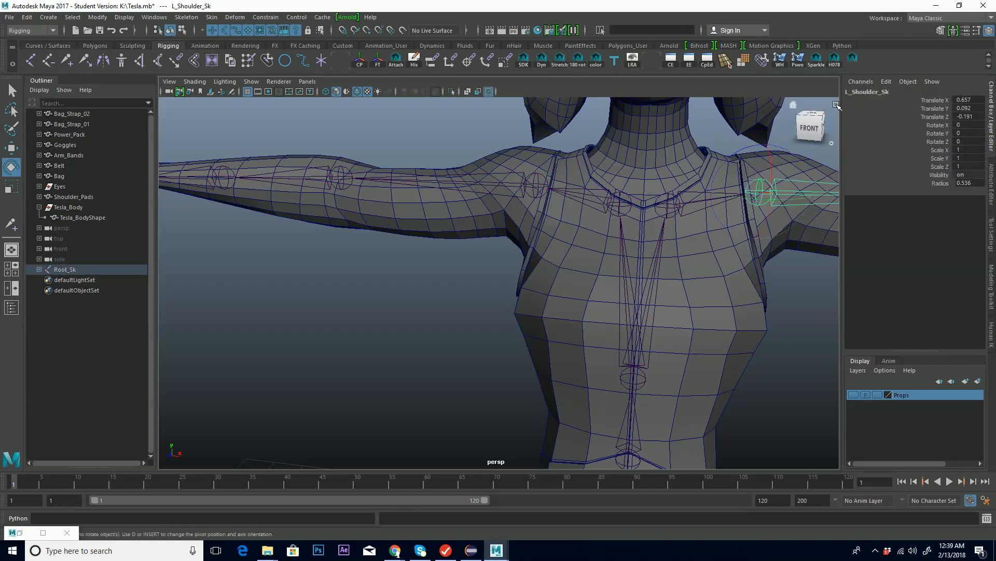
key("shift+p")
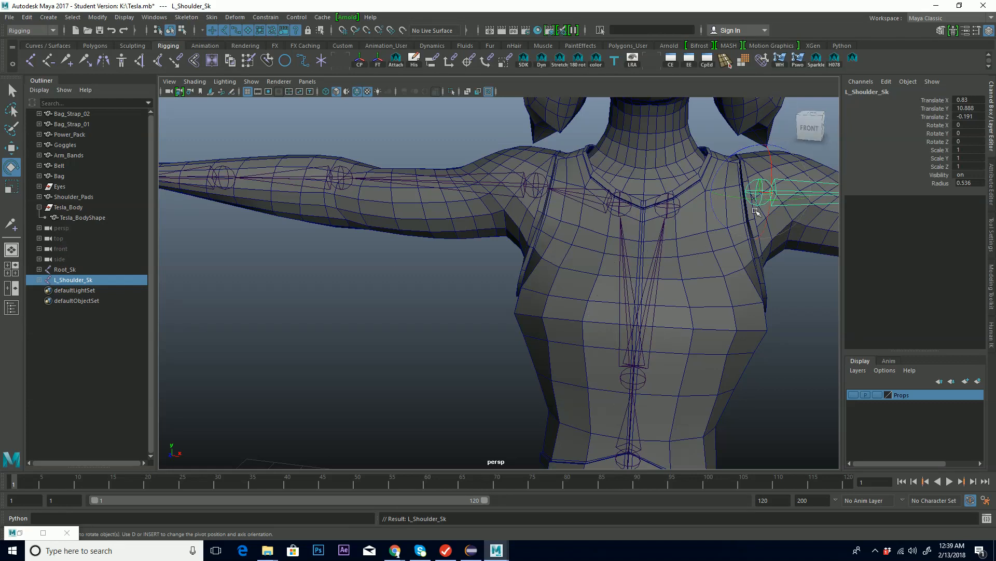
left_click(103, 60)
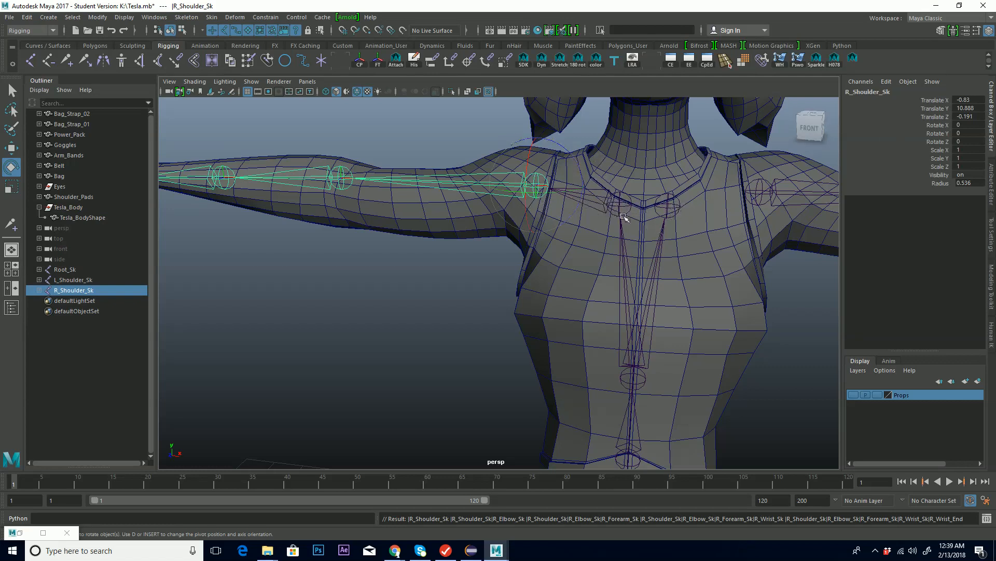
key("ctrl+z")
key("ctrl+z")
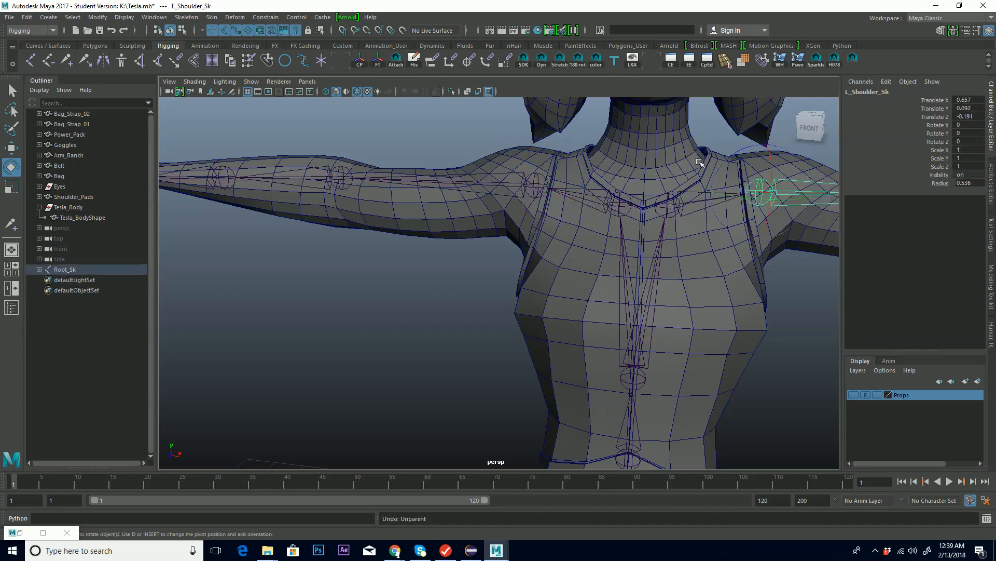
middle_click_drag(746, 215, 592, 244, "alt")
middle_click_drag(693, 252, 745, 224, "alt")
right_click_drag(745, 225, 518, 228, "alt")
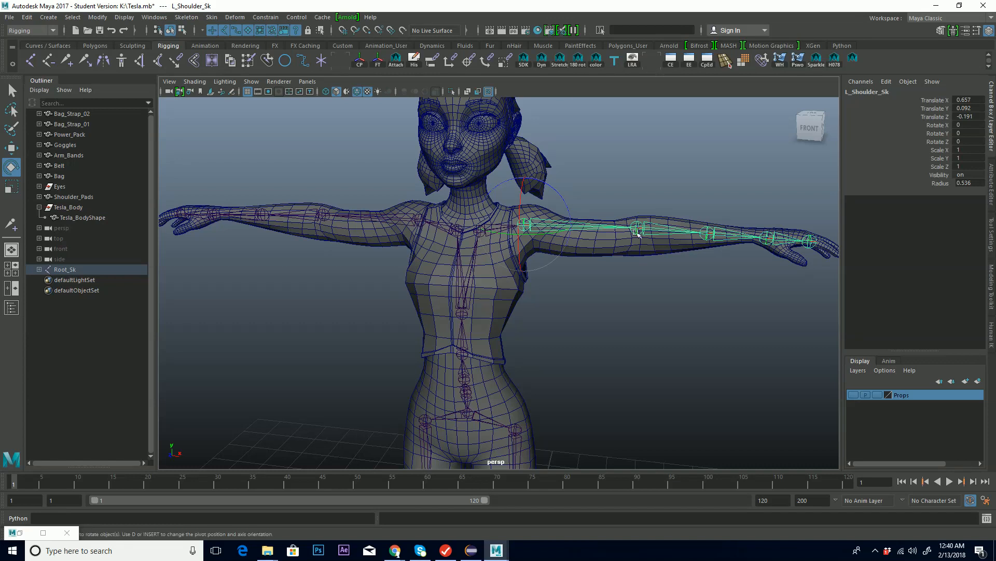
middle_click_drag(636, 288, 682, 302, "alt")
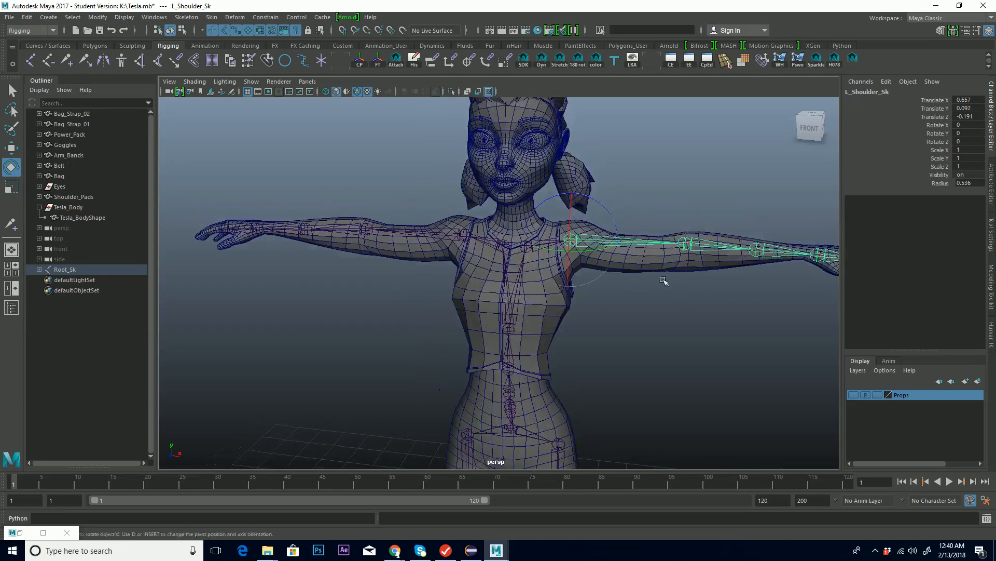
left_click_drag(515, 267, 580, 279, "alt")
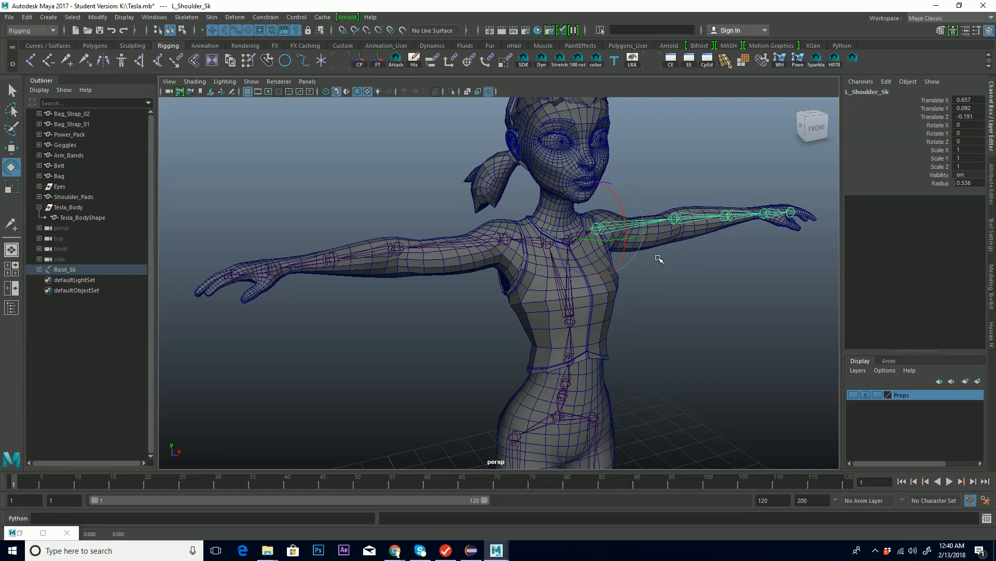
Place a separate single joint at the base of the character's neck in the side view
key("space")
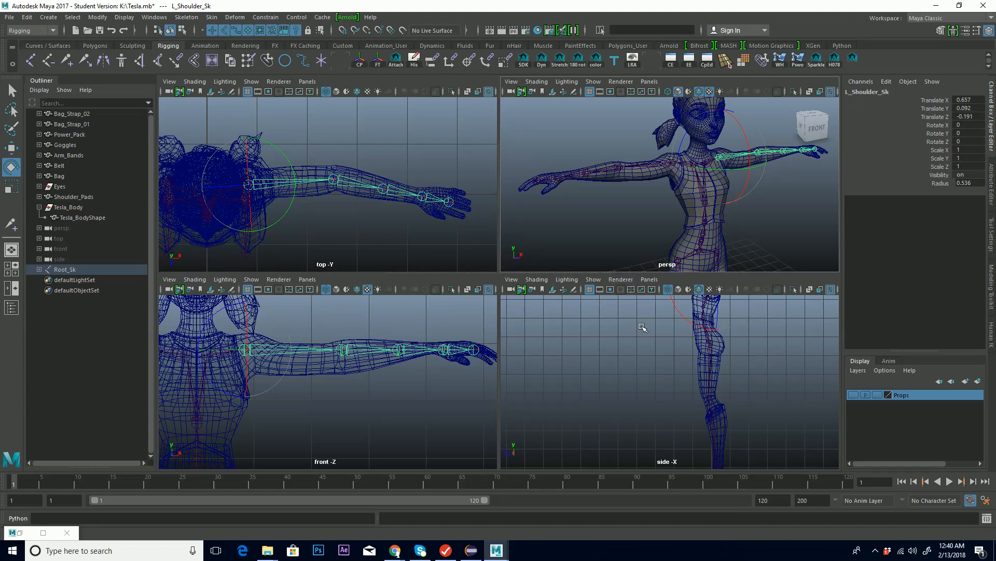
middle_click(680, 311)
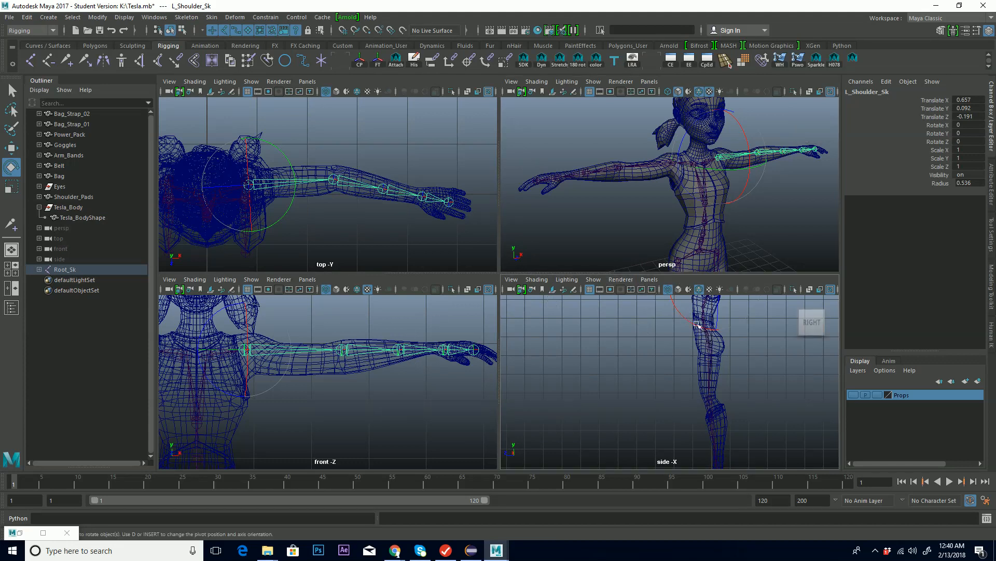
middle_click(657, 250)
middle_click(701, 319)
middle_click(685, 265)
middle_click(699, 343)
key("space")
scroll(571, 402, "down", 3)
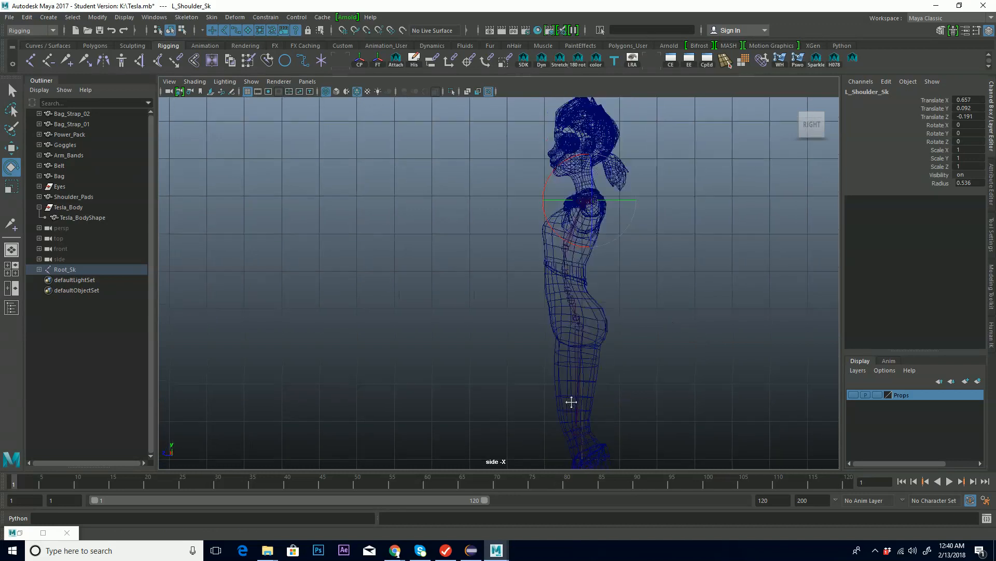
scroll(519, 283, "up", 6)
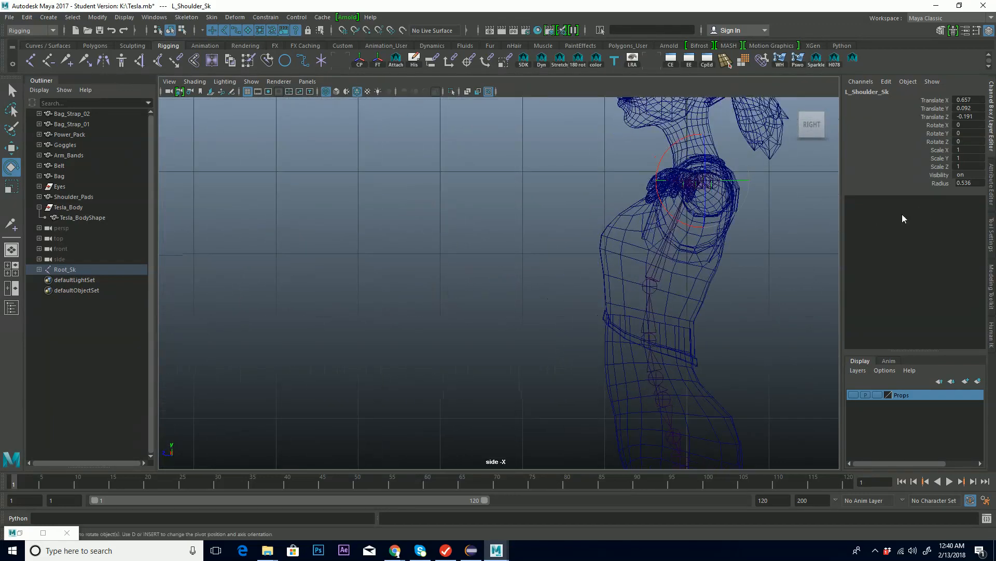
middle_click_drag(778, 205, 664, 250, "alt")
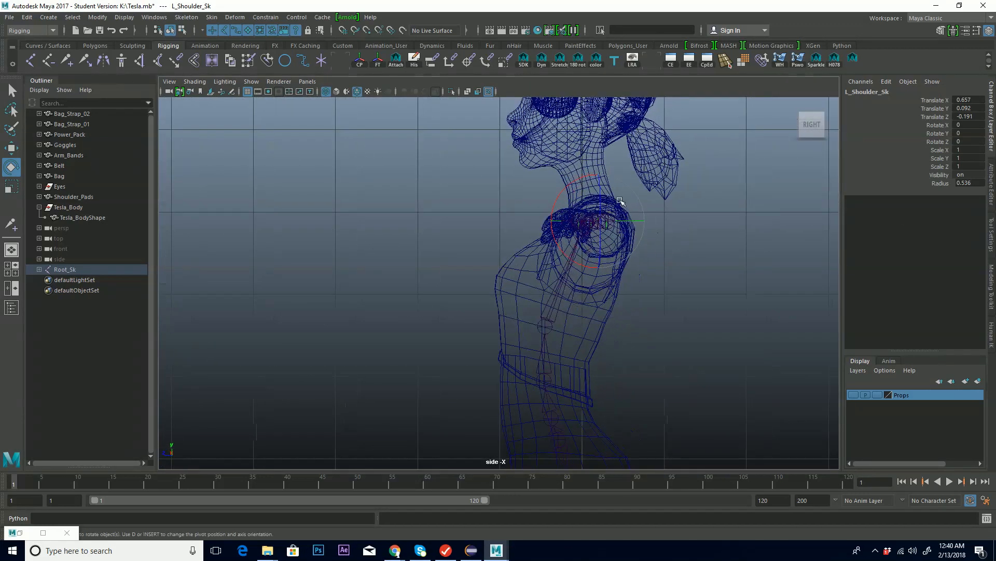
middle_click_drag(617, 182, 581, 218, "alt")
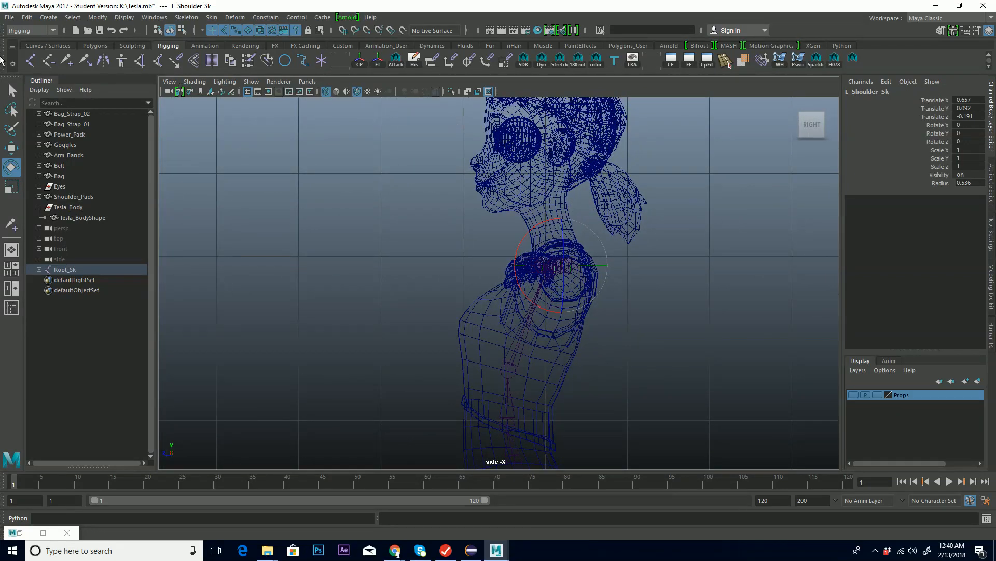
left_click(31, 61)
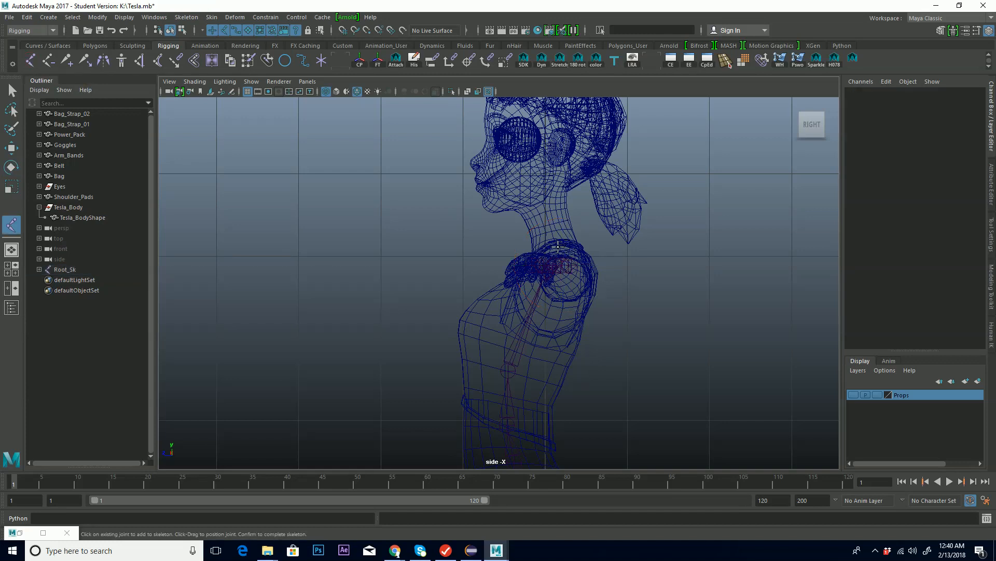
left_click(556, 248)
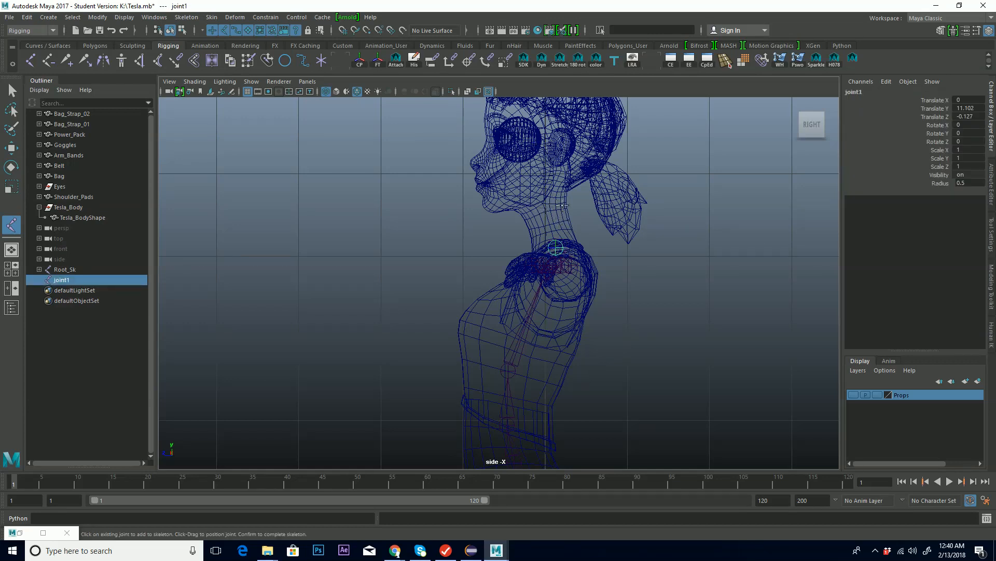
Create a separate two-joint head chain from the top of the neck, just below the ear, up to the top of the head
left_click(551, 174)
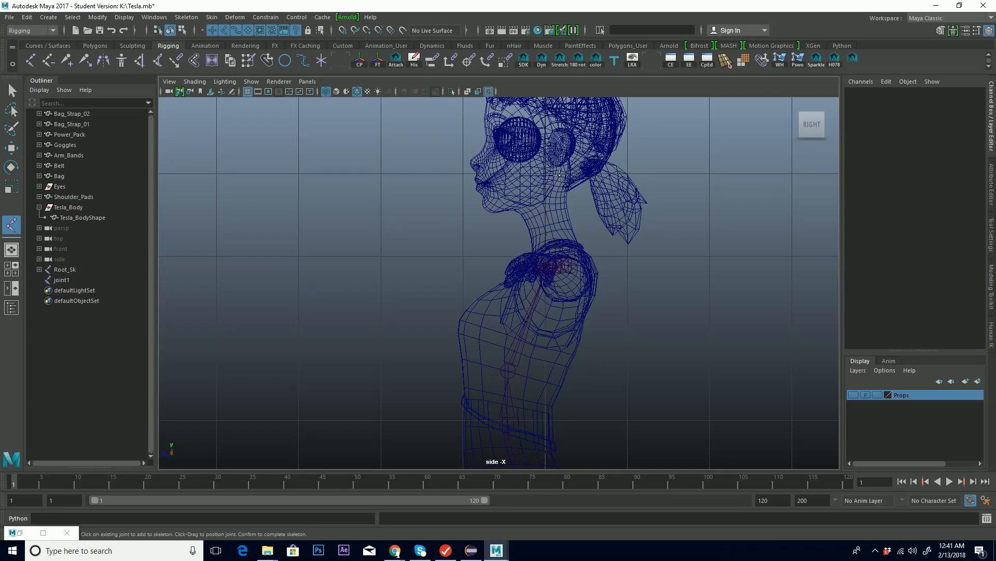
left_click(554, 171)
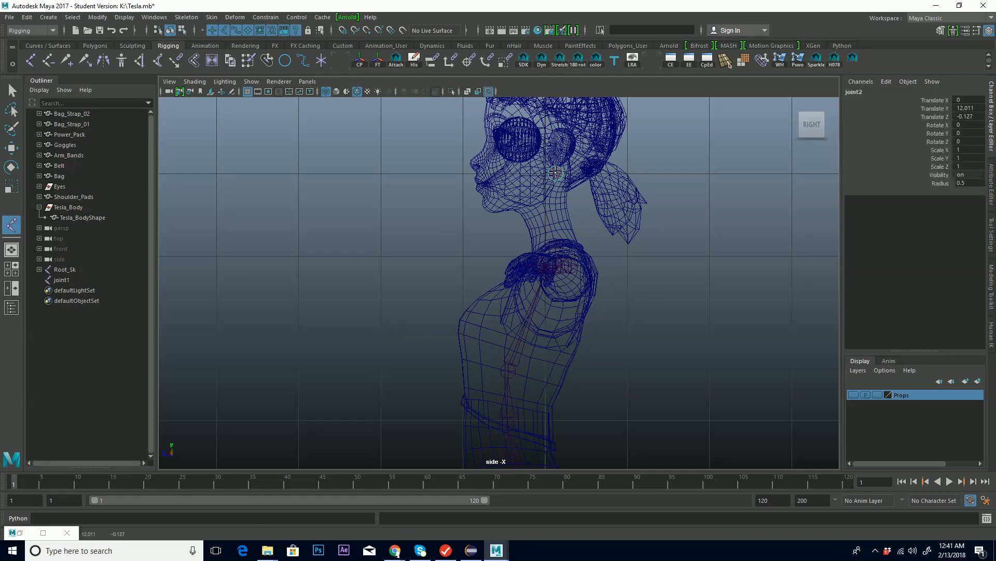
left_click_drag(554, 172, 555, 175)
key("Return")
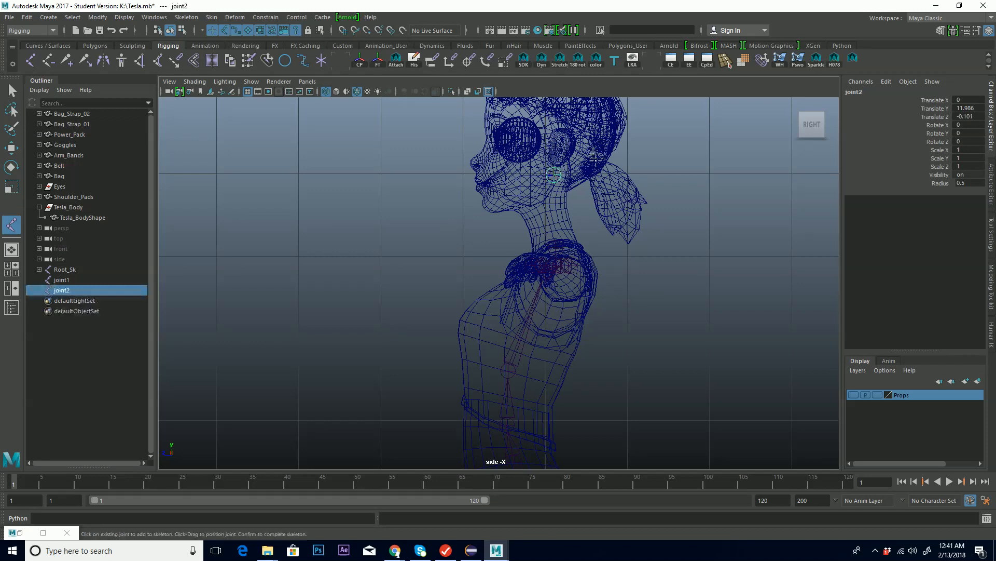
middle_click_drag(552, 155, 533, 261, "alt")
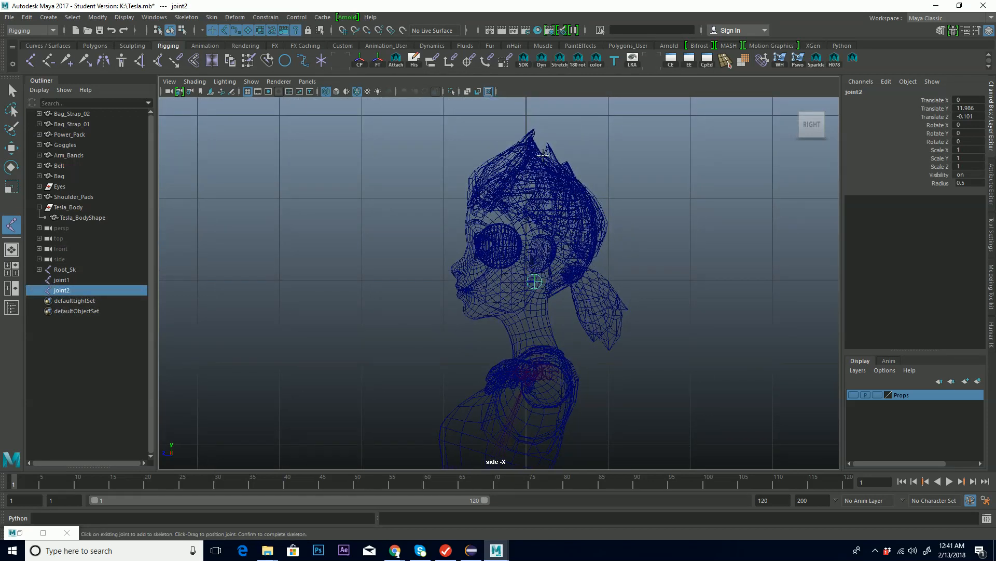
left_click(534, 172)
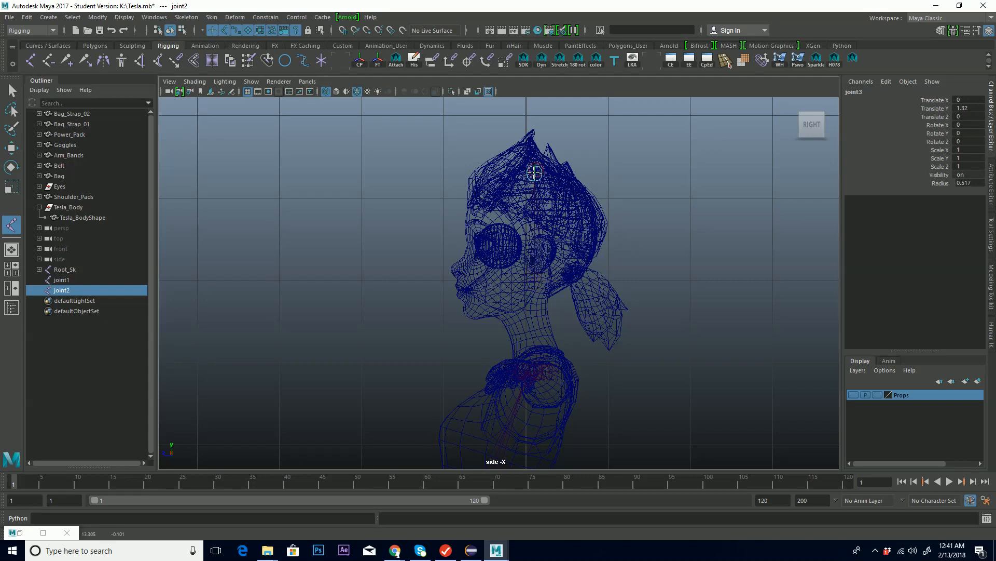
key("Return")
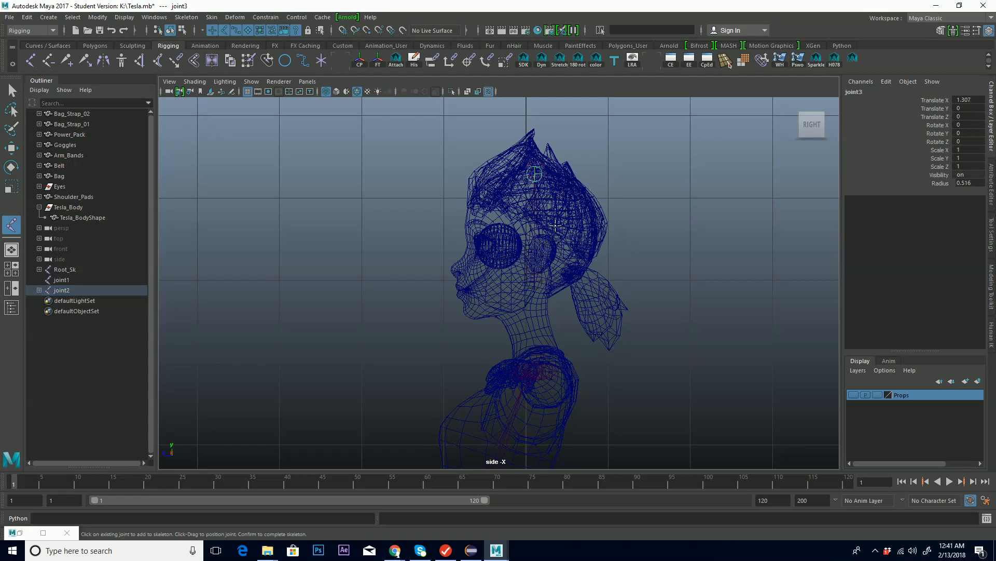
key("Return")
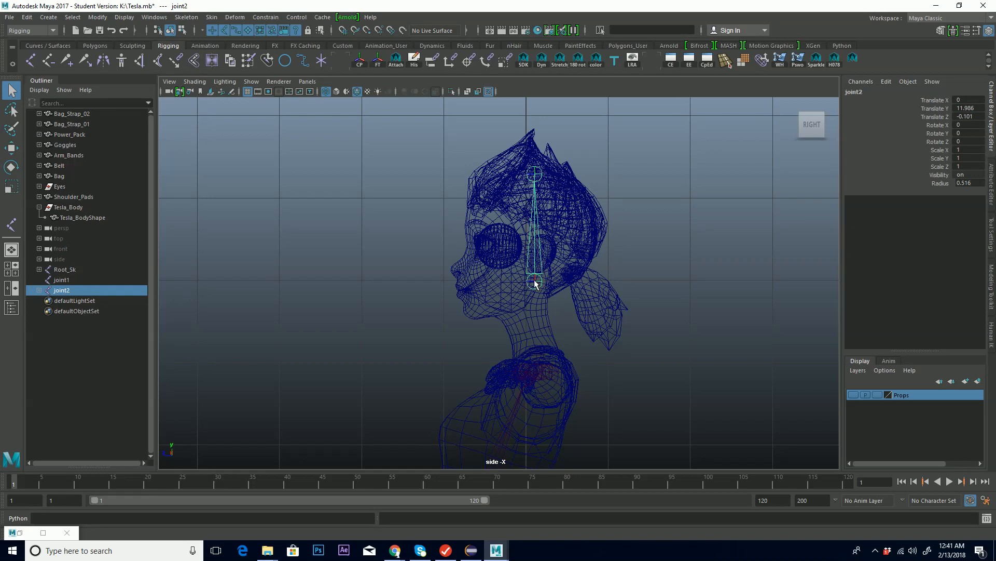
Parent the head chain's lower joint to the joint at the base of the neck
left_click(540, 353)
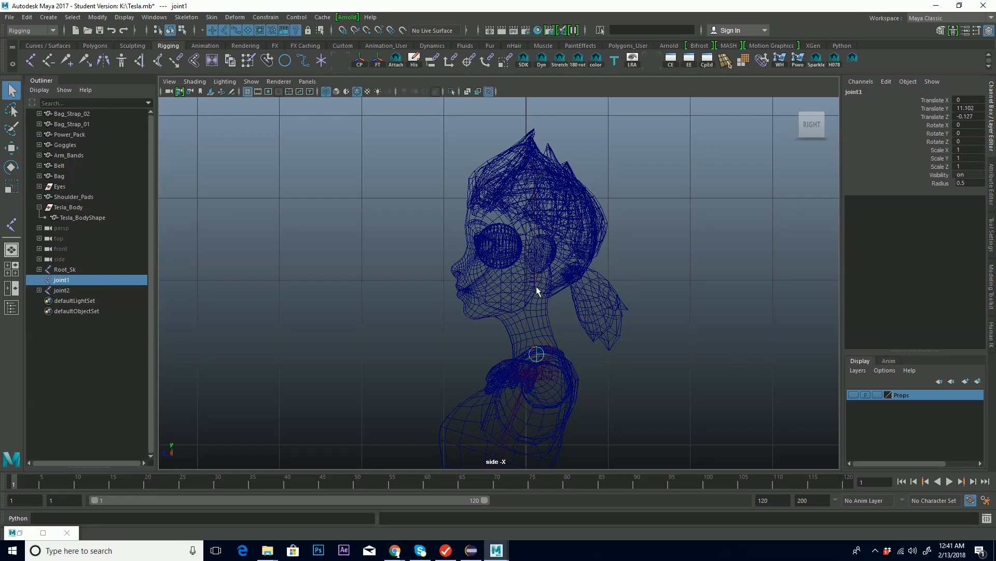
left_click(535, 287)
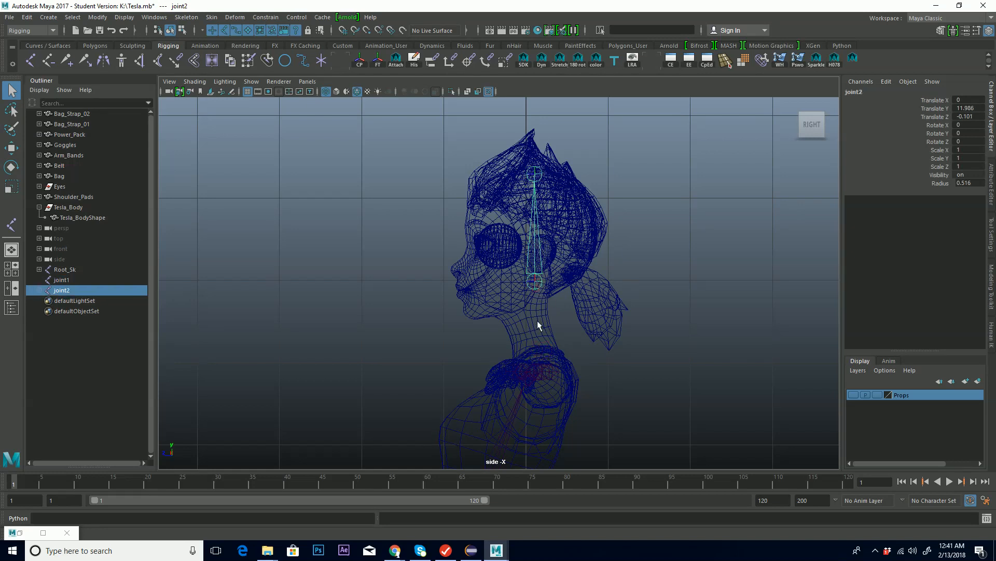
left_click(540, 354, "shift")
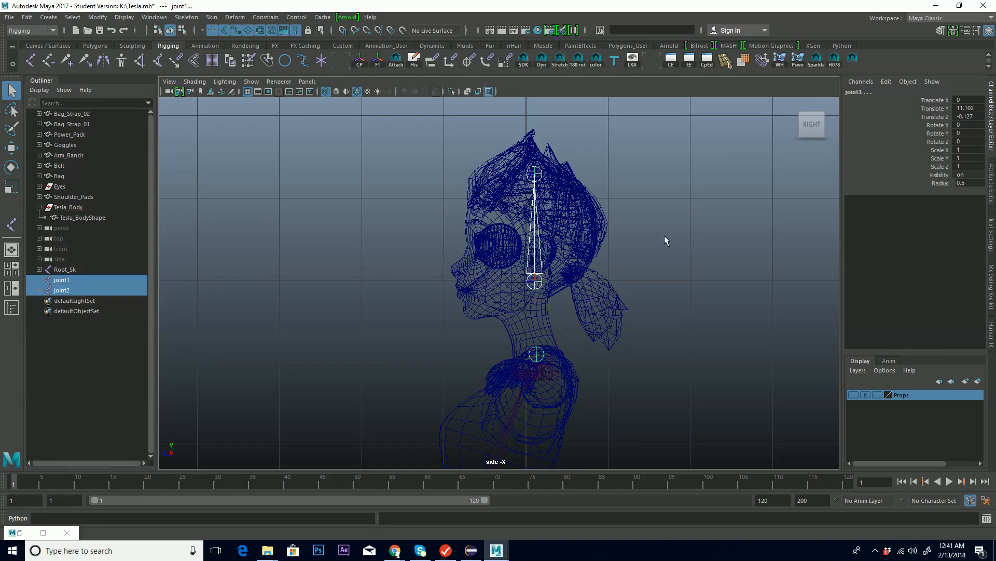
key("p")
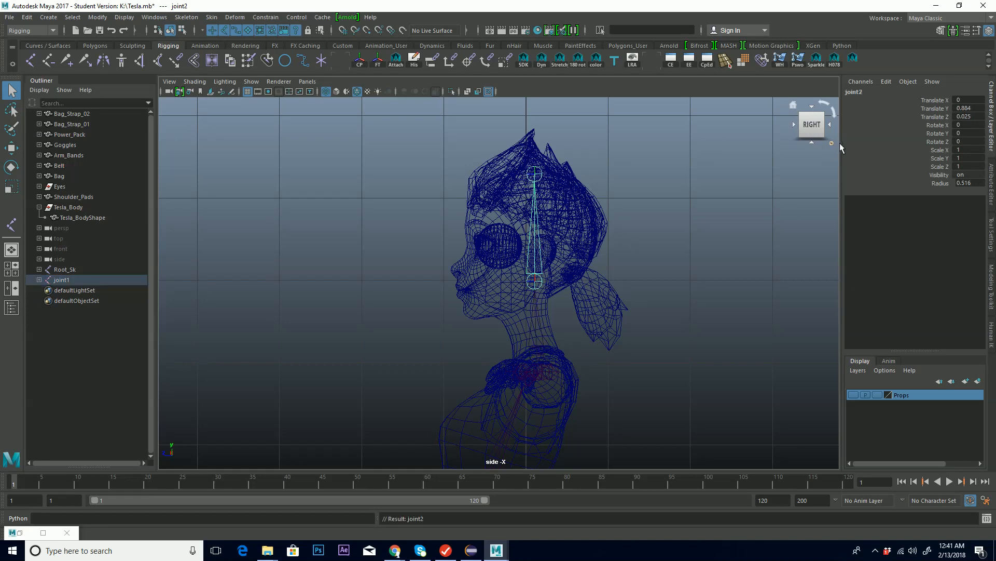
Rename the joint at the base of the neck as Neck_Sk
left_click(533, 338)
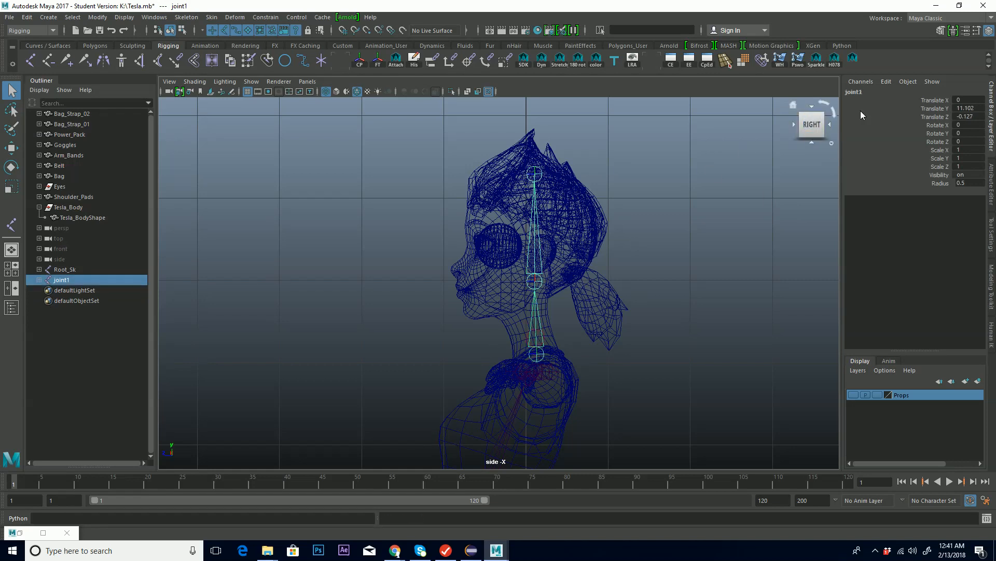
key("w")
left_click(871, 96)
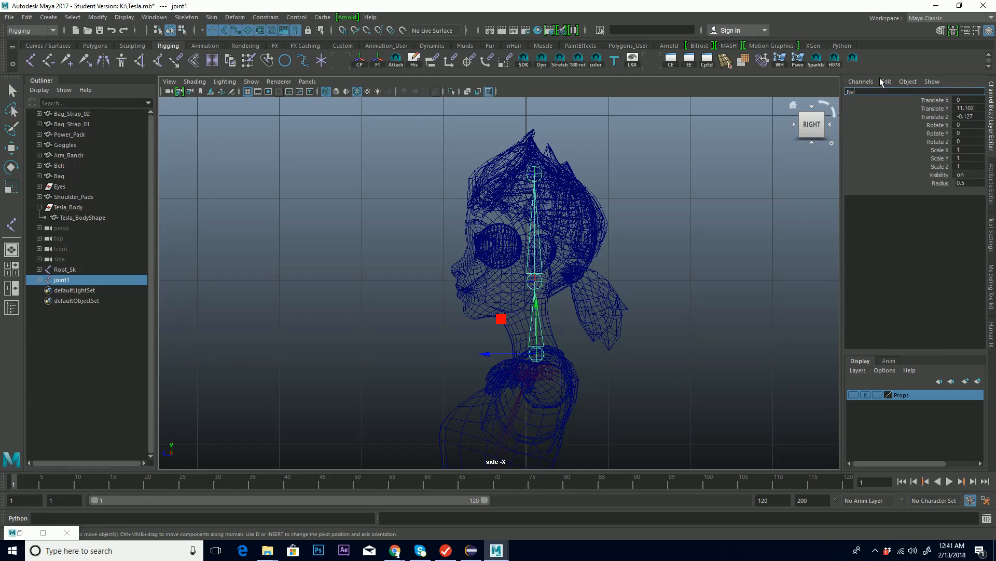
type("Neck Sk")
key("Return")
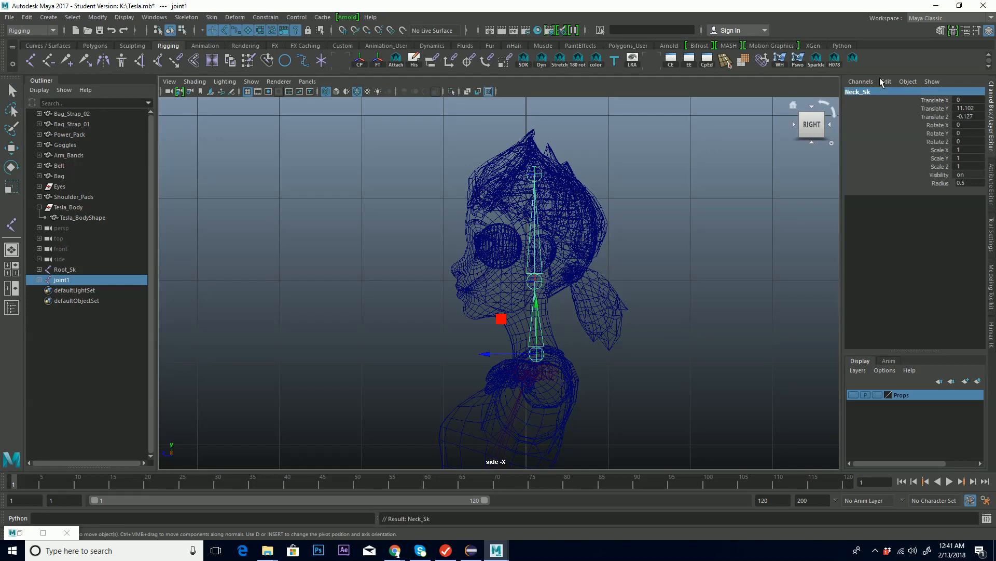
Rename the joint below the ear as Head_Sk and the joint at the top of the head as Head_End
key("Down")
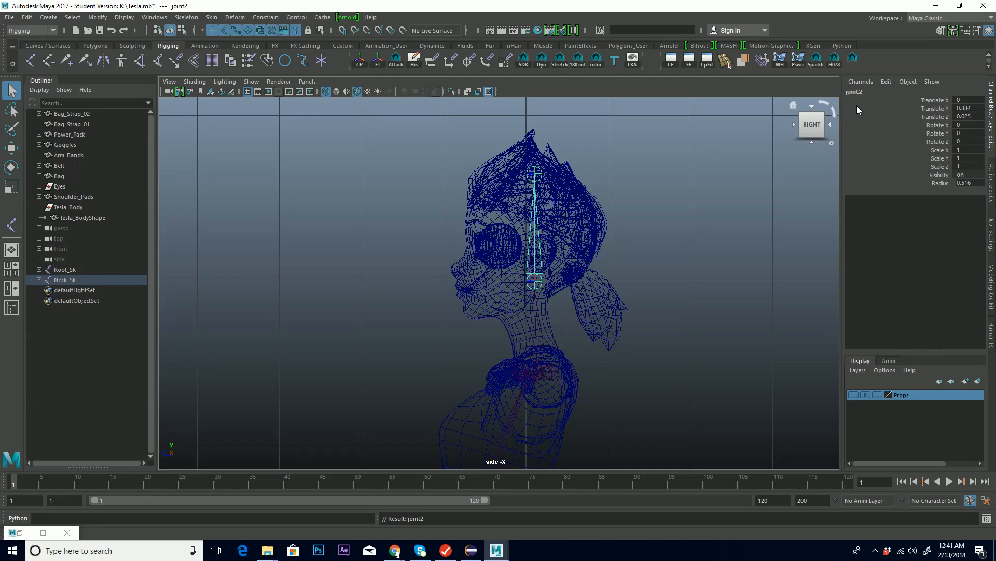
left_click(866, 95)
type("H")
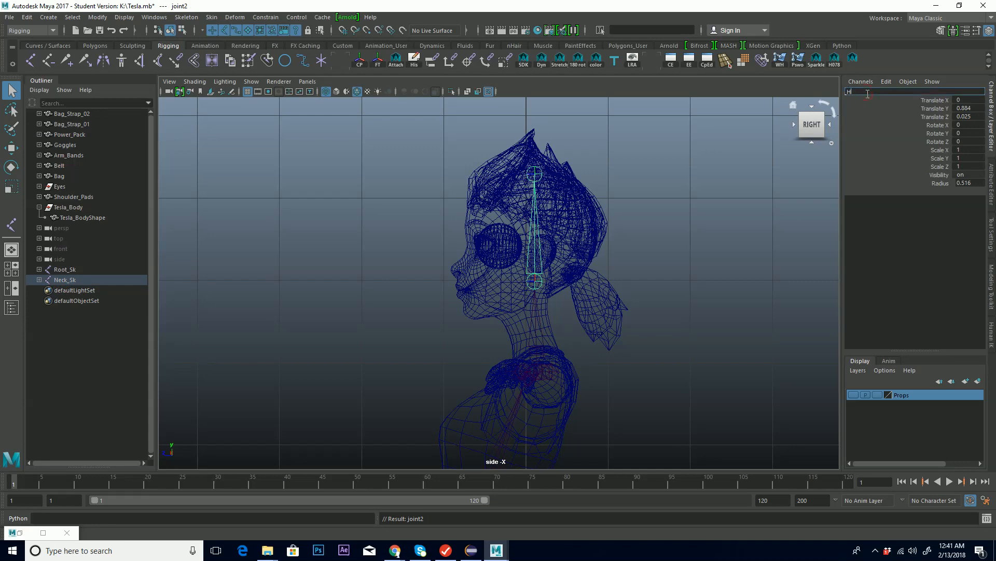
type("ead Sk")
key("Return")
key("Down")
left_click(867, 93)
type("Head")
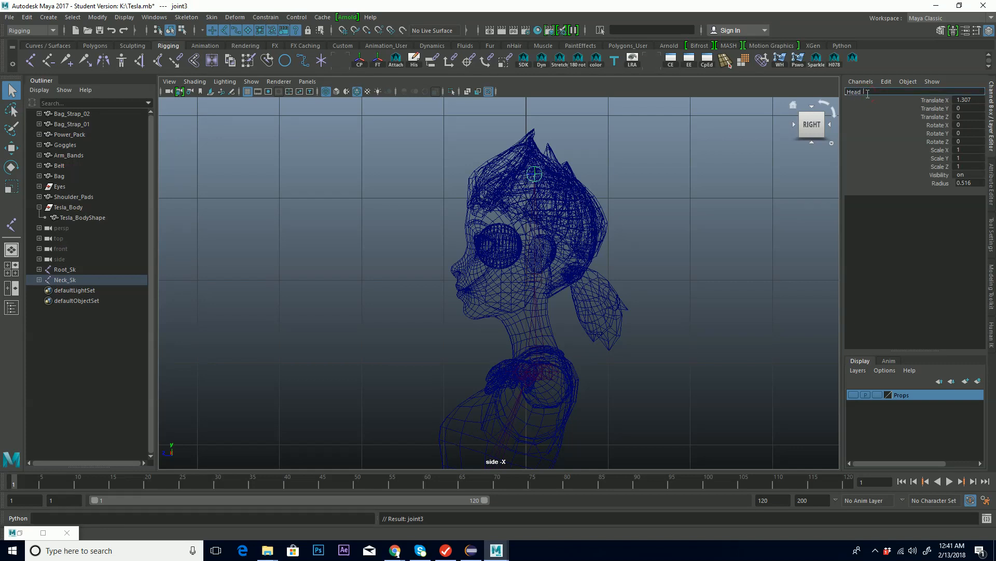
key("Return")
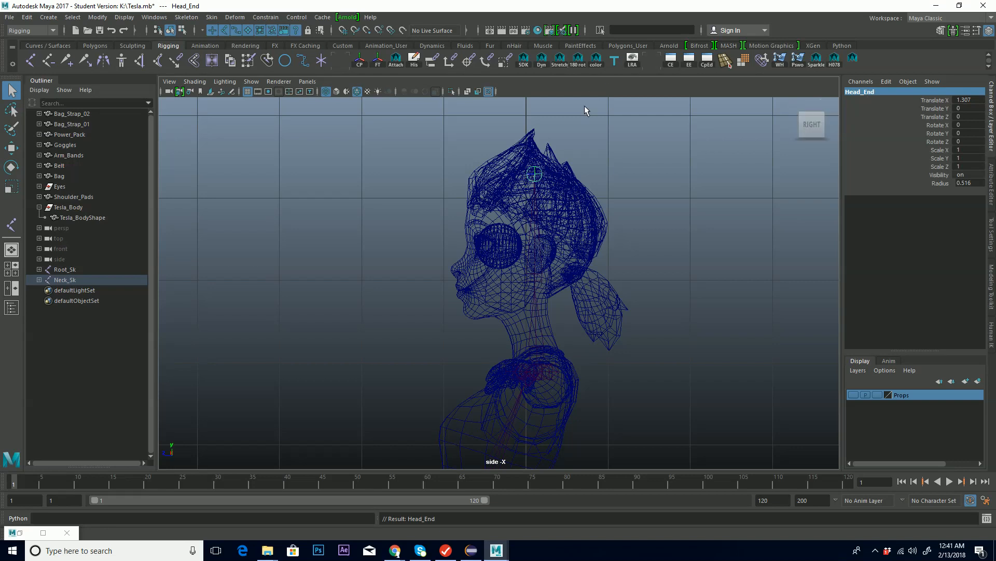
Create a three-joint jaw chain running from in front of the earlobe, down to the jaw corner, and forward to the chin
right_click_drag(494, 279, 825, 250, "alt")
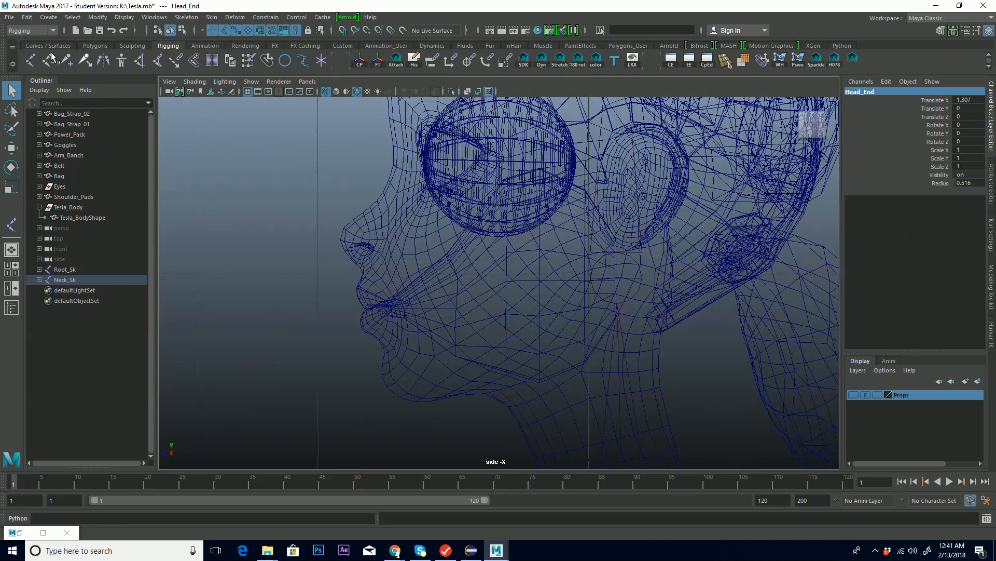
left_click(30, 60)
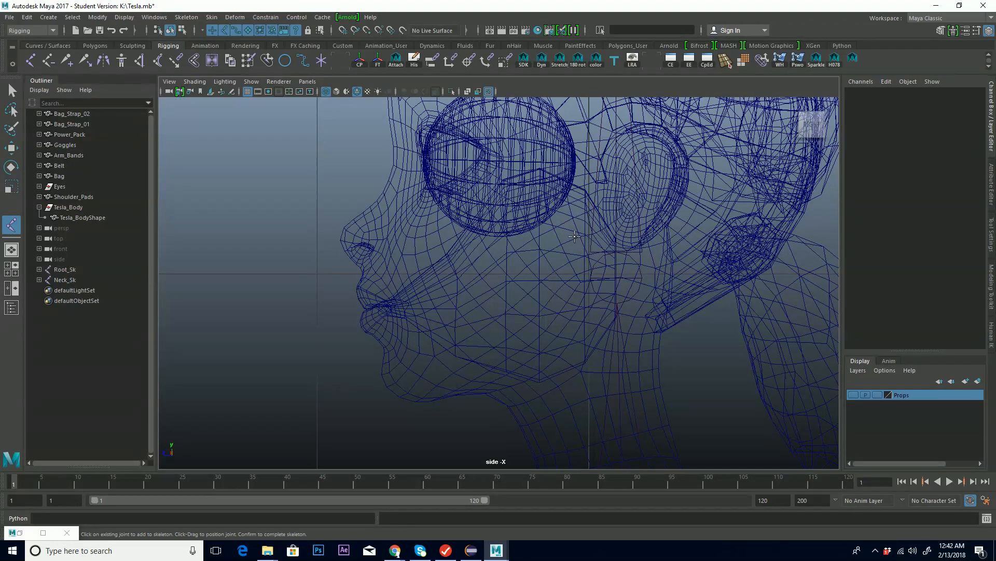
left_click(574, 238)
mouse_move(574, 239)
left_mouse_down()
mouse_move(570, 255)
mouse_move(559, 256)
mouse_move(570, 241)
left_mouse_up()
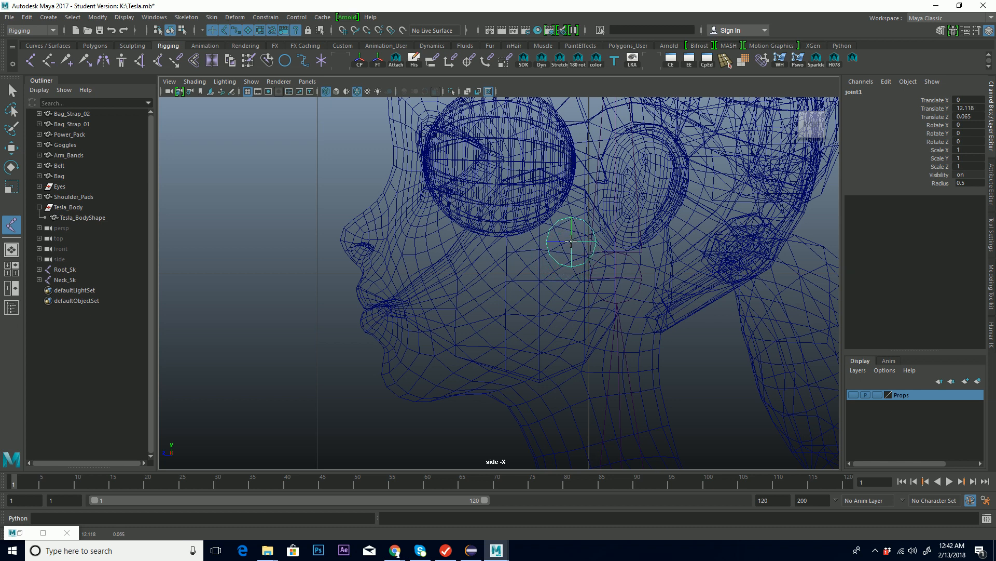
left_click_drag(571, 242, 568, 242)
key("Return")
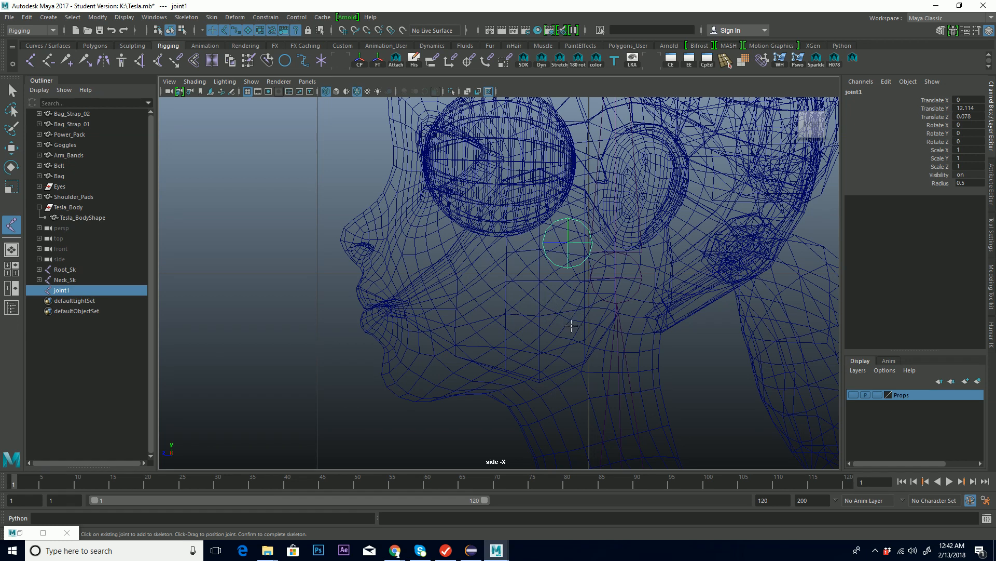
mouse_move(571, 322)
left_mouse_down()
mouse_move(570, 312)
mouse_move(568, 322)
left_mouse_up()
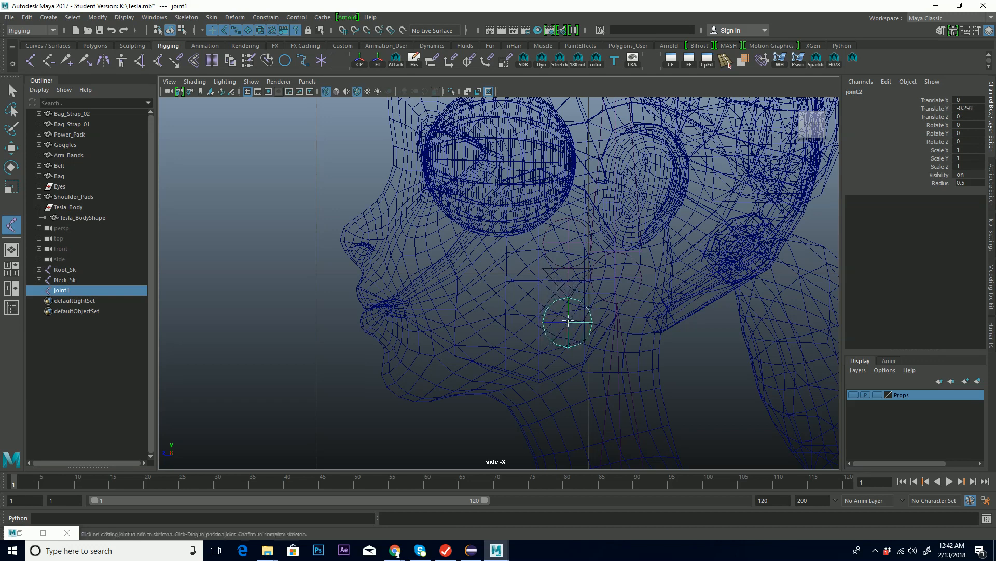
left_click_drag(387, 396, 391, 393)
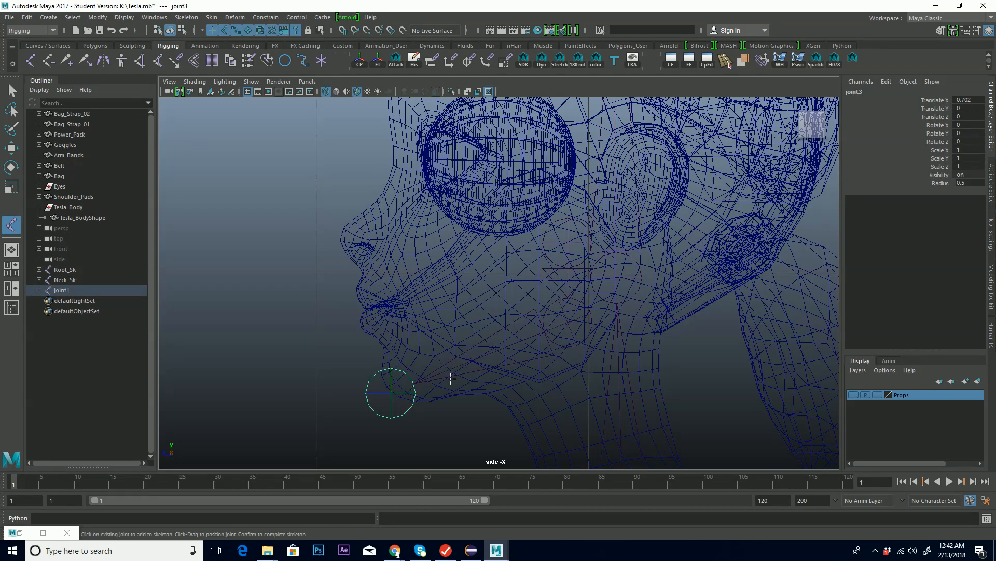
key("q")
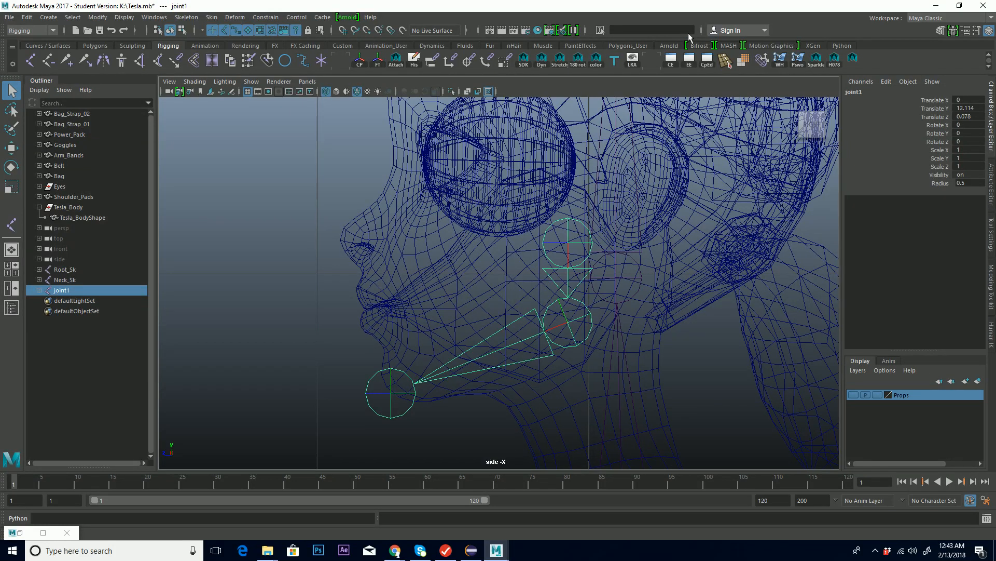
Set the global joint display size to 0.15
left_click(124, 17)
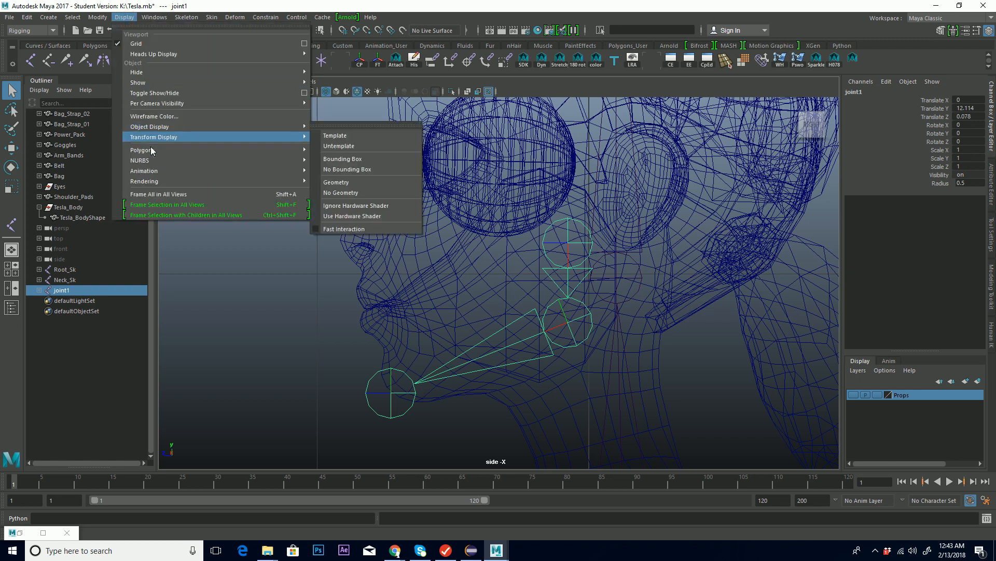
mouse_move(155, 171)
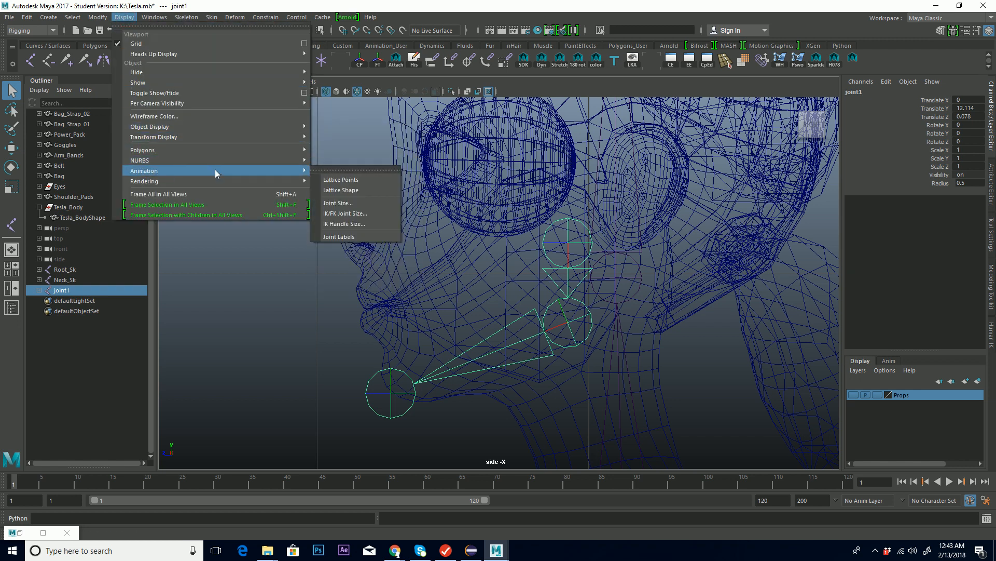
left_click(351, 203)
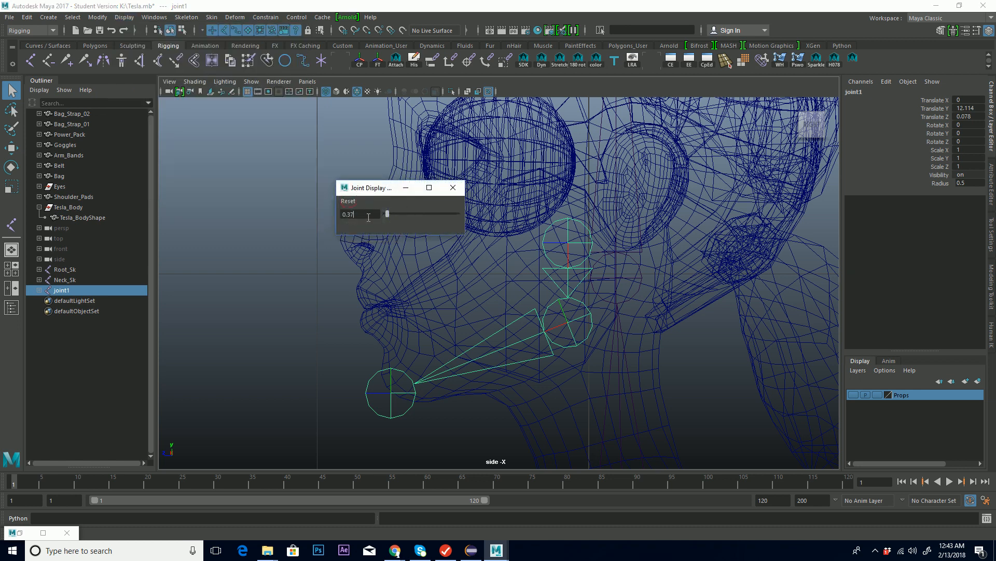
mouse_move(388, 213)
left_mouse_down()
mouse_move(396, 214)
mouse_move(385, 214)
left_mouse_up()
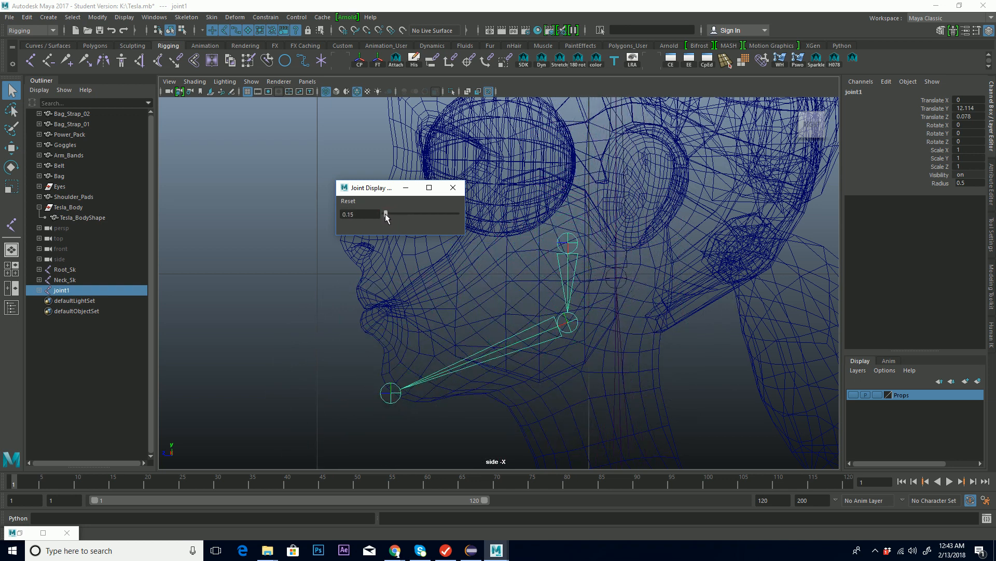
left_click(453, 188)
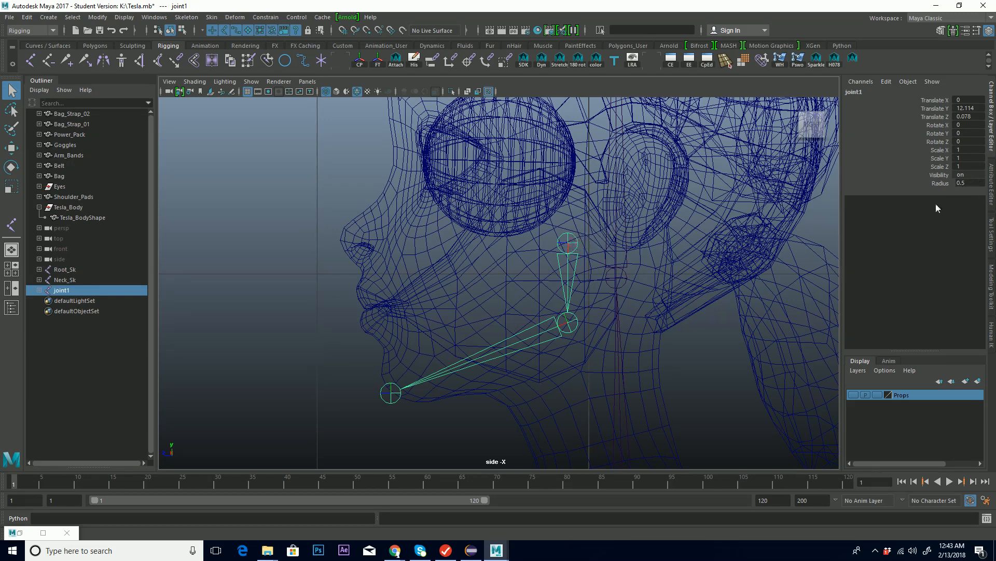
Set the radius of the jaw chain's top joint to 1 and rename the joint as Jaw_Sk
double_click(976, 183)
type("1")
key("Return")
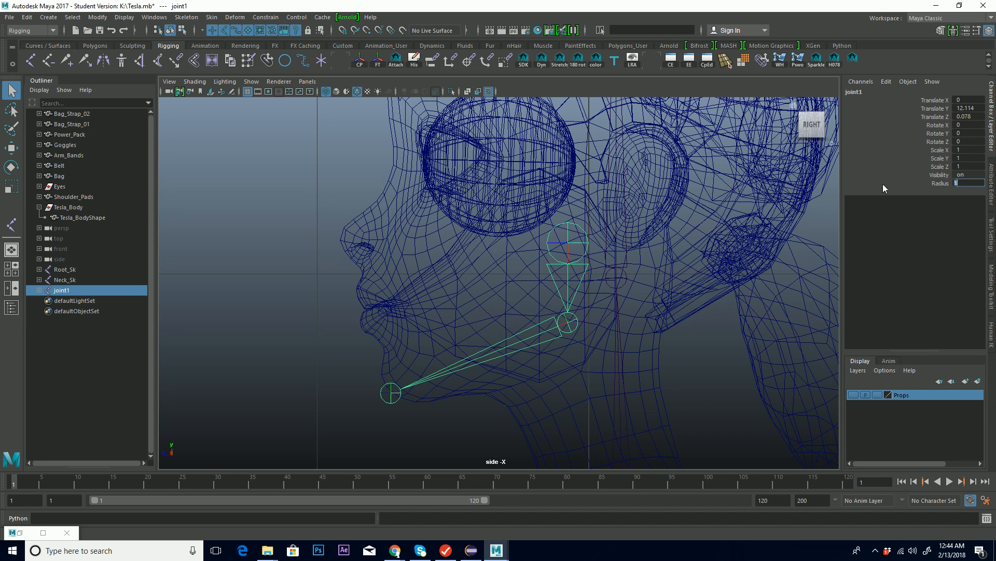
left_click(880, 92)
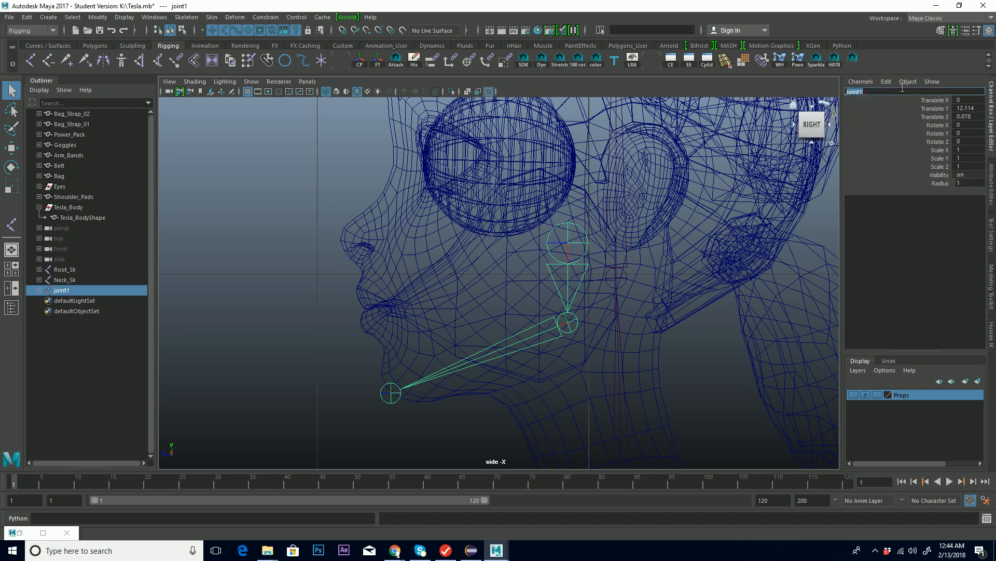
type("Jaw_Sk")
key("Return")
Rename the joint at the jaw corner as Jawline and the joint at the chin as Jaw_End
key("Down")
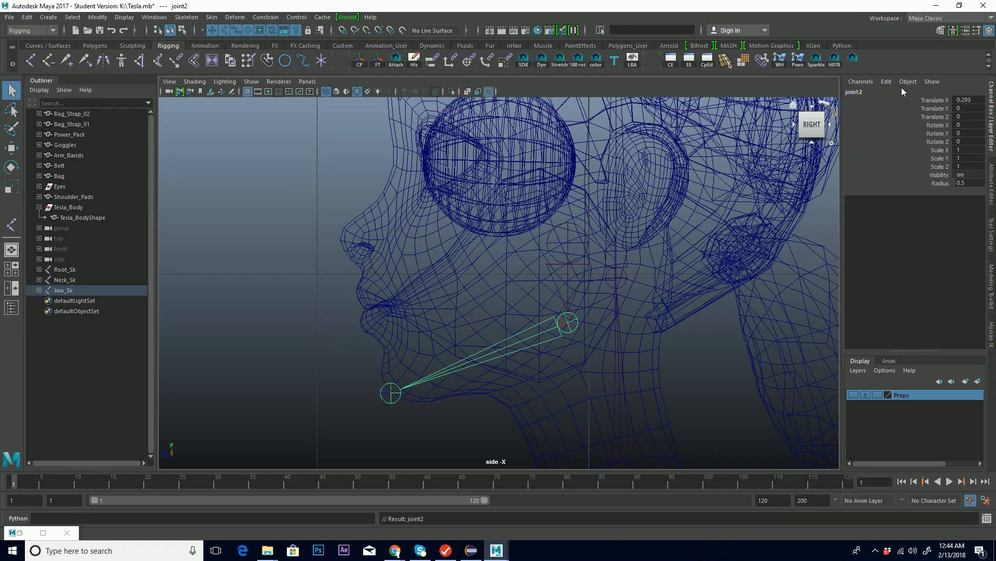
left_click(902, 88)
type("Jawline")
key("Return")
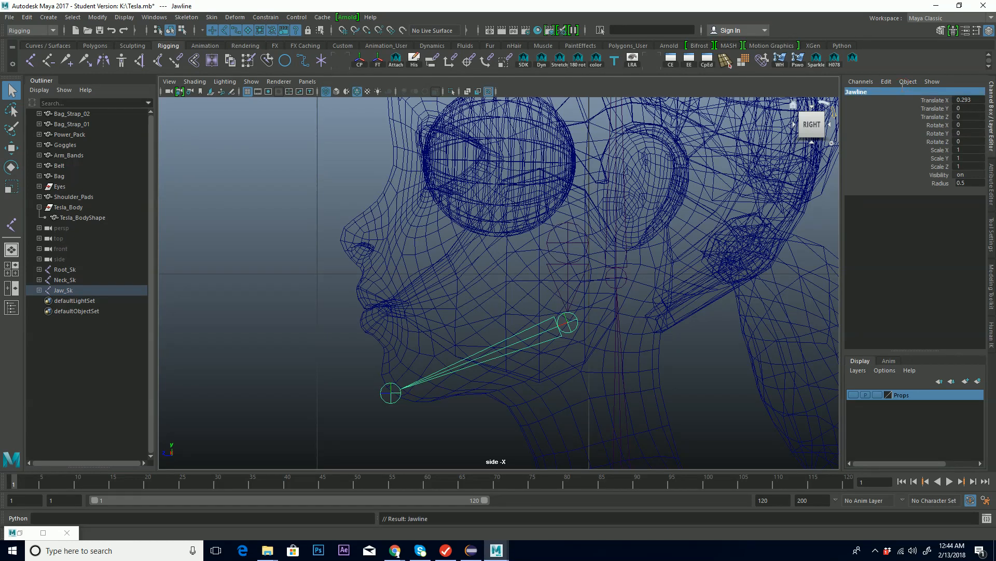
key("Down")
double_click(902, 92)
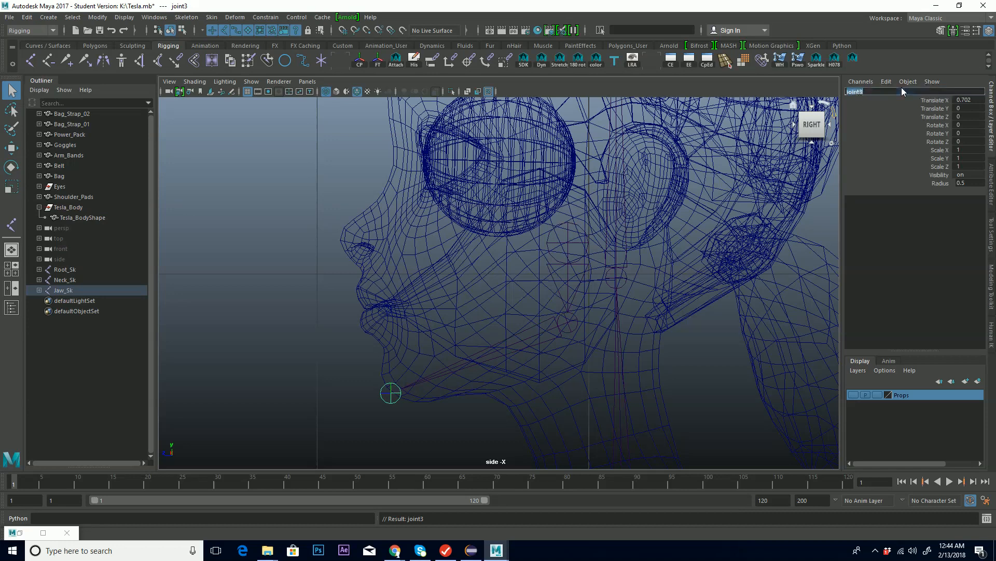
type("JawlEnd")
key("Return")
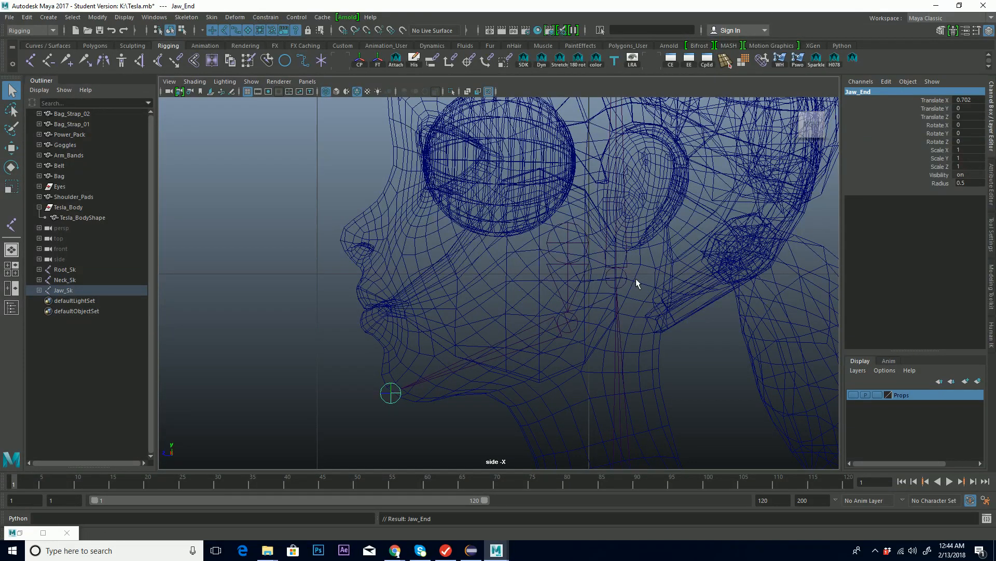
Parent the Jaw_Sk chain to the head joint below the ear
left_click(567, 240)
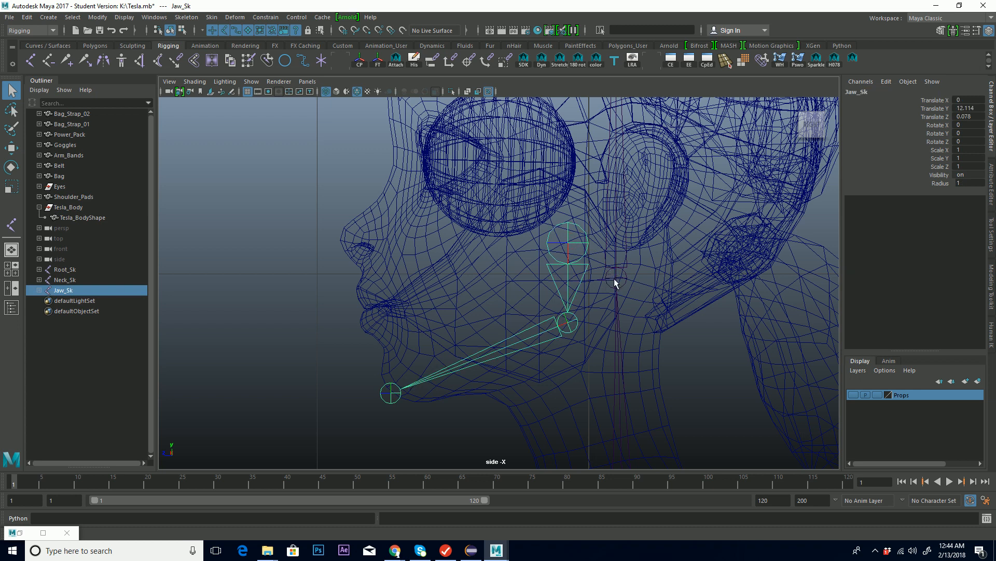
left_click(617, 279, "shift")
key("p")
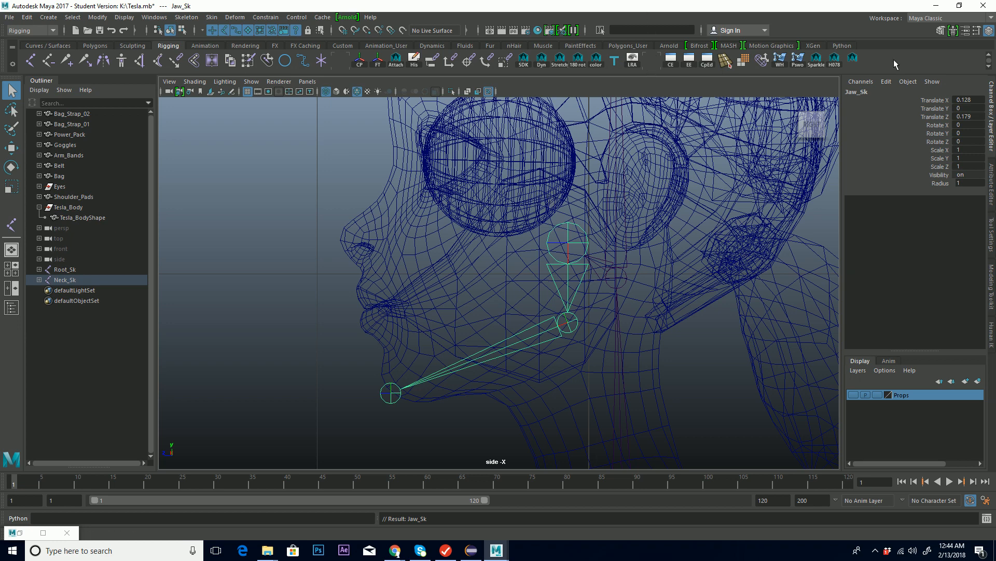
In the perspective view, parent Neck_Sk to the upper back joint Up_Back_Sk
middle_click_drag(582, 267, 511, 178, "alt")
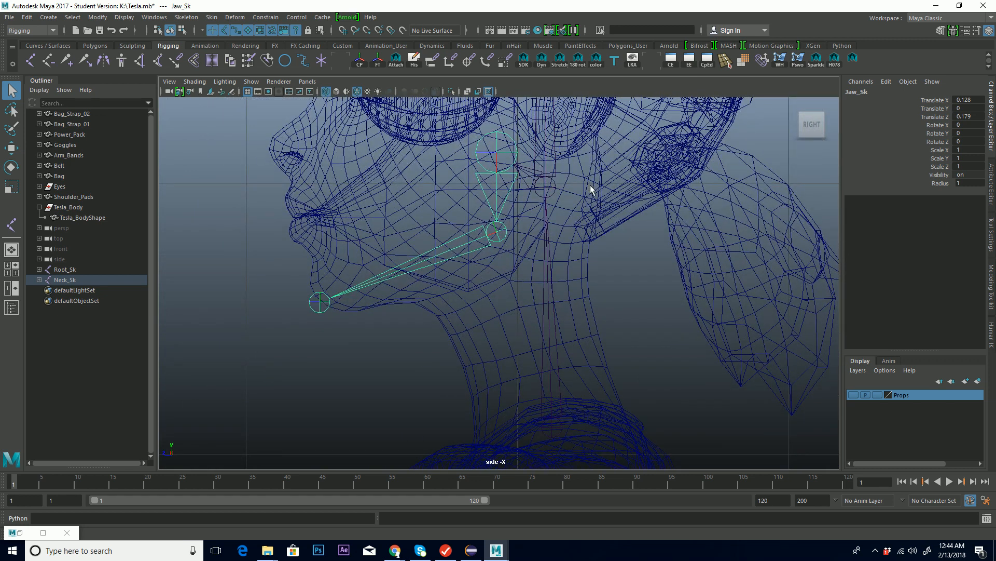
key("space")
key("space")
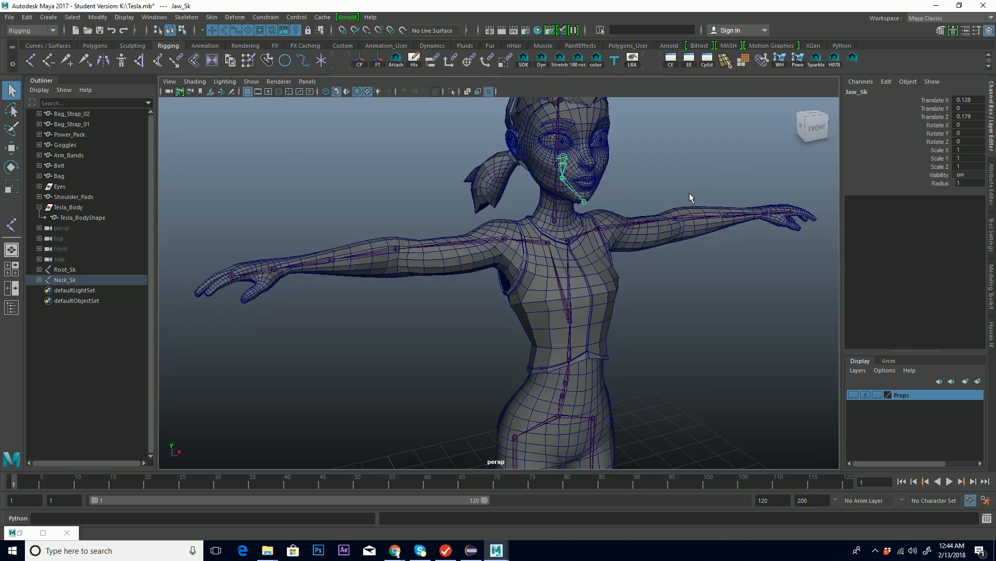
left_click(554, 220)
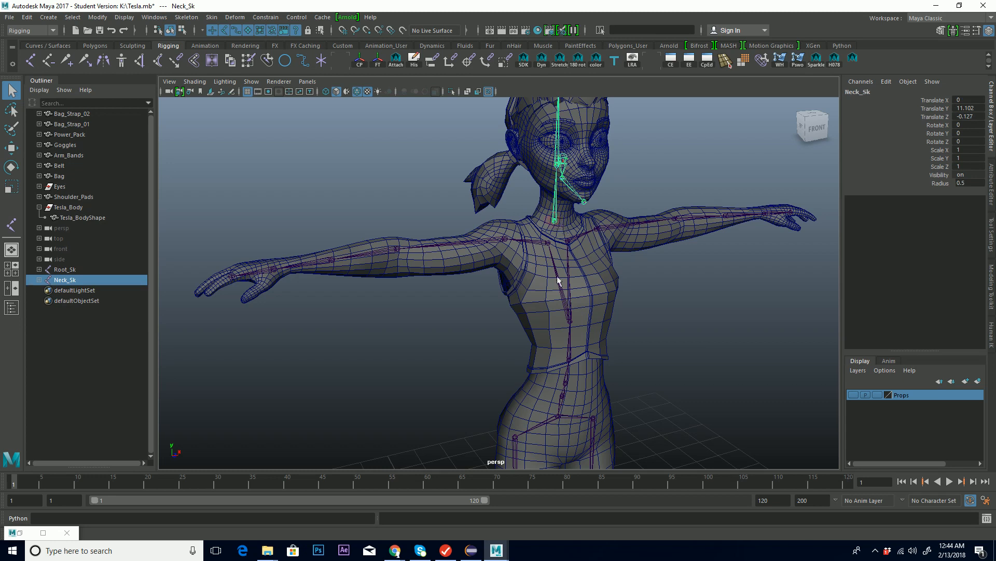
left_click(570, 320, "shift")
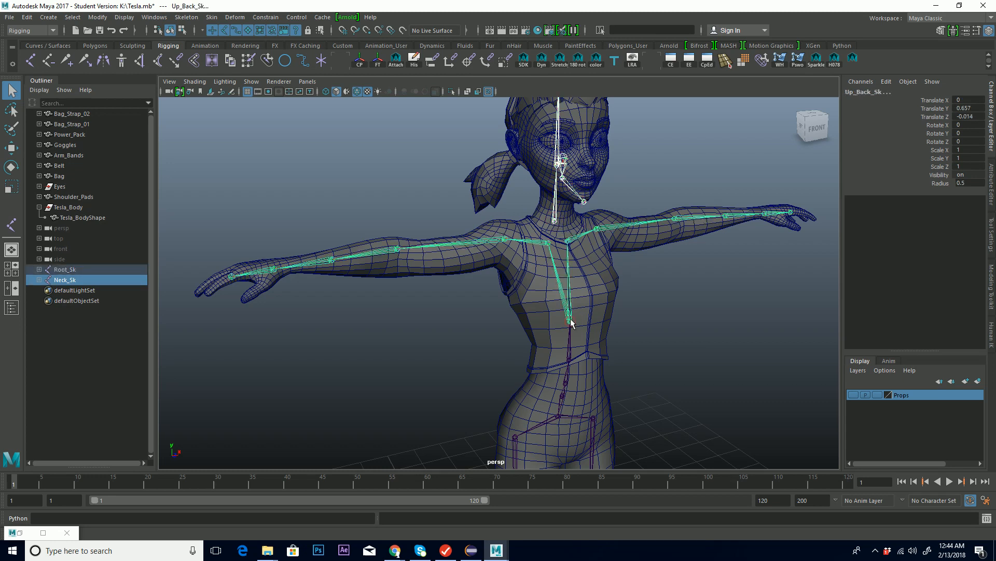
key("p")
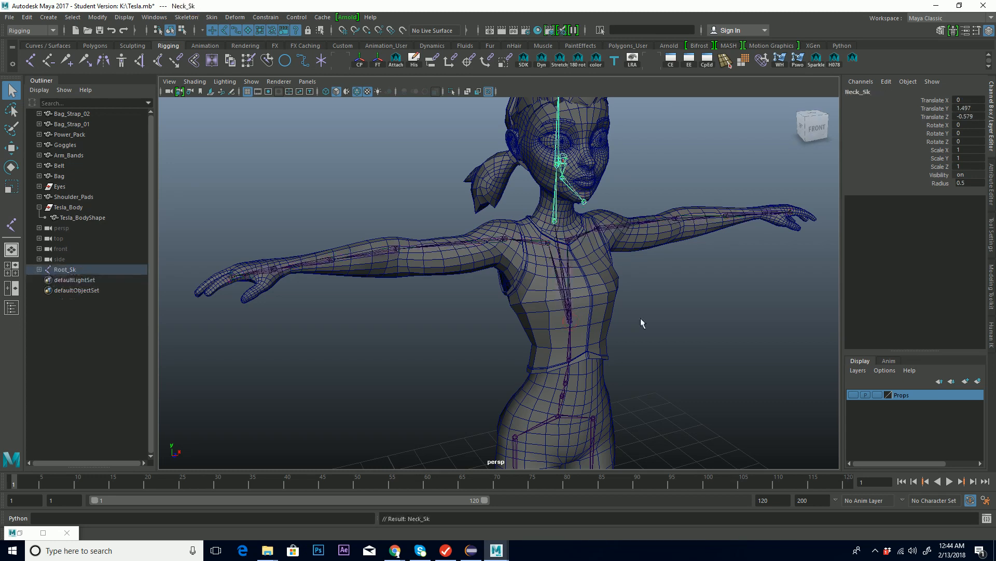
Examine the joints in the character's left arm and hand from several angles, including the wrist, palm and finger shapes
left_click_drag(628, 318, 508, 361, "alt")
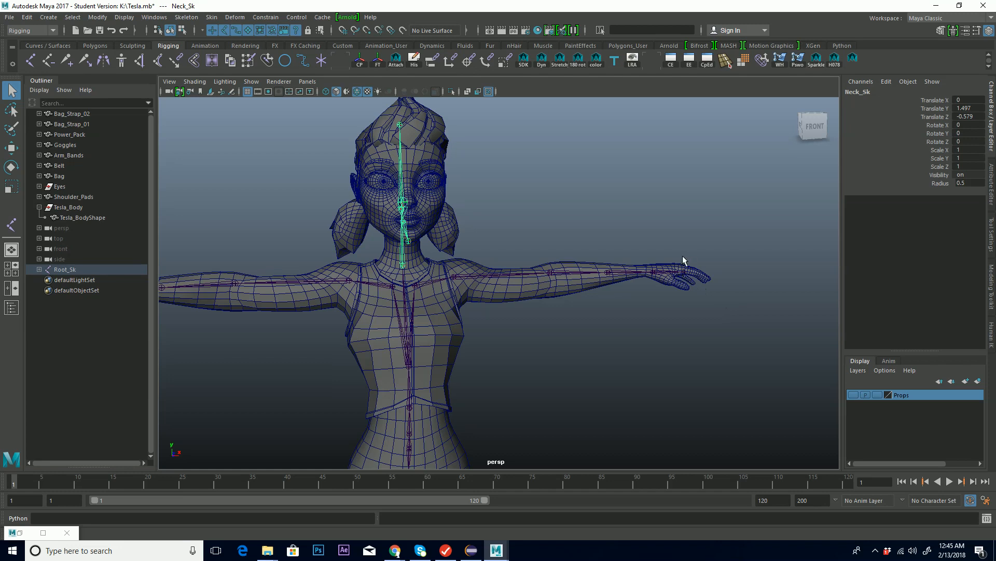
left_click_drag(679, 271, 678, 261, "alt")
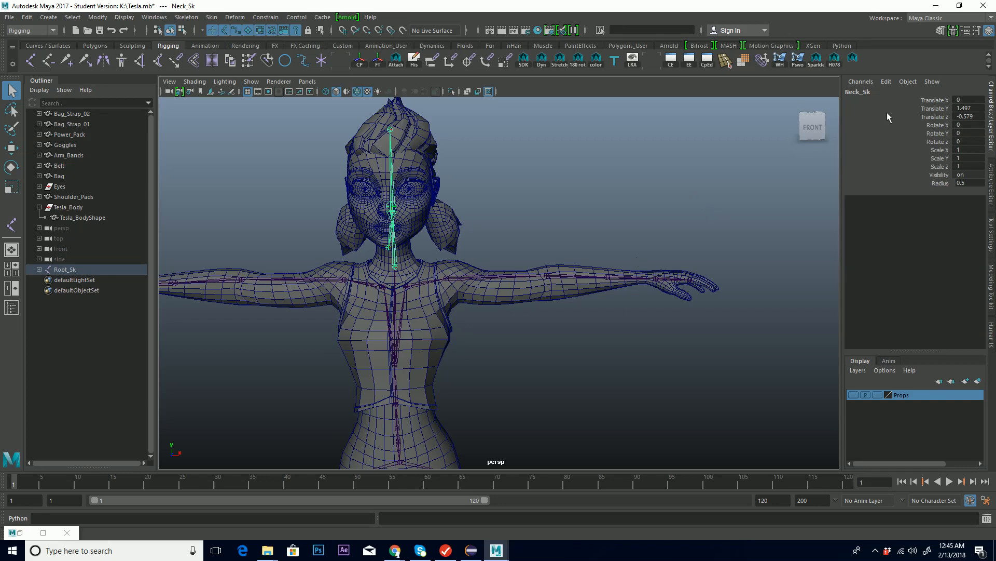
left_click_drag(696, 292, 601, 296, "alt")
right_click_drag(469, 344, 855, 270, "alt")
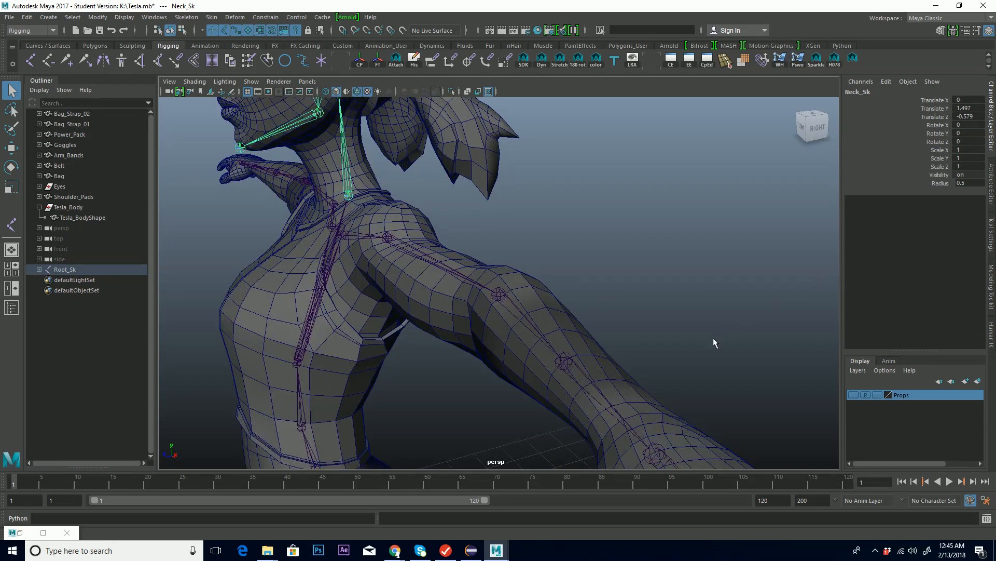
middle_click_drag(555, 419, 593, 402, "alt")
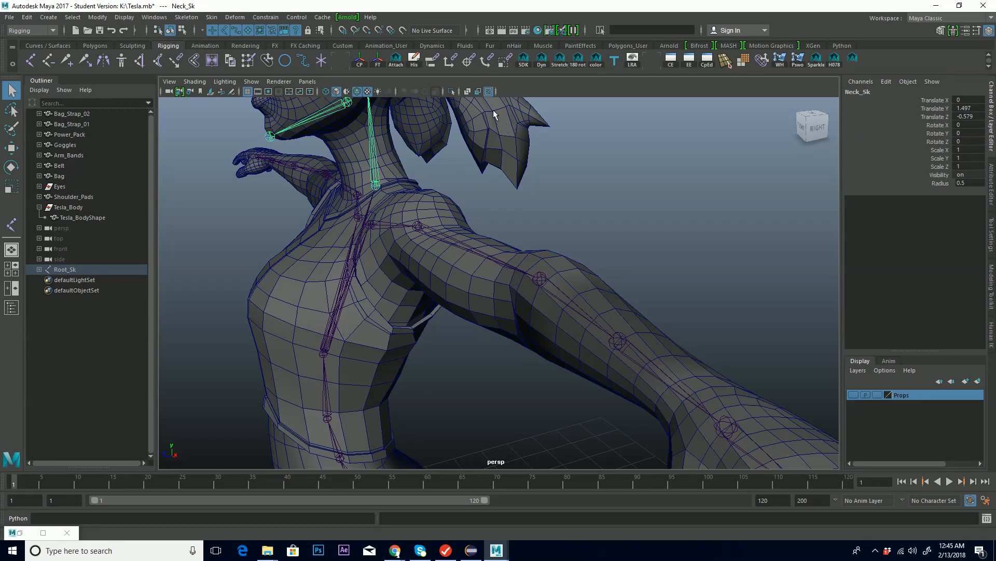
left_click_drag(656, 335, 573, 313, "alt")
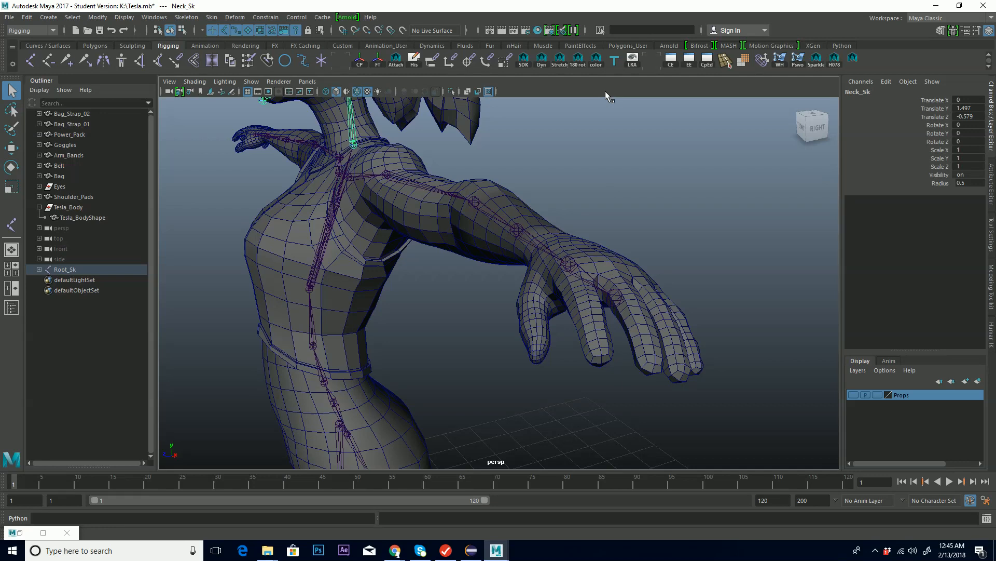
left_click_drag(606, 307, 525, 321, "alt")
middle_click_drag(481, 331, 513, 323, "alt")
left_click_drag(472, 304, 577, 314, "alt")
left_click_drag(559, 319, 548, 317, "alt")
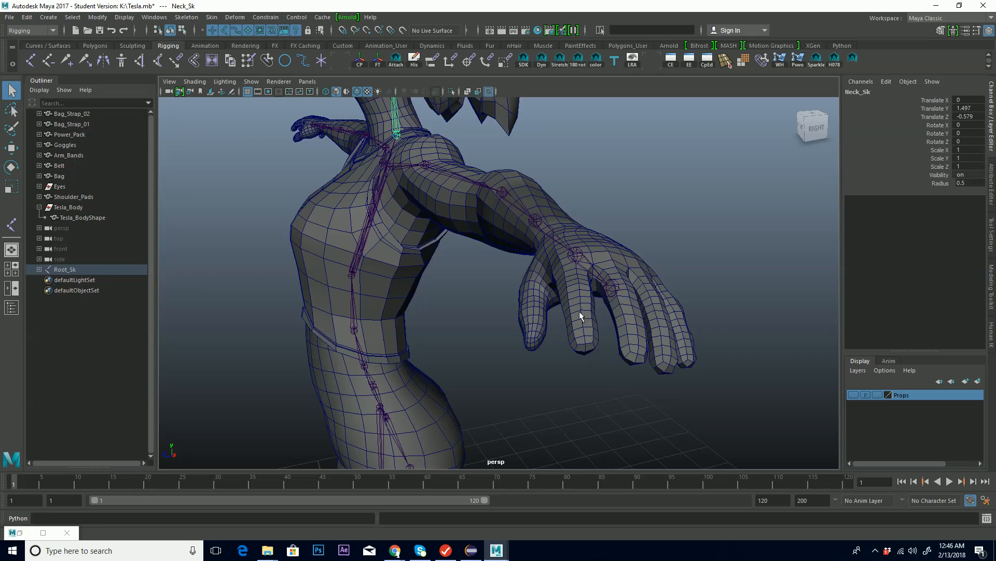
left_click_drag(583, 331, 596, 318, "alt")
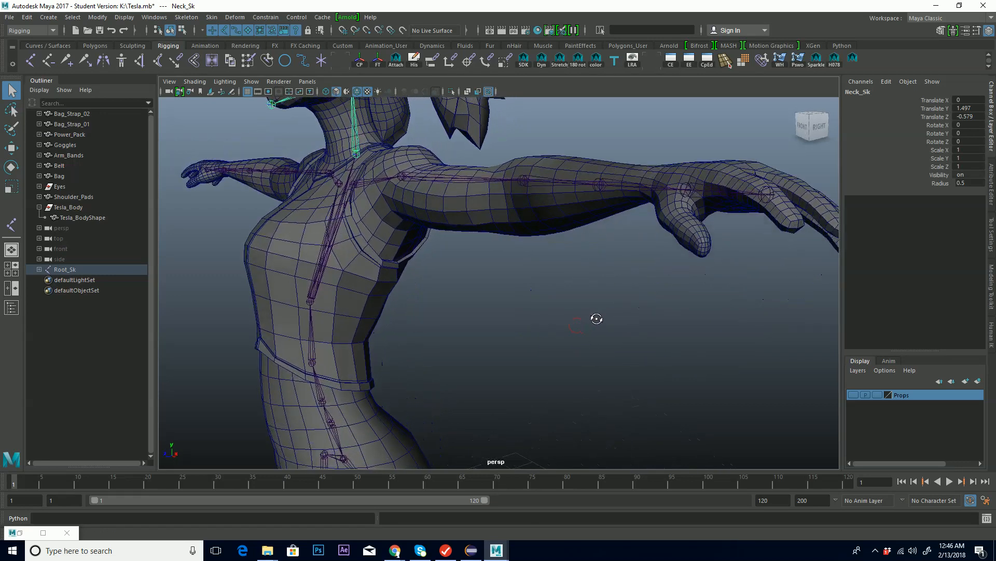
left_click_drag(738, 269, 656, 252, "alt")
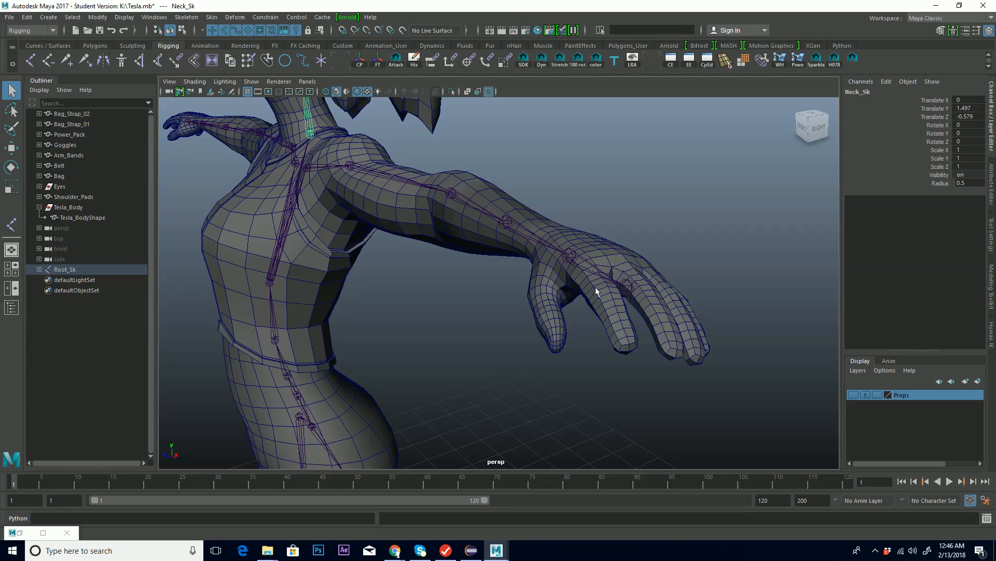
mouse_move(590, 263)
left_mouse_down("alt")
mouse_move(597, 269)
mouse_move(580, 270)
left_mouse_up("alt")
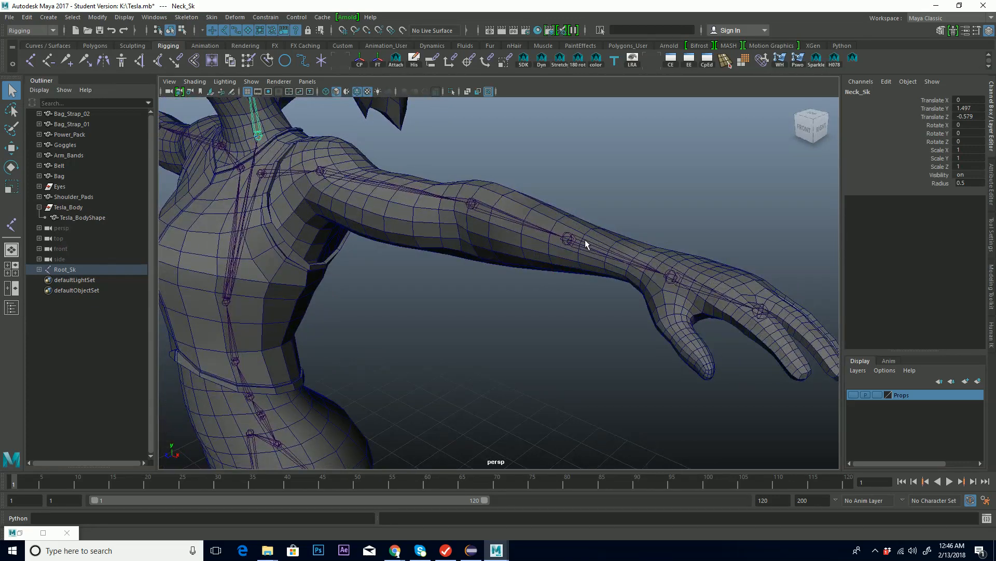
middle_click_drag(682, 272, 564, 244, "alt")
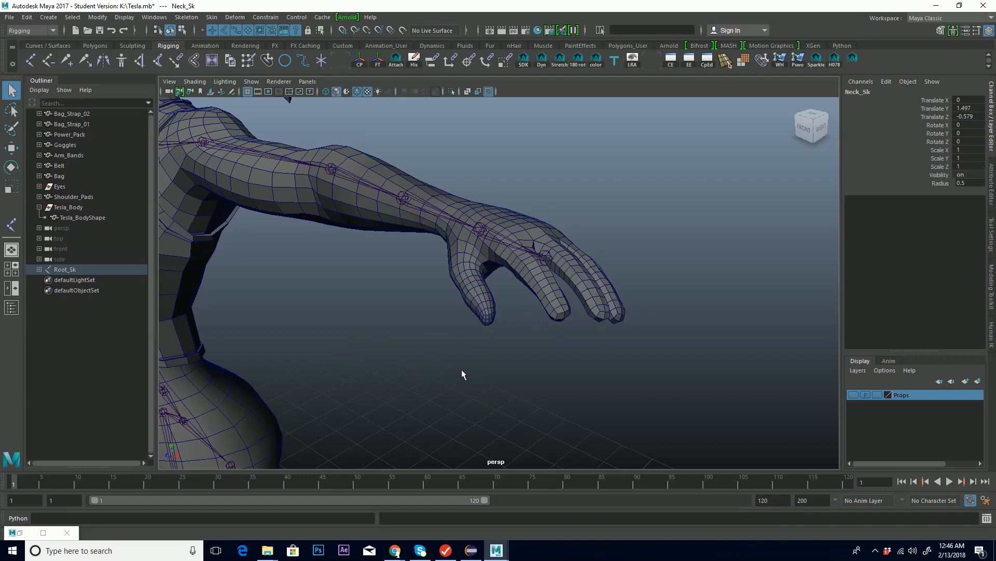
Make the Tesla_Body mesh a live surface
left_click_drag(411, 352, 412, 352, "alt")
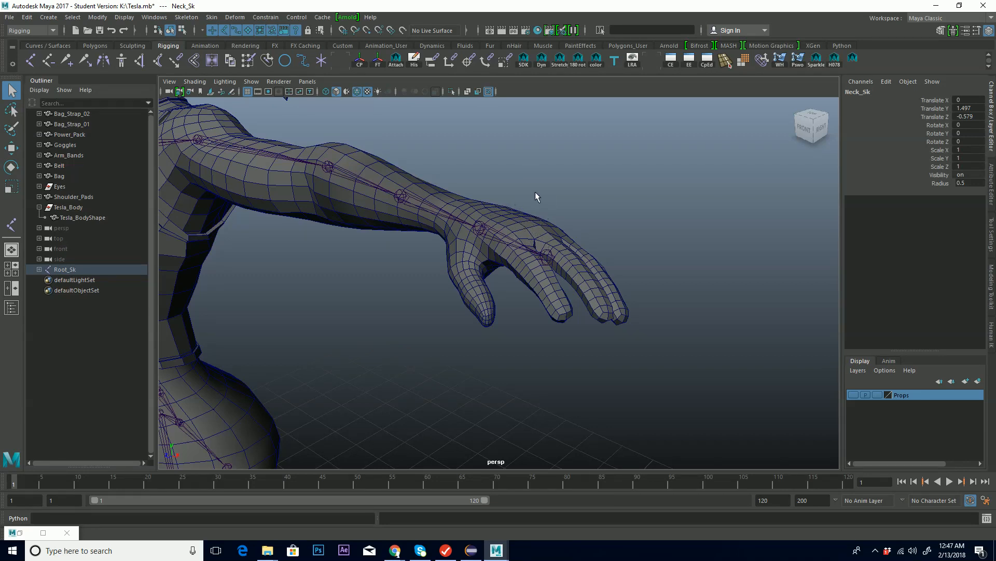
left_click(503, 216)
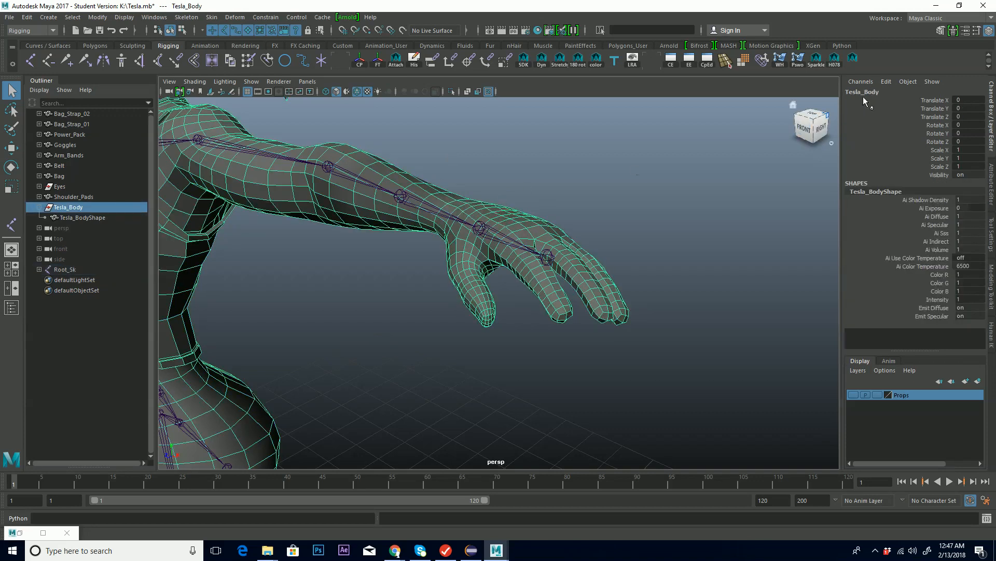
left_click(403, 31)
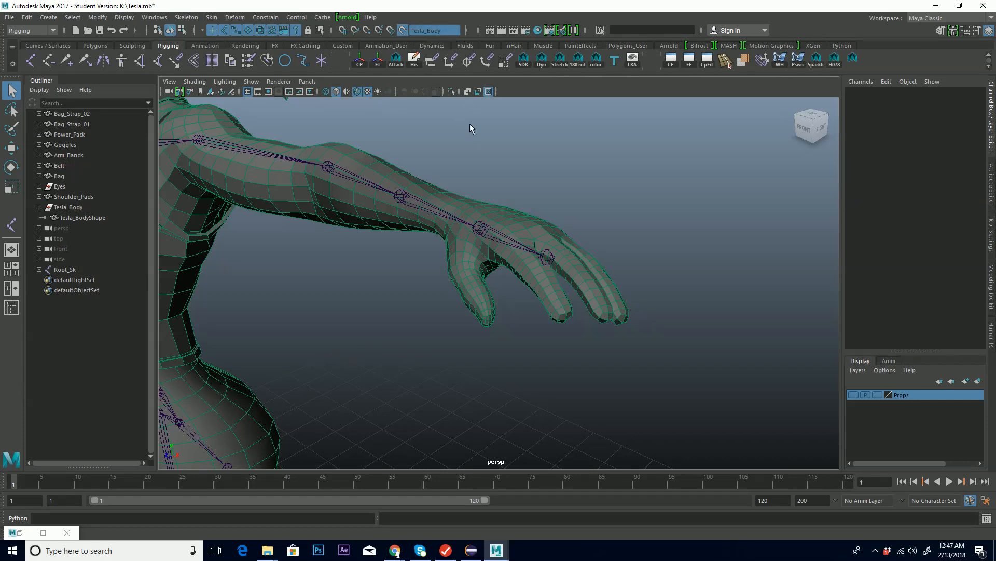
Place the first joint of a new chain at the base of the left index finger, at about X 4.74, Y 10.93, Z 0.38
left_click_drag(477, 220, 505, 213, "alt")
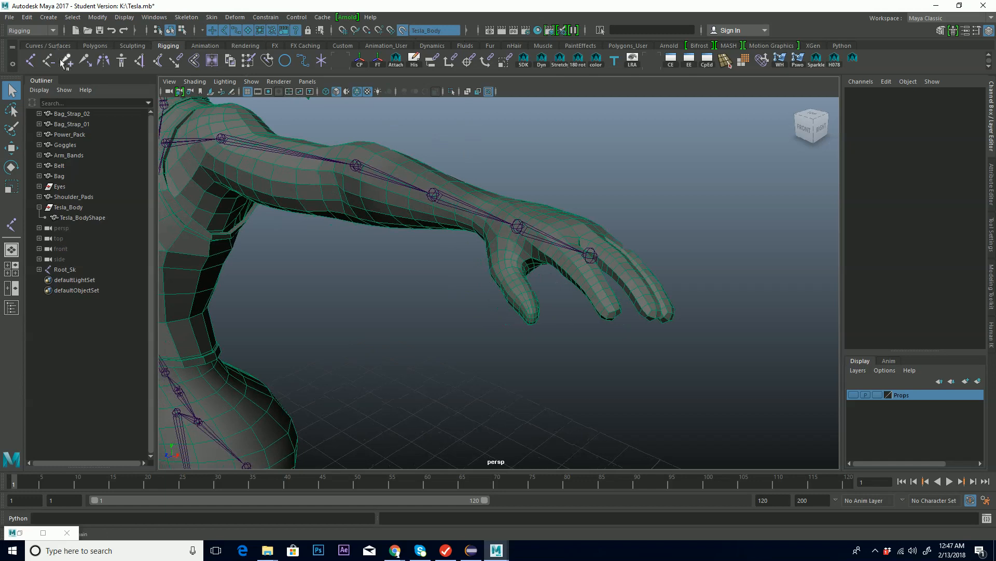
left_click(31, 61)
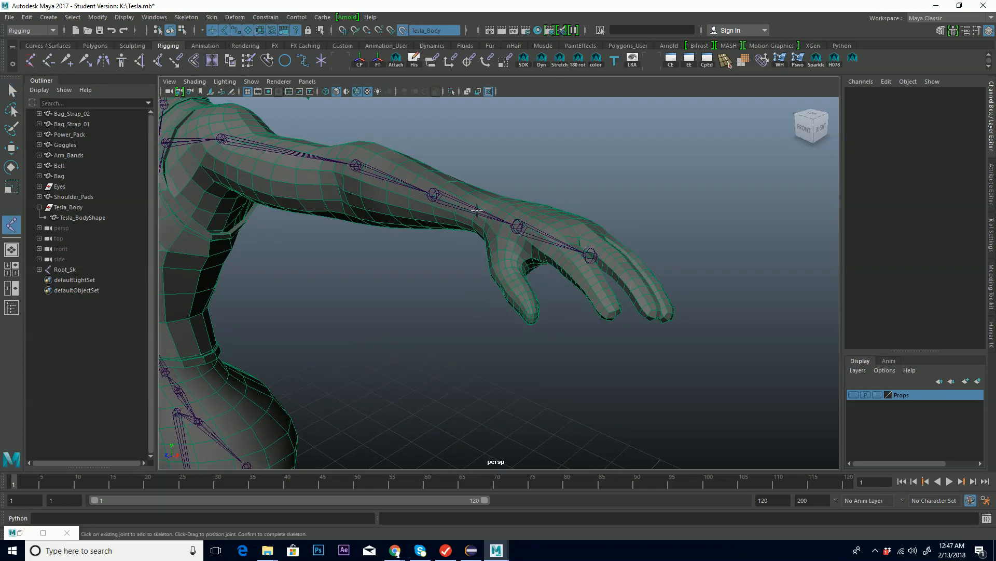
left_click_drag(554, 221, 613, 276)
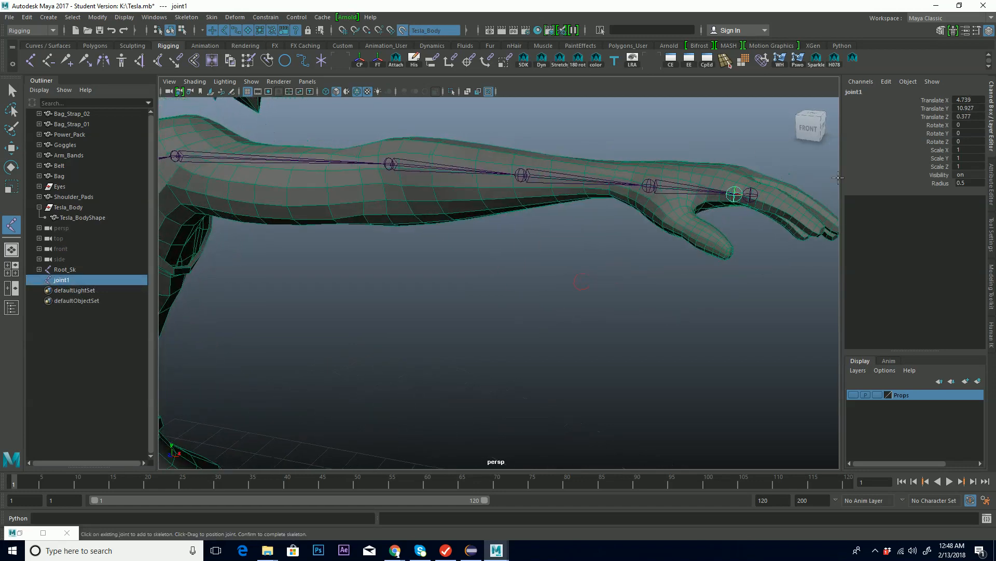
Add a second joint to the chain about 0.15 units farther along the index finger
left_click_drag(832, 185, 532, 185, "alt")
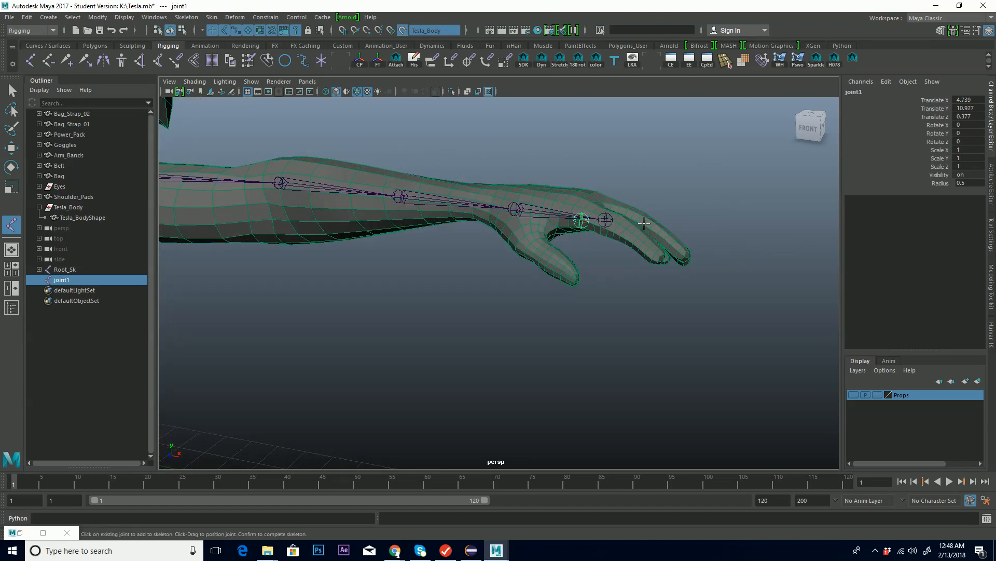
left_click_drag(676, 249, 621, 256, "alt")
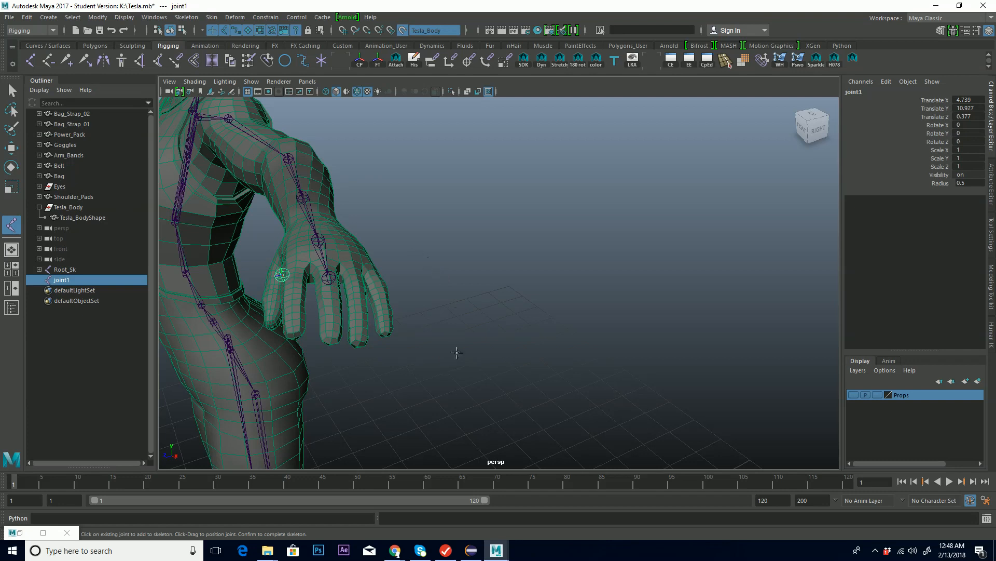
left_click_drag(461, 332, 549, 301, "alt")
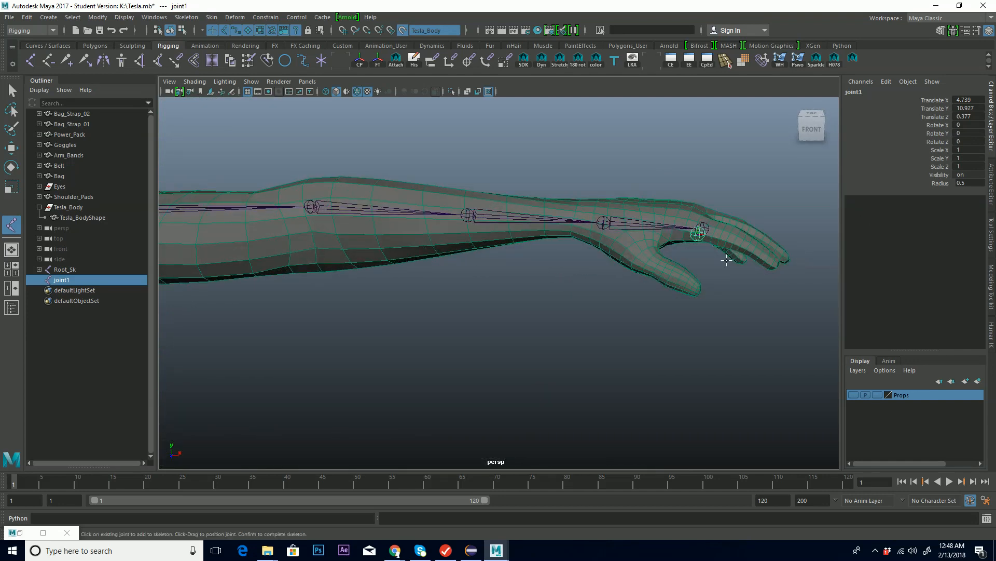
middle_click_drag(724, 245, 665, 244, "alt")
right_click_drag(593, 257, 831, 194, "alt")
middle_click_drag(837, 185, 761, 203, "alt")
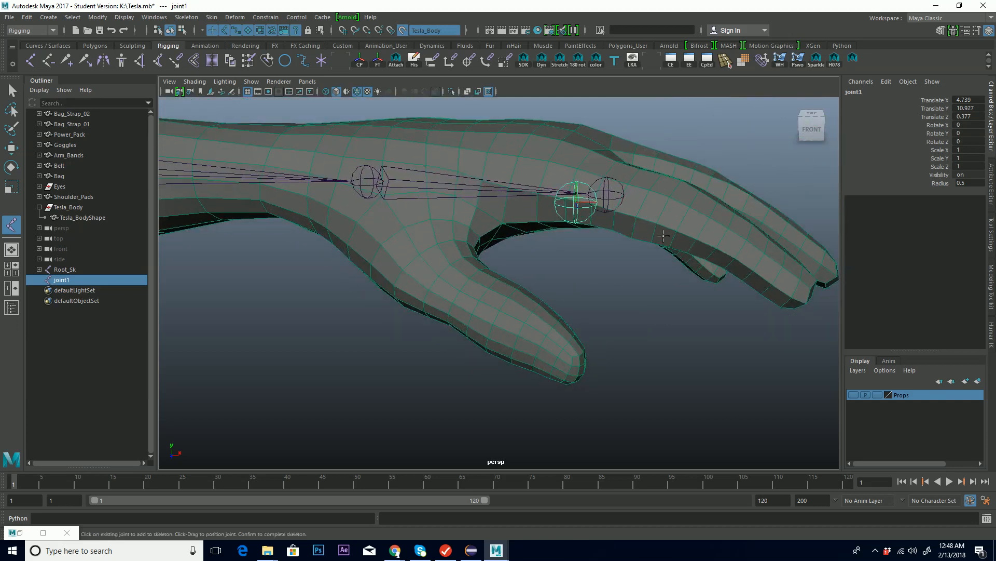
left_click_drag(660, 220, 656, 223, "alt")
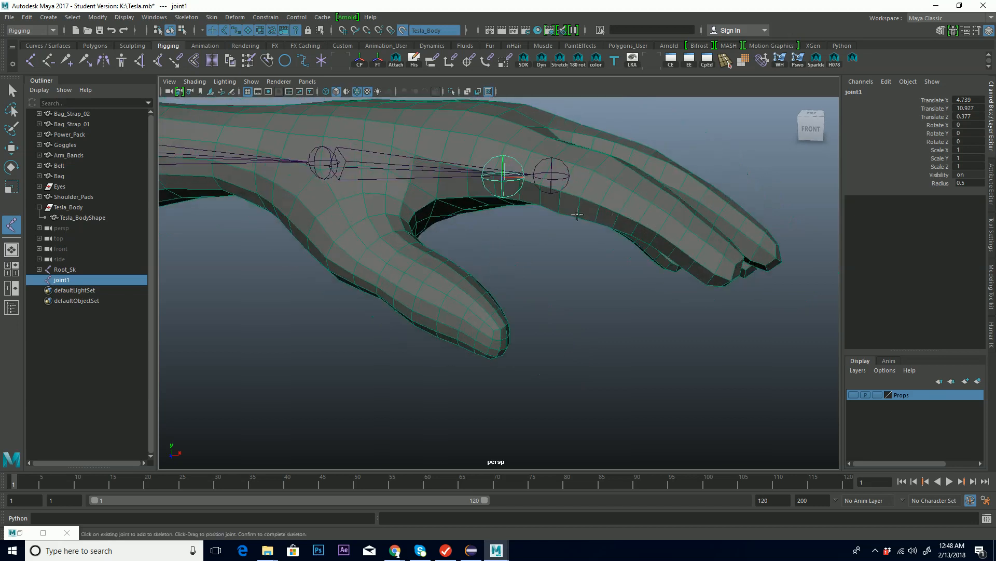
left_click_drag(590, 198, 594, 202, "alt")
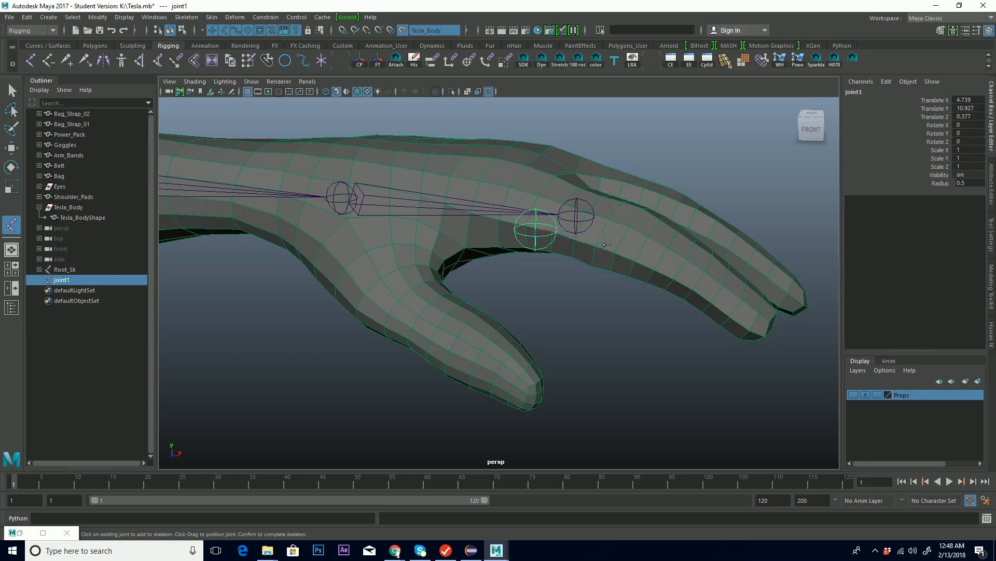
left_click_drag(647, 262, 652, 266, "alt")
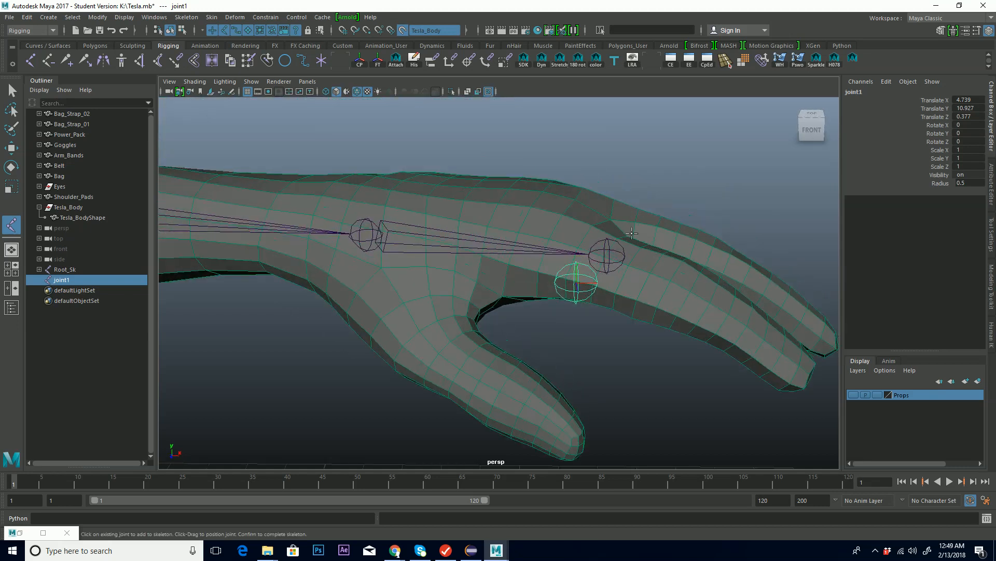
left_click_drag(668, 296, 667, 296, "alt")
left_click_drag(598, 289, 591, 272, "alt")
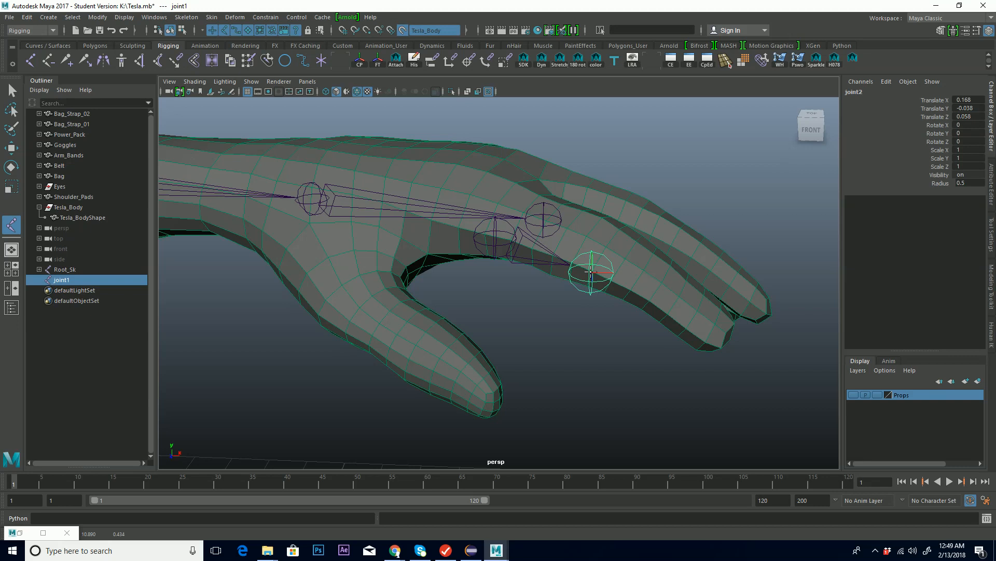
mouse_move(591, 271)
left_mouse_down()
mouse_move(572, 263)
mouse_move(589, 270)
mouse_move(572, 264)
mouse_move(594, 278)
mouse_move(585, 278)
mouse_move(595, 273)
left_mouse_up()
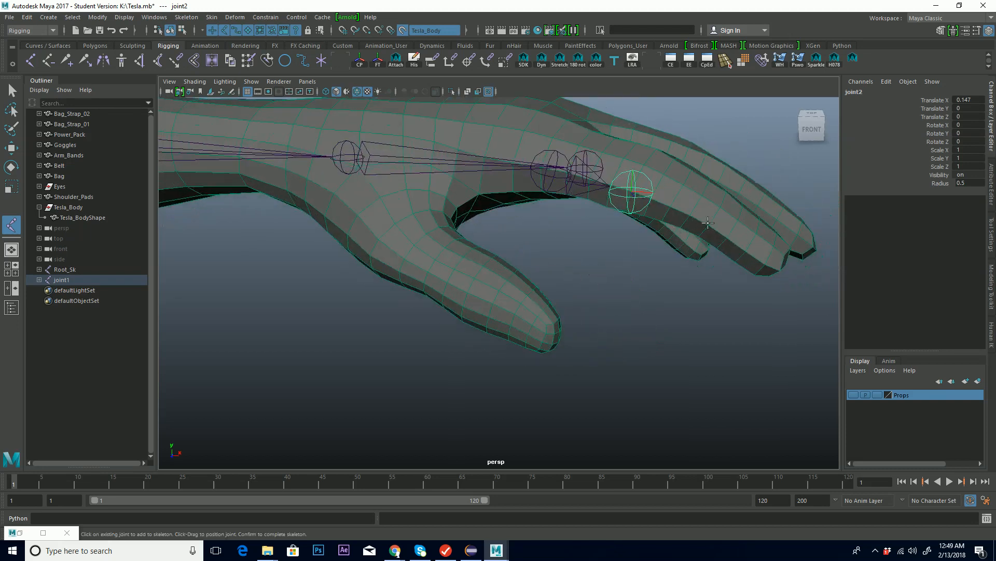
Add a third joint about 0.15 units farther along and a fourth near the index fingertip, and finish the chain
left_click_drag(716, 225, 671, 254)
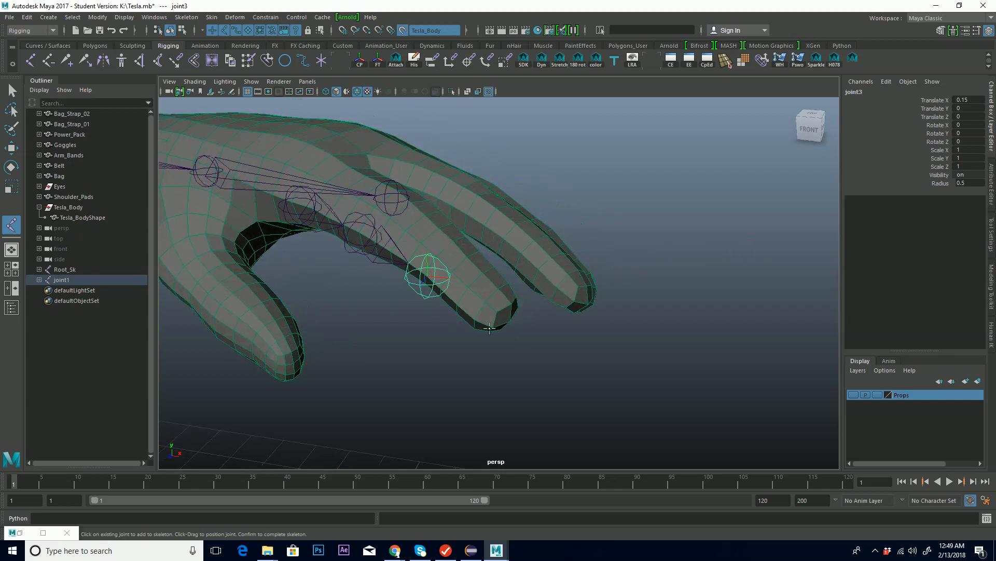
mouse_move(478, 322)
left_mouse_down()
mouse_move(445, 314)
mouse_move(468, 314)
left_mouse_up()
key("q")
Examine how the new finger chain sits relative to the index finger from the front, side and above
left_click_drag(543, 194, 502, 196, "alt")
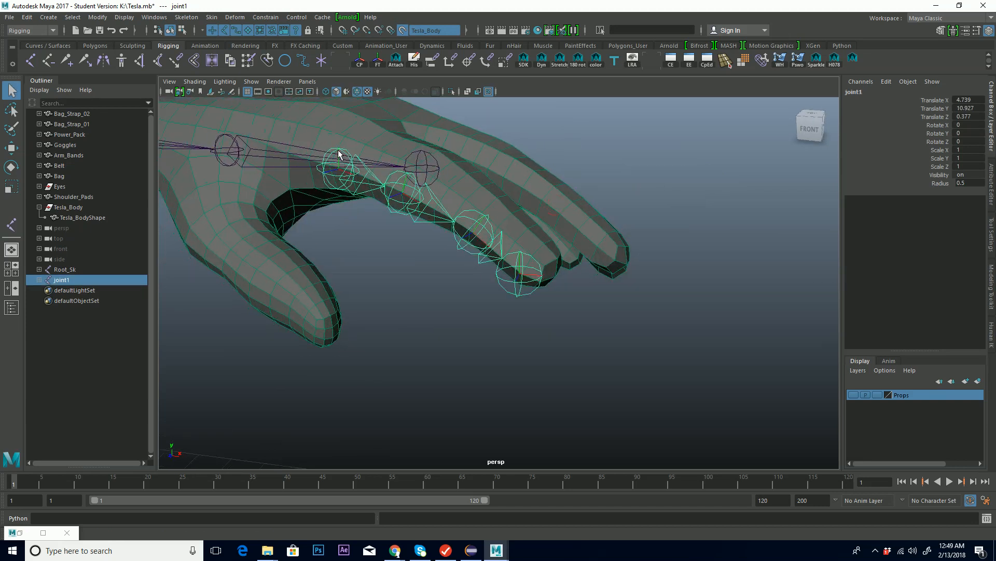
key("e")
left_click_drag(443, 204, 423, 205, "alt")
middle_click_drag(340, 232, 380, 230, "alt")
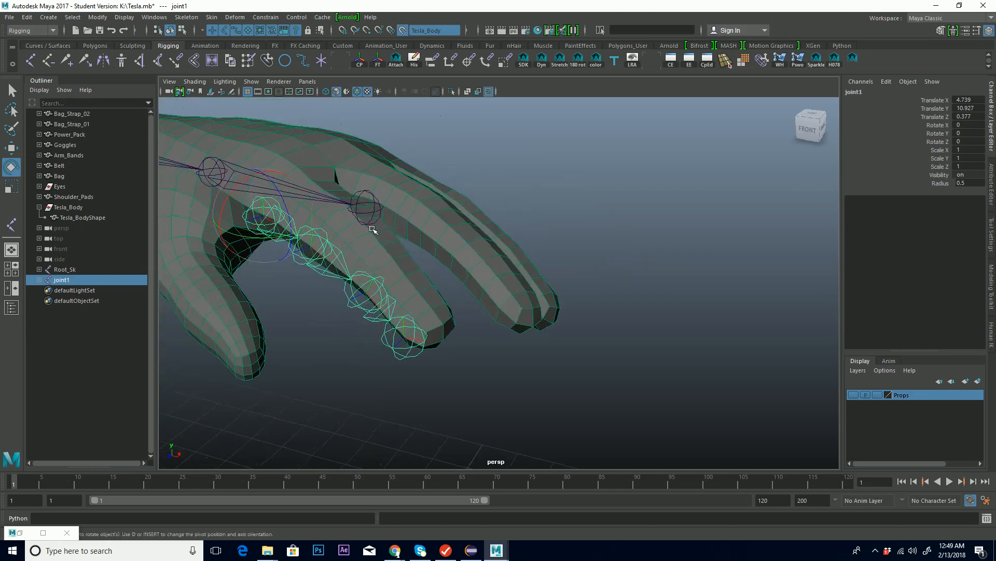
key("f")
left_click_drag(480, 247, 425, 260, "alt")
right_click_drag(424, 260, 952, 175, "alt")
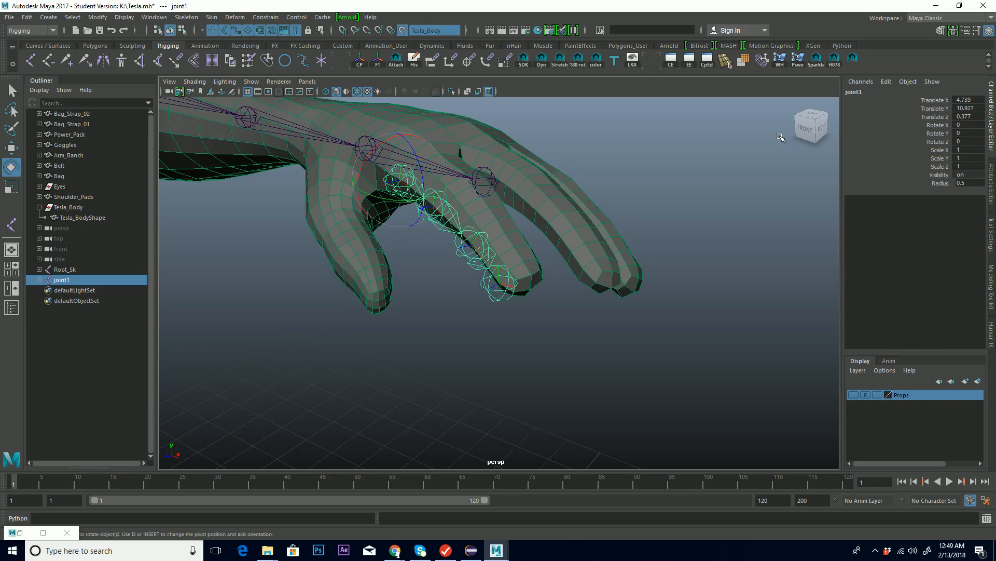
middle_click_drag(508, 235, 533, 261, "alt")
right_click_drag(477, 232, 531, 257, "alt")
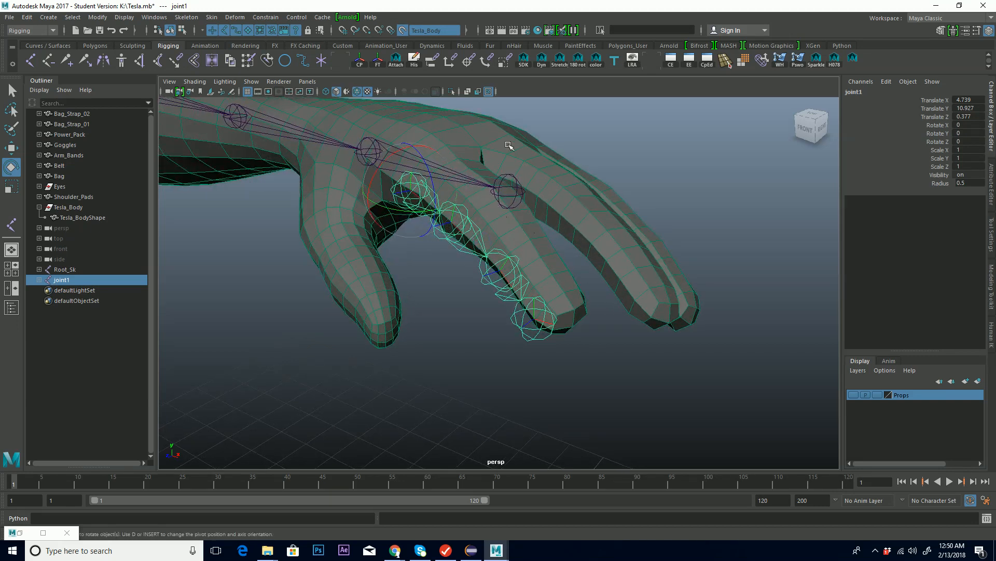
left_click_drag(484, 168, 449, 213, "alt")
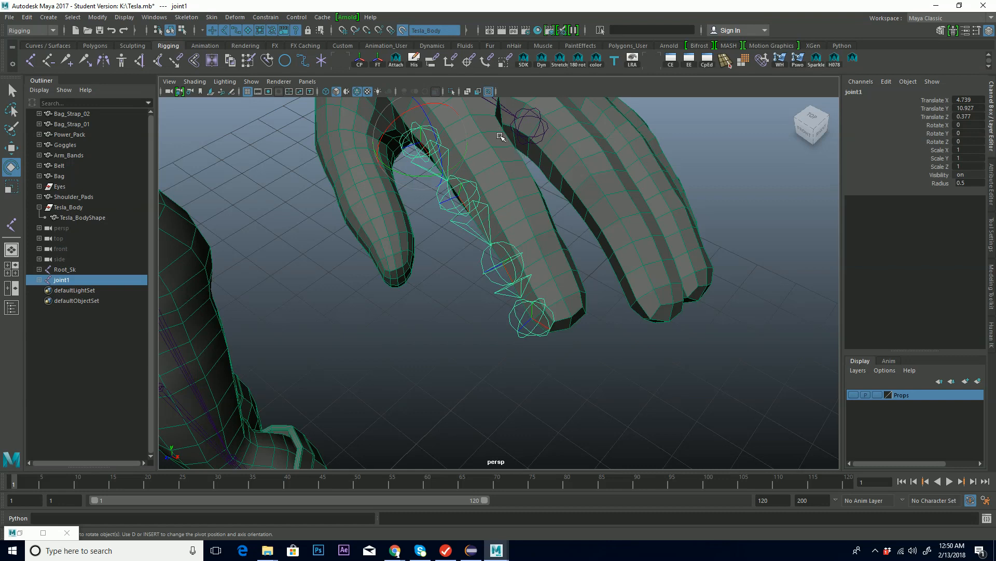
middle_click_drag(523, 167, 454, 225, "alt")
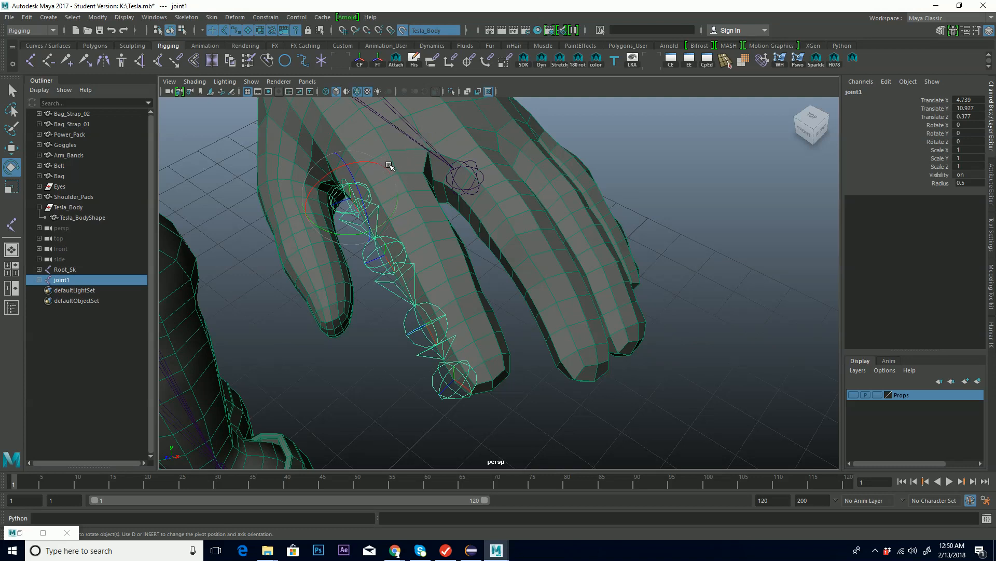
Center the chain inside the index finger by moving its root joint to Z 0.288 and rotating it to about -5.2 in Y
key("w")
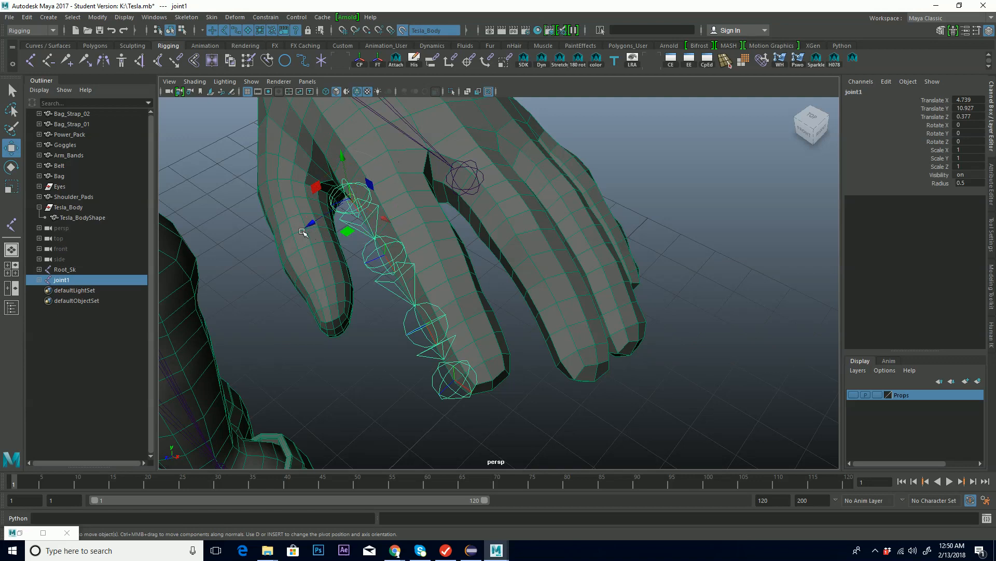
left_click_drag(310, 225, 353, 219, "alt")
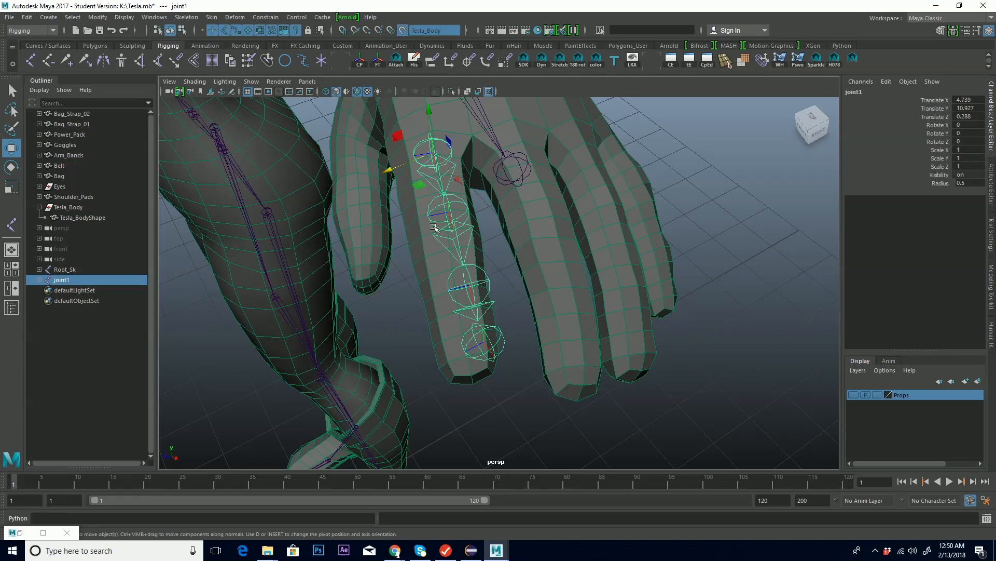
key("e")
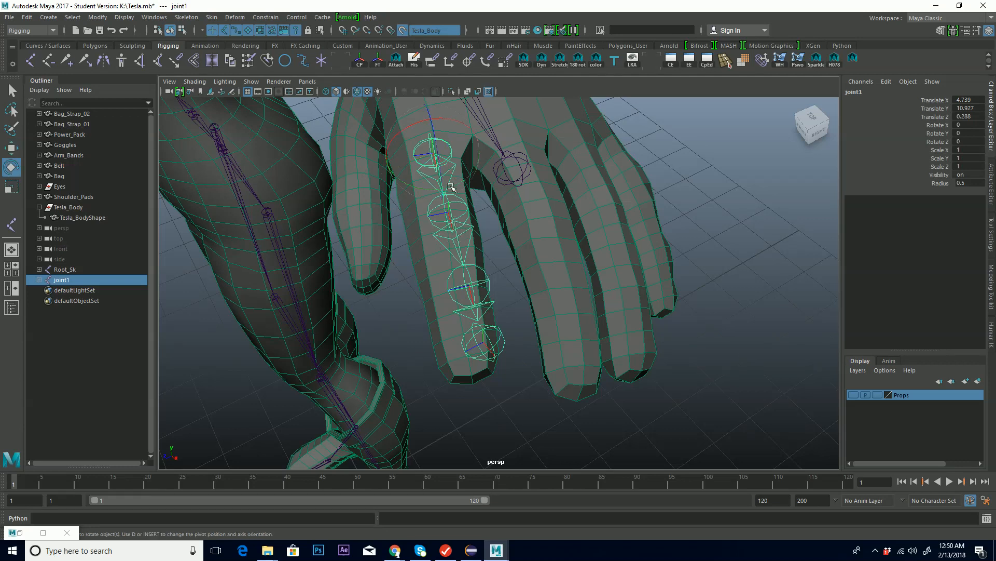
left_click_drag(463, 182, 459, 180, "alt")
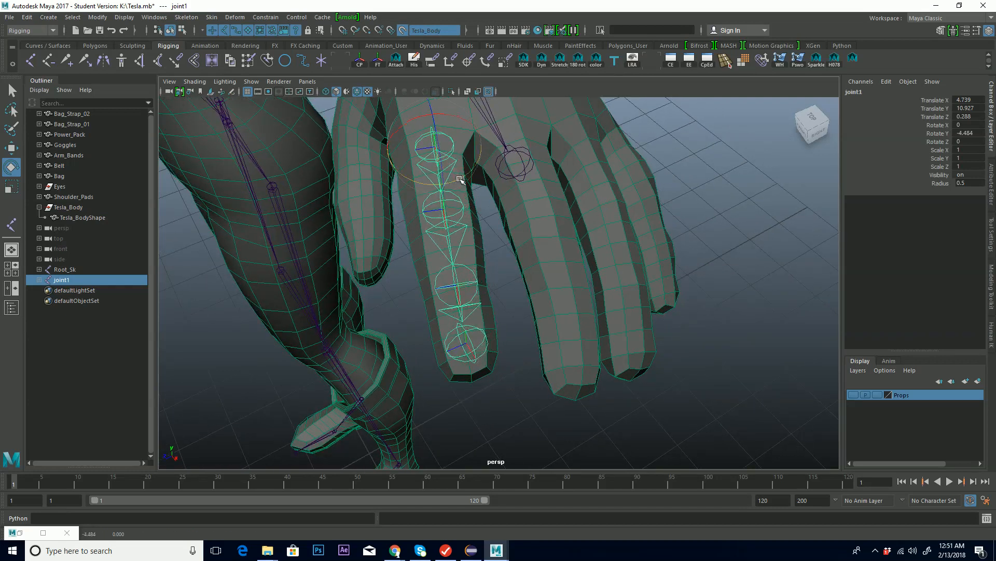
left_click_drag(460, 180, 459, 180)
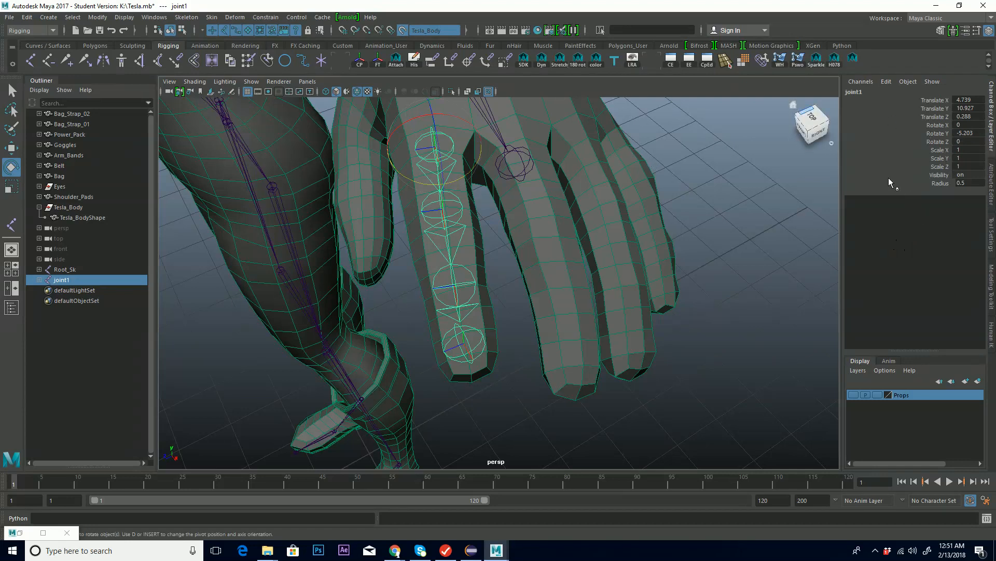
Freeze the translate, rotate and scale transformations of the index finger's root joint, leaving joint orient excluded
left_click(97, 17)
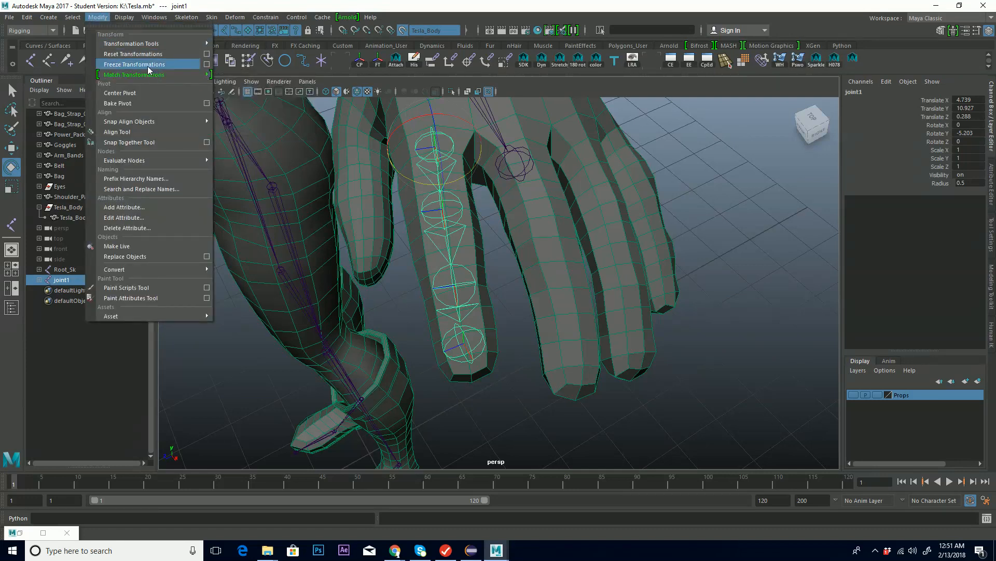
left_click(207, 64)
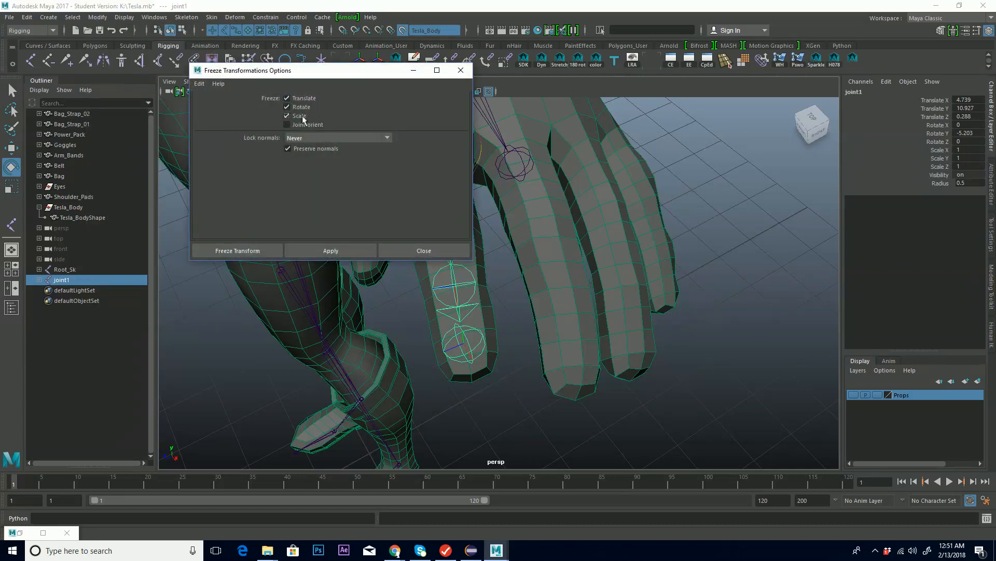
left_click(347, 248)
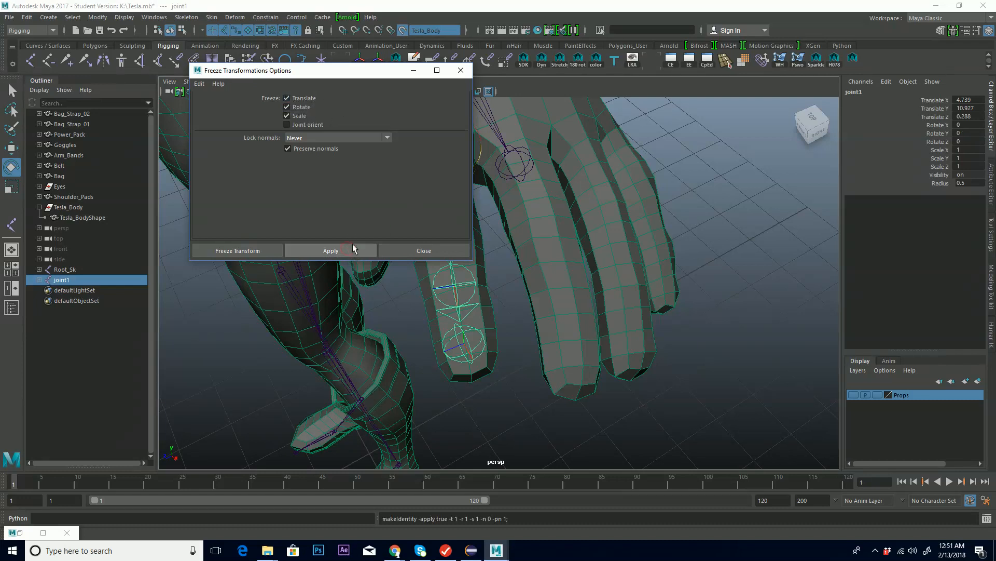
left_click(465, 71)
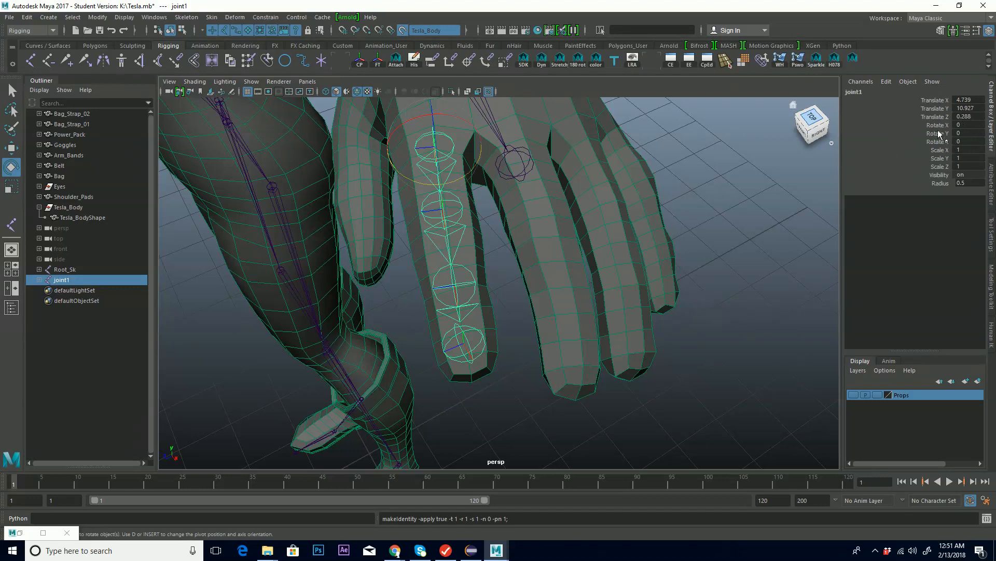
Rotate the index finger's root joint to about 2.87 in Z to fit the chain inside the finger
mouse_move(505, 236)
left_mouse_down("alt")
mouse_move(572, 218)
mouse_move(498, 238)
mouse_move(502, 229)
left_mouse_up("alt")
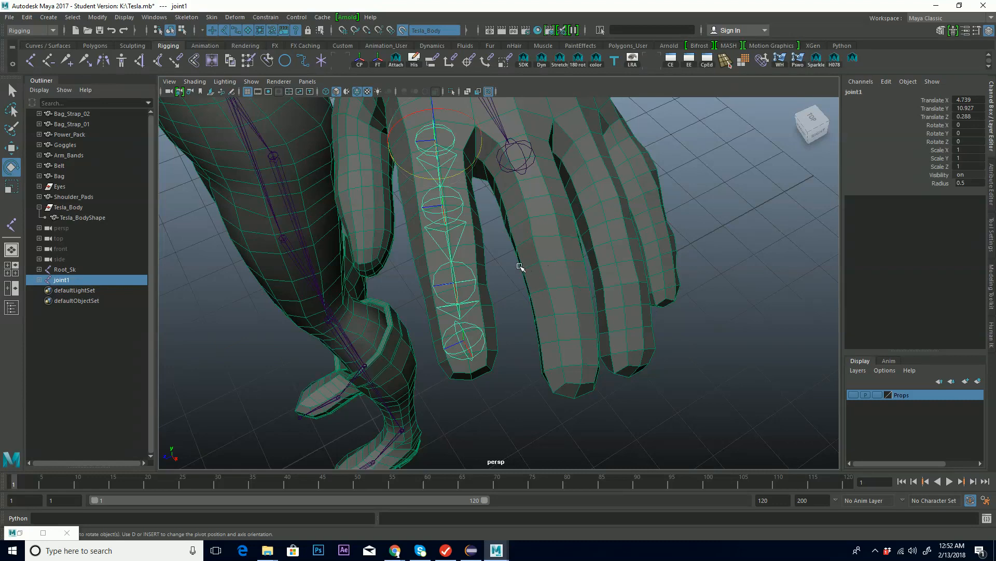
mouse_move(516, 269)
left_mouse_down("alt")
mouse_move(538, 260)
mouse_move(499, 251)
mouse_move(514, 273)
mouse_move(523, 259)
left_mouse_up("alt")
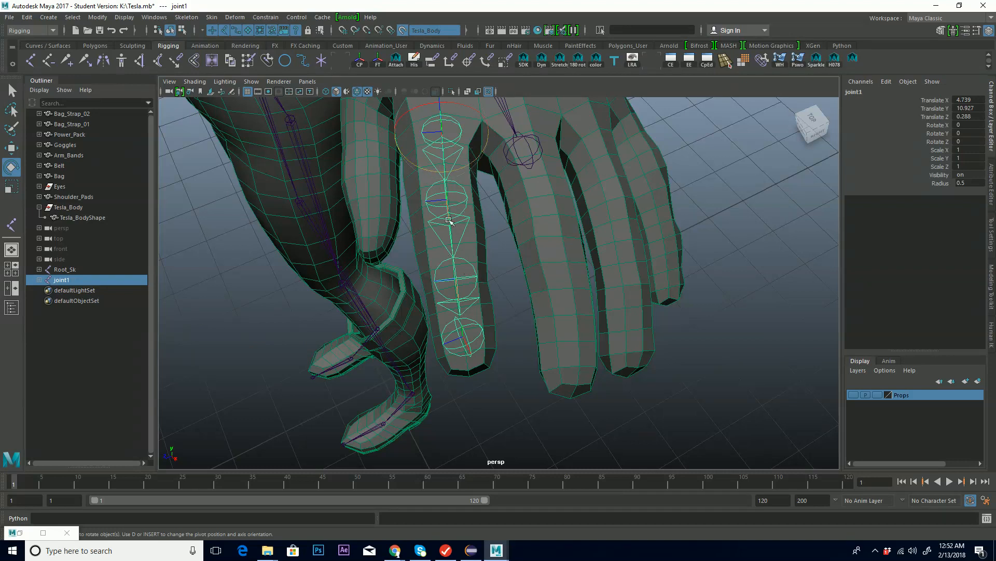
left_click_drag(473, 277, 467, 182, "alt")
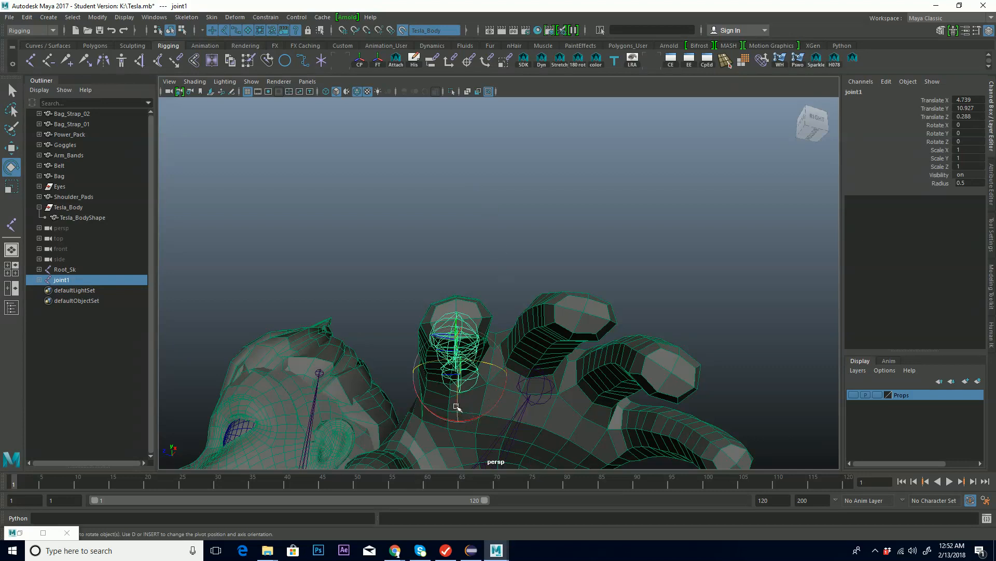
left_click_drag(458, 406, 499, 408)
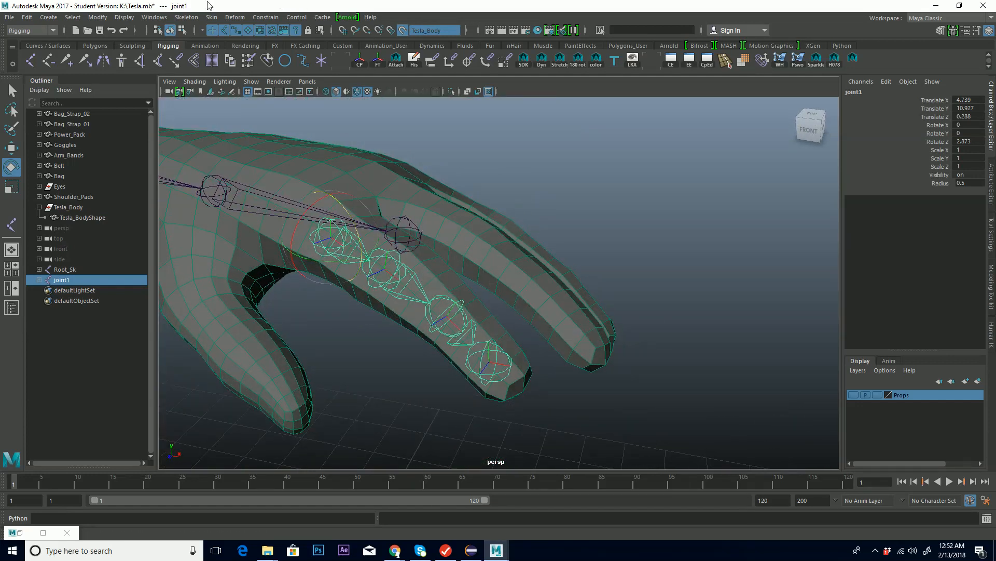
Freeze transformations on the index finger's root joint again to clear its Z rotation
left_click(98, 18)
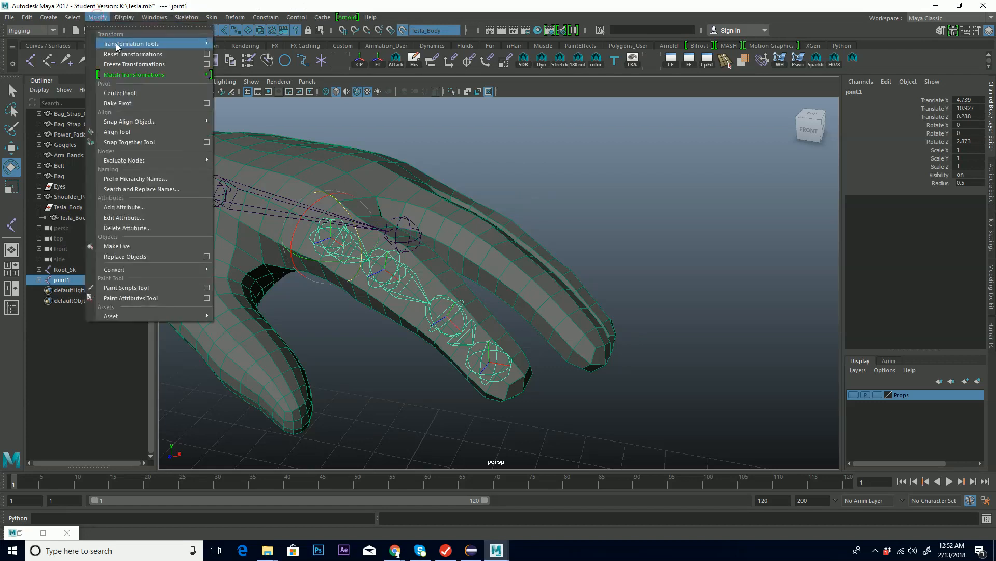
left_click(129, 64)
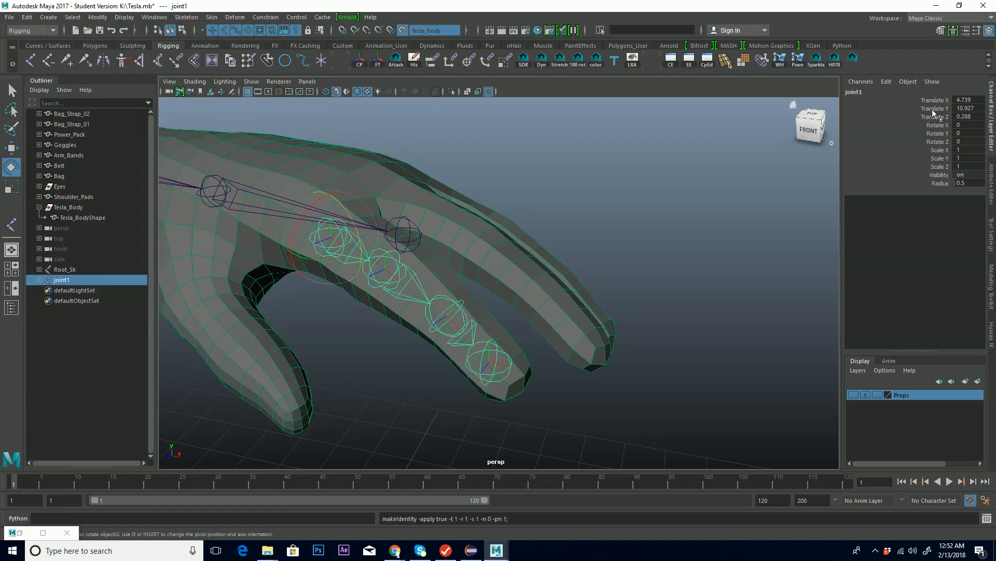
left_click_drag(474, 260, 483, 214, "alt")
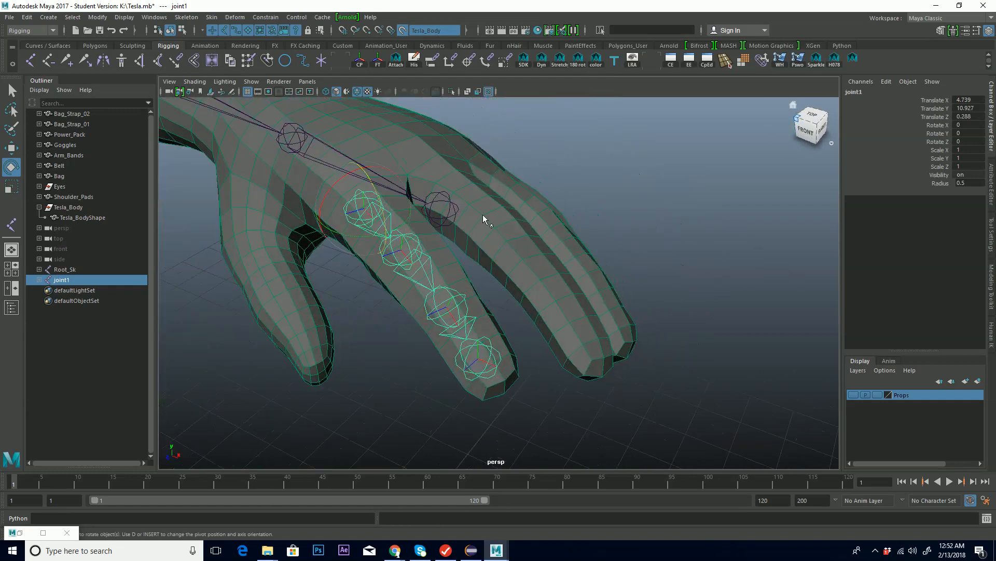
Rename the index finger chain's root joint to L_Pointer_Knuckle_Sk
key("q")
left_click(867, 93)
double_click(867, 93)
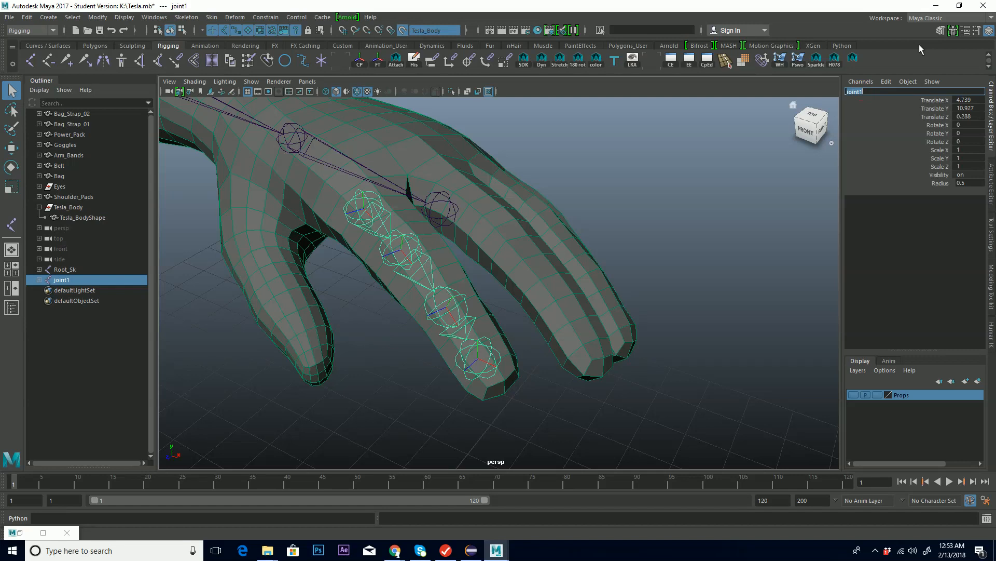
type("L_Pointer_Knuckle_Sk")
key("Return")
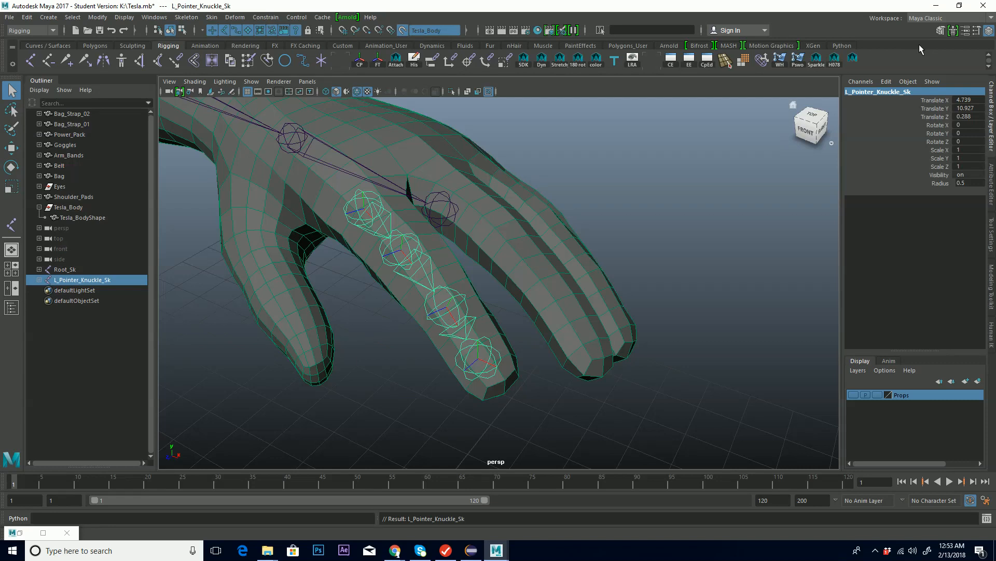
Rename the second joint of the index finger chain to L_Mid_Pointer_Sk
key("Down")
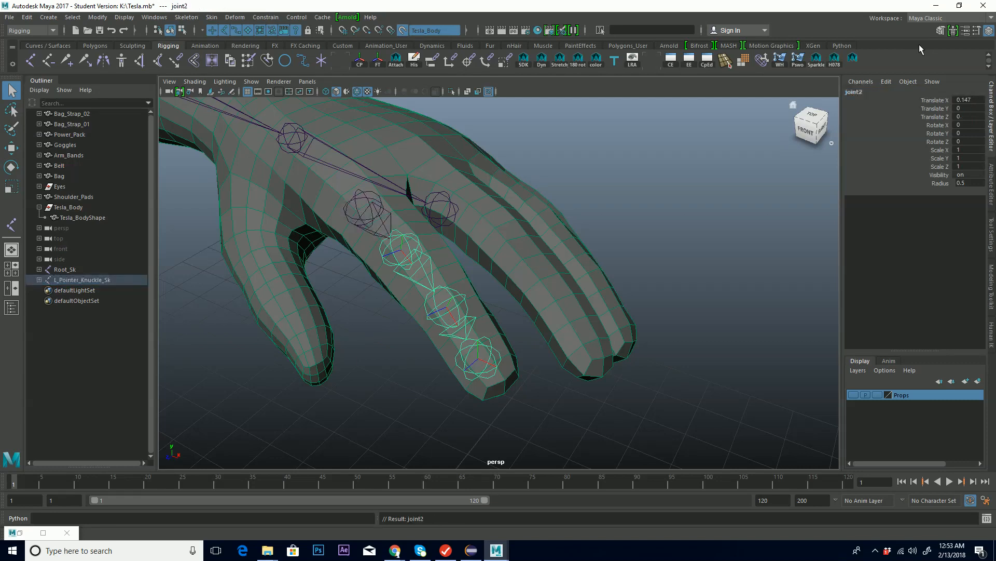
left_click(868, 92)
left_click(867, 93)
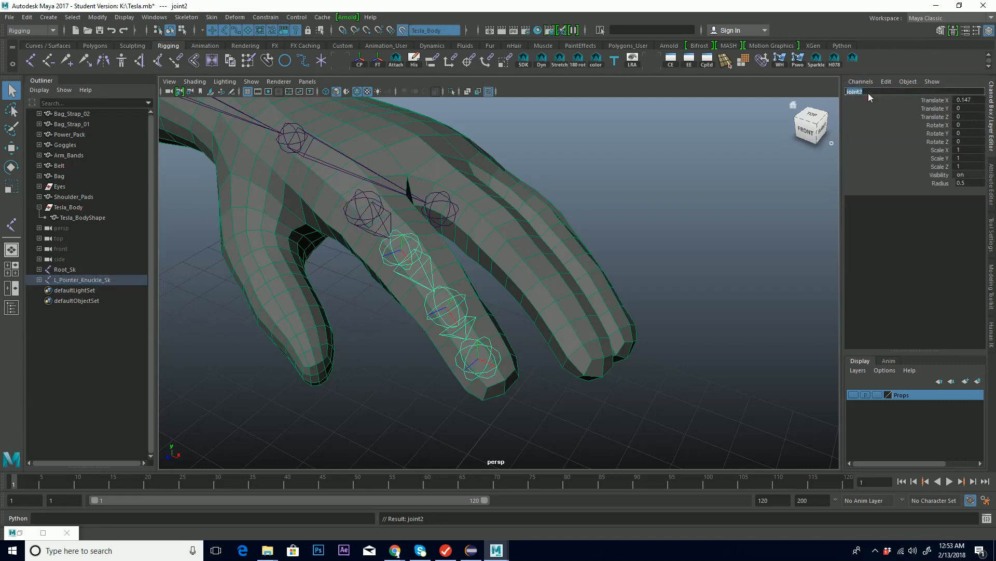
type("L_U")
key("BackSpace")
key("BackSpace")
type("Mid_Pointer_Sk")
key("Return")
Rename the third joint of the index finger chain to L_Tip_Pointer_Sk
key("Down")
double_click(867, 93)
type("L")
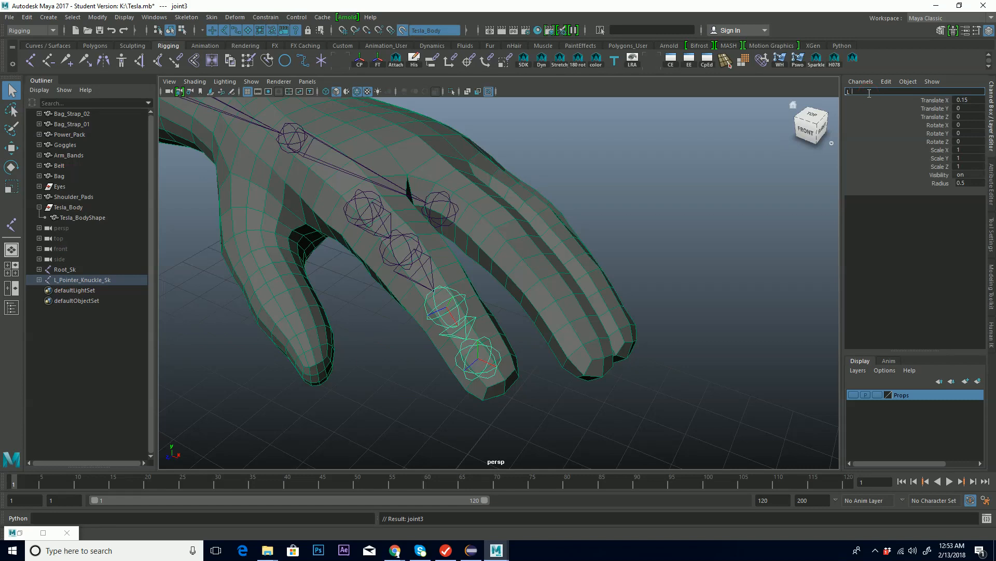
type("_Tip_Pointer_Sk")
key("Return")
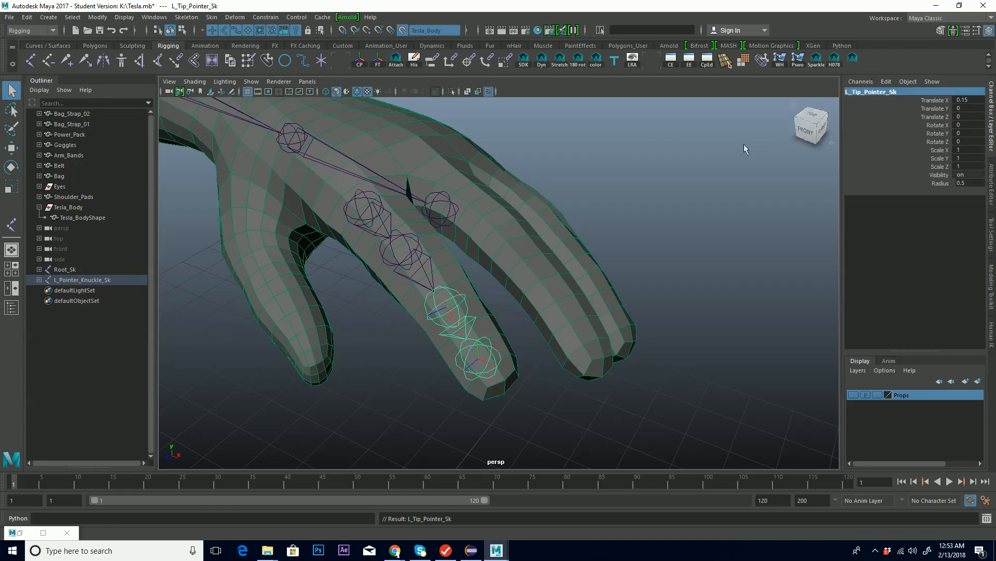
Match the second index finger joint's name to the knuckle's word order by renaming it L_Pointer_Mid_Sk
left_click(366, 219)
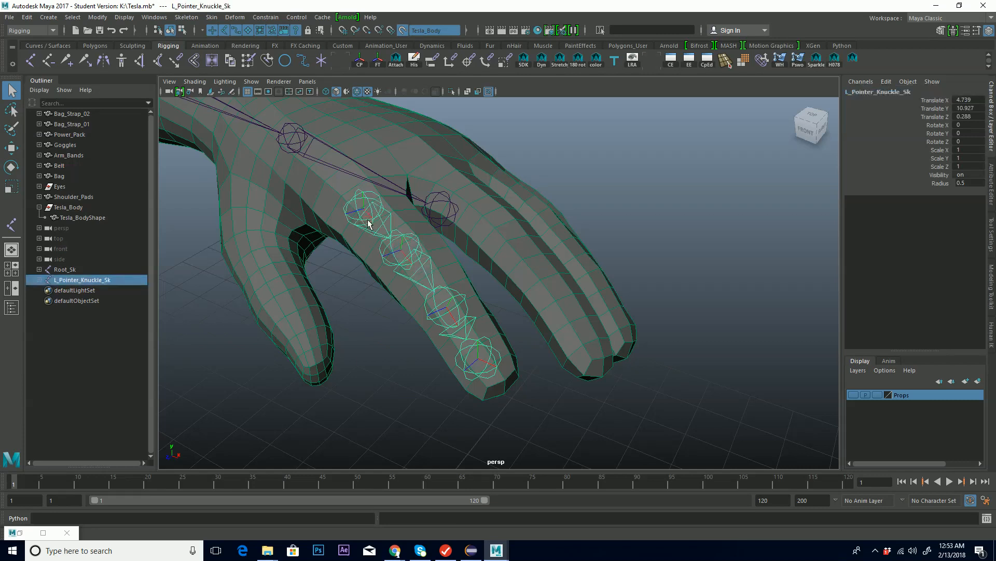
left_click(409, 249)
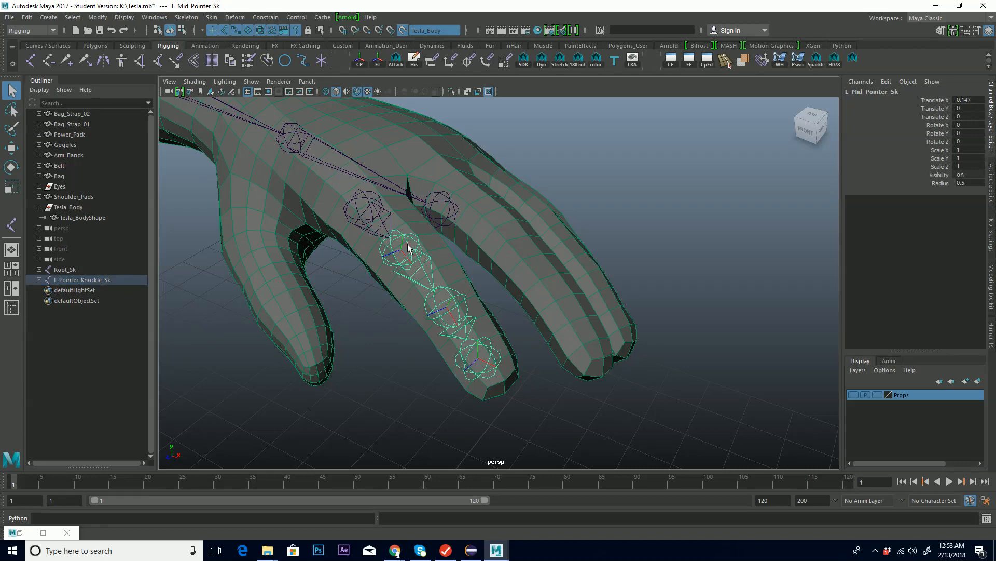
left_click(370, 212)
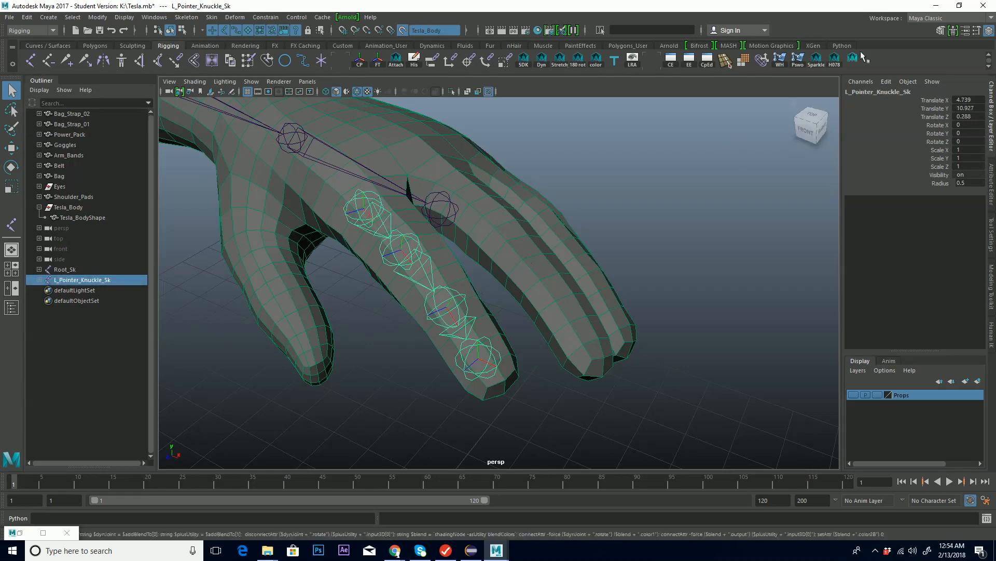
left_click(427, 268)
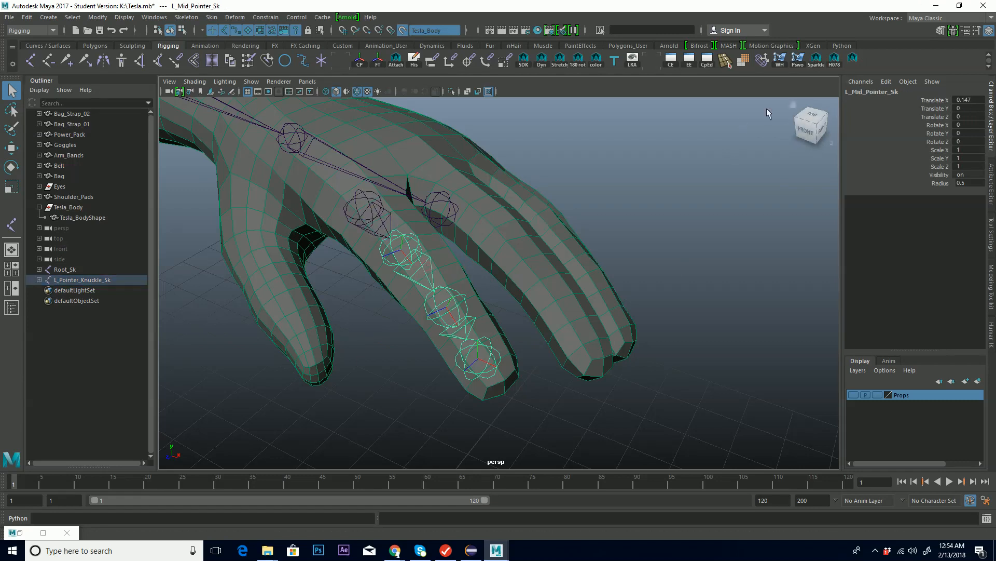
left_click(873, 92)
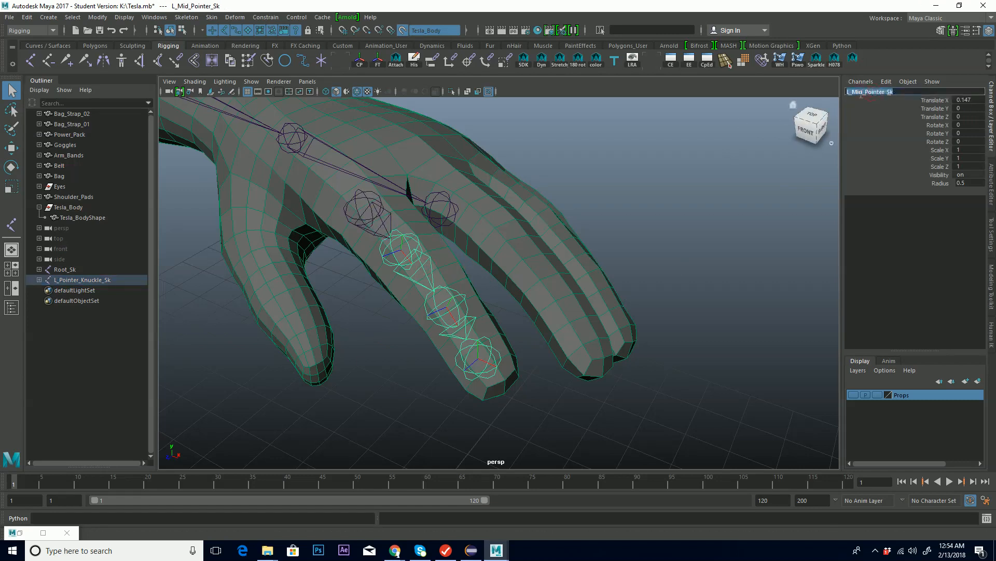
left_click(862, 94)
key("BackSpace")
key("BackSpace")
key("BackSpace")
key("BackSpace")
key("BackSpace")
type("Mid_")
type("_")
key("Return")
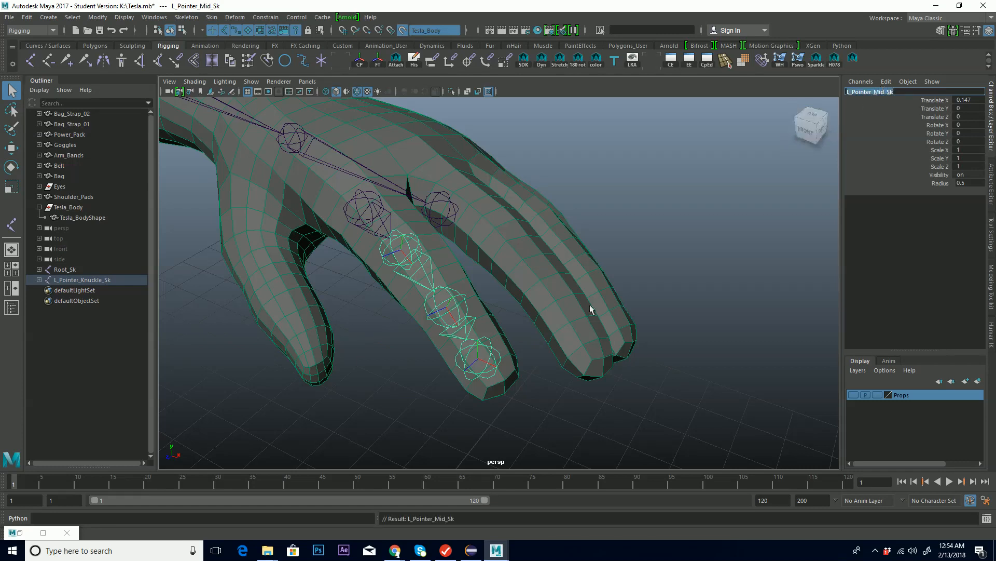
Reorder the third index finger joint's name to L_Pointer_Tip_Sk
left_click(465, 320)
double_click(865, 91)
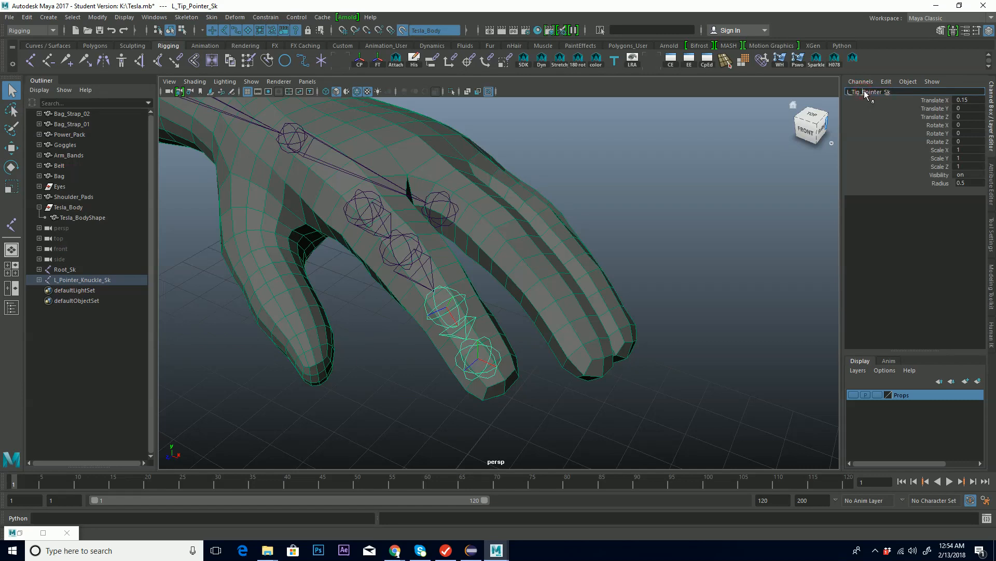
key("BackSpace")
key("BackSpace")
key("BackSpace")
key("BackSpace")
key("Return")
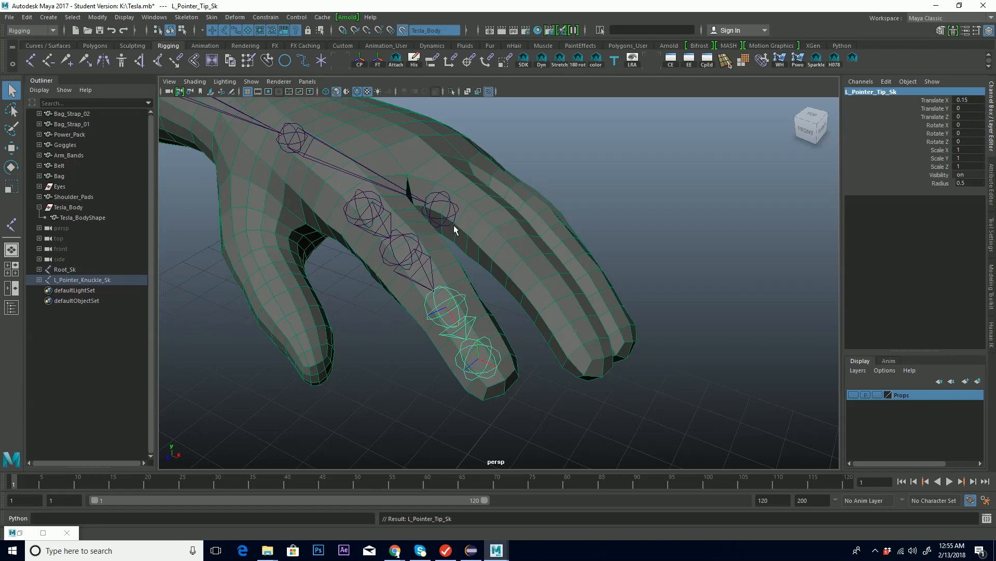
Duplicate the index finger's joint chain from its knuckle and move the copy into the middle finger, at about X 4.954, Y 10.972, Z 0.214
key("e")
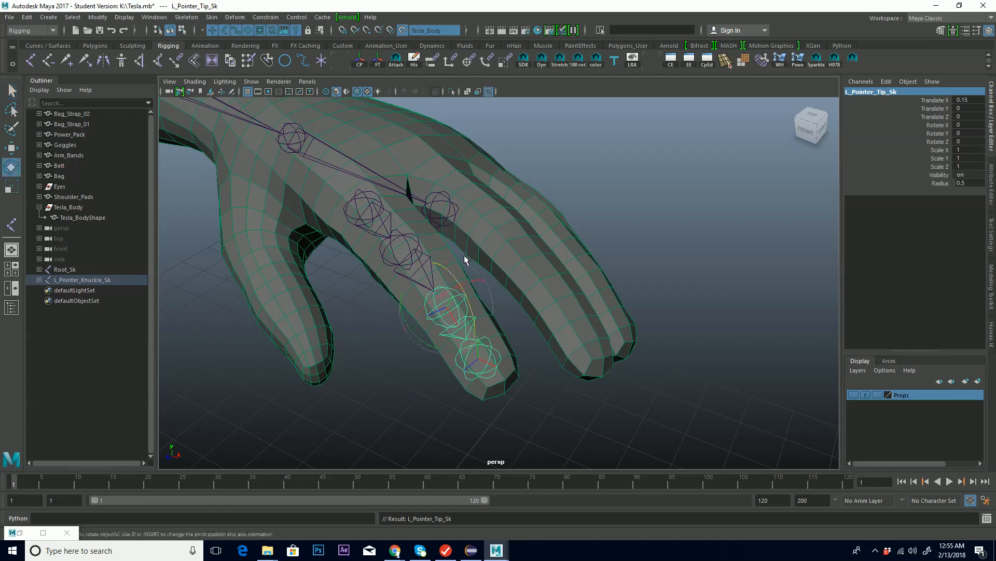
left_click_drag(384, 215, 441, 225, "alt")
key("ctrl+z")
left_click_drag(501, 231, 486, 235, "alt")
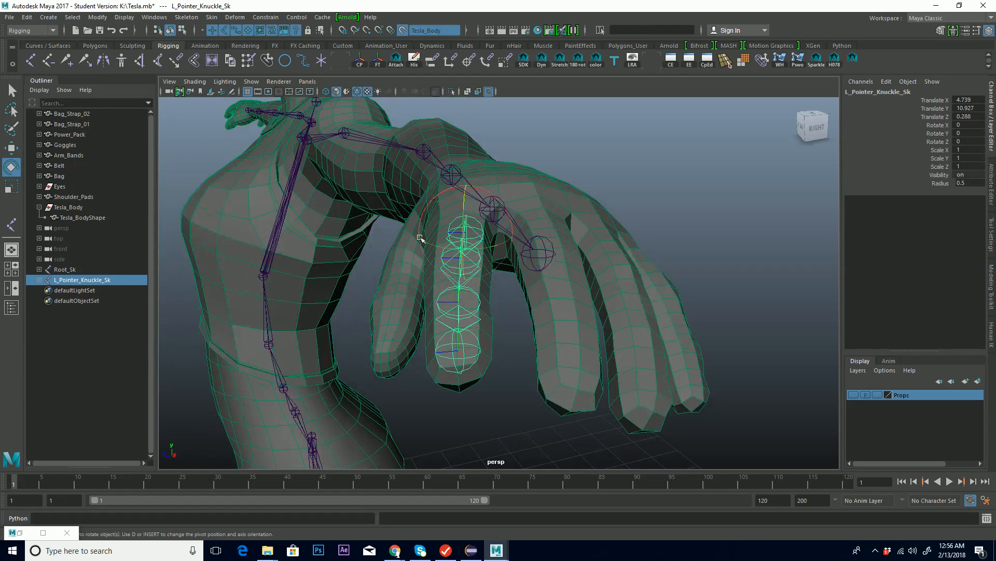
key("ctrl+d")
left_click_drag(465, 251, 544, 216, "alt")
key("w")
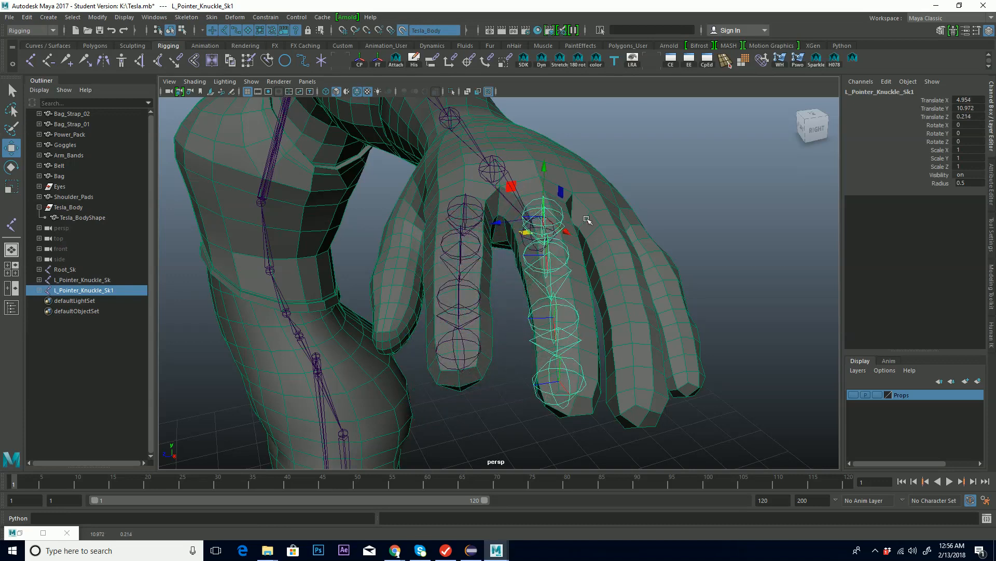
Undo the last move of the duplicated finger joint chain and turn off the live surface on Tesla_Body
left_click(404, 30)
key("ctrl+z")
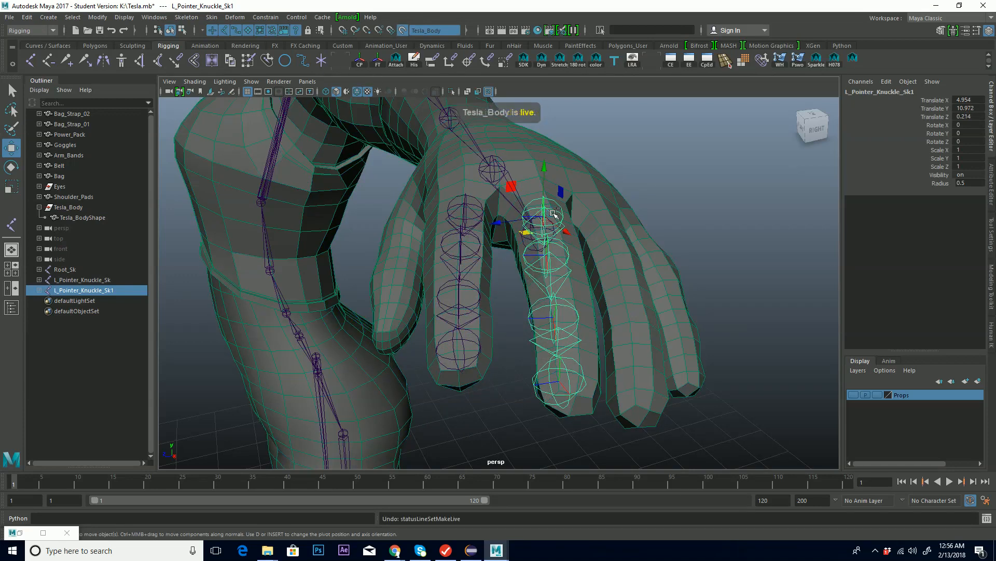
key("ctrl+z")
left_click(403, 30)
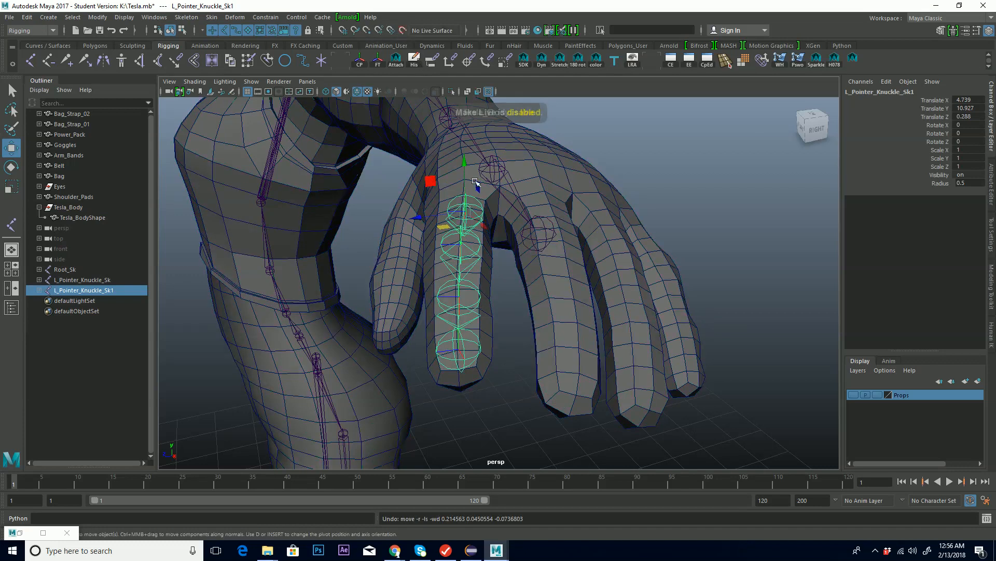
Move the duplicated chain L_Pointer_Knuckle_Sk1 to the middle finger's base and rotate it to about X -10.98, Y 5.799, Z -1.773
left_click_drag(446, 221, 530, 231)
left_click_drag(583, 248, 560, 236, "alt")
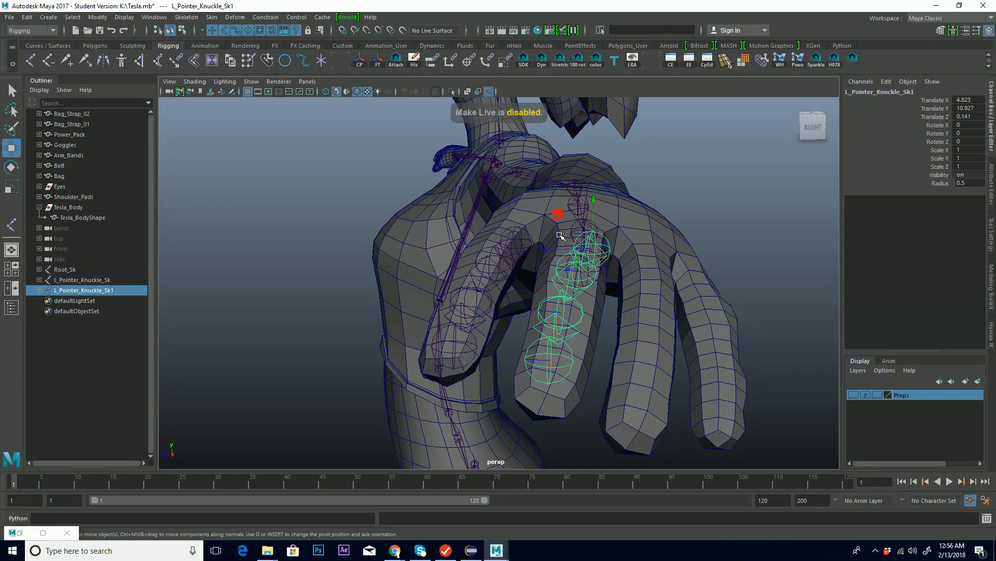
key("e")
left_click_drag(609, 256, 621, 223)
key("w")
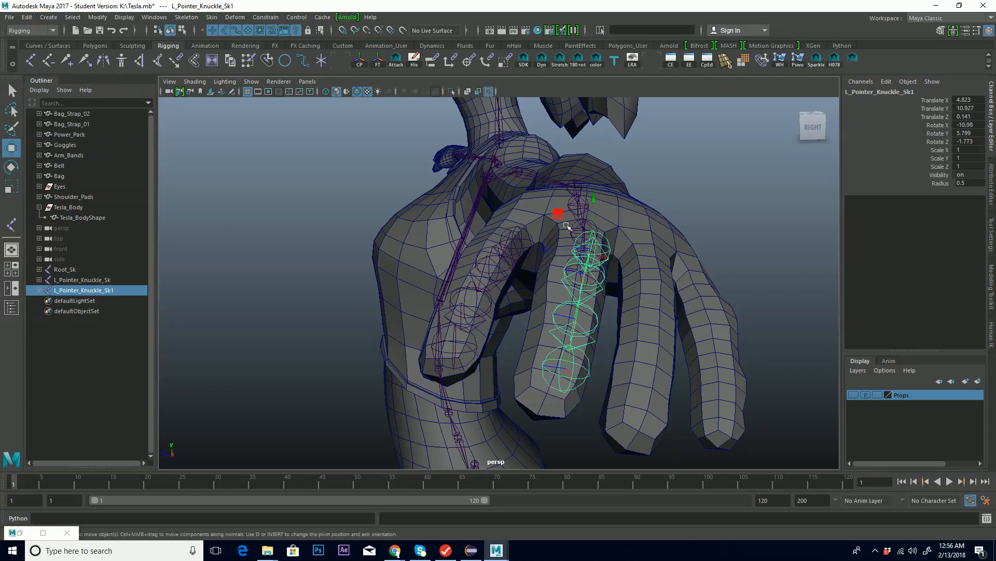
Position the duplicated chain inside the middle finger at about X 4.835, Y 10.952, Z 0.167 and freeze its transformations
left_click_drag(559, 214, 546, 210)
key("x")
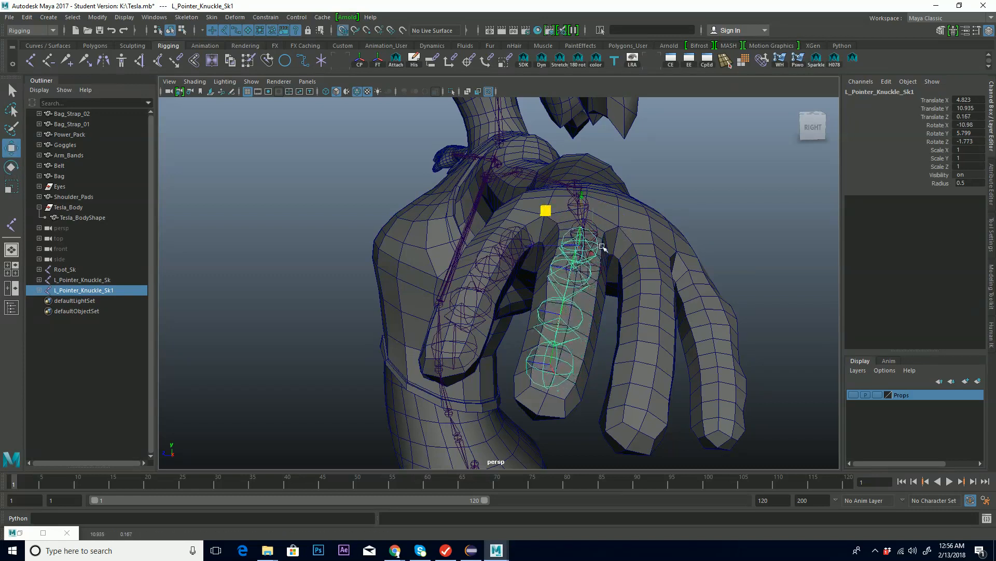
left_click_drag(620, 267, 536, 256, "alt")
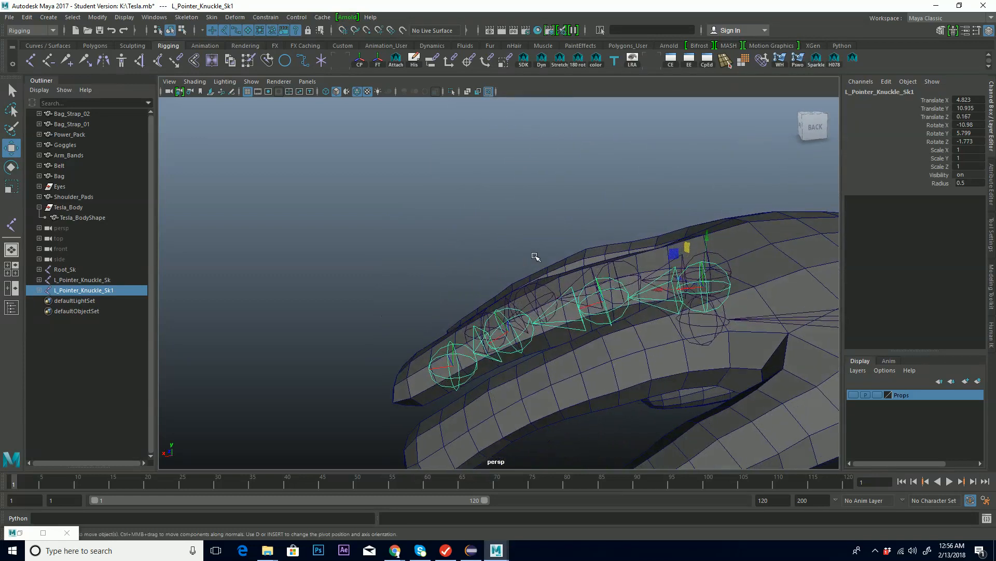
left_click_drag(769, 230, 740, 216, "alt")
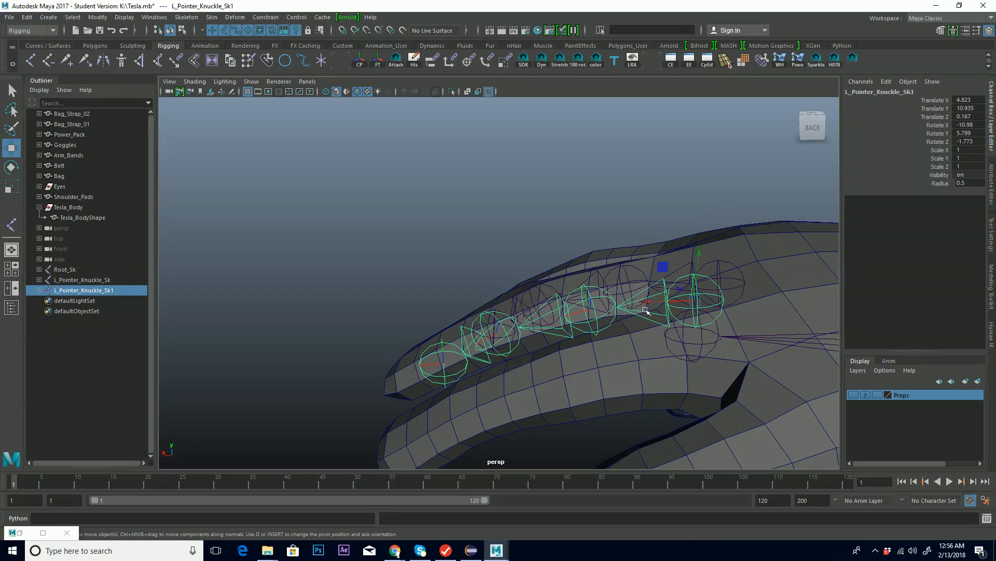
left_click_drag(663, 267, 638, 279)
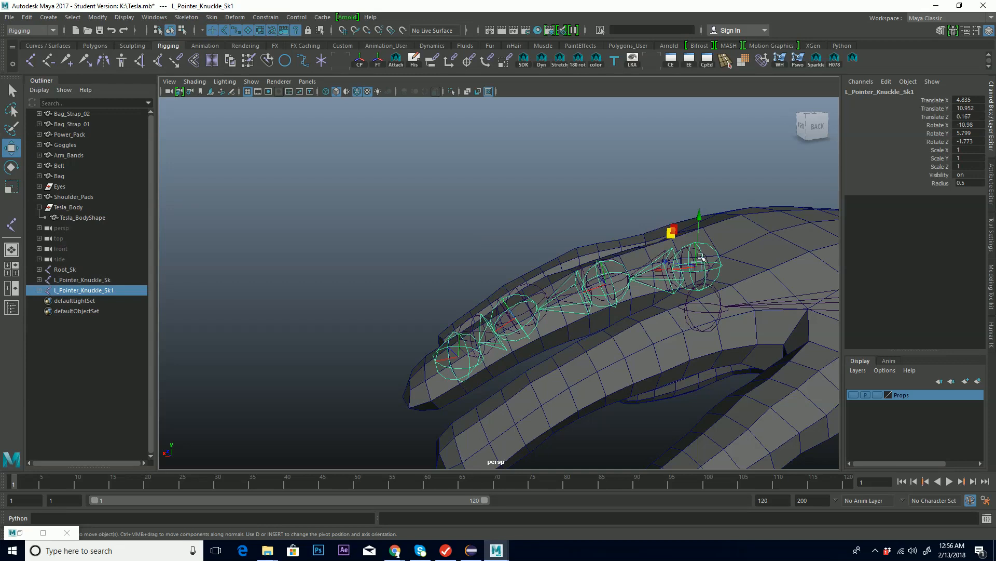
left_click_drag(590, 286, 594, 268, "alt")
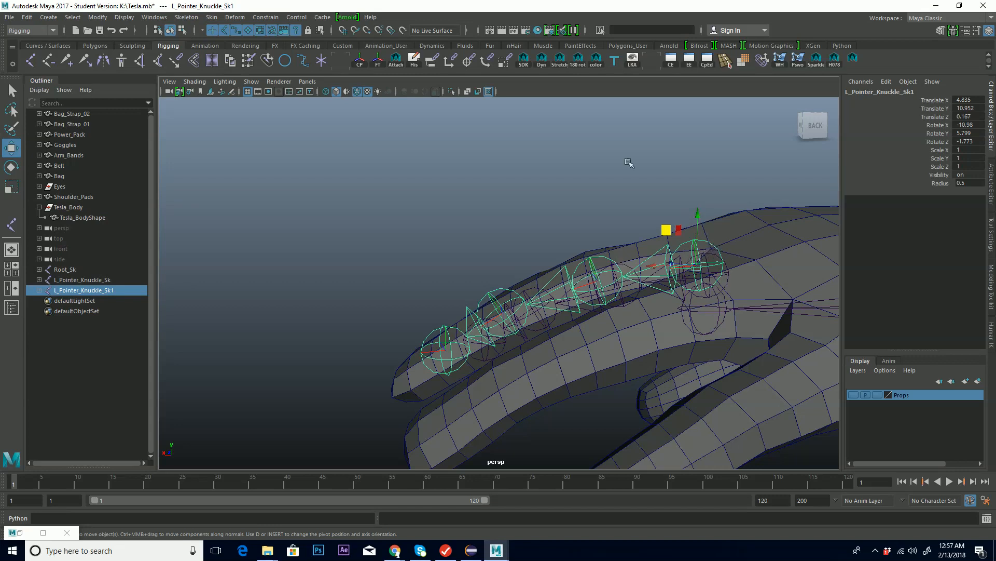
left_click(377, 61)
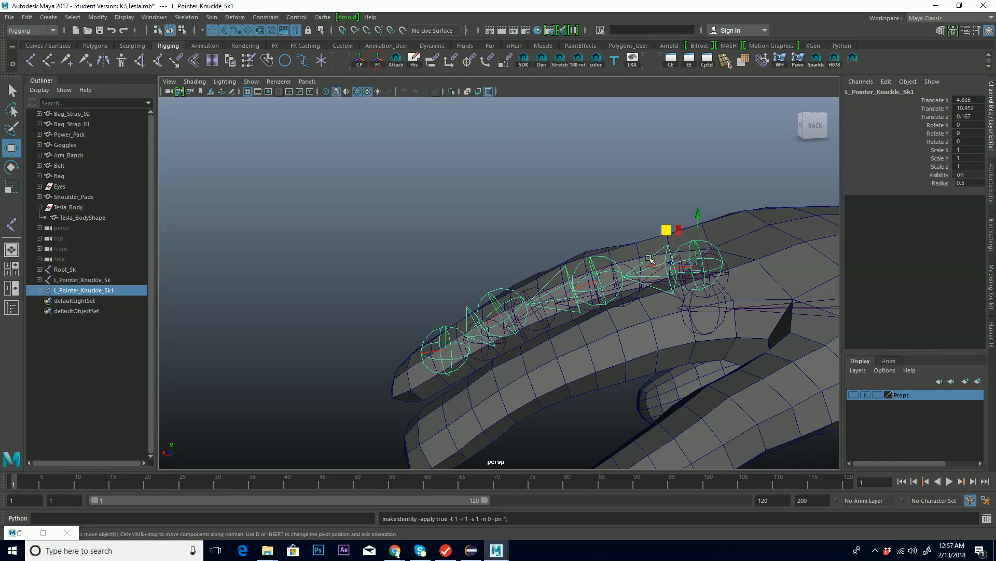
Rotate the duplicated knuckle joint about -2.122 in Z to follow the middle finger and freeze its transformations
mouse_move(632, 265)
left_mouse_down("alt")
mouse_move(681, 289)
mouse_move(608, 276)
mouse_move(621, 266)
left_mouse_up("alt")
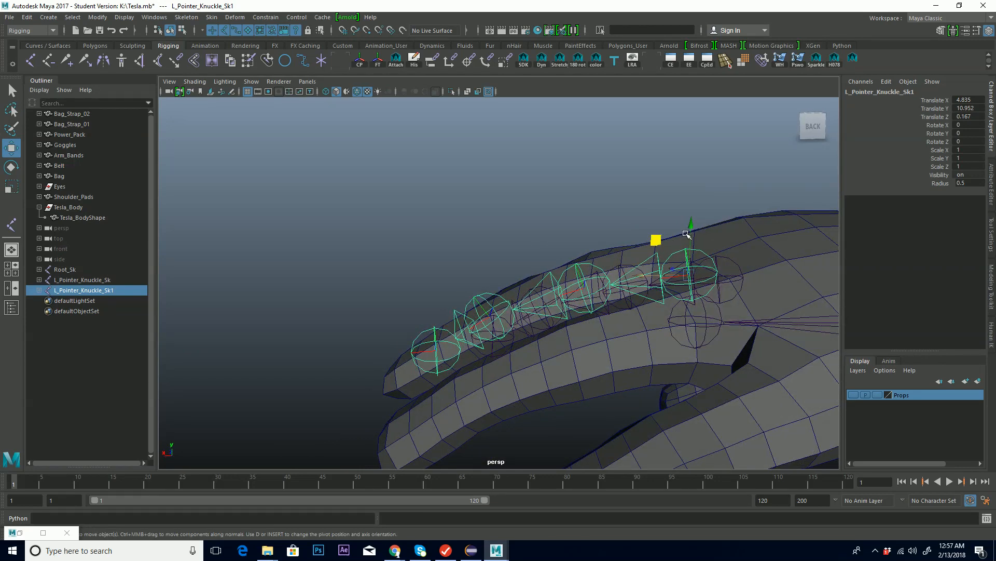
key("e")
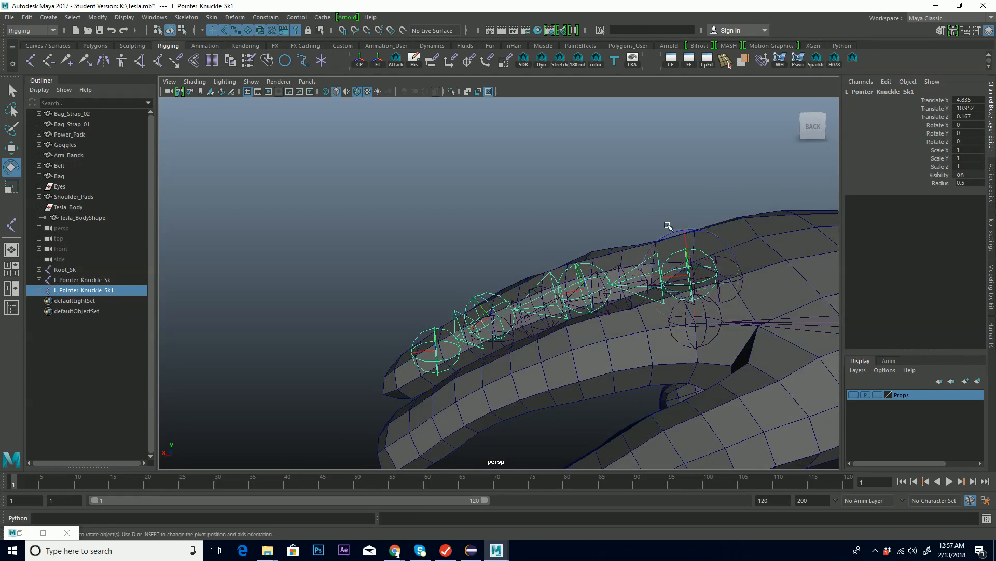
left_click_drag(717, 230, 711, 233)
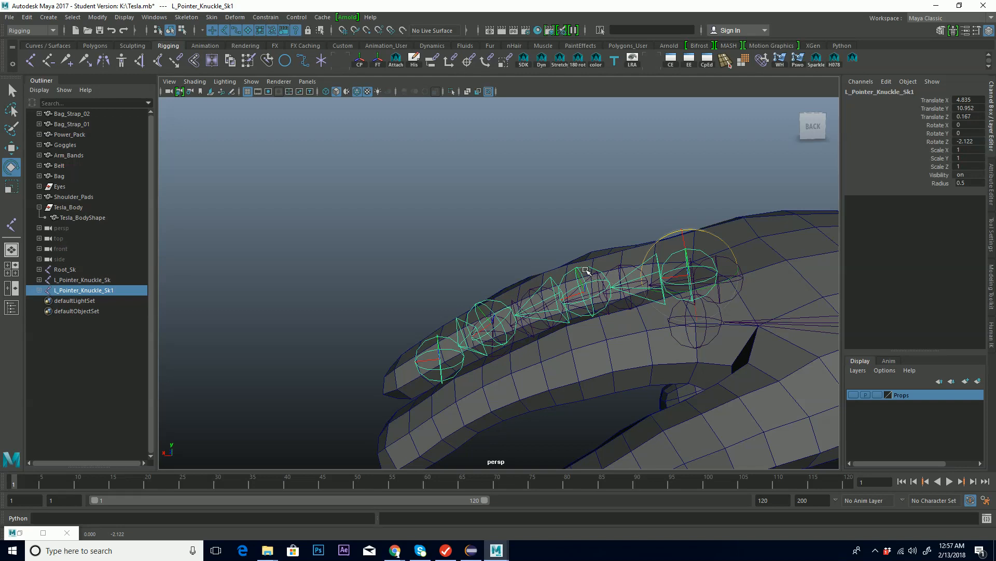
left_click(377, 61)
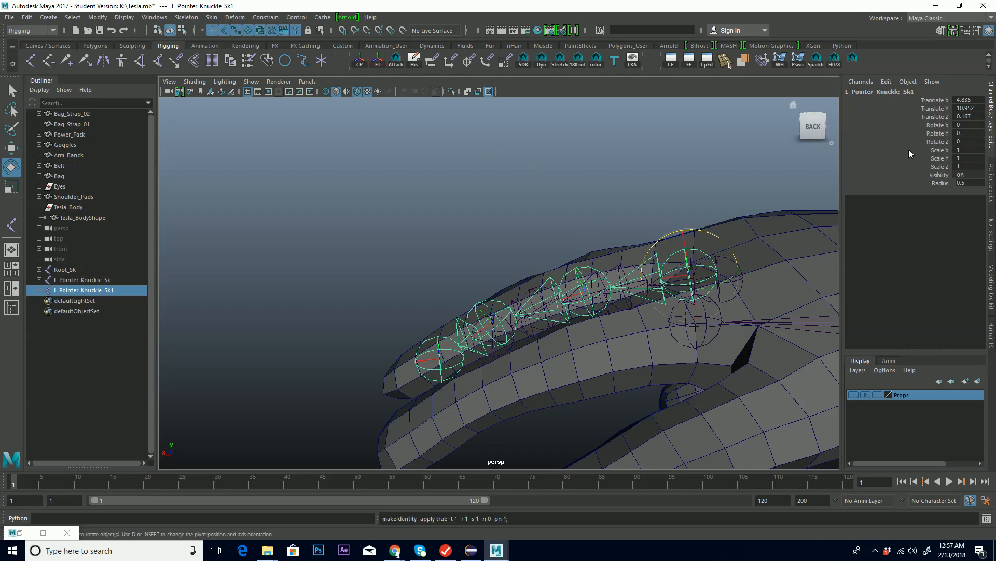
Slide the duplicated chain's L_Pointer_Mid_Sk joint along the middle finger to a Translate X of about 0.198
left_click(581, 280)
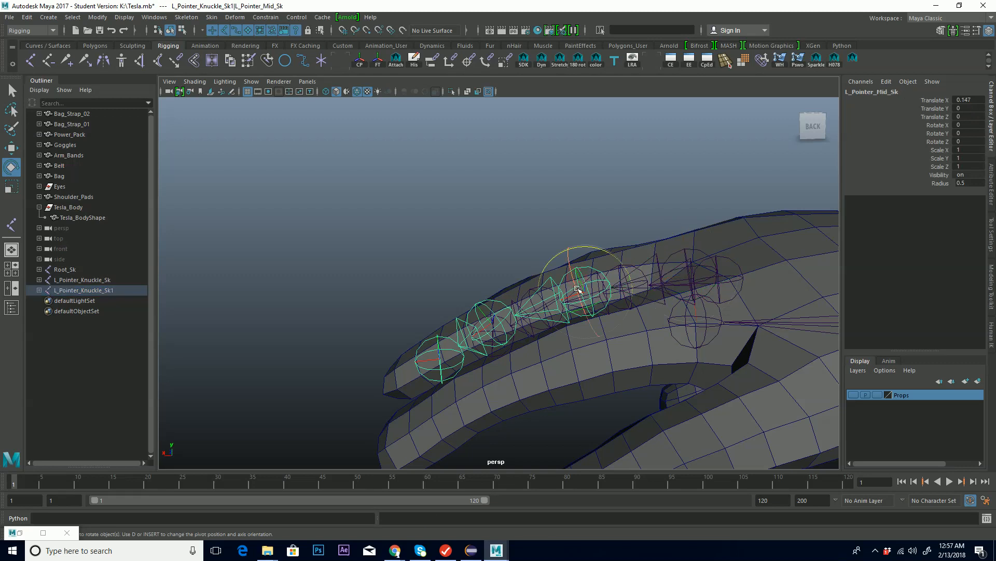
key("w")
mouse_move(537, 307)
left_mouse_down("alt")
mouse_move(589, 343)
mouse_move(550, 311)
left_mouse_up("alt")
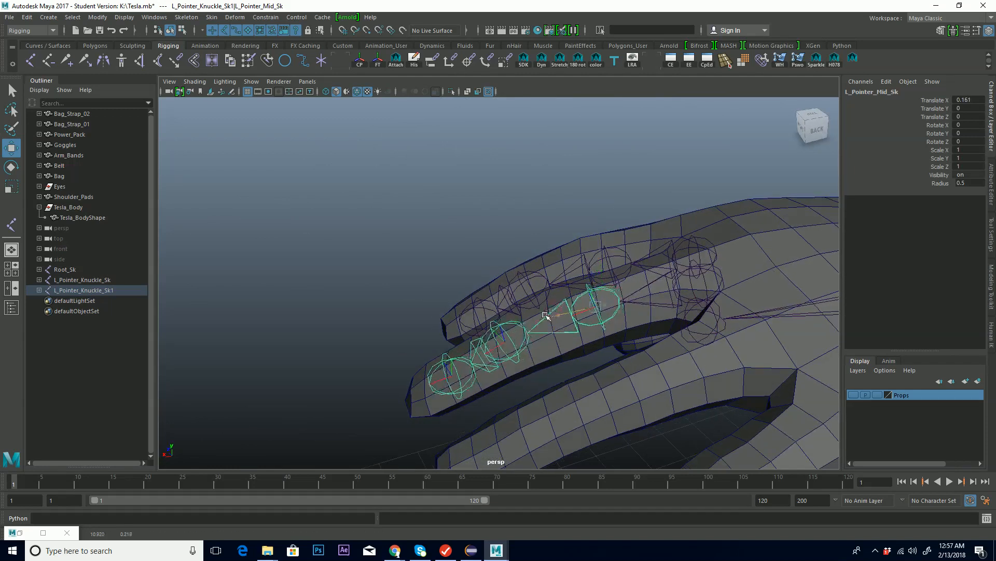
left_click_drag(527, 321, 540, 296, "alt")
left_click_drag(472, 323, 478, 313, "alt")
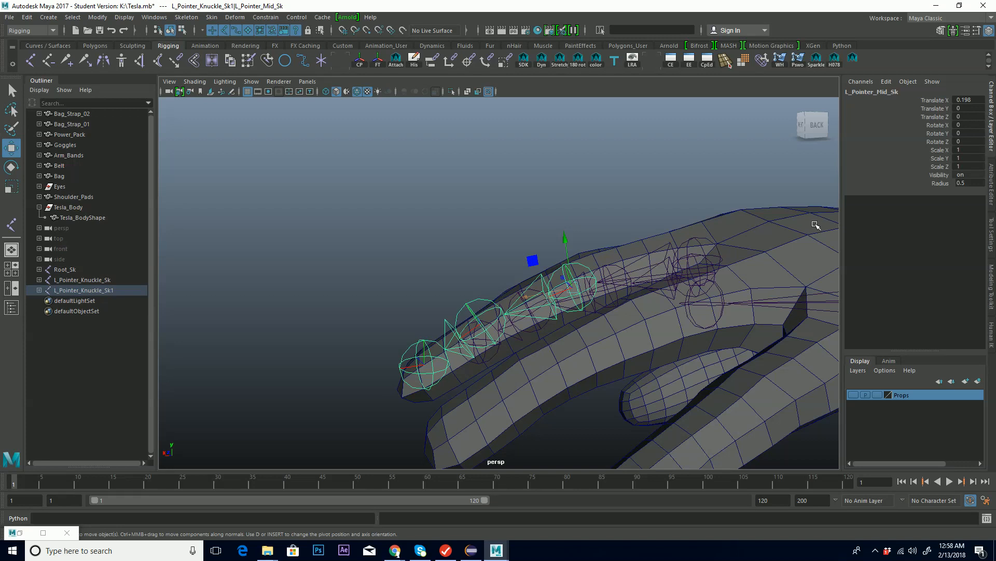
left_click_drag(667, 238, 701, 241, "alt")
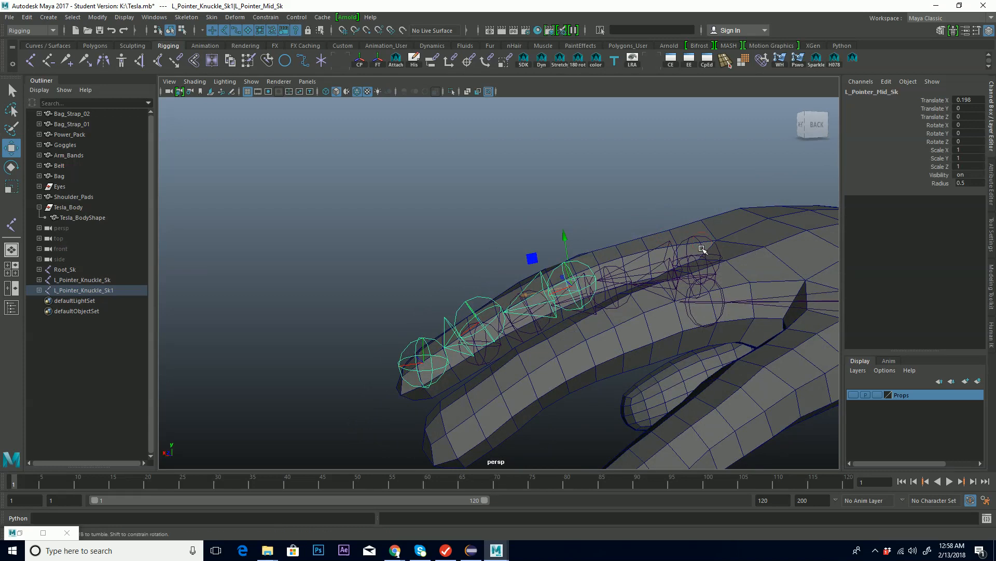
left_click_drag(704, 247, 700, 242, "alt")
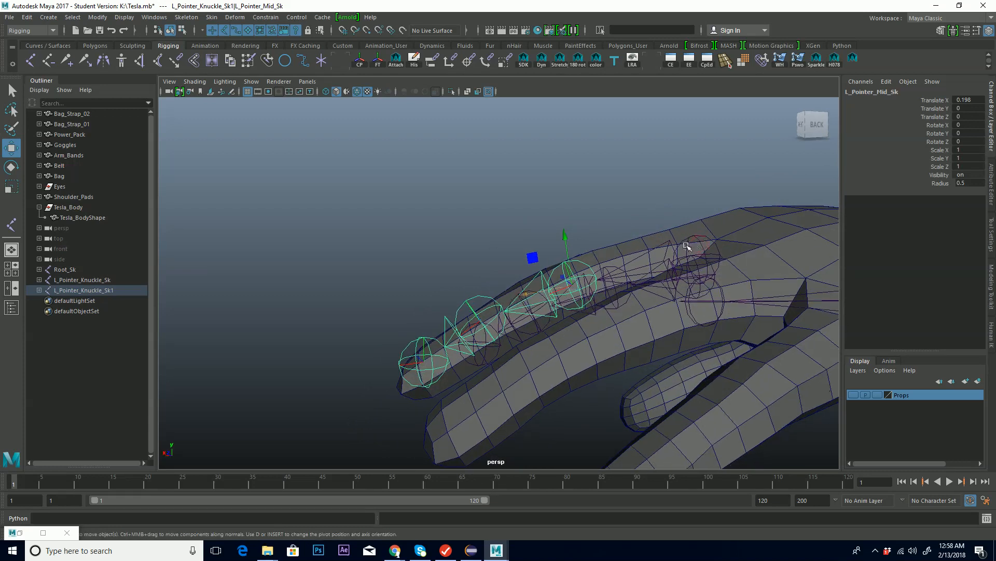
Rotate the duplicated knuckle joint to about -3.956 in Z and check the chain's fit inside the middle finger
left_click(695, 246)
key("e")
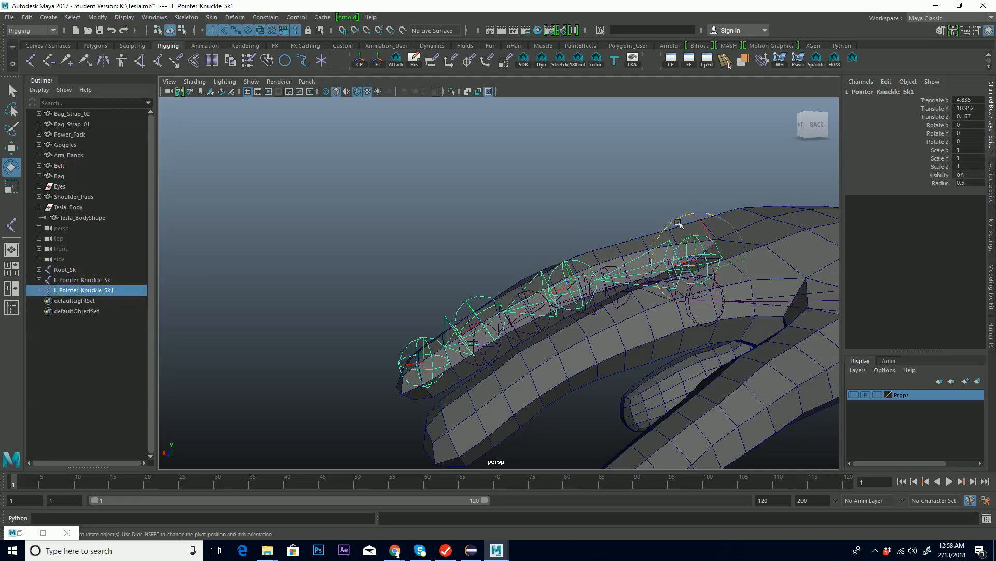
left_click_drag(677, 220, 724, 188)
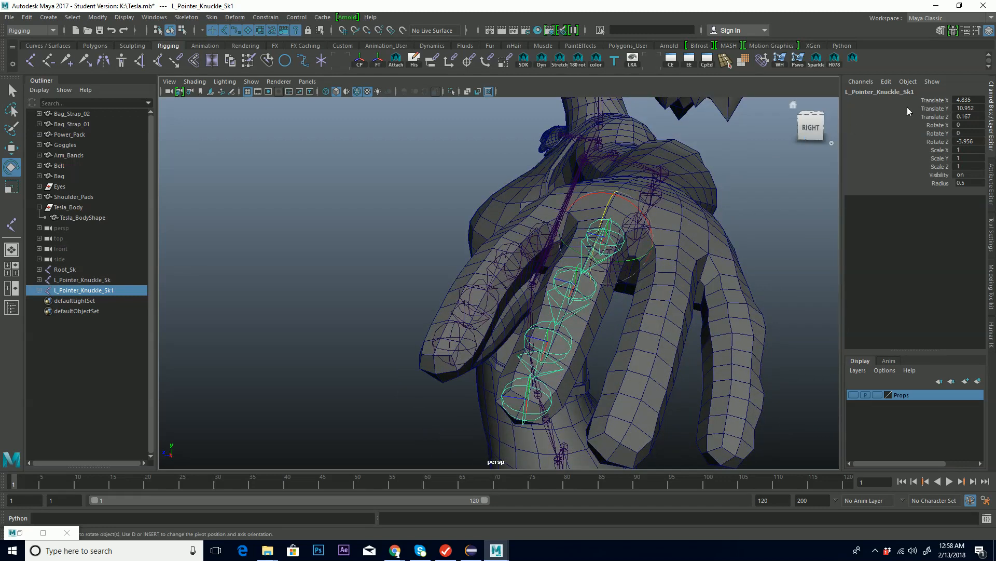
left_click_drag(586, 263, 519, 232, "alt")
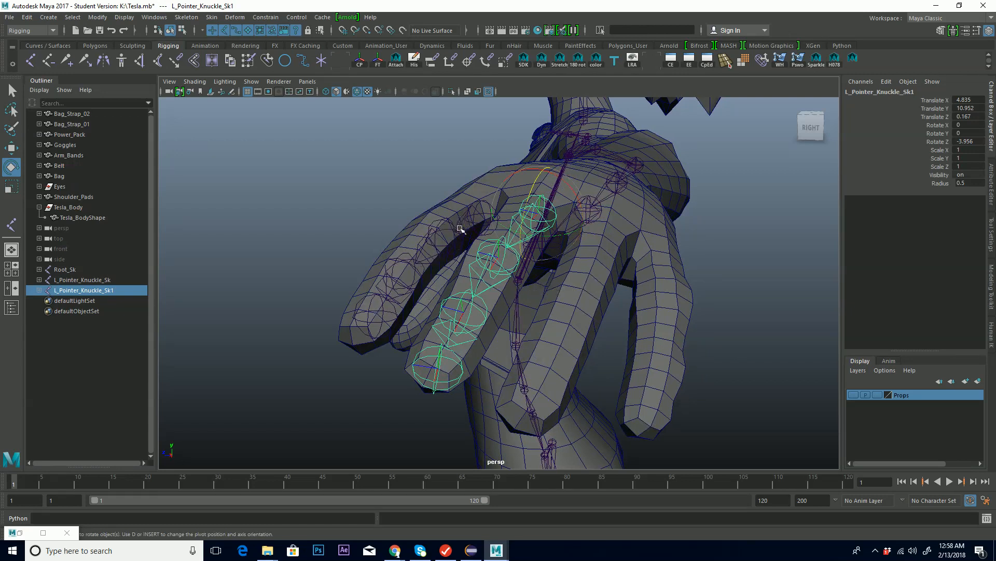
left_click_drag(363, 225, 447, 202, "alt")
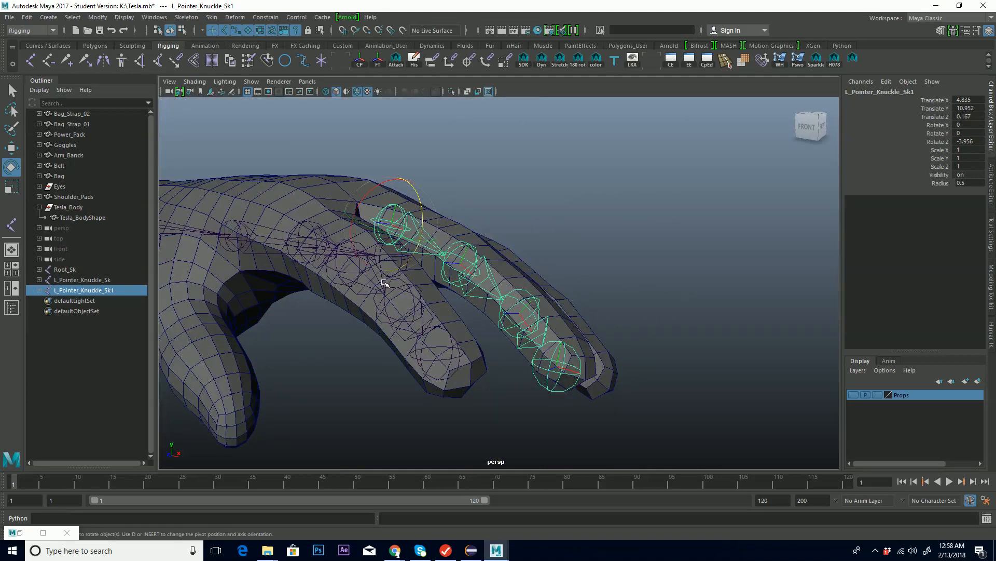
Examine the thumb, palm and forearm to see how the arm joints run through the mesh
middle_click_drag(392, 304, 735, 248, "alt")
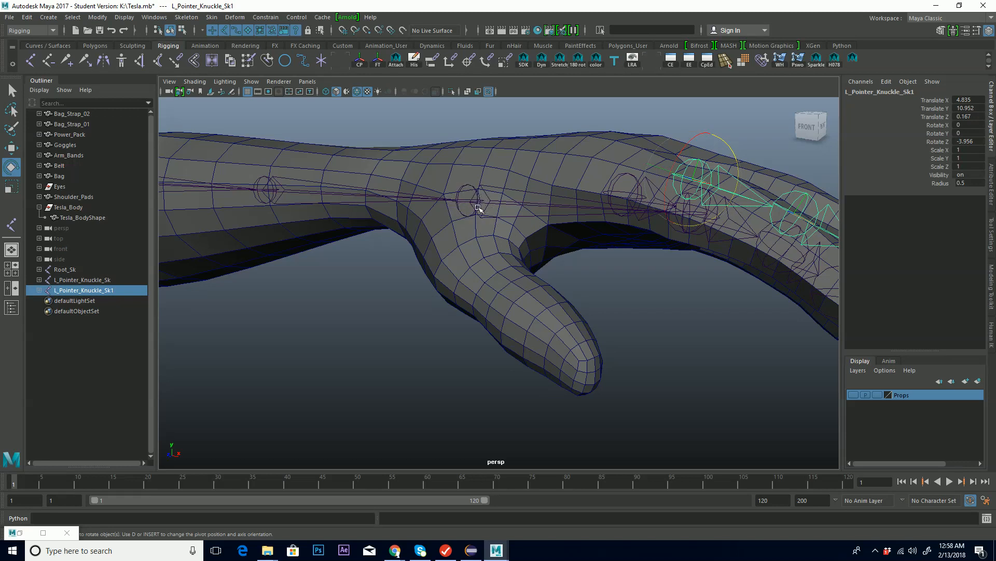
left_click_drag(475, 217, 510, 238, "alt")
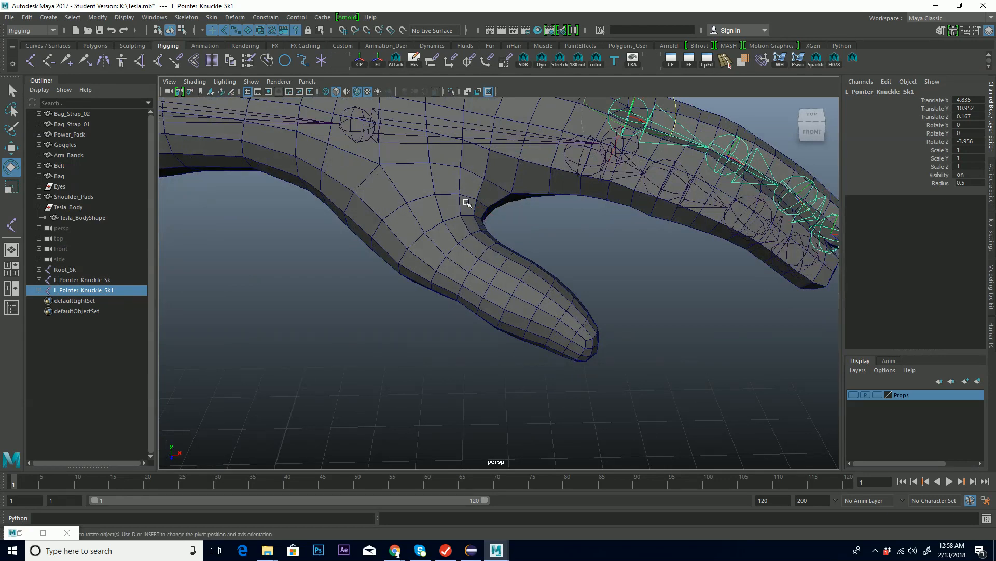
middle_click_drag(372, 131, 424, 245, "alt")
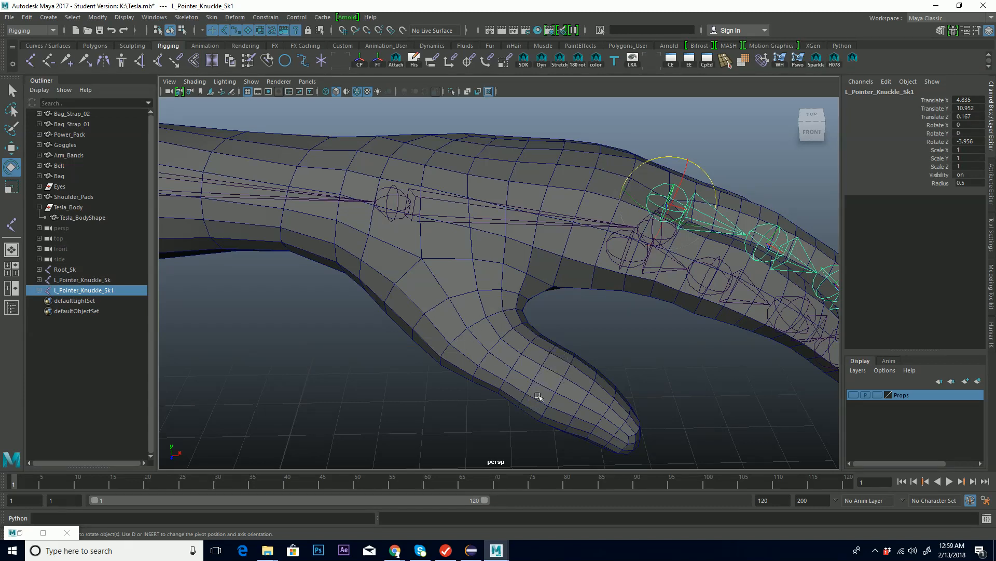
middle_click_drag(589, 332, 575, 312, "alt")
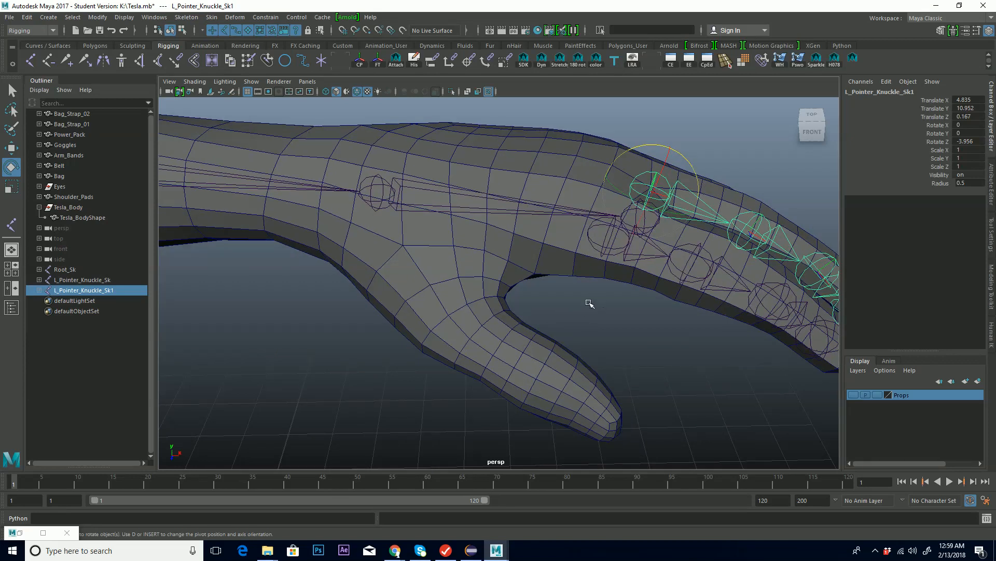
right_click_drag(589, 303, 452, 340, "alt")
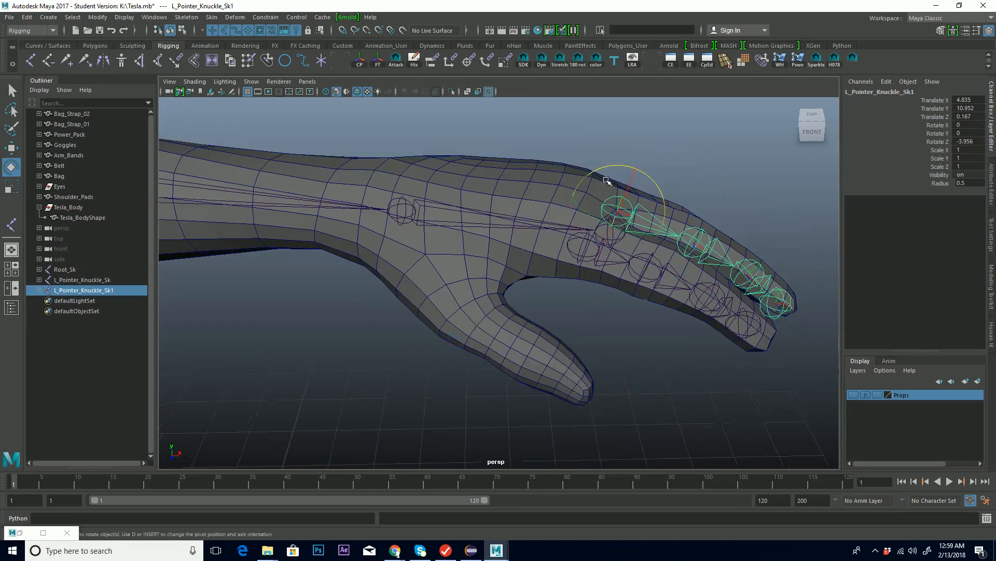
middle_click_drag(374, 230, 678, 426, "alt")
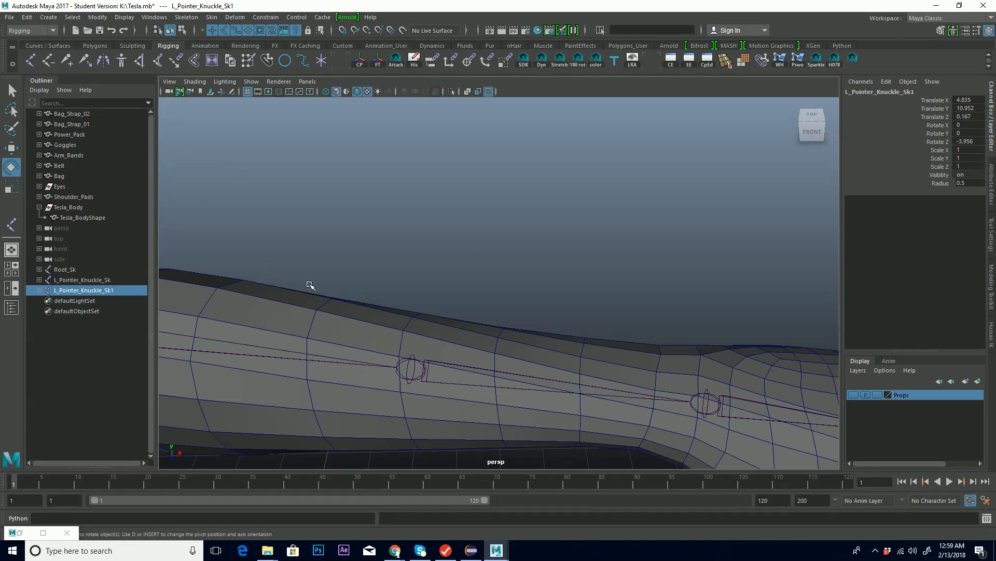
Frame the whole Tesla_Body mesh, clear the selection and inspect the skeleton in the torso, shoulder and head
left_click(474, 347)
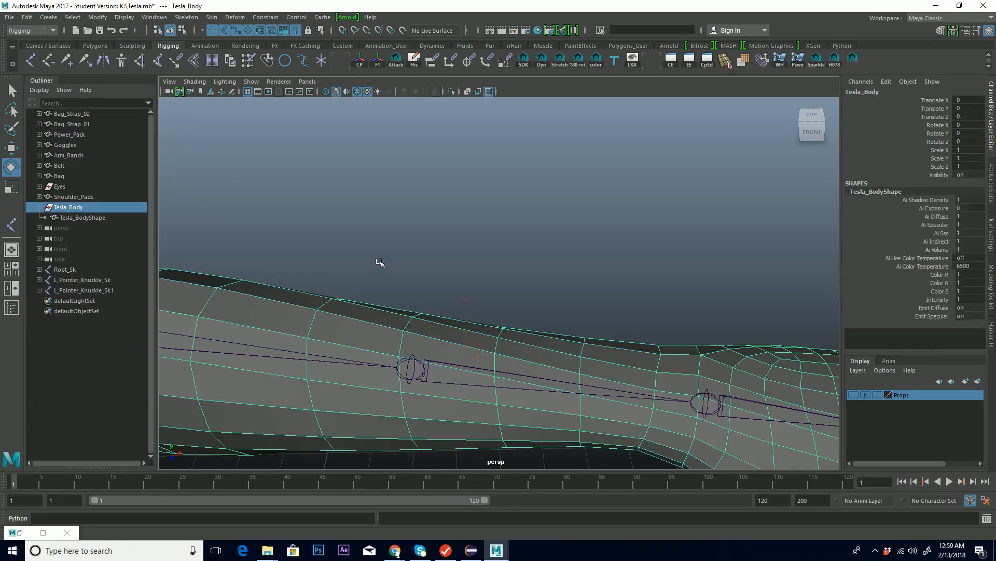
key("f")
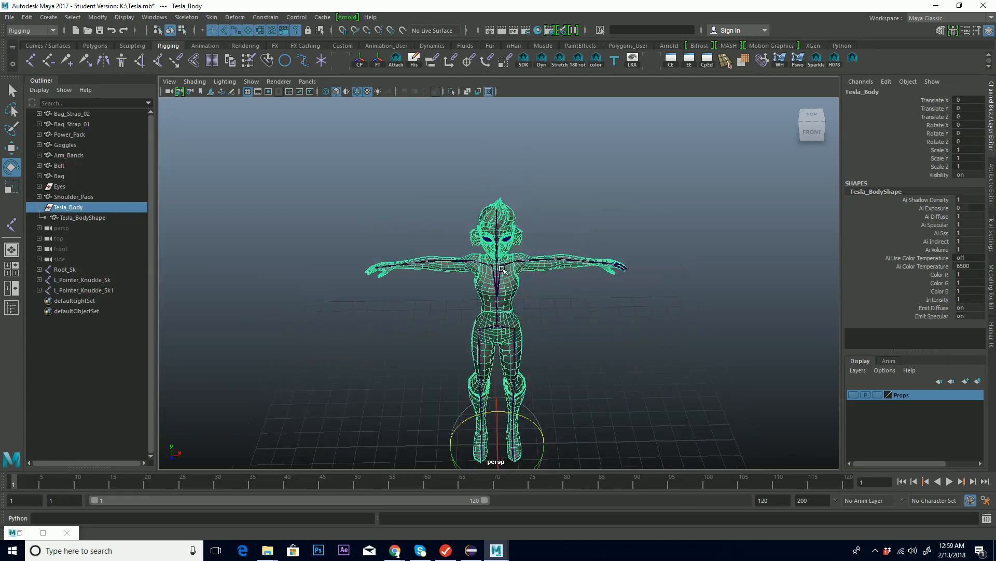
left_click_drag(504, 249, 478, 249, "alt")
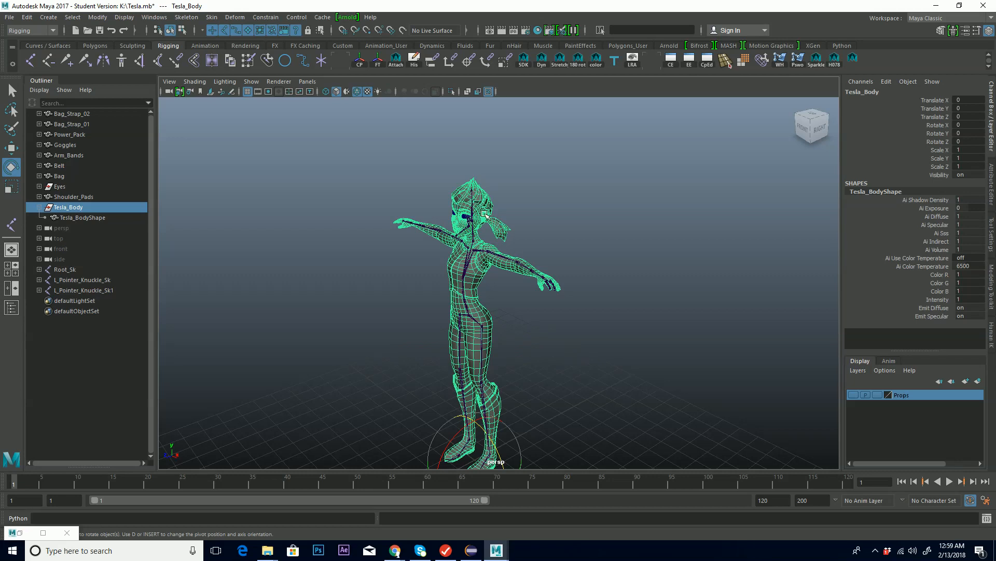
left_click(521, 233)
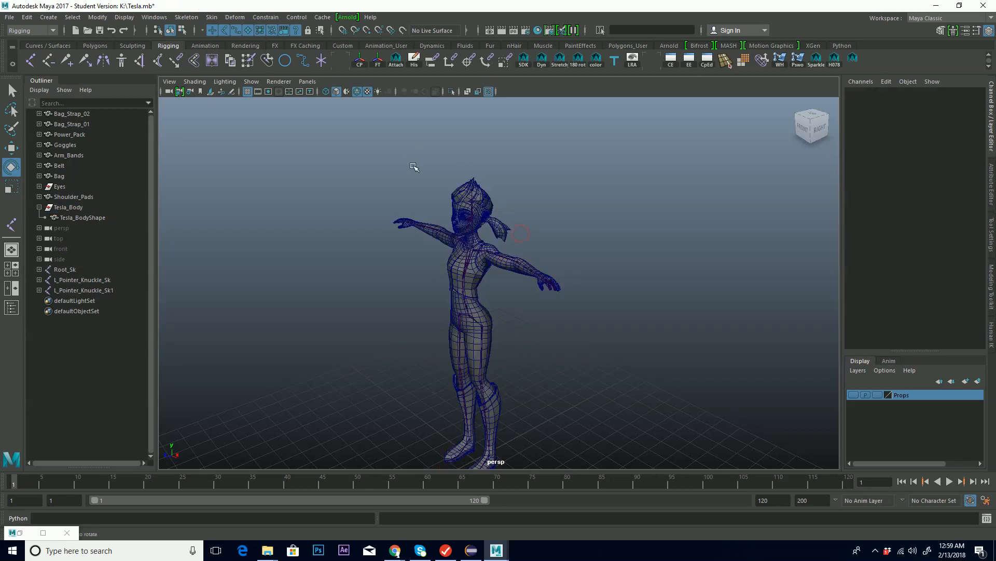
right_click_drag(502, 267, 714, 196, "alt")
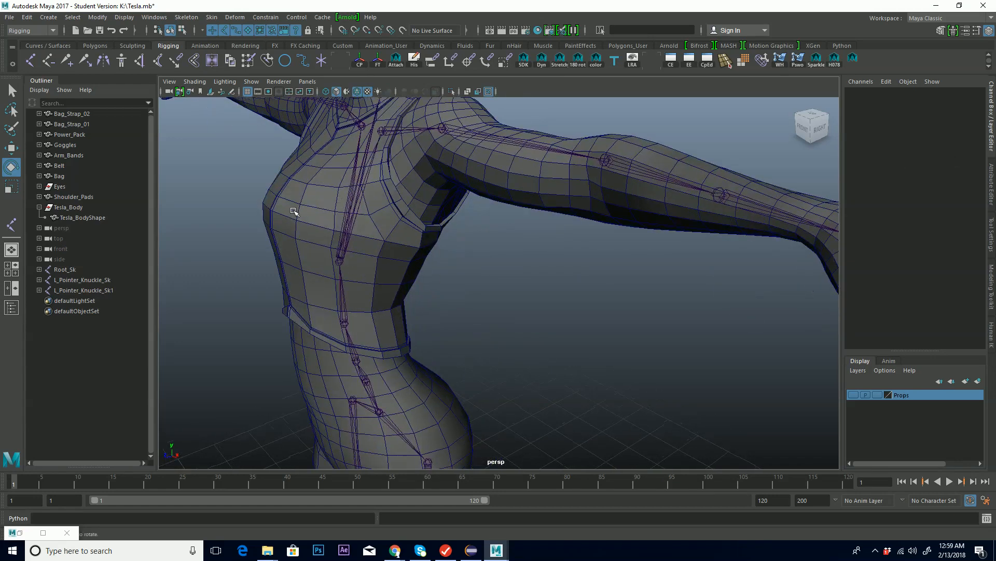
middle_click_drag(530, 189, 541, 369, "alt")
left_click_drag(542, 370, 527, 349, "alt")
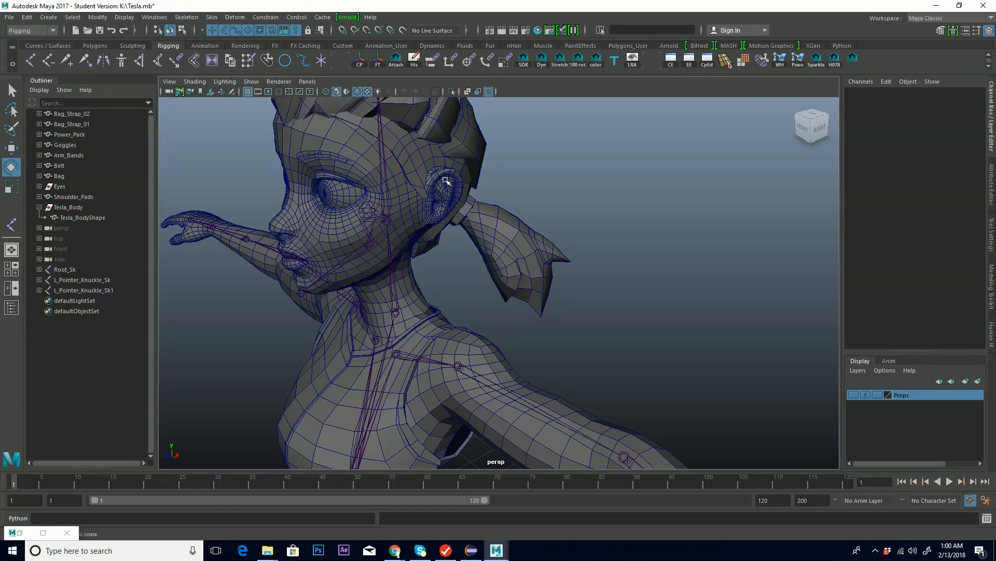
Select the character's left eyeball mesh on its own, without the Tesla_Body mesh
left_click_drag(491, 229, 569, 230, "alt")
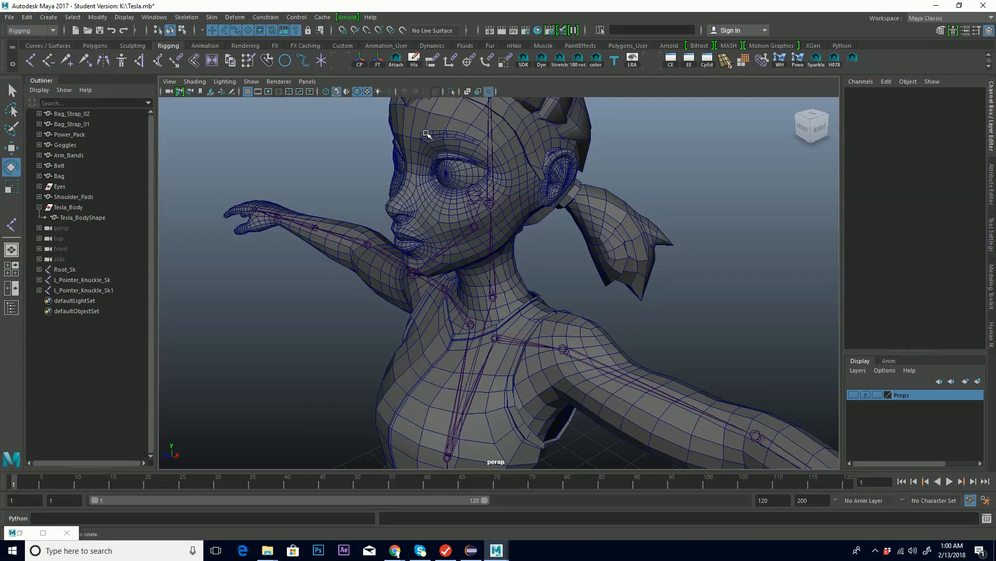
left_click_drag(441, 164, 459, 237, "alt")
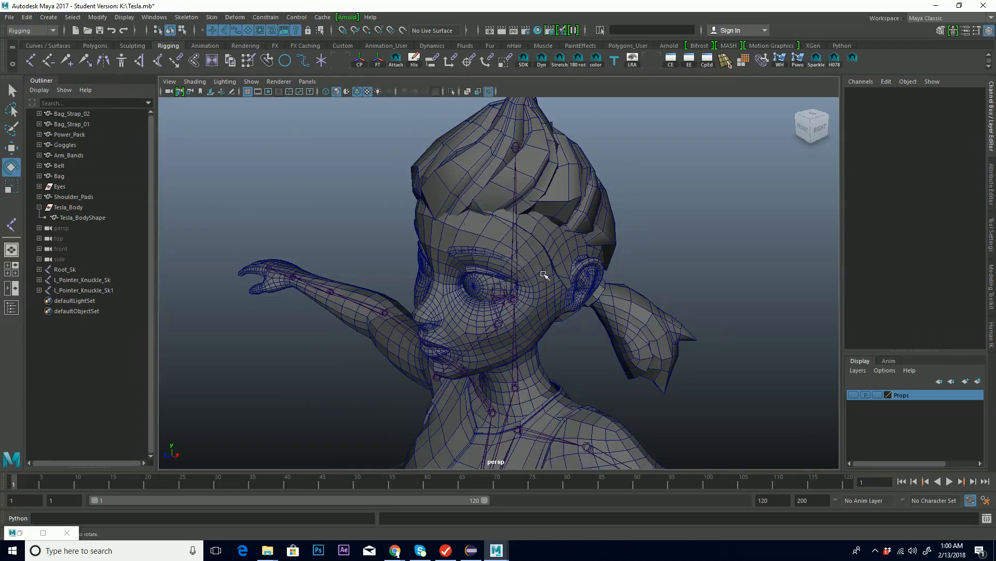
mouse_move(556, 316)
middle_mouse_down("alt")
mouse_move(564, 254)
mouse_move(585, 229)
mouse_move(476, 100)
mouse_move(509, 151)
mouse_move(573, 310)
middle_mouse_up("alt")
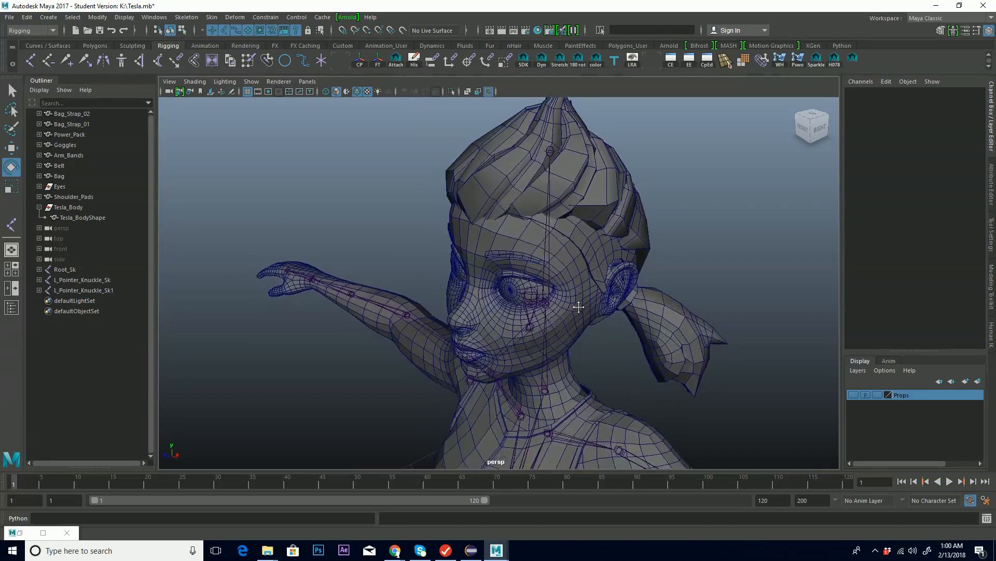
left_click_drag(584, 306, 579, 296, "alt")
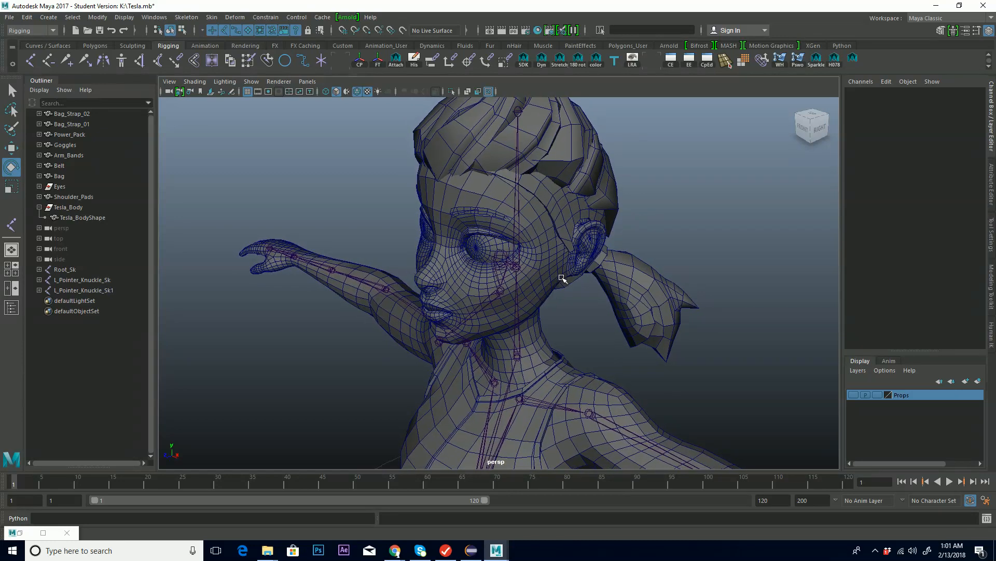
mouse_move(559, 263)
middle_mouse_down("alt")
mouse_move(531, 276)
mouse_move(589, 267)
mouse_move(545, 276)
mouse_move(570, 261)
mouse_move(581, 273)
mouse_move(562, 254)
mouse_move(574, 265)
middle_mouse_up("alt")
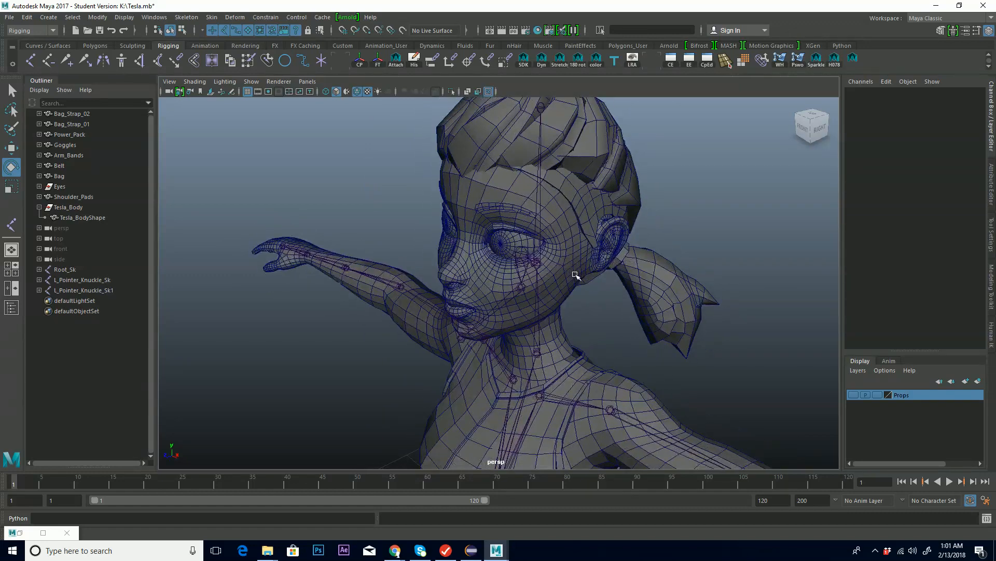
middle_click_drag(578, 270, 562, 238, "alt")
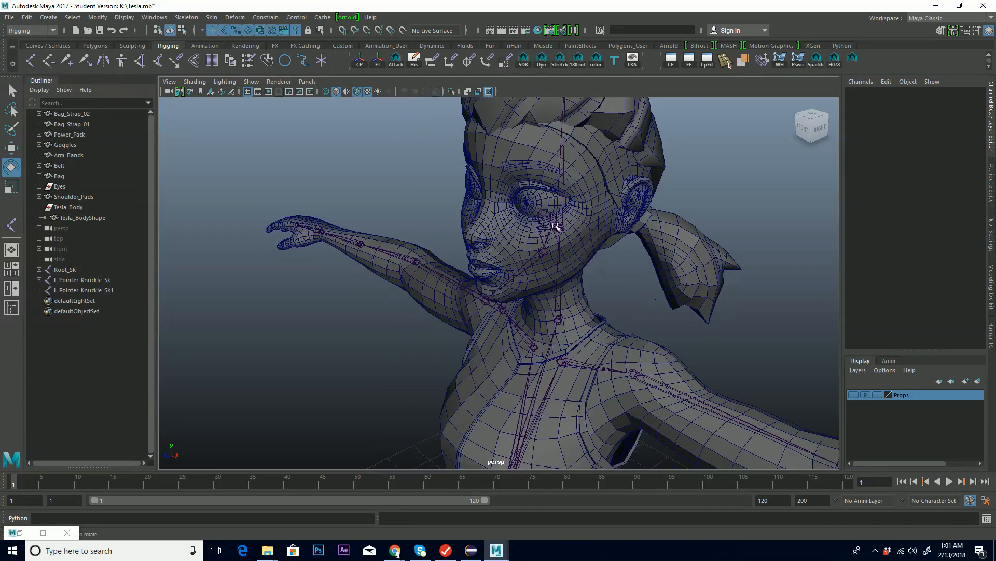
left_click(569, 242)
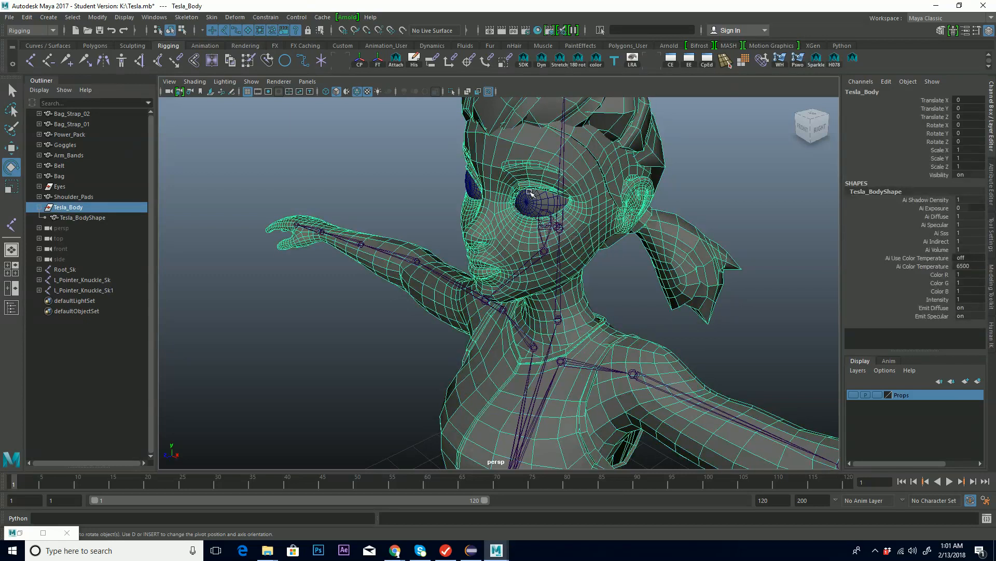
left_click(537, 200)
Examine the left eyeball from the front, from above and at several distances, comparing its position with the head joints
left_click_drag(579, 233, 598, 242, "alt")
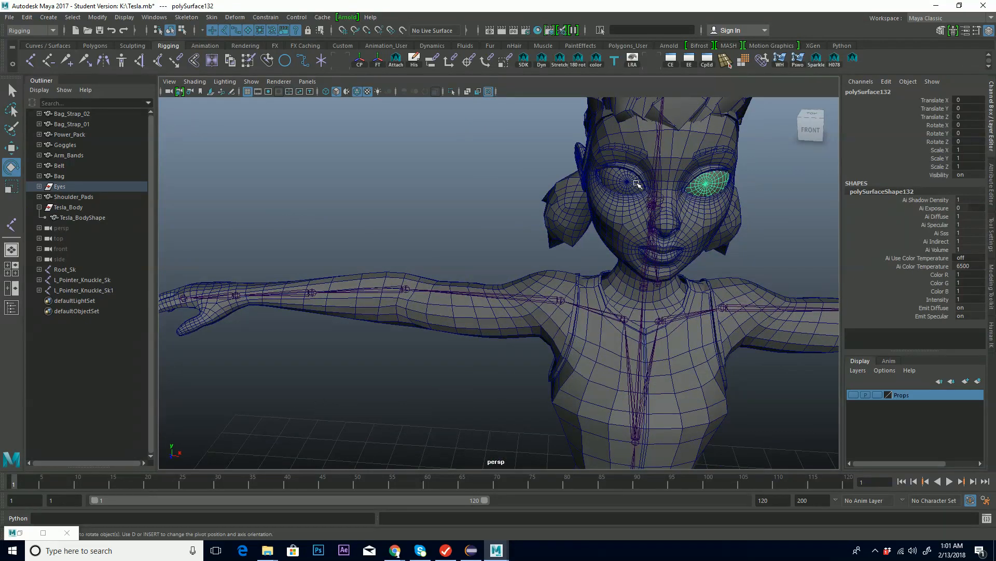
middle_click_drag(731, 200, 621, 213, "alt")
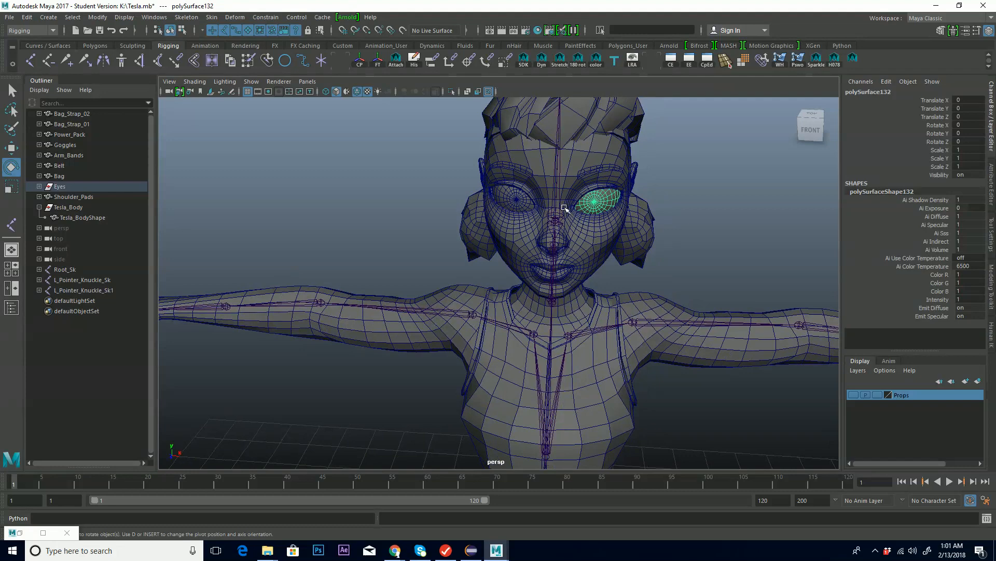
right_click_drag(562, 217, 728, 155, "alt")
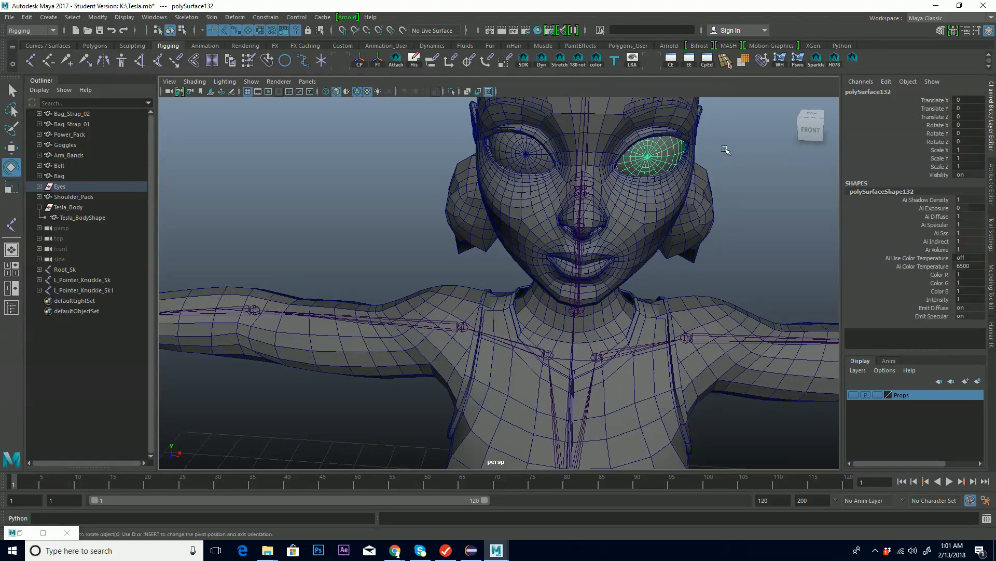
left_click_drag(635, 219, 601, 235, "alt")
scroll(590, 230, "up", 4)
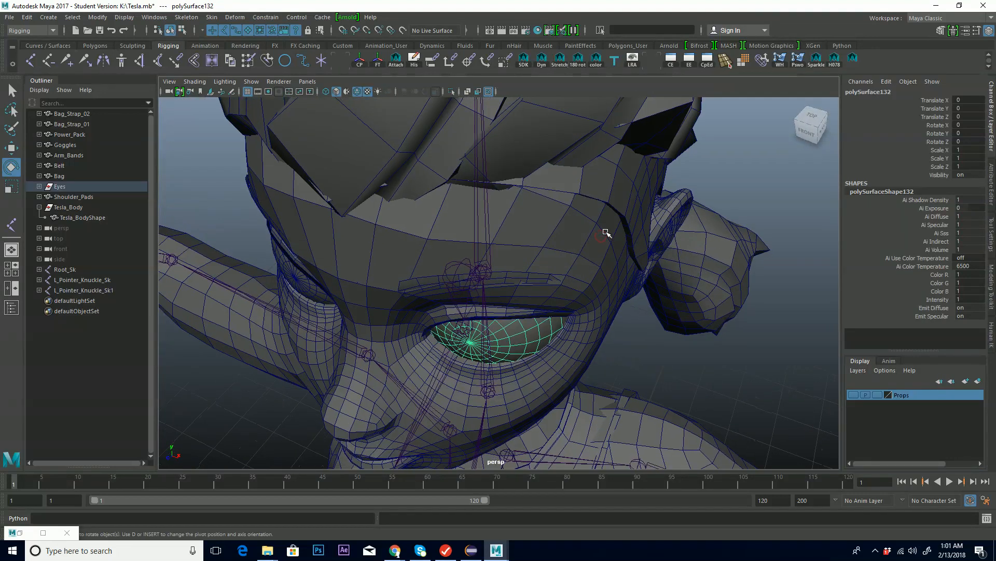
left_click_drag(589, 275, 601, 240, "alt")
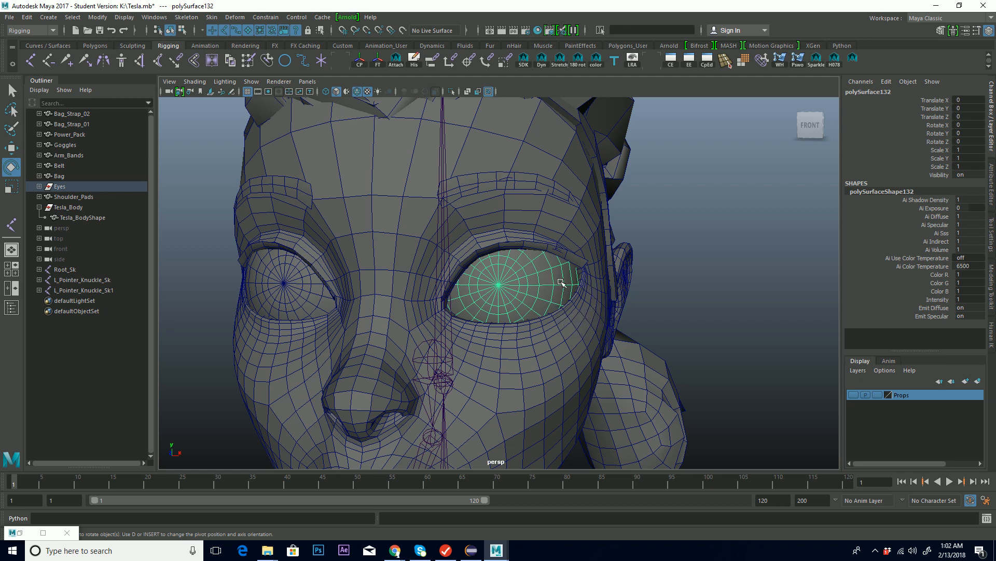
middle_click_drag(540, 296, 579, 256, "alt")
right_click_drag(623, 273, 391, 389, "alt")
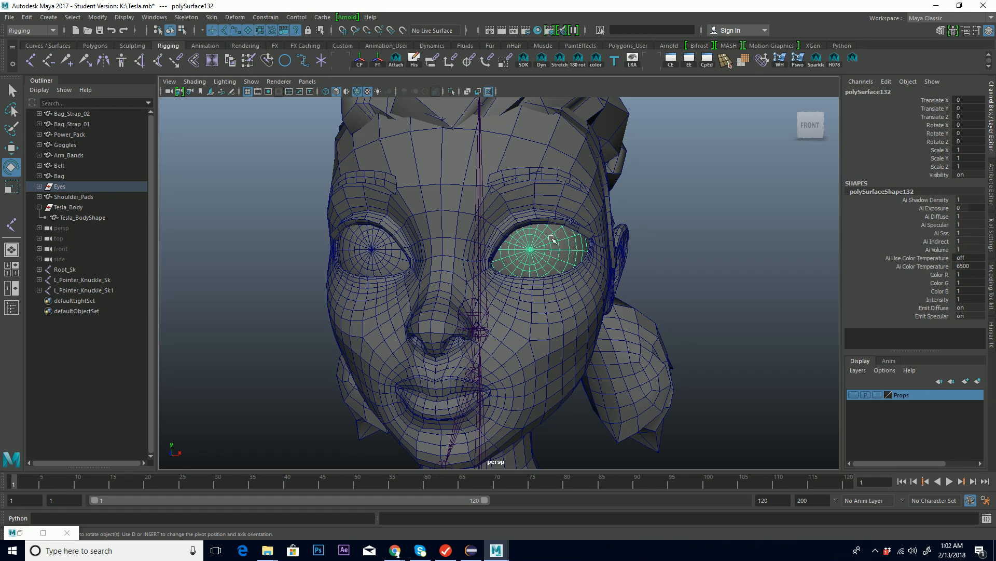
middle_click_drag(576, 309, 634, 260, "alt")
right_click_drag(636, 259, 606, 258, "alt")
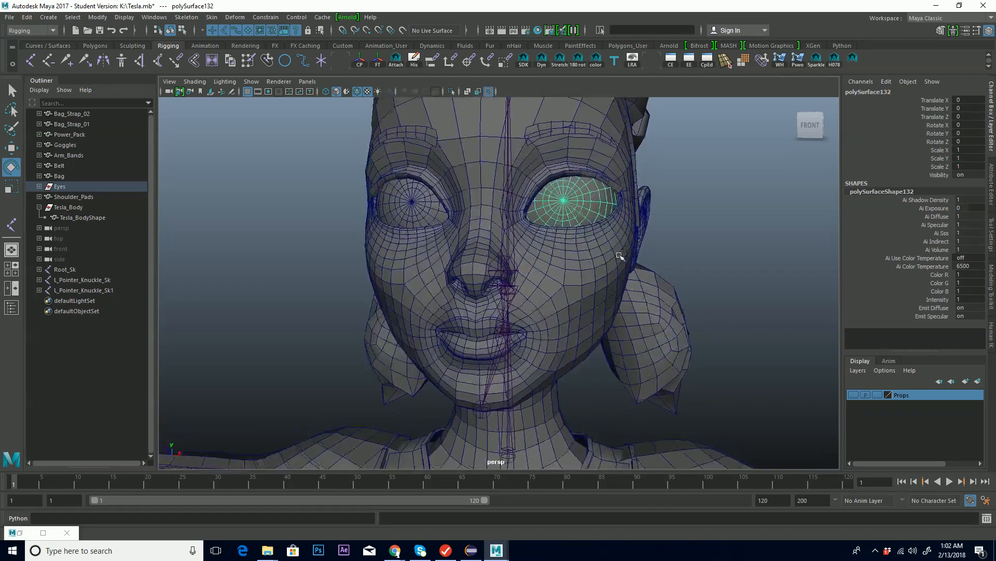
right_click_drag(605, 150, 604, 200, "alt")
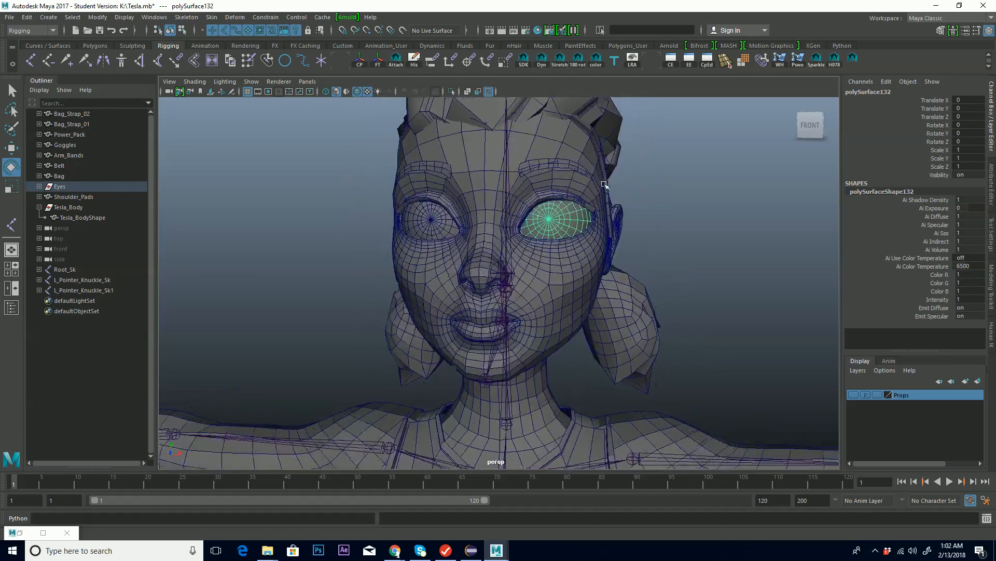
left_click_drag(619, 175, 604, 133, "alt")
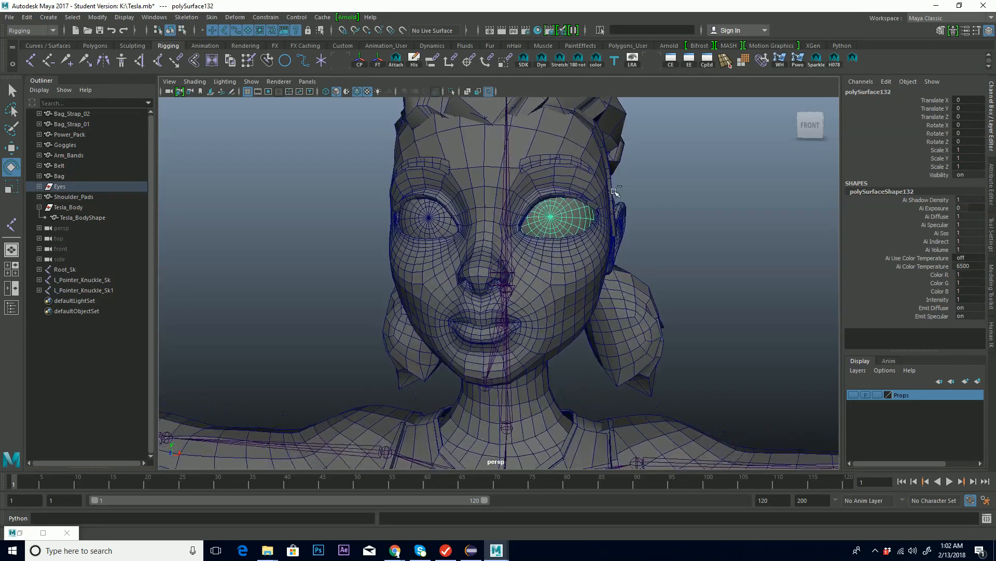
right_click_drag(617, 209, 632, 225, "alt")
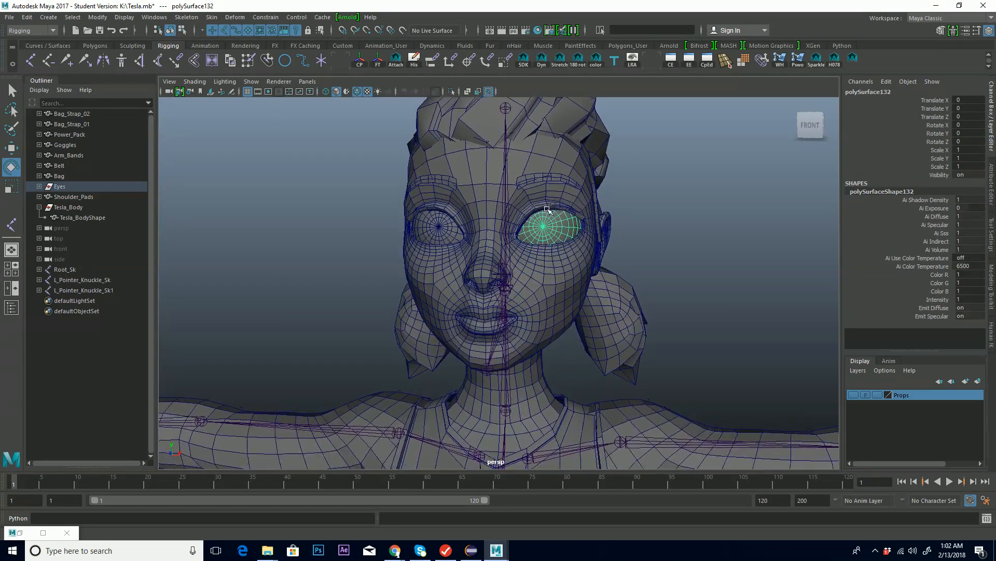
key("super")
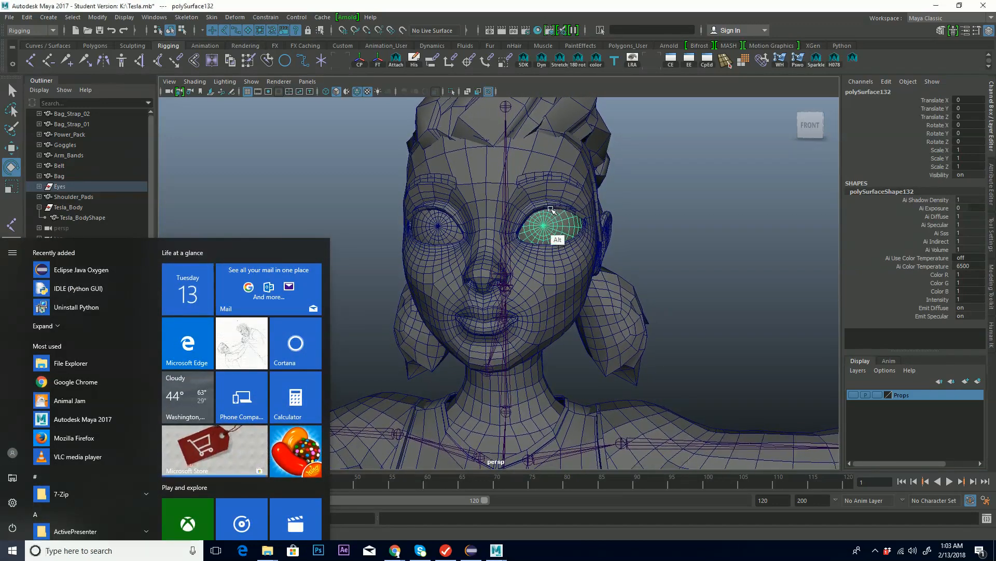
left_click(551, 210)
right_click_drag(553, 209, 981, 555, "alt")
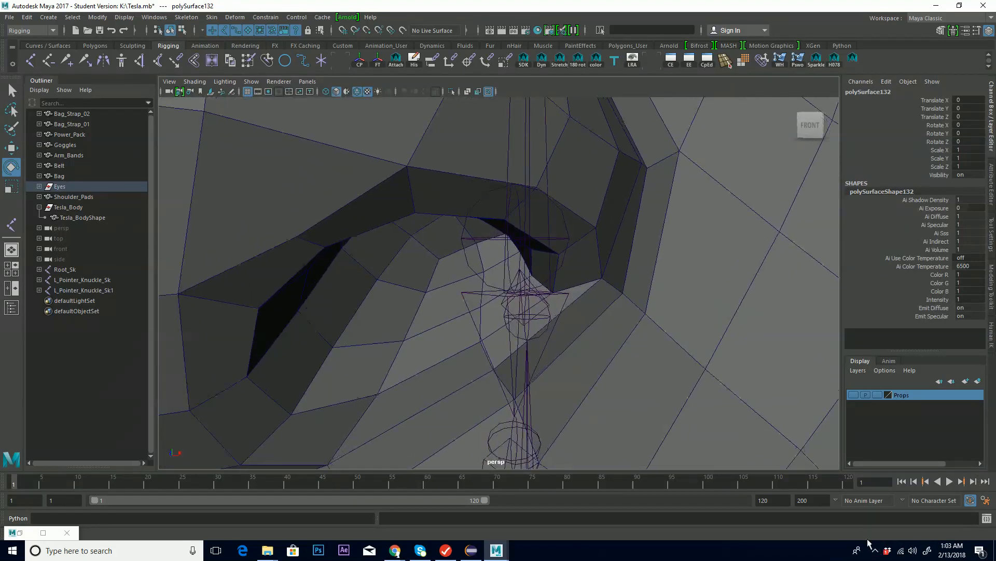
left_click(876, 554)
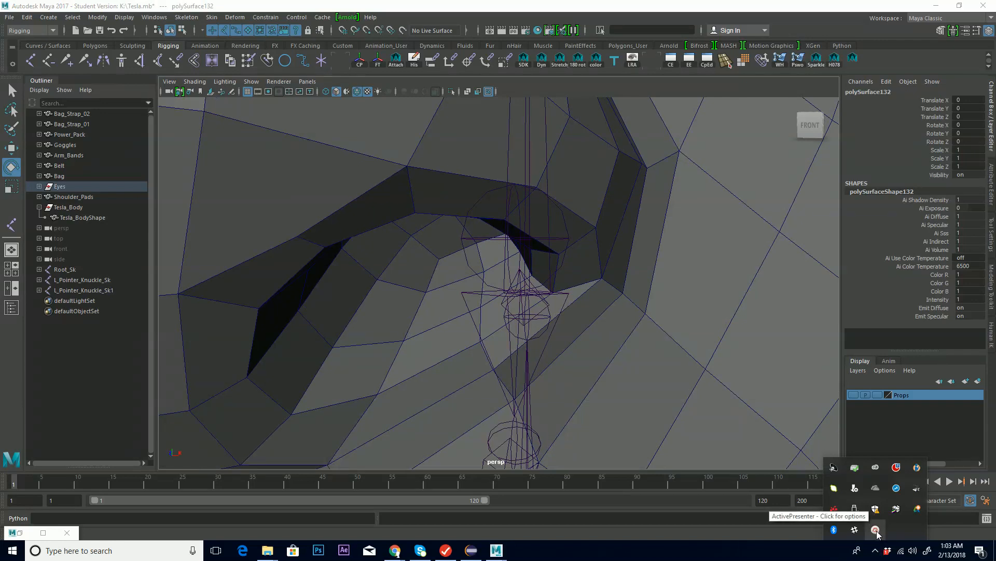
left_click(876, 530)
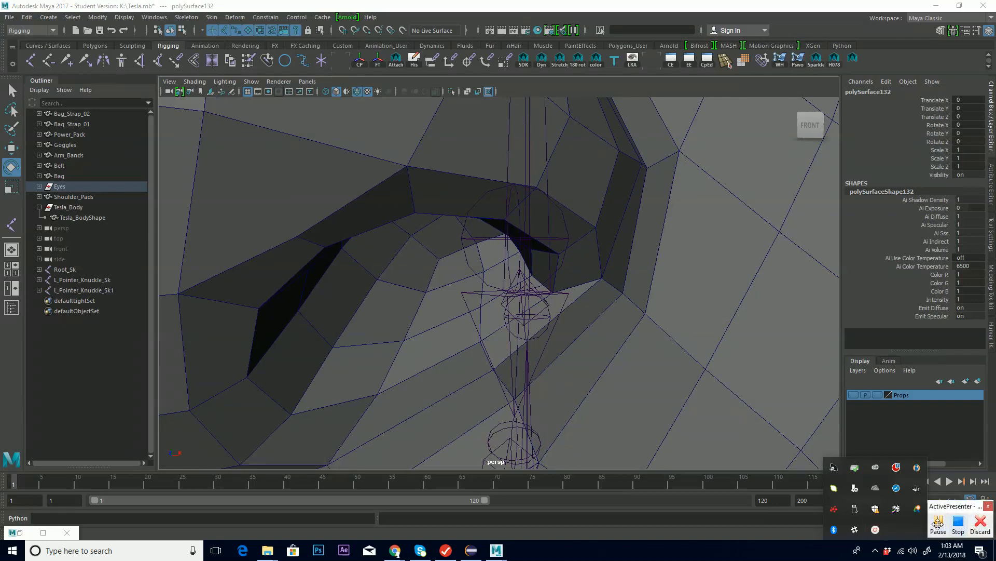
left_click(941, 522)
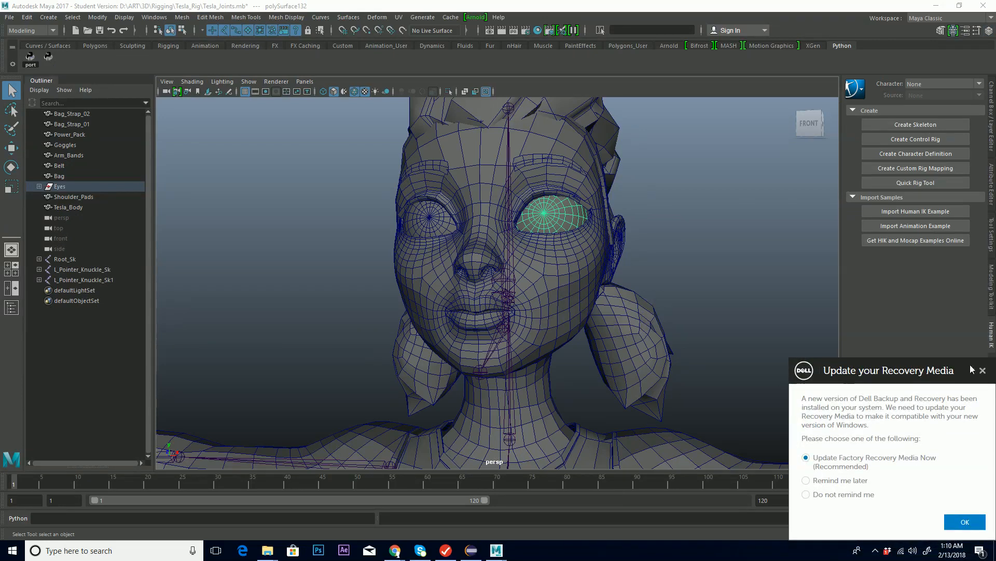
Dismiss the recovery media notice and center the pivot of the selected left eyeball mesh
left_click(983, 371)
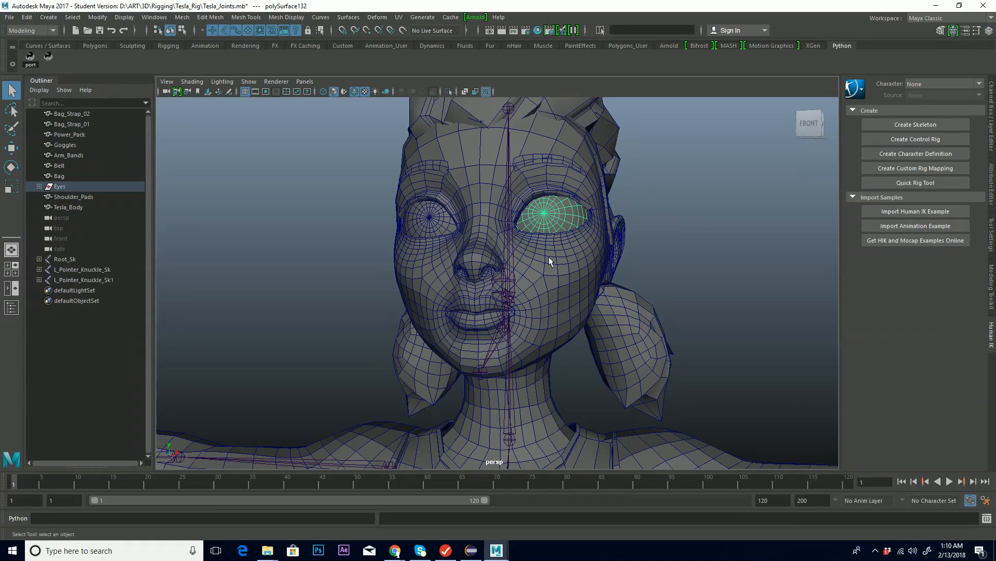
left_click_drag(611, 218, 587, 251, "alt")
left_click_drag(448, 227, 481, 236, "alt")
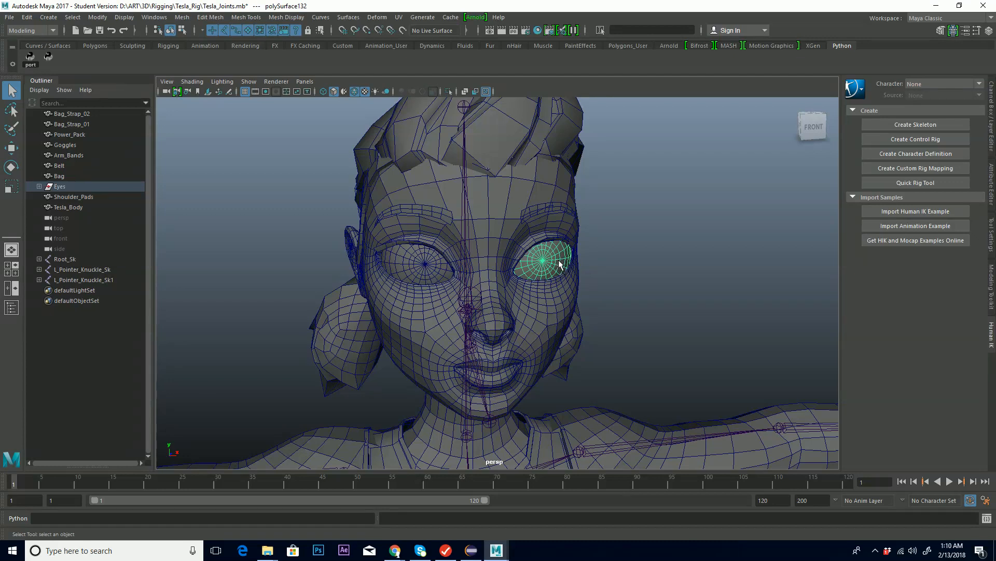
middle_click_drag(574, 296, 577, 208, "alt")
left_click_drag(604, 232, 567, 241, "alt")
right_click_drag(567, 239, 531, 196, "alt")
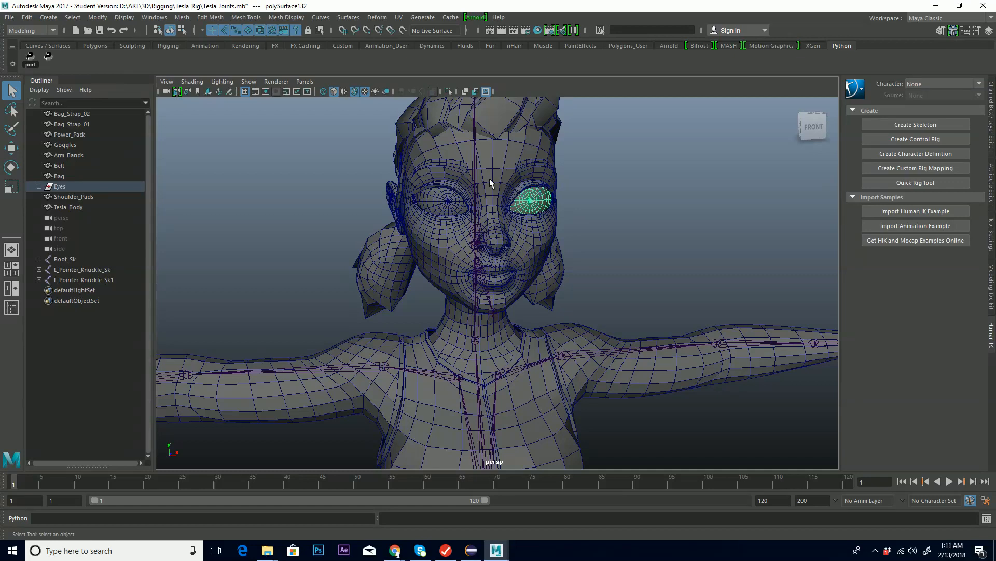
left_click_drag(560, 180, 548, 176, "alt")
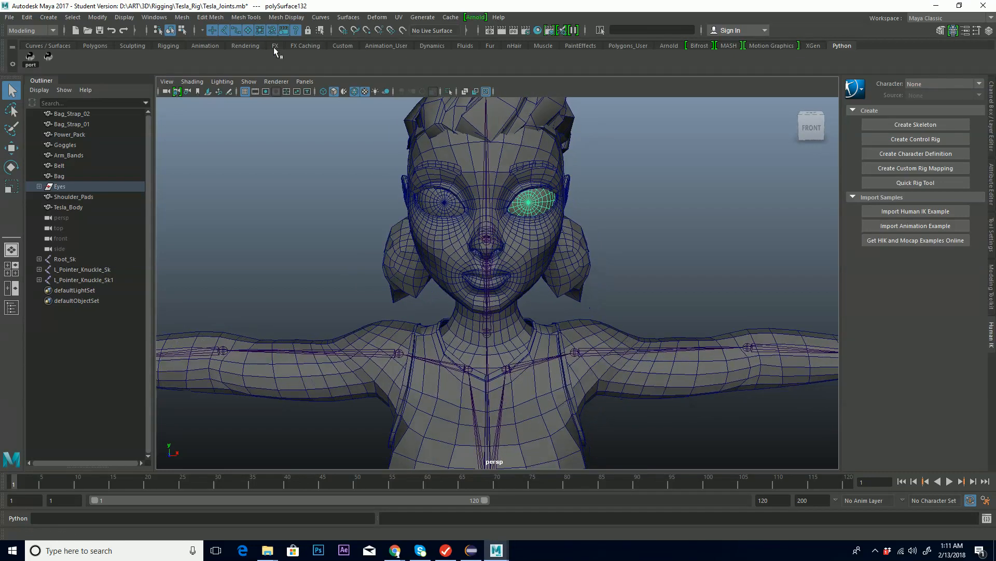
left_click(90, 19)
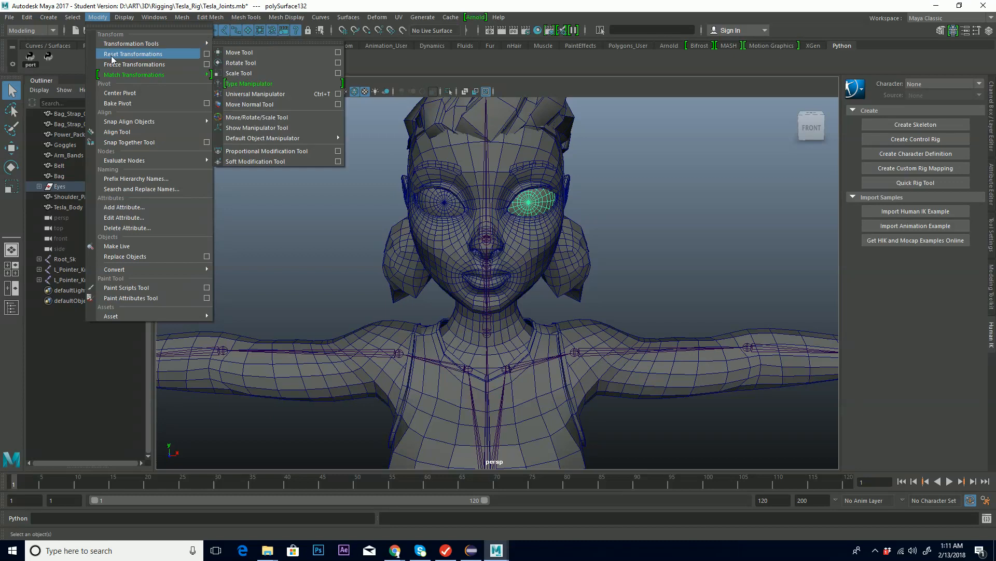
left_click(121, 94)
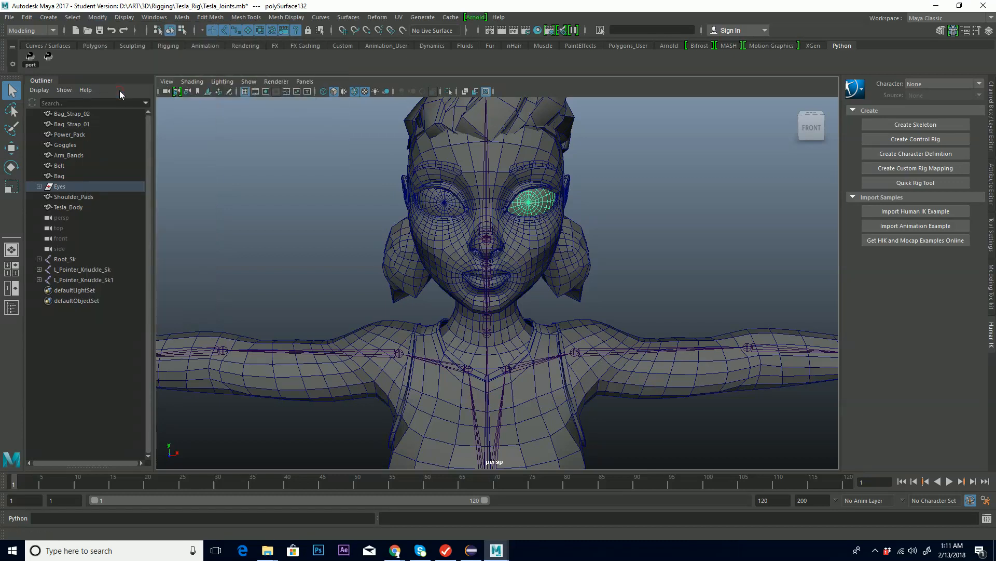
left_click_drag(591, 248, 556, 233, "alt")
key("w")
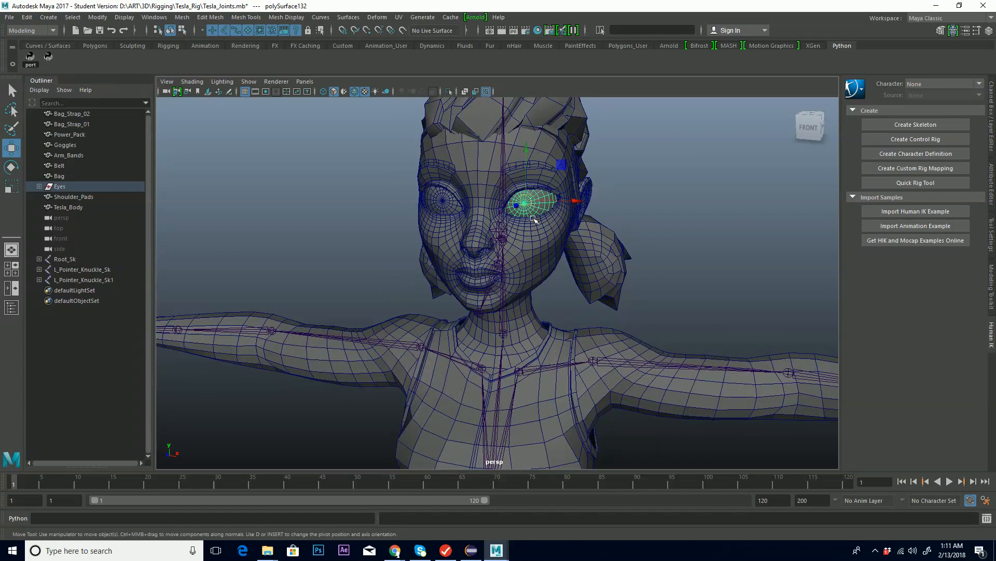
Place a single new joint on the ground grid behind the character, at about X 1.4 and Z -10.6, with the Joint Tool
left_click_drag(540, 233, 571, 236, "alt")
right_click_drag(681, 240, 491, 306, "alt")
middle_click_drag(535, 338, 519, 251, "alt")
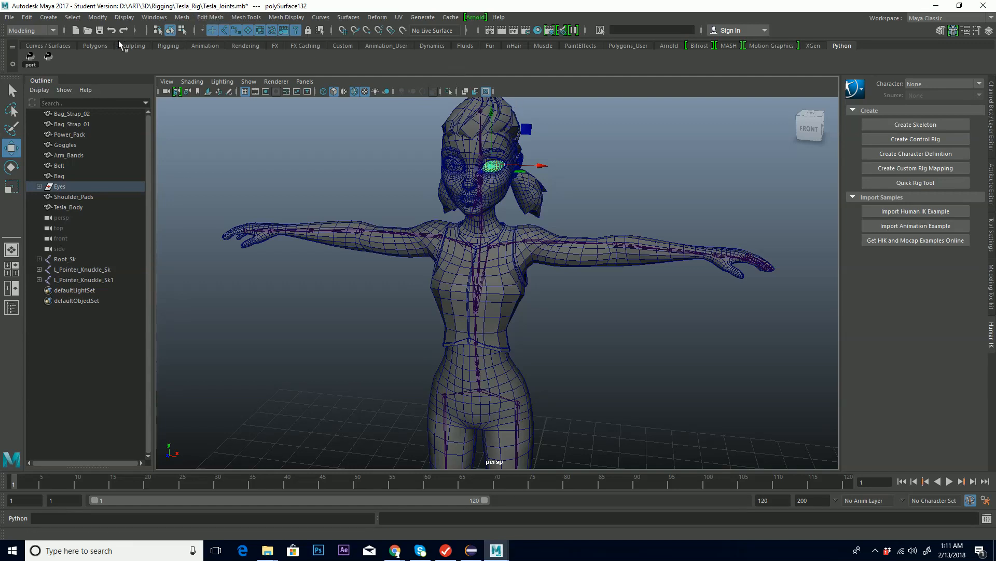
left_click(171, 46)
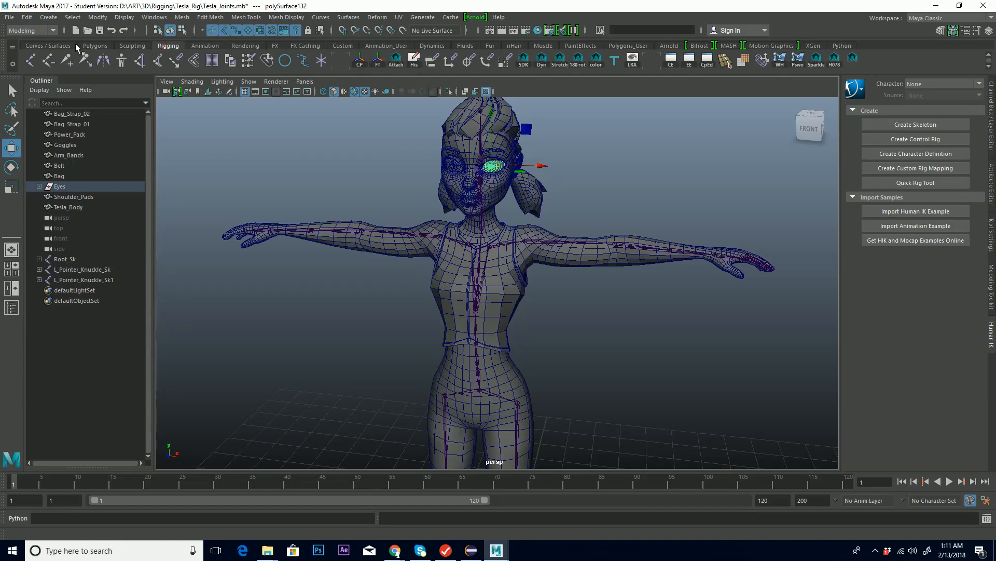
left_click(31, 61)
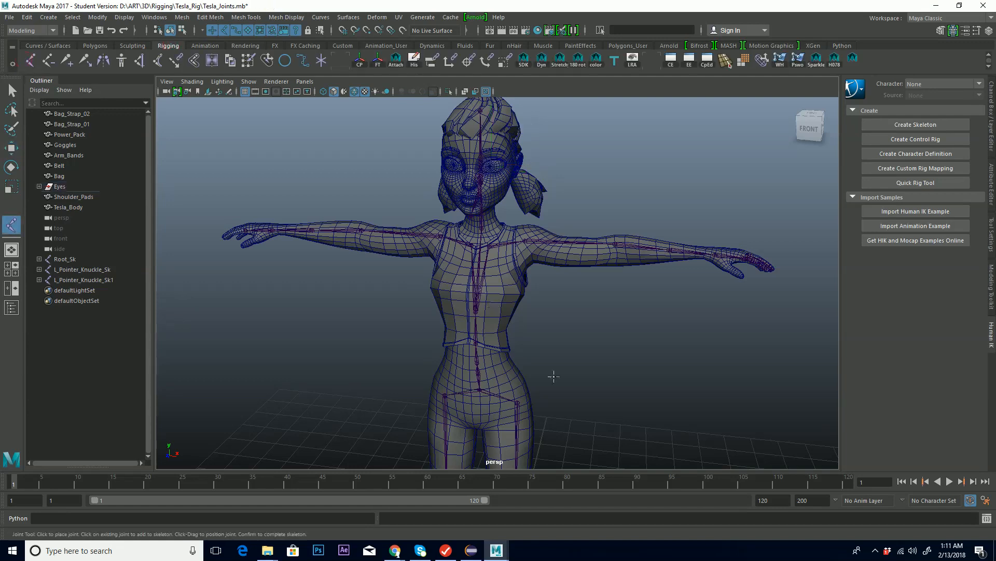
left_click(577, 439)
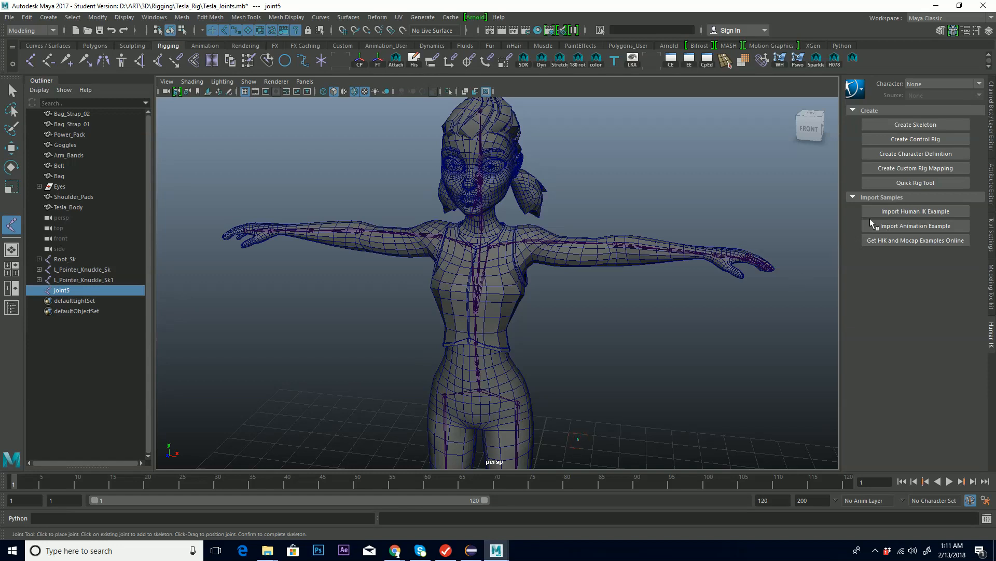
Rename the new joint as L_Eye_Sk
left_click(990, 133)
left_click(900, 92)
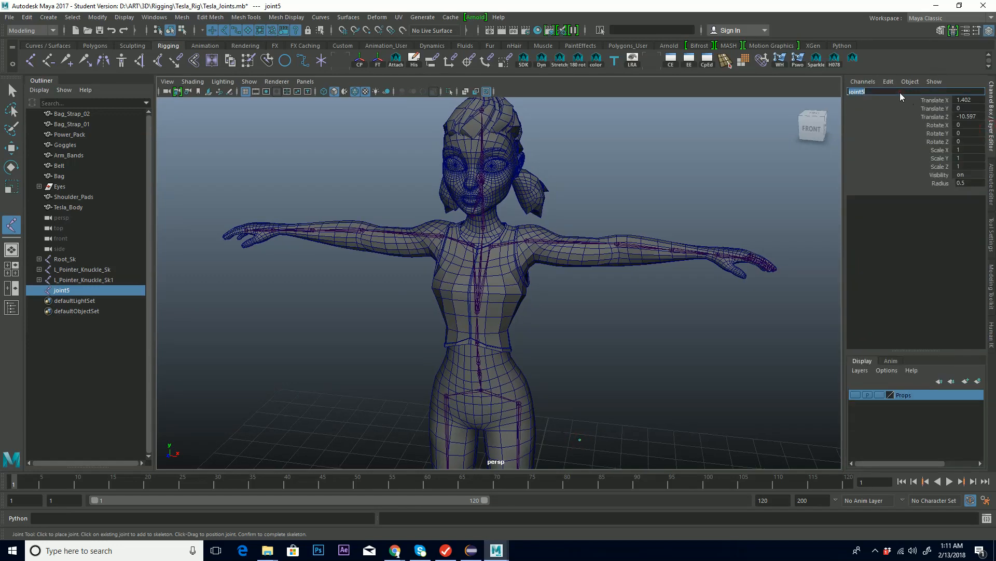
type("L_Eye")
key("Return")
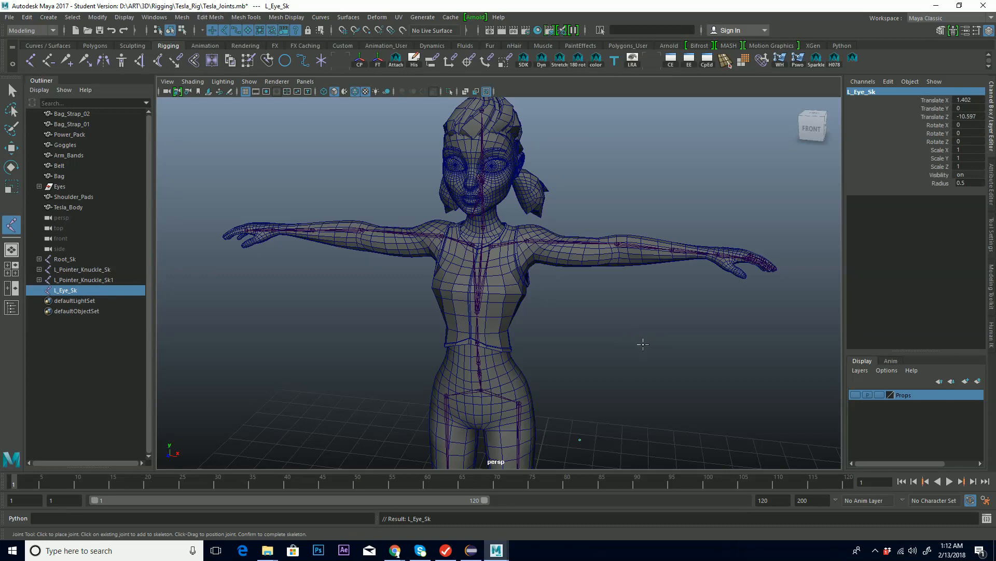
Parent-constrain the L_Eye_Sk joint to the left eyeball mesh with Maintain offset off and all translate and rotate axes included
key("q")
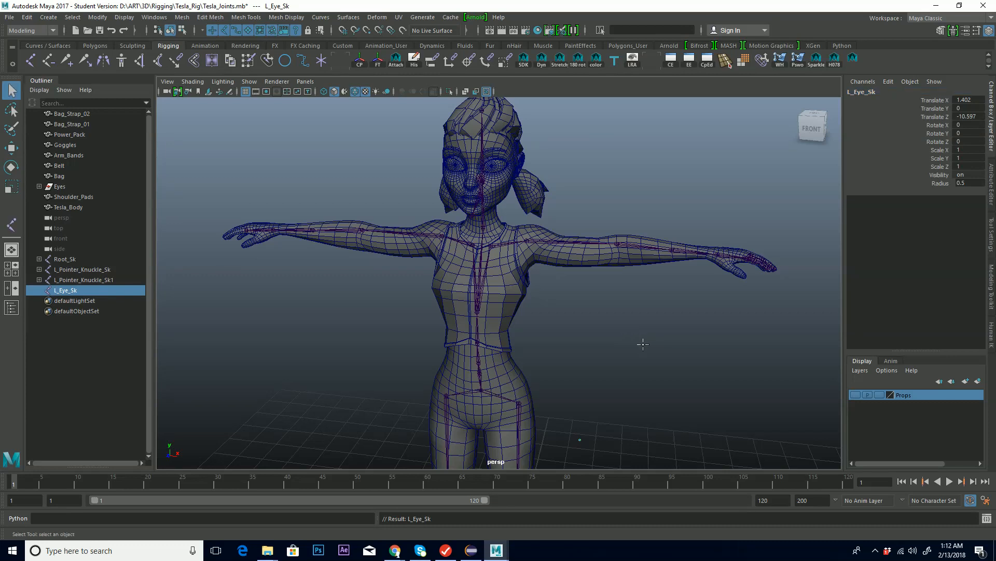
left_click(499, 168)
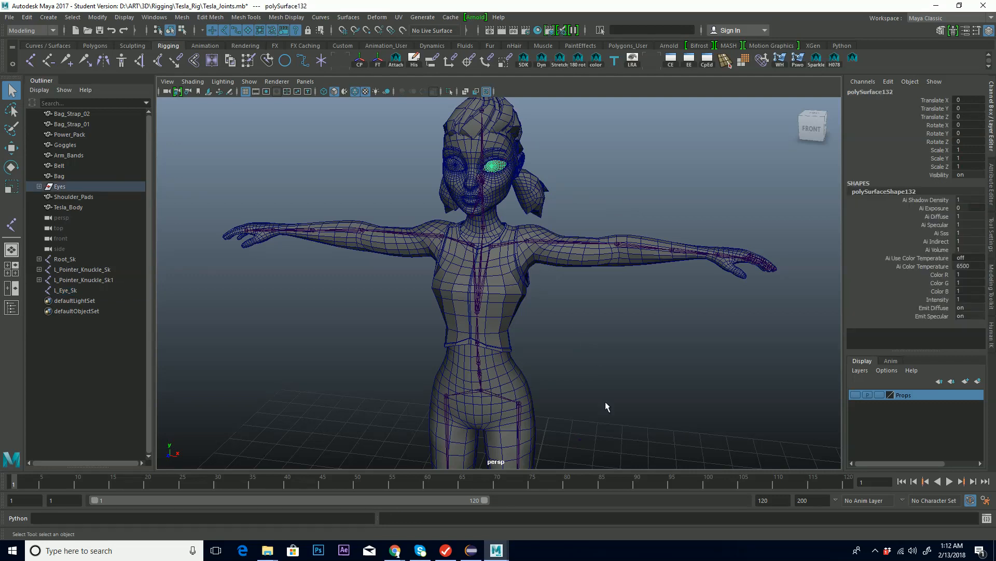
left_click(579, 440, "shift")
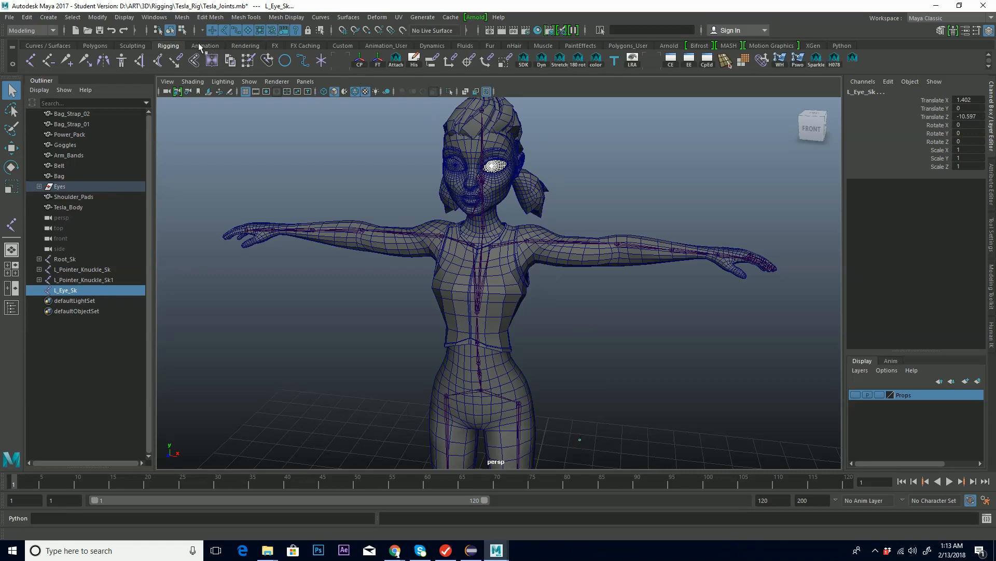
left_click(54, 30)
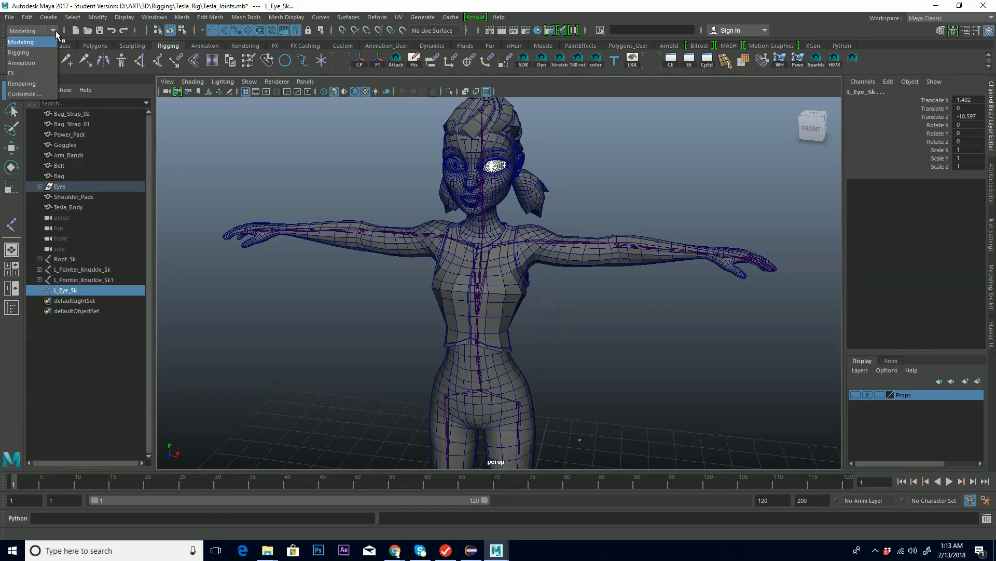
left_click(40, 51)
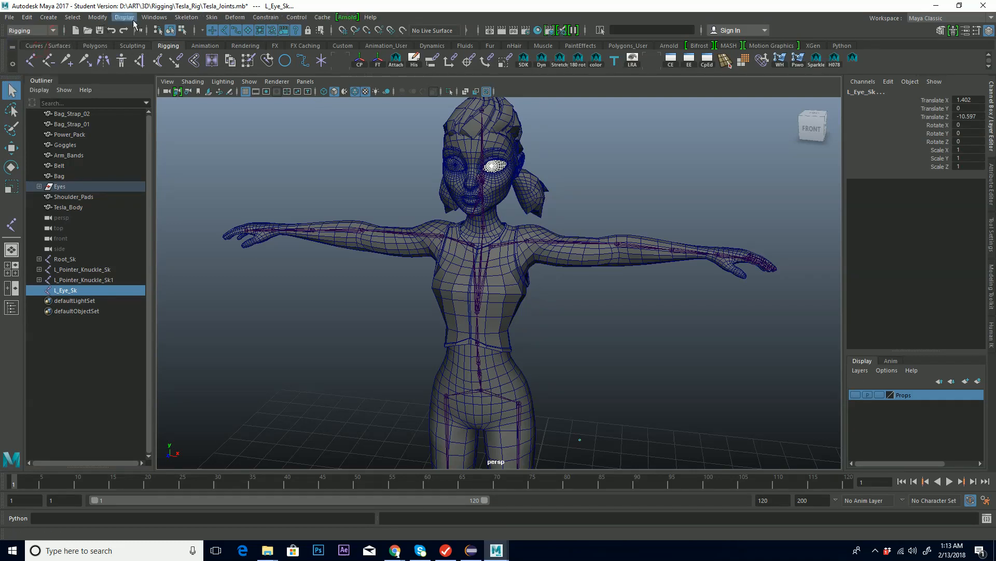
left_click(266, 17)
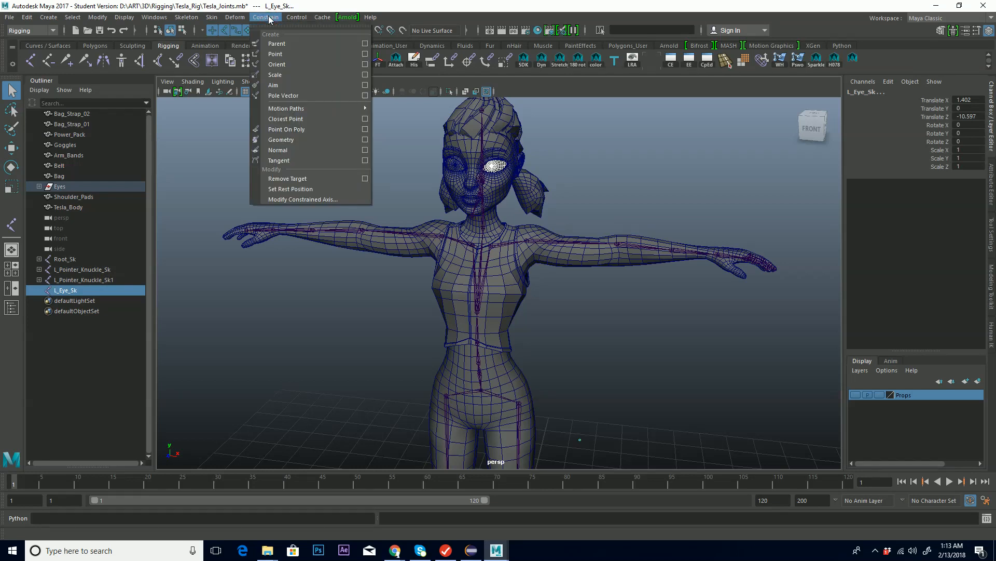
left_click(366, 46)
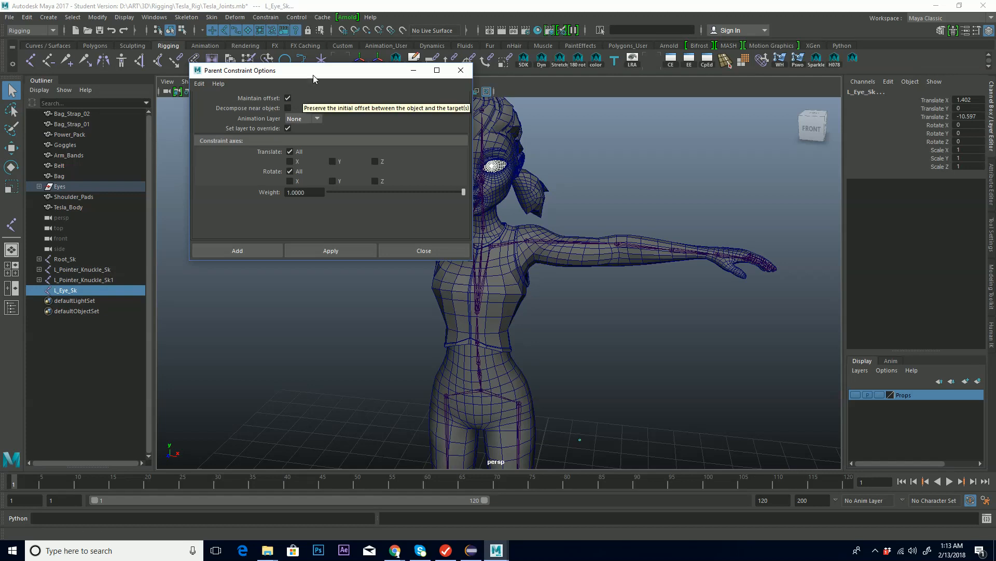
left_click_drag(316, 75, 295, 73)
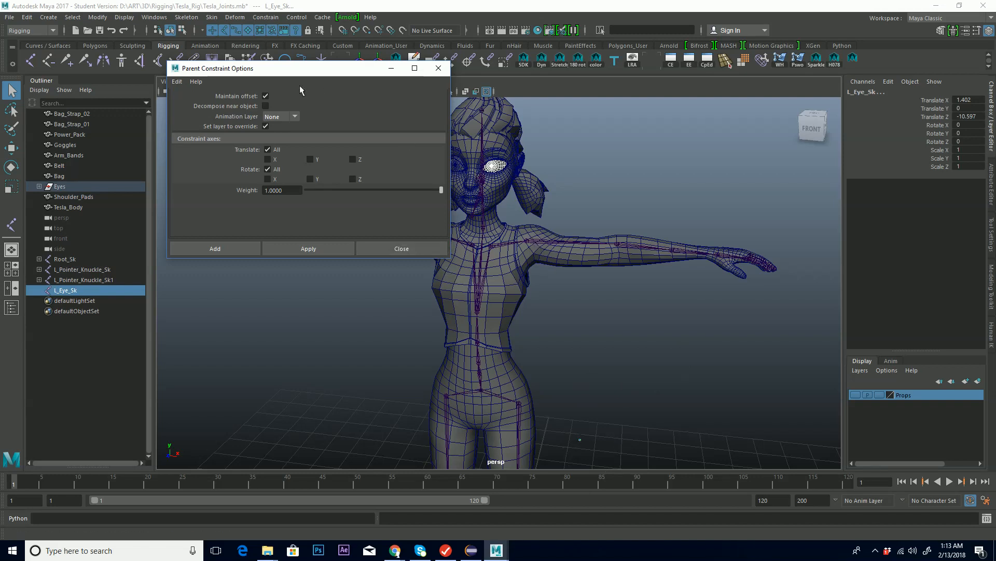
left_click(265, 97)
left_click(321, 246)
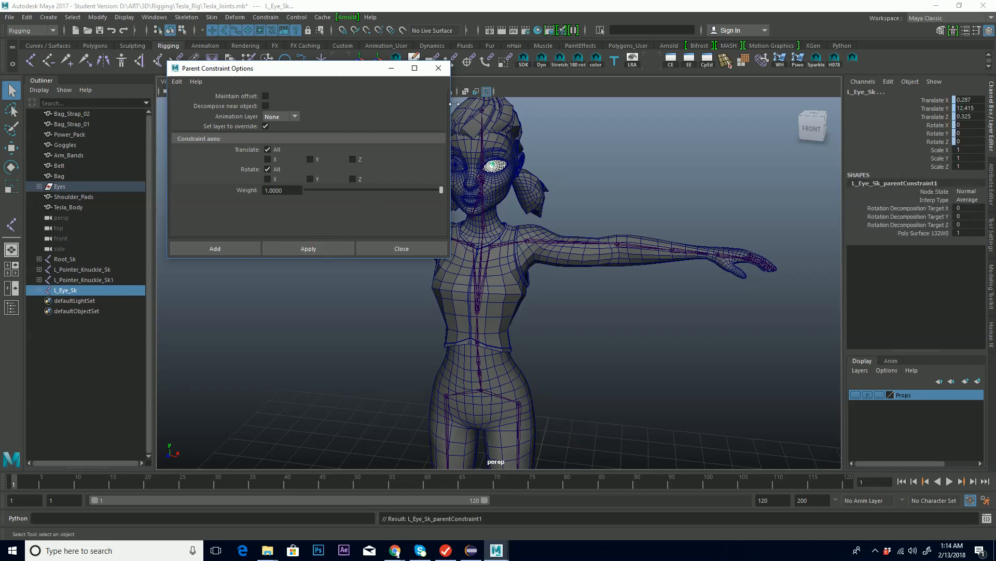
left_click(445, 72)
Delete the parent constraint node beneath the L_Eye_Sk joint
scroll(495, 176, "up", 5)
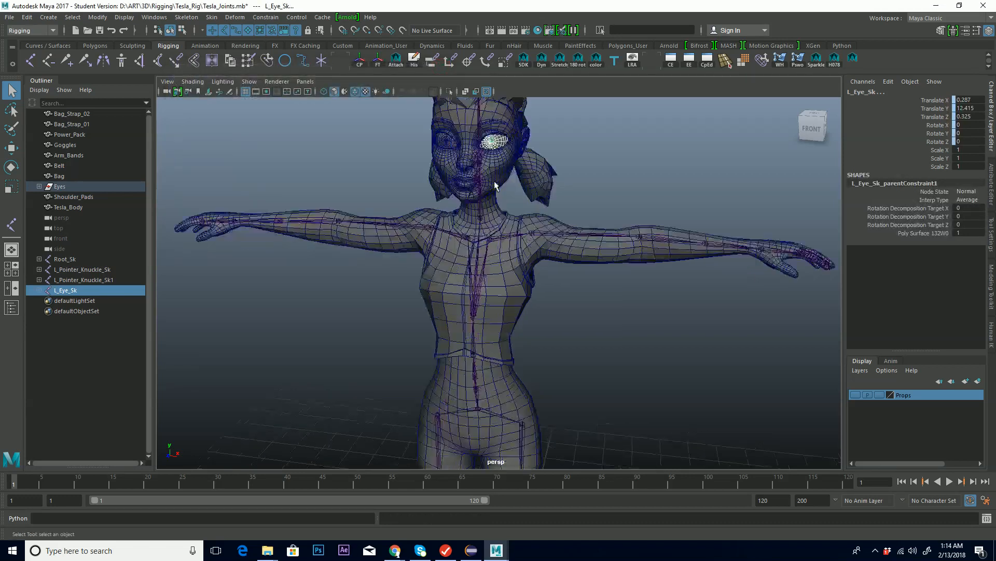
middle_click_drag(495, 185, 555, 279, "alt")
left_click_drag(554, 279, 538, 251, "alt")
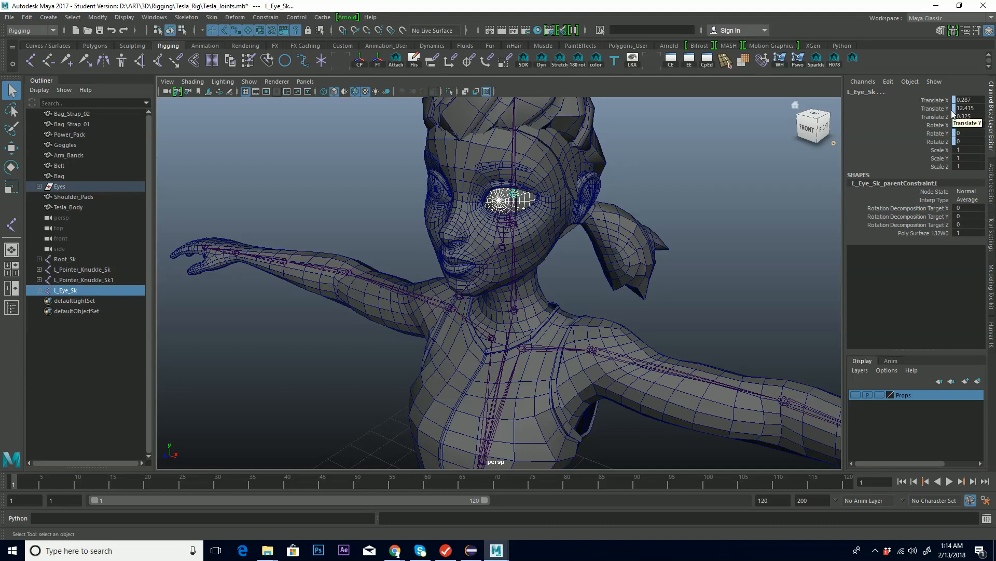
left_click(515, 195)
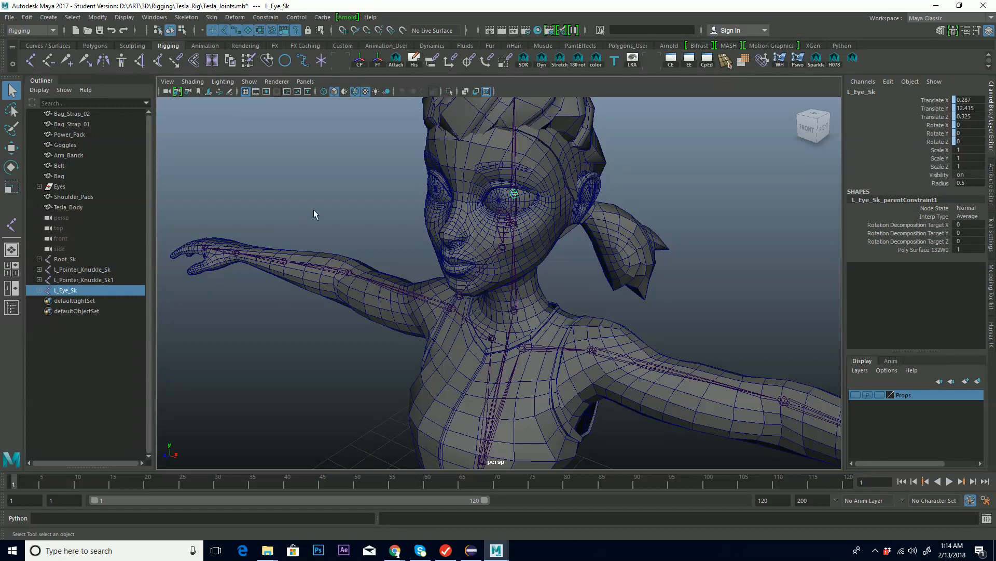
left_click(38, 291)
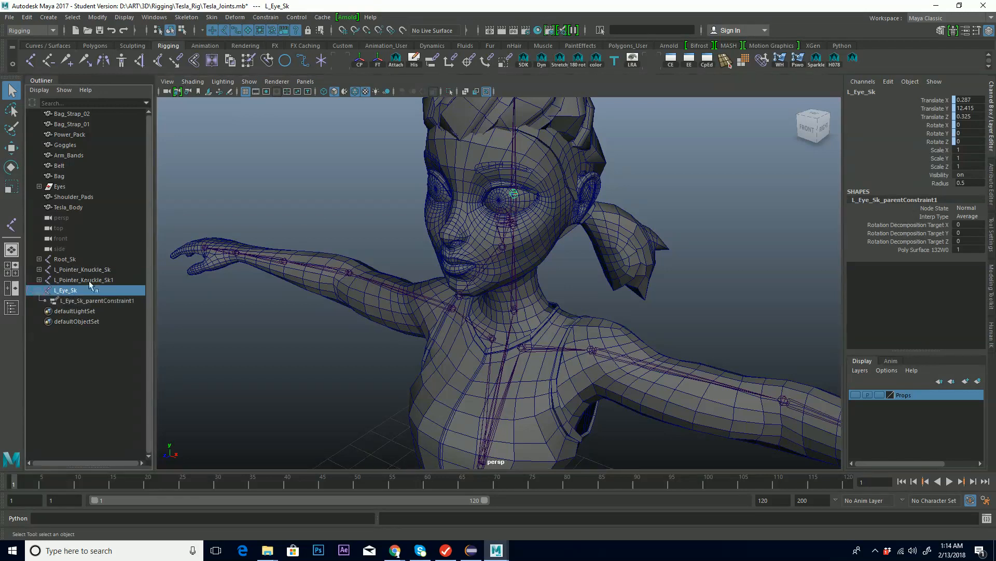
left_click(119, 300)
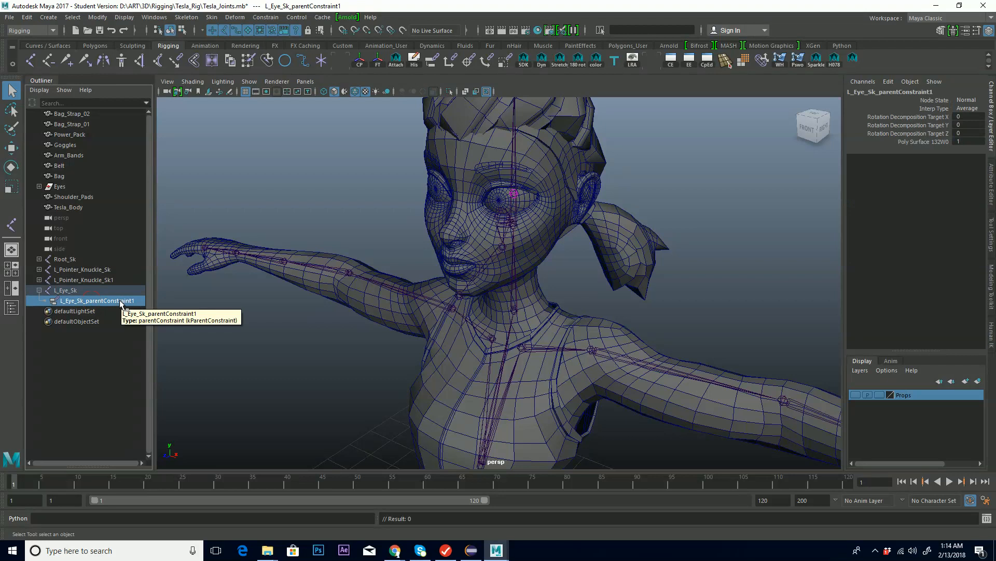
key("Delete")
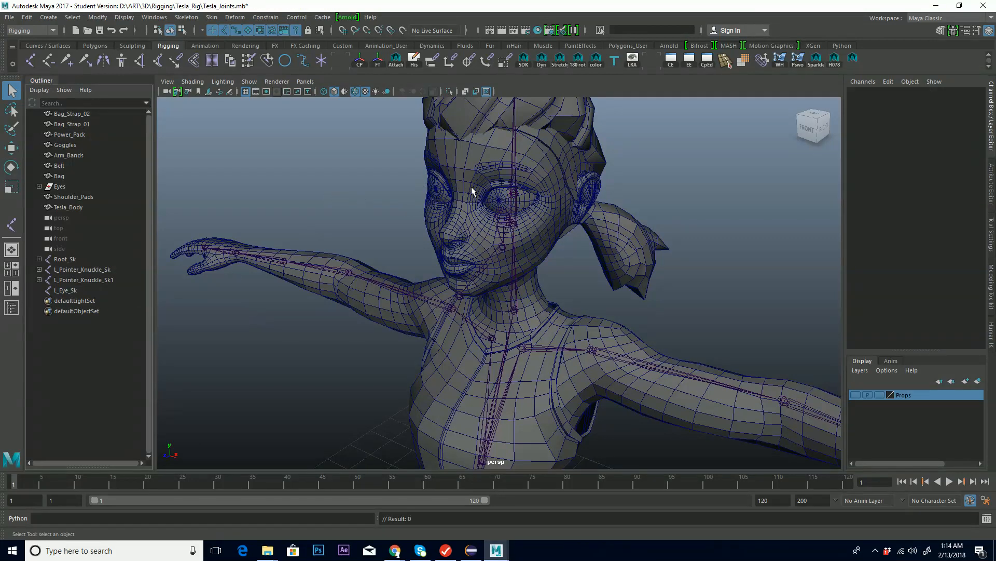
Duplicate the L_Eye_Sk joint twice in place at the center of the left eyeball
left_click(515, 195)
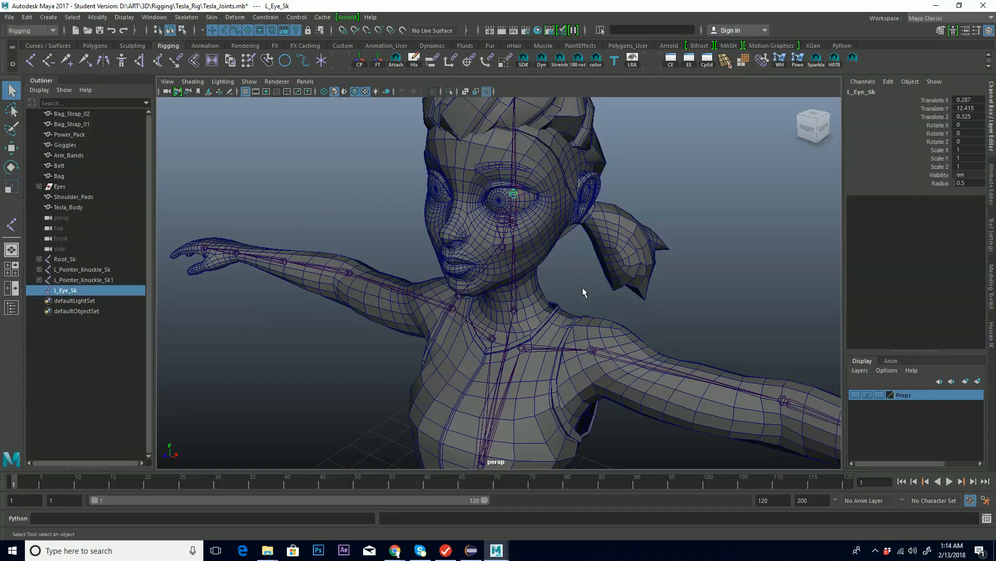
scroll(583, 287, "up", 3)
mouse_move(552, 222)
left_mouse_down("alt")
mouse_move(540, 220)
mouse_move(556, 232)
mouse_move(517, 235)
mouse_move(535, 240)
mouse_move(539, 221)
left_mouse_up("alt")
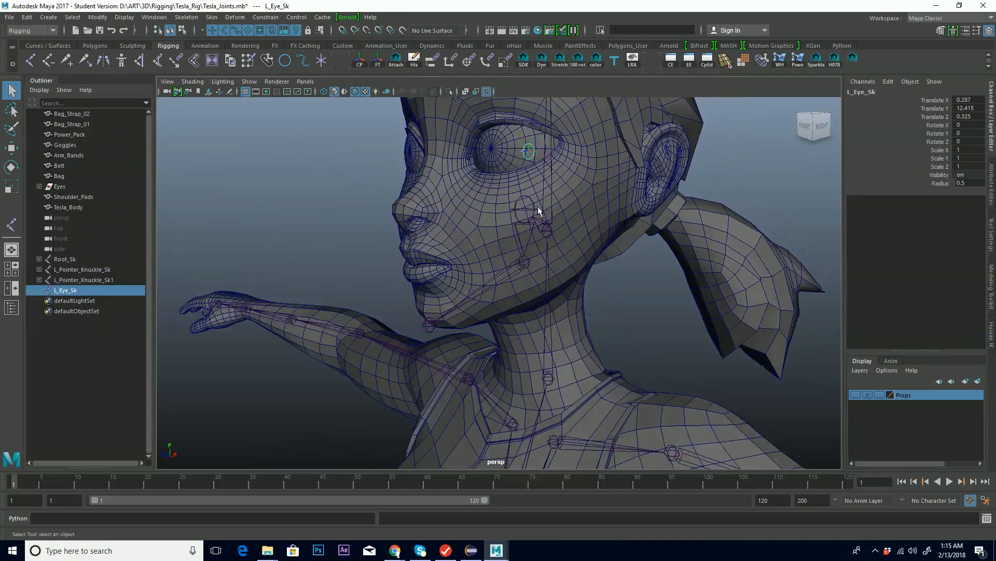
left_click_drag(517, 157, 502, 193, "alt")
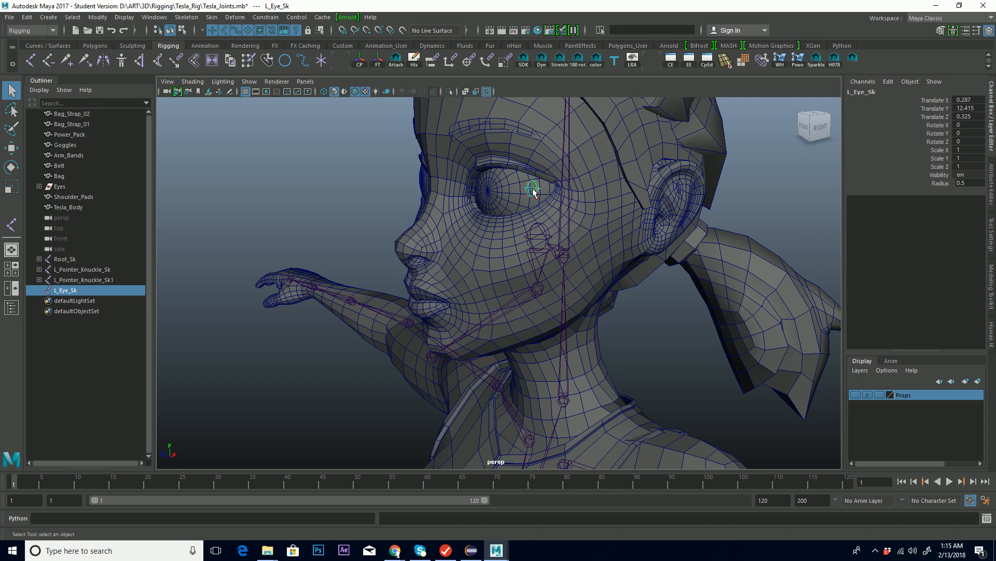
key("ctrl+d")
key("ctrl+d")
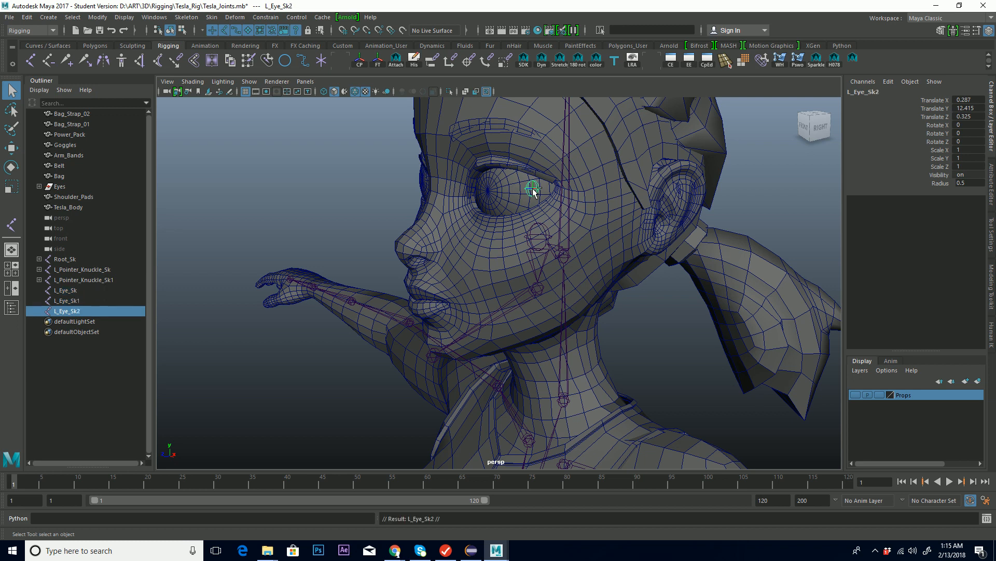
double_click(80, 300)
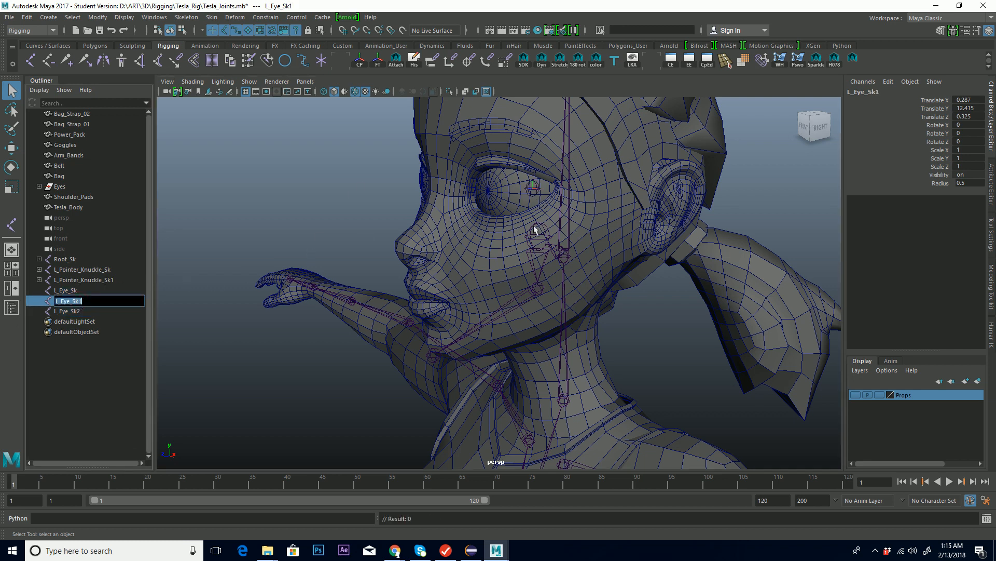
key("Return")
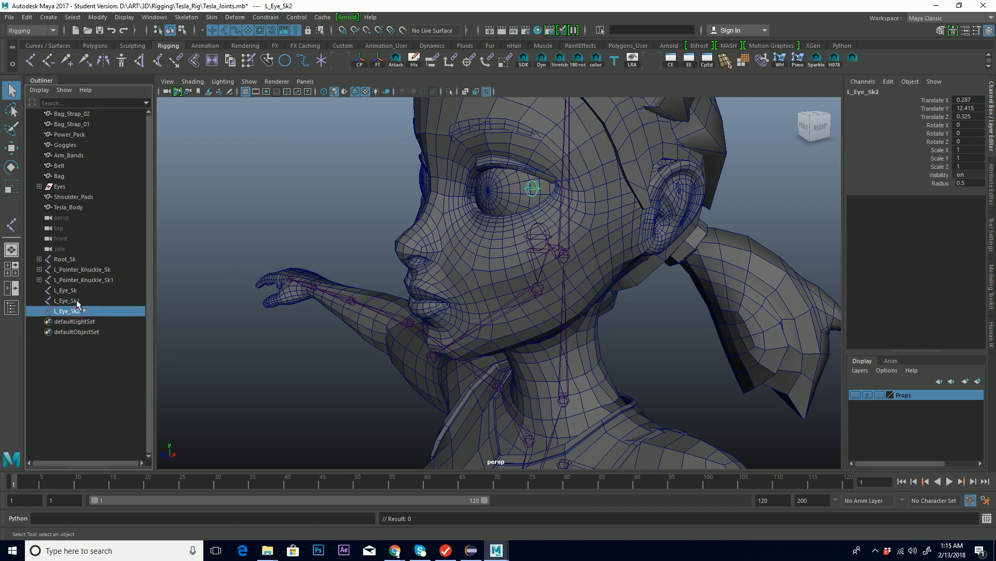
left_click(80, 291)
left_click(82, 301)
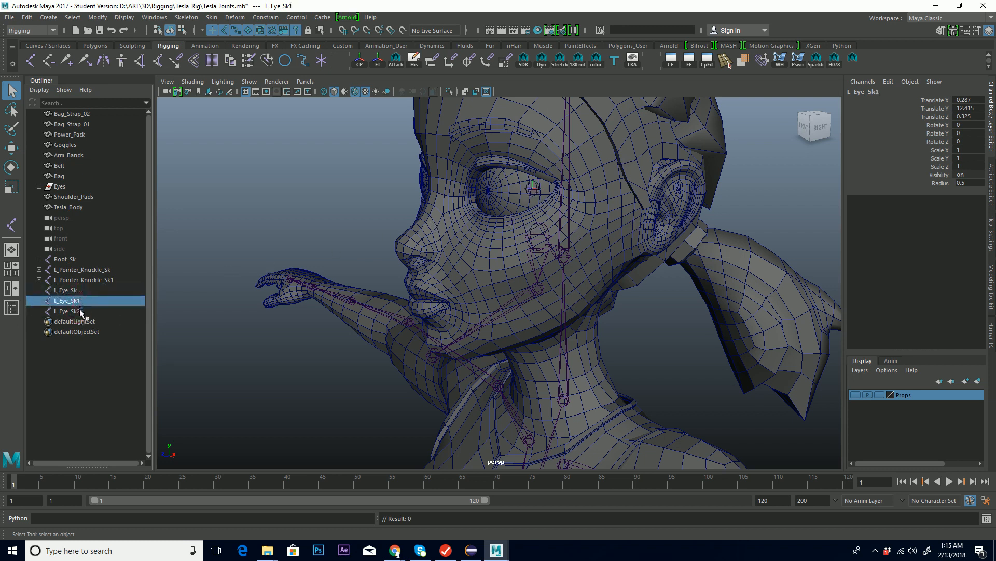
left_click(83, 311)
left_click(74, 293)
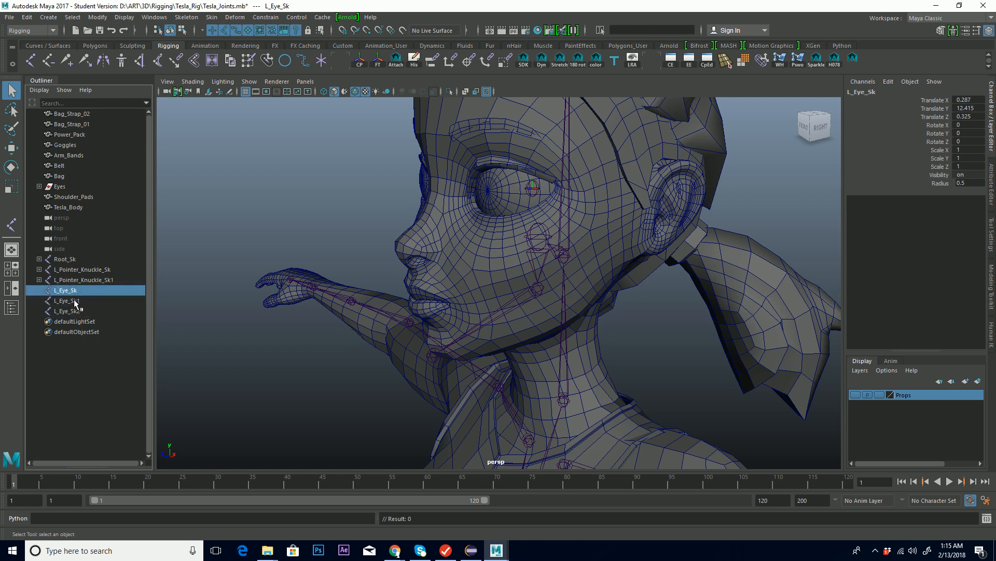
left_click(75, 301)
double_click(75, 301)
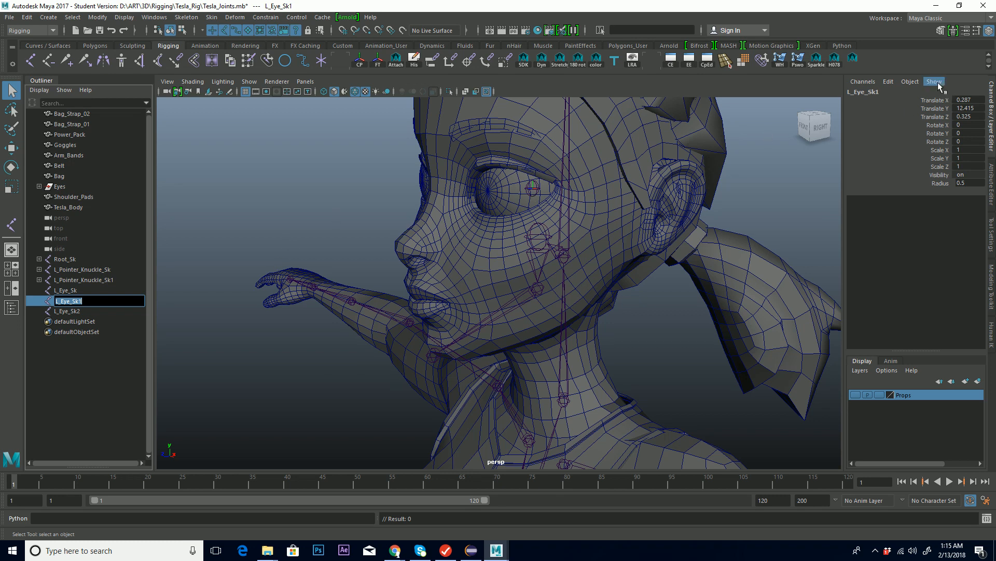
left_click(915, 89)
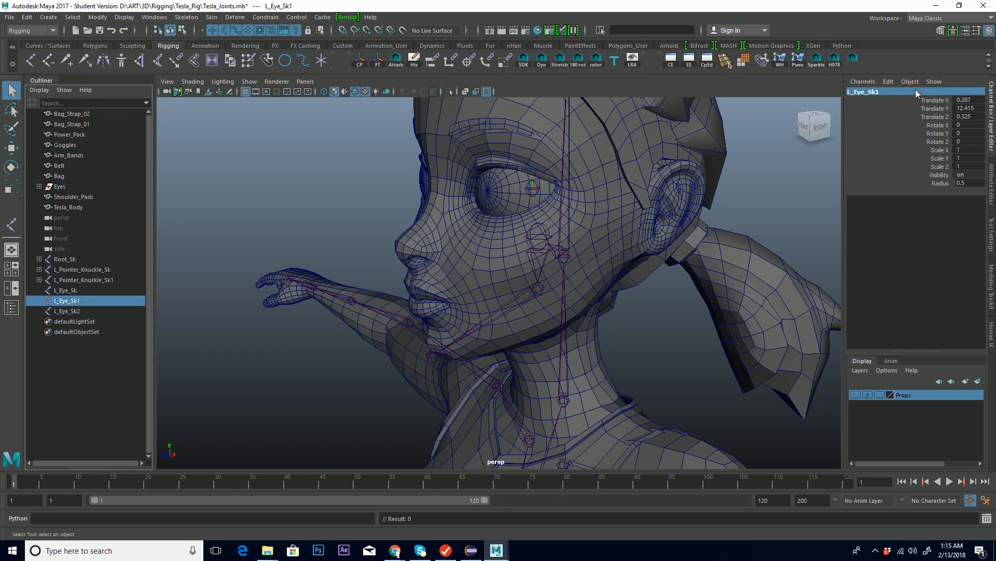
key("Right")
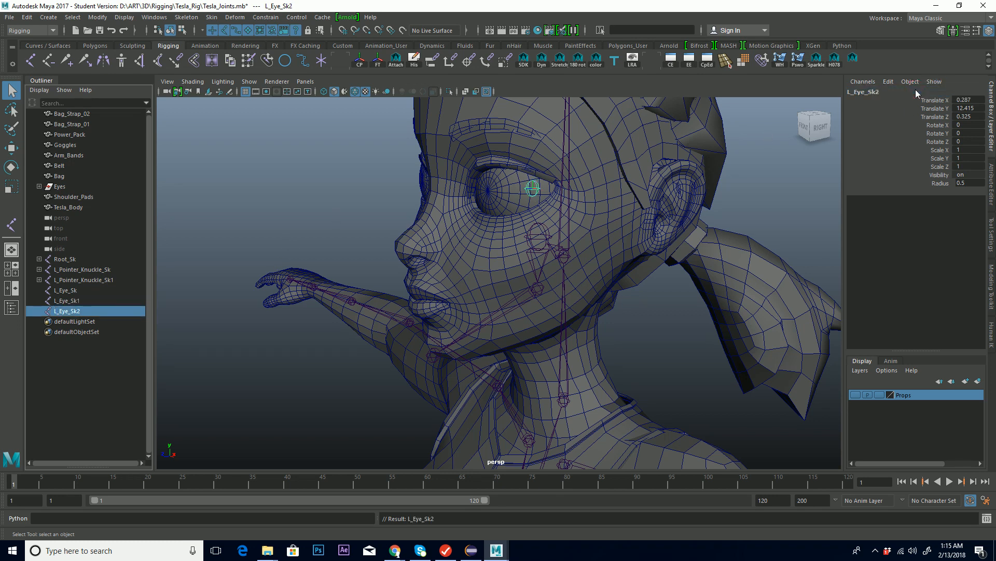
key("Left")
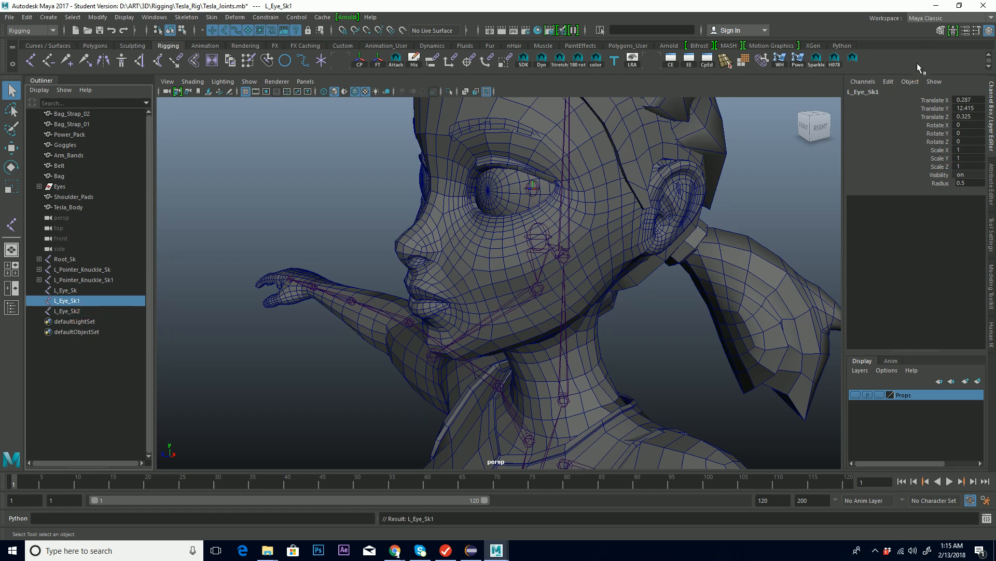
Rename the first duplicate of the left eye joint as L_Up_Eyelid_Sk
double_click(899, 91)
key("Right")
key("BackSpace")
key("BackSpace")
key("BackSpace")
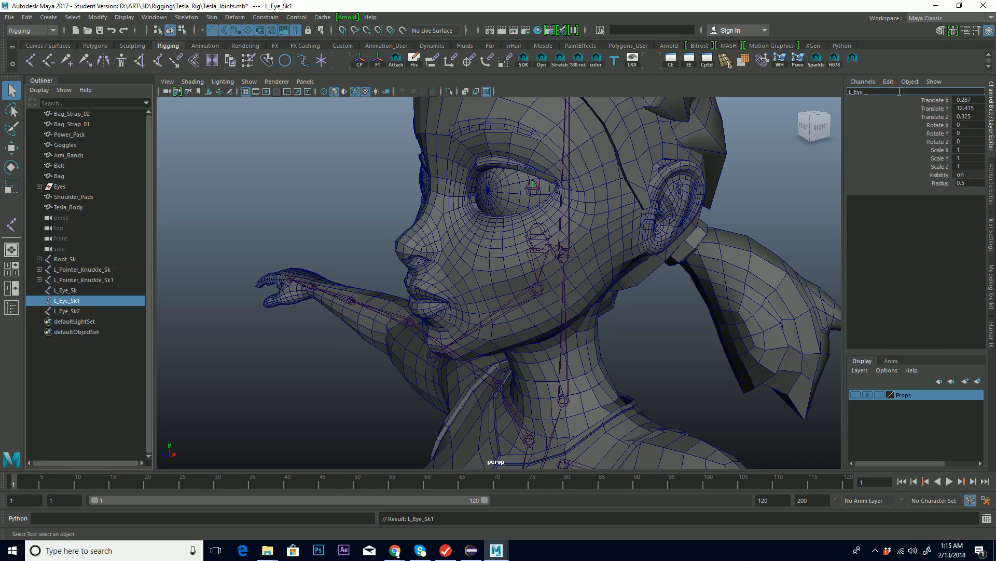
key("BackSpace")
key("BackSpace")
key("BackSpace")
key("BackSpace")
type("E")
type("U")
type("p_Eyelid")
type("_S")
key("Return")
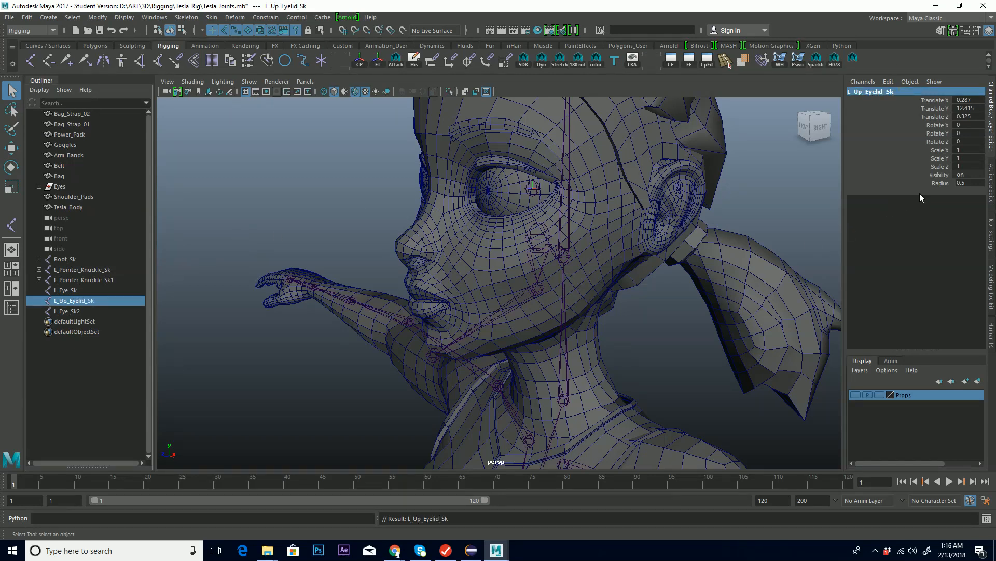
Set the radius of the L_Up_Eyelid_Sk joint to 1
left_click(971, 183)
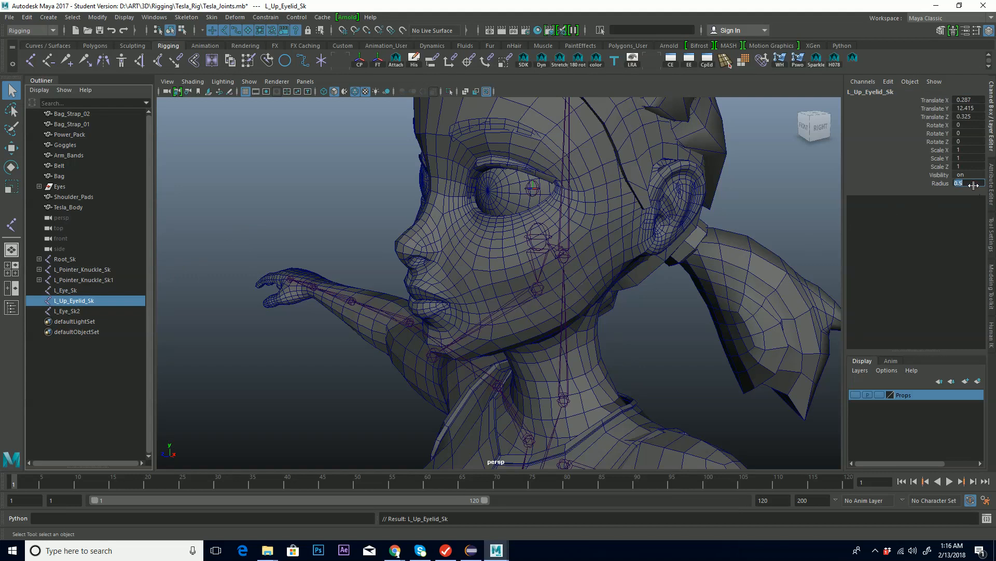
type("1")
key("Return")
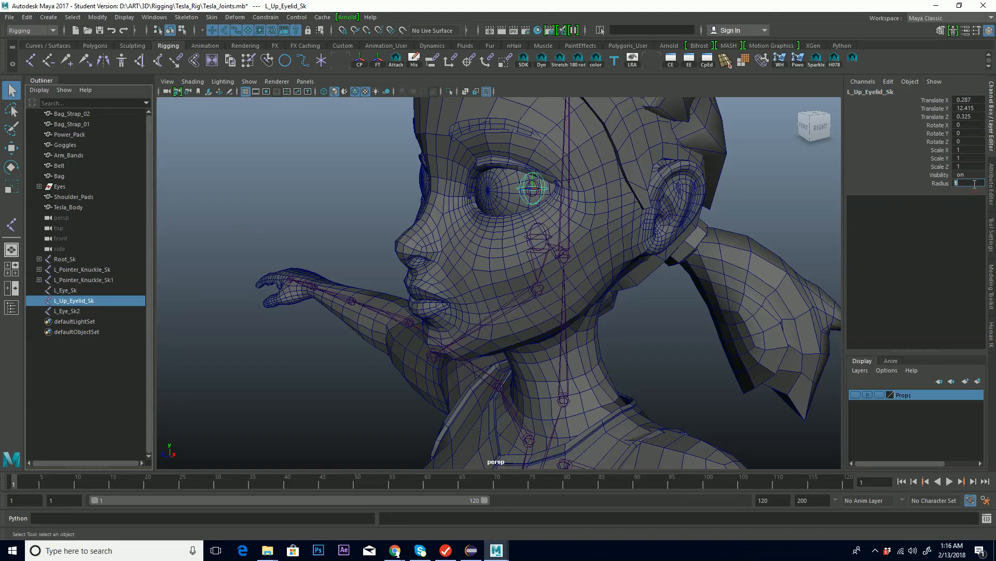
Rename the second duplicate of the left eye joint as L_Low_Eyelid_Sk
left_click(72, 311)
double_click(864, 92)
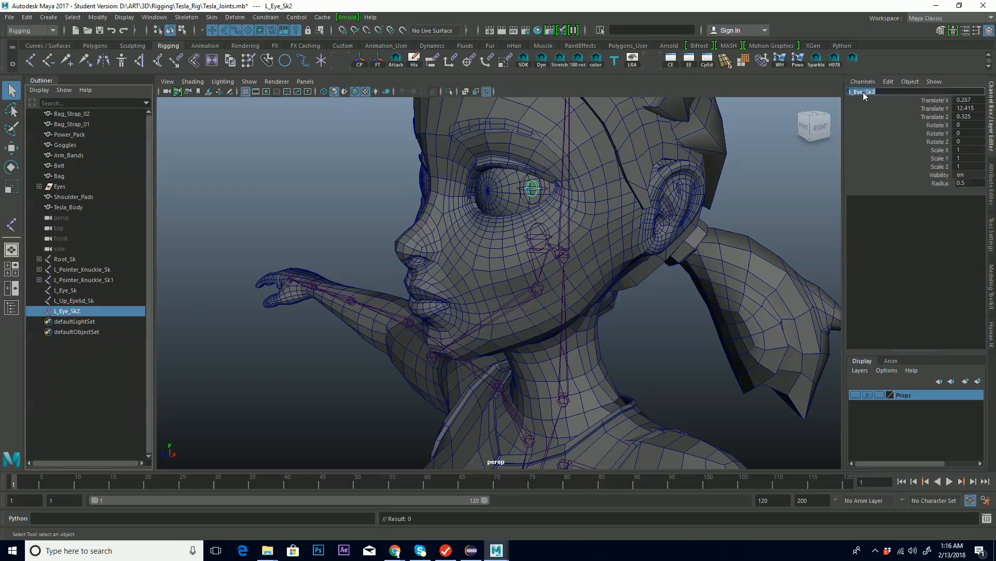
left_click(881, 92)
key("BackSpace")
key("BackSpace")
key("BackSpace")
key("BackSpace")
key("BackSpace")
key("BackSpace")
type("Low_Eyelid_S")
key("Return")
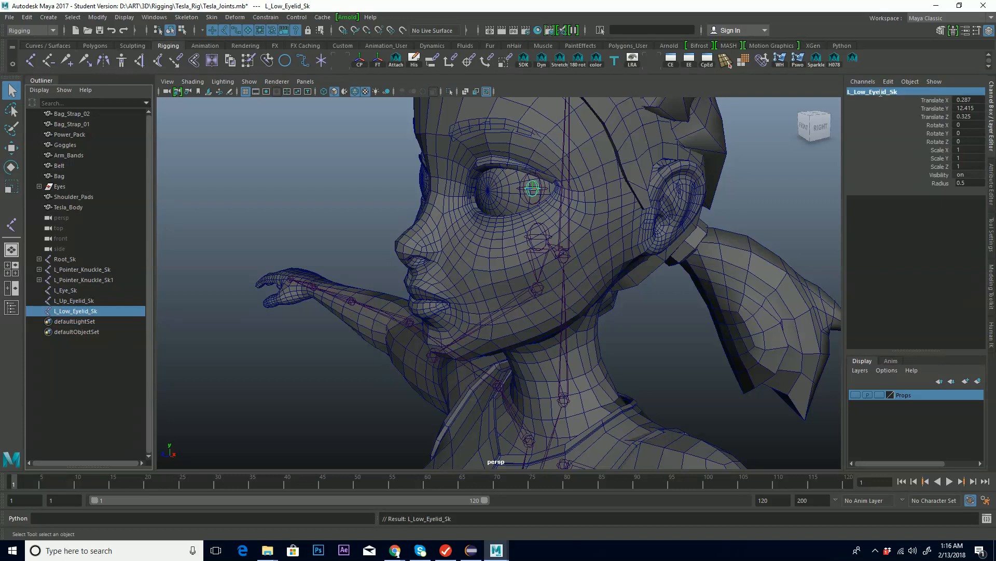
Set the radius of the L_Low_Eyelid_Sk joint to 0.3
left_click(970, 184)
type(".3")
key("Return")
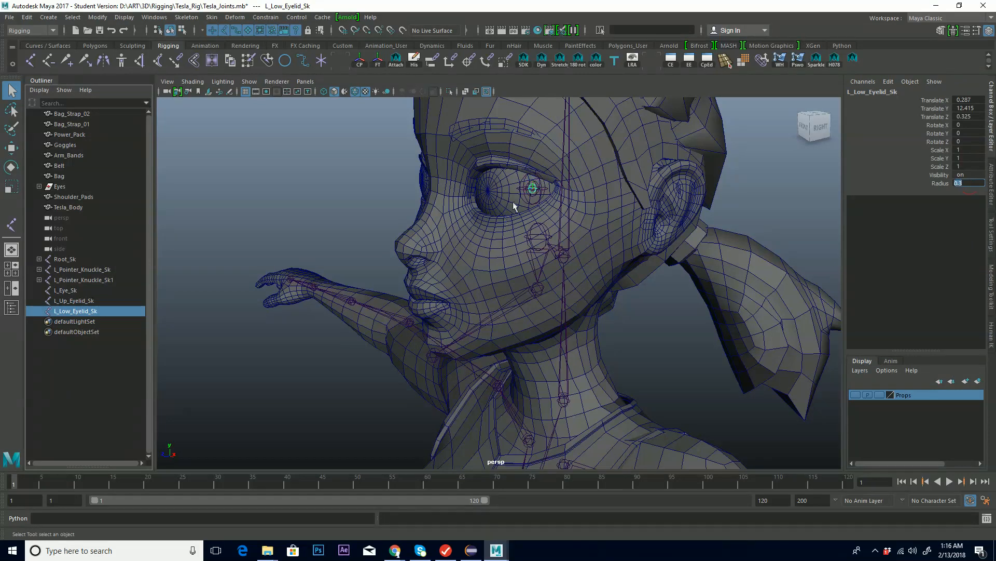
scroll(513, 204, "up", 3)
left_click_drag(557, 159, 547, 175)
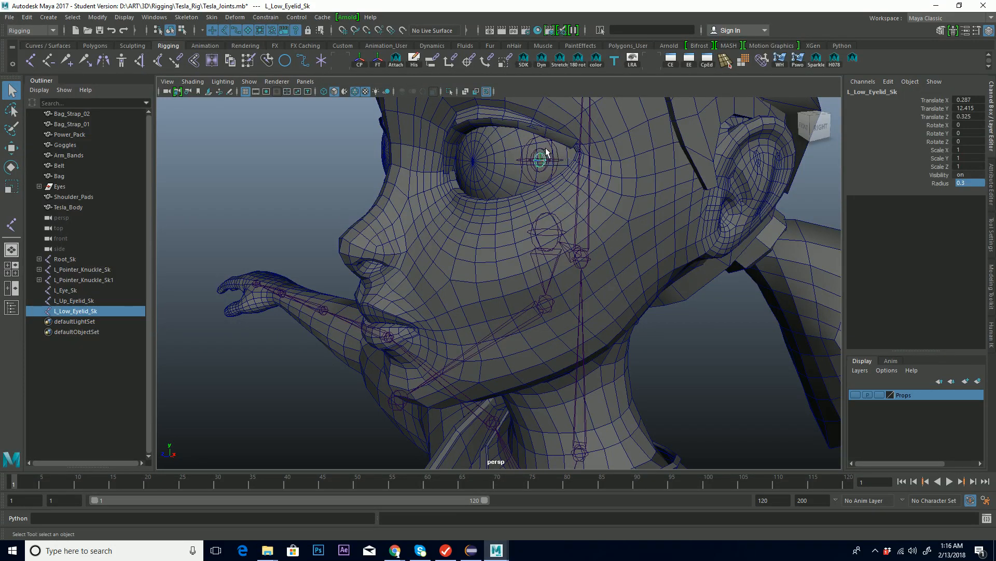
left_click(546, 151)
left_click(552, 148)
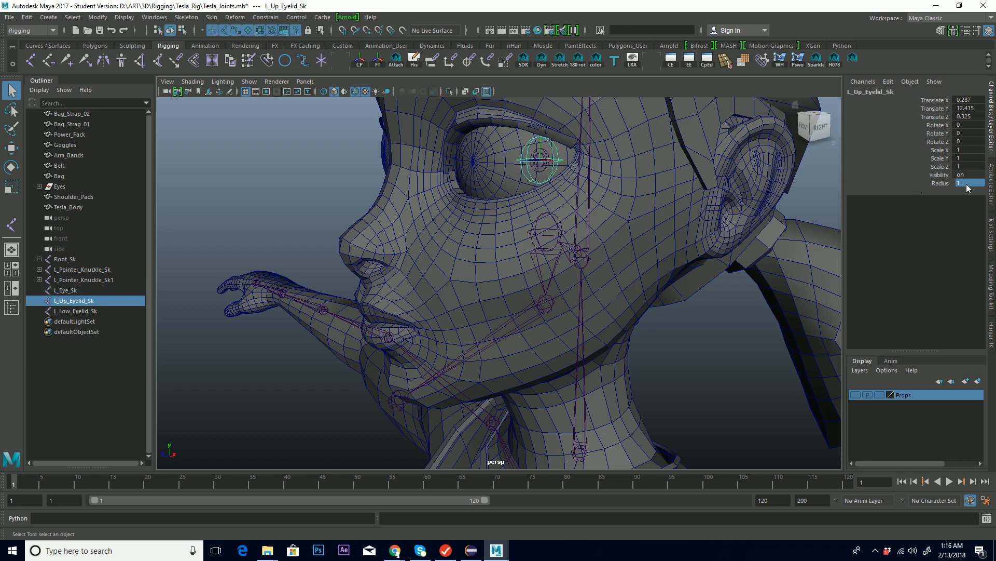
left_click(542, 156)
left_click(545, 160)
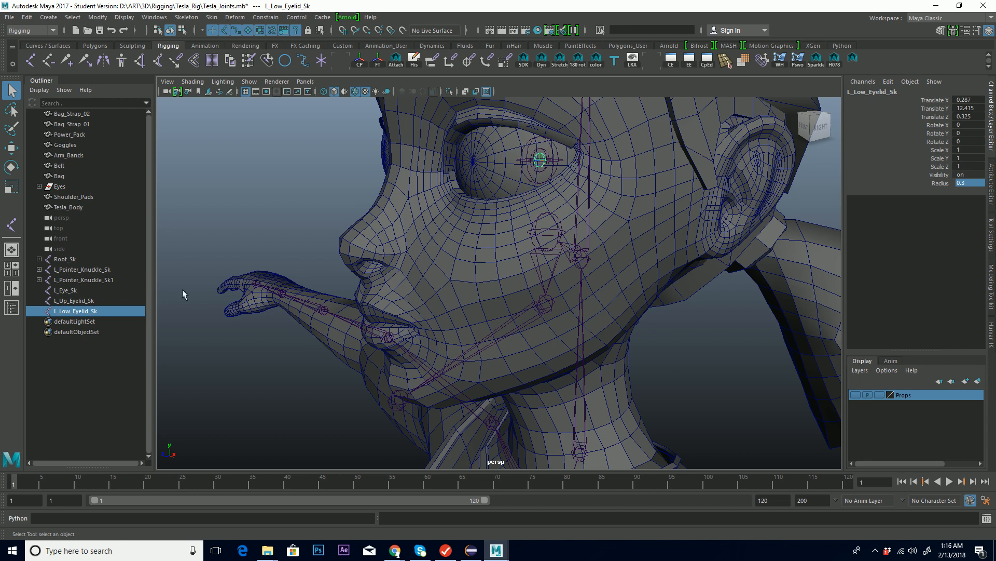
Parent the L_Eye_Sk, L_Up_Eyelid_Sk and L_Low_Eyelid_Sk joints to the Head_Sk joint
left_click(84, 290)
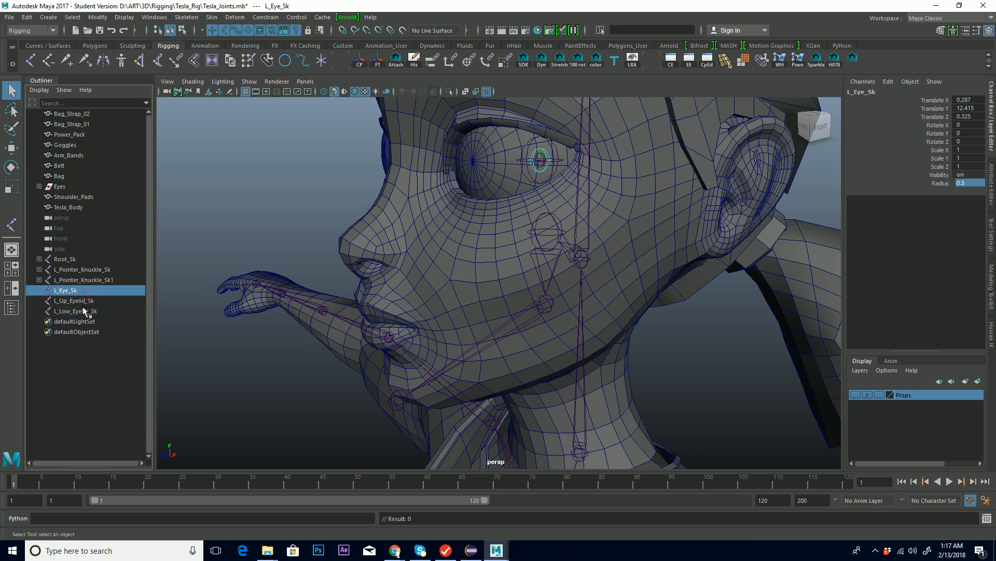
left_click(83, 310, "shift")
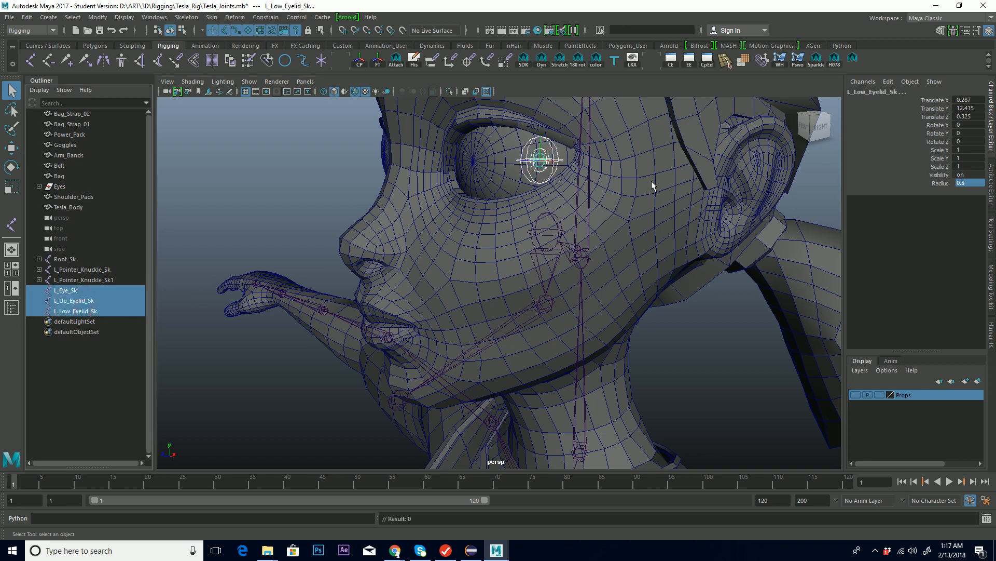
type(".3")
key("Return")
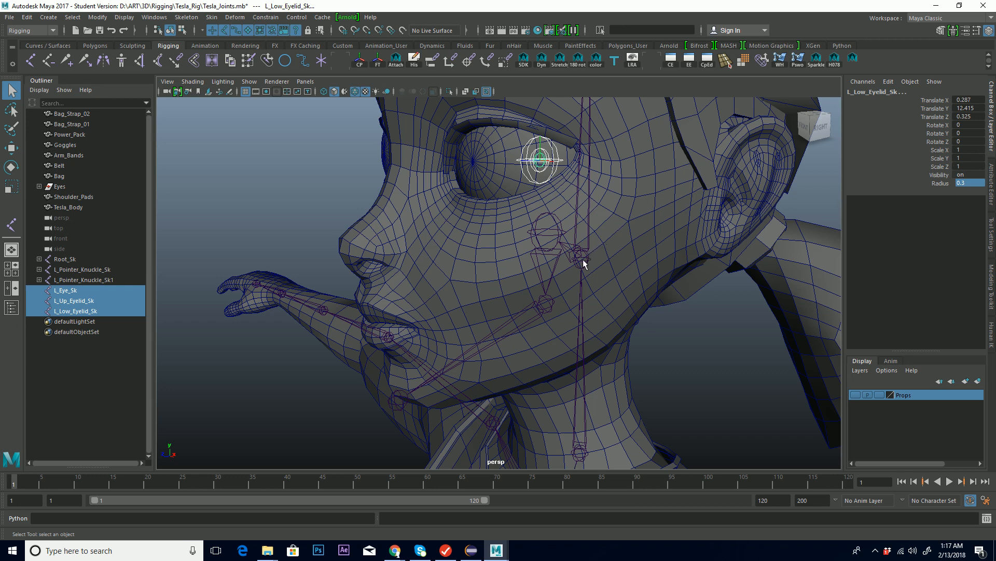
left_click(583, 259)
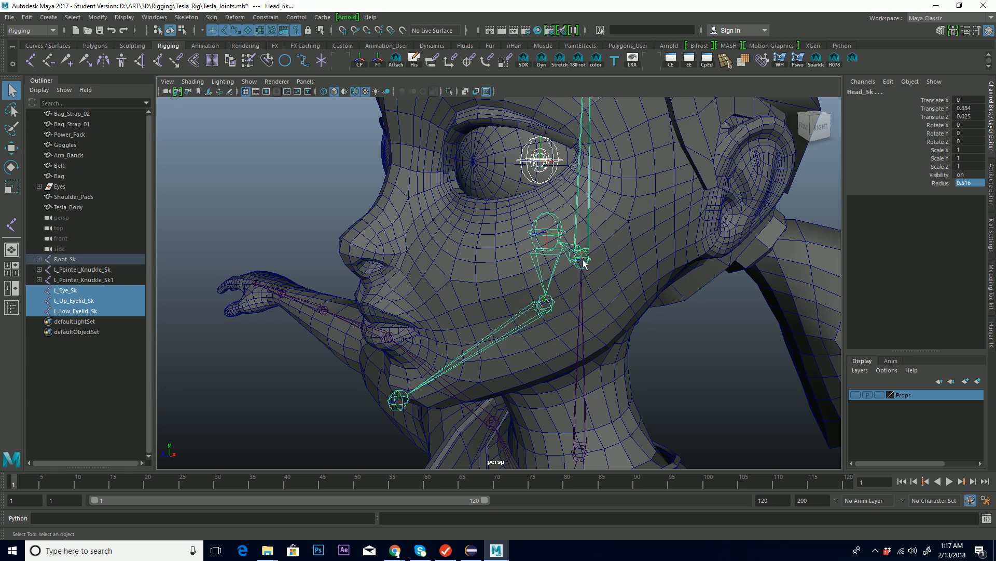
key("p")
left_click_drag(533, 241, 354, 256, "alt")
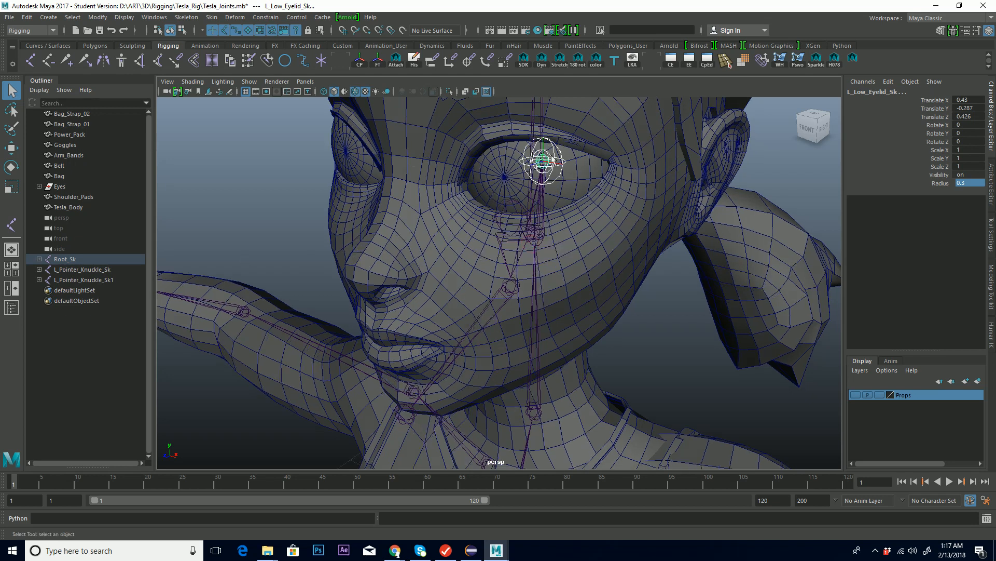
left_click(655, 252)
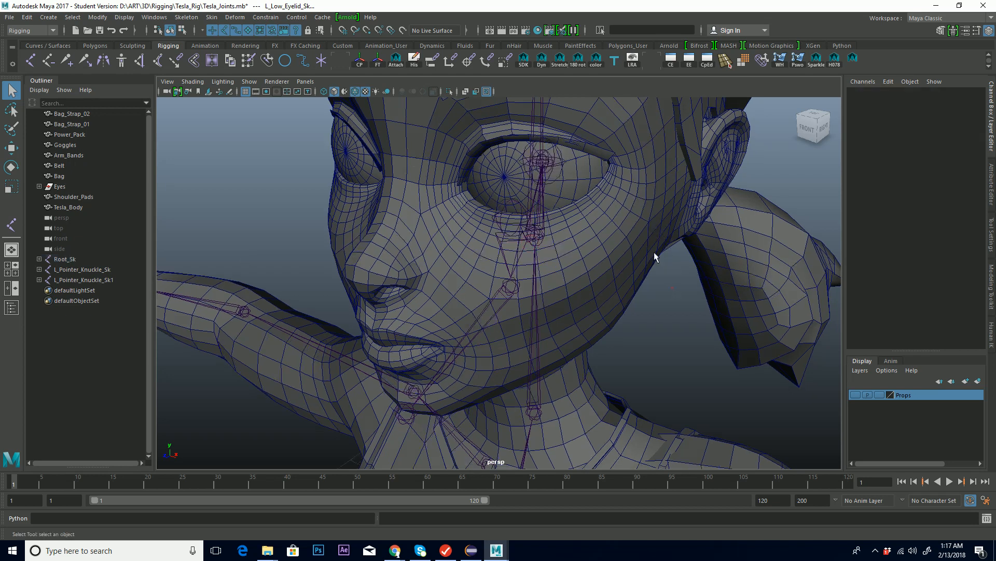
Mirror the left eye joint and the left upper eyelid joint to the right side of the head
left_click(546, 156)
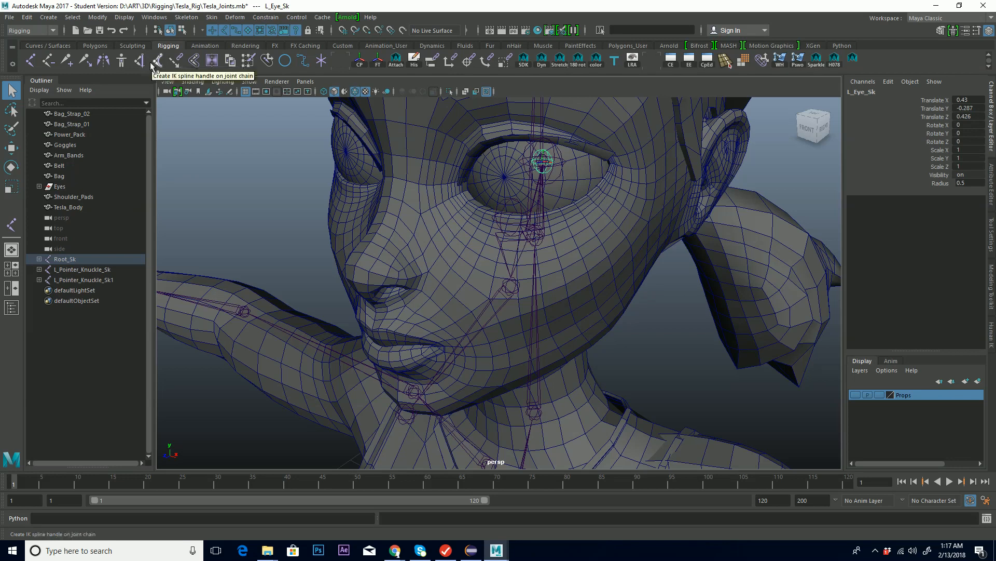
left_click(103, 60)
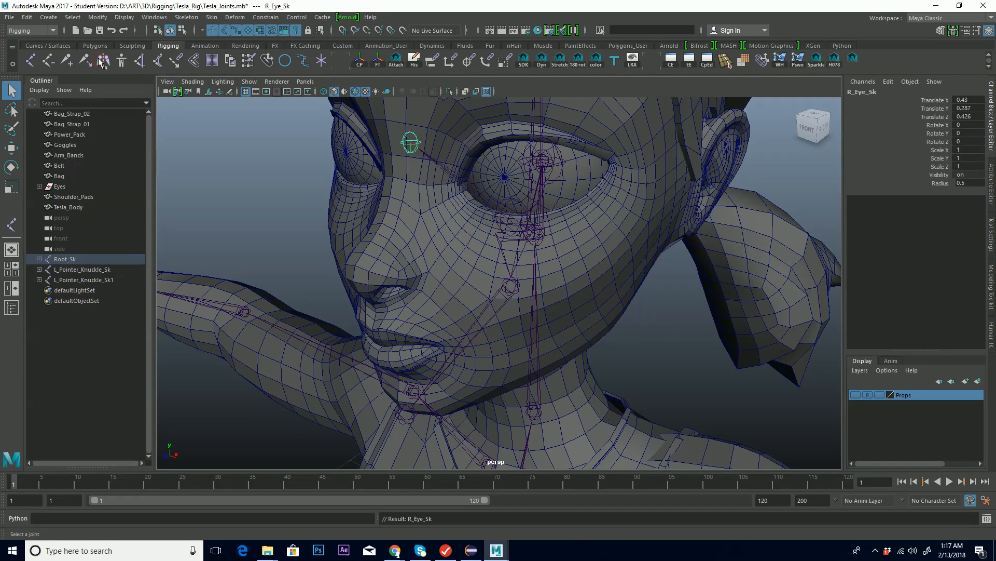
left_click(543, 160)
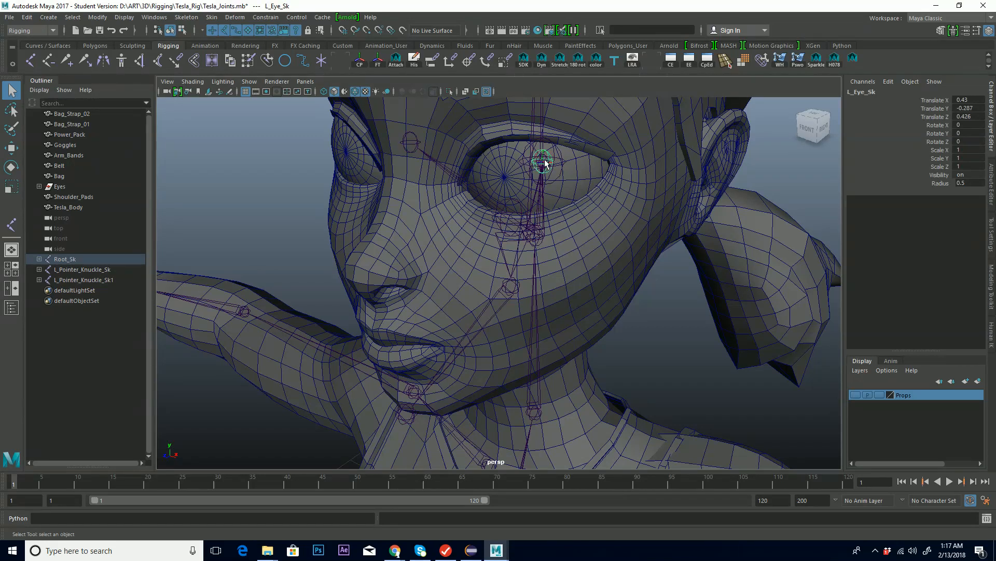
left_click_drag(544, 165, 541, 167, "alt")
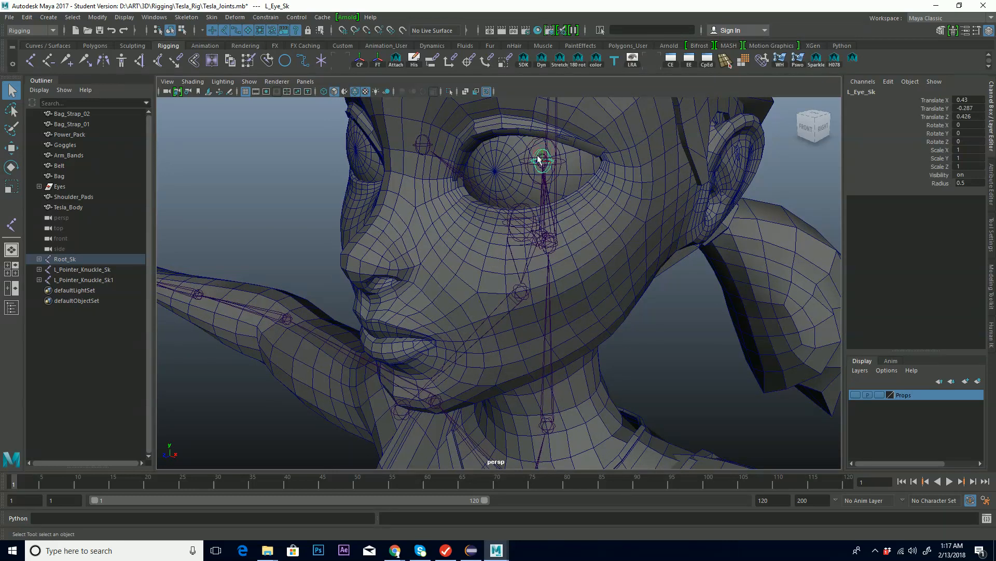
left_click(532, 144)
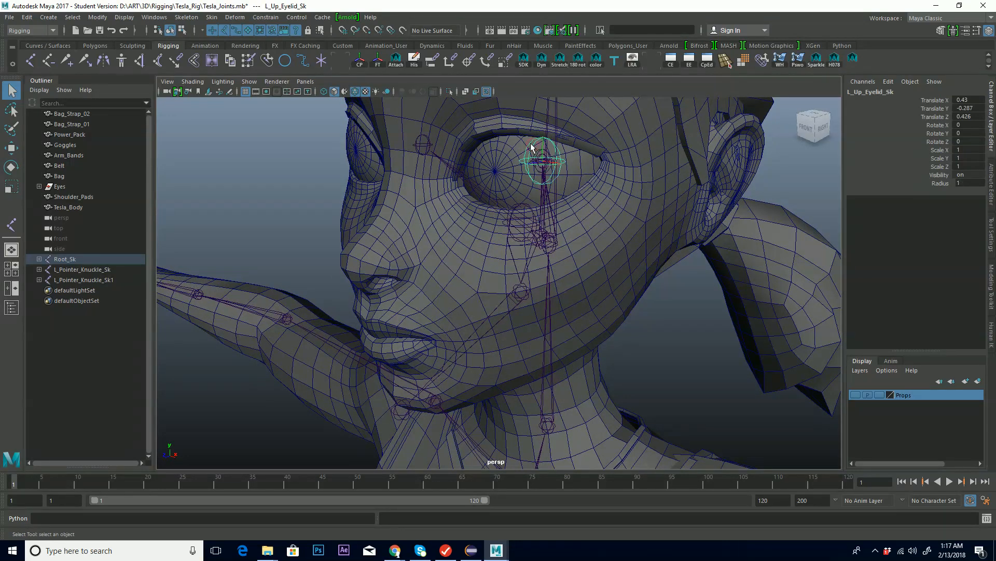
left_click(103, 61)
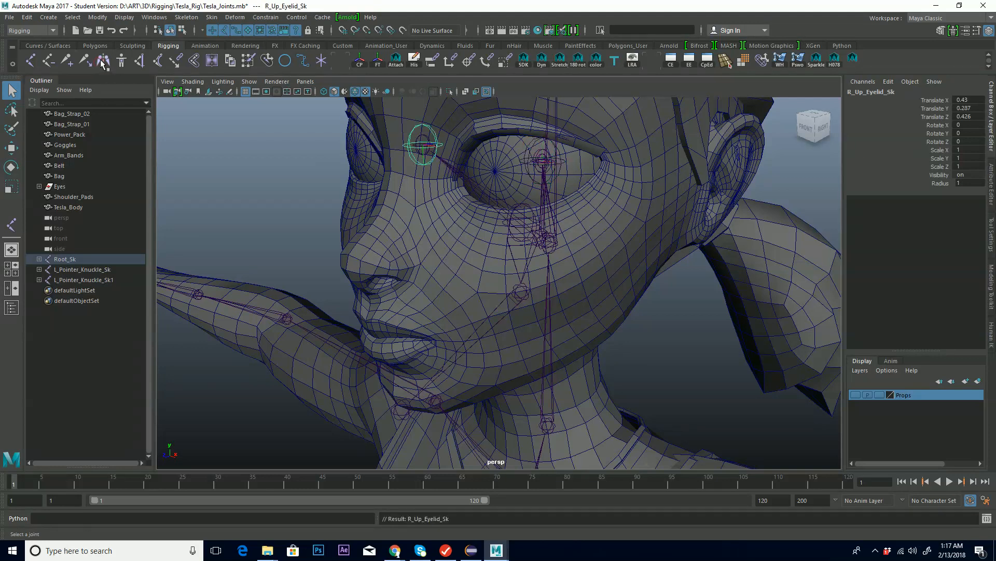
Mirror the L_Low_Eyelid_Sk joint to the right side of the head
left_click(543, 158)
left_click(546, 160)
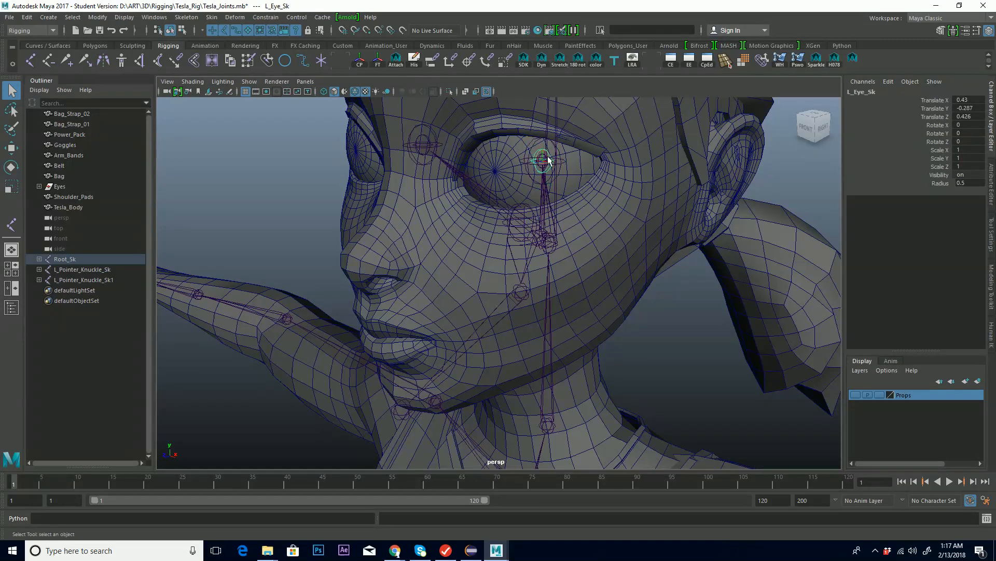
scroll(545, 169, "up", 1)
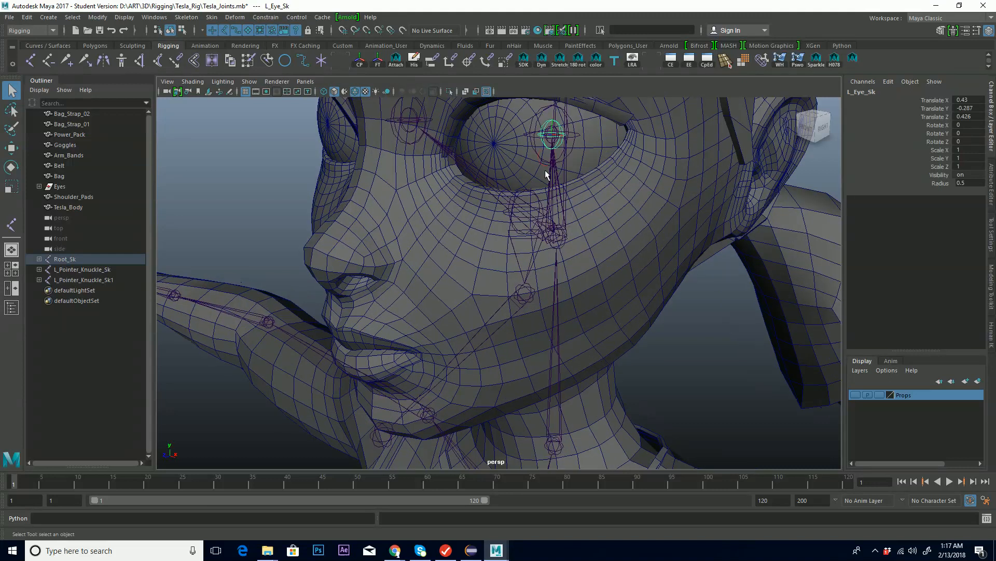
scroll(545, 168, "up", 1)
middle_click_drag(545, 169, 538, 215, "alt")
left_click(560, 150)
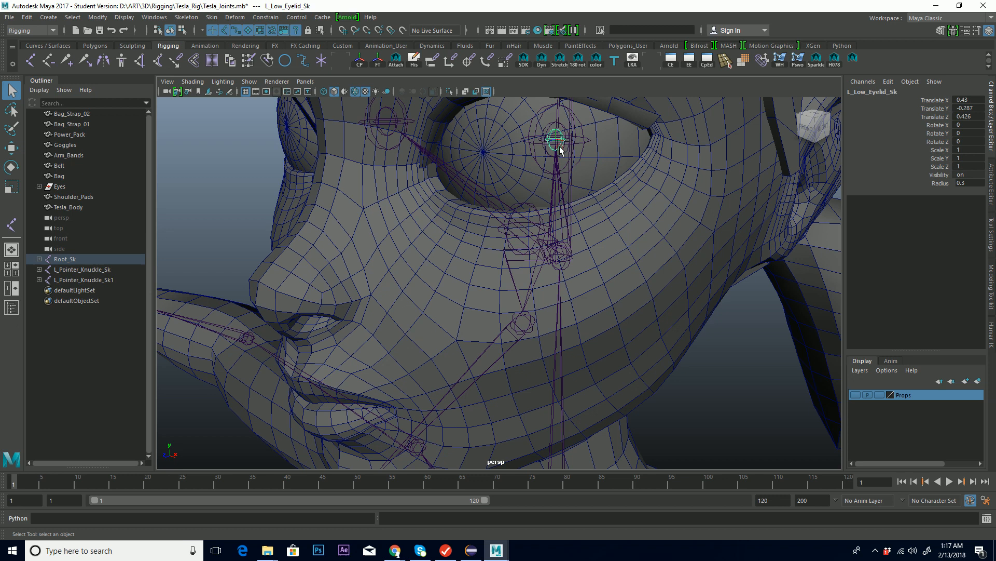
left_click(107, 61)
Make the Tesla_Body mesh a live surface, with the face seen from the front
middle_click_drag(436, 260, 478, 261, "alt")
right_click_drag(532, 255, 332, 275, "alt")
left_click_drag(332, 276, 423, 275, "alt")
middle_click_drag(459, 293, 528, 241, "alt")
right_click_drag(587, 239, 322, 255, "alt")
mouse_move(358, 250)
left_mouse_down("alt")
mouse_move(372, 239)
mouse_move(346, 239)
left_mouse_up("alt")
right_click_drag(346, 239, 615, 208, "alt")
middle_click_drag(614, 209, 567, 291, "alt")
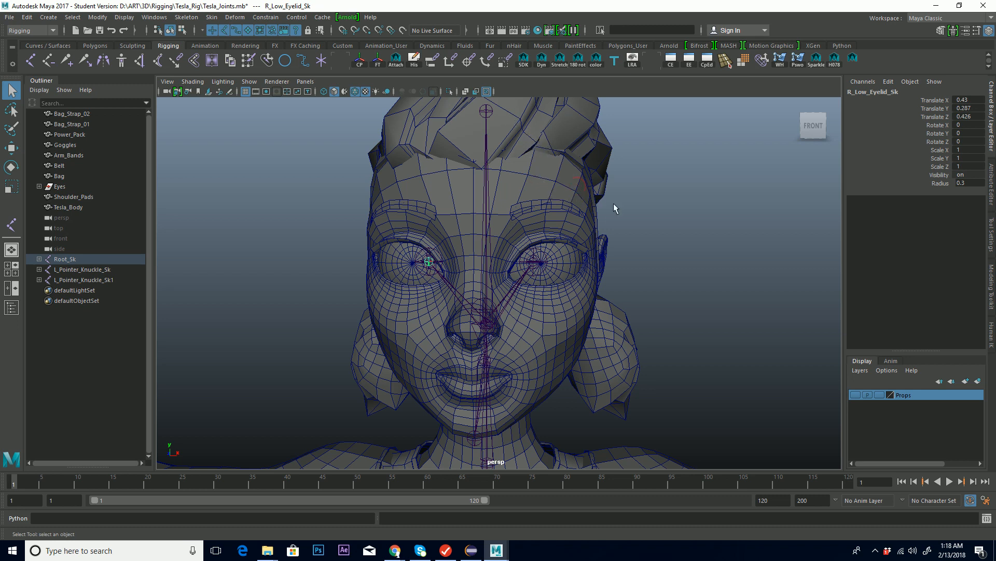
left_click(584, 214)
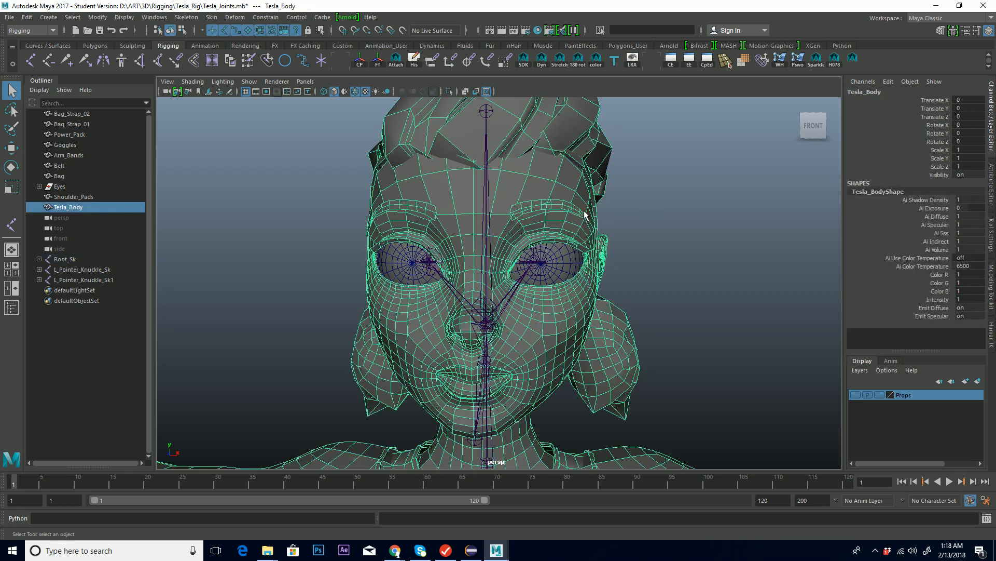
left_click(404, 30)
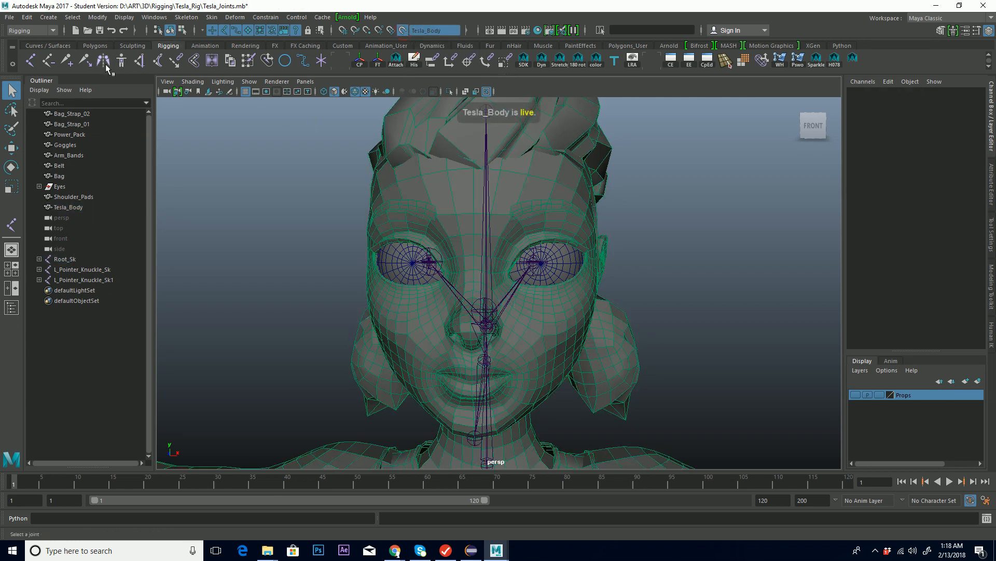
Place three separate, unconnected joints on the inner, middle and outer parts of the left eyebrow
left_click(31, 60)
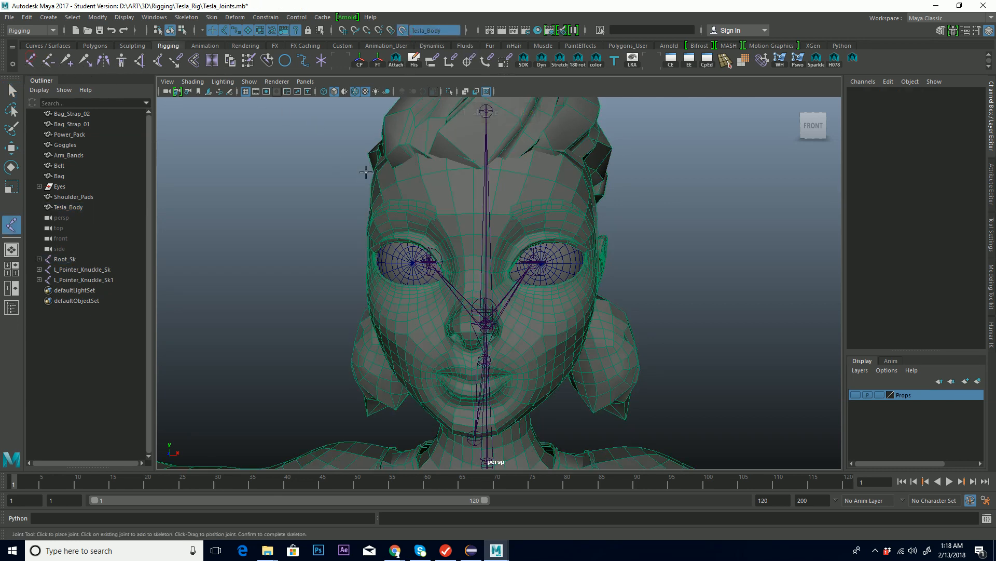
left_click(516, 211)
left_click_drag(517, 210, 517, 210)
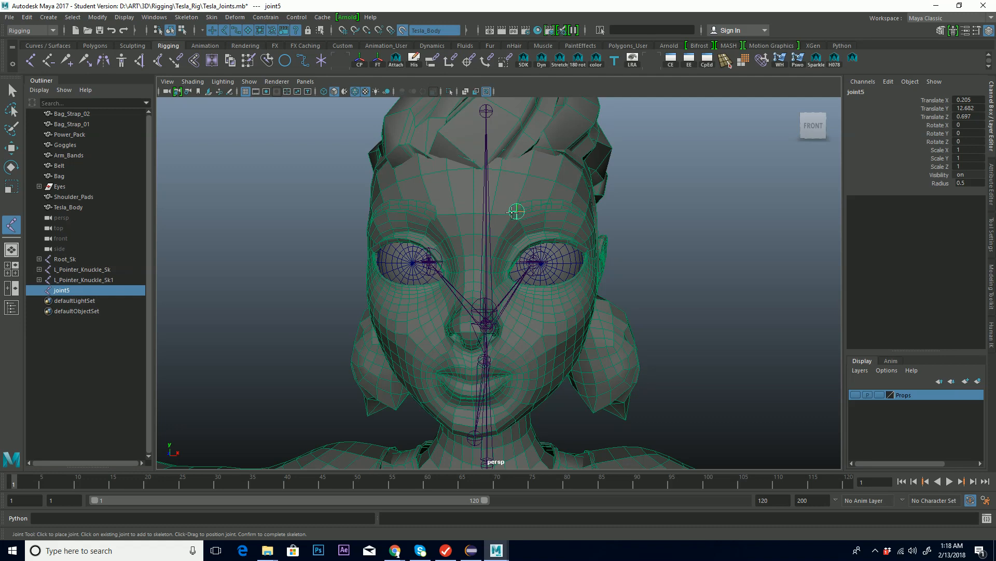
key("y")
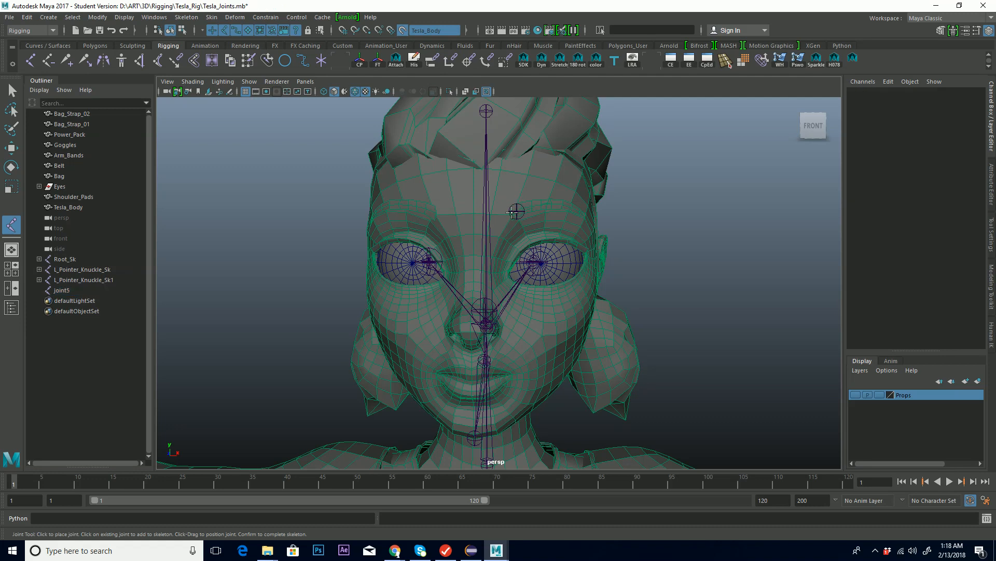
left_click(549, 204)
left_click_drag(549, 204, 551, 203)
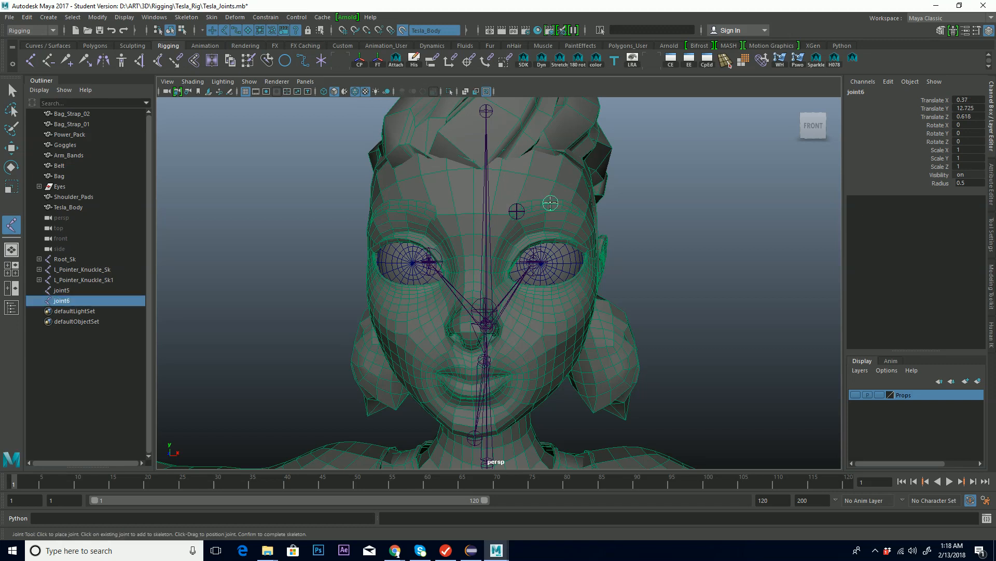
key("Return")
left_click(577, 210)
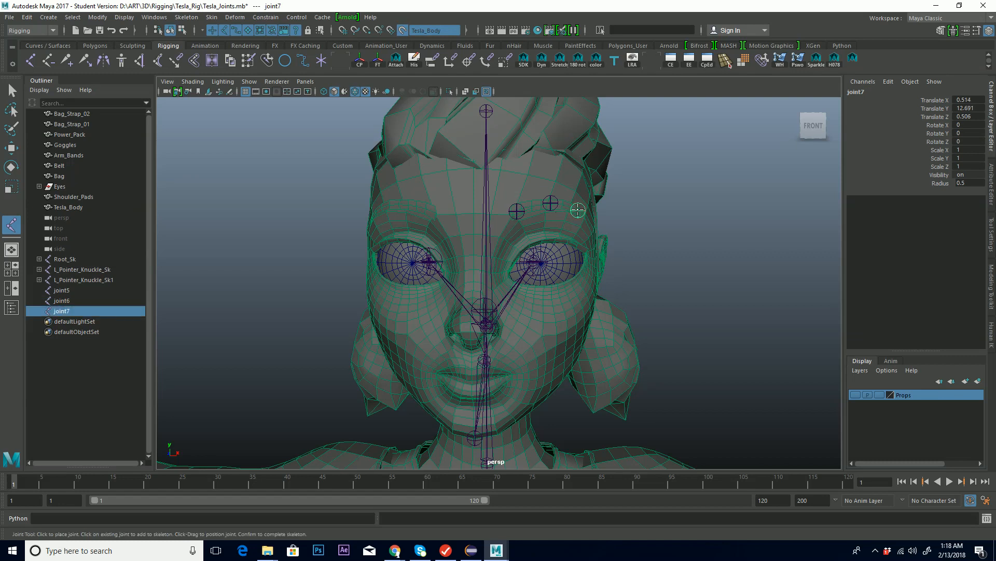
key("q")
Rename the innermost left eyebrow joint as L_Inner_Eyebrow_Sk
left_click(517, 210)
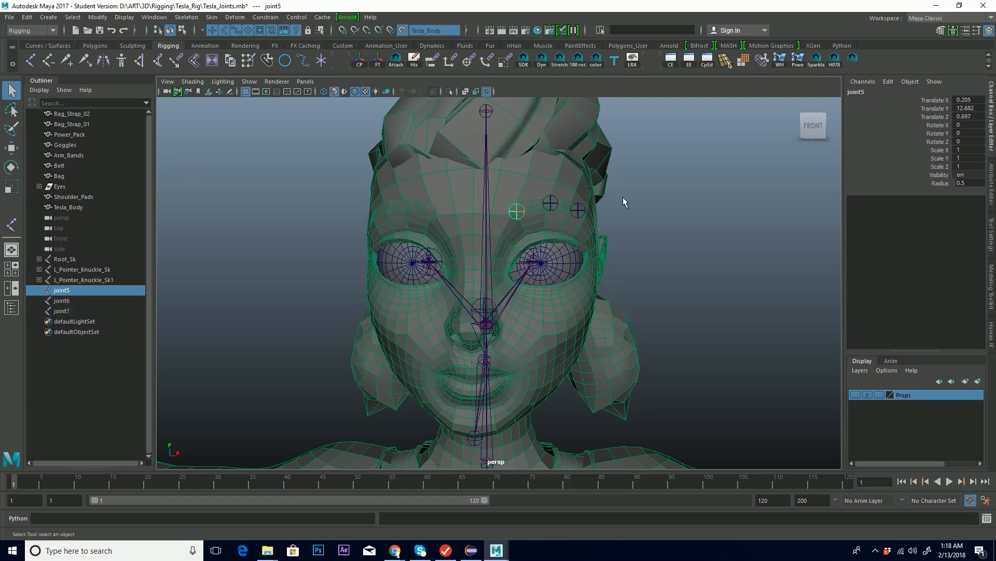
left_click(861, 93)
type("L_E")
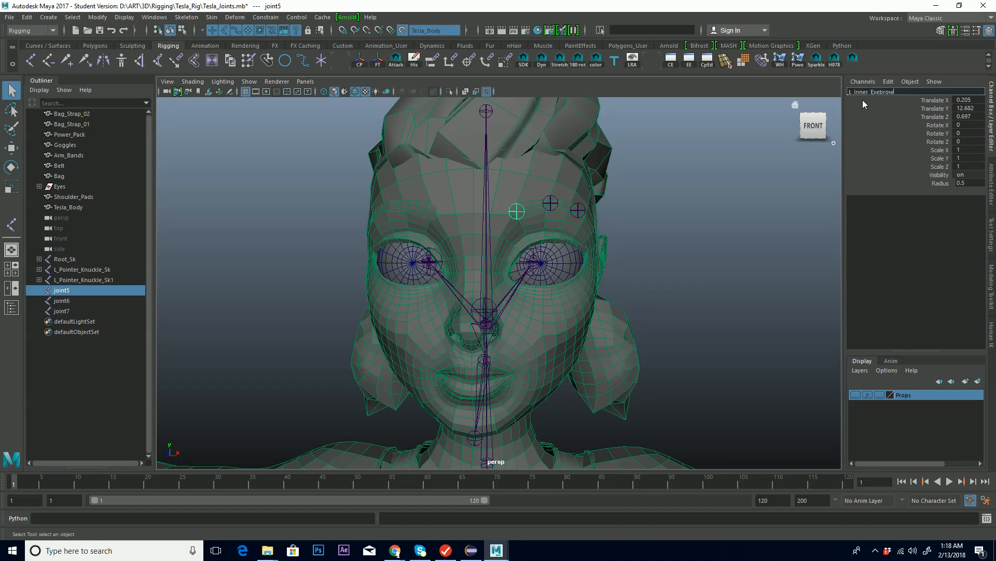
type("nner_Eyebrow_Sk")
key("Return")
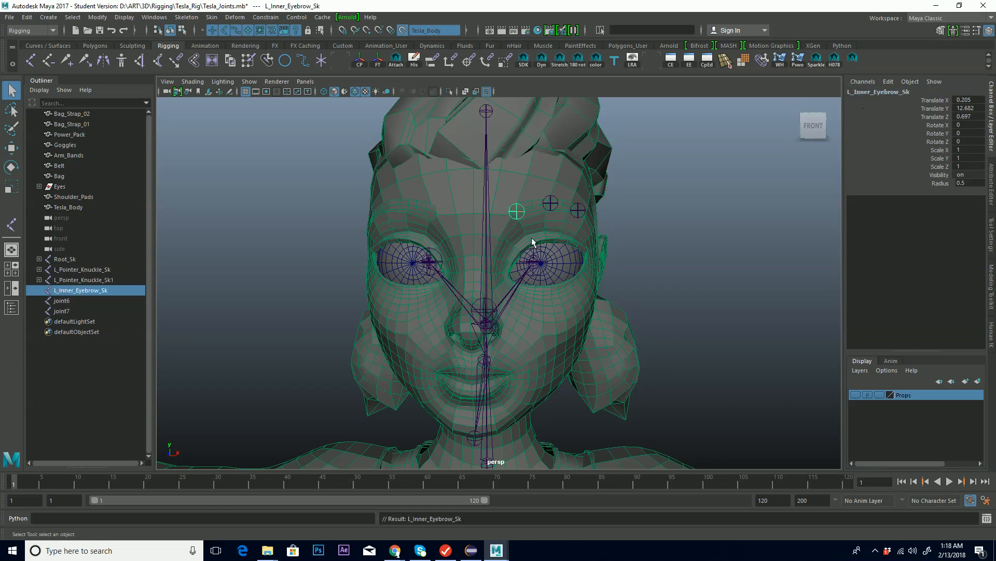
Rename the middle left eyebrow joint as L_Mid_Eyebrow_Sk
left_click(549, 206)
double_click(883, 91)
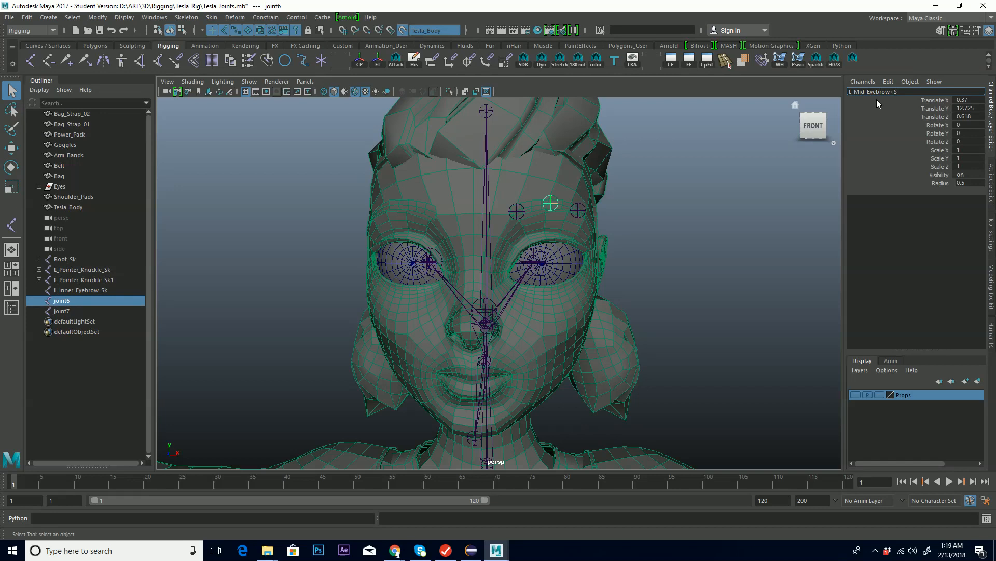
type("L_Mid_Eyebrow_Sk")
key("Return")
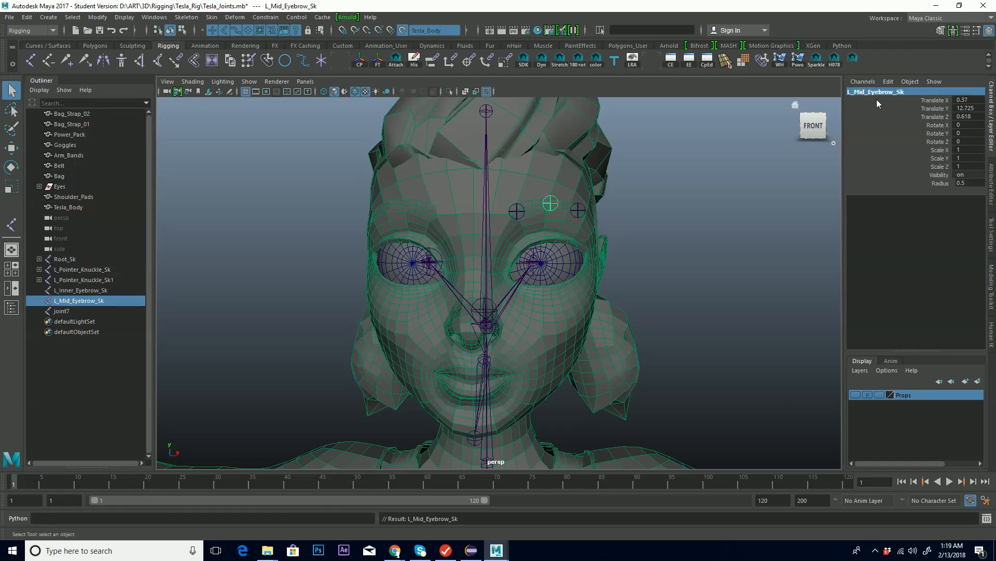
Rename the outermost left eyebrow joint as L_Outer_Eyebrow_Sk
left_click(579, 210)
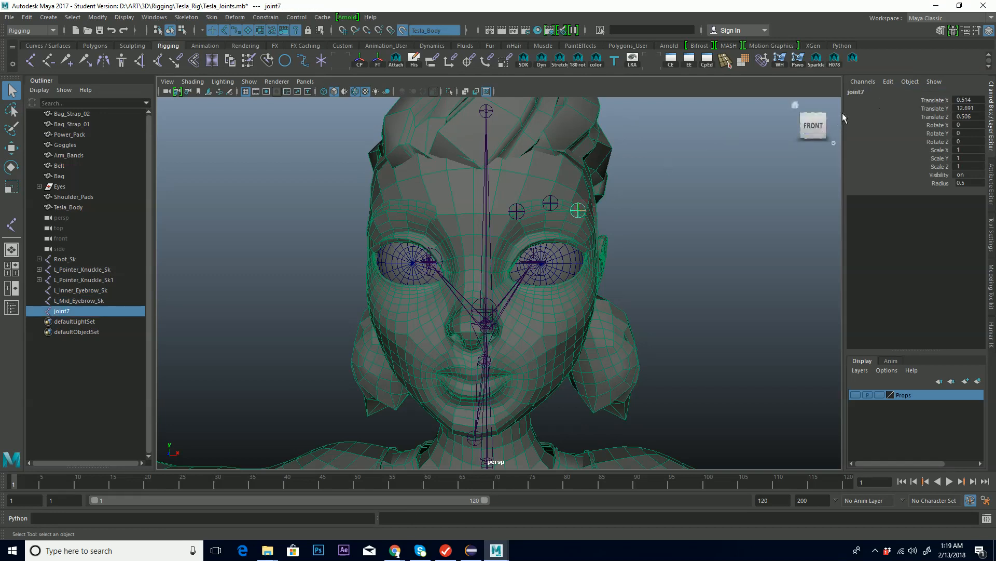
left_click(862, 92)
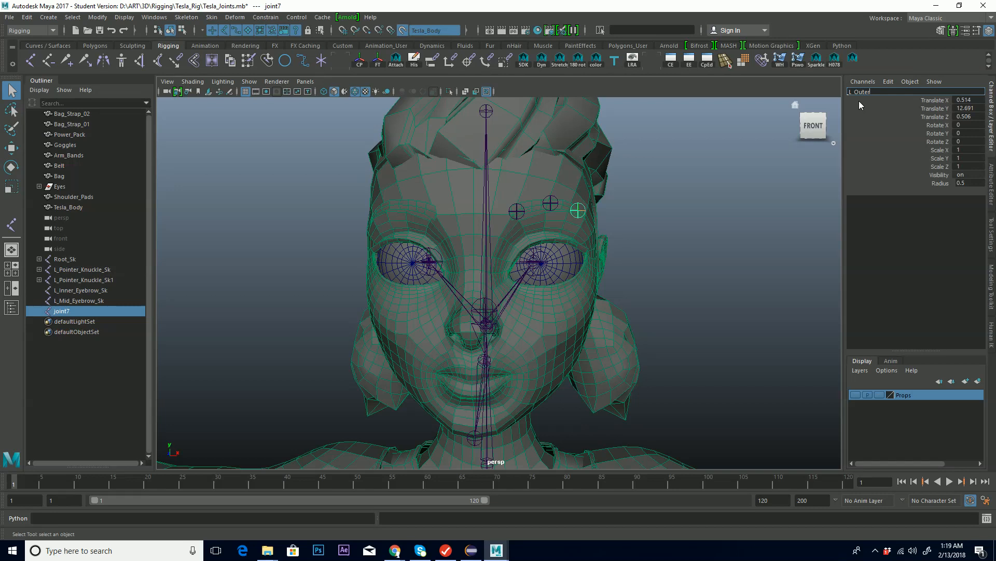
type("L_Outer_Eyebrow_Sk")
key("Return")
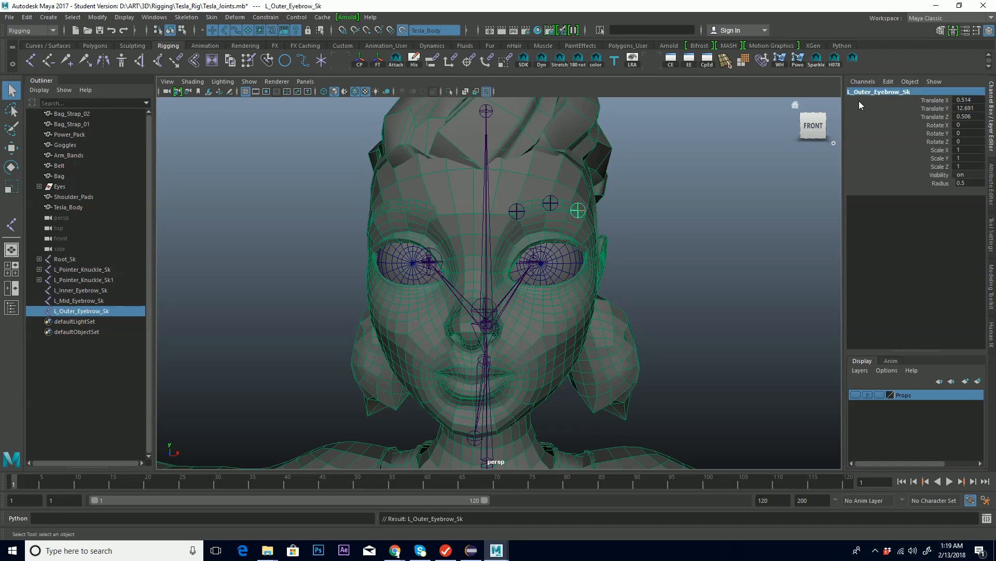
Parent the inner, middle and outer left eyebrow joints under the Head_Sk joint
left_click_drag(714, 293, 675, 234, "alt")
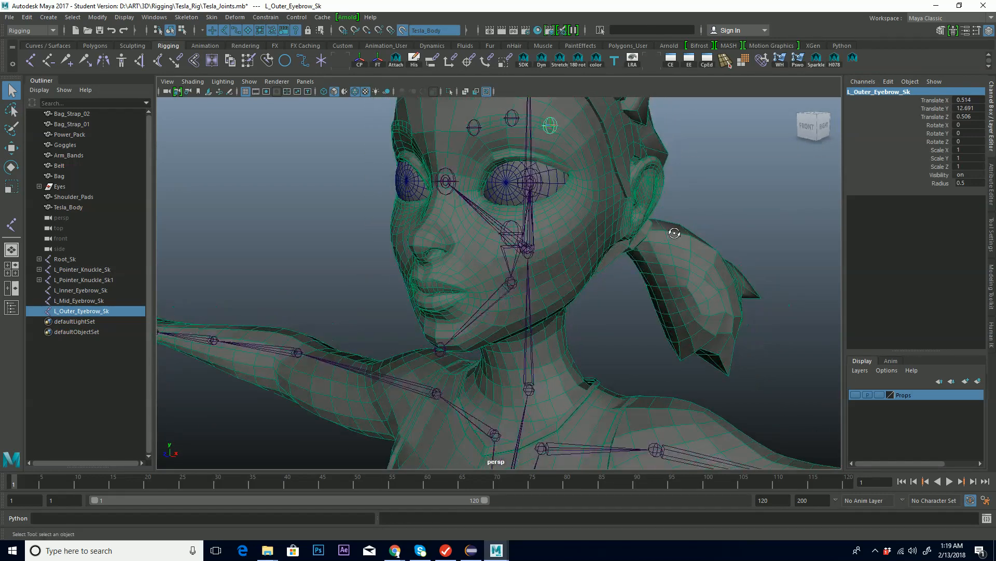
left_click(510, 118, "shift")
left_click(474, 127, "shift")
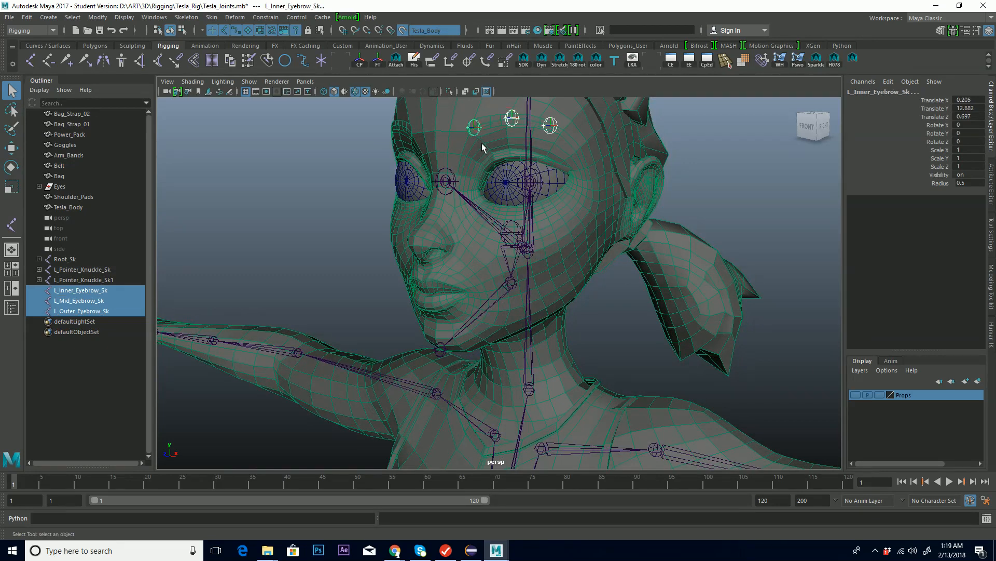
left_click(532, 237, "shift")
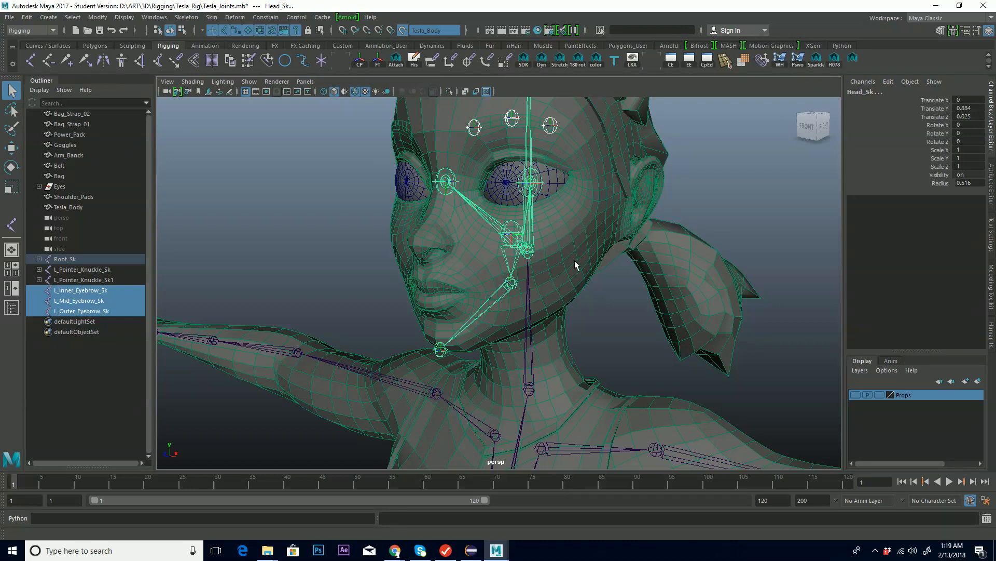
left_click_drag(539, 254, 590, 256, "alt")
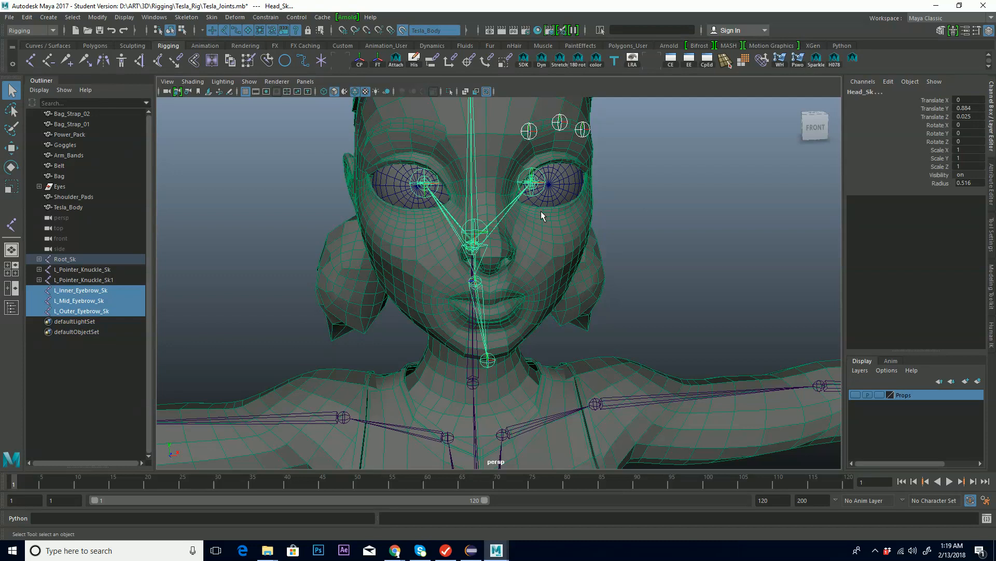
key("p")
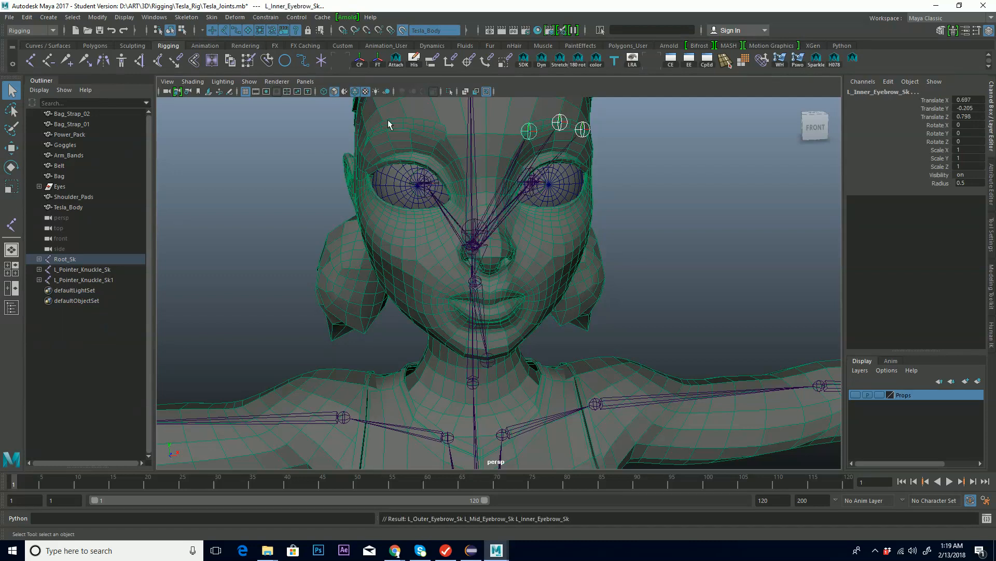
Mirror the inner, middle and outer left eyebrow joints one by one to the right side of the face
left_click(529, 130)
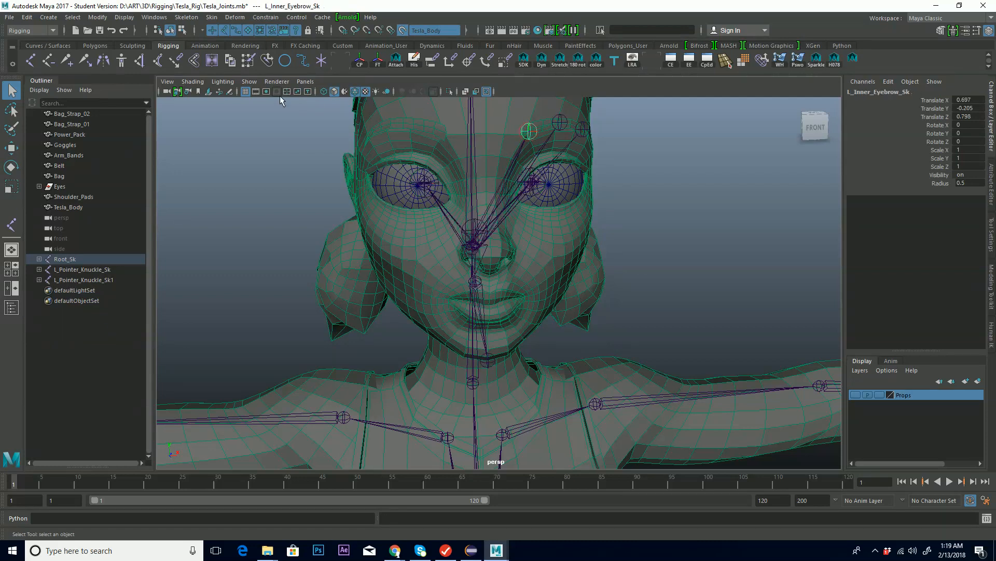
left_click(108, 62)
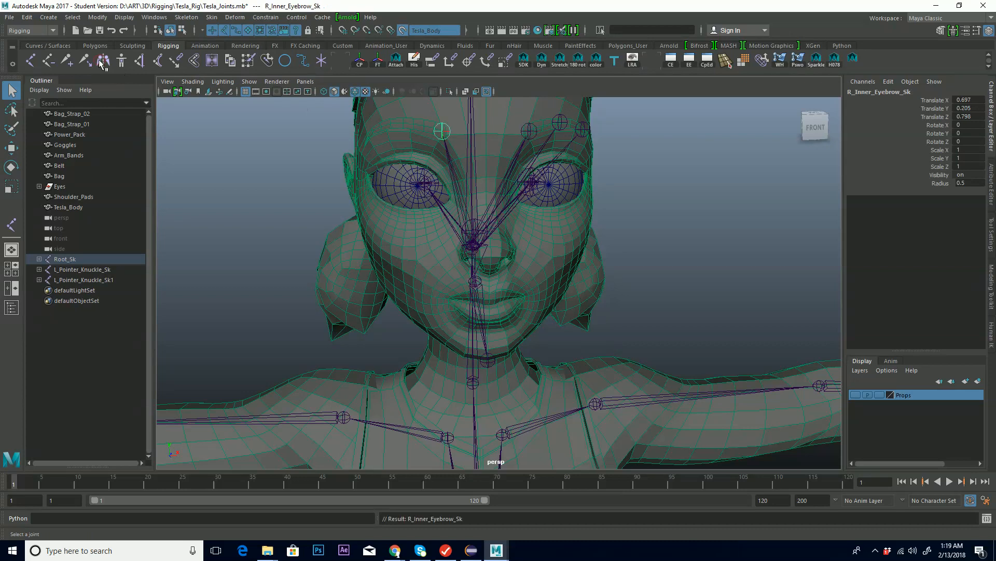
left_click(560, 123)
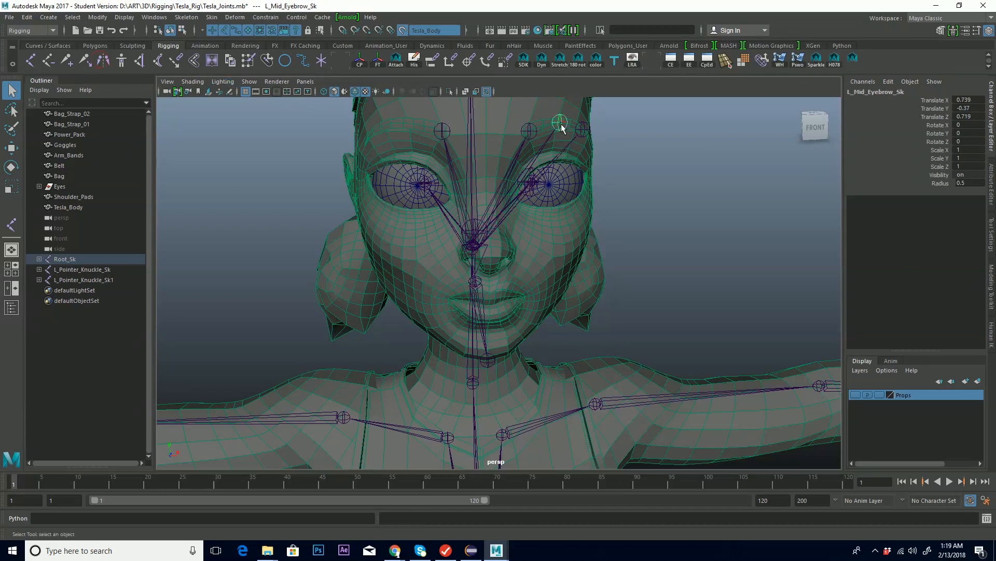
key("g")
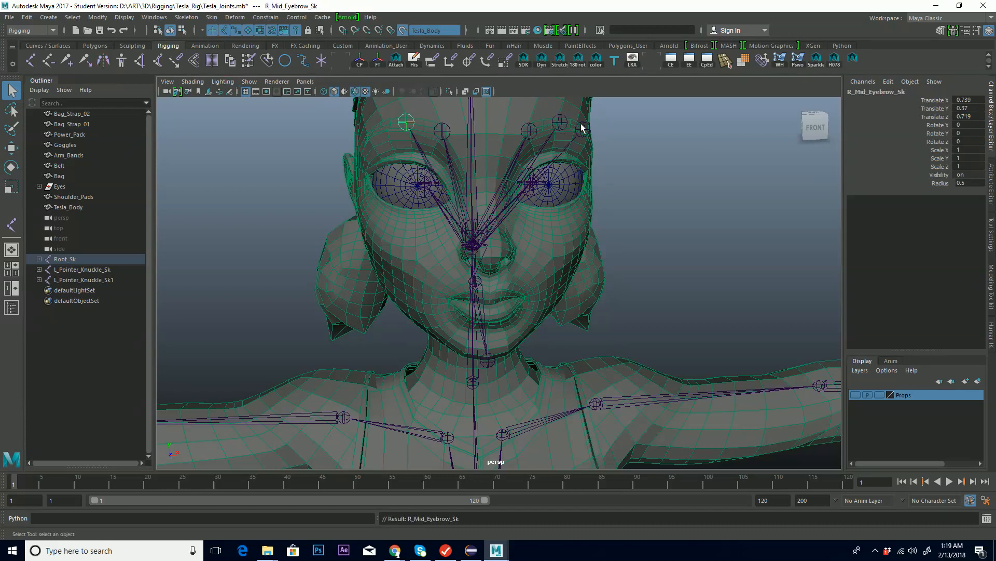
left_click(583, 129)
key("g")
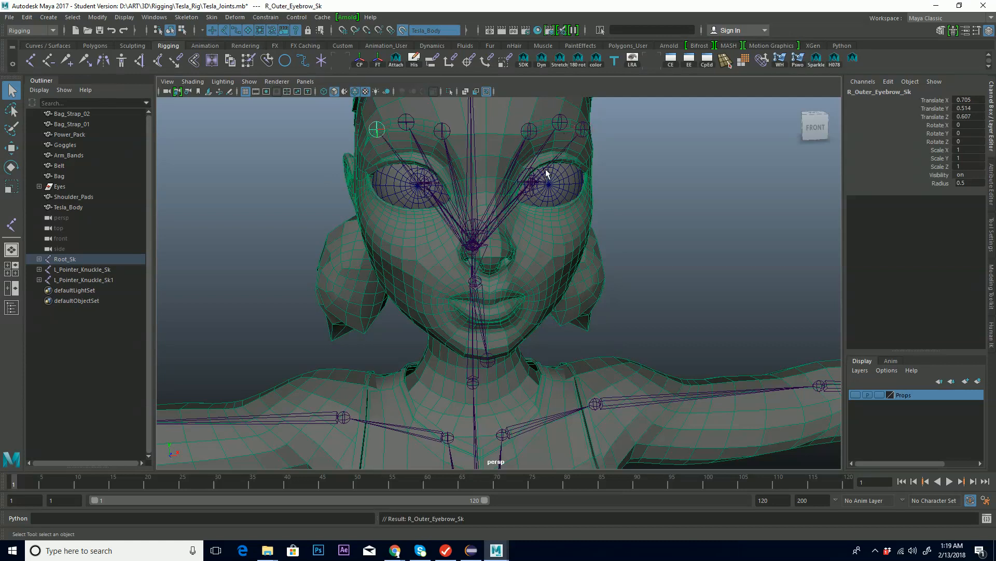
Draw a separate chain of five joints down the left pigtail, from its base at the head to its tip
left_click_drag(470, 155, 514, 171, "alt")
right_click_drag(513, 170, 285, 196, "alt")
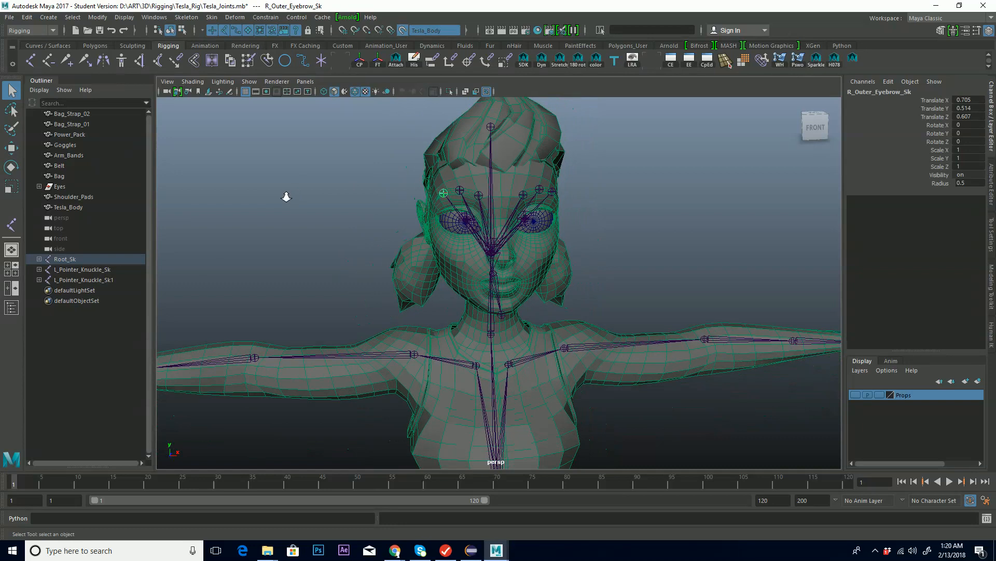
middle_click_drag(550, 296, 562, 214, "alt")
left_click_drag(596, 236, 487, 237, "alt")
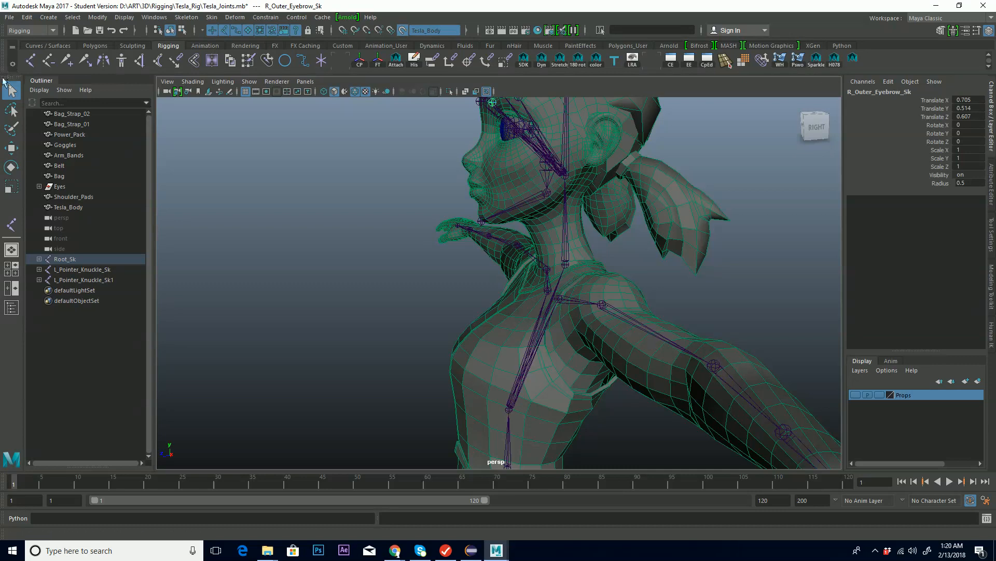
left_click(32, 62)
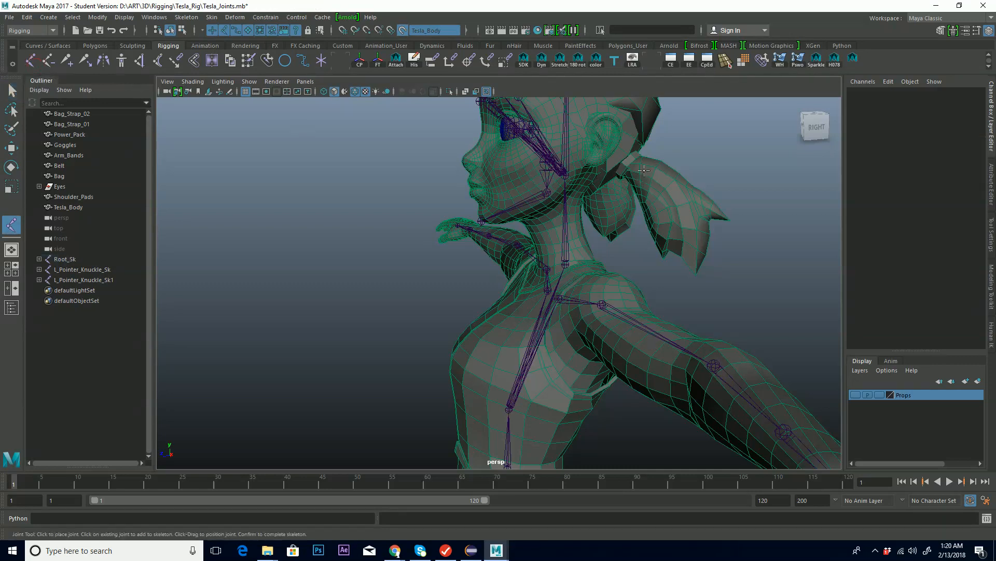
left_click_drag(639, 165, 478, 175, "alt")
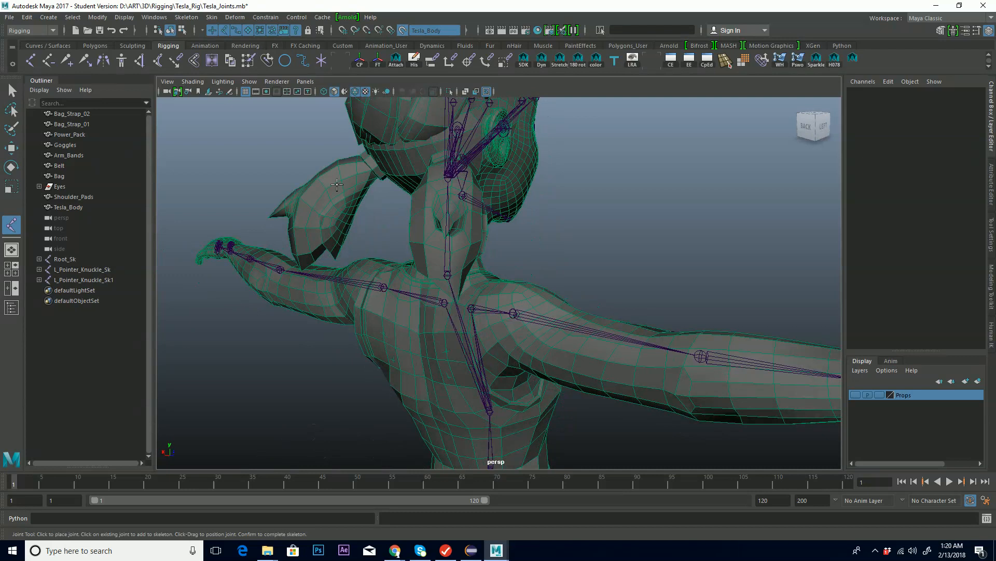
mouse_move(352, 178)
left_mouse_down()
mouse_move(367, 170)
mouse_move(338, 187)
left_mouse_up()
key("Return")
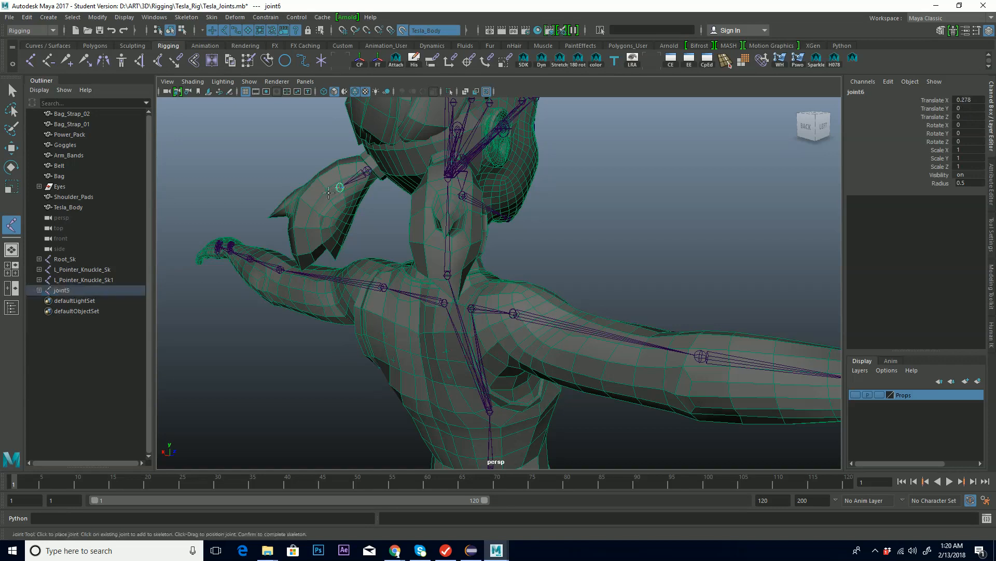
left_click(313, 211)
left_click_drag(307, 244, 460, 268)
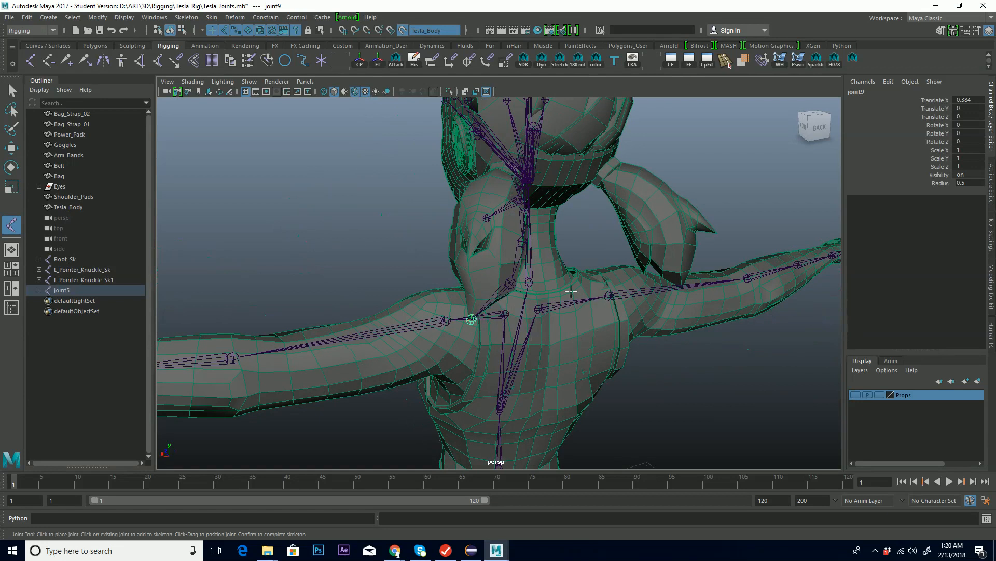
Undo the last joint at the pigtail's tip and finish the chain with four joints
left_click_drag(509, 271, 484, 270, "alt")
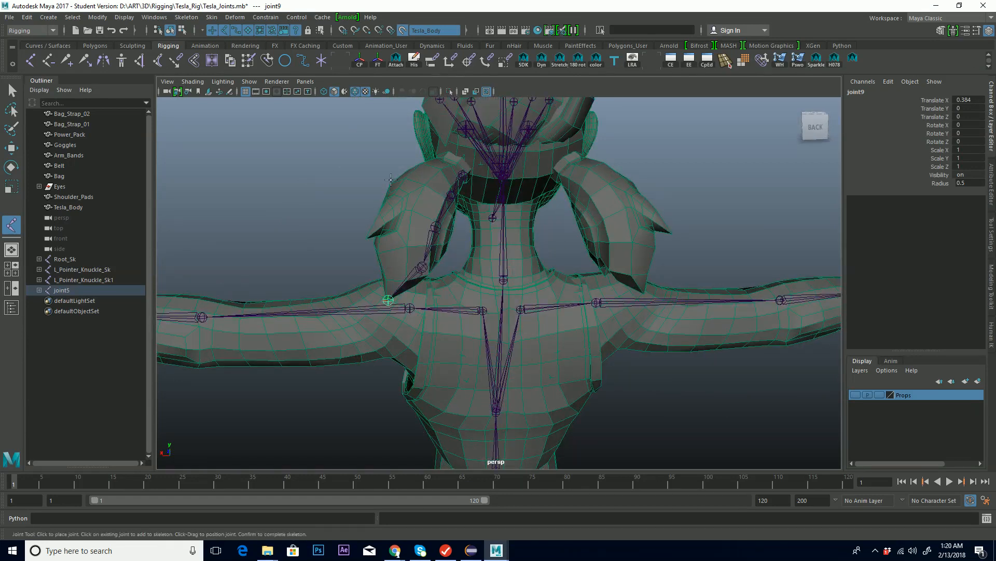
key("ctrl+z")
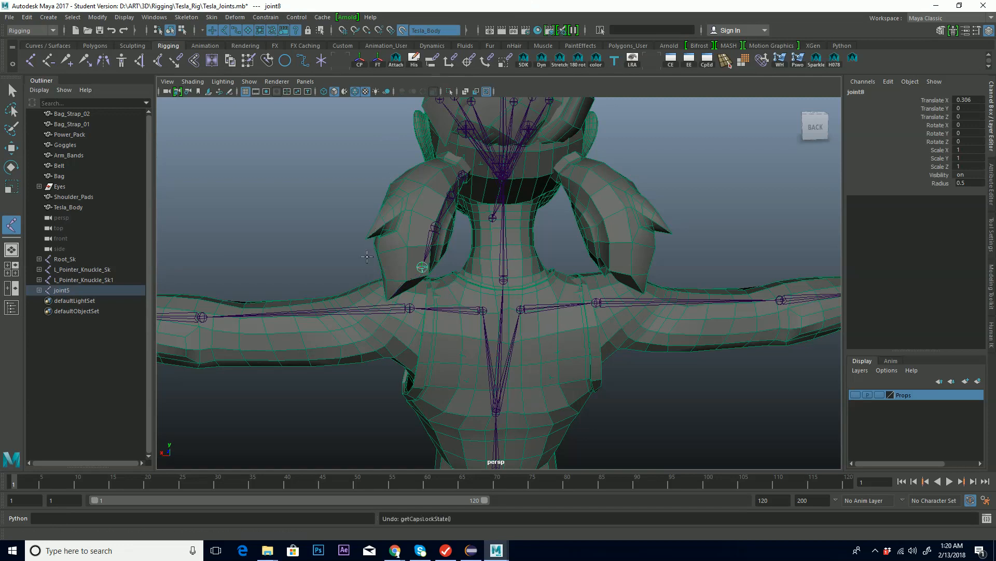
mouse_move(418, 273)
left_mouse_down("alt")
mouse_move(385, 254)
mouse_move(334, 254)
mouse_move(482, 285)
mouse_move(562, 258)
mouse_move(444, 251)
mouse_move(416, 262)
mouse_move(422, 278)
left_mouse_up("alt")
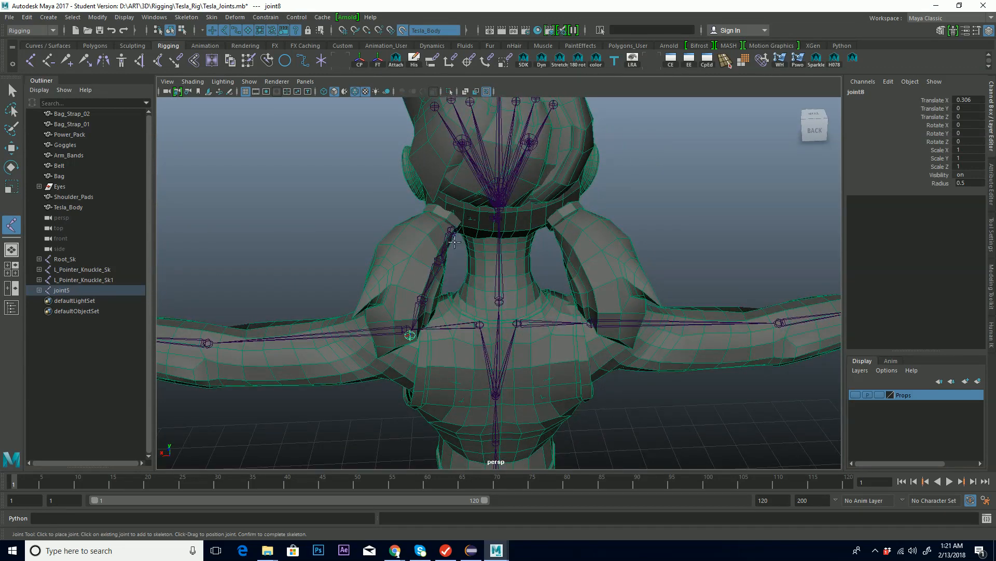
key("Return")
Move the pigtail chain's root joint outward to about 0.565 in Translate X
key("w")
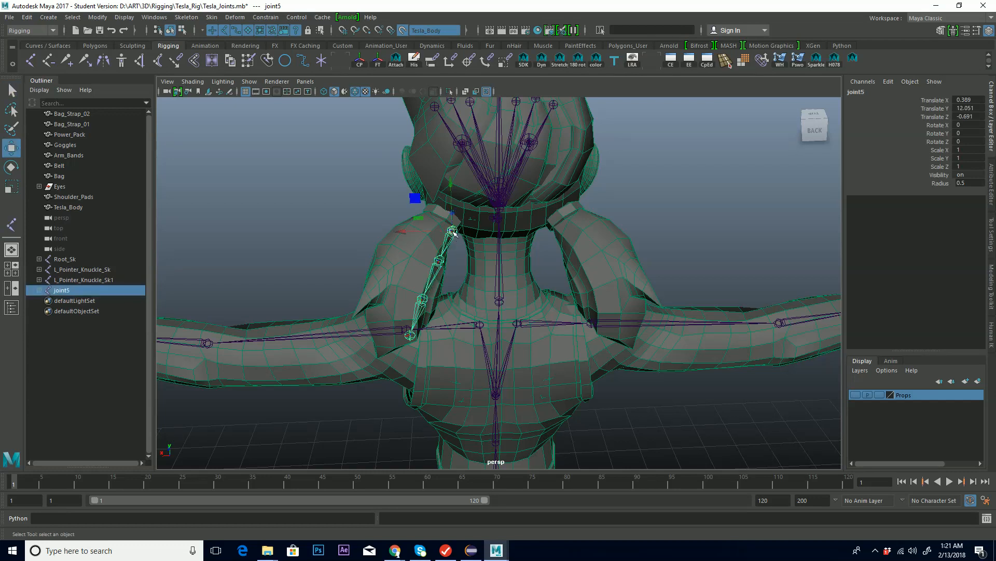
left_click_drag(415, 229, 410, 229, "alt")
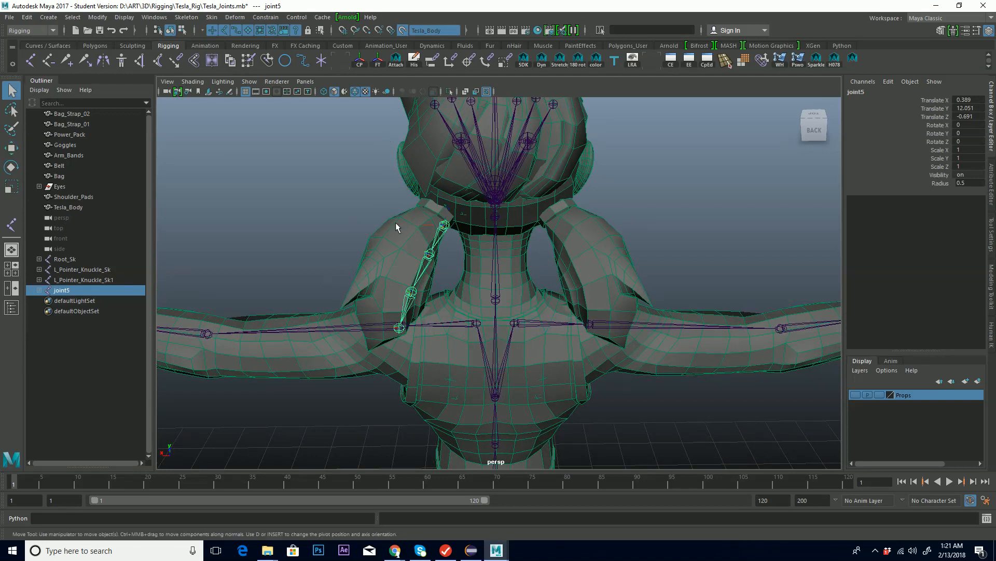
left_click_drag(394, 225, 373, 222)
left_click_drag(374, 222, 428, 218, "alt")
Rotate the pigtail chain's root joint to about X 23.484, Y -13.069 and Z -3.026 so it follows the hair
key("e")
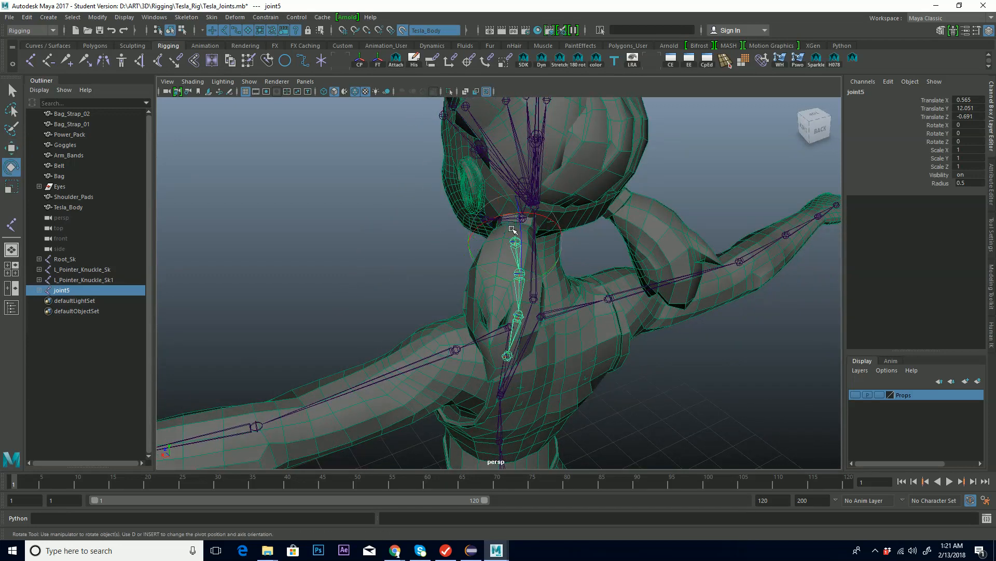
left_click_drag(542, 218, 525, 221)
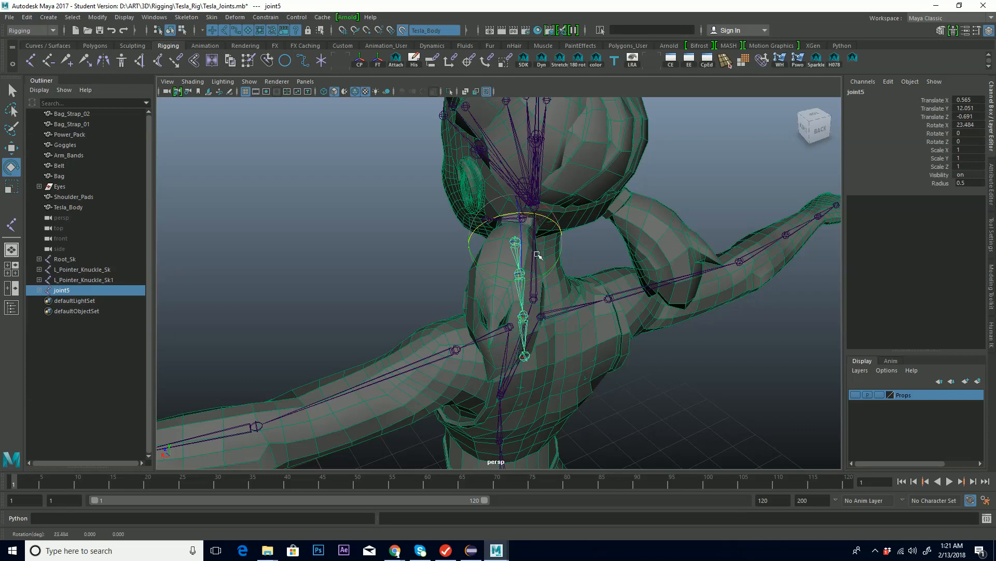
left_click_drag(549, 266, 542, 269)
left_click_drag(550, 313, 453, 284, "alt")
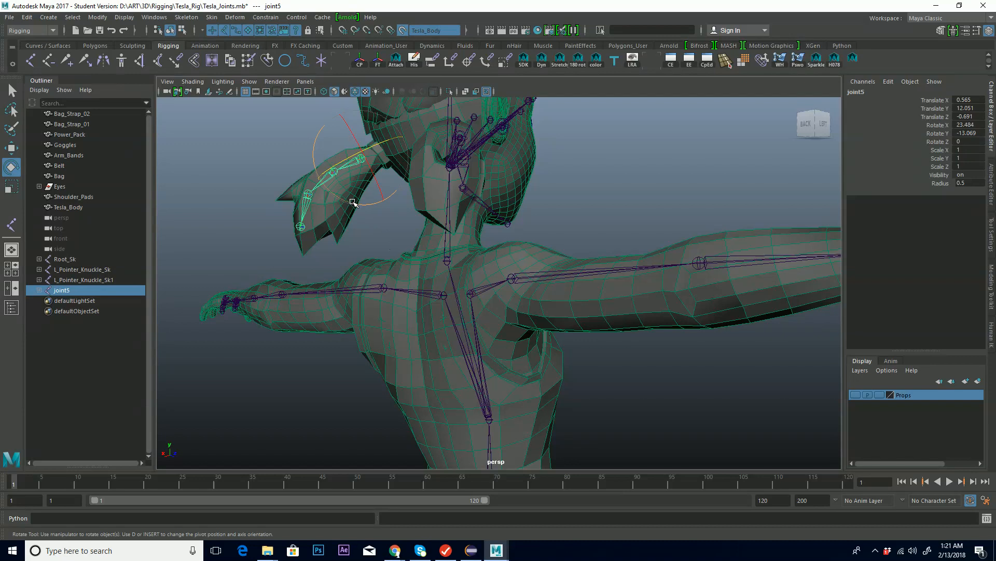
left_click_drag(352, 202, 355, 204)
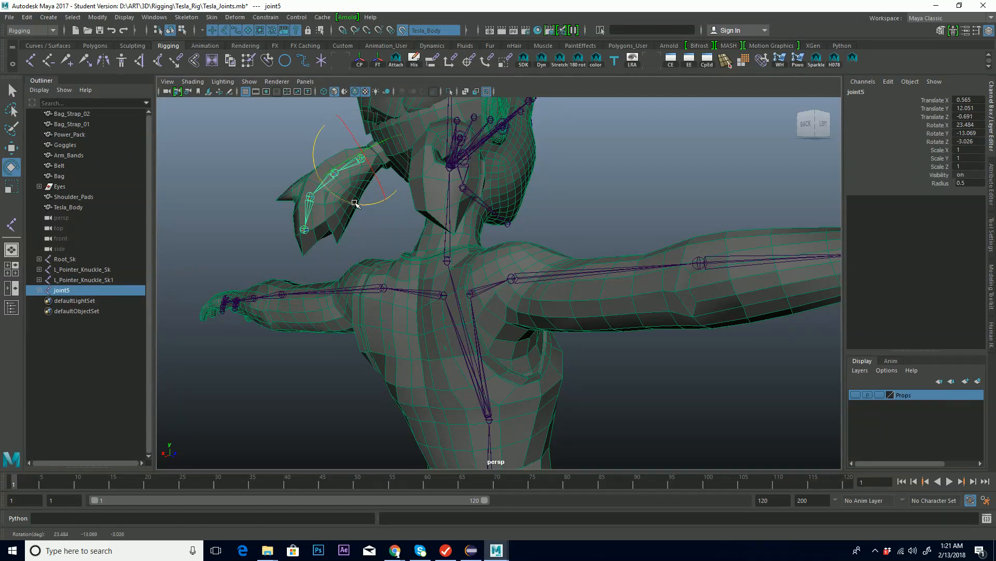
Turn off the Tesla_Body live surface and move the pigtail's root joint to about X 0.537, Y 12.08, Z -0.616
key("w")
left_click_drag(363, 165, 462, 218)
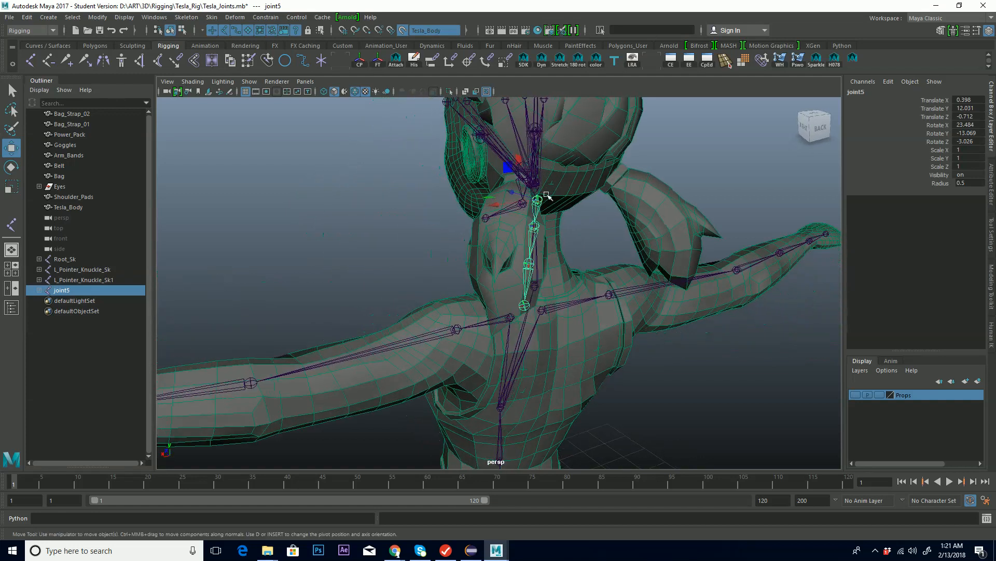
left_click_drag(540, 200, 433, 204, "alt")
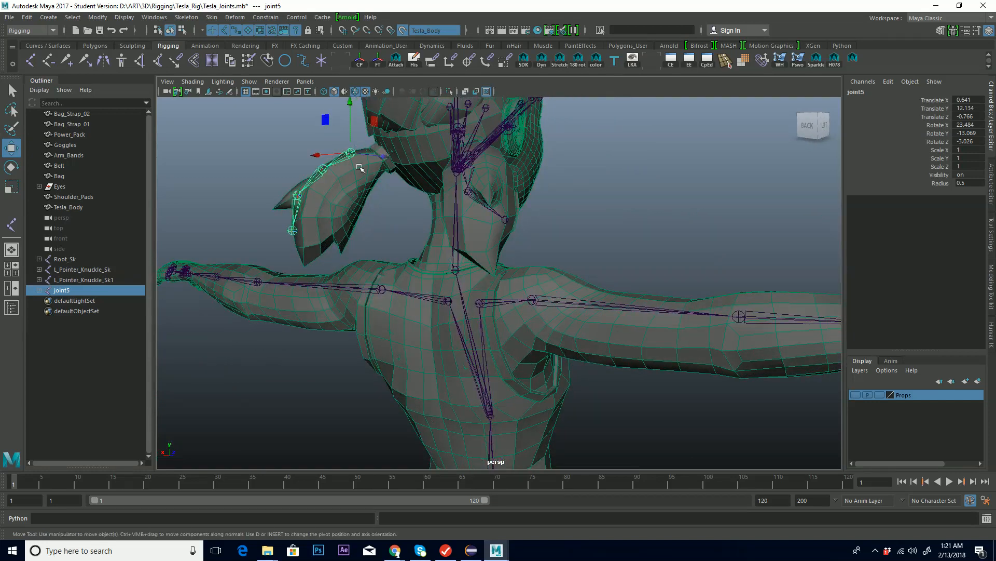
left_click_drag(344, 186, 344, 191, "alt")
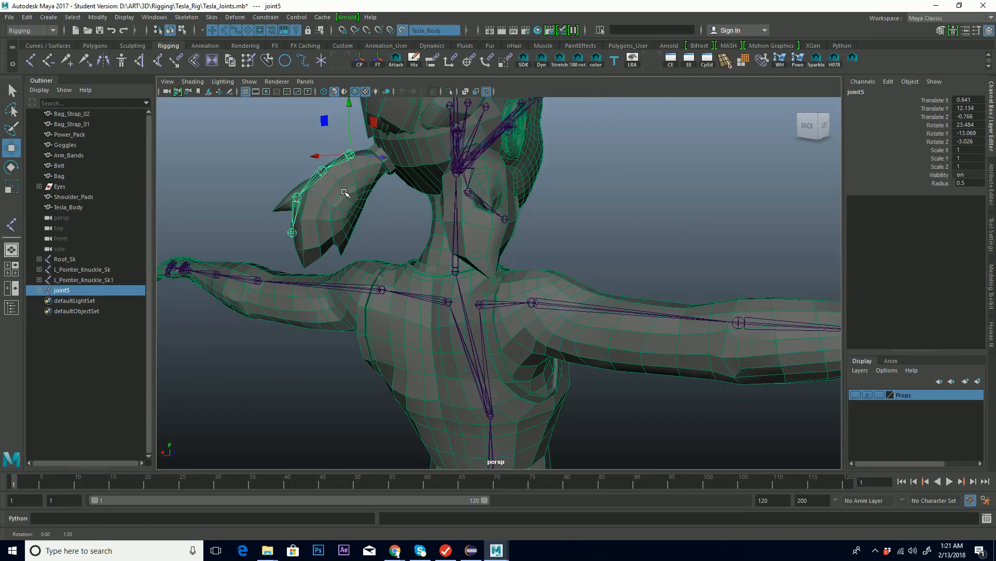
left_click(402, 31)
left_click_drag(350, 155, 460, 206)
left_click_drag(549, 218, 501, 182)
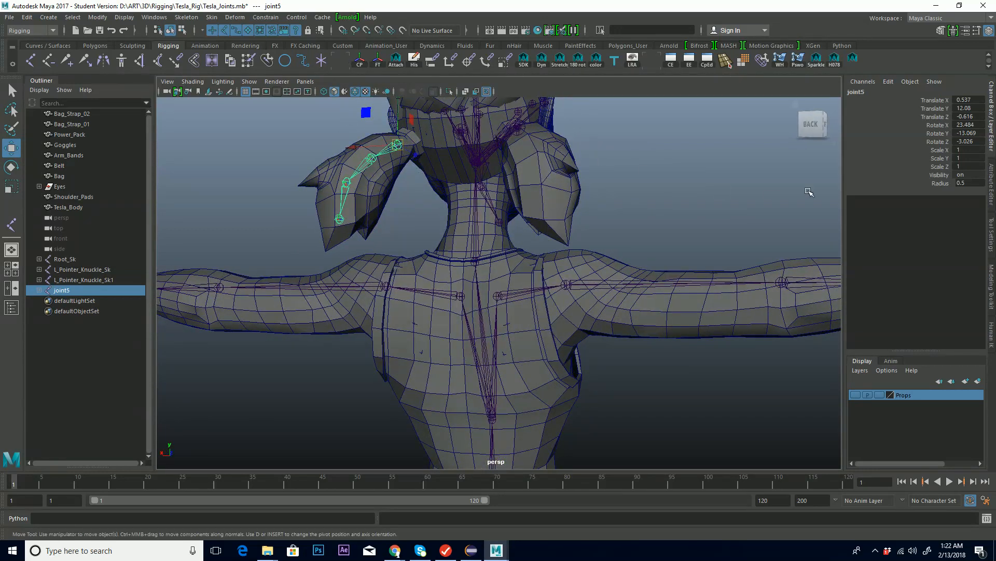
Freeze the transformations of the left pigtail joint chain
left_click(378, 61)
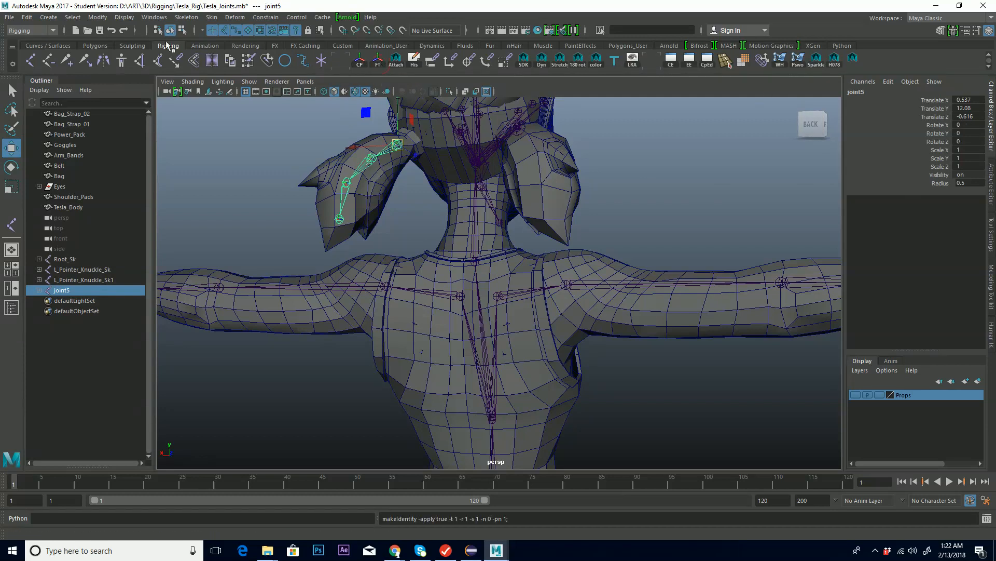
left_click(96, 17)
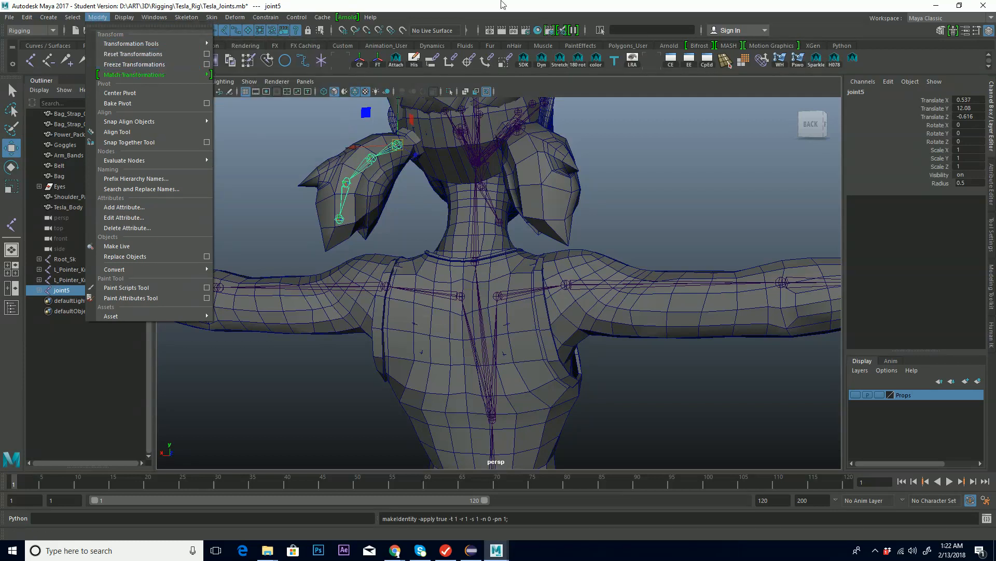
left_click(137, 68)
left_click_drag(434, 203, 371, 223, "alt")
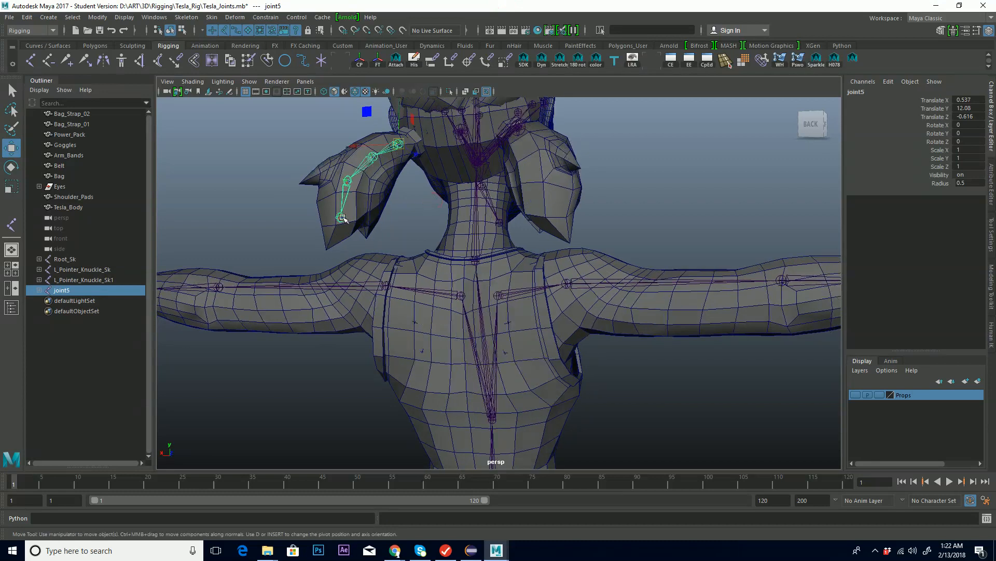
Try to extend the left pigtail chain from its lowest joint with the Joint tool
left_click(35, 64)
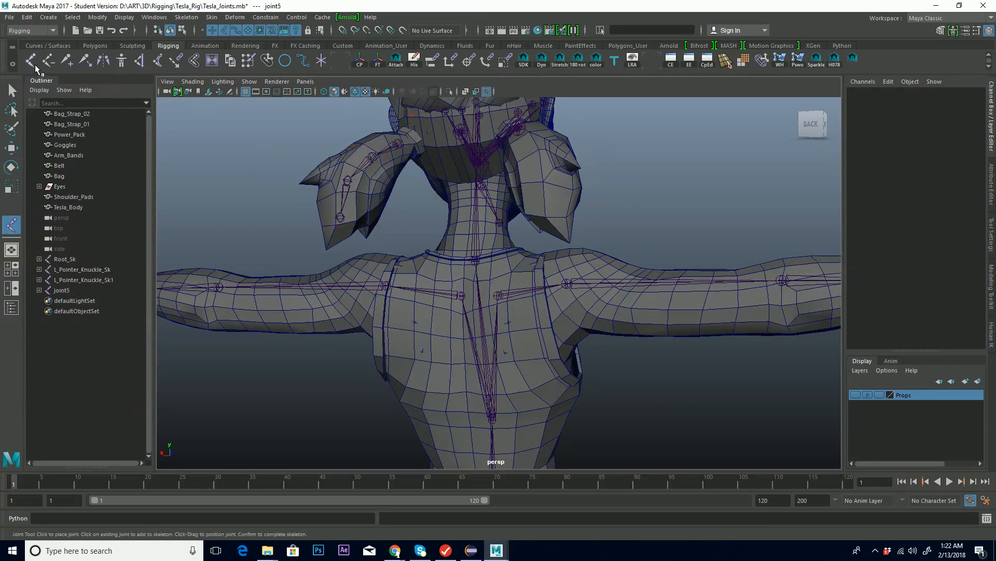
left_click(340, 218)
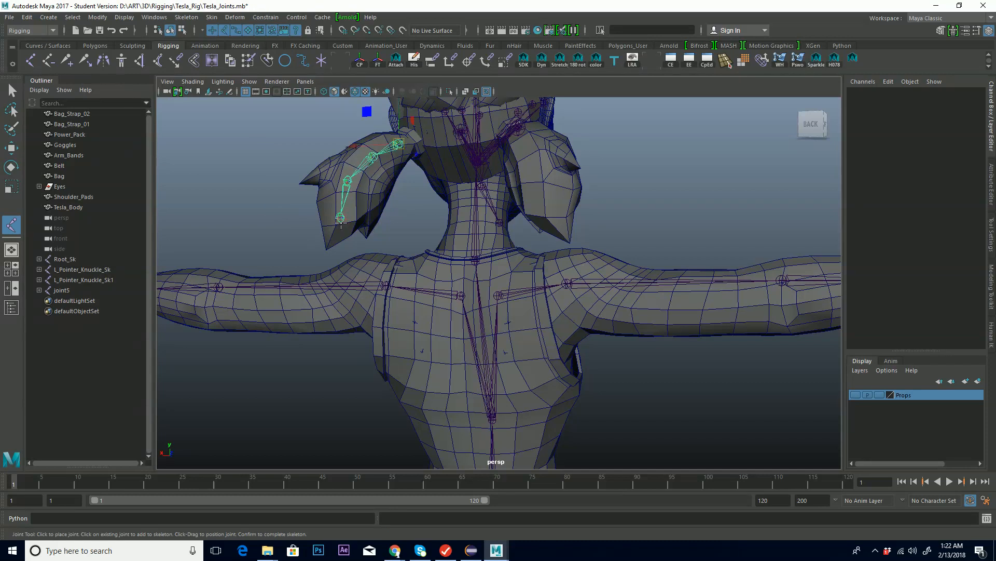
key("Return")
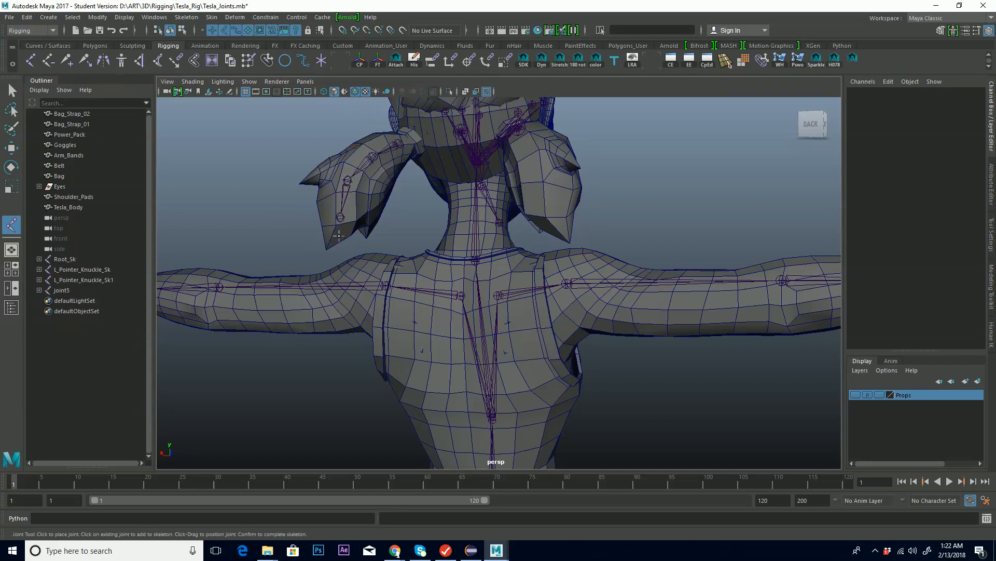
left_click(340, 218)
key("Return")
Add an end joint below the left pigtail chain's lowest joint, snapped to the tip of the hair, and undo any extra joint
left_click_drag(353, 241, 380, 236, "alt")
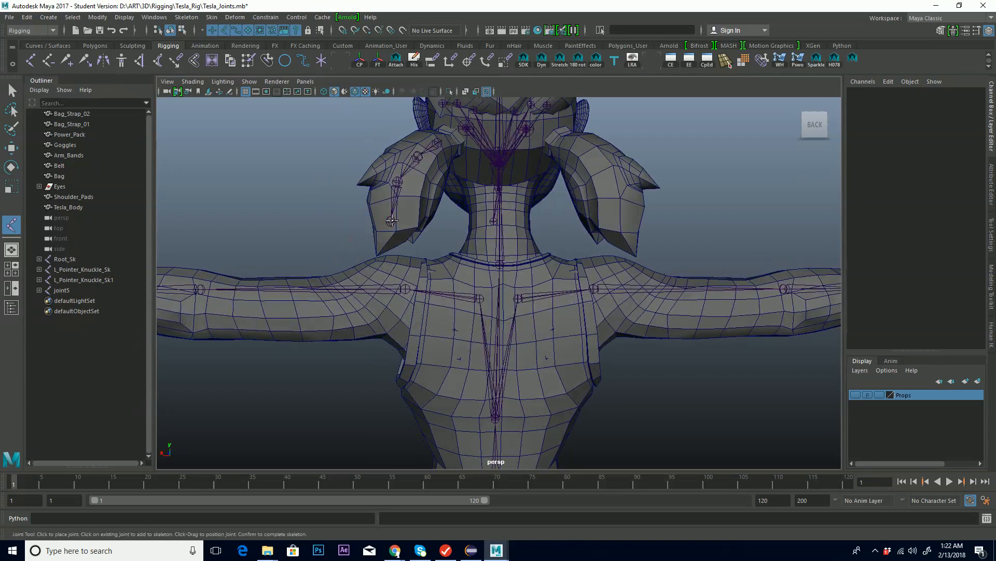
left_click_drag(398, 229, 385, 218, "alt")
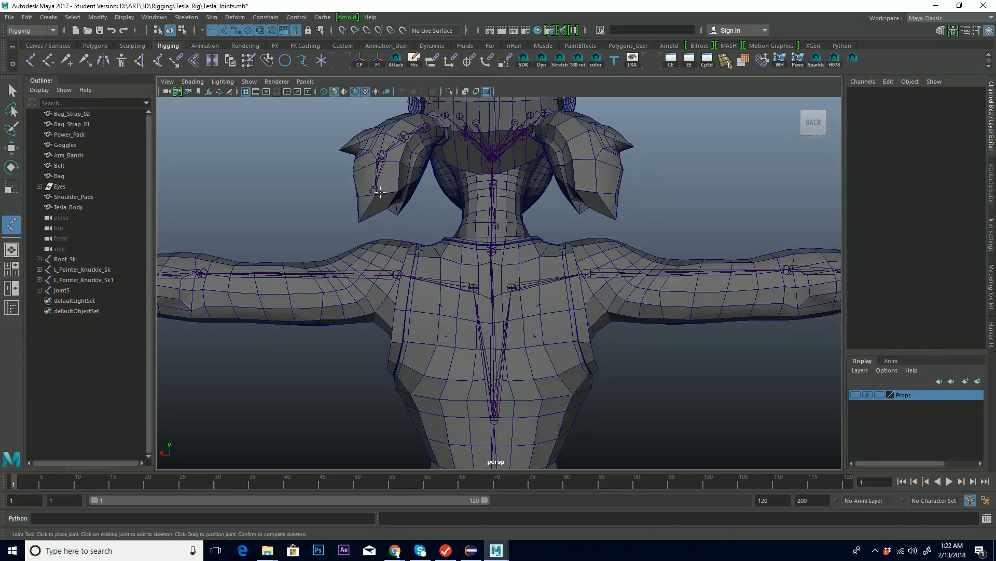
left_click_drag(374, 192, 429, 213, "alt")
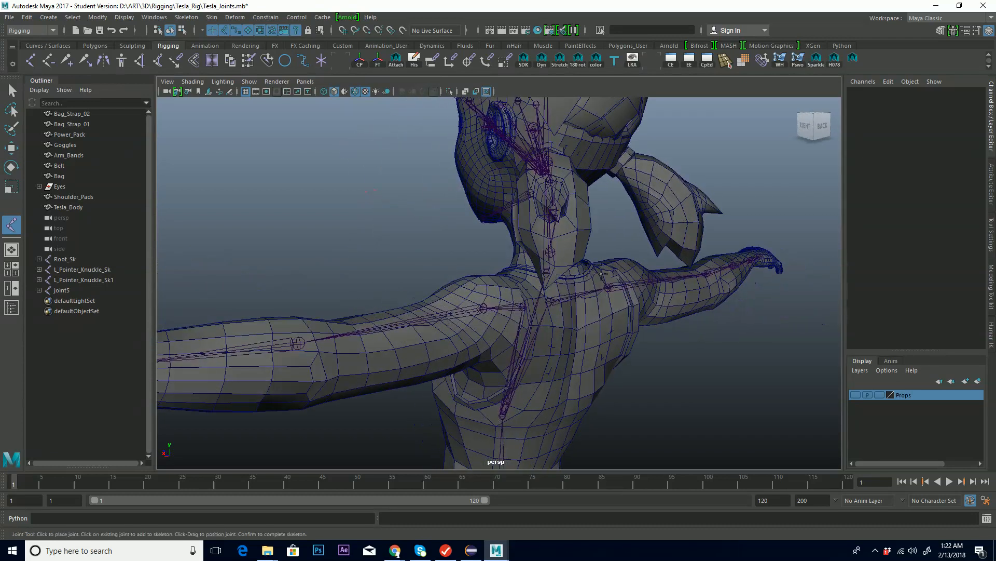
left_click(558, 252)
left_click_drag(556, 268, 599, 270, "alt")
key("v")
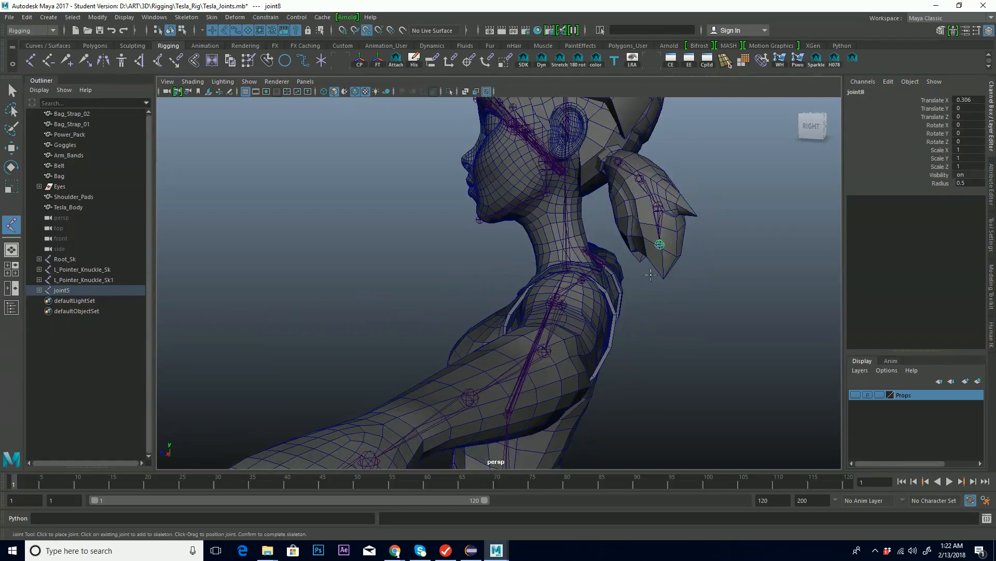
left_click(663, 277)
left_click(681, 256)
key("v")
key("ctrl+z")
key("w")
Move the left pigtail's new end joint to about X 0.268, Y -0.055, Z -0.01 so it sits at the hair tip
left_click_drag(706, 285, 674, 294, "alt")
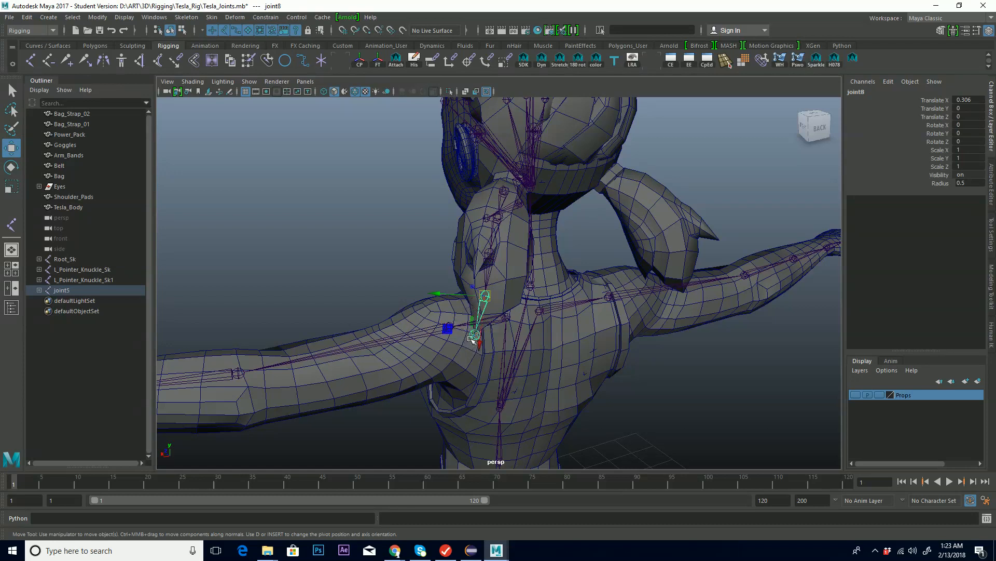
left_click(475, 335)
left_click_drag(478, 332, 436, 325)
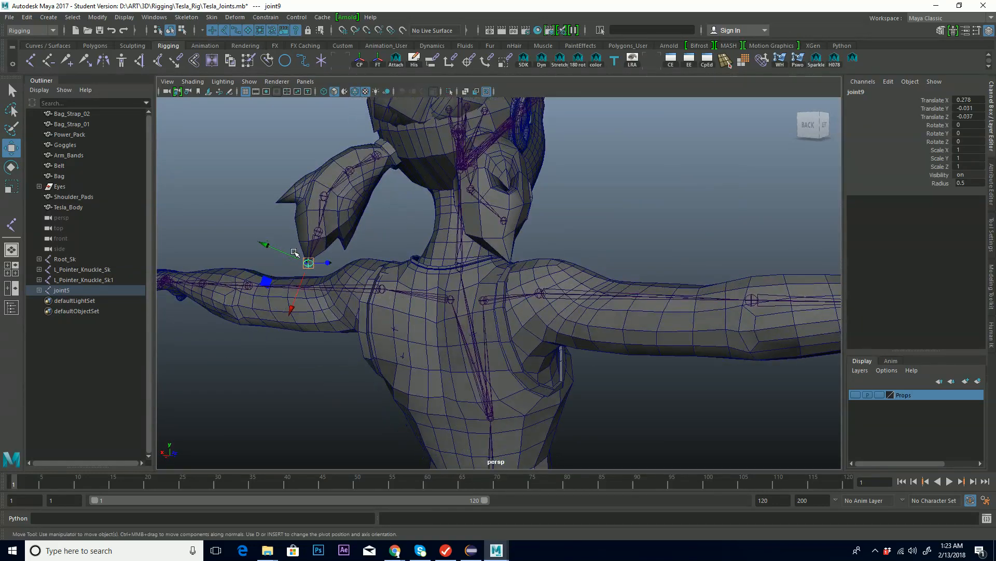
left_click_drag(306, 261, 313, 267, "alt")
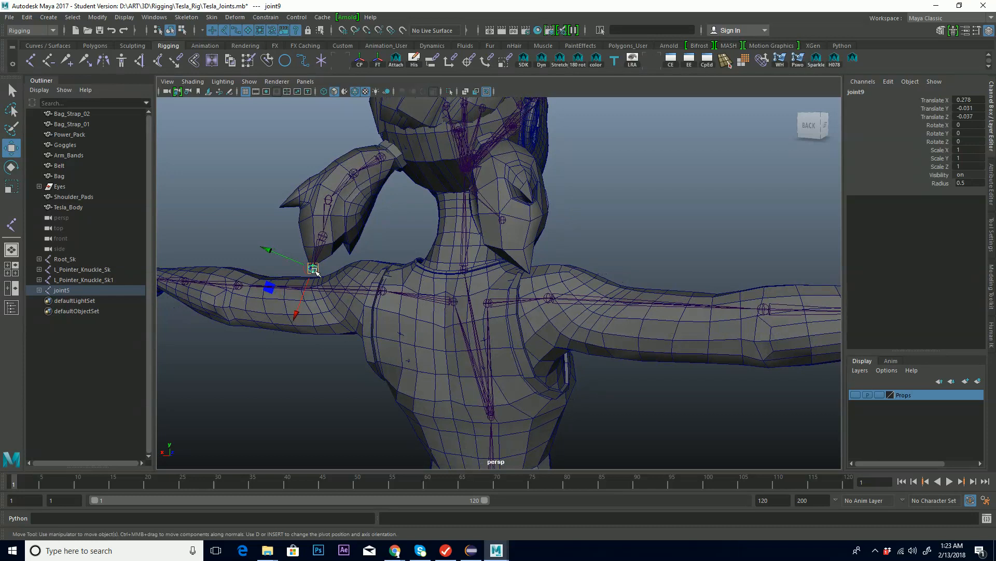
left_click_drag(313, 267, 412, 289)
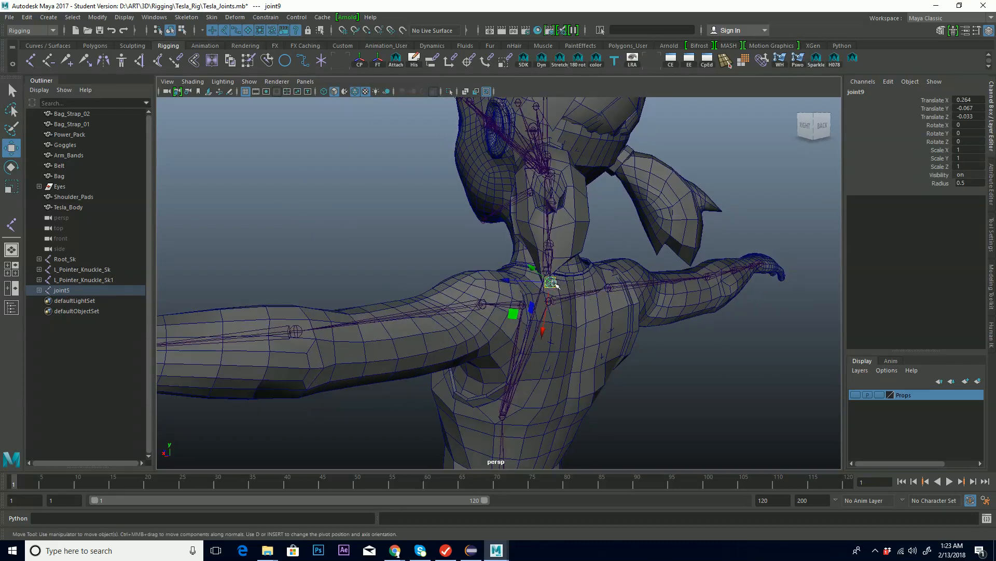
mouse_move(551, 283)
left_mouse_down()
mouse_move(563, 285)
mouse_move(540, 290)
left_mouse_up()
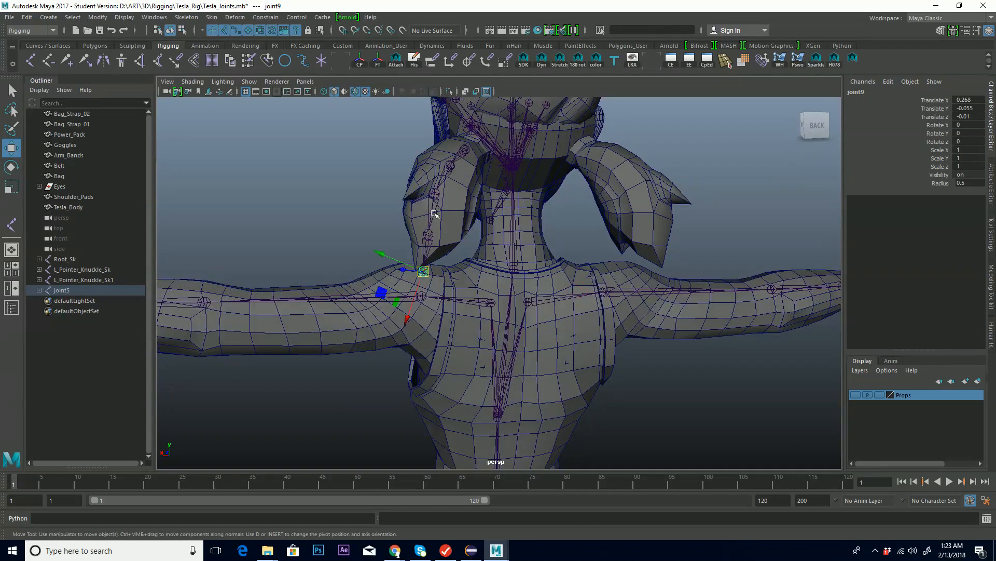
Orient the joint directly above the left pigtail's end joint so it aims down the chain
left_click(431, 235)
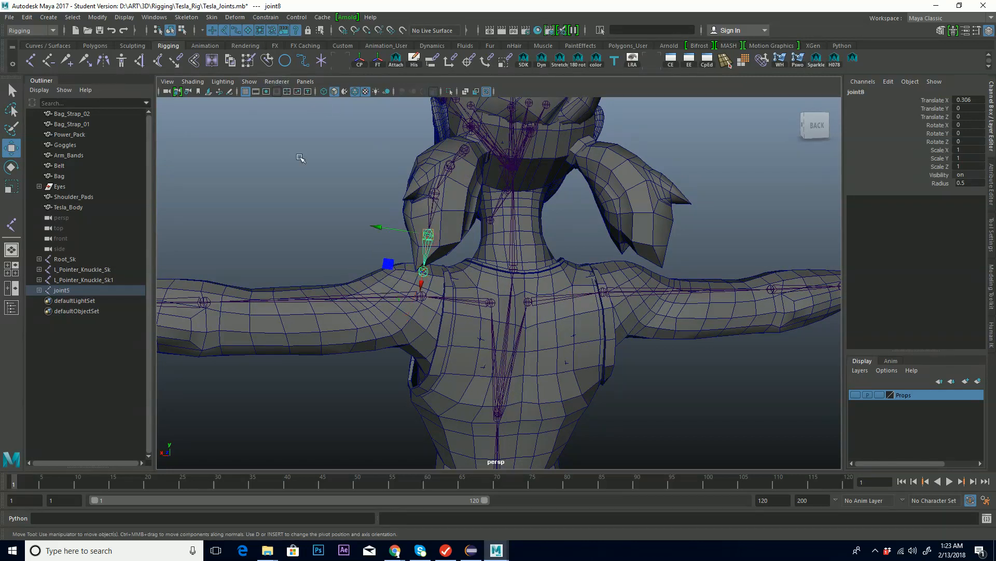
left_click(186, 17)
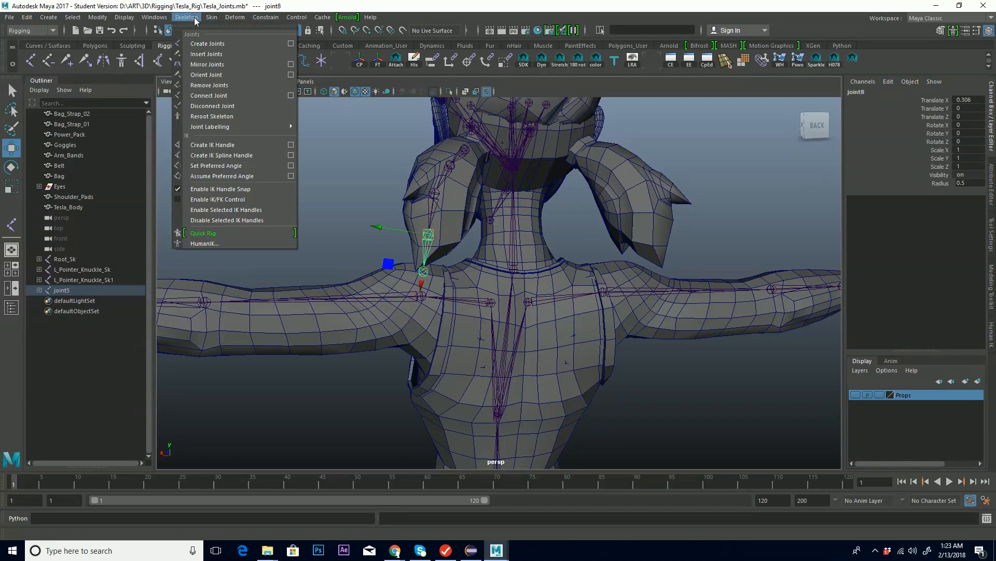
left_click(217, 78)
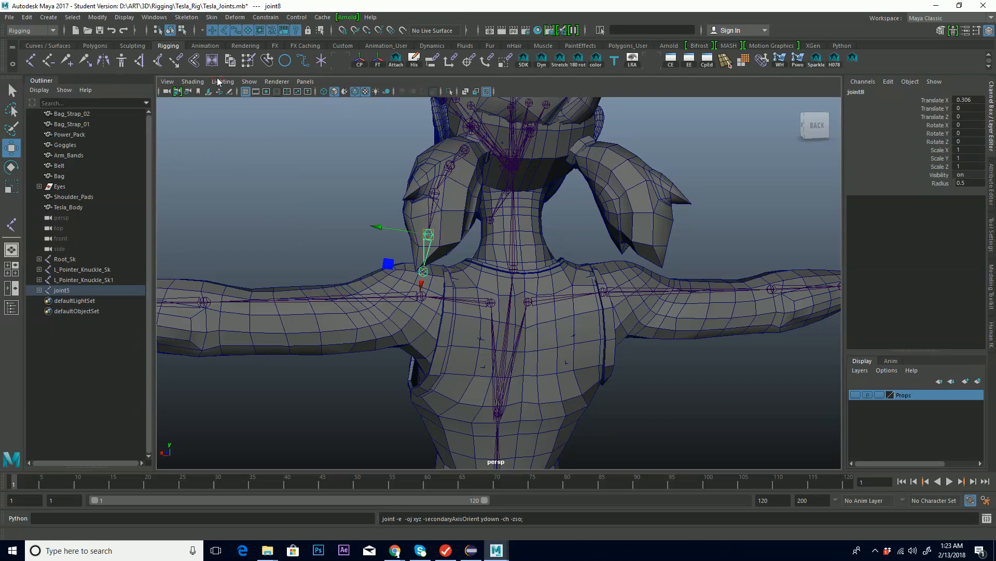
Rotate the left pigtail root joint's local axes to align with the direction of the hair
left_click_drag(463, 280, 567, 289, "alt")
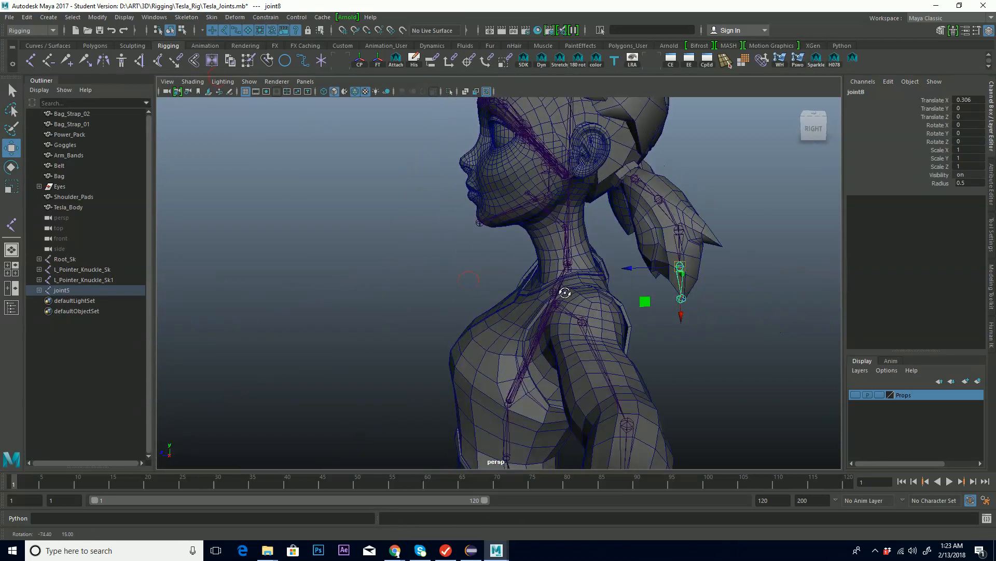
left_click(642, 187)
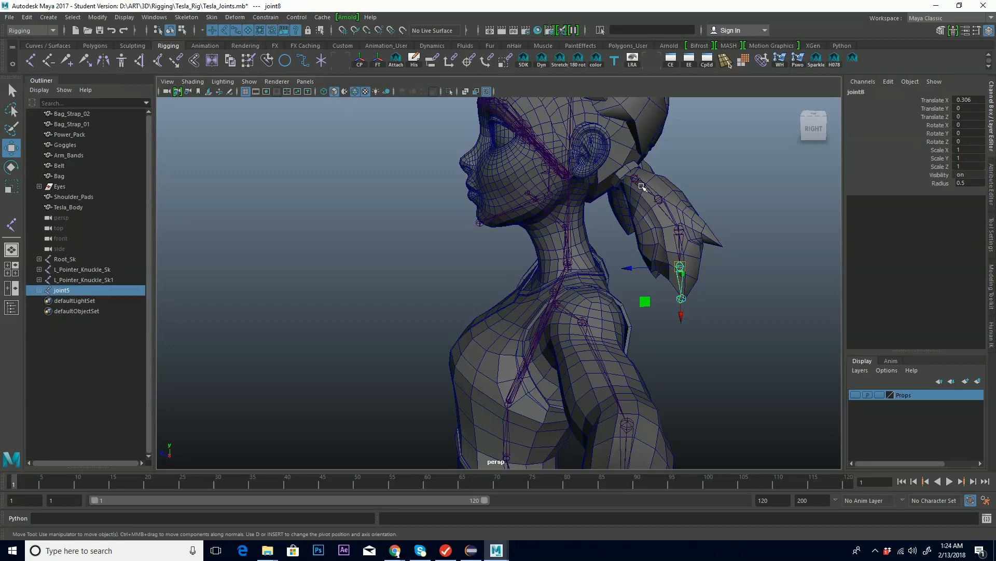
left_click(642, 187)
left_click_drag(672, 191, 596, 201, "alt")
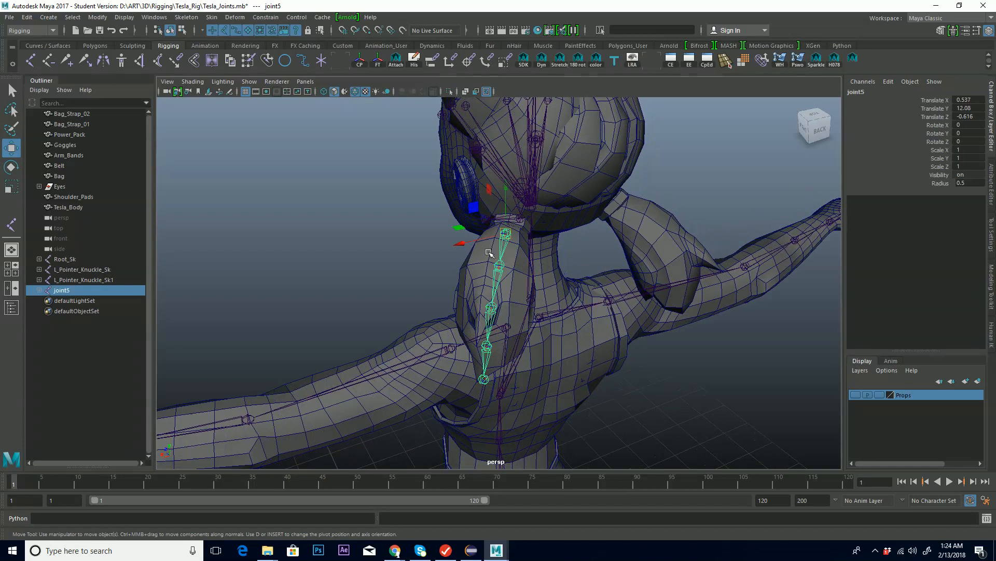
key("e")
left_click_drag(519, 253, 525, 236, "alt")
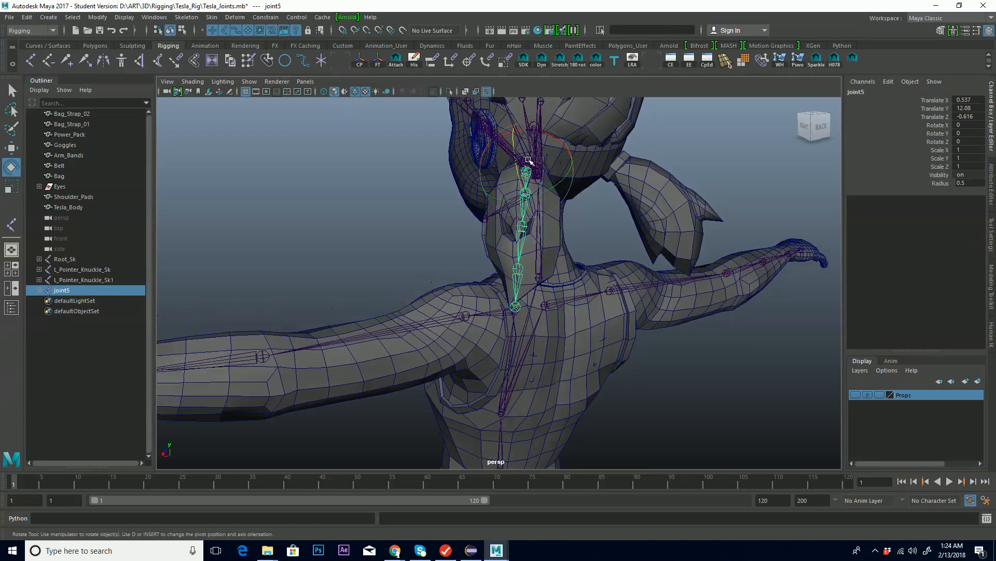
left_click_drag(536, 226, 568, 213, "alt")
left_click_drag(600, 161, 696, 167, "alt")
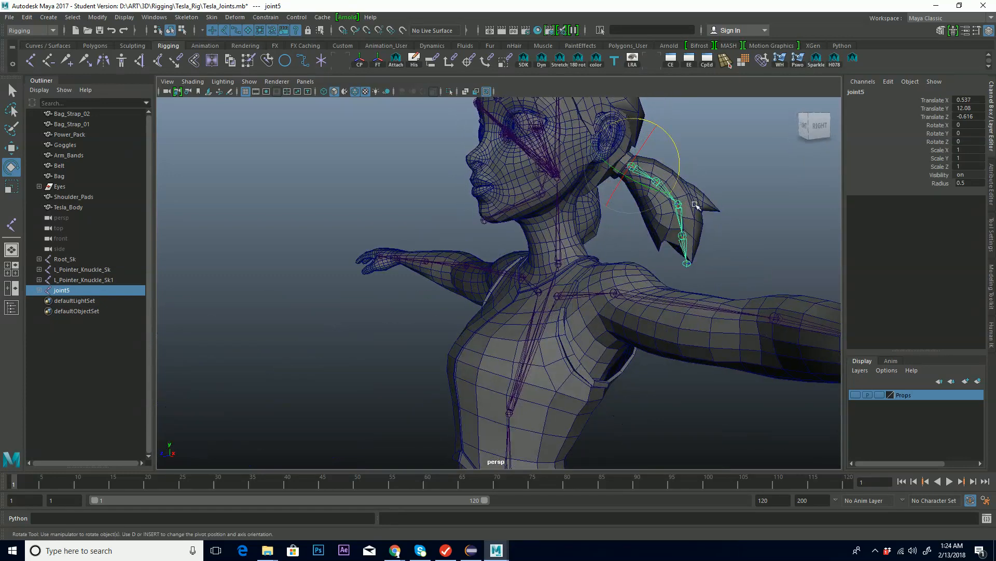
left_click_drag(692, 221, 582, 223, "alt")
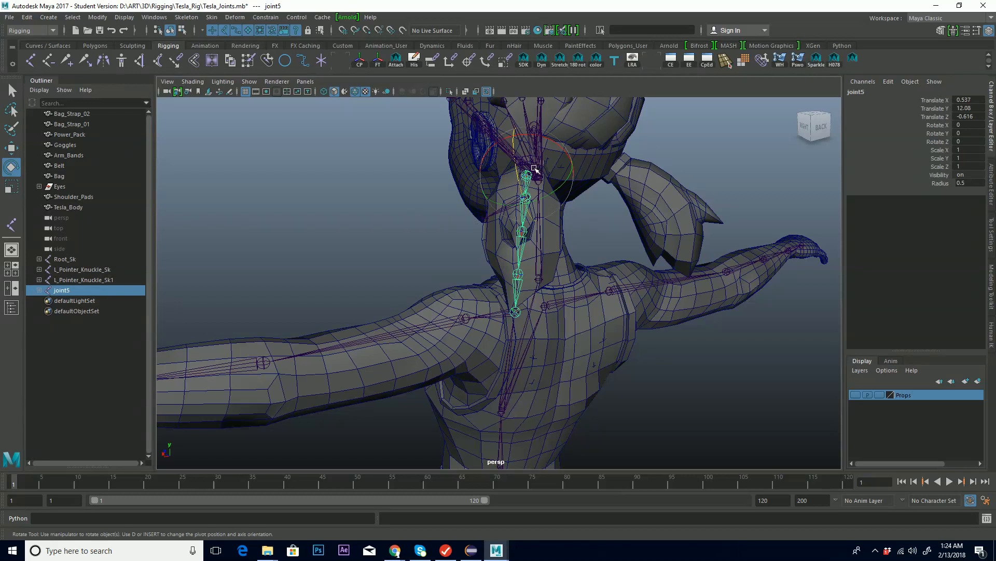
key("d")
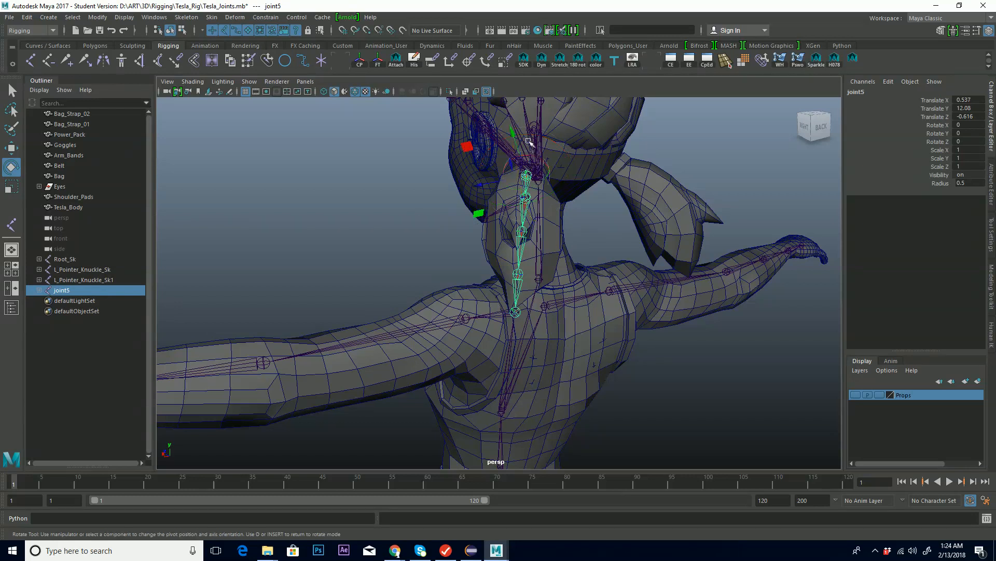
left_click_drag(531, 157, 545, 167)
left_click_drag(556, 203, 562, 191, "alt")
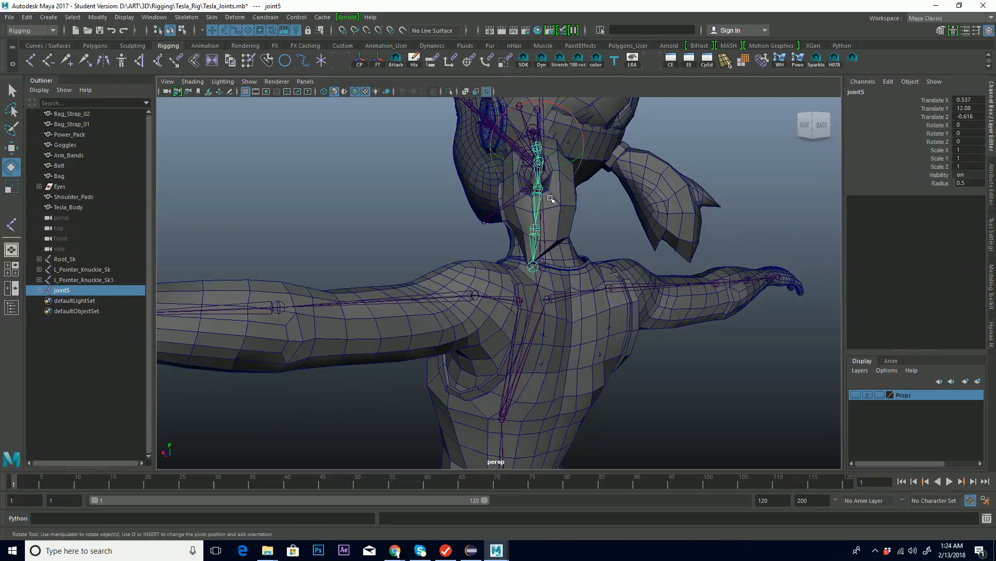
left_click_drag(550, 203, 551, 201, "alt")
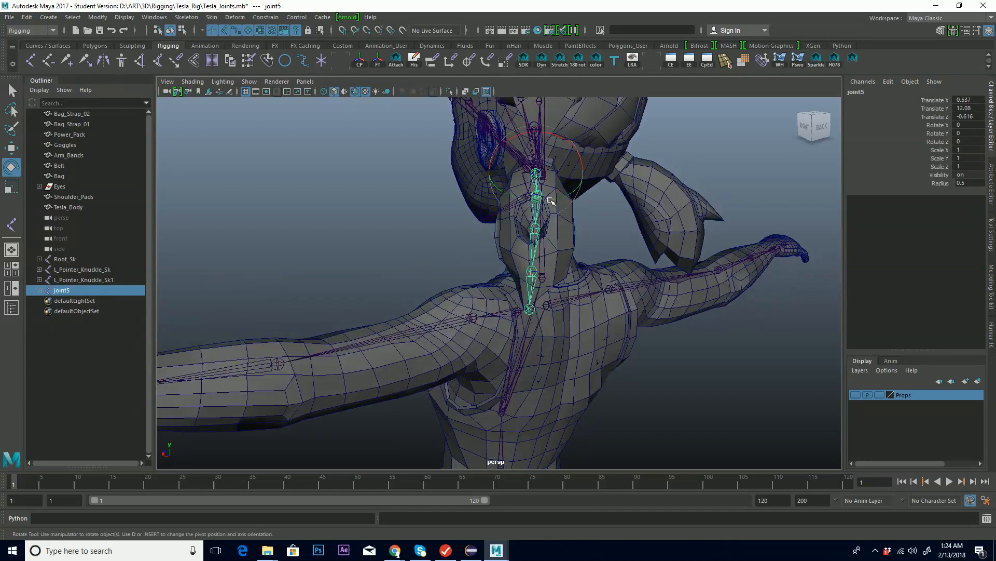
Rotate the local axes of the second left pigtail joint to align with the hair
key("Down")
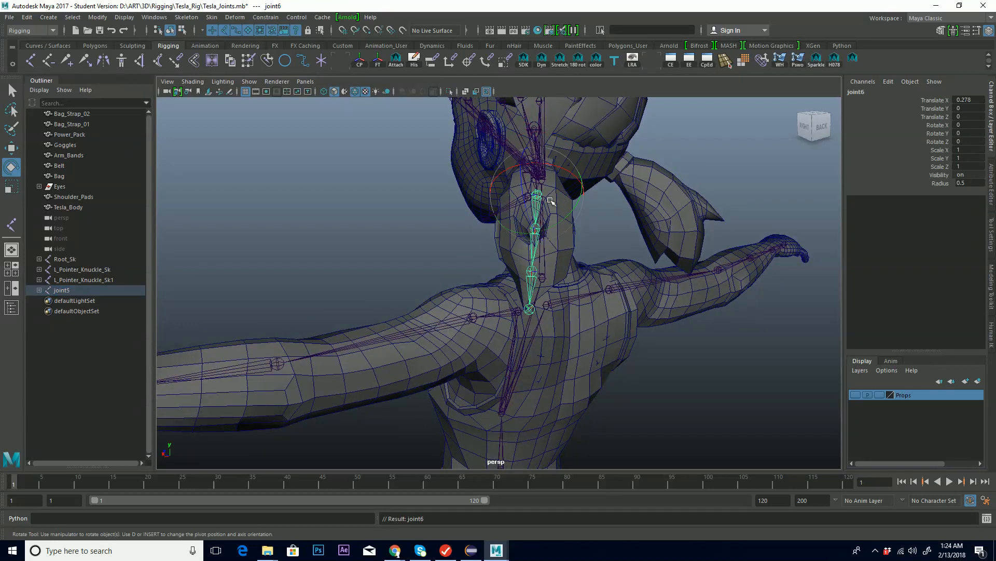
key("d")
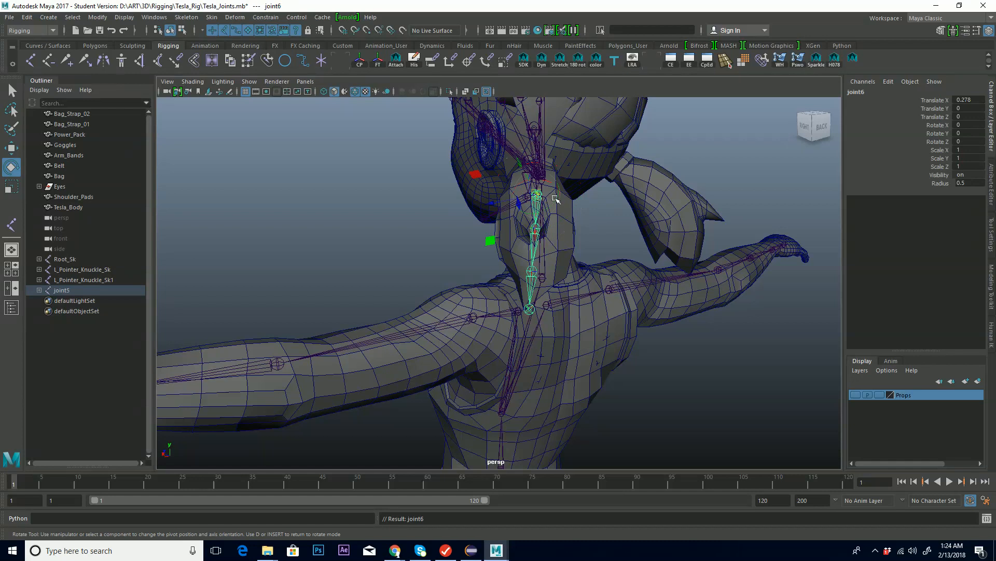
mouse_move(551, 187)
left_mouse_down()
mouse_move(568, 208)
mouse_move(556, 181)
left_mouse_up()
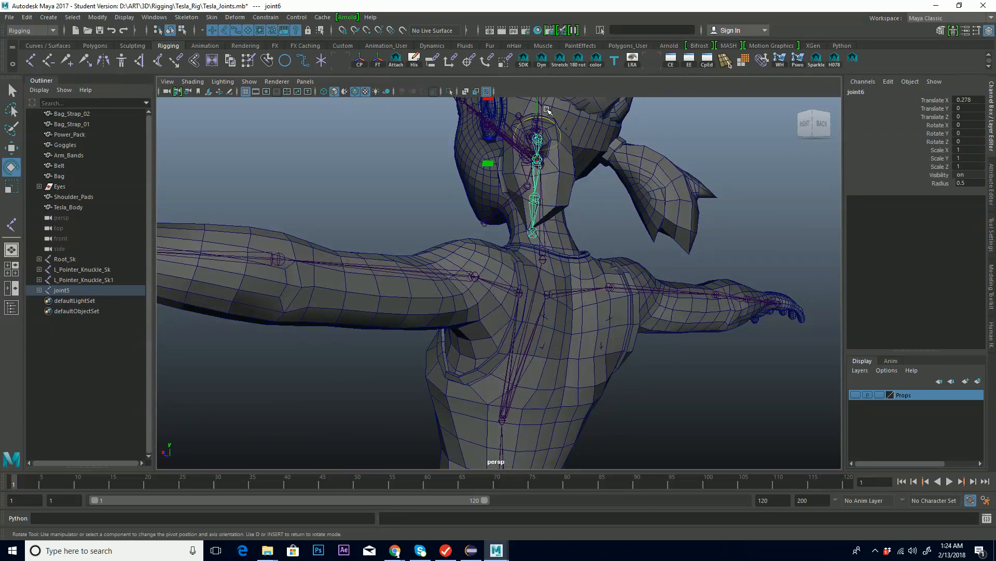
left_click_drag(547, 116, 551, 124, "alt")
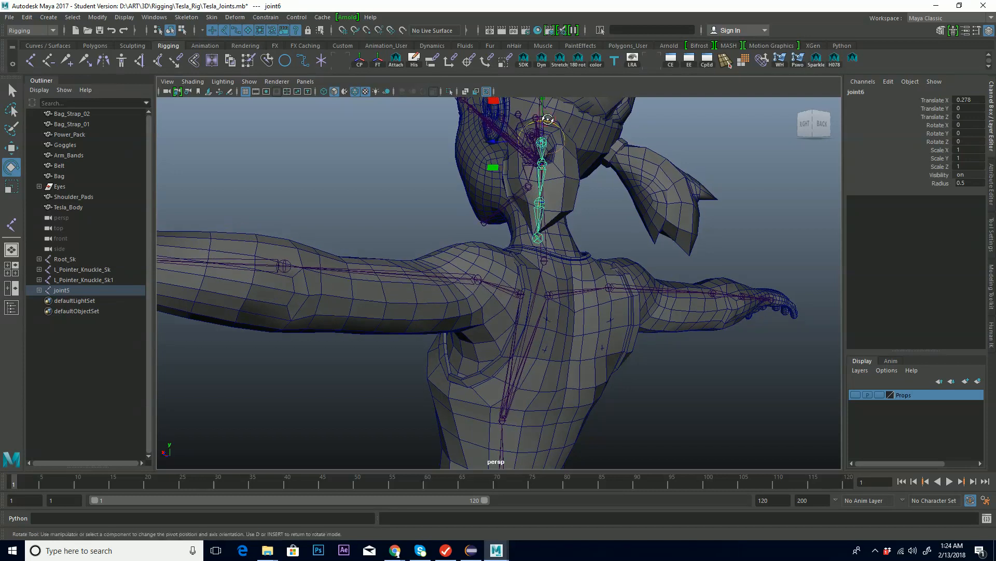
left_click(555, 125)
left_click_drag(555, 125, 557, 126)
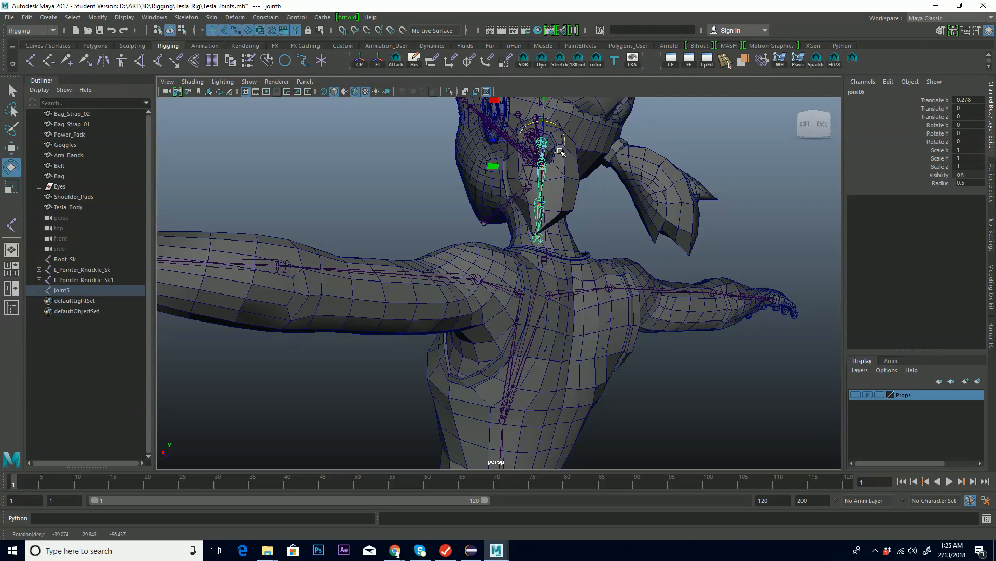
Adjust the local axes of the third left pigtail joint to align with the hair
key("Down")
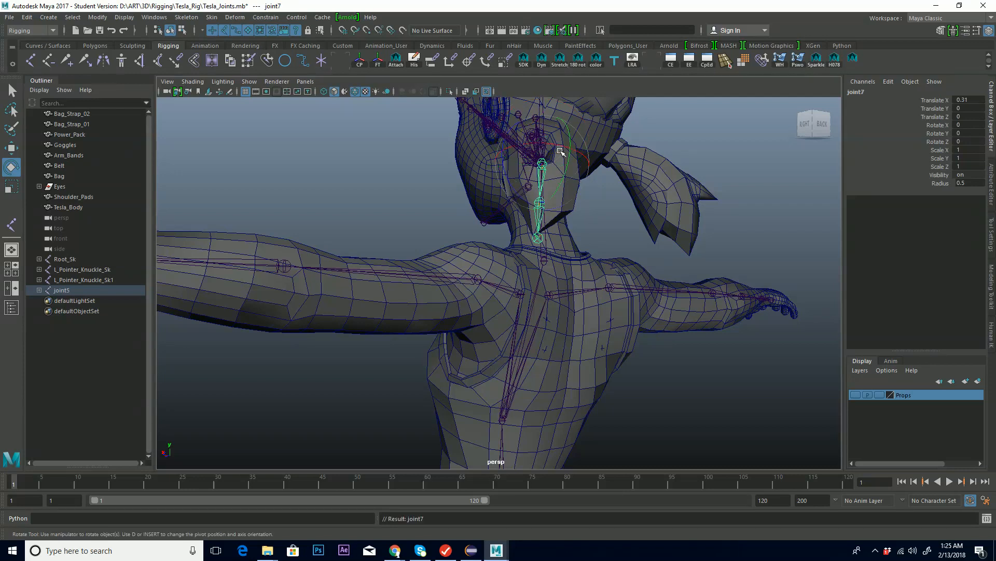
key("d")
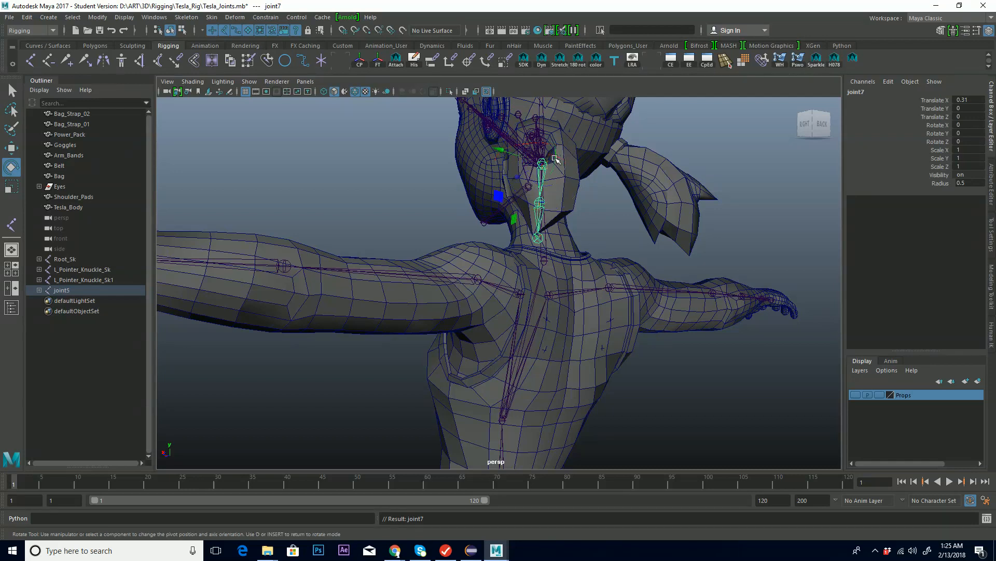
left_click_drag(551, 159, 529, 186, "alt")
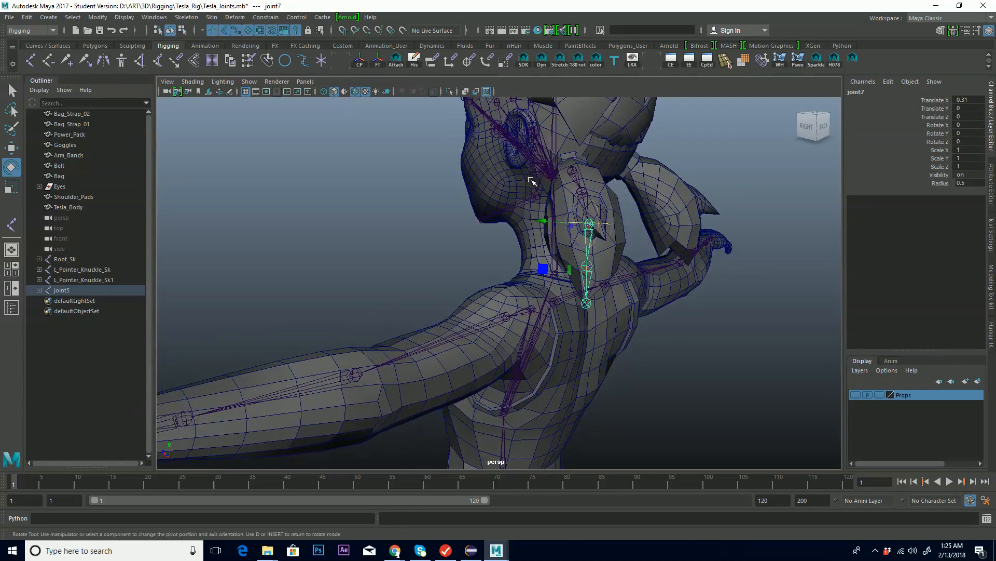
mouse_move(609, 182)
left_mouse_down("alt")
mouse_move(595, 179)
mouse_move(593, 190)
left_mouse_up("alt")
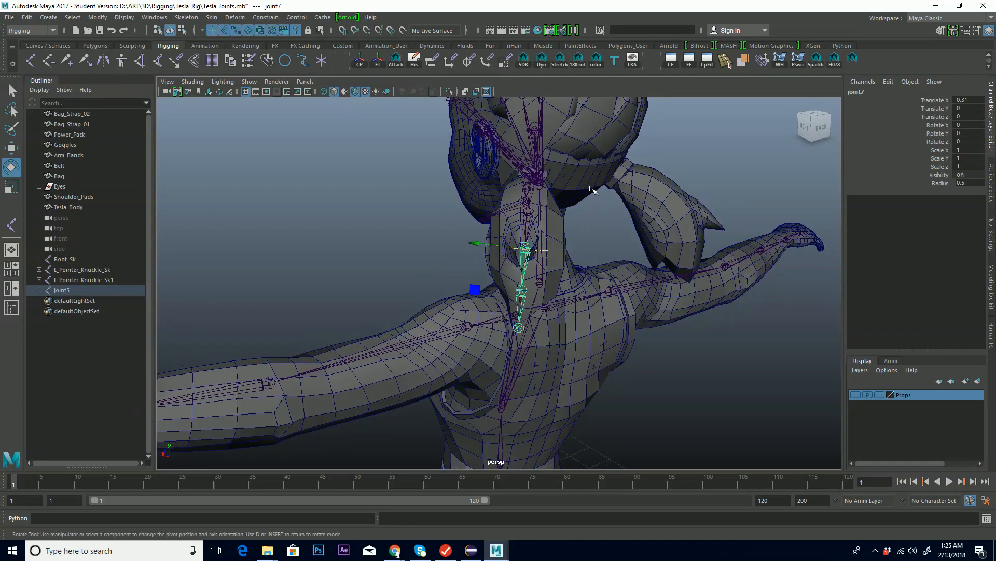
left_click_drag(569, 258, 574, 252, "alt")
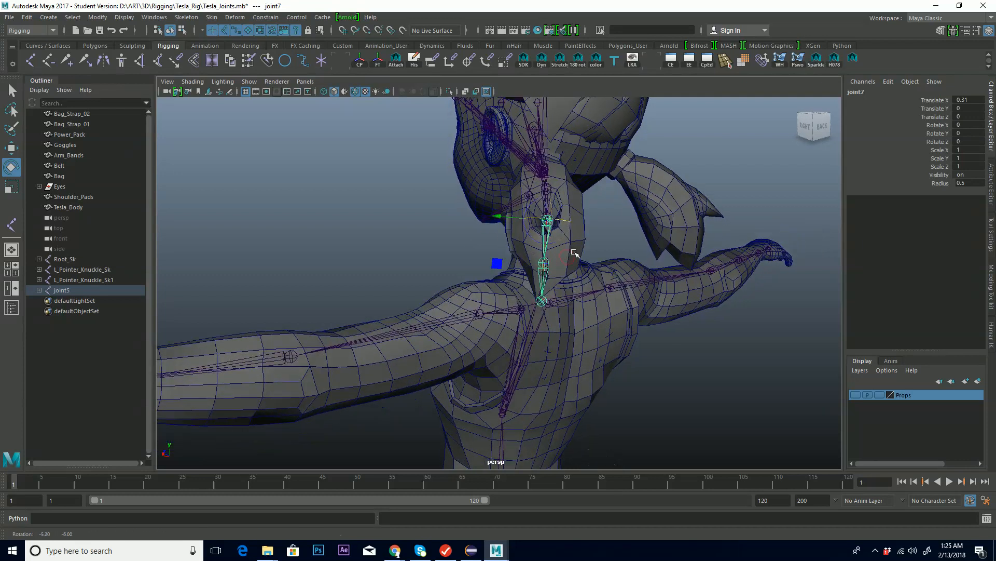
key("Insert")
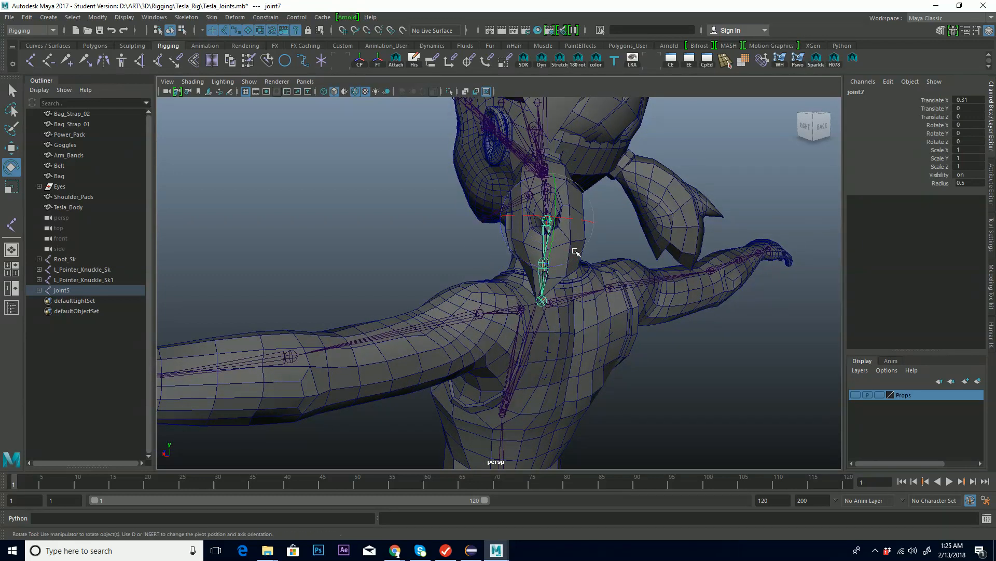
Examine the rotation axes of the upper left pigtail joints by stepping through the joint chain
key("Up")
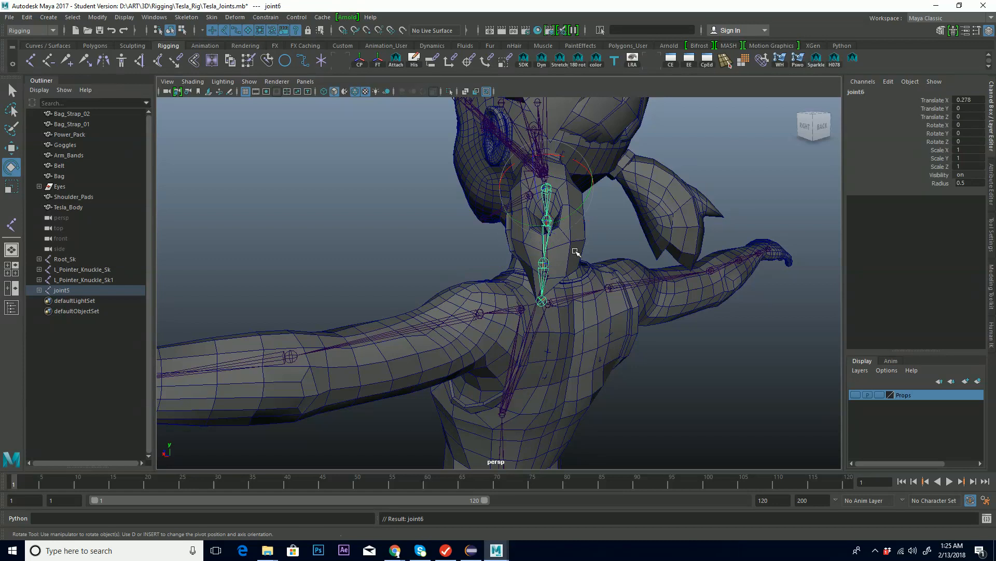
key("Up")
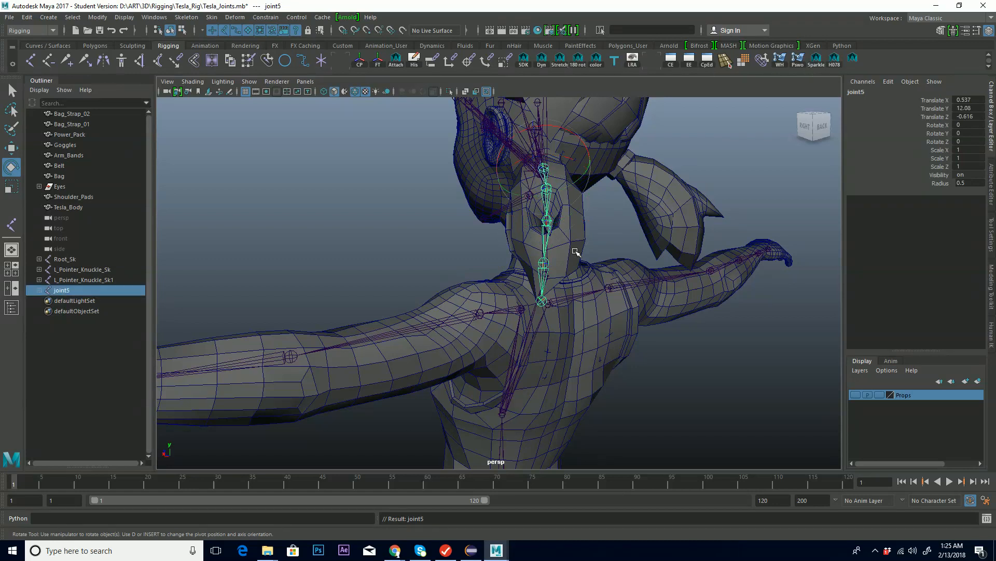
key("Down")
key("Down")
key("Up")
left_click_drag(626, 193, 609, 195, "alt")
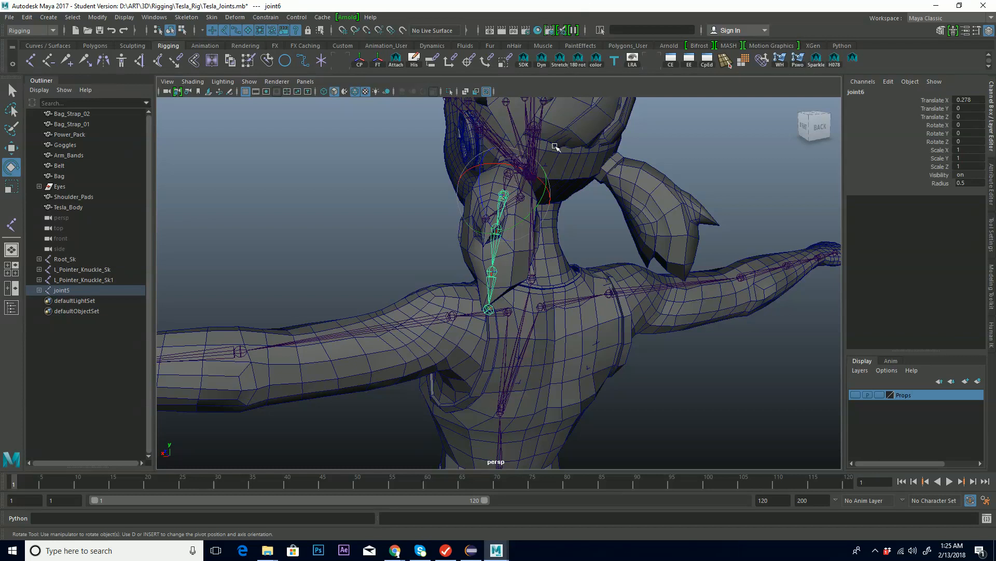
left_click_drag(543, 261, 555, 259, "alt")
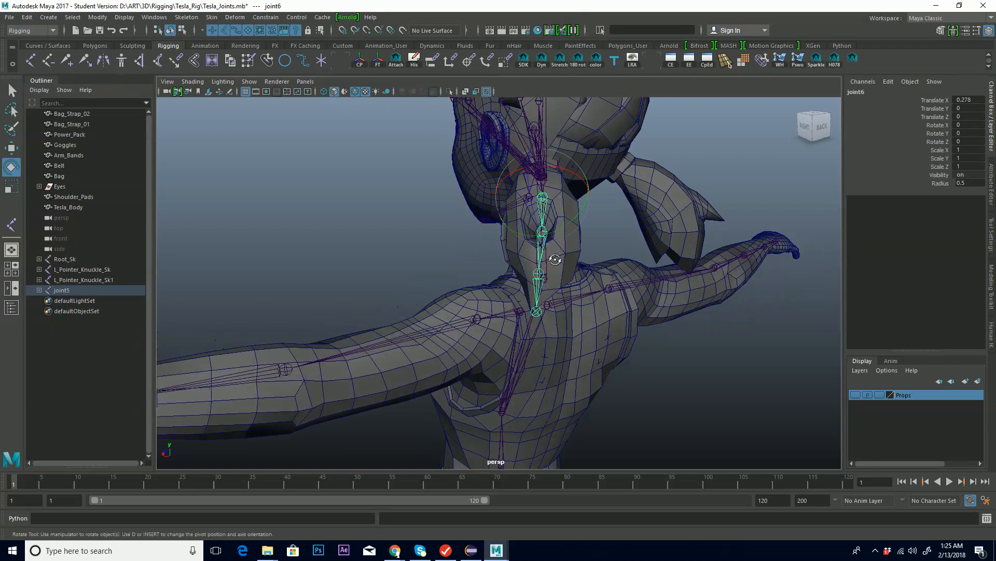
key("Down")
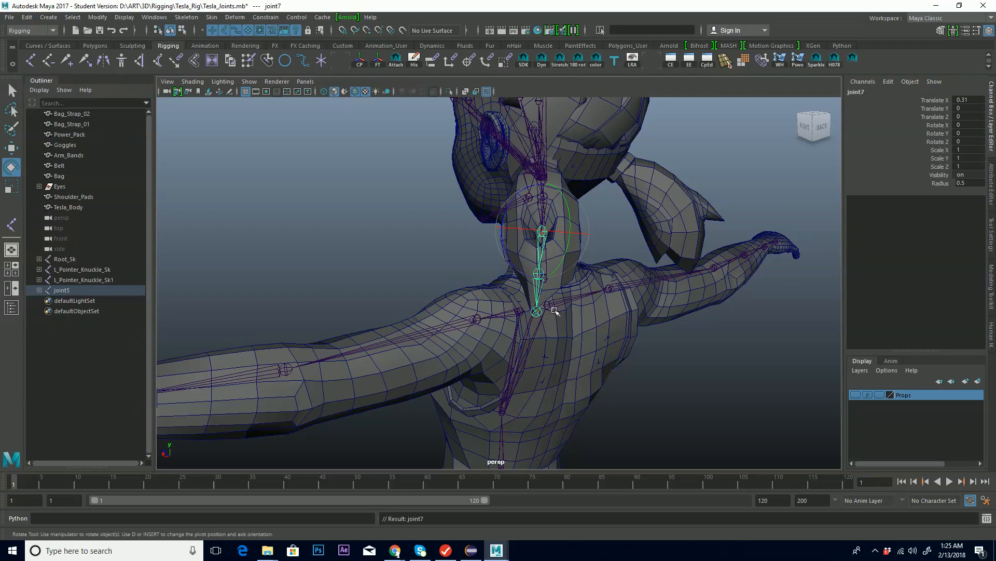
left_click_drag(554, 316, 549, 307, "alt")
Rotate the pivot axes of the second left pigtail joint to line up with the hair
key("Up")
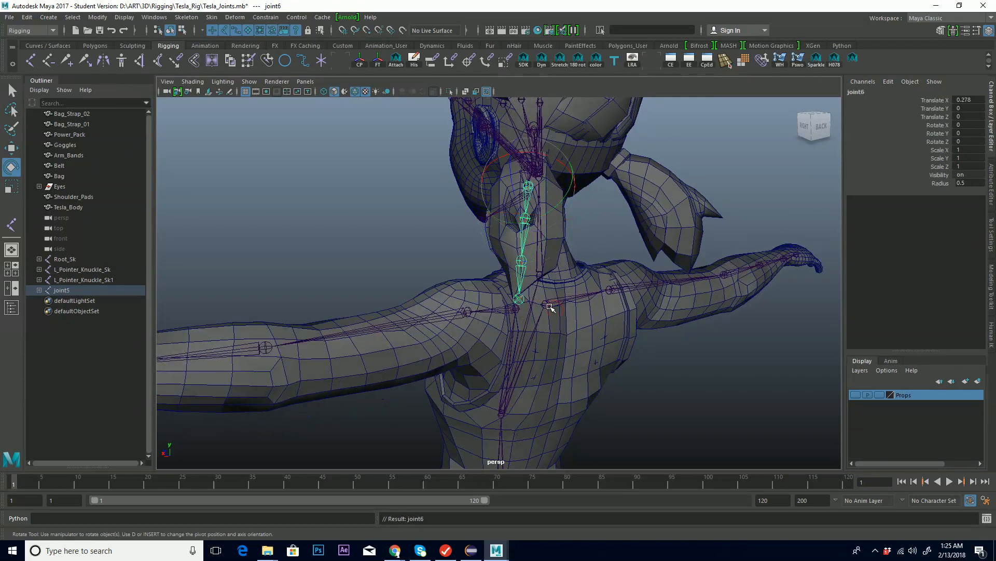
key("d")
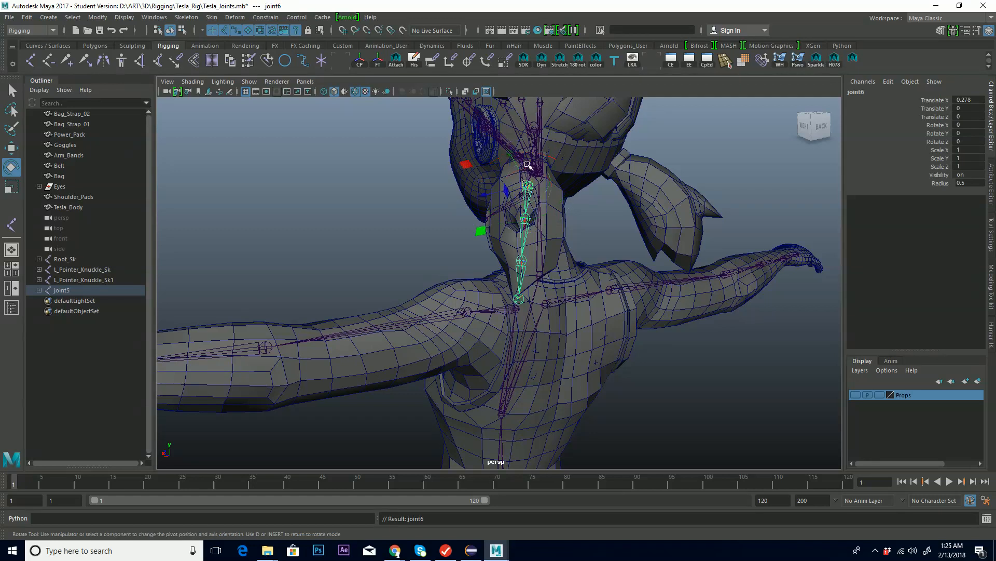
left_click_drag(527, 167, 542, 210)
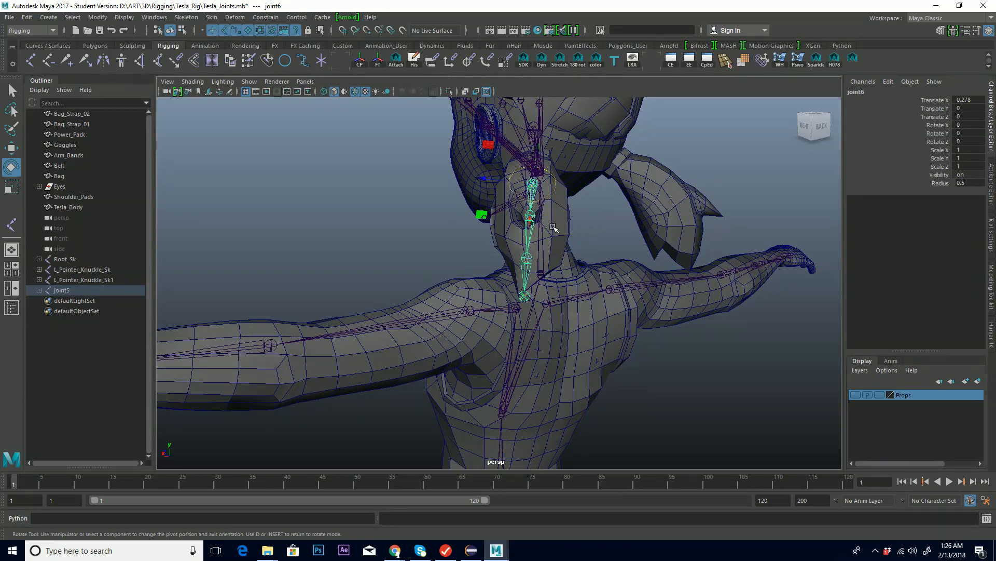
key("Insert")
Rotate the third left pigtail joint's pivot axes to follow the direction of the chain
left_click(530, 246)
key("Insert")
left_click_drag(530, 216, 542, 268)
left_click_drag(562, 269, 509, 258, "alt")
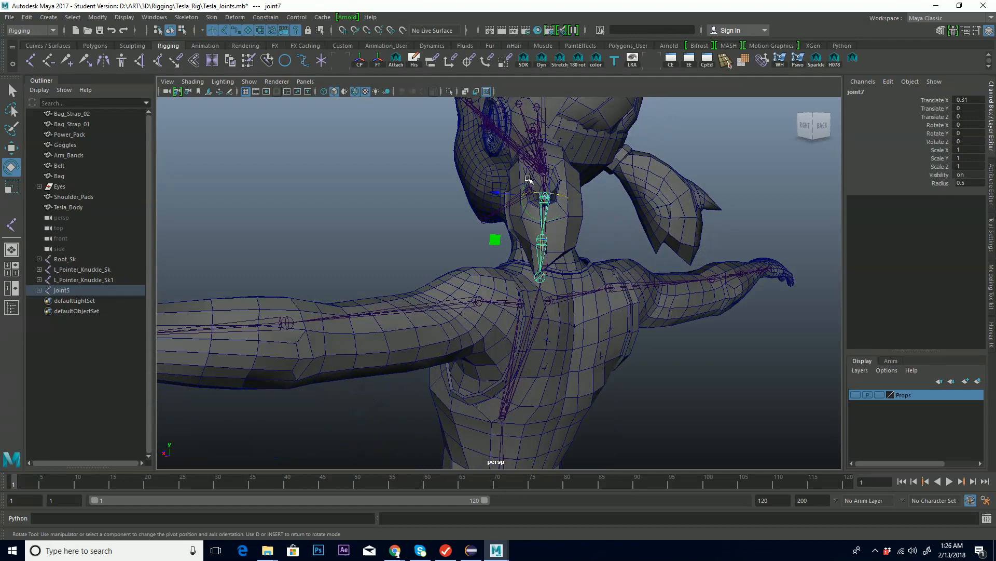
key("Insert")
left_click_drag(570, 222, 563, 220, "alt")
Rotate the pivot axes of the fourth left pigtail joint, directly above the end joint, to match the chain
left_click(591, 228)
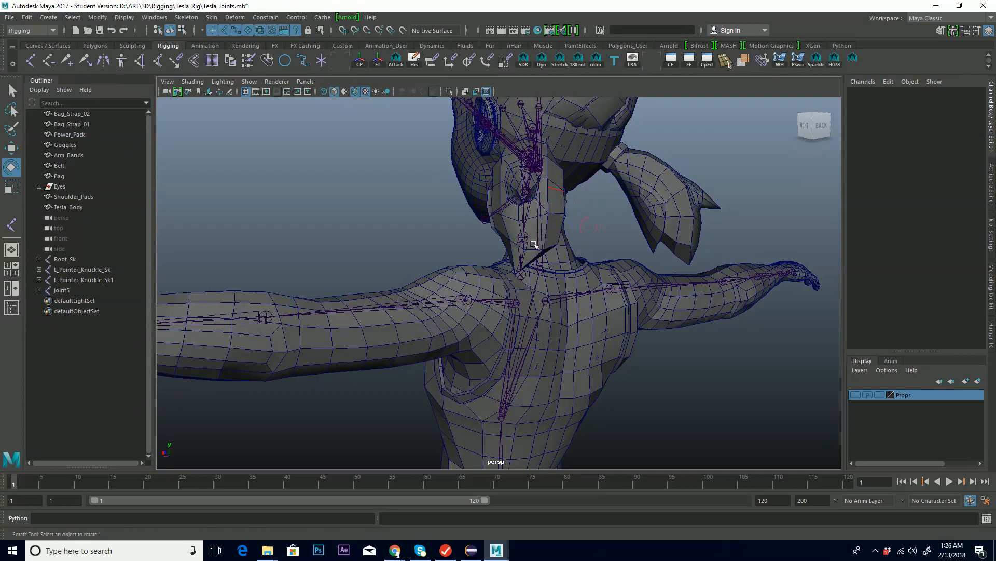
left_click(525, 249)
left_click_drag(535, 254, 539, 250, "alt")
key("Insert")
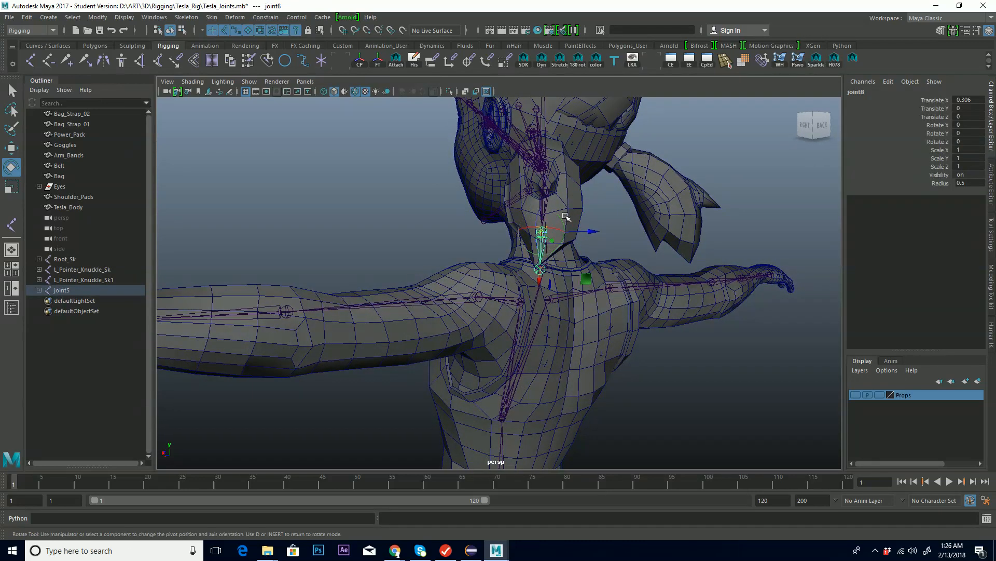
left_click_drag(555, 228, 543, 263)
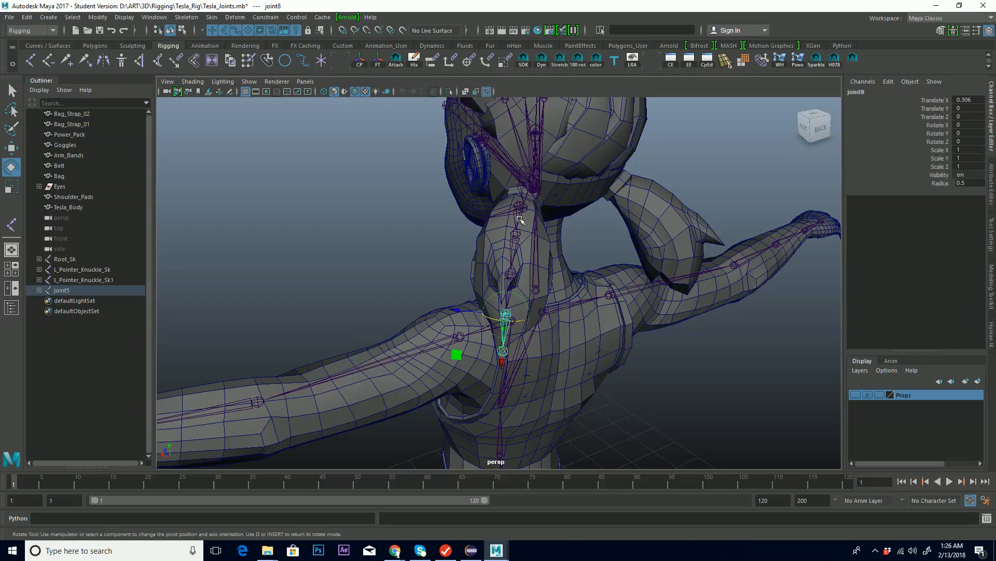
key("Insert")
Rotate the pivot axes of the left pigtail's root joint to align with the hair
left_click_drag(571, 251, 503, 236, "alt")
left_click_drag(397, 190, 401, 192, "alt")
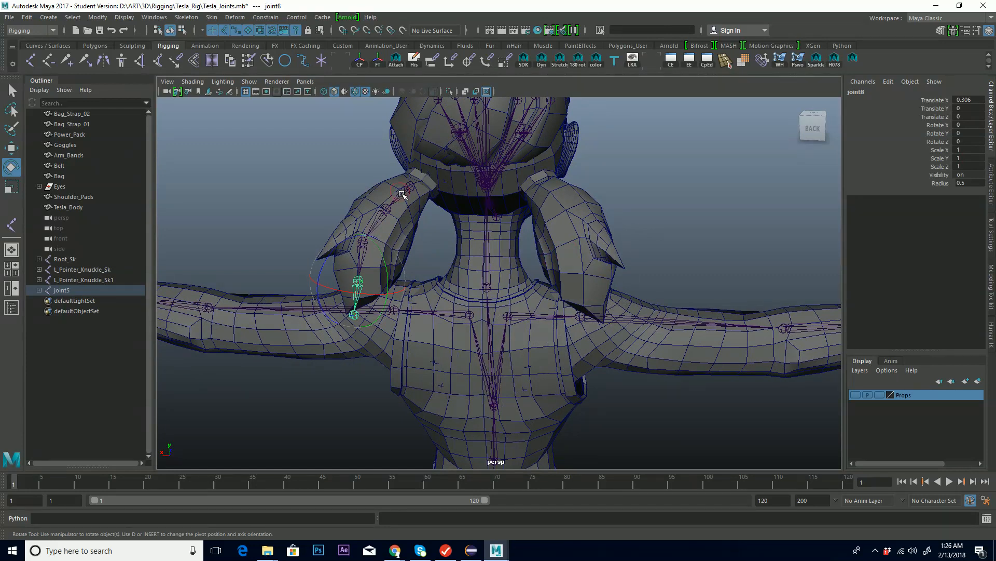
left_click(402, 194)
left_click_drag(416, 210, 473, 205, "alt")
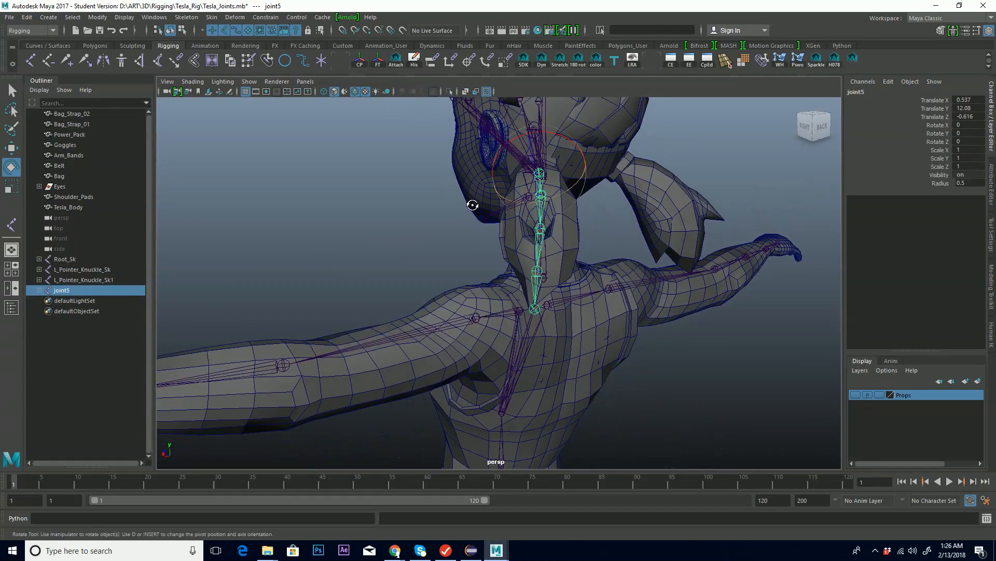
key("d")
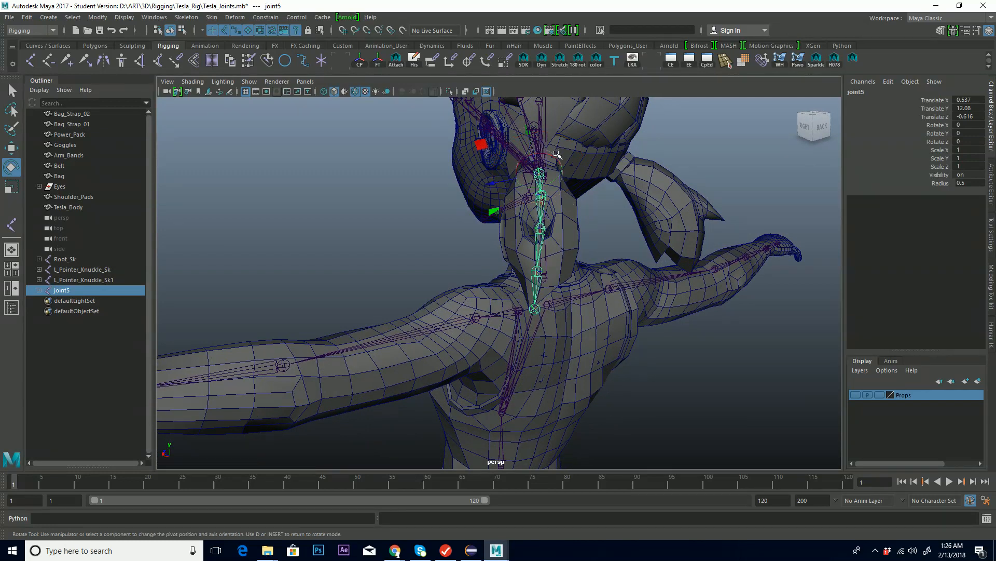
left_click_drag(552, 156, 558, 160)
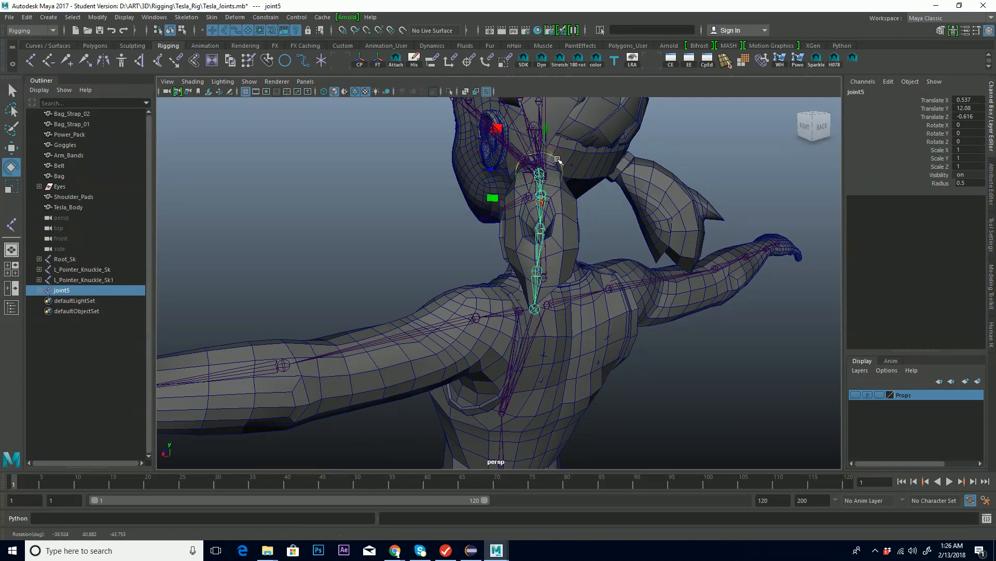
key("d")
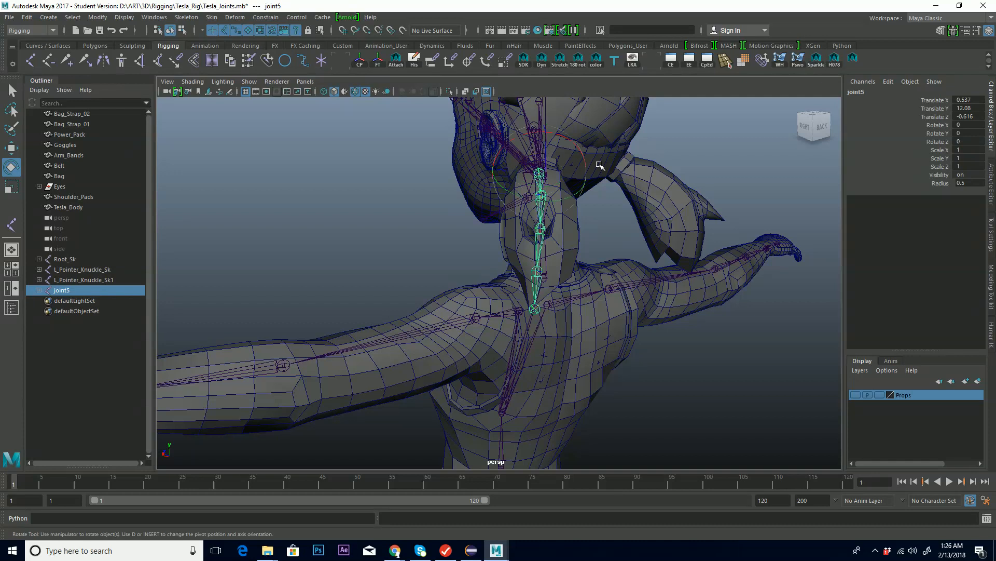
Test the rotation of the left pigtail's root joint and undo it
left_click_drag(606, 191, 585, 178, "alt")
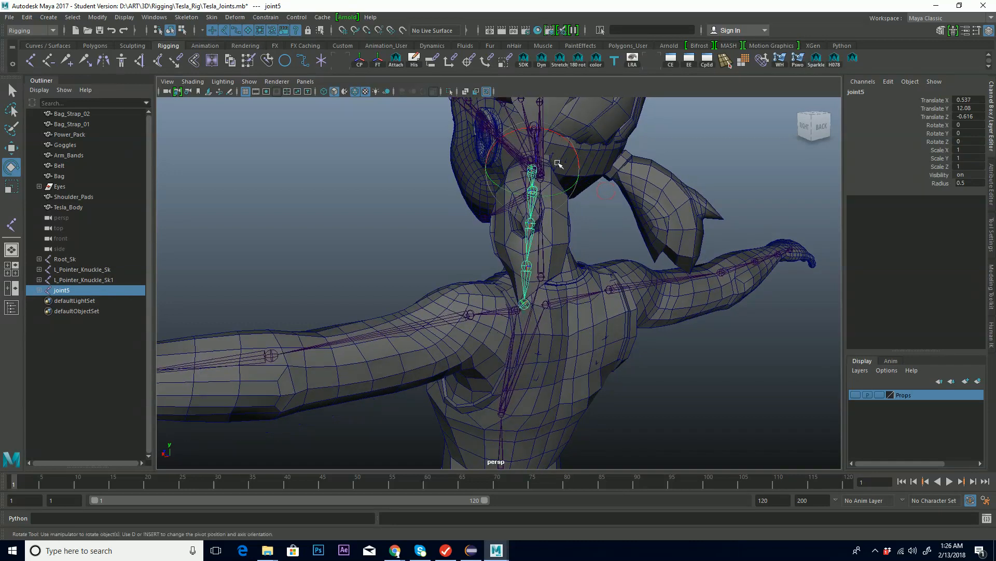
left_click_drag(533, 149, 537, 151)
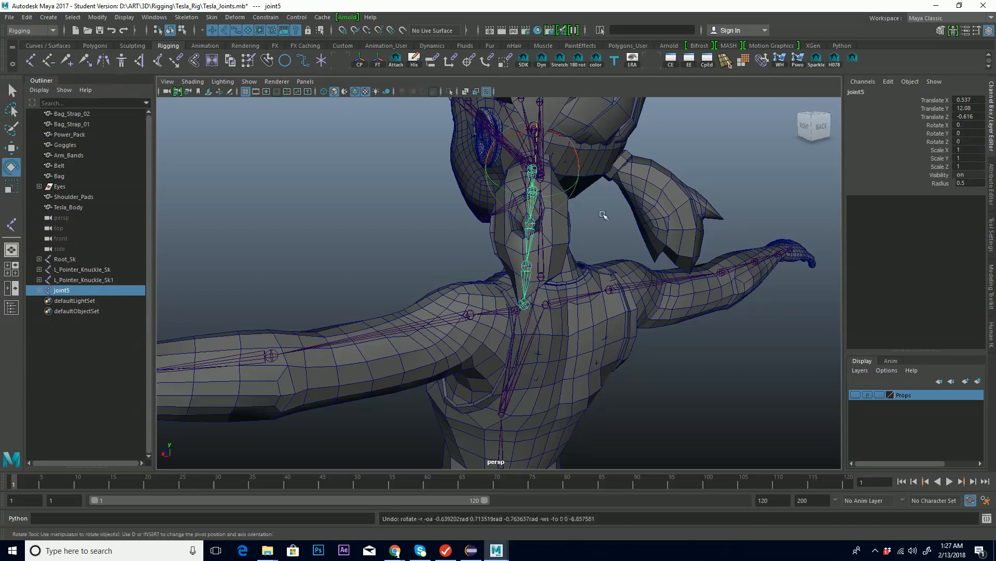
left_click(608, 218)
left_click(537, 174)
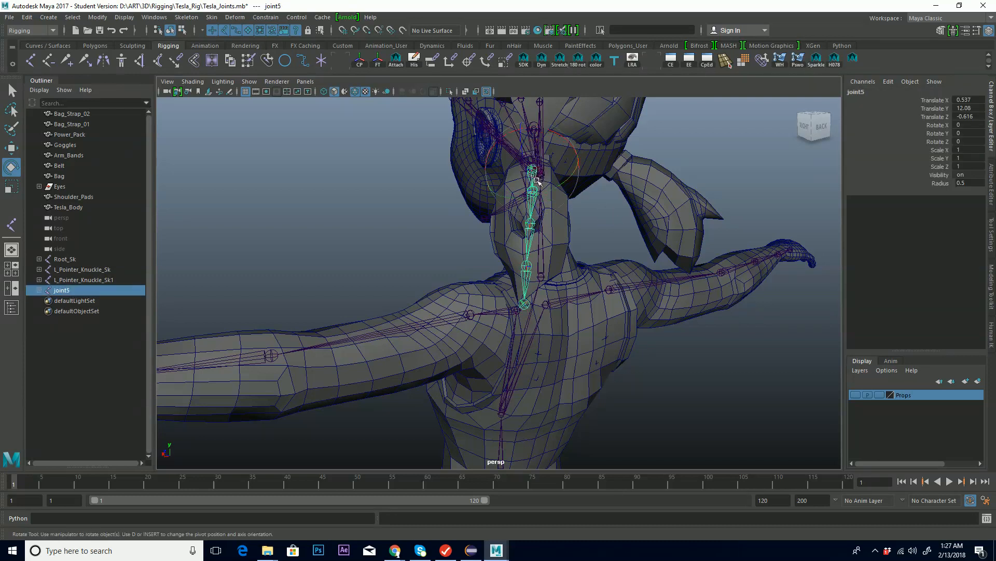
left_click_drag(589, 204, 600, 207, "alt")
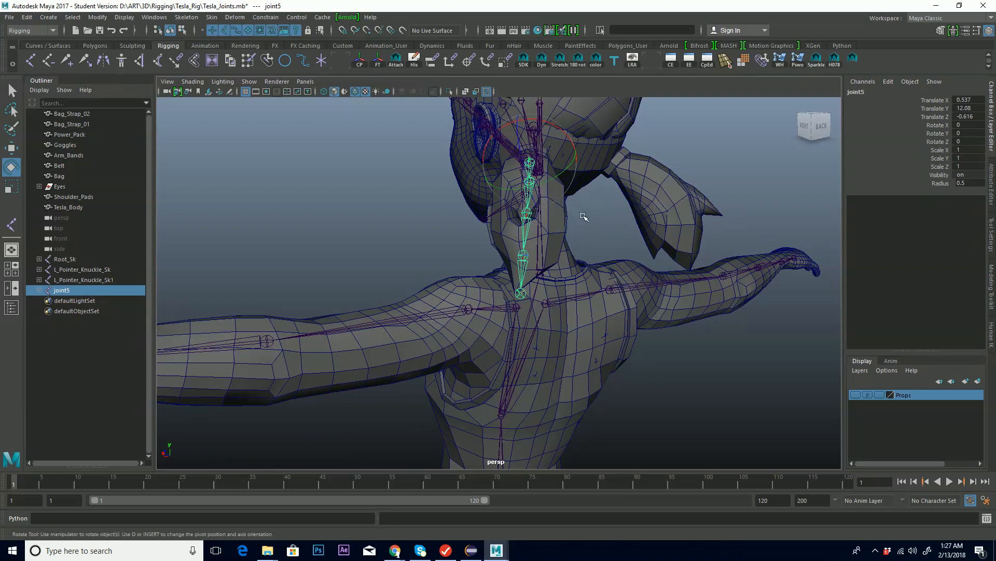
left_click_drag(580, 215, 591, 212, "alt")
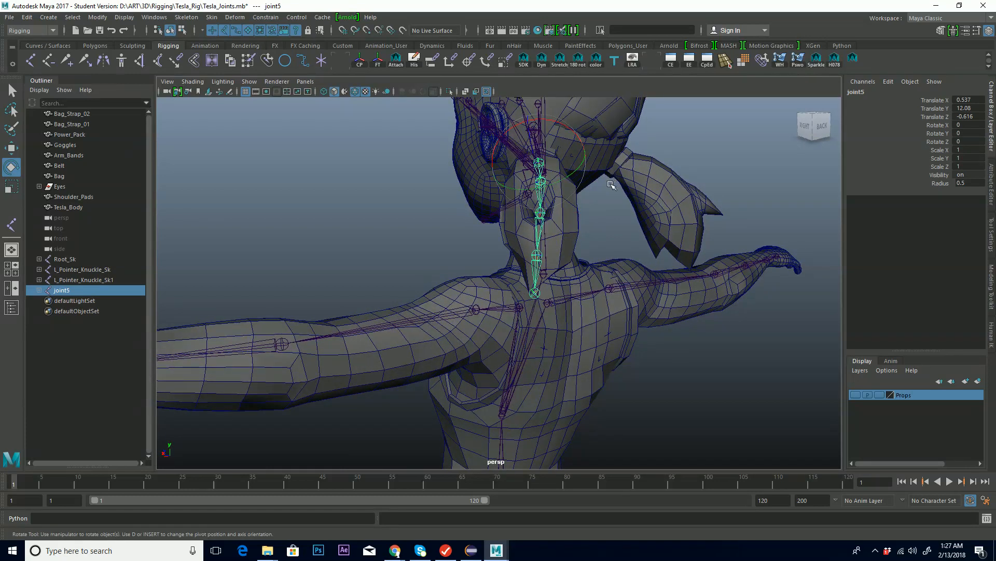
Switch to component mode and show the local rotation axes of the left pigtail joints
left_click(612, 185)
key("F8")
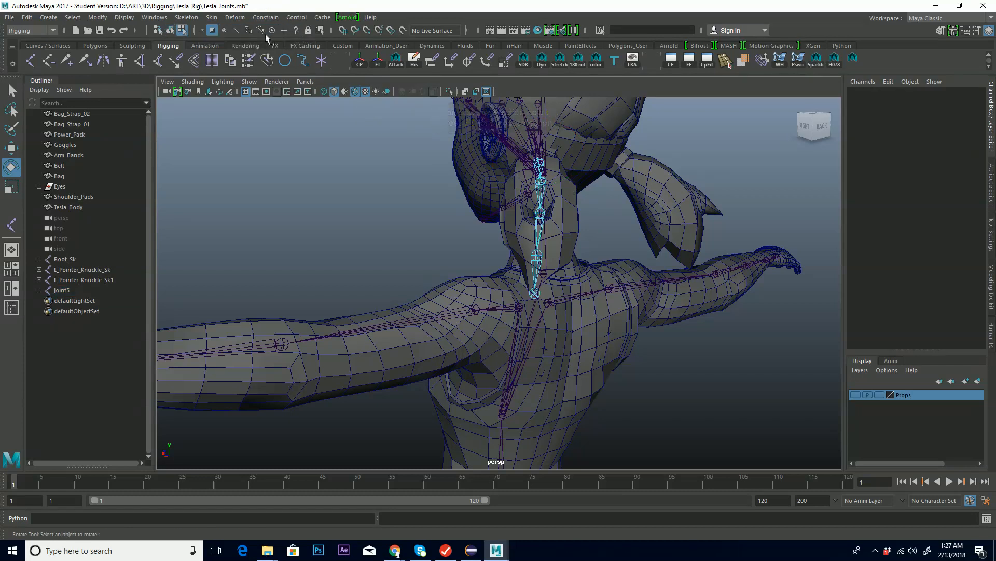
left_click(297, 31)
left_click_drag(556, 197, 550, 213, "alt")
right_click_drag(550, 213, 629, 223, "alt")
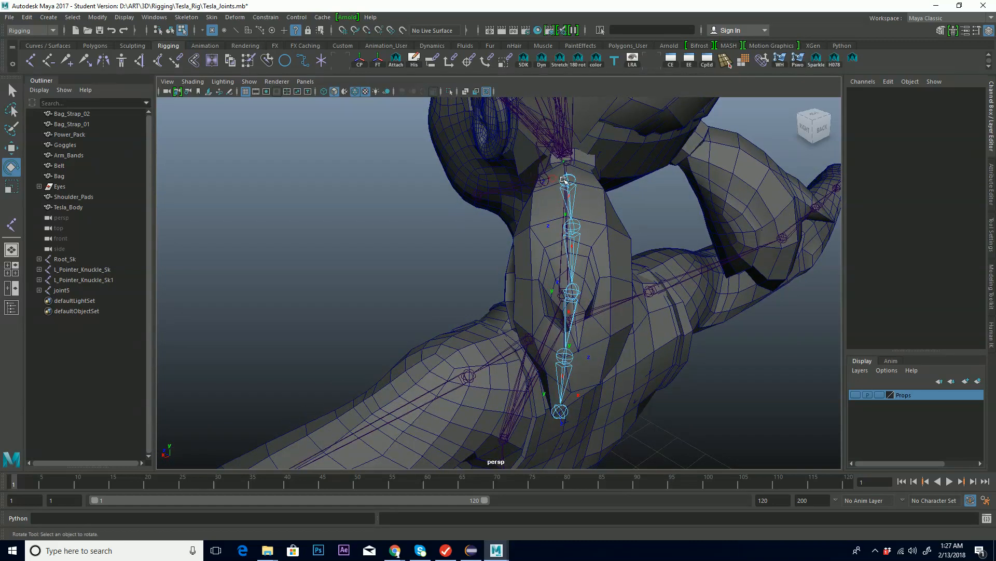
Set the Rotate tool's orientation to Object and adjust the left pigtail root joint's local rotation axes
left_click(555, 183)
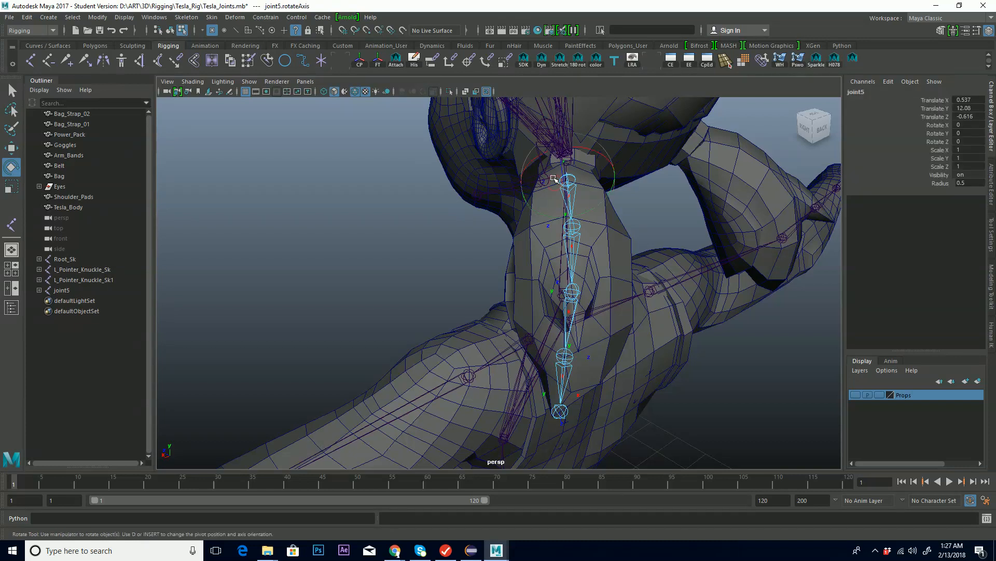
left_click(556, 179)
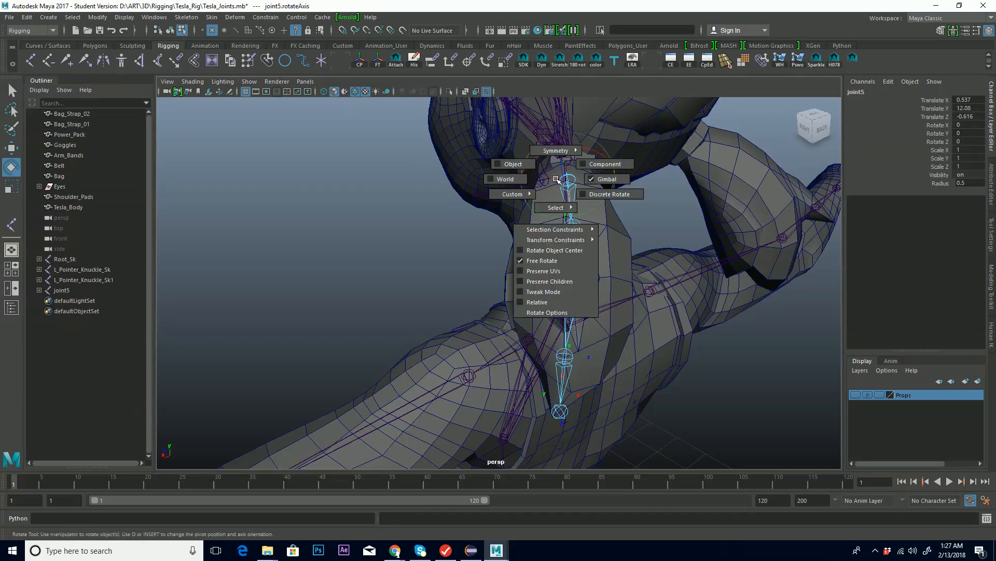
left_click(530, 165)
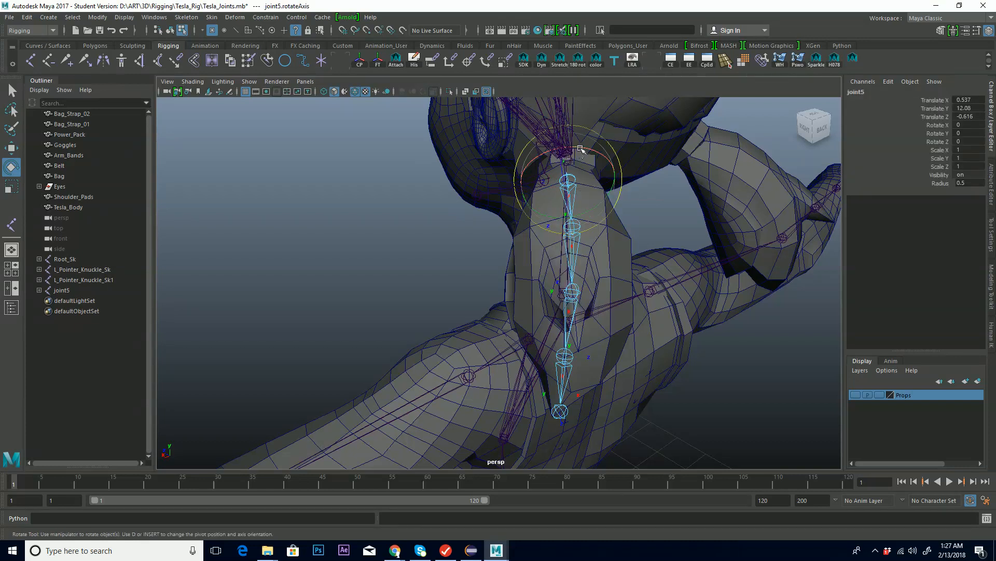
left_click_drag(584, 147, 582, 148)
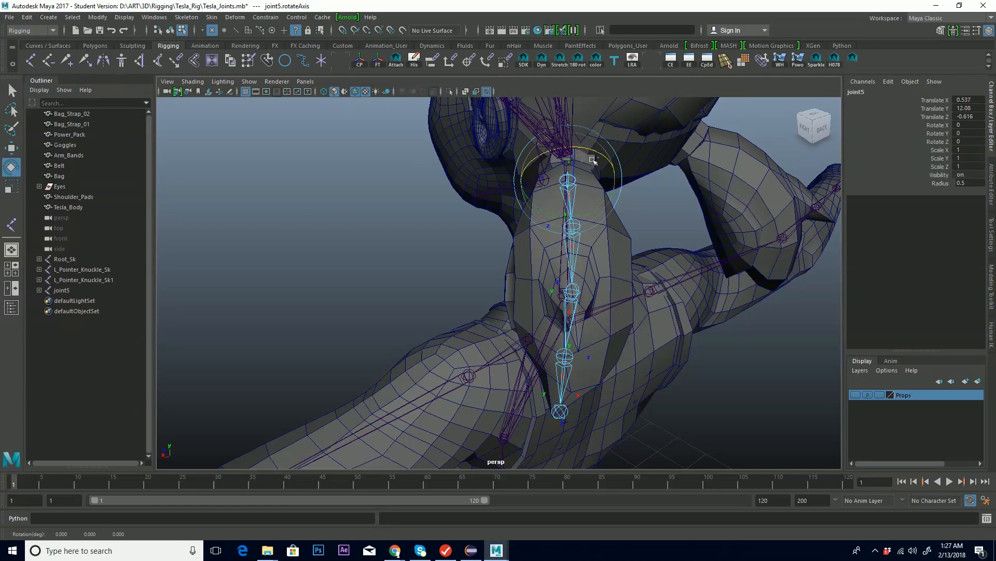
left_click_drag(598, 188, 590, 184, "alt")
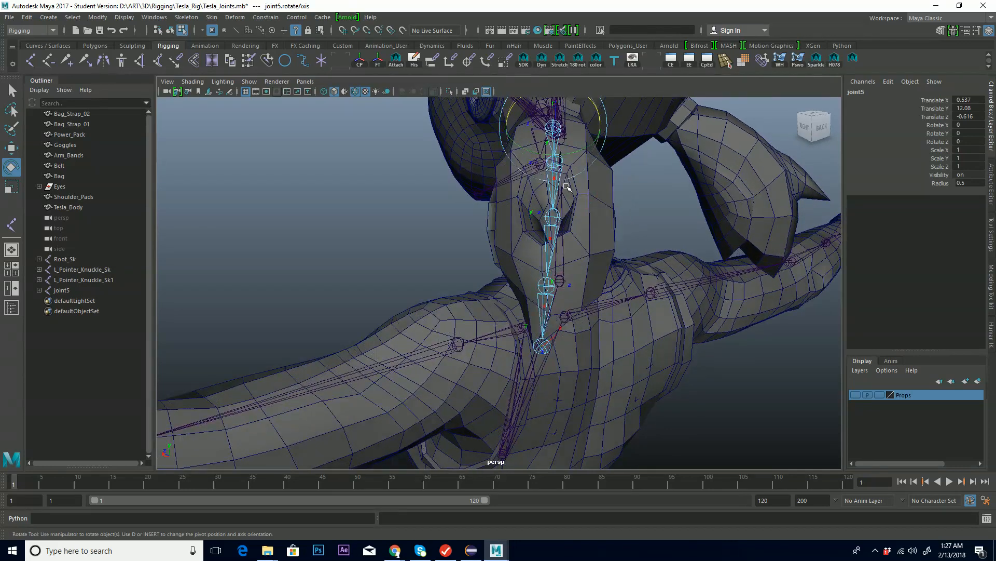
Adjust the local rotation axes of the second left pigtail joint in component mode
key("q")
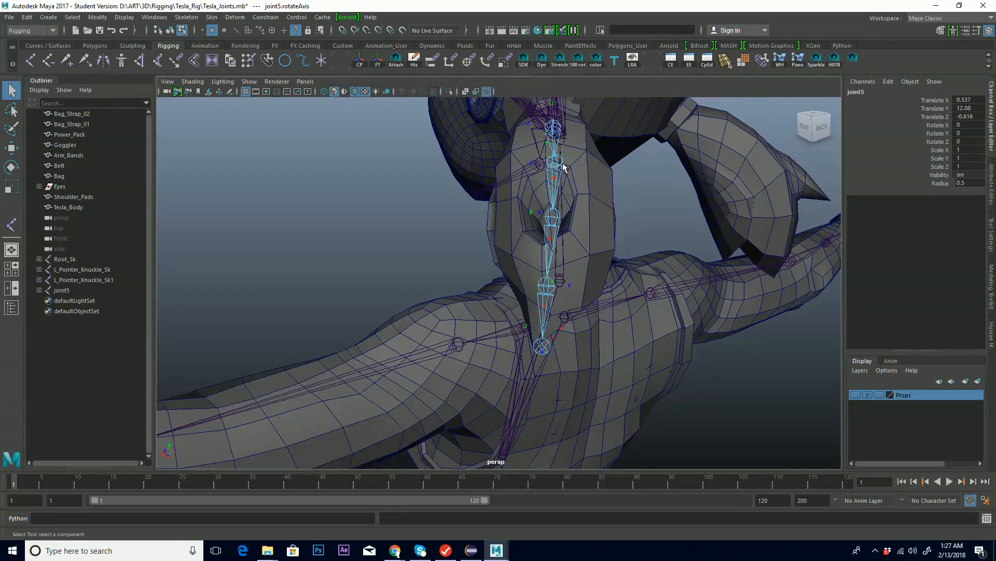
left_click(544, 161)
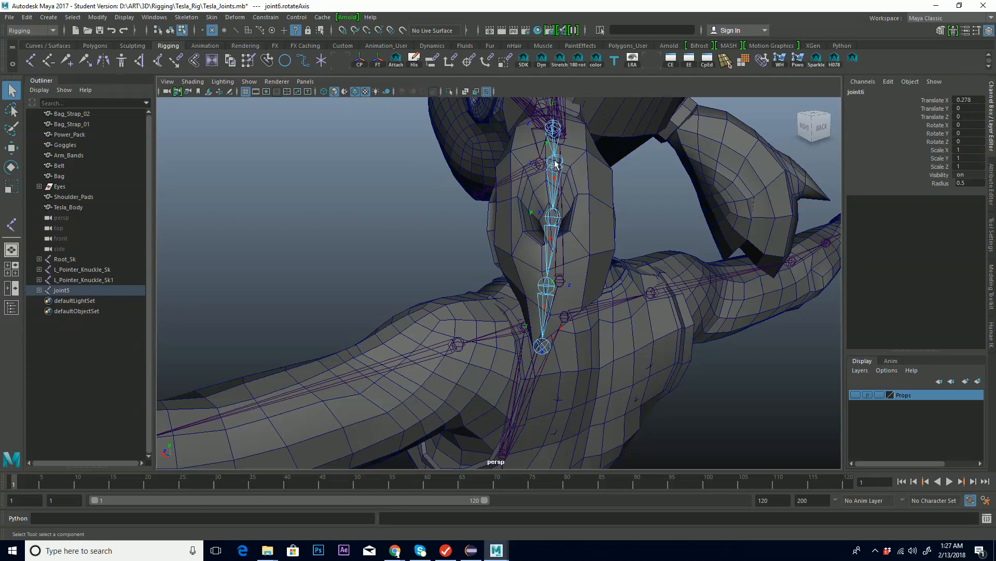
key("e")
left_click(575, 134)
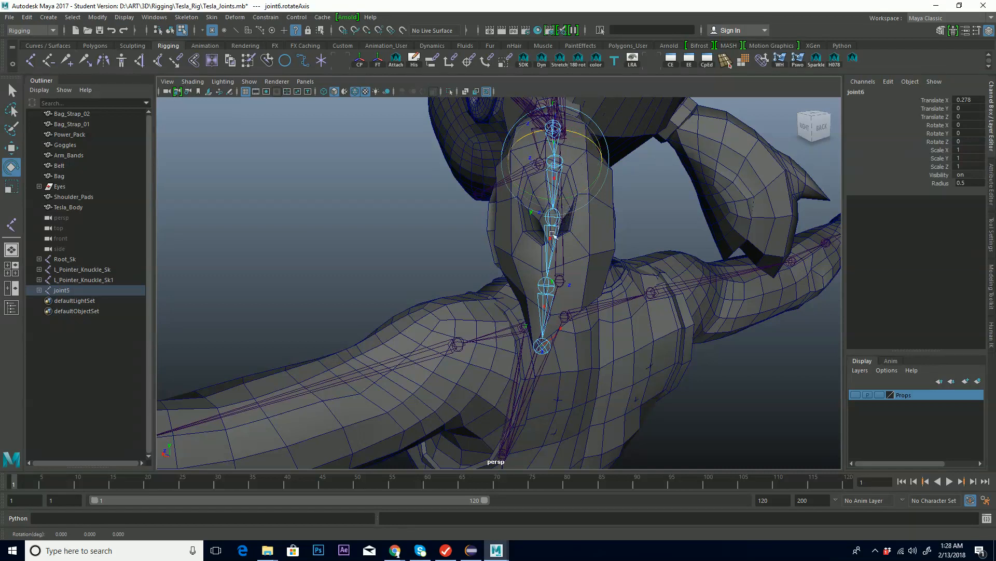
Adjust the third left pigtail joint's local rotation axes to match the direction of the hair
left_click(552, 237)
left_click(563, 218)
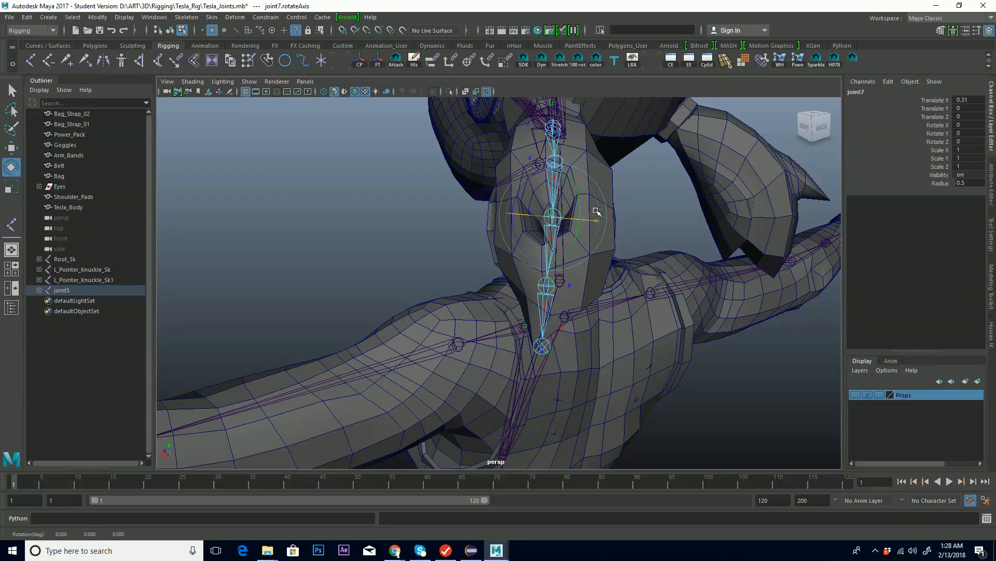
left_click_drag(559, 244, 590, 245, "alt")
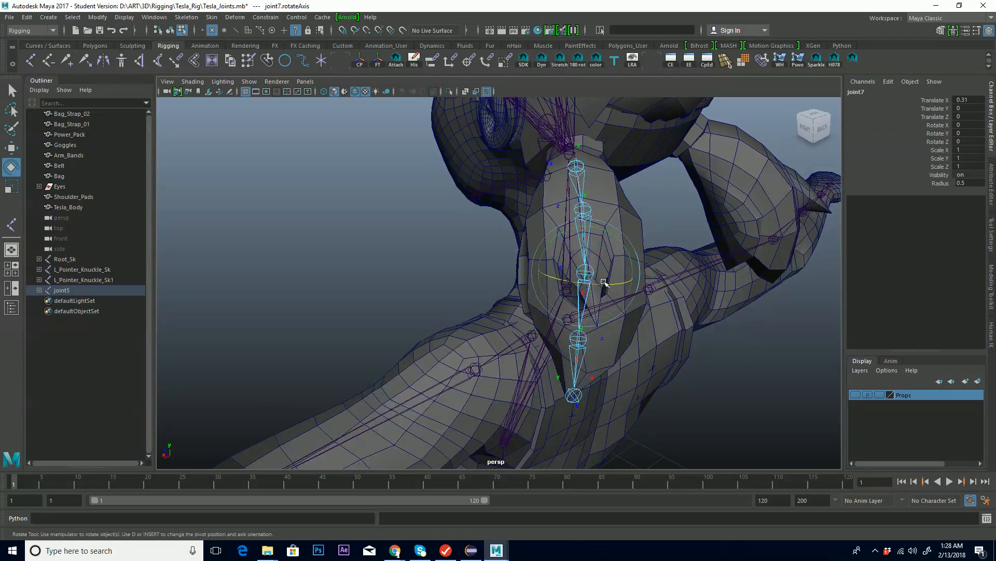
left_click_drag(607, 283, 618, 272, "alt")
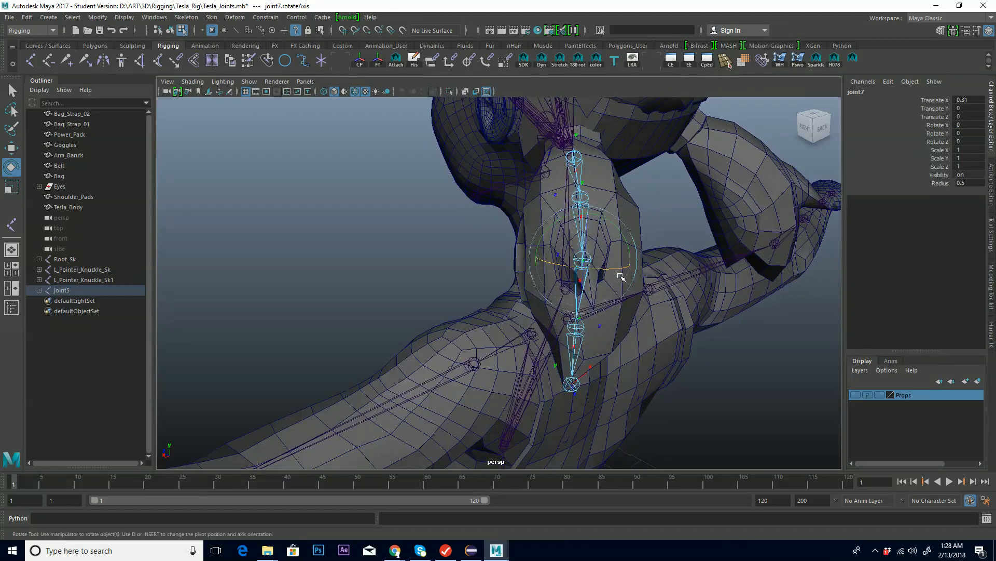
Refine the third left pigtail joint's local rotation axes, adjust the fourth joint's to follow the hair, and return to object mode
left_click_drag(608, 267, 605, 285)
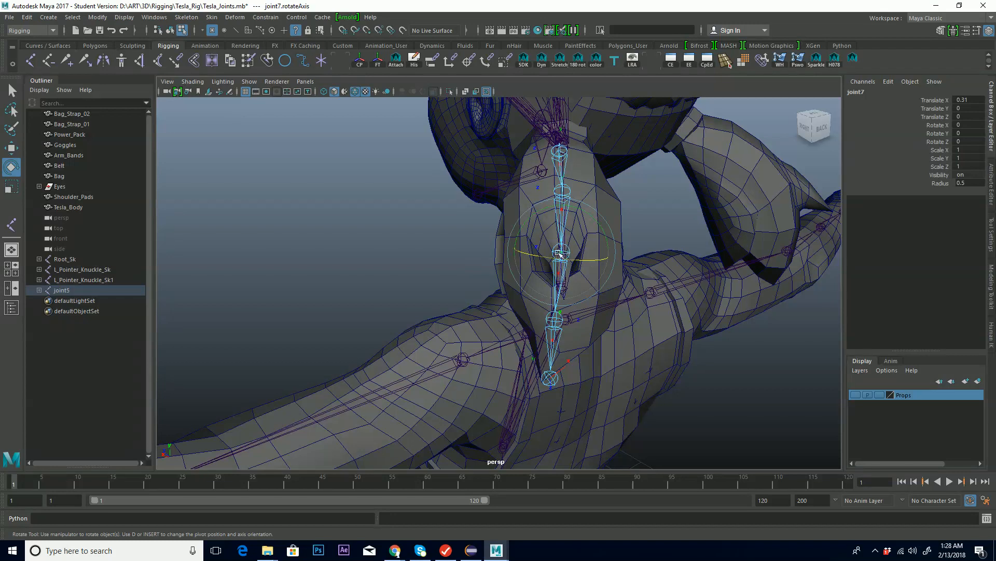
mouse_move(555, 293)
left_mouse_down("alt")
mouse_move(564, 289)
mouse_move(550, 282)
left_mouse_up("alt")
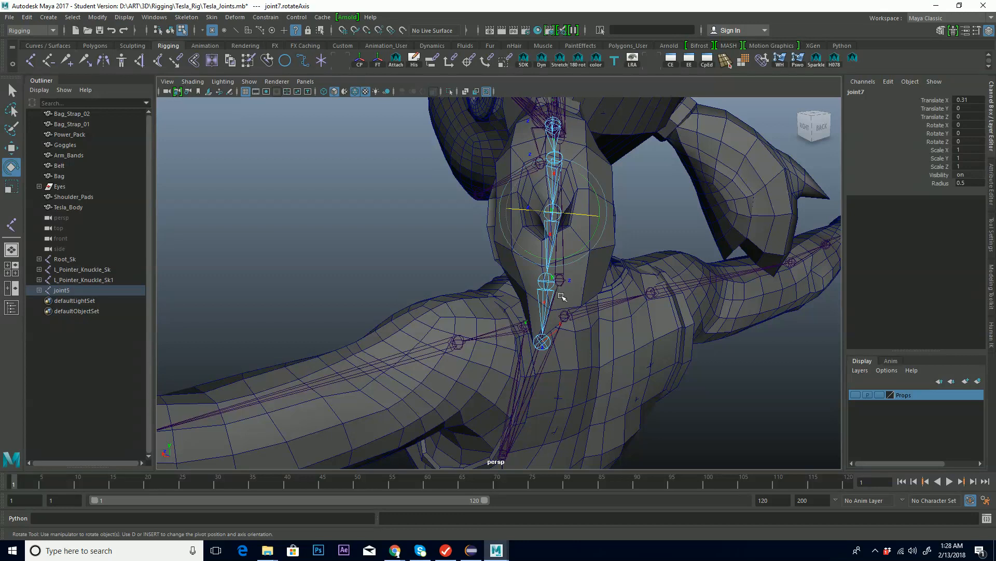
left_click(569, 281)
left_click_drag(539, 289, 555, 299, "alt")
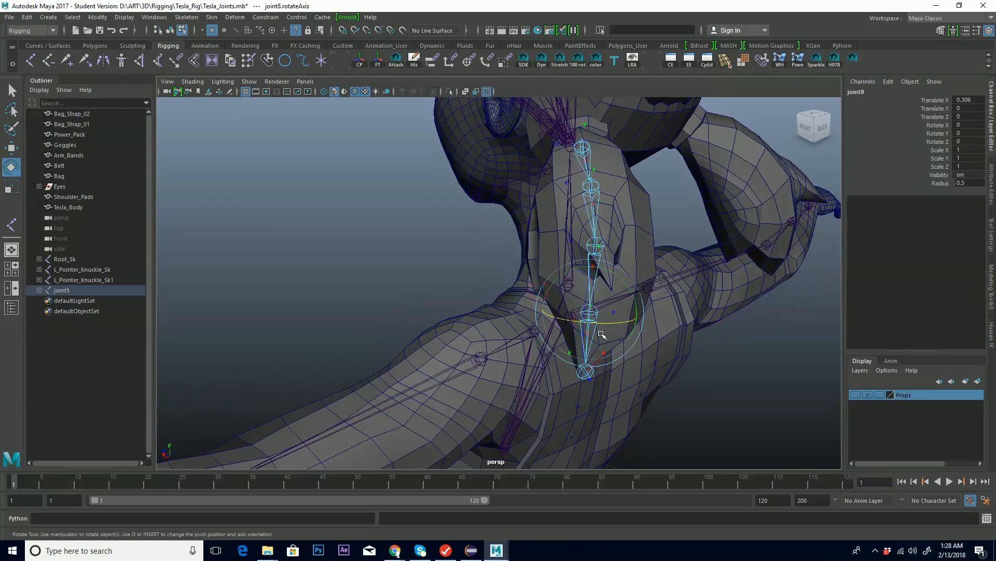
left_click_drag(625, 324, 590, 326)
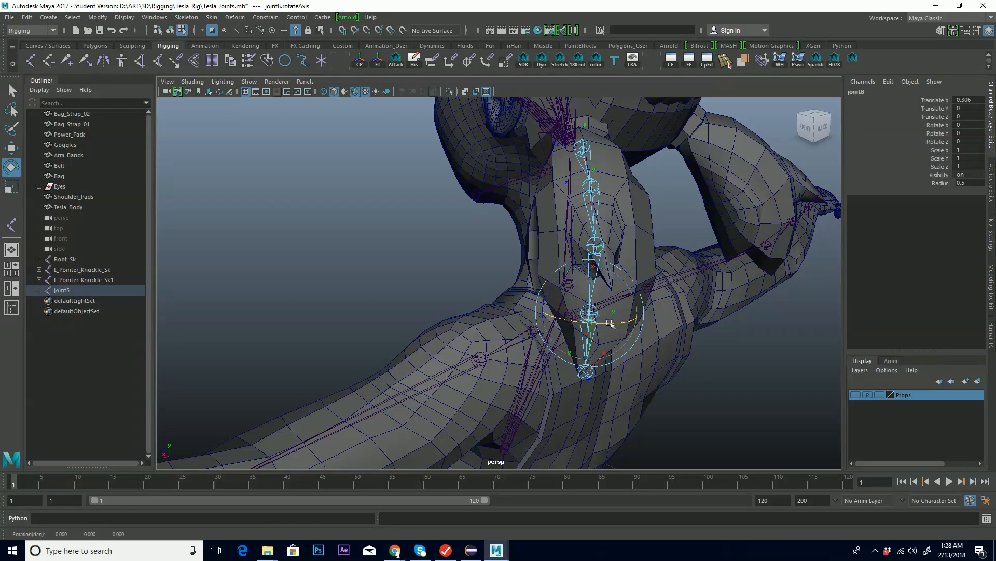
left_click_drag(582, 318, 636, 357, "alt")
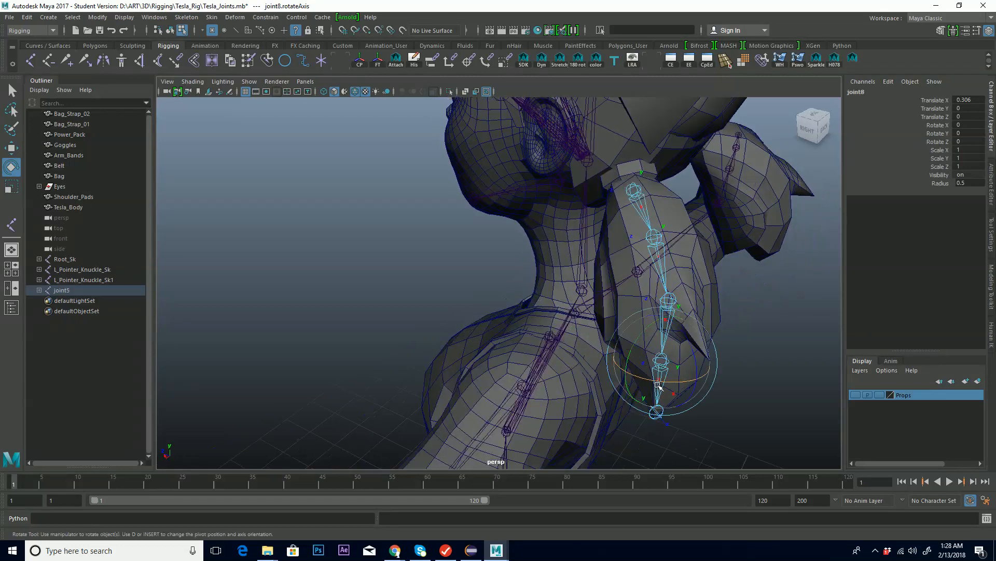
left_click(683, 384)
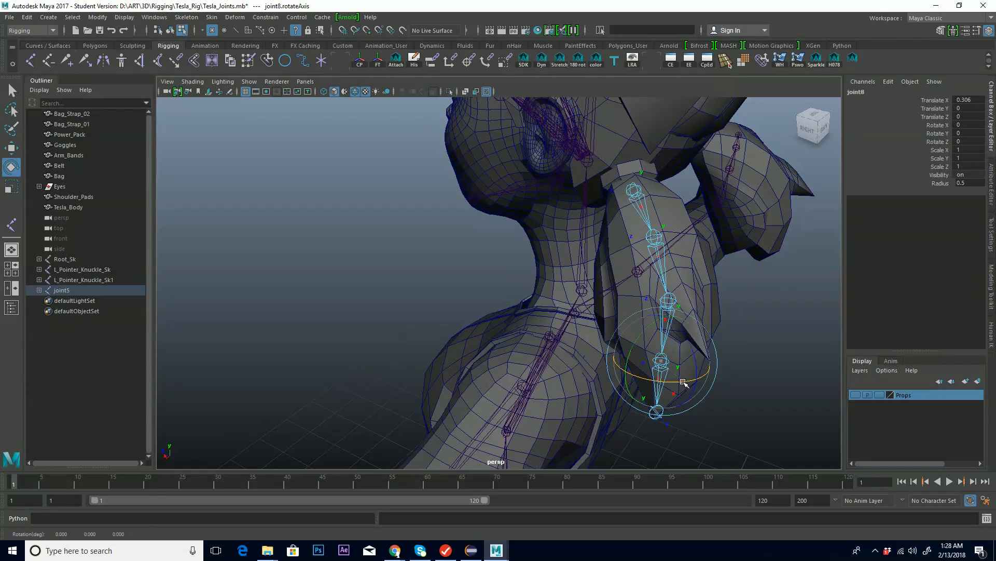
left_click_drag(696, 367, 671, 356, "alt")
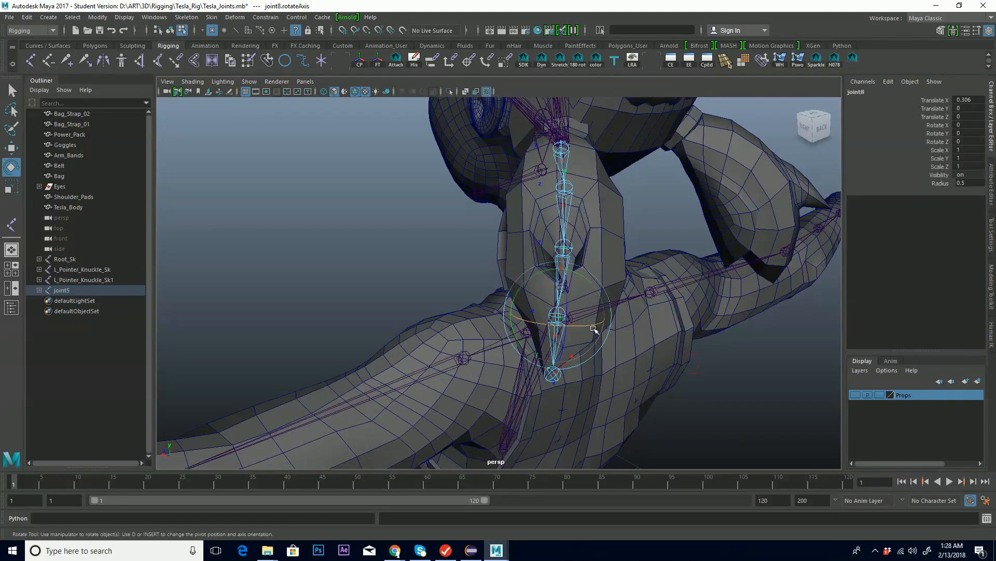
left_click_drag(591, 323, 595, 350, "alt")
key("Insert")
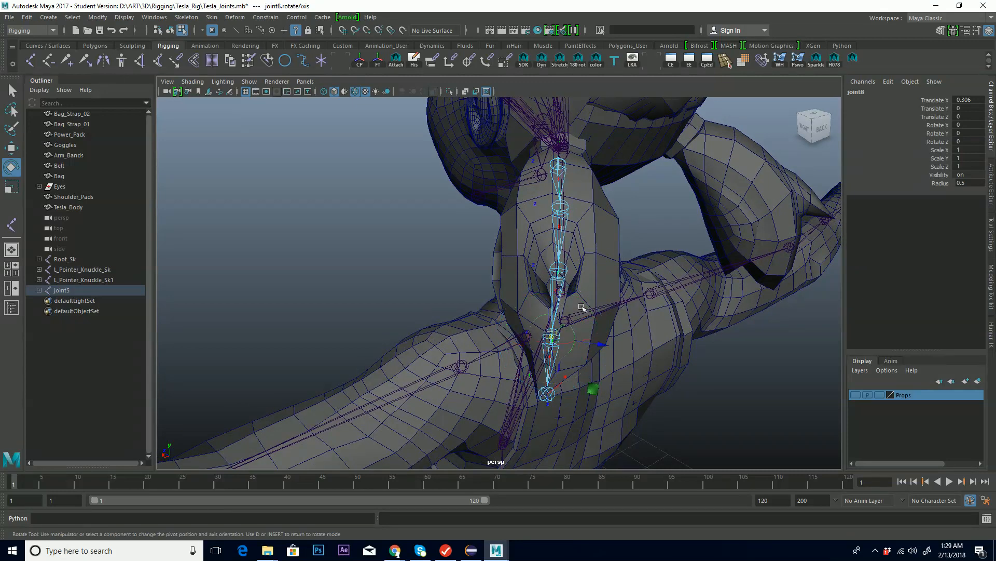
key("Insert")
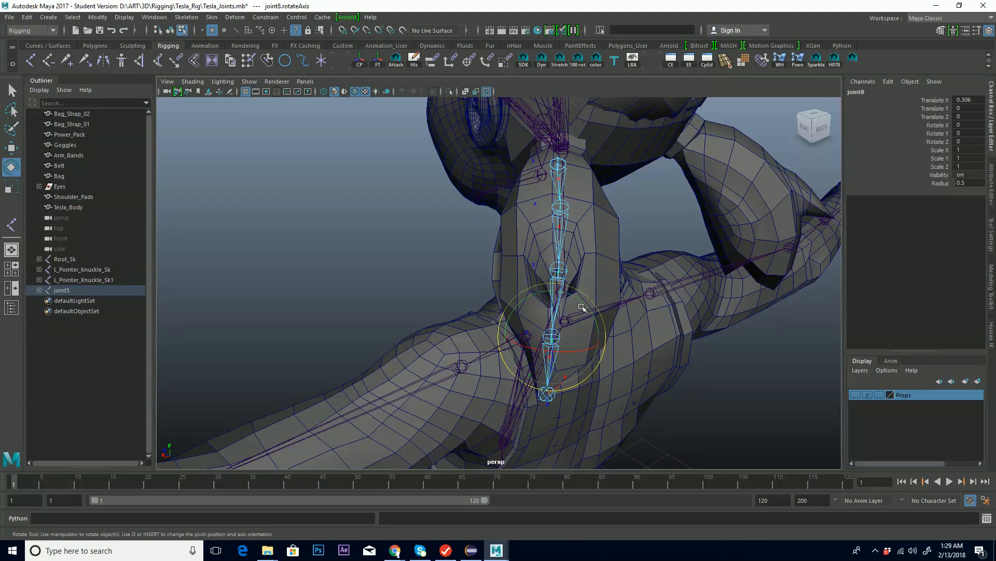
key("F8")
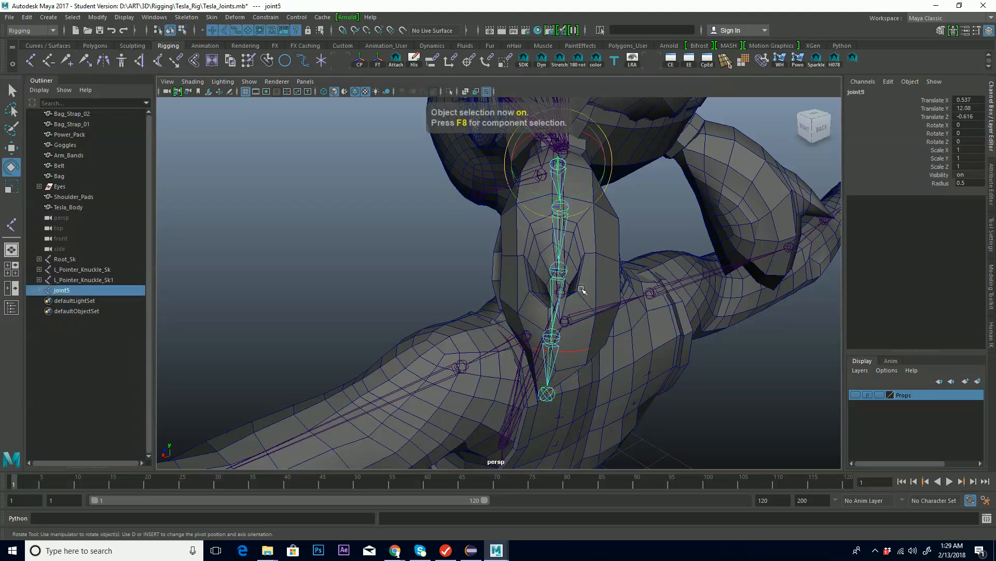
Rename the root joint of the left pigtail chain to Hair01_Sk
middle_click_drag(581, 286, 584, 302, "alt")
mouse_move(601, 300)
left_mouse_down("alt")
mouse_move(586, 298)
mouse_move(594, 307)
left_mouse_up("alt")
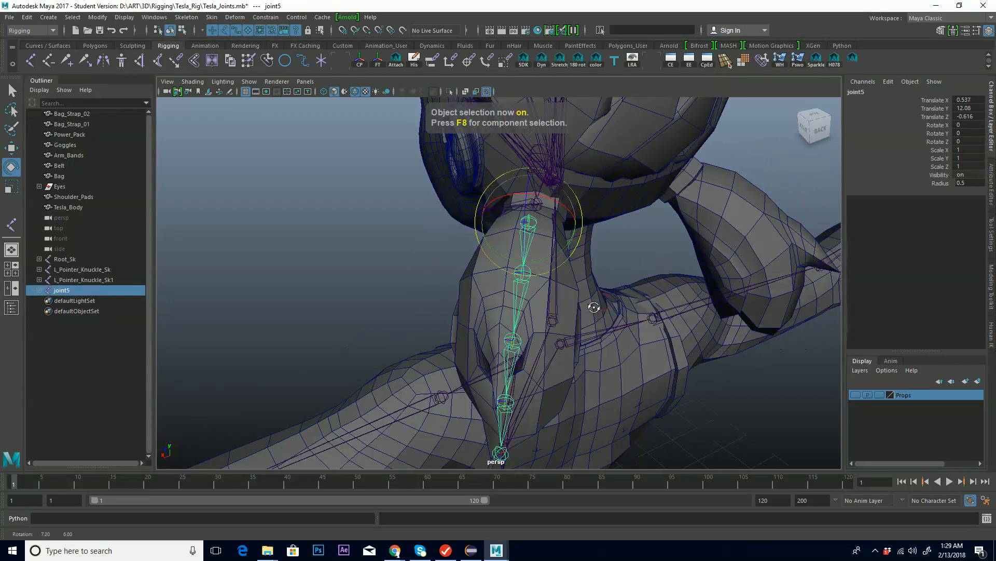
double_click(891, 91)
type("Hair01")
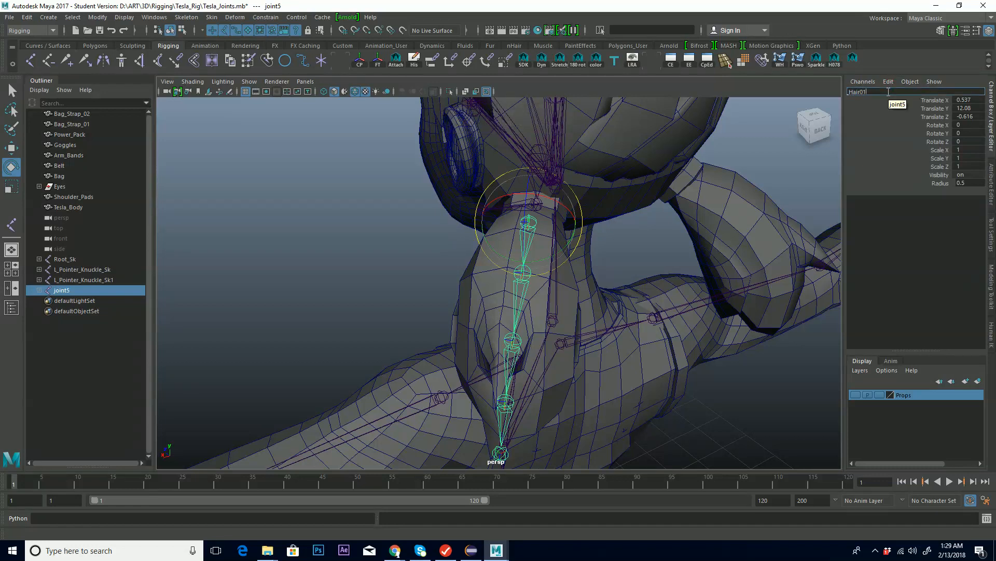
type("_Sk")
key("Return")
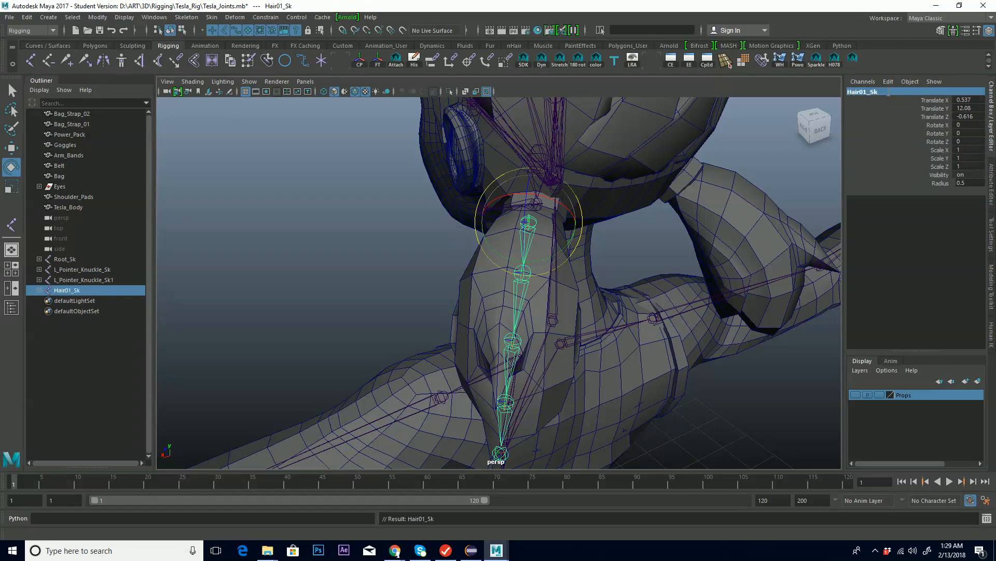
Rename the second joint of the left pigtail chain to Hair02_Sk
key("Down")
double_click(889, 92)
type("iaor")
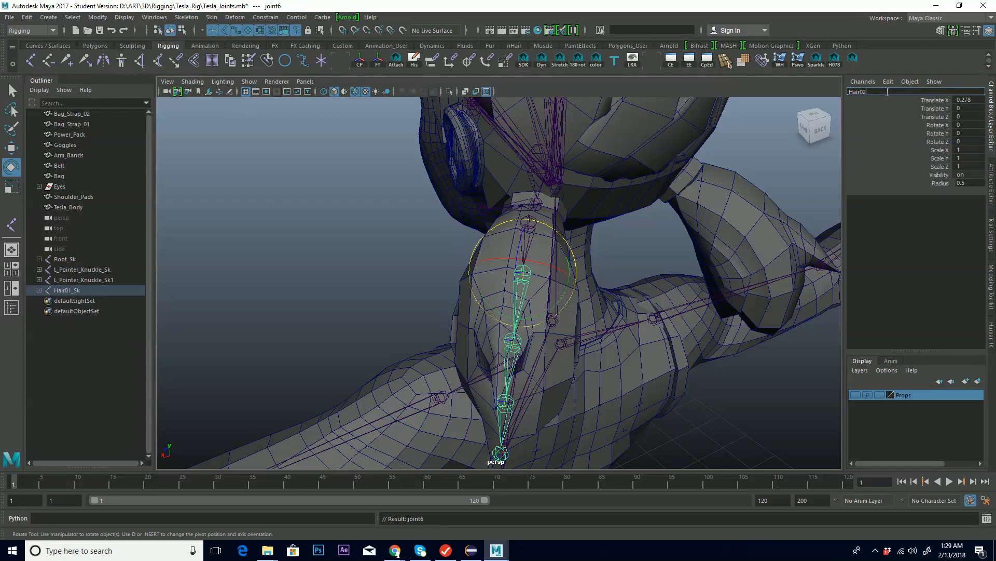
type("02_Sk")
key("Return")
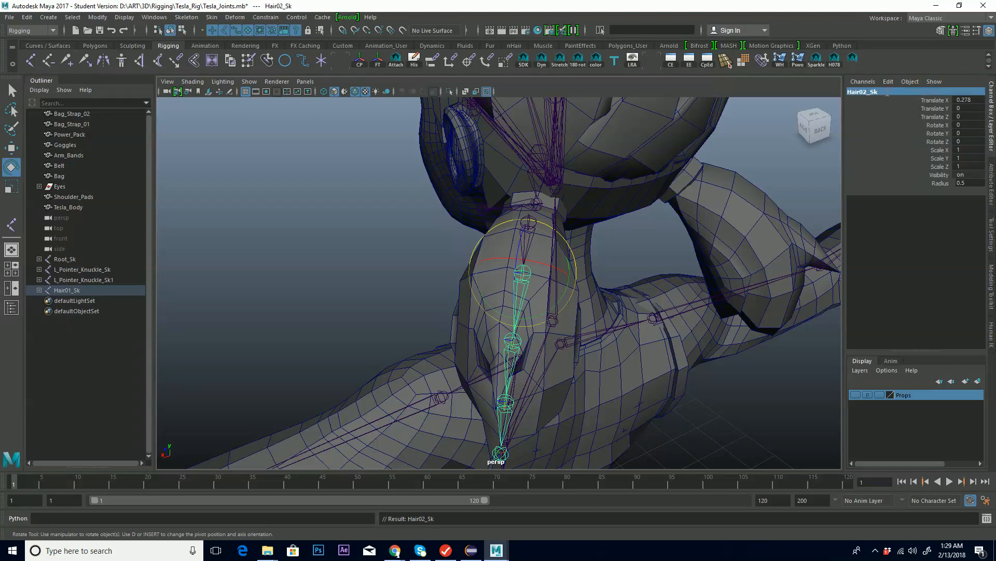
Rename the third and fourth joints of the left pigtail chain to Hair03_Sk and Hair04_Sk
key("Down")
double_click(887, 93)
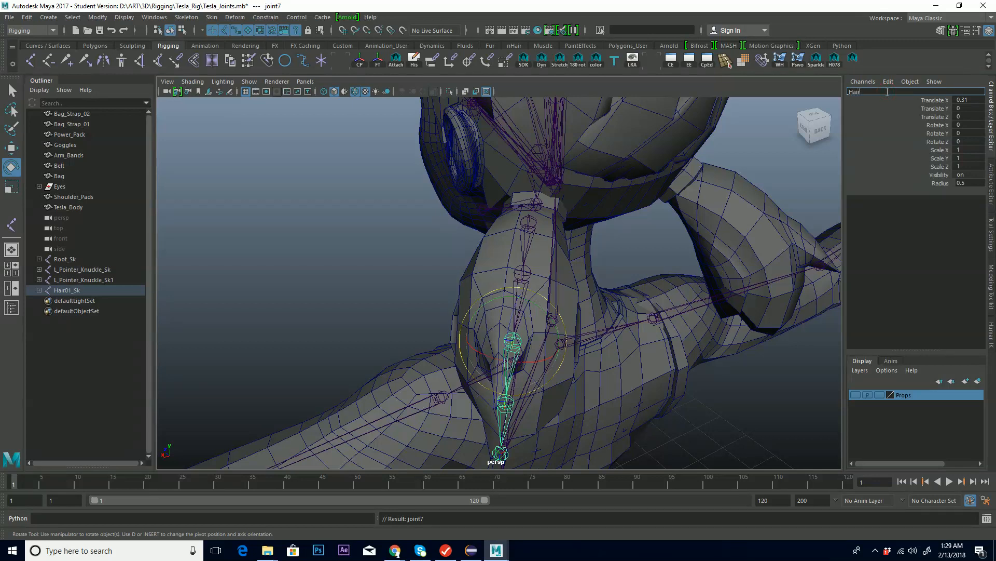
type("Hair03_Sk")
key("Return")
key("Down")
double_click(887, 92)
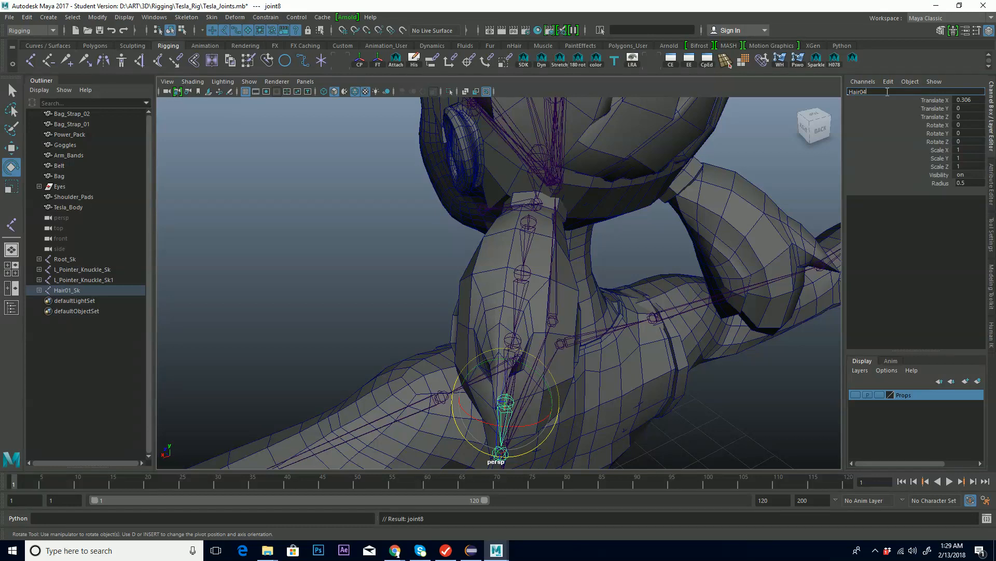
key("Return")
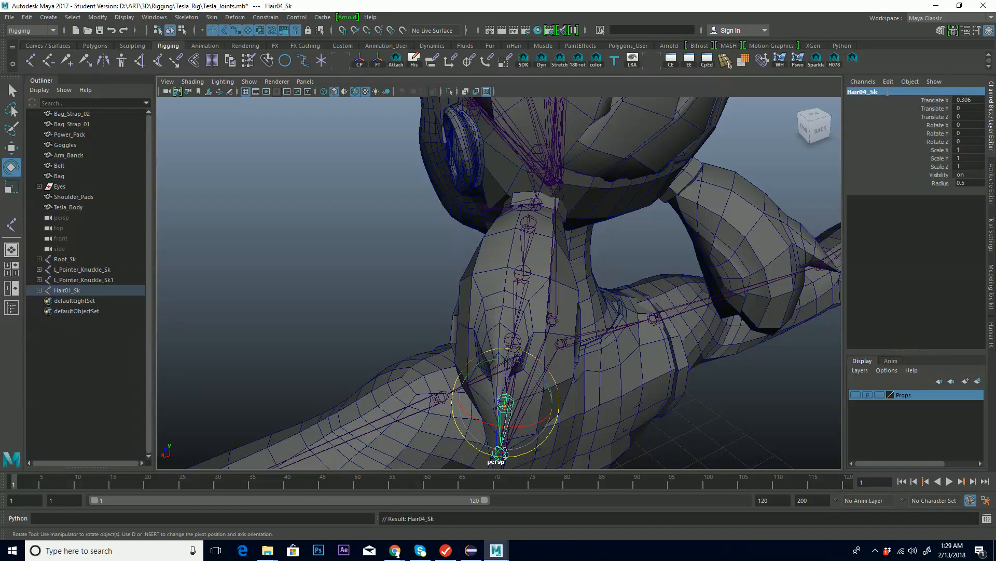
Rename the tip joint of the left pigtail chain to Hair_End
key("Down")
type("Hai")
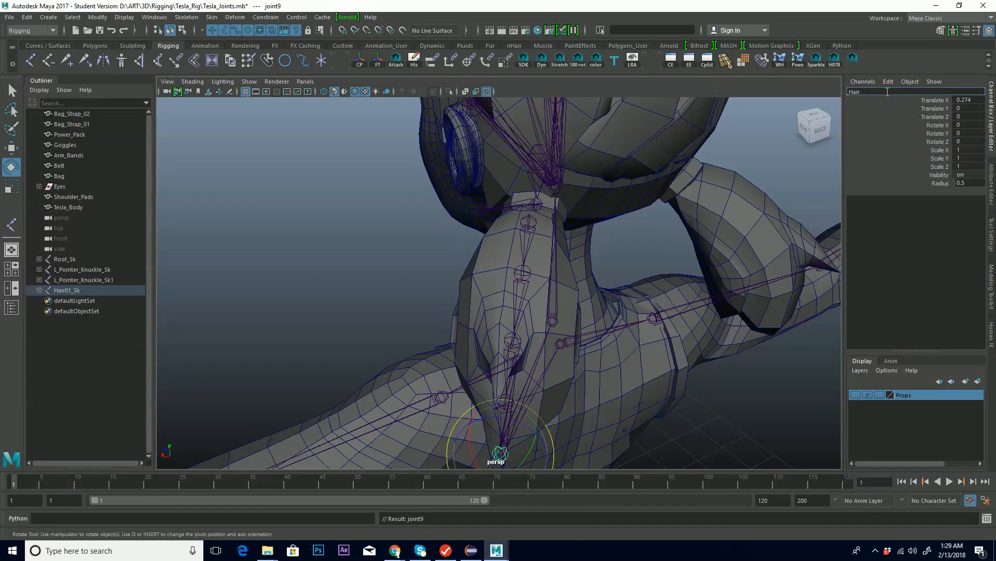
key("Return")
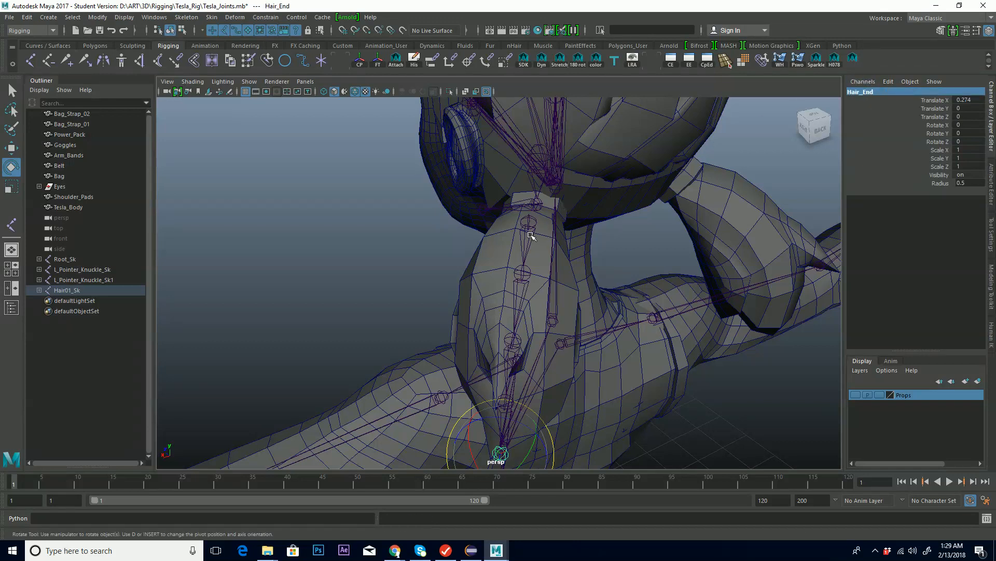
Add the prefix L_ to the names of the whole Hair01_Sk hierarchy and check a child joint's name
left_click(529, 223)
left_click_drag(566, 256, 635, 261, "alt")
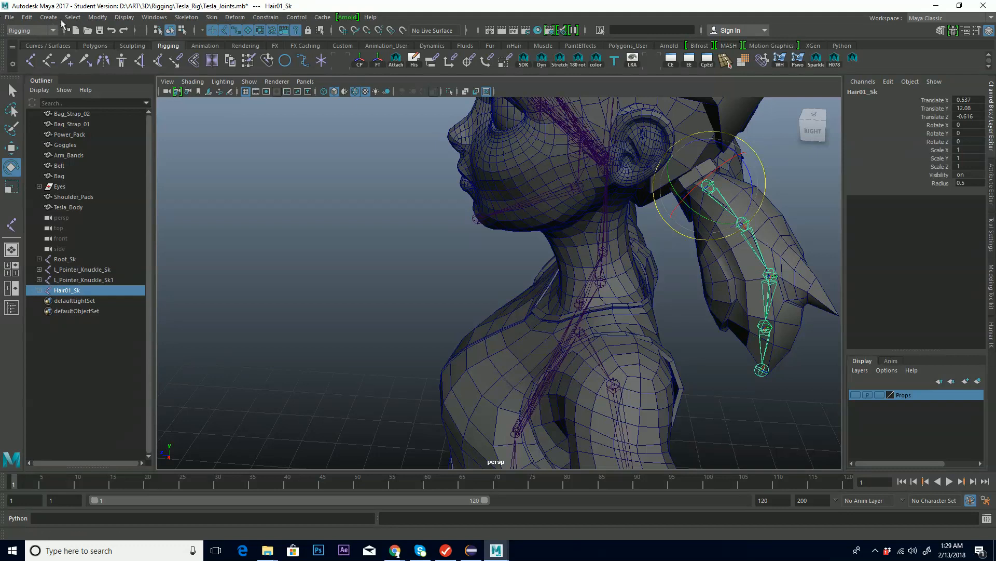
left_click(92, 19)
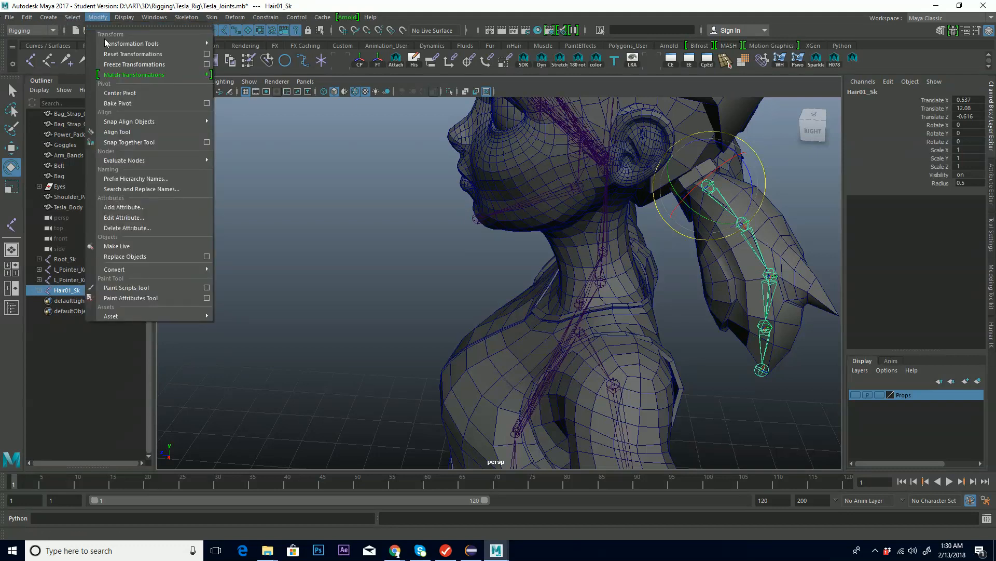
left_click(136, 179)
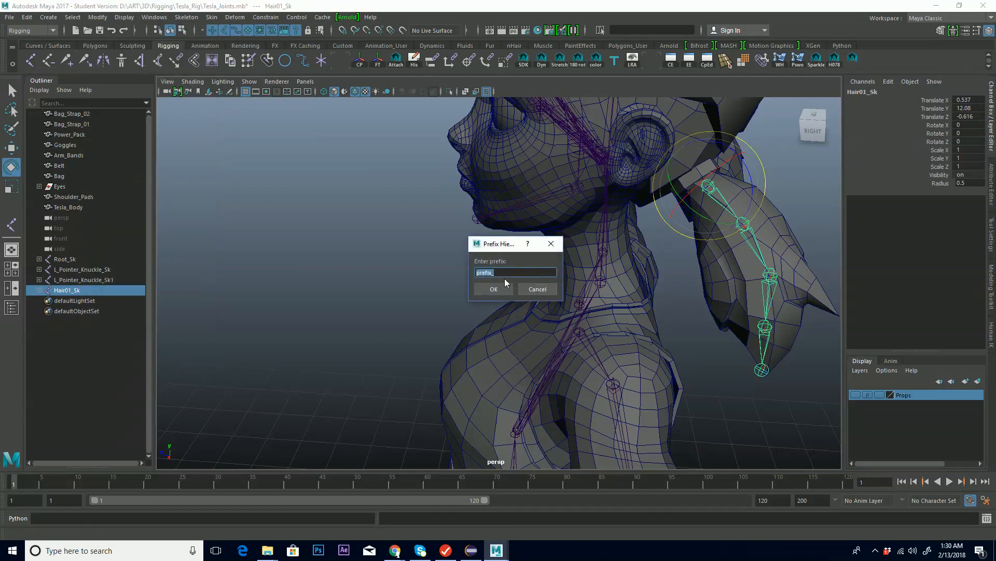
left_click_drag(501, 274, 468, 270)
type("L_")
left_click(492, 289)
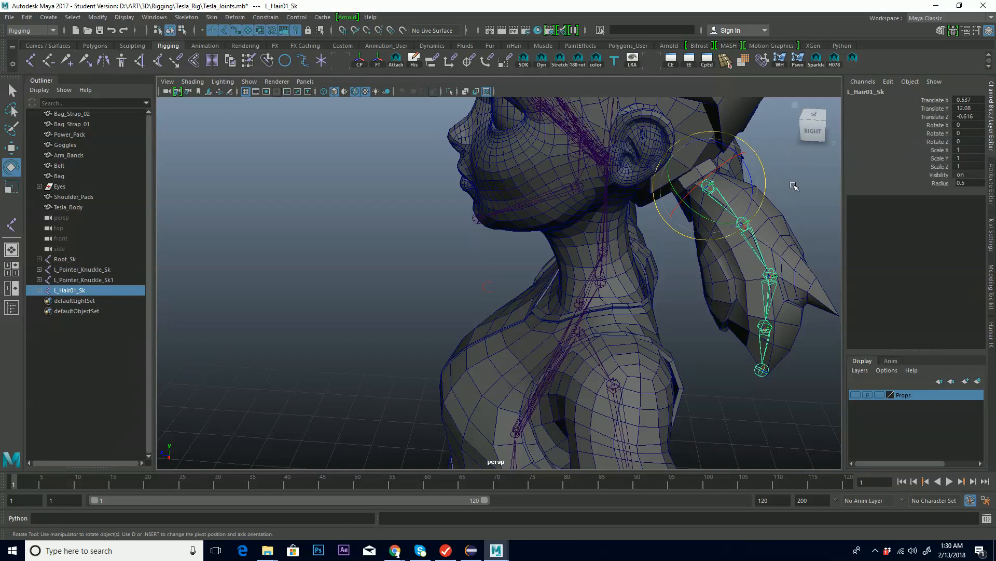
left_click(793, 185)
left_click(757, 237)
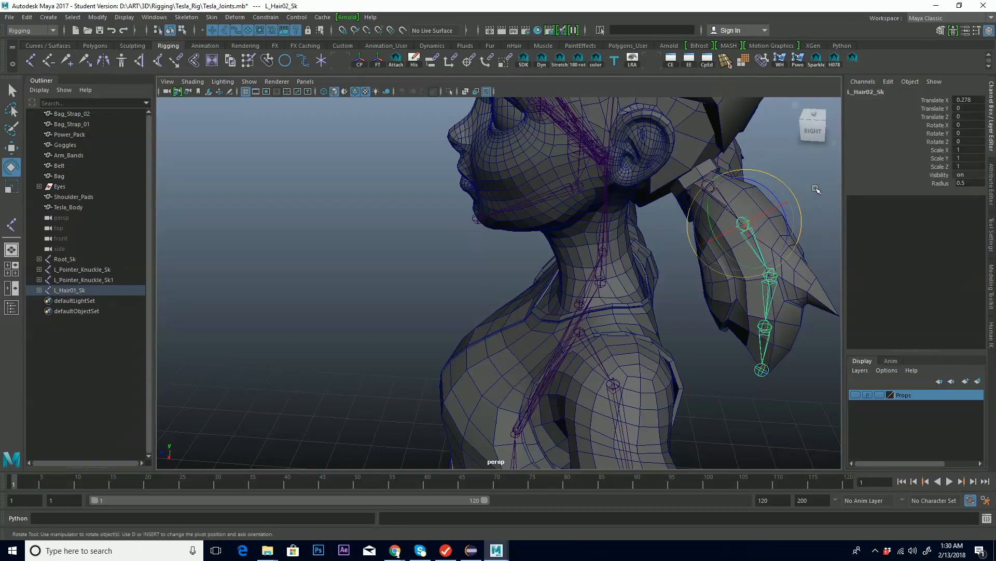
Parent the left pigtail's root joint L_Hair01_Sk to the Head_Sk joint
left_click(815, 189)
left_click(723, 200)
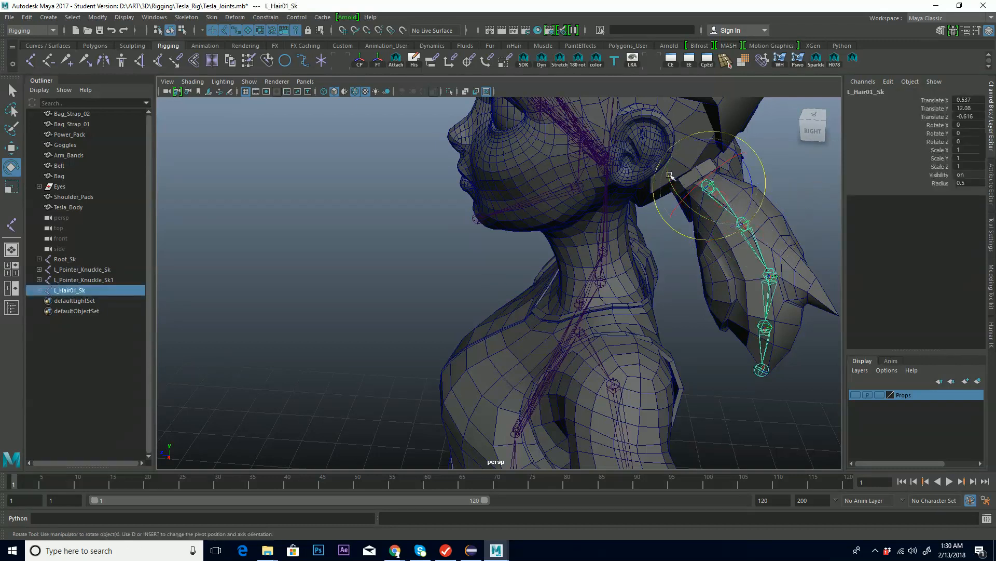
left_click(603, 152, "shift")
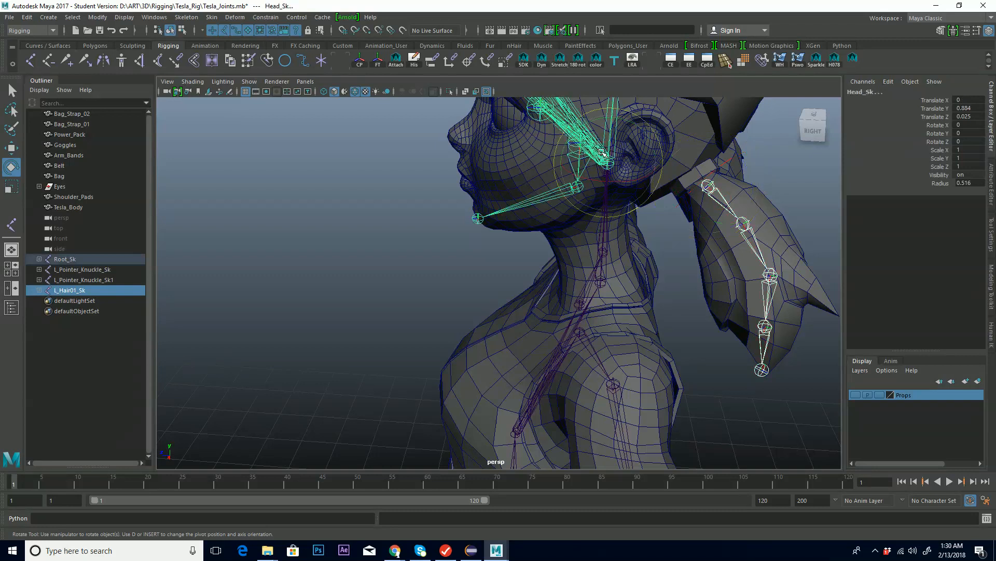
key("p")
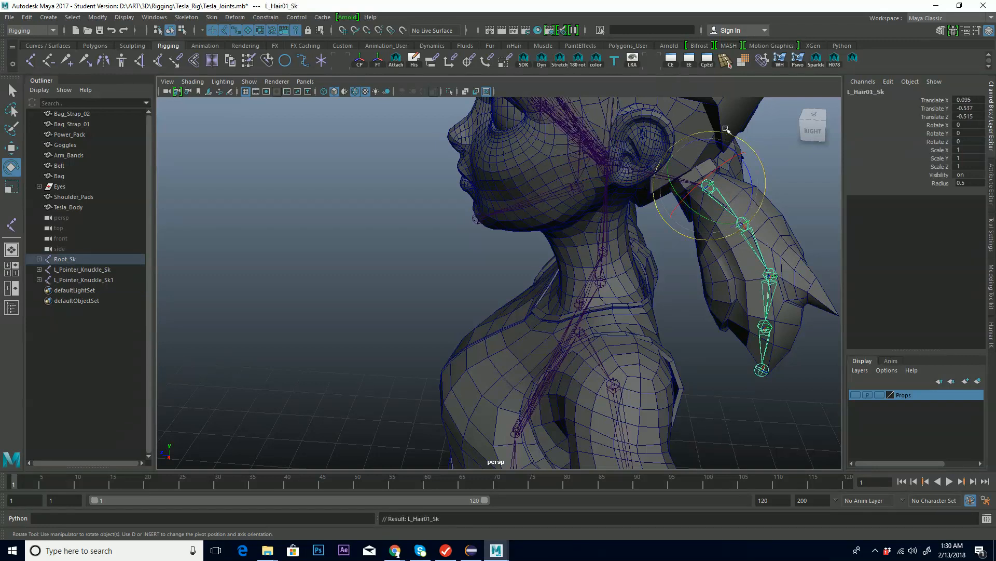
Mirror the L_Hair01_Sk chain to the character's other side to create the R_Hair01_Sk chain for the right pigtail
left_click(725, 129)
left_click(725, 205)
left_click(108, 65)
scroll(598, 301, "down", 4)
left_click_drag(479, 293, 604, 265, "alt")
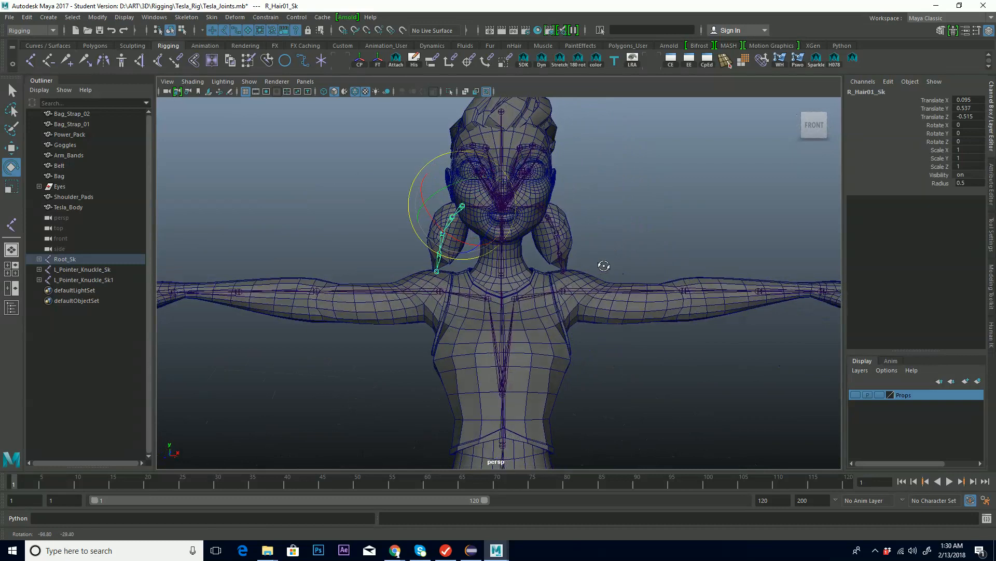
Save the scene as Tesla_Joints.0001.mb, continuing past the student version notice each time
middle_click_drag(638, 390, 628, 123, "alt")
right_click_drag(693, 197, 490, 206, "alt")
key("q")
key("ctrl+s")
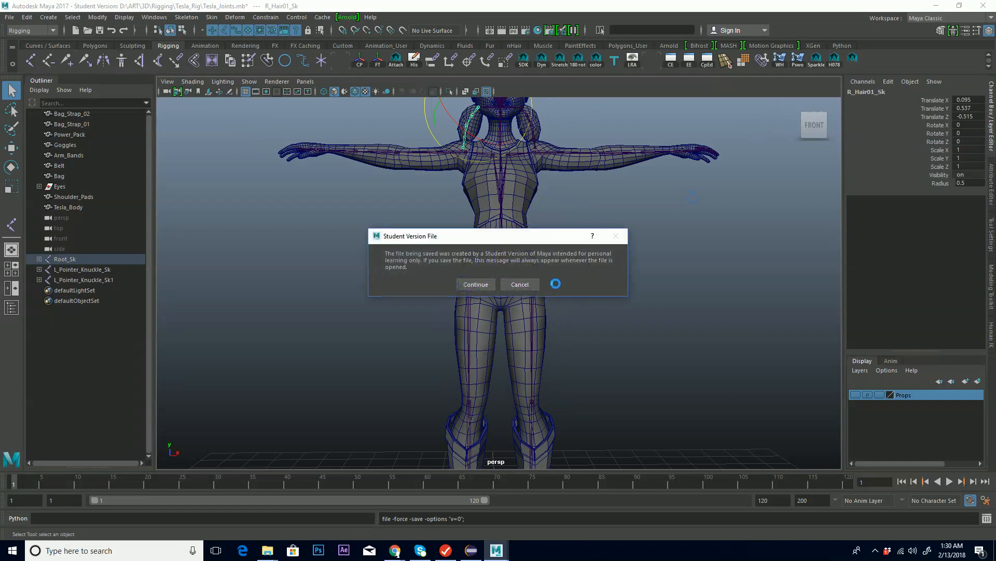
left_click(476, 284)
left_click_drag(680, 302, 630, 300)
right_click_drag(630, 300, 653, 289, "alt")
key("f")
key("q")
key("ctrl+s")
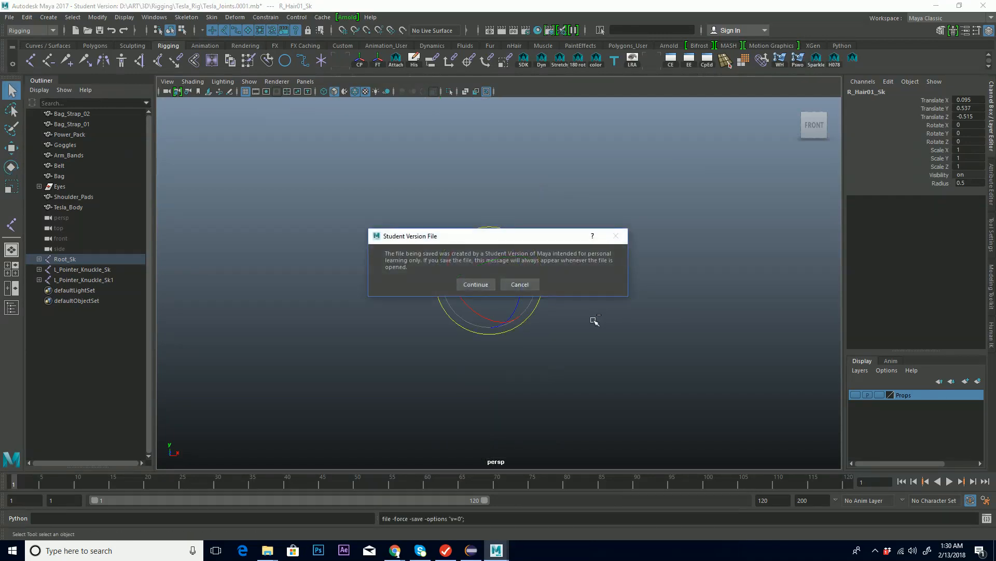
left_click(476, 284)
Examine the skeleton's joint placement inside the body and both pigtails from the front and side
key("e")
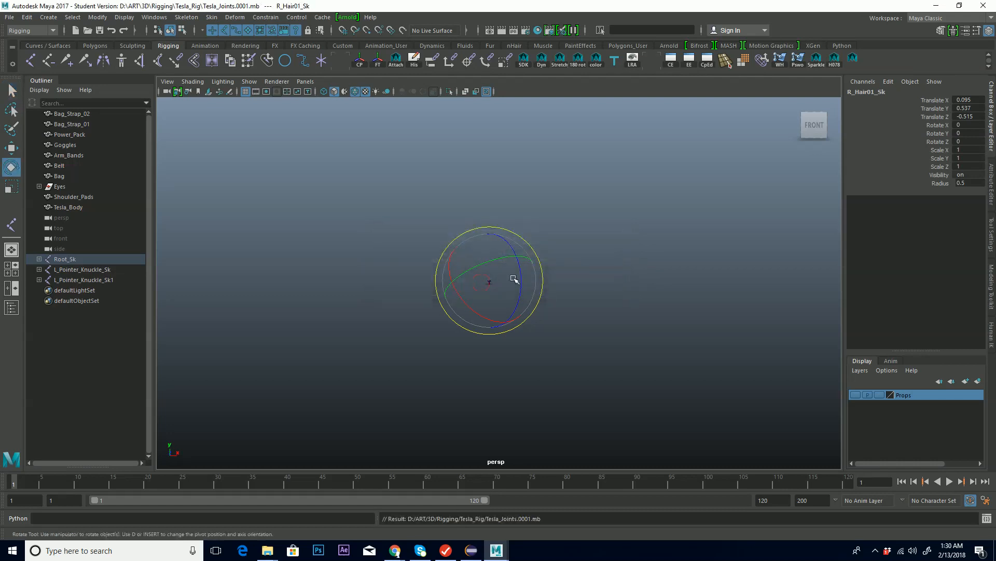
key("[")
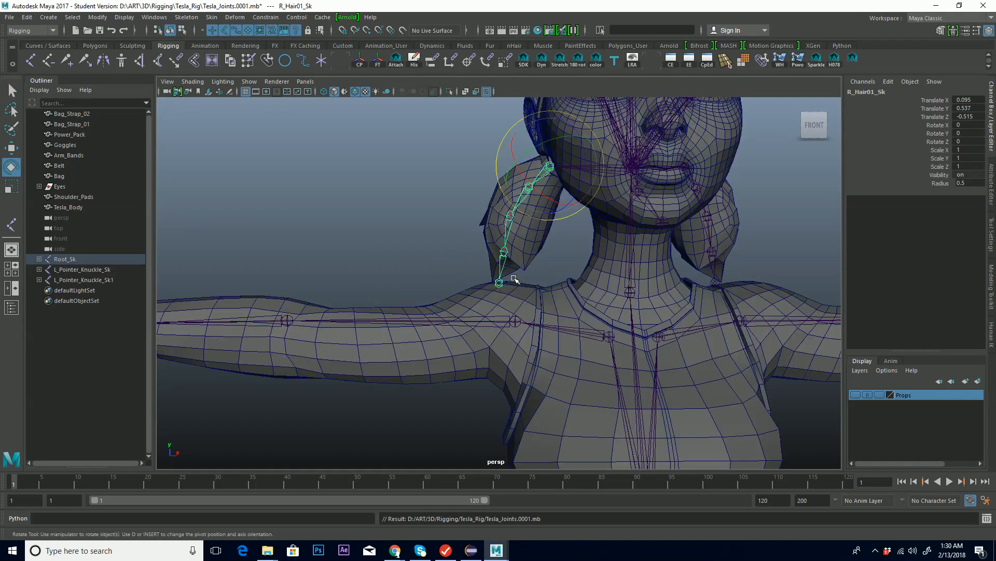
scroll(580, 313, "down", 3)
key("q")
scroll(584, 311, "down", 3)
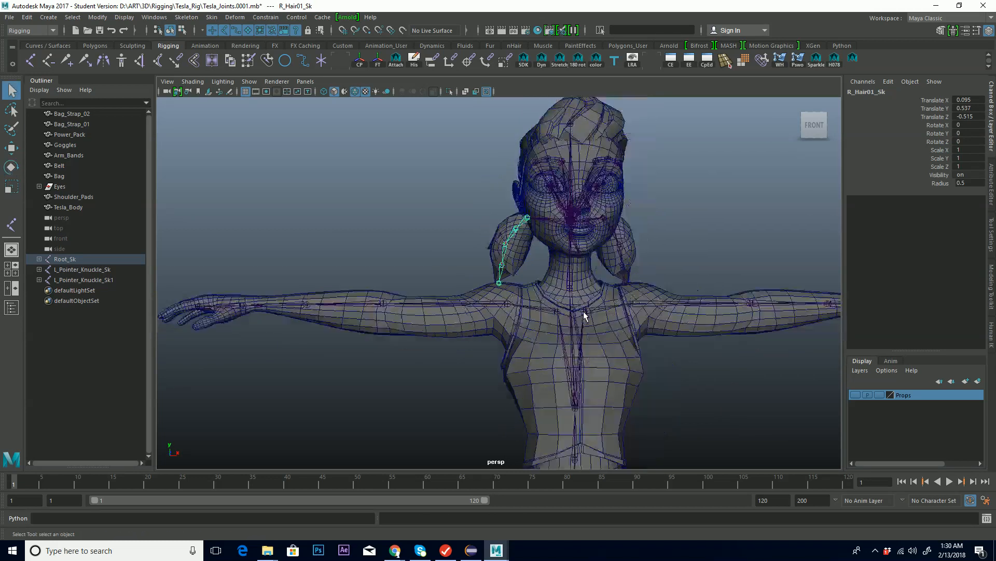
left_click_drag(645, 336, 618, 357, "alt")
left_click_drag(627, 401, 584, 326, "alt")
left_click_drag(686, 307, 652, 305, "alt")
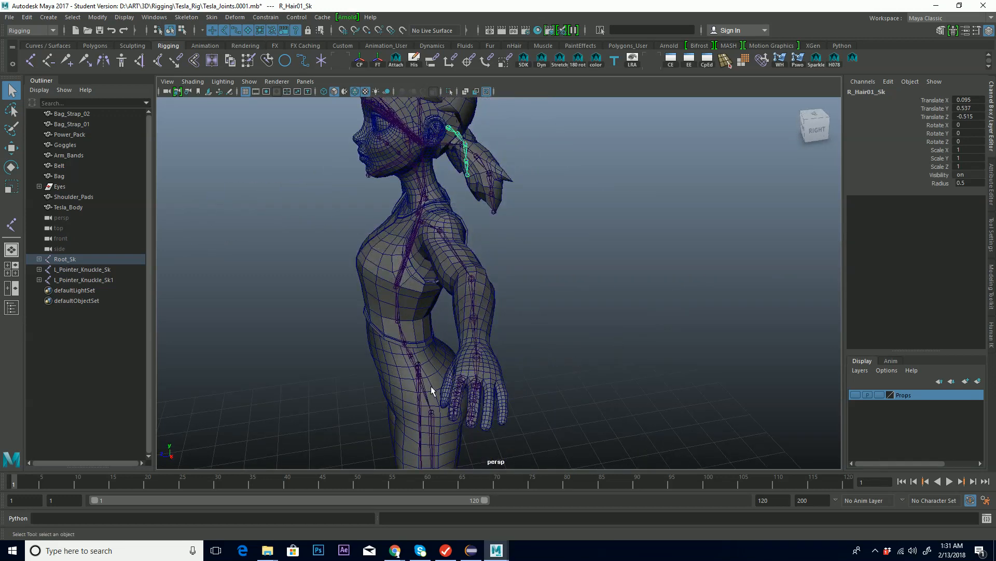
left_click_drag(555, 430, 597, 341, "alt")
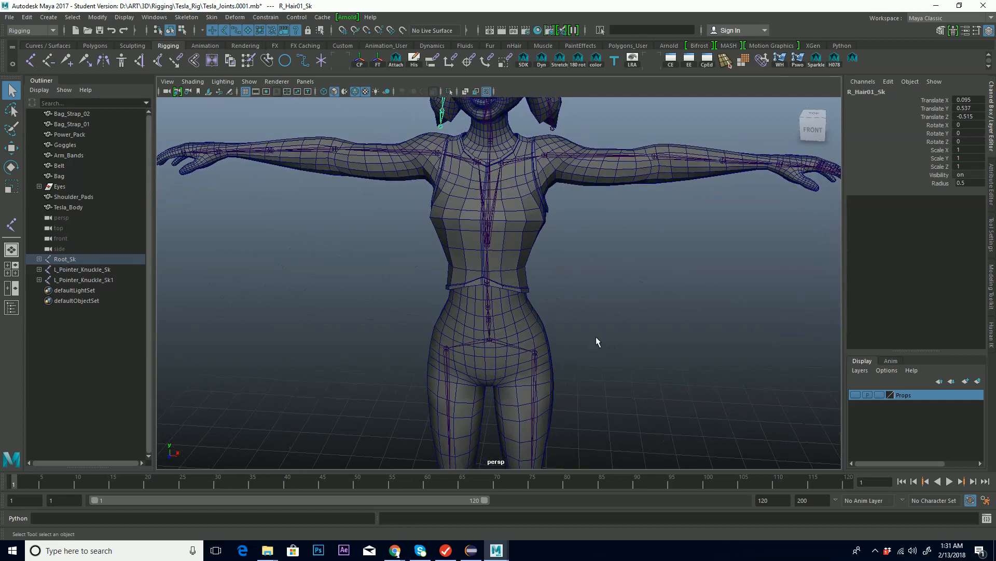
middle_click_drag(556, 249, 593, 314, "alt")
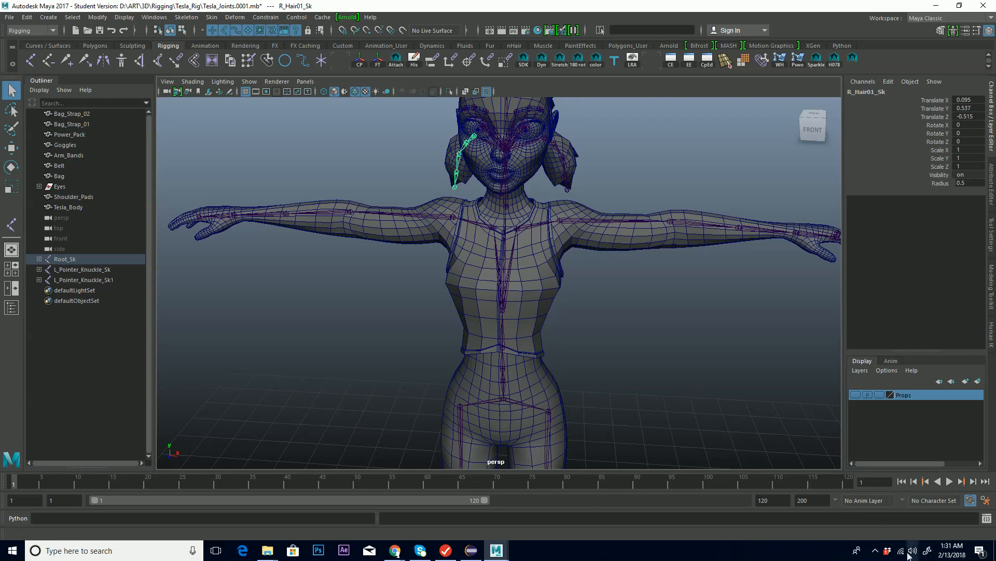
left_click(875, 551)
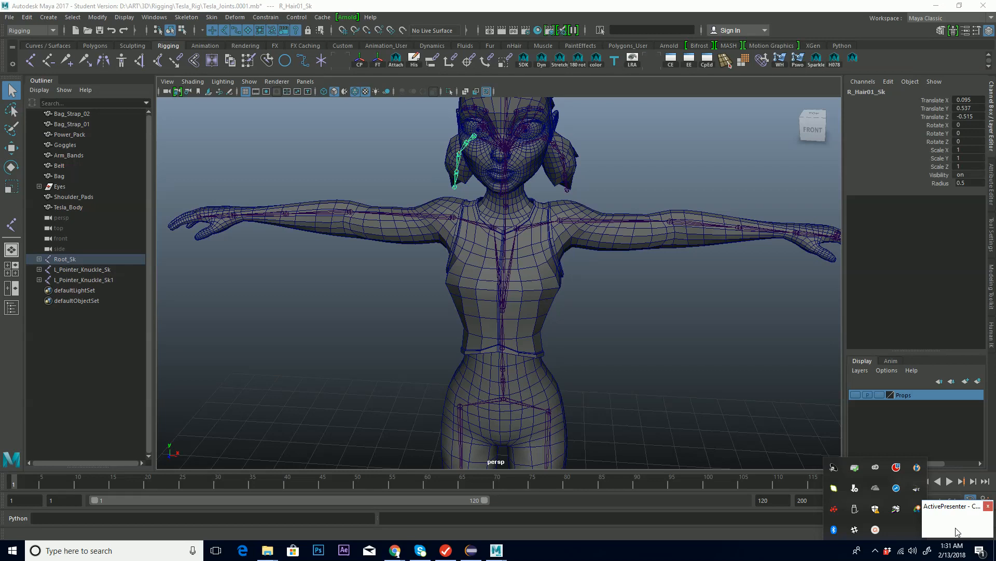
left_click(958, 532)
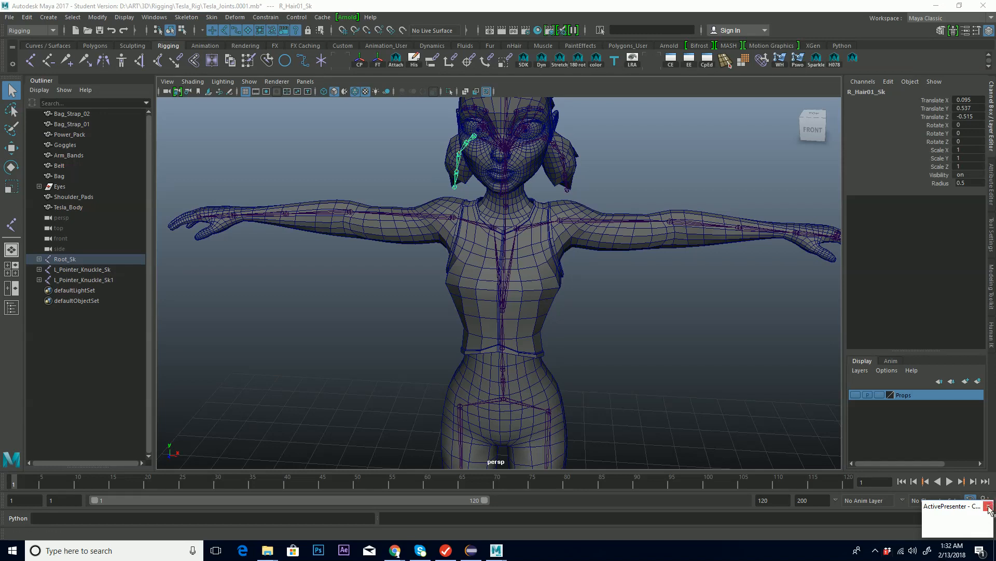
left_click(876, 554)
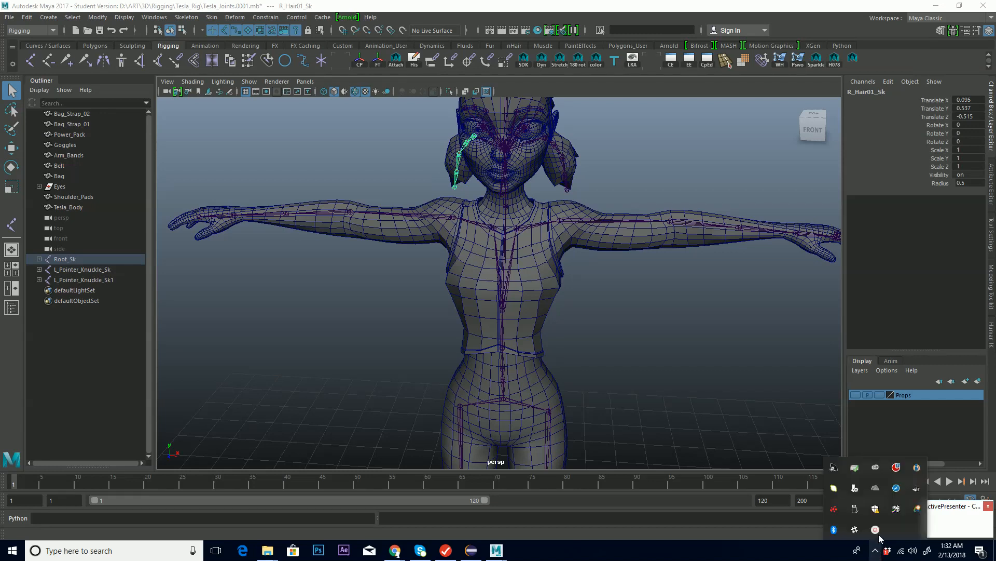